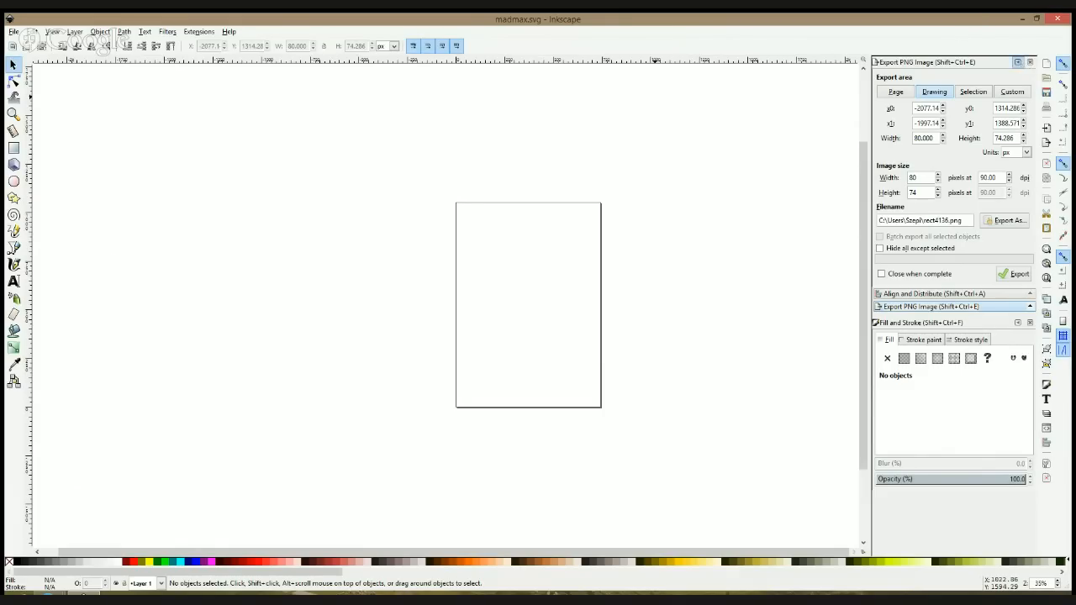
Step: Collapse the docked export and fill dialogs to free the canvas, and activate the Bezier pen tool on the page
{"action": "left_click", "coordinate": [1019, 63]}
{"action": "left_click", "coordinate": [1018, 63]}
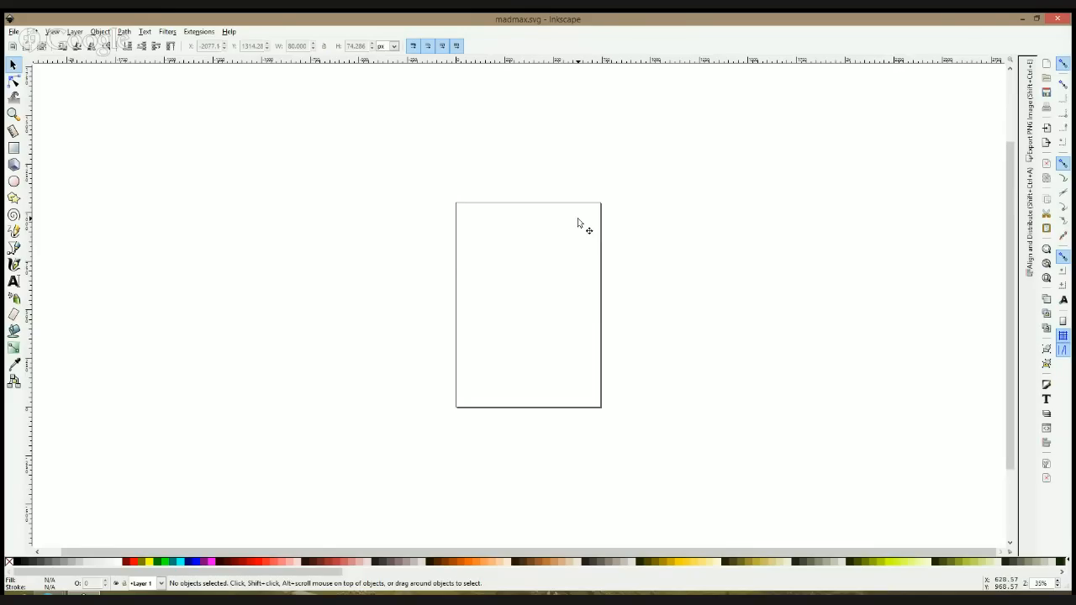
{"action": "left_click", "coordinate": [13, 248]}
{"action": "scroll", "coordinate": [599, 247], "scroll_direction": "down", "scroll_amount": 1}
{"action": "scroll", "coordinate": [598, 247], "scroll_direction": "down", "scroll_amount": 1}
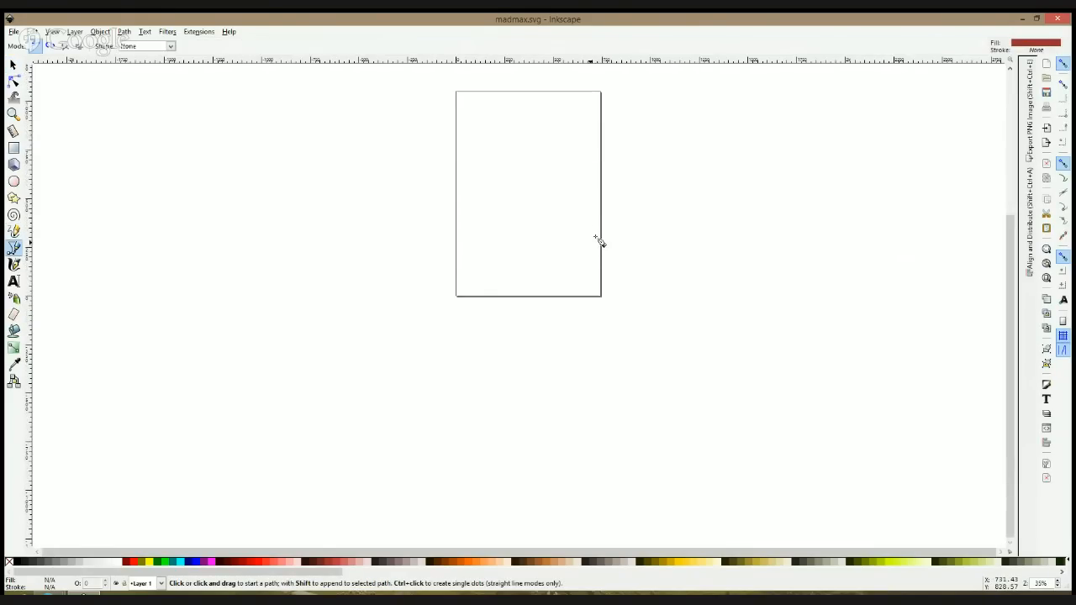
{"action": "scroll", "coordinate": [531, 124], "scroll_direction": "up", "scroll_amount": 3, "text": "ctrl"}
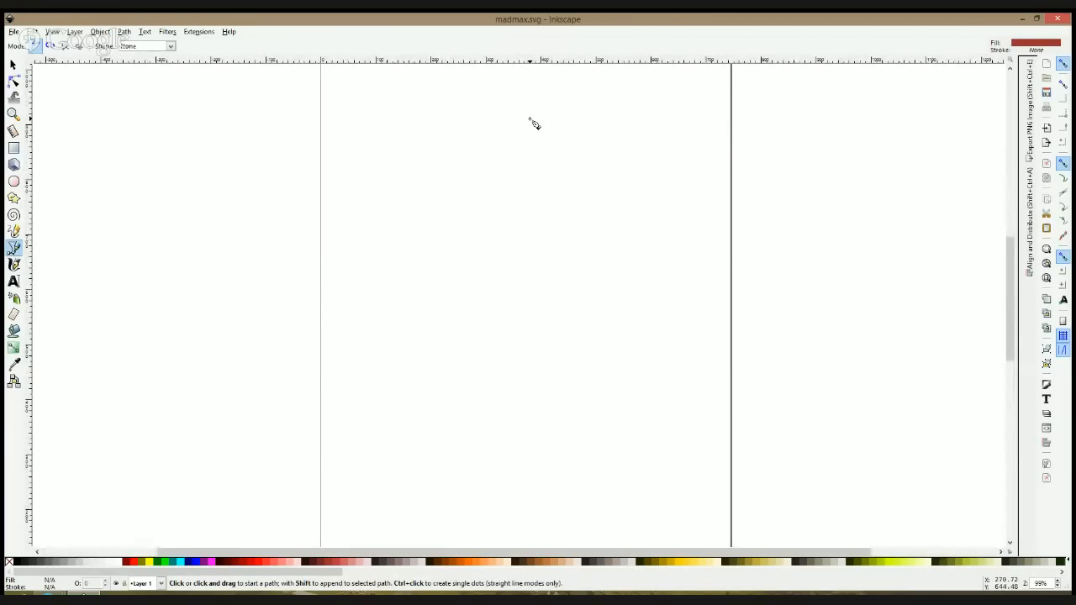
{"action": "left_click", "coordinate": [51, 593]}
{"action": "left_click", "coordinate": [84, 529]}
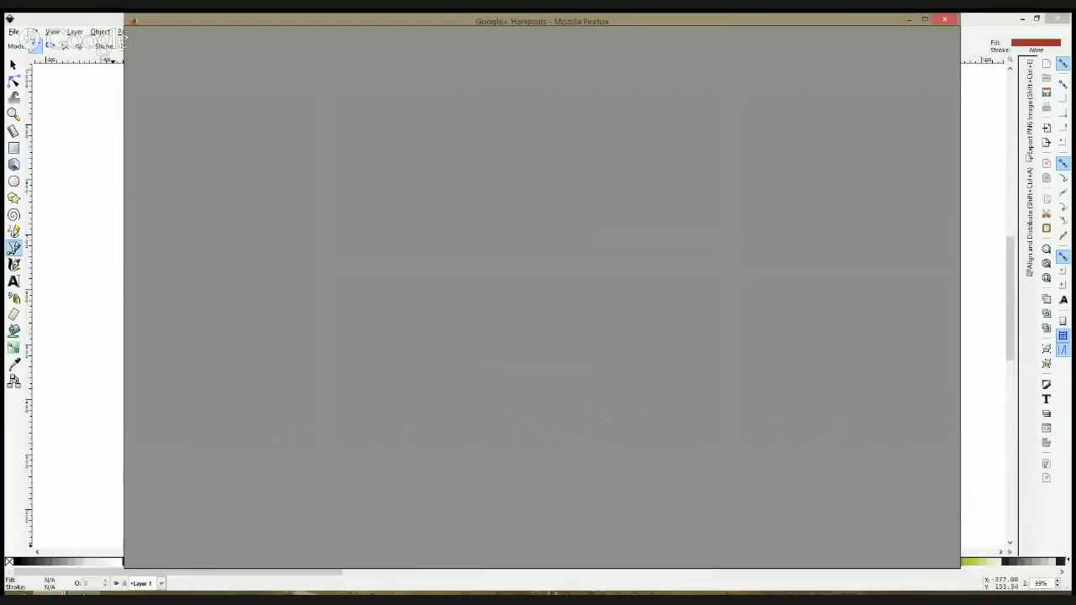
{"action": "left_click", "coordinate": [118, 187]}
{"action": "left_click", "coordinate": [94, 212]}
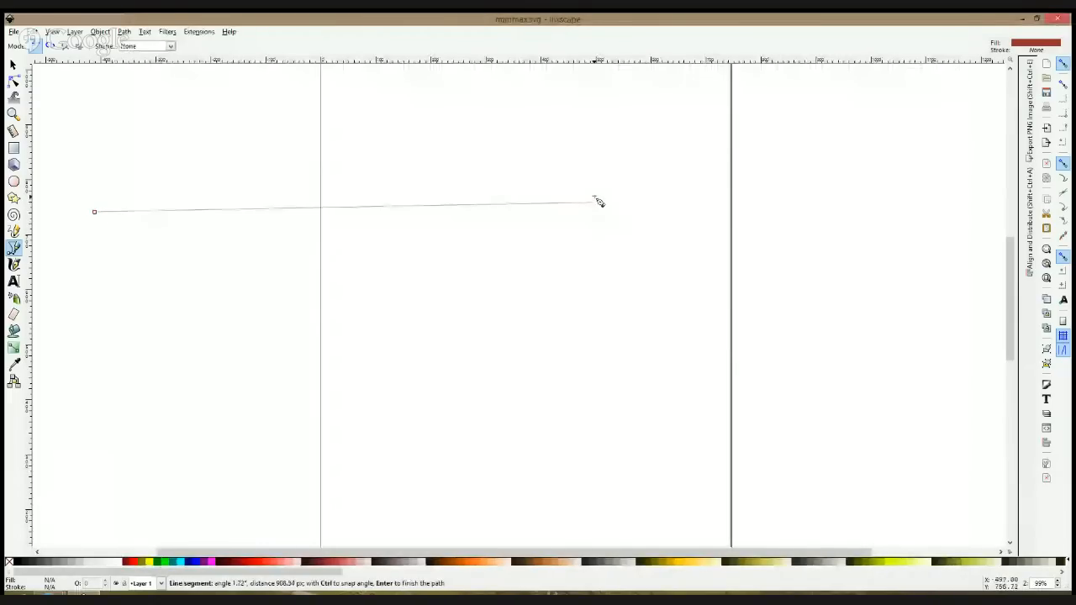
{"action": "key", "text": "Escape"}
Step: Draw a closed straight-sided Bezier path outlining an angular head, a narrow neck and a tapered chest on the page
{"action": "left_click", "coordinate": [599, 250]}
{"action": "left_click", "coordinate": [579, 208]}
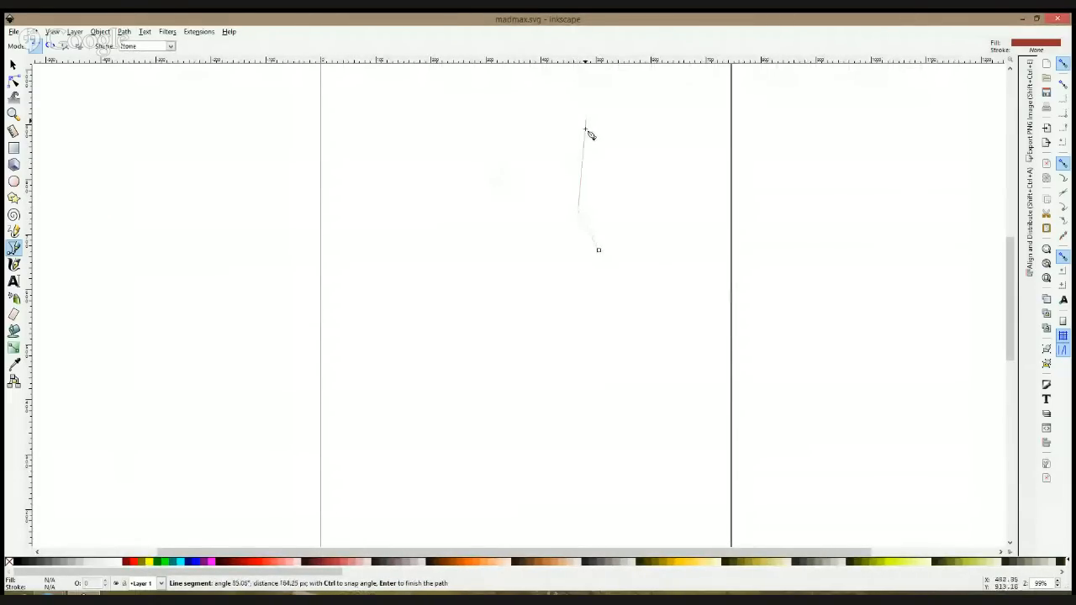
{"action": "left_click", "coordinate": [601, 159]}
{"action": "left_click", "coordinate": [604, 94]}
{"action": "left_click", "coordinate": [473, 84]}
{"action": "left_click", "coordinate": [455, 172]}
{"action": "left_click", "coordinate": [526, 216]}
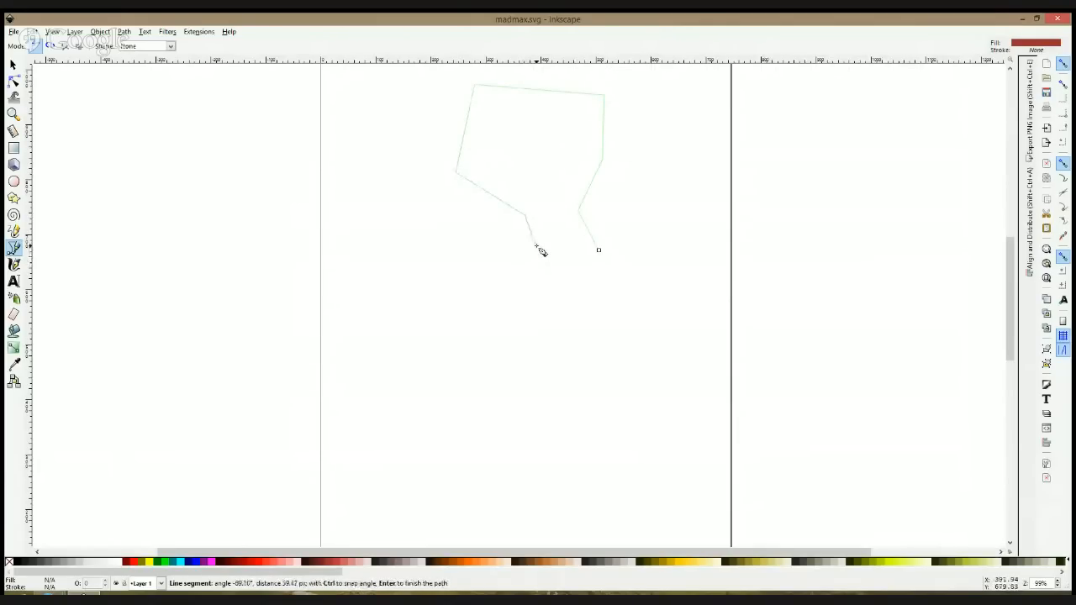
{"action": "left_click", "coordinate": [535, 245]}
{"action": "left_click", "coordinate": [499, 262]}
{"action": "left_click", "coordinate": [525, 359]}
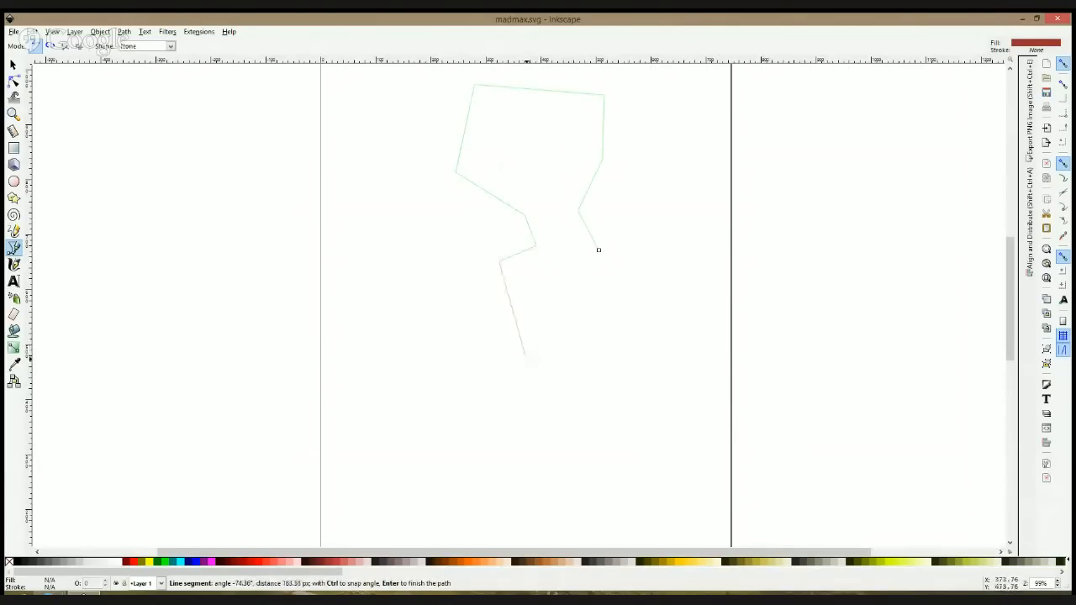
{"action": "left_click", "coordinate": [588, 366]}
{"action": "left_click", "coordinate": [620, 261]}
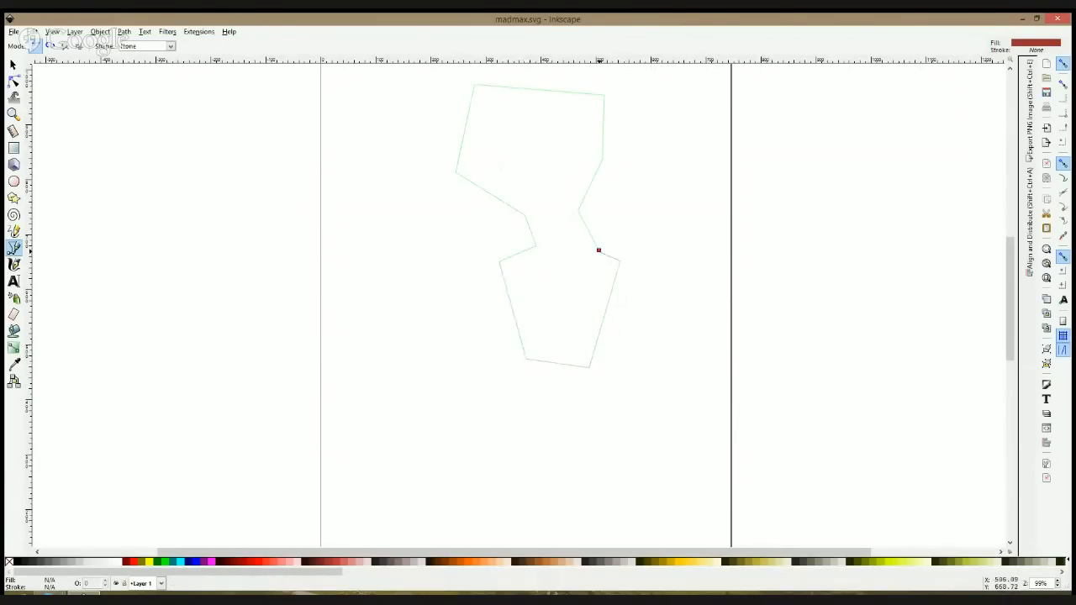
{"action": "left_click", "coordinate": [599, 250]}
Step: Round the crown of the head by turning its two upper corner nodes into smooth nodes
{"action": "left_click", "coordinate": [14, 80]}
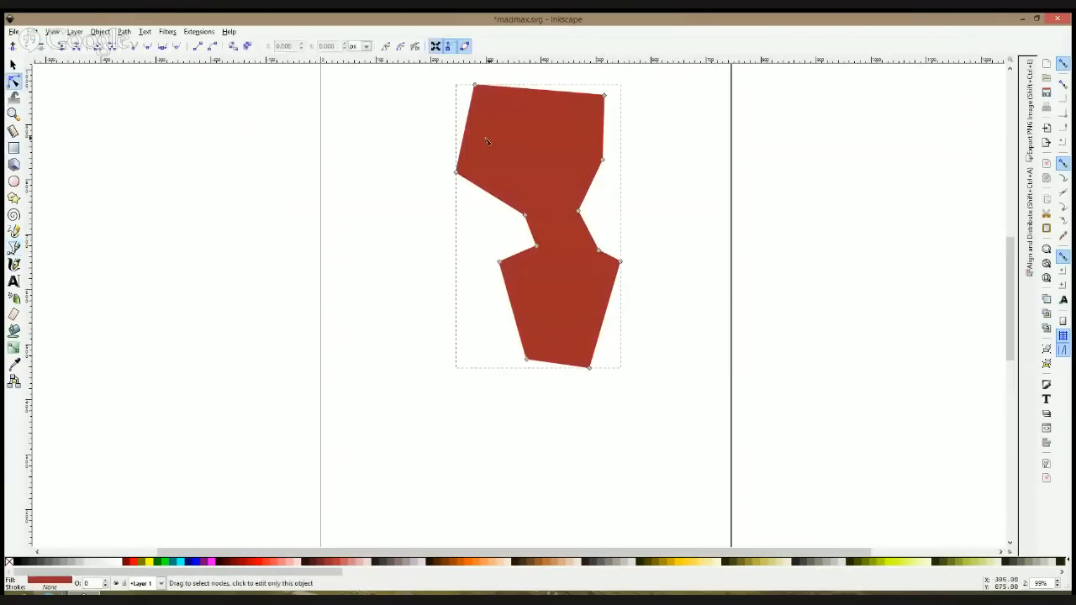
{"action": "scroll", "coordinate": [485, 140], "scroll_direction": "up", "scroll_amount": 4}
{"action": "left_click", "coordinate": [475, 219], "text": "ctrl"}
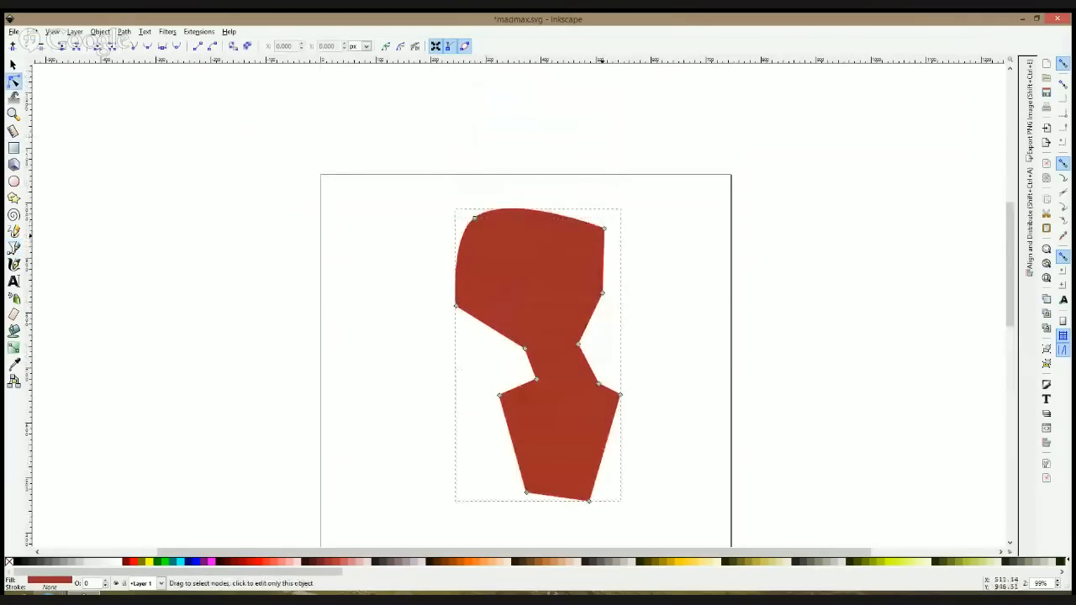
{"action": "left_click", "coordinate": [605, 232]}
{"action": "left_click", "coordinate": [604, 229], "text": "ctrl"}
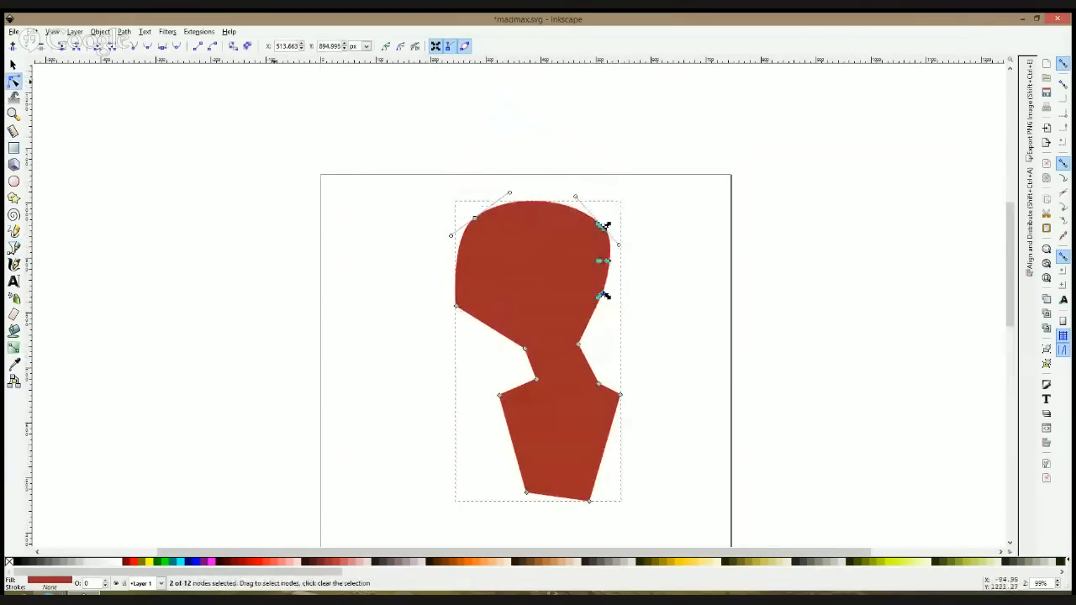
Step: Turn off the page border in the document properties
{"action": "left_click", "coordinate": [11, 32]}
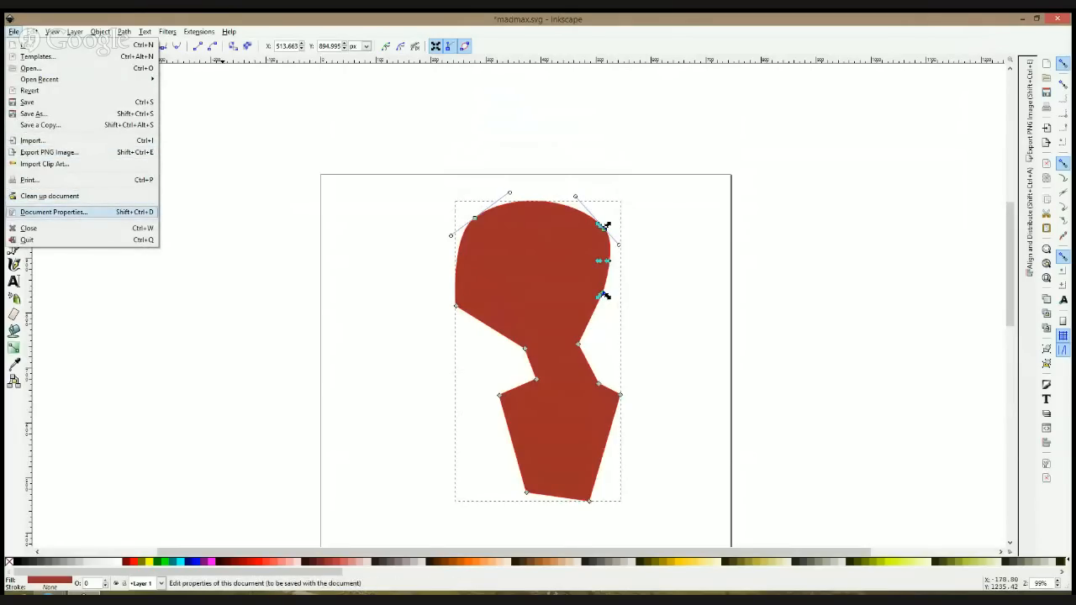
{"action": "left_click", "coordinate": [88, 212]}
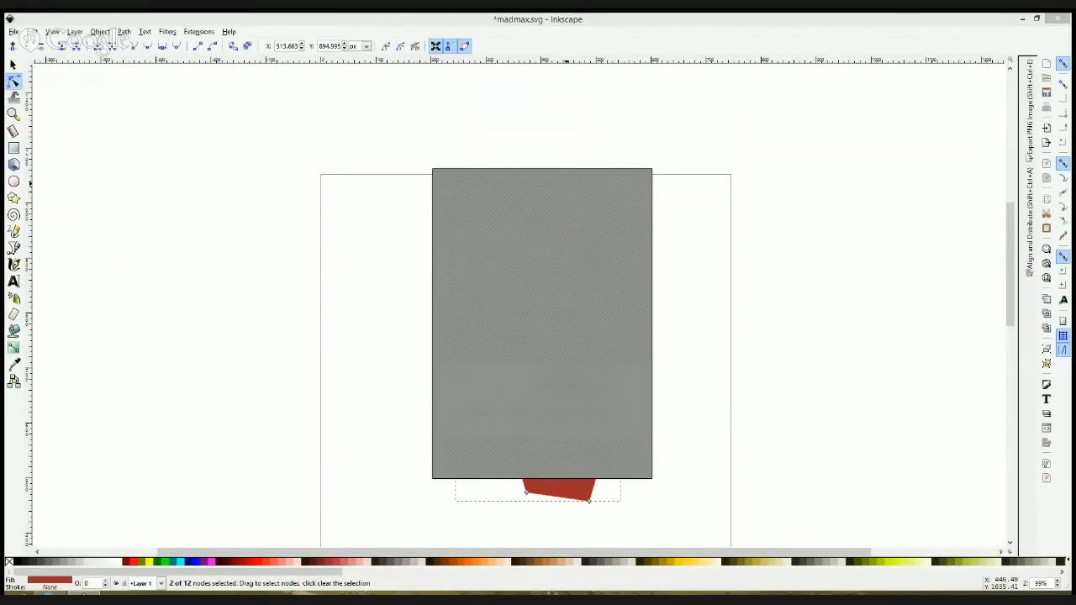
{"action": "left_click", "coordinate": [638, 161]}
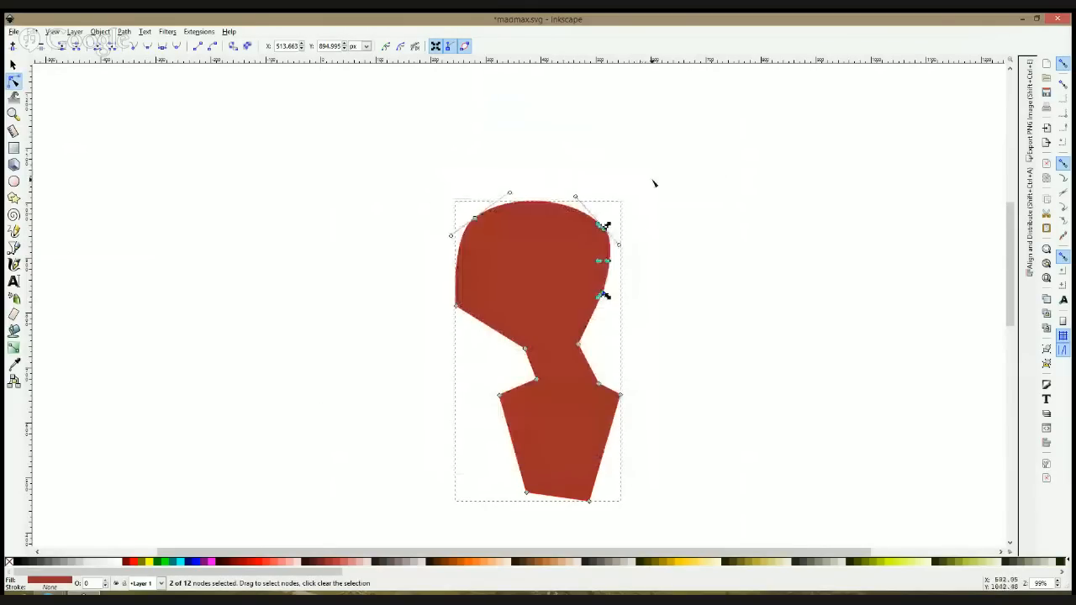
Step: Smooth the jaw corner of the head and move the crown, cheek and nape nodes to form an oval head flowing into the neck
{"action": "left_click", "coordinate": [457, 306], "text": "ctrl"}
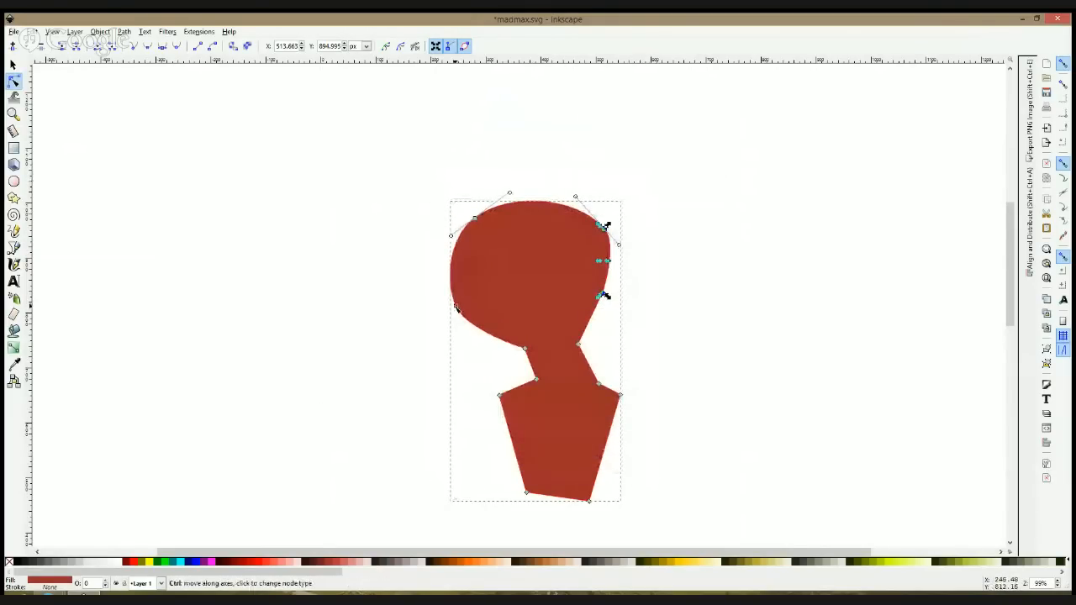
{"action": "left_click_drag", "start_coordinate": [456, 306], "coordinate": [472, 319]}
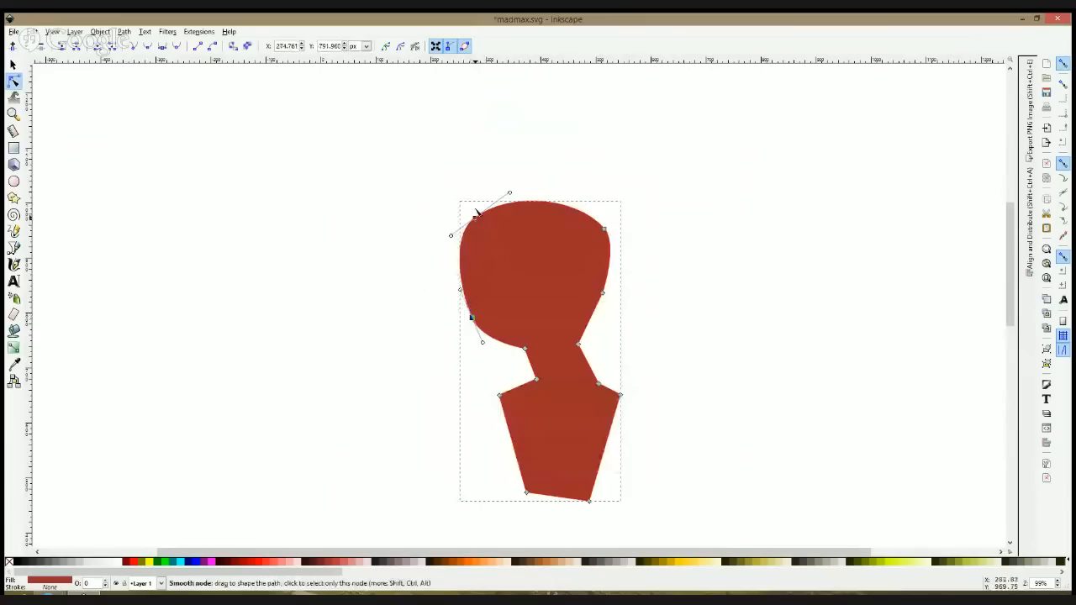
{"action": "left_click_drag", "start_coordinate": [475, 217], "coordinate": [476, 204]}
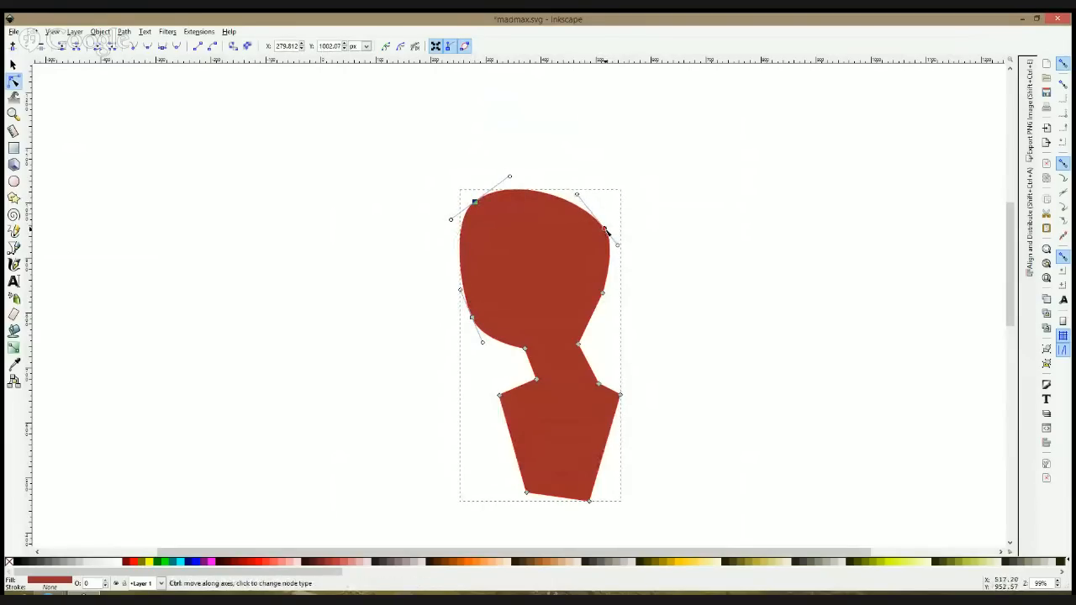
{"action": "left_click_drag", "start_coordinate": [606, 227], "coordinate": [599, 206]}
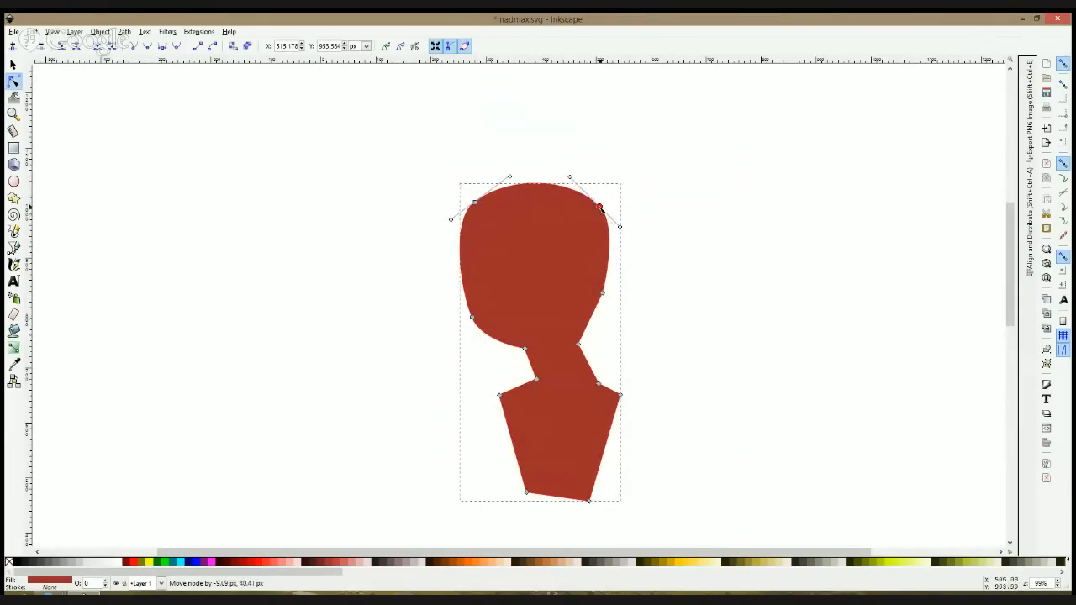
{"action": "left_click_drag", "start_coordinate": [602, 292], "coordinate": [609, 304]}
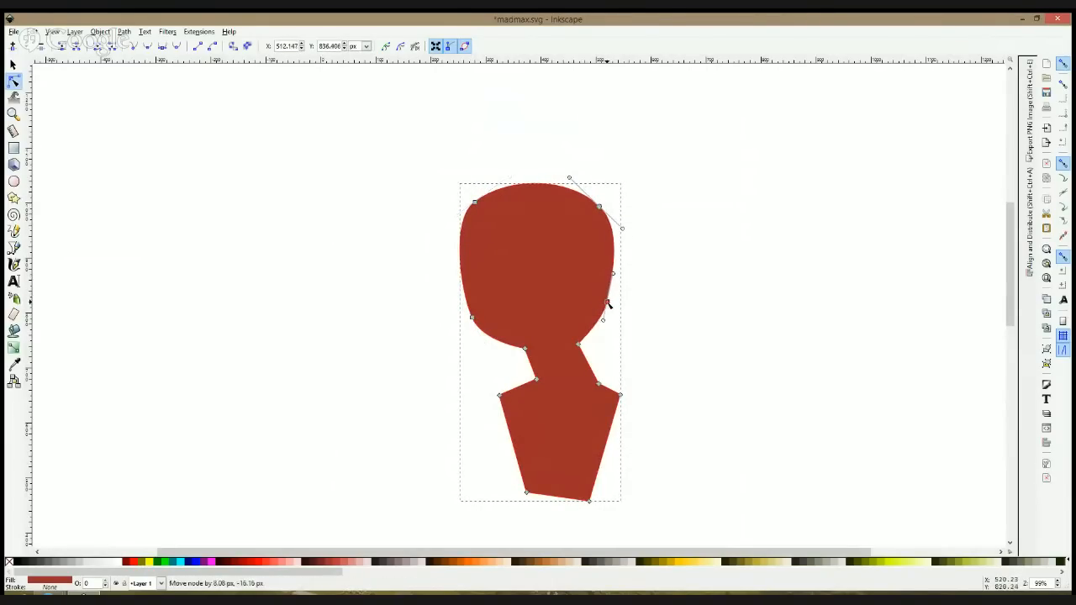
{"action": "left_click_drag", "start_coordinate": [578, 344], "coordinate": [582, 350]}
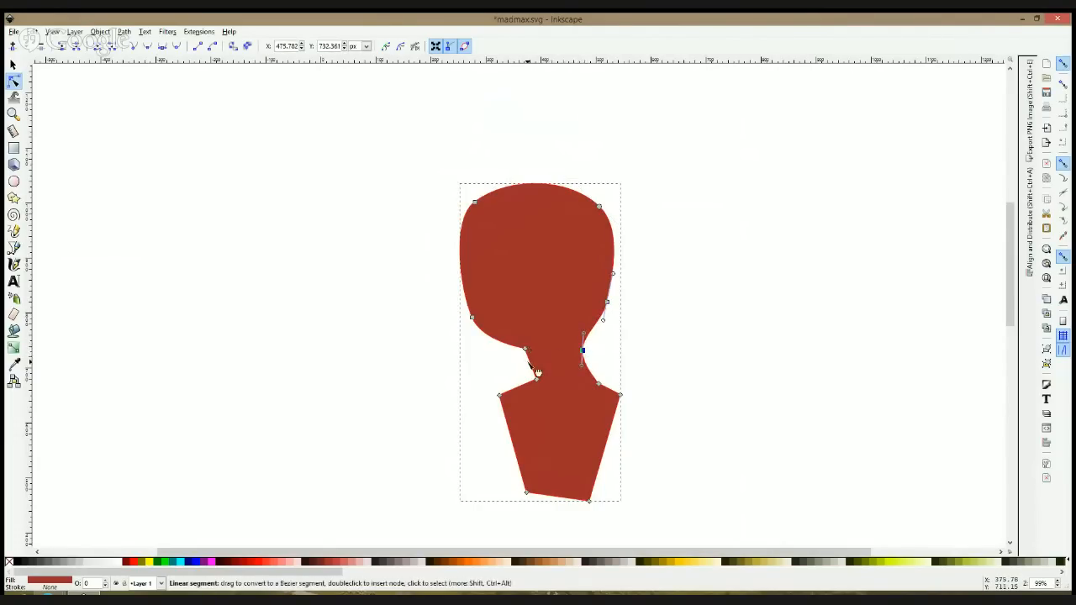
Step: Curve the front of the neck inward and refine the jaw, crown and back-of-head nodes for a slimmer, rounder head
{"action": "left_click", "coordinate": [734, 383]}
{"action": "left_click", "coordinate": [509, 306]}
{"action": "left_click_drag", "start_coordinate": [474, 321], "coordinate": [477, 321]}
{"action": "left_click_drag", "start_coordinate": [485, 206], "coordinate": [493, 204]}
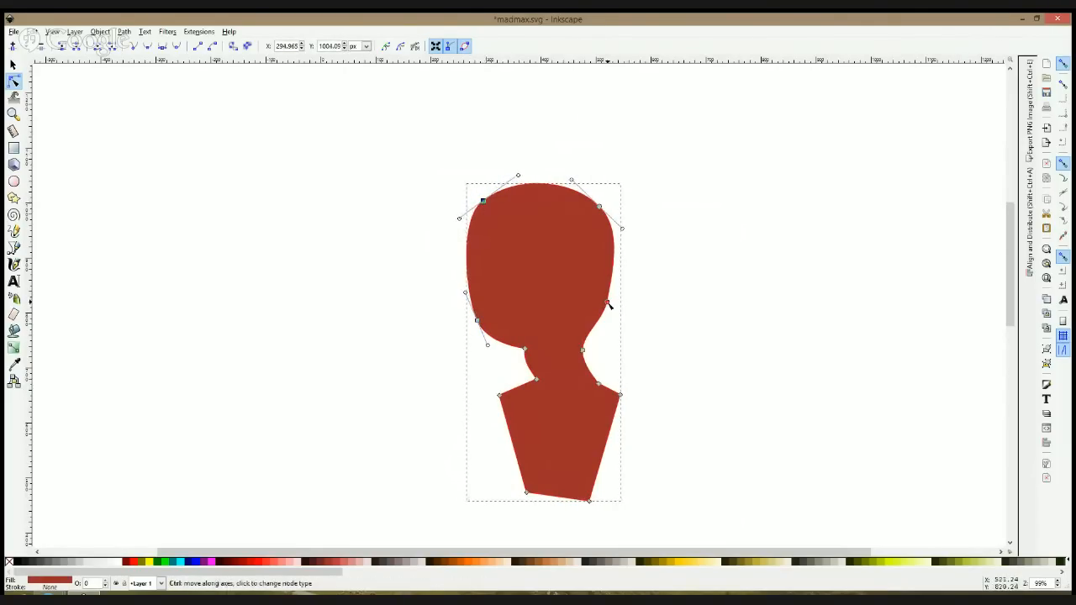
{"action": "left_click", "coordinate": [642, 275]}
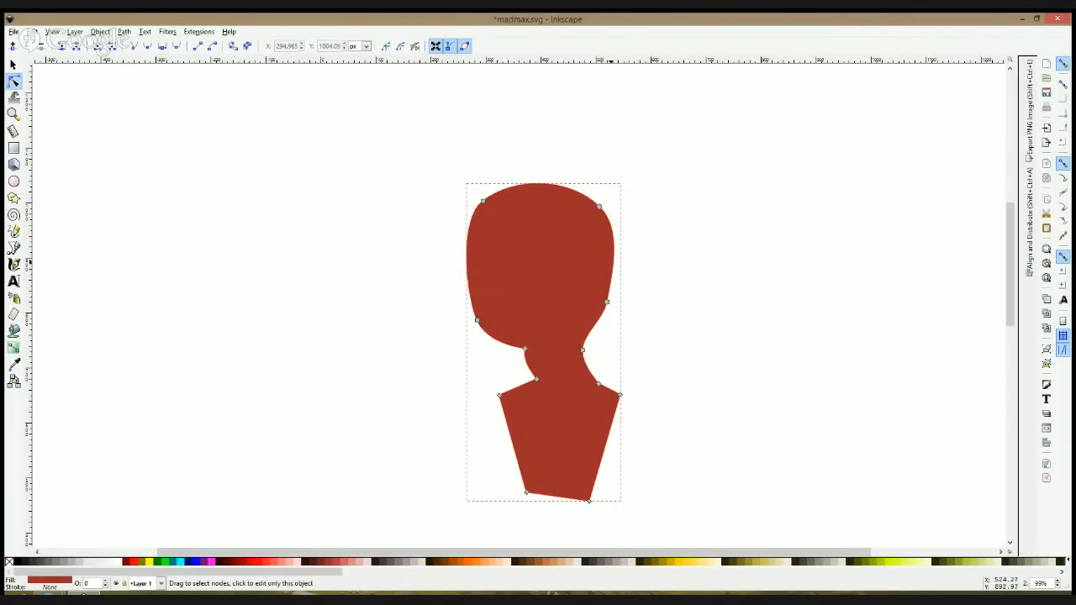
{"action": "left_click_drag", "start_coordinate": [620, 261], "coordinate": [630, 269]}
{"action": "left_click_drag", "start_coordinate": [603, 202], "coordinate": [601, 193]}
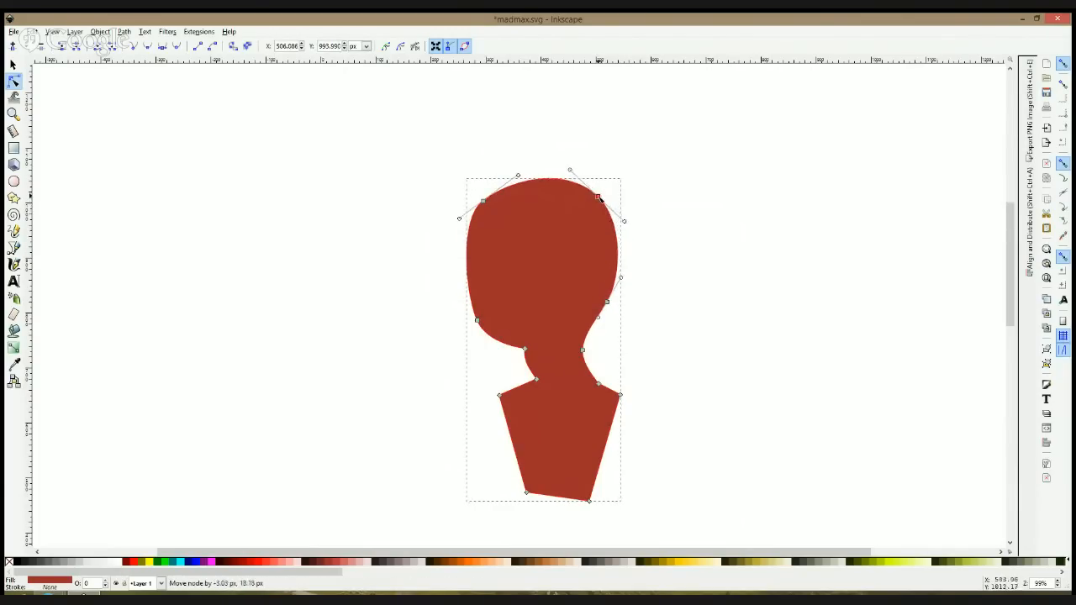
{"action": "left_click", "coordinate": [685, 288]}
{"action": "scroll", "coordinate": [675, 291], "scroll_direction": "down", "scroll_amount": 2}
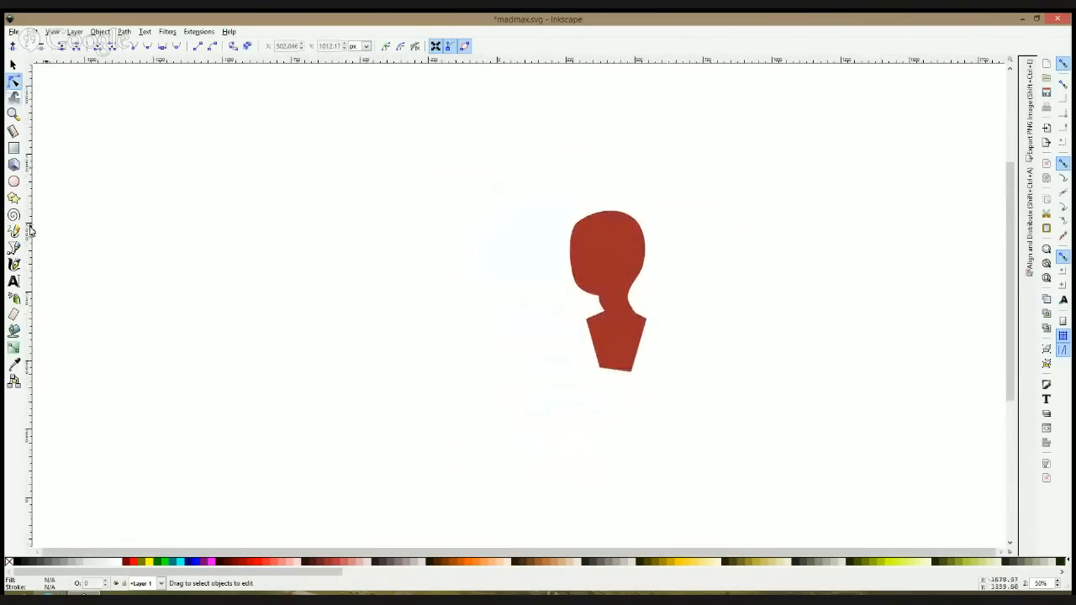
{"action": "left_click", "coordinate": [13, 248]}
{"action": "left_click", "coordinate": [607, 312]}
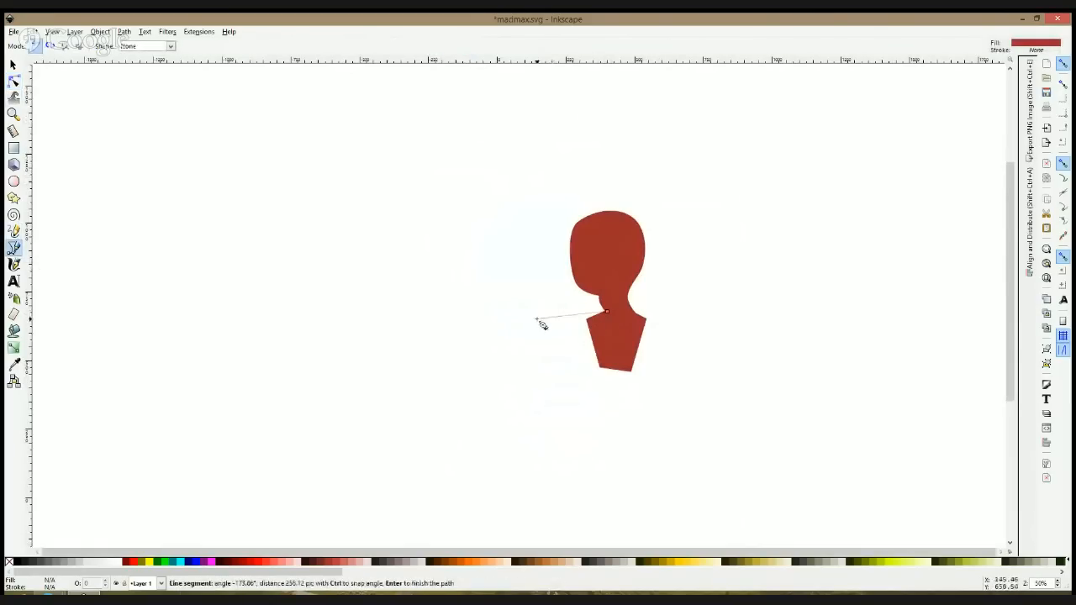
{"action": "left_click", "coordinate": [552, 332]}
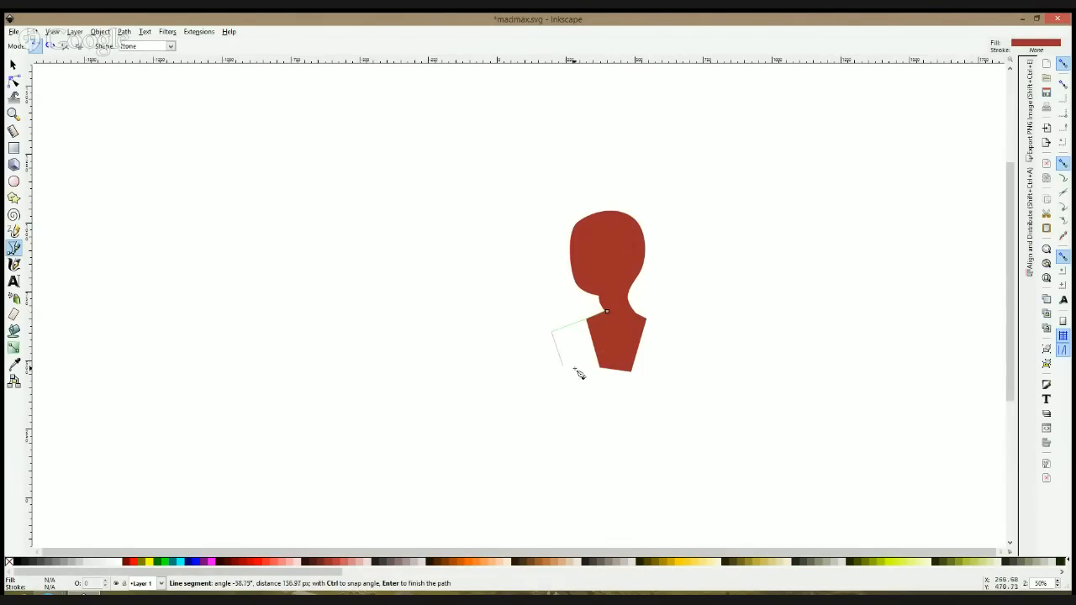
{"action": "key", "text": "Escape"}
Step: Draw a closed torso path with broad shoulders tapering to a slanted waist below the neck, and fill it with #D38D5F
{"action": "left_click", "coordinate": [599, 316]}
{"action": "left_click", "coordinate": [566, 323]}
{"action": "left_click", "coordinate": [583, 422]}
{"action": "left_click", "coordinate": [637, 440]}
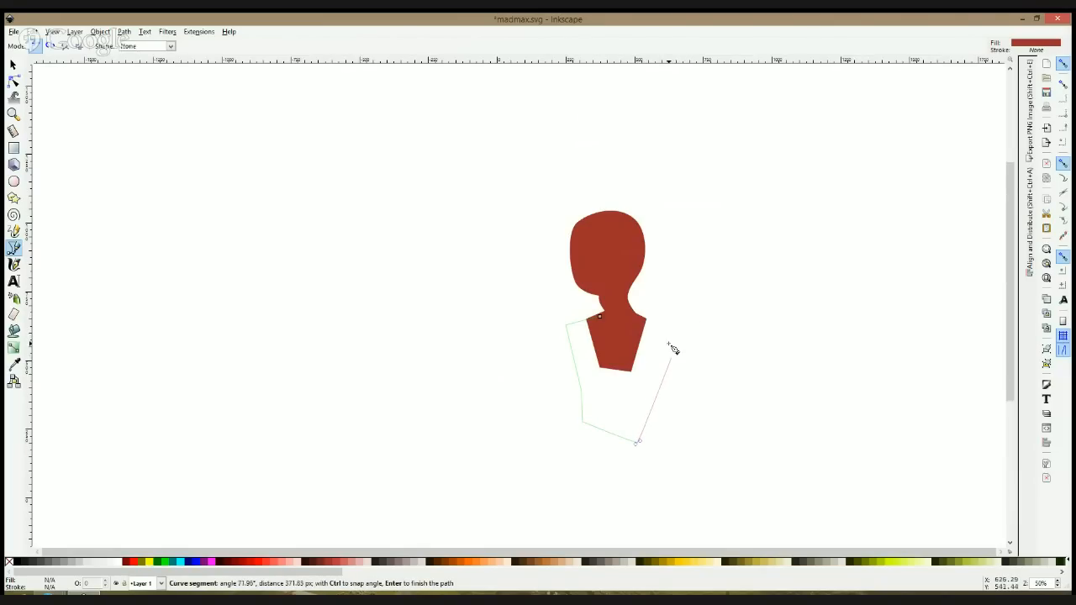
{"action": "left_click", "coordinate": [670, 316]}
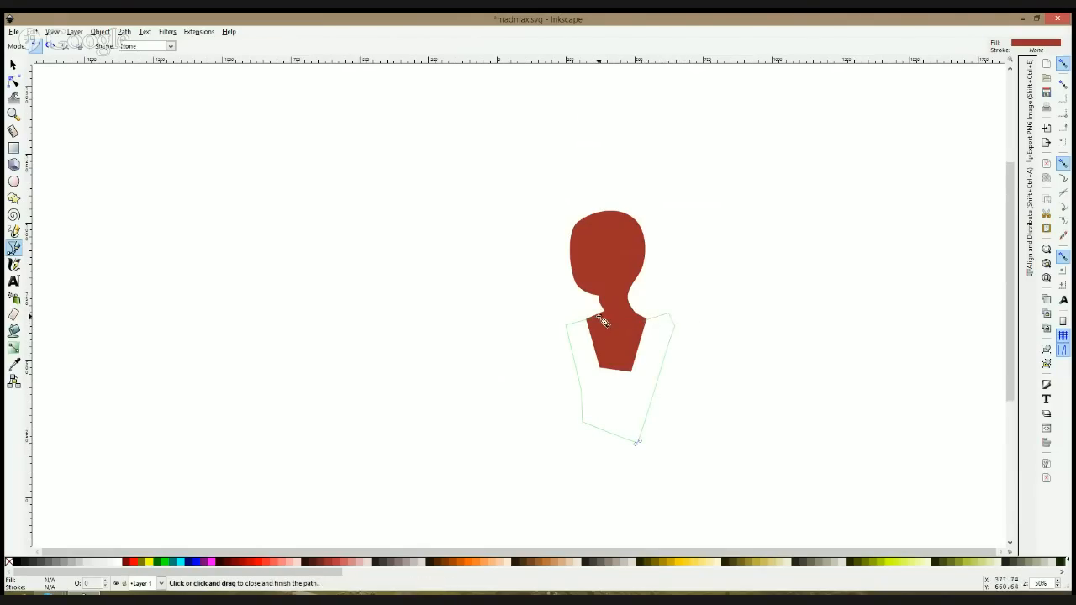
{"action": "left_click", "coordinate": [602, 322]}
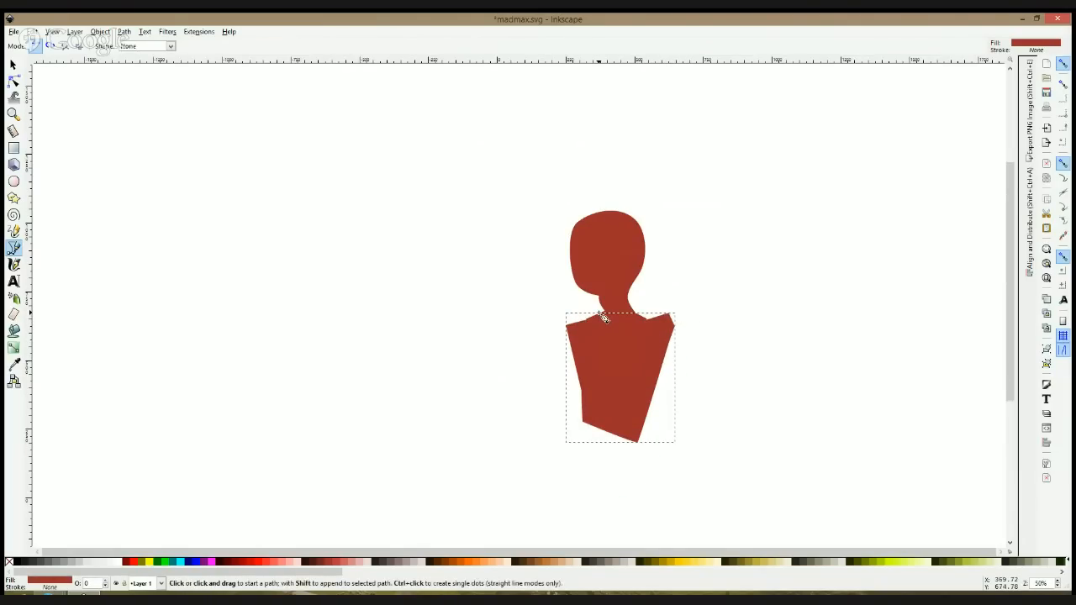
{"action": "scroll", "coordinate": [613, 353], "scroll_direction": "down", "scroll_amount": 1}
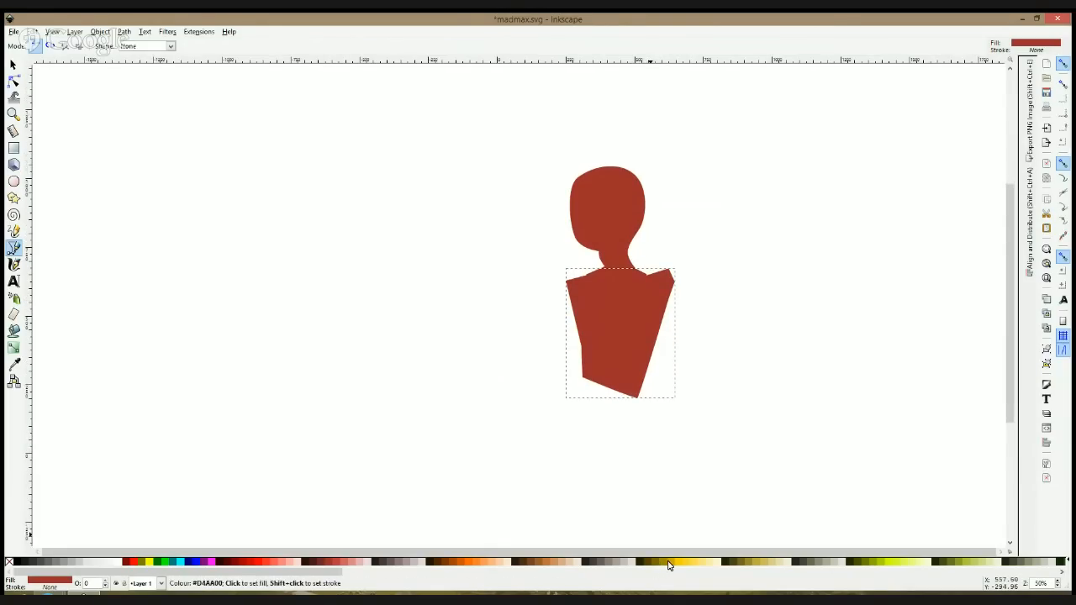
{"action": "left_click", "coordinate": [554, 562]}
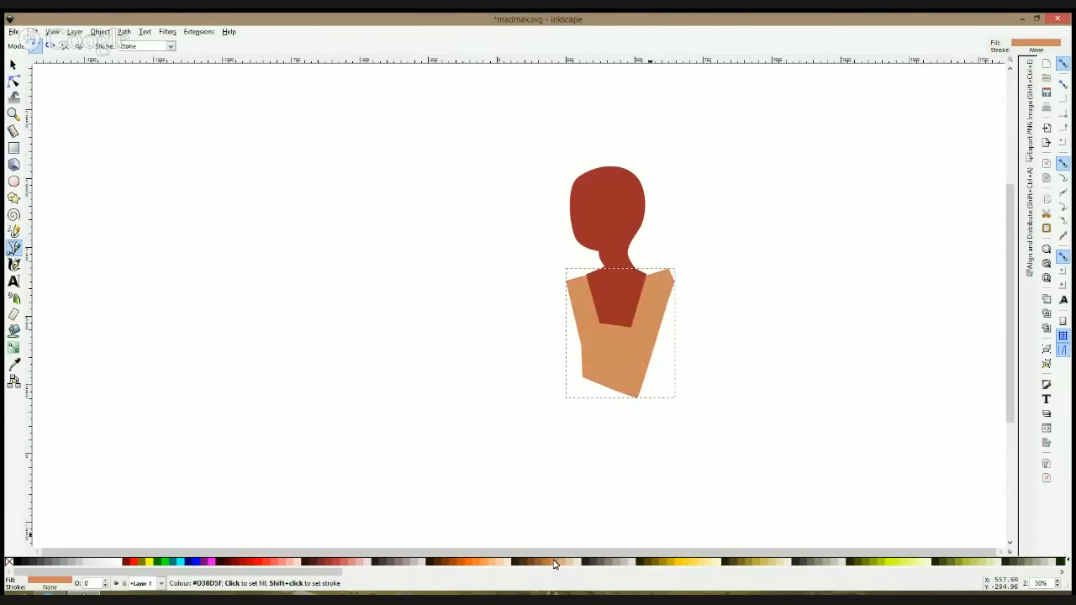
{"action": "scroll", "coordinate": [601, 281], "scroll_direction": "down", "scroll_amount": 2}
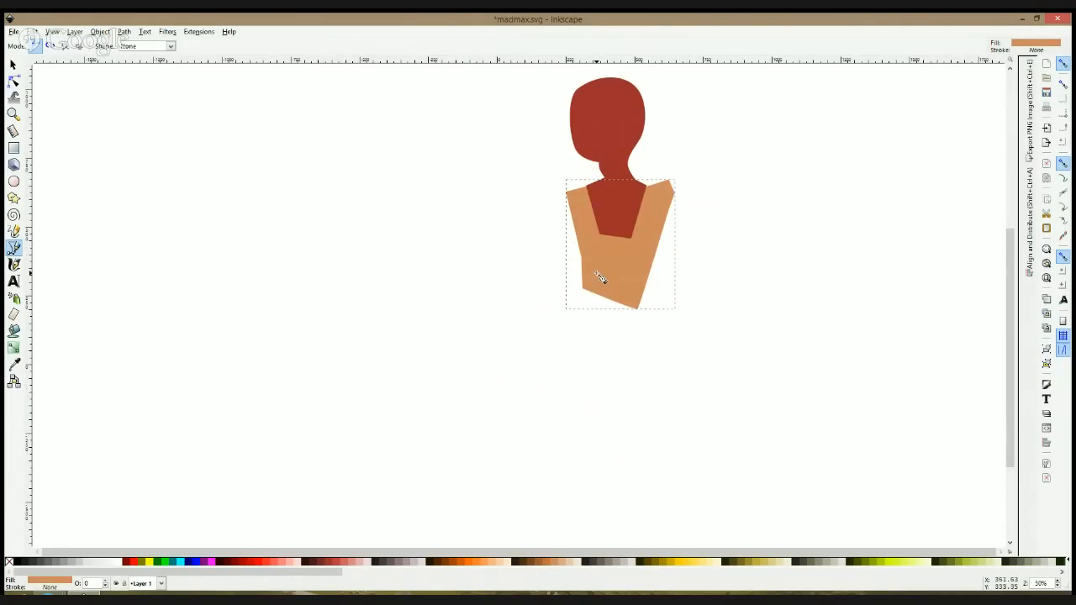
{"action": "left_click", "coordinate": [589, 276]}
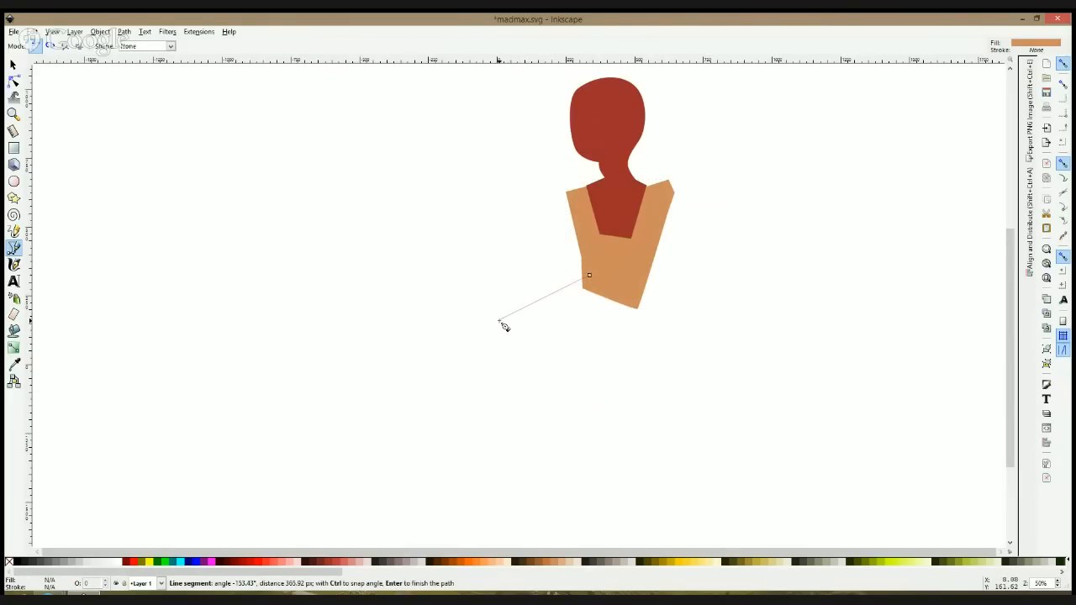
{"action": "left_click", "coordinate": [493, 322]}
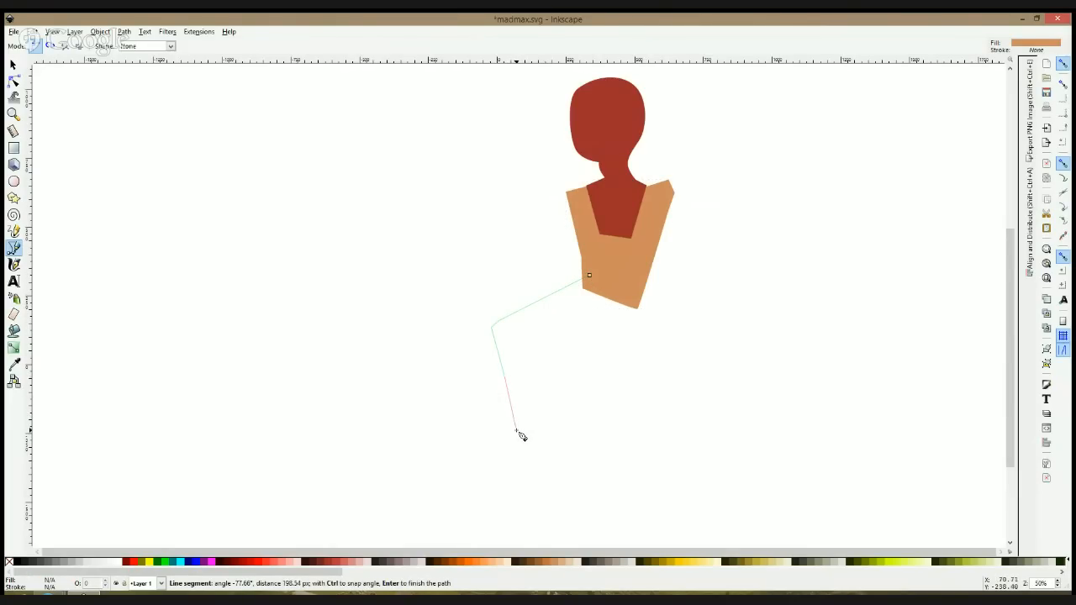
{"action": "key", "text": "Escape"}
Step: Start a legs path at the torso's waist and outline the hip, bent front knee, shin and pointed foot round to the heel
{"action": "left_click", "coordinate": [584, 274]}
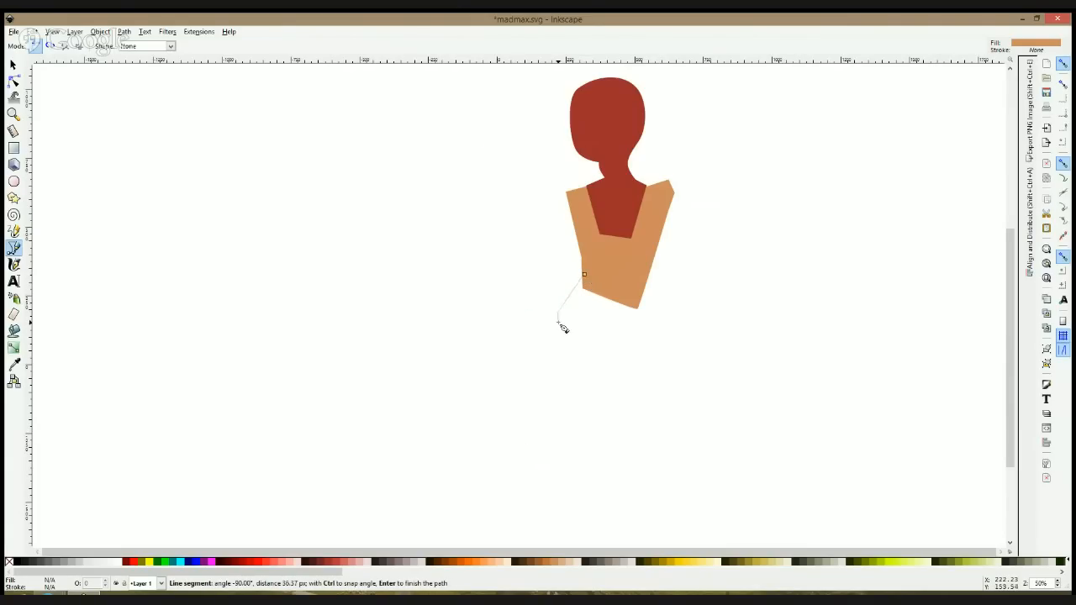
{"action": "left_click", "coordinate": [558, 322]}
{"action": "left_click", "coordinate": [484, 357]}
{"action": "left_click", "coordinate": [527, 439]}
{"action": "left_click", "coordinate": [537, 486]}
{"action": "left_click", "coordinate": [510, 516]}
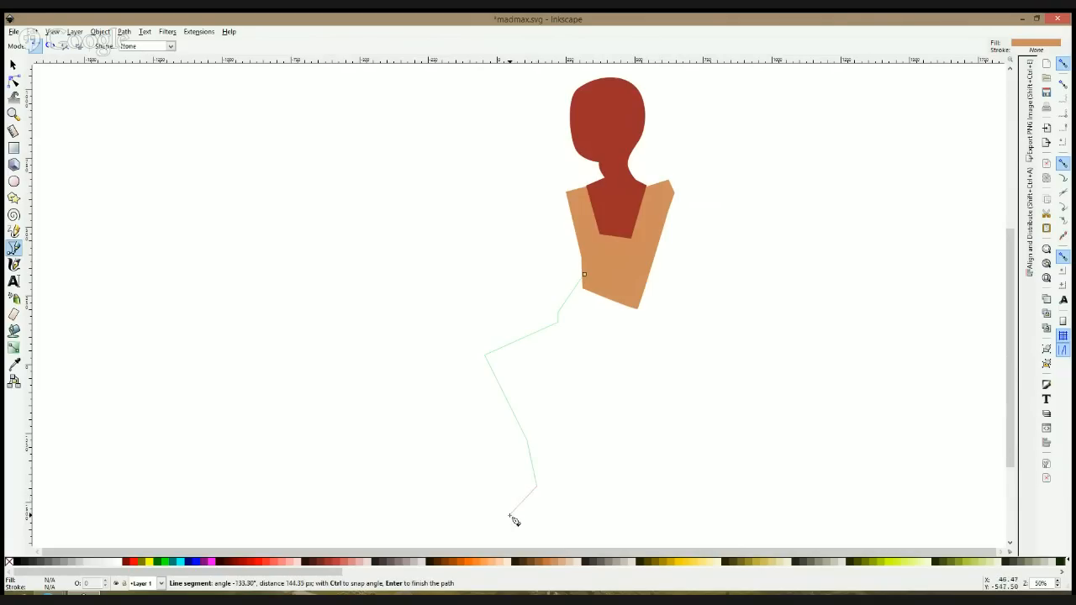
{"action": "left_click", "coordinate": [576, 468]}
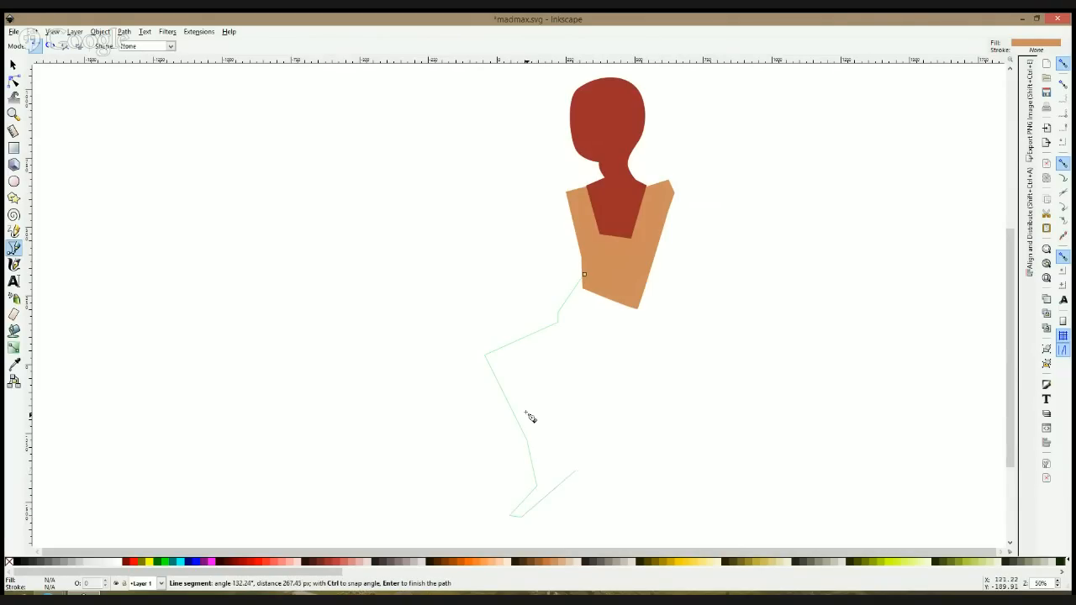
Step: Continue the legs path up to the crotch and around a back leg ending at the knee, close it at the waist, and fill it grey-brown
{"action": "left_click", "coordinate": [546, 426]}
{"action": "left_click", "coordinate": [532, 364]}
{"action": "left_click", "coordinate": [614, 339]}
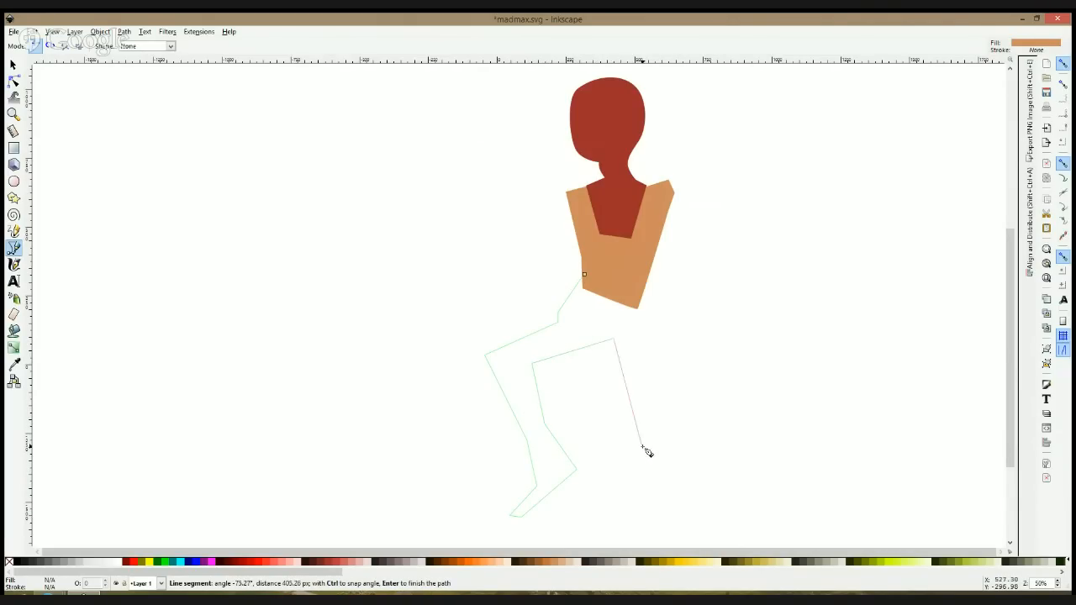
{"action": "left_click", "coordinate": [642, 446]}
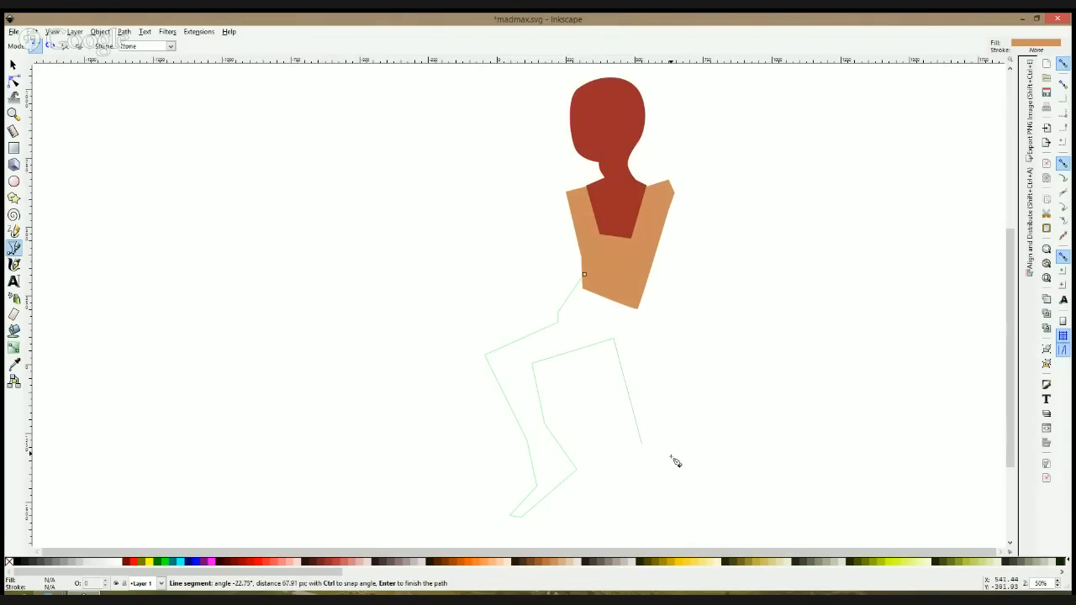
{"action": "left_click", "coordinate": [674, 452]}
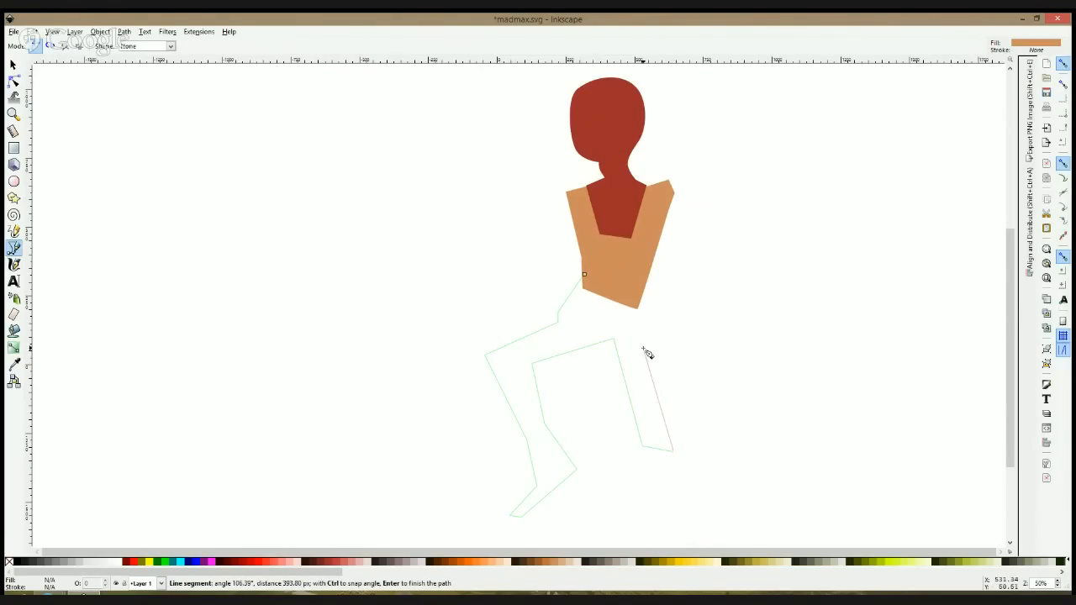
{"action": "left_click", "coordinate": [652, 292]}
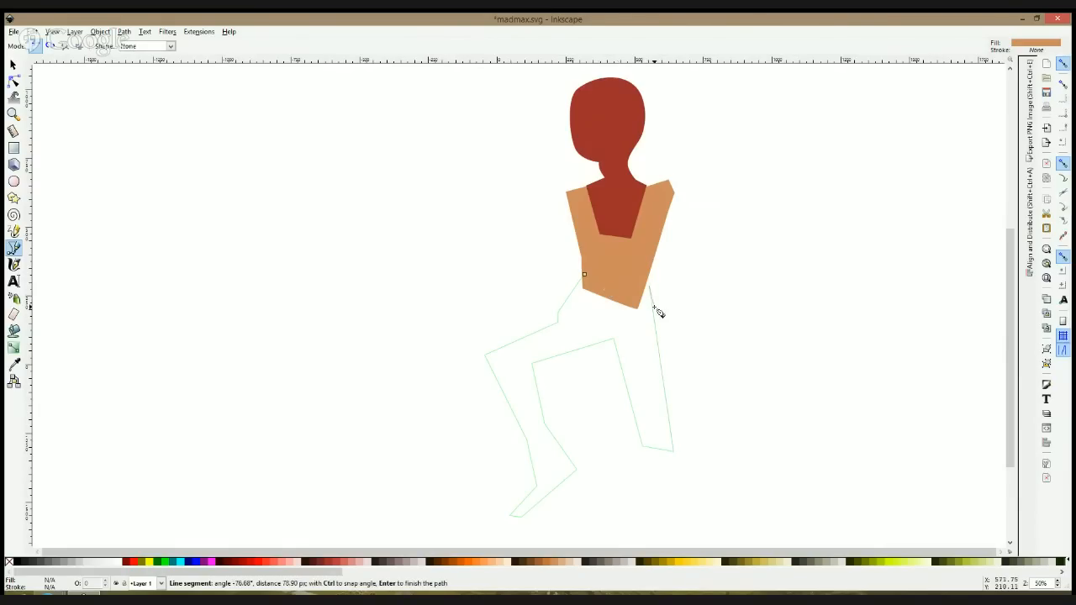
{"action": "left_click", "coordinate": [635, 306]}
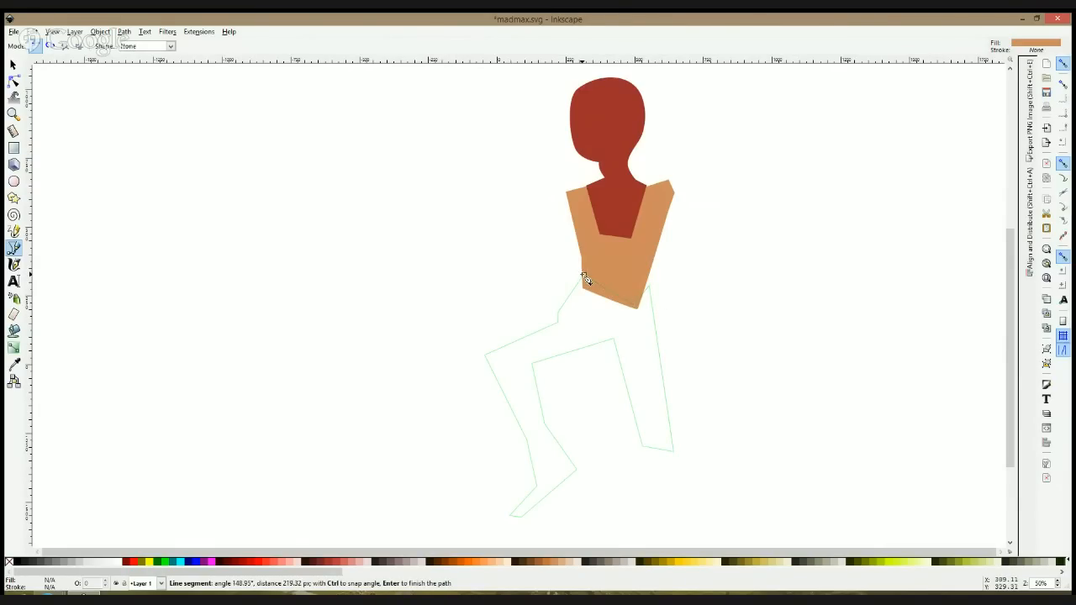
{"action": "left_click", "coordinate": [583, 276]}
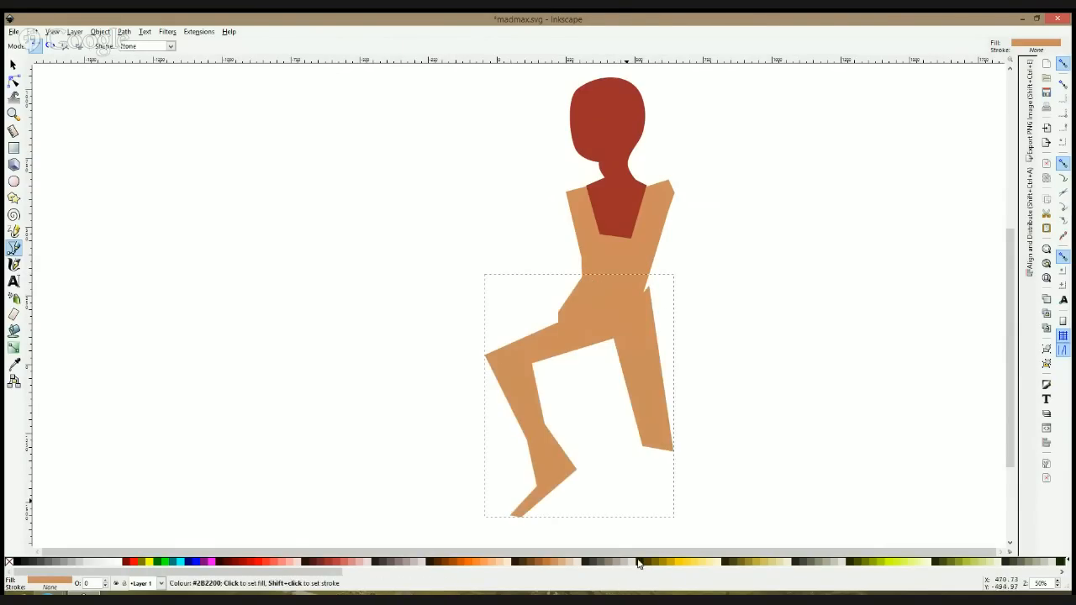
{"action": "left_click", "coordinate": [607, 563]}
Step: Move the front leg's knee nodes down and inward and pull in the heel and calf nodes to slim the lower leg
{"action": "key", "text": "n"}
{"action": "left_click_drag", "start_coordinate": [463, 323], "coordinate": [534, 433]}
{"action": "left_click_drag", "start_coordinate": [485, 355], "coordinate": [510, 372]}
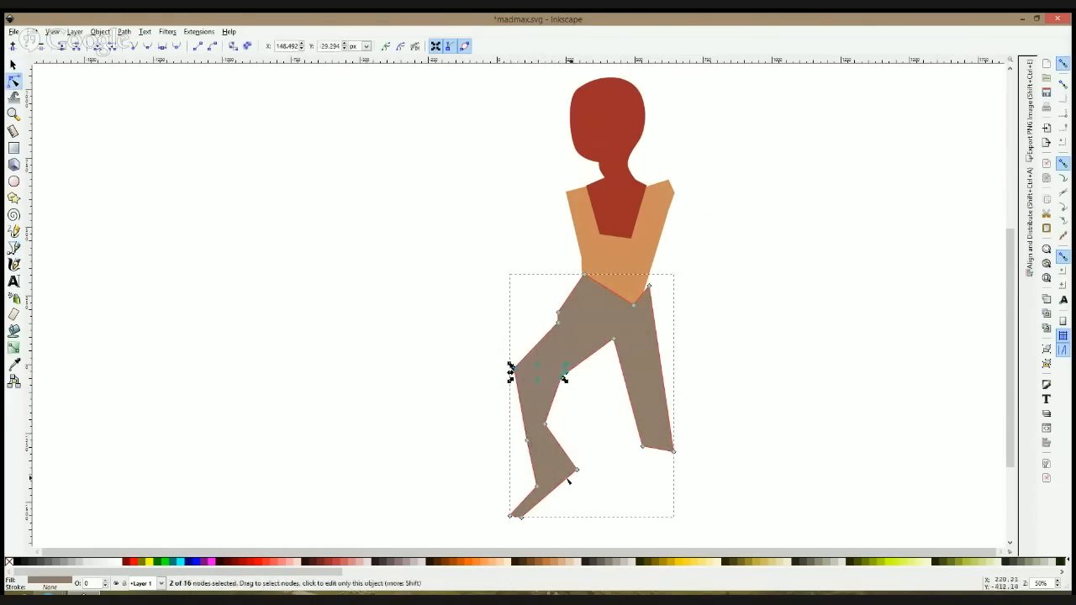
{"action": "left_click_drag", "start_coordinate": [576, 471], "coordinate": [562, 486]}
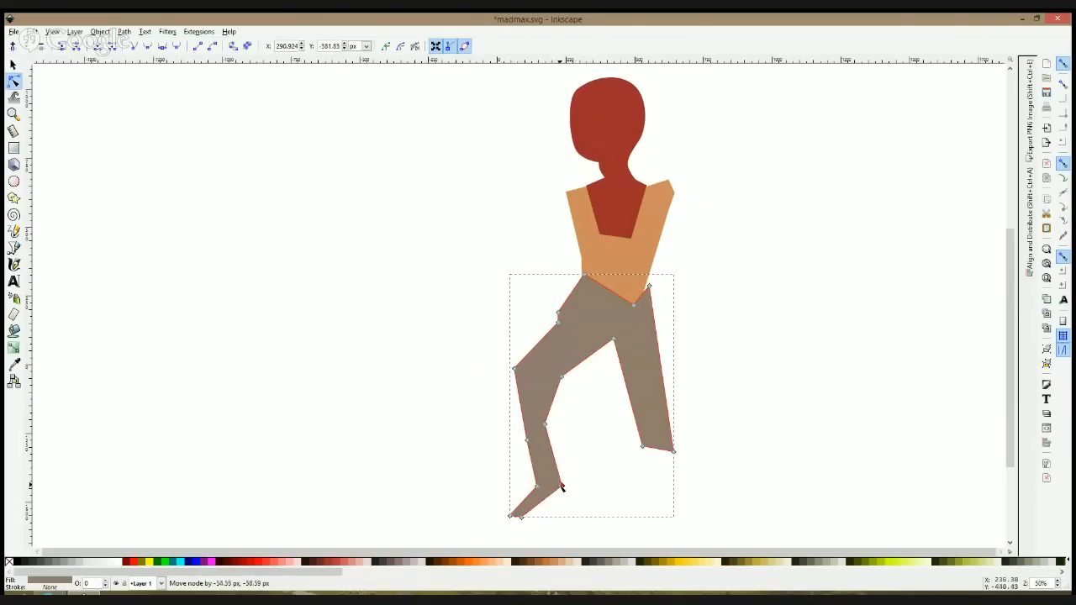
{"action": "left_click_drag", "start_coordinate": [562, 377], "coordinate": [547, 383]}
{"action": "left_click_drag", "start_coordinate": [545, 426], "coordinate": [551, 425]}
{"action": "left_click", "coordinate": [786, 387]}
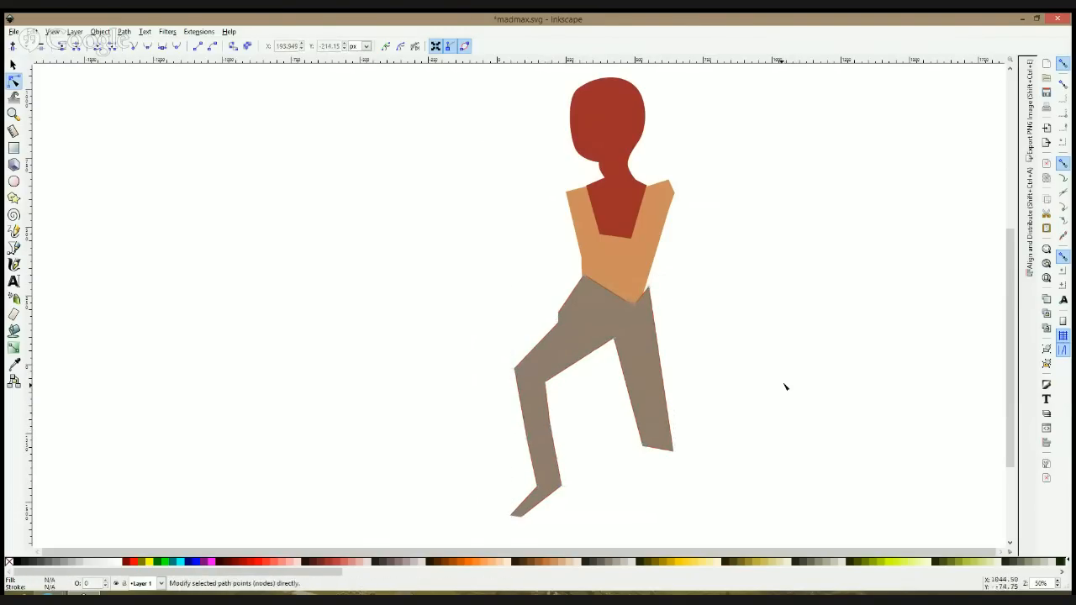
{"action": "left_click", "coordinate": [13, 248]}
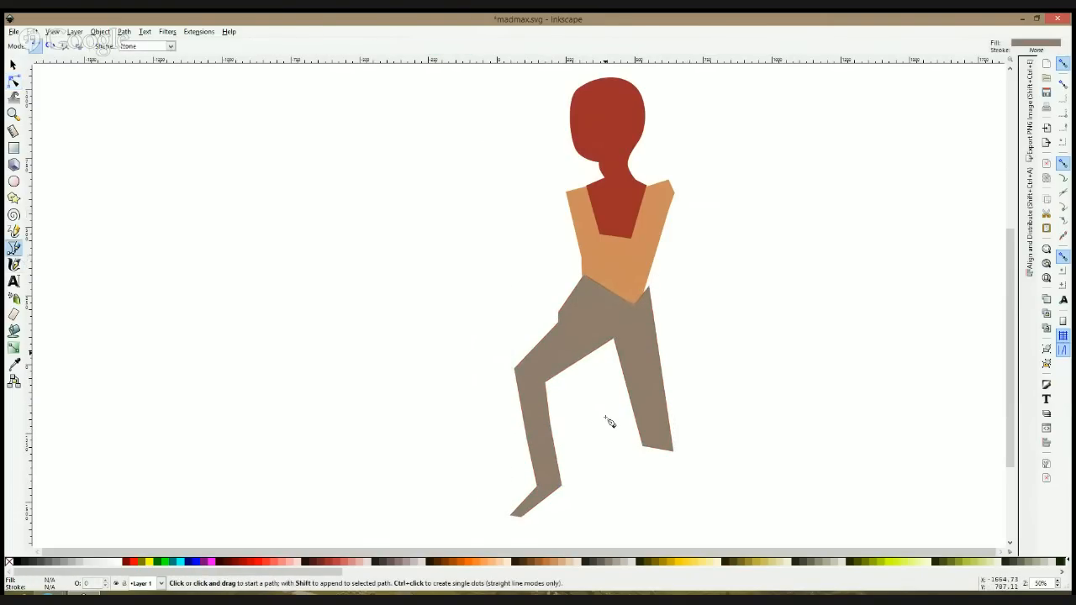
{"action": "left_click", "coordinate": [660, 441]}
{"action": "key", "text": "Escape"}
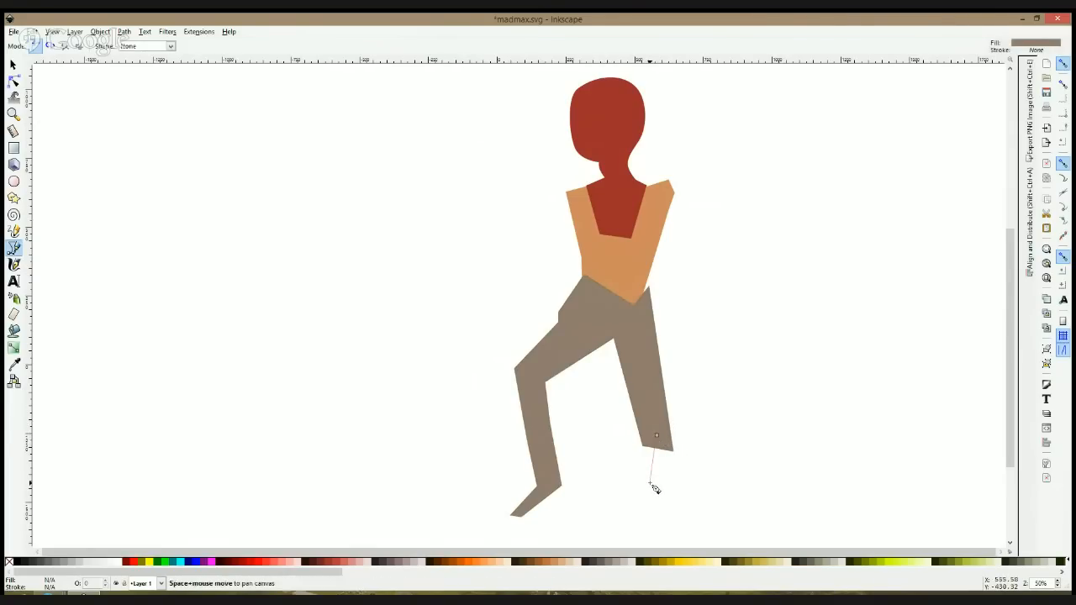
{"action": "key", "text": "s"}
{"action": "left_click", "coordinate": [13, 248]}
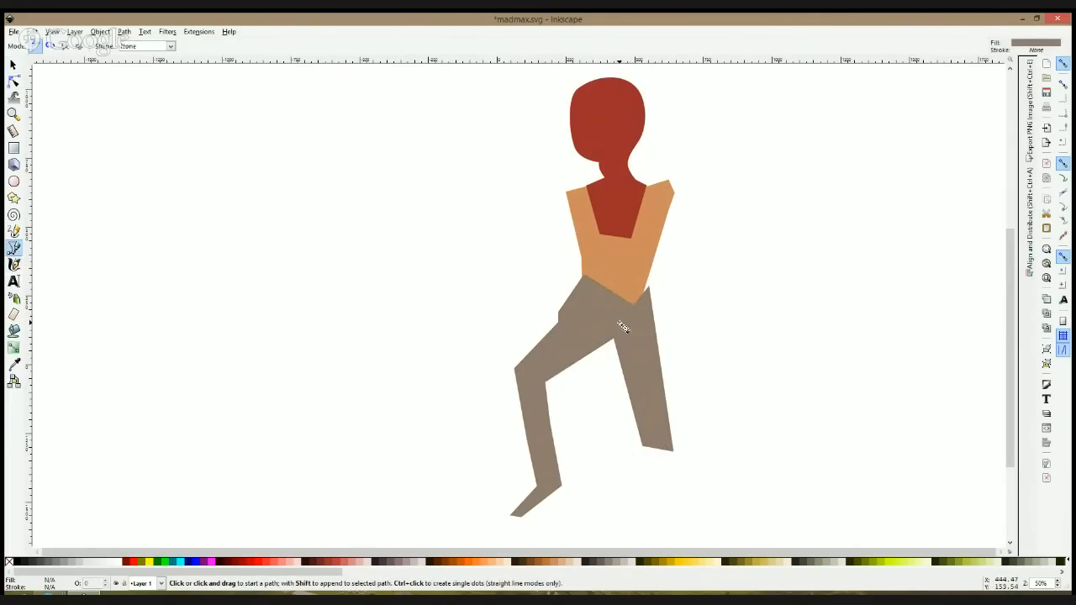
Step: Rotate the legs shape counterclockwise so the front leg stands more upright, and move it up against the torso's waist
{"action": "scroll", "coordinate": [622, 327], "scroll_direction": "down", "scroll_amount": 3}
{"action": "scroll", "coordinate": [634, 280], "scroll_direction": "up", "scroll_amount": 2}
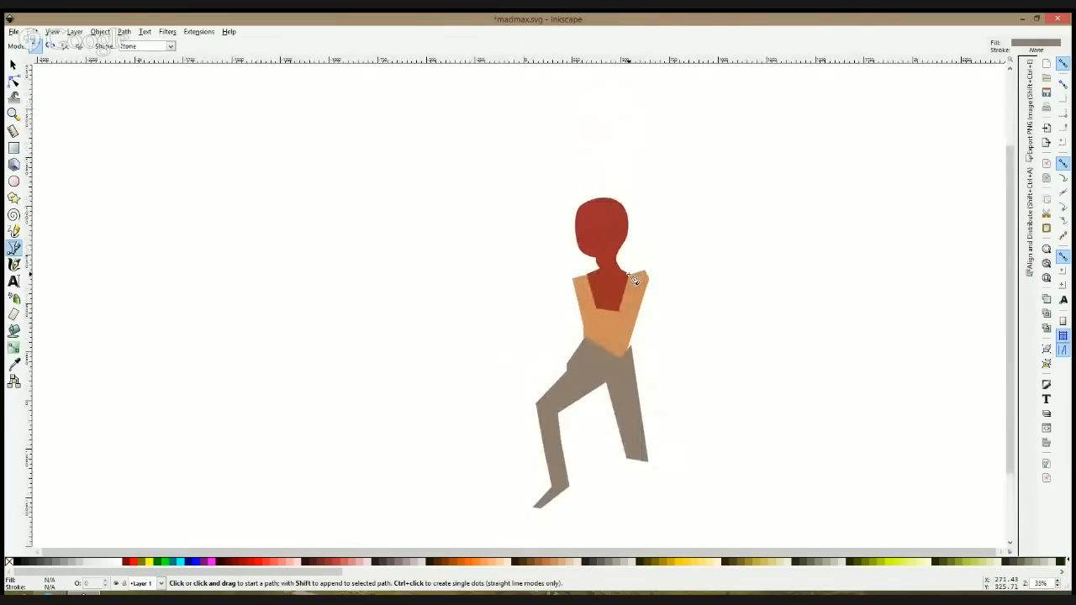
{"action": "key", "text": "s"}
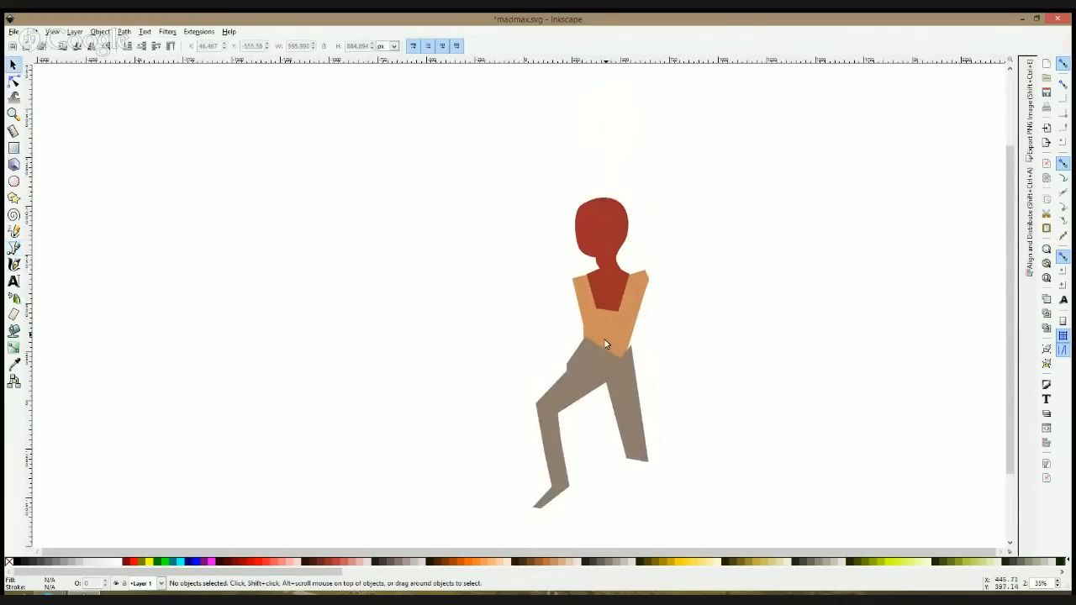
{"action": "left_click", "coordinate": [602, 340]}
{"action": "left_click", "coordinate": [602, 340]}
{"action": "left_click_drag", "start_coordinate": [528, 516], "coordinate": [581, 535]}
{"action": "left_click_drag", "start_coordinate": [594, 364], "coordinate": [591, 351]}
Step: Move the front leg's lower nodes inward beneath the hip, and bring the back leg's cut-off end closer to the body
{"action": "left_click", "coordinate": [14, 81]}
{"action": "left_click_drag", "start_coordinate": [535, 395], "coordinate": [626, 535]}
{"action": "left_click", "coordinate": [610, 489]}
{"action": "left_click_drag", "start_coordinate": [613, 521], "coordinate": [595, 533]}
{"action": "left_click", "coordinate": [726, 418]}
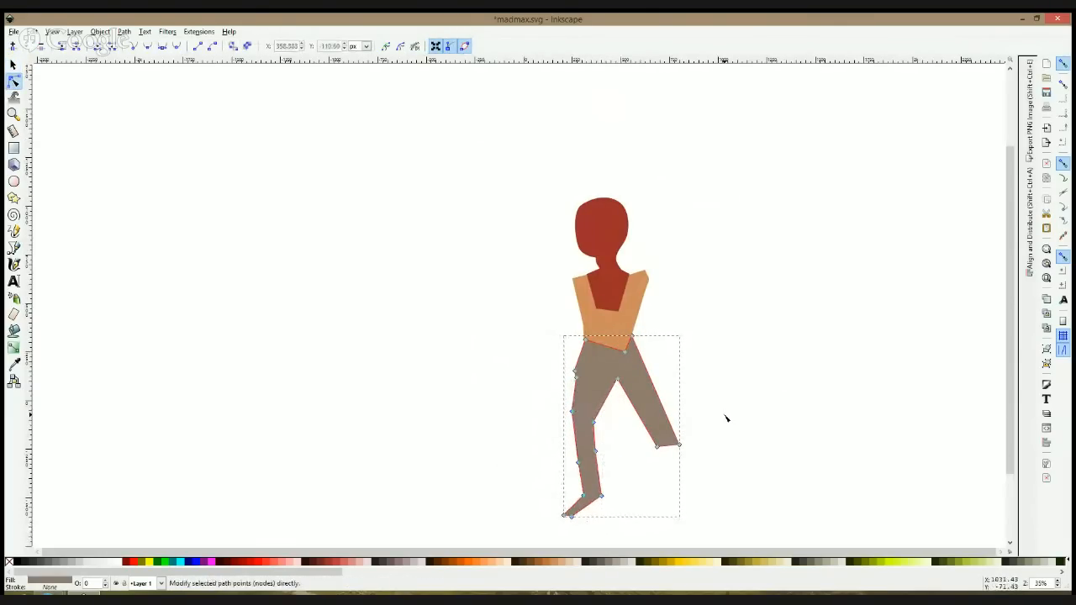
{"action": "left_click_drag", "start_coordinate": [625, 425], "coordinate": [644, 442]}
{"action": "left_click", "coordinate": [696, 418]}
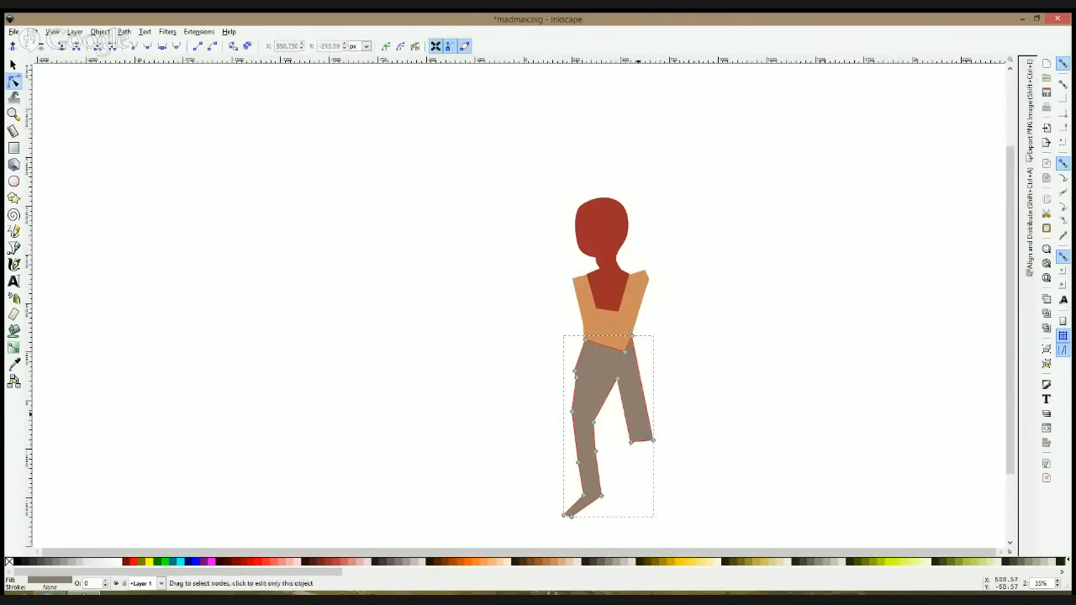
{"action": "left_click", "coordinate": [77, 593]}
{"action": "left_click", "coordinate": [170, 544]}
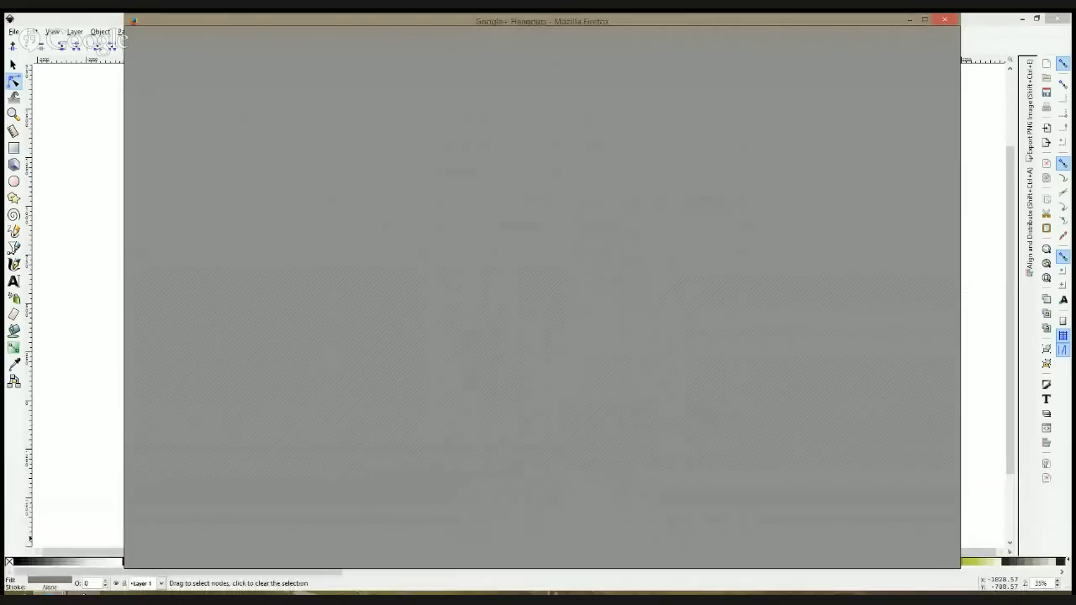
{"action": "left_click", "coordinate": [32, 400]}
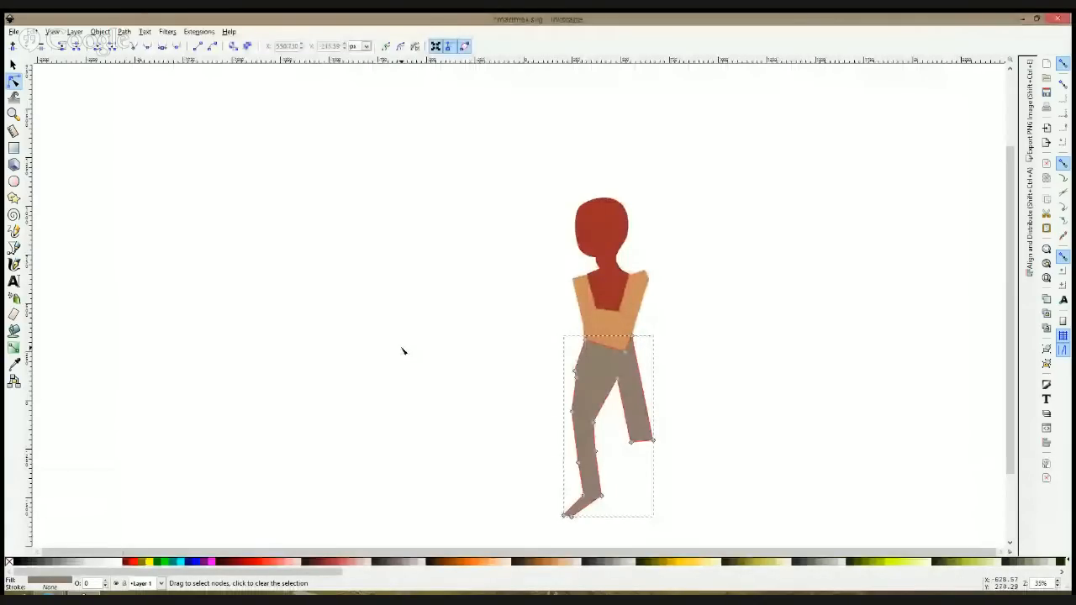
Step: Adjust the waistband's lower point, the crotch node and the back leg's end nodes to flatten the waist and straighten the back thigh
{"action": "left_click", "coordinate": [616, 348]}
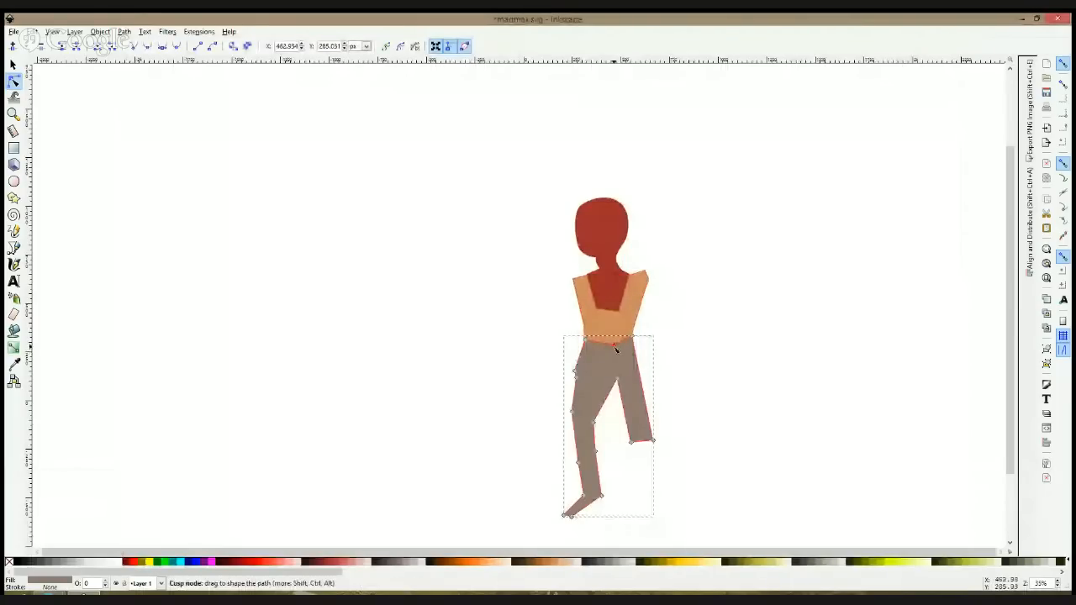
{"action": "left_click", "coordinate": [621, 383]}
{"action": "mouse_move", "coordinate": [631, 442]}
{"action": "left_mouse_down"}
{"action": "mouse_move", "coordinate": [617, 424]}
{"action": "mouse_move", "coordinate": [620, 435]}
{"action": "mouse_move", "coordinate": [651, 438]}
{"action": "left_mouse_up"}
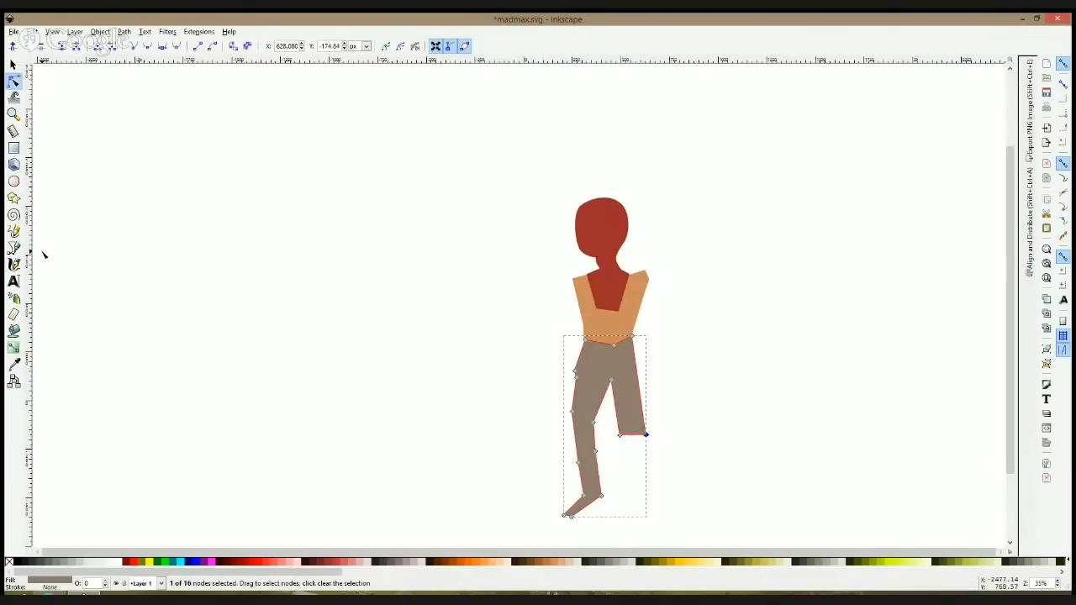
Step: Draw a closed grey-brown path for the back lower leg, overlapping the thigh's end and widening into a boot with a pointed toe
{"action": "key", "text": "b"}
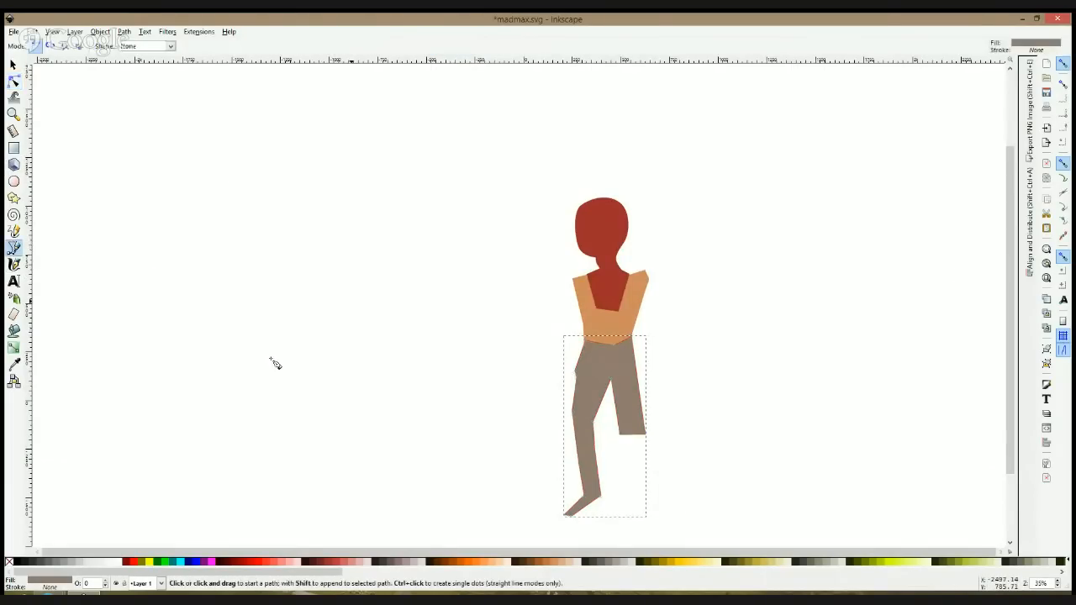
{"action": "left_click", "coordinate": [628, 423]}
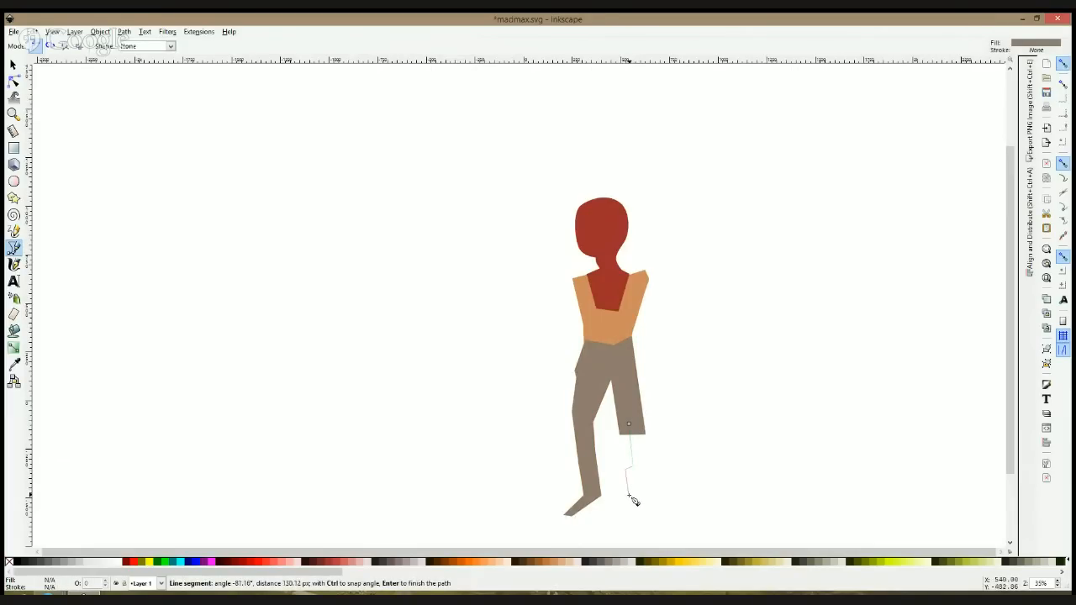
{"action": "left_click", "coordinate": [631, 508]}
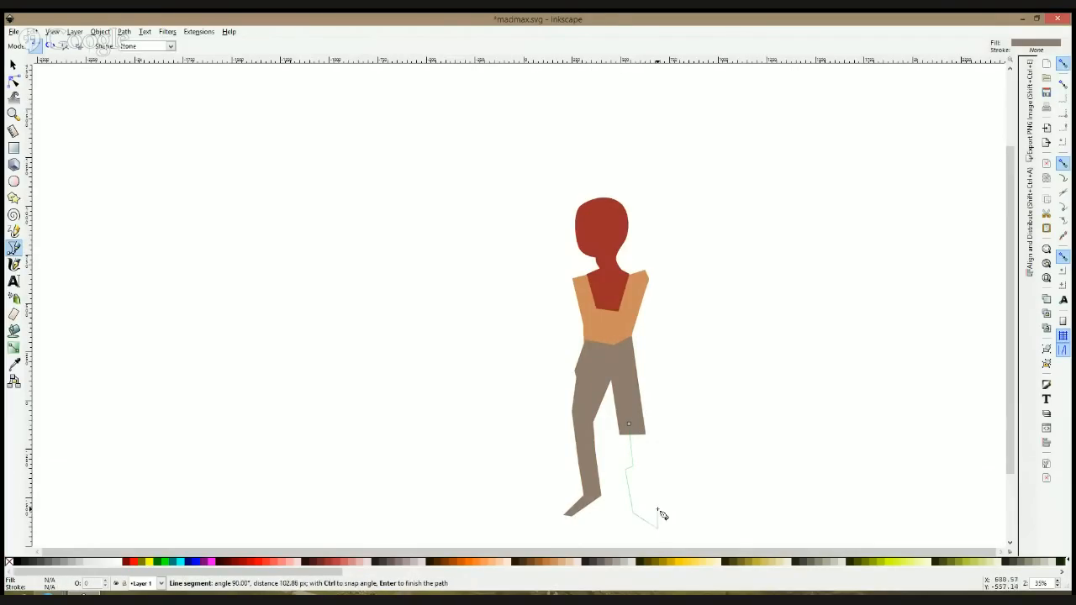
{"action": "left_click", "coordinate": [658, 467]}
{"action": "left_click", "coordinate": [652, 415]}
{"action": "left_click", "coordinate": [629, 424]}
{"action": "key", "text": "space"}
Step: Move the back thigh's two end nodes outward and down so the trouser leg lines up with the lower leg and boot
{"action": "scroll", "coordinate": [697, 428], "scroll_direction": "down", "scroll_amount": 3}
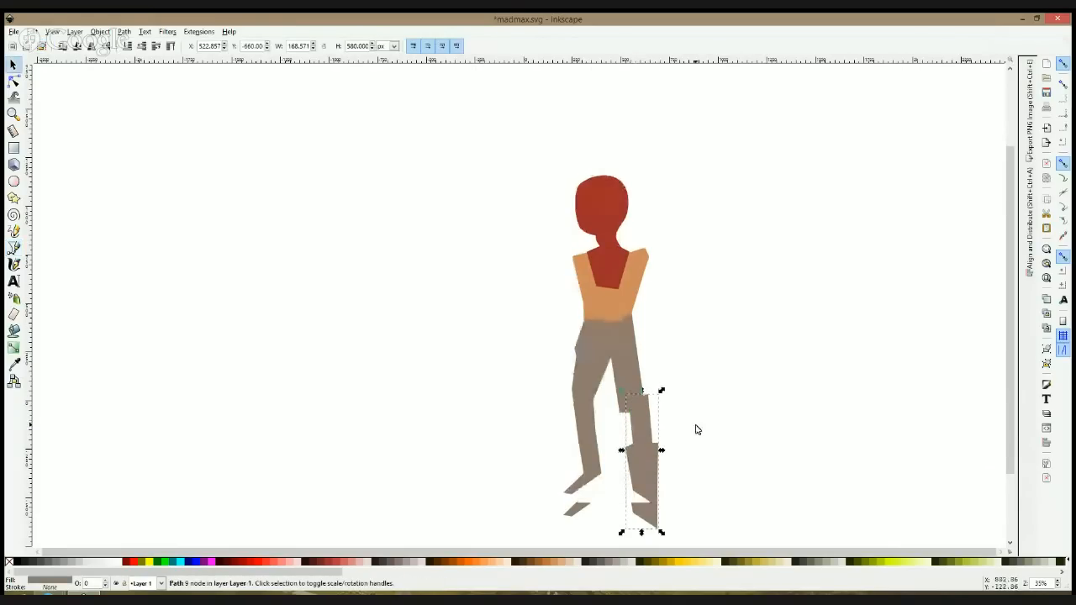
{"action": "left_click", "coordinate": [680, 254]}
{"action": "left_click", "coordinate": [14, 81]}
{"action": "left_click", "coordinate": [610, 298]}
{"action": "left_click_drag", "start_coordinate": [608, 294], "coordinate": [652, 321]}
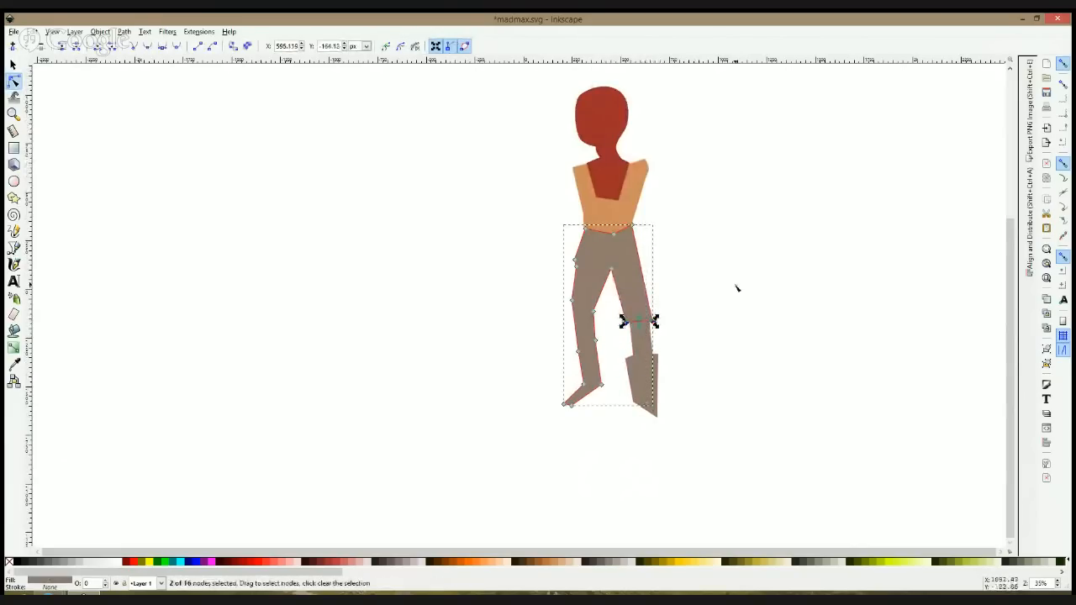
{"action": "left_click", "coordinate": [732, 290]}
{"action": "left_click", "coordinate": [729, 291]}
{"action": "left_click", "coordinate": [645, 325]}
{"action": "left_click", "coordinate": [626, 321]}
{"action": "left_click", "coordinate": [711, 314]}
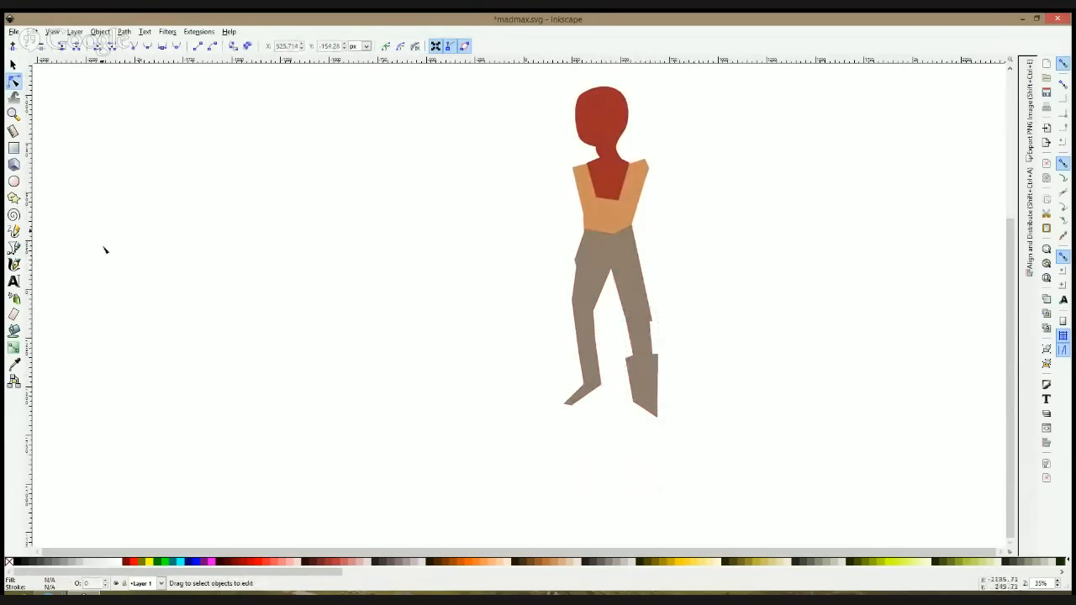
Step: Change the torso's fill to a lighter peach-orange and deselect it
{"action": "left_click", "coordinate": [581, 220]}
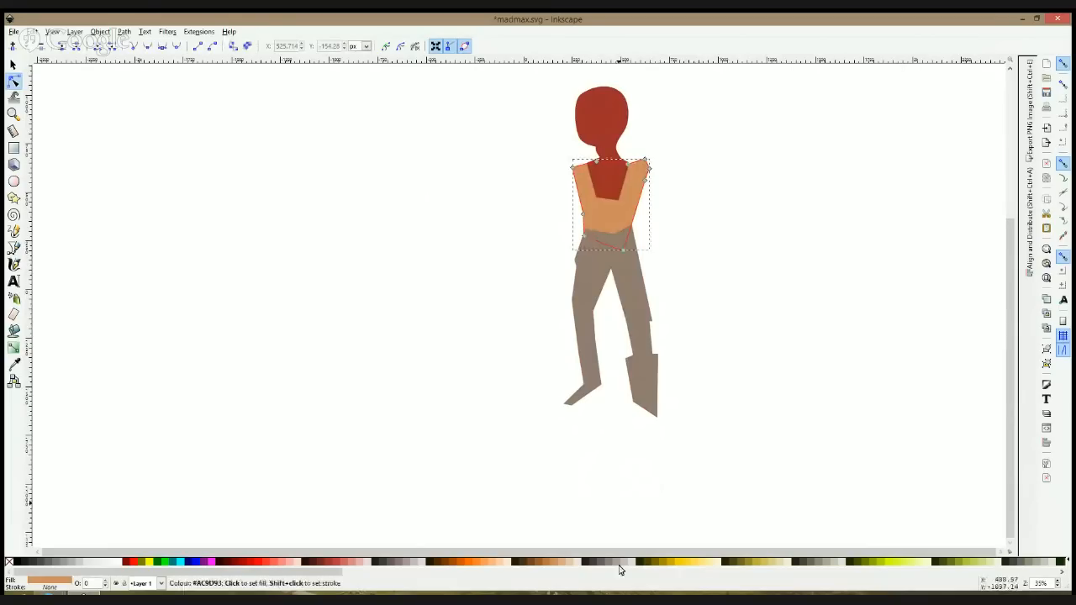
{"action": "left_click", "coordinate": [500, 564]}
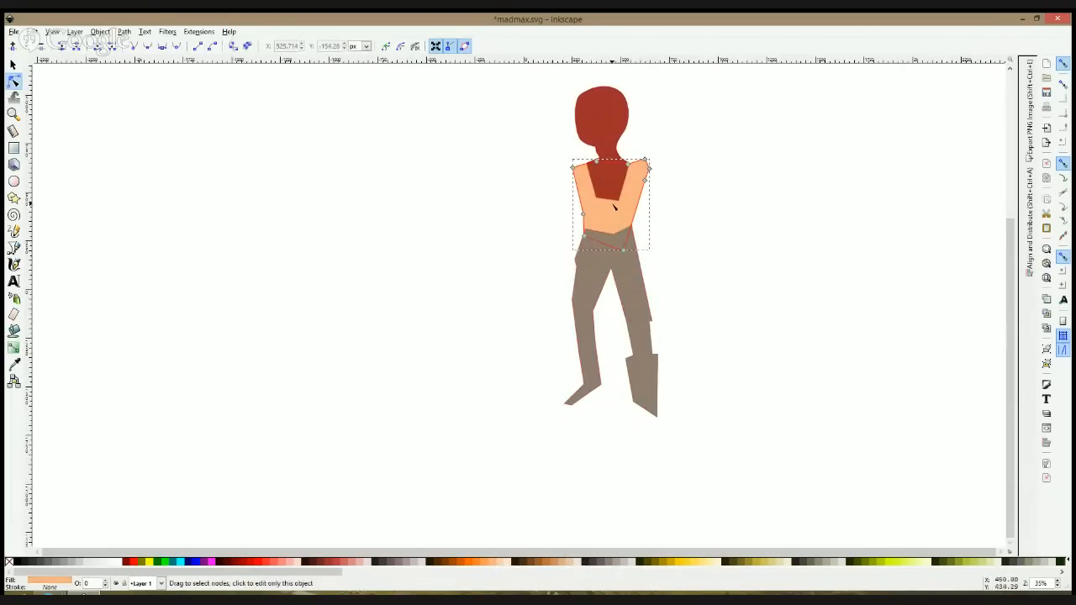
{"action": "left_click", "coordinate": [544, 219]}
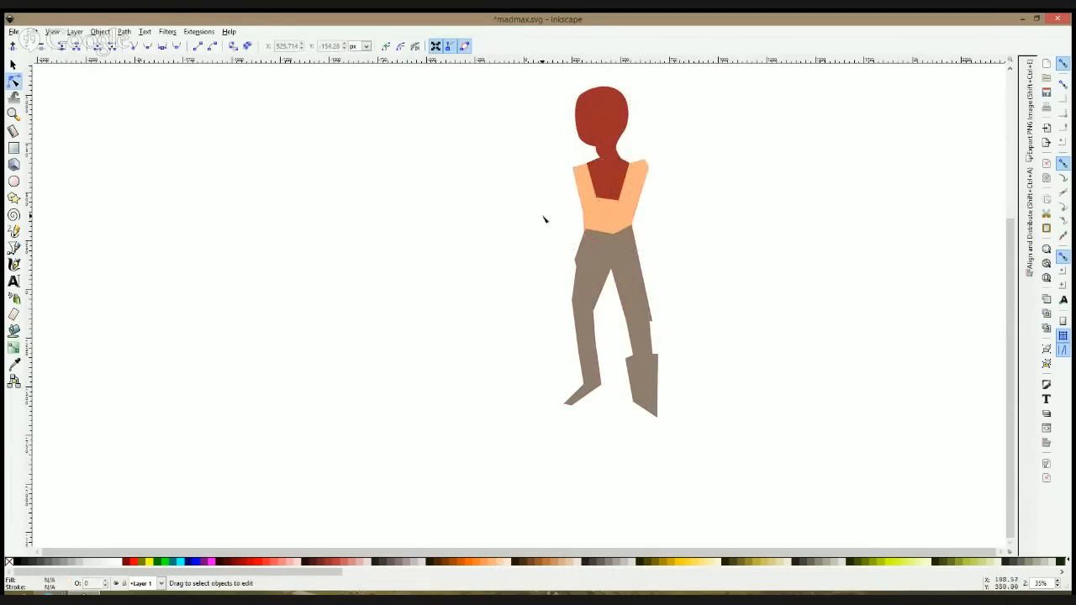
{"action": "left_click", "coordinate": [13, 248]}
{"action": "left_click", "coordinate": [583, 165]}
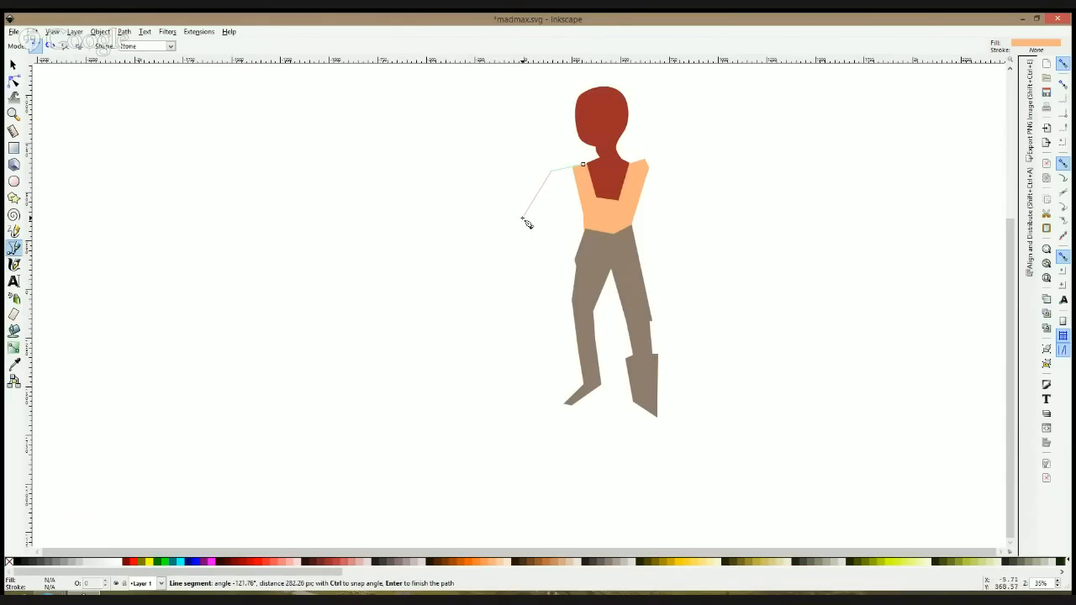
{"action": "key", "text": "Escape"}
{"action": "key", "text": "s"}
{"action": "scroll", "coordinate": [580, 159], "scroll_direction": "up", "scroll_amount": 2}
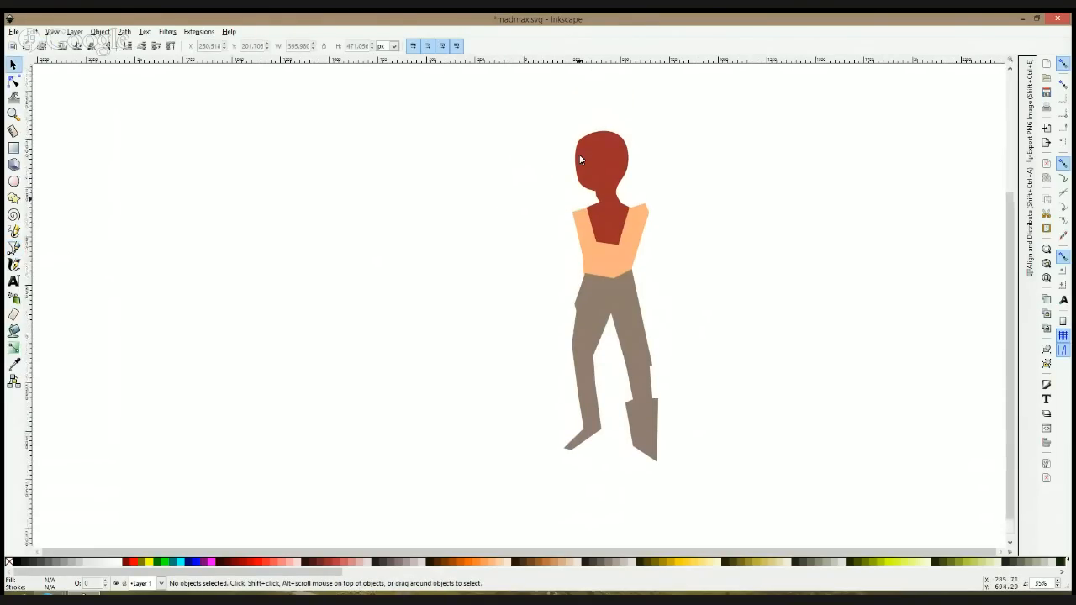
Step: Draw a closed peach-orange path for the upper arm, sloping outward and down from the torso's wider shoulder strap
{"action": "left_click", "coordinate": [14, 247]}
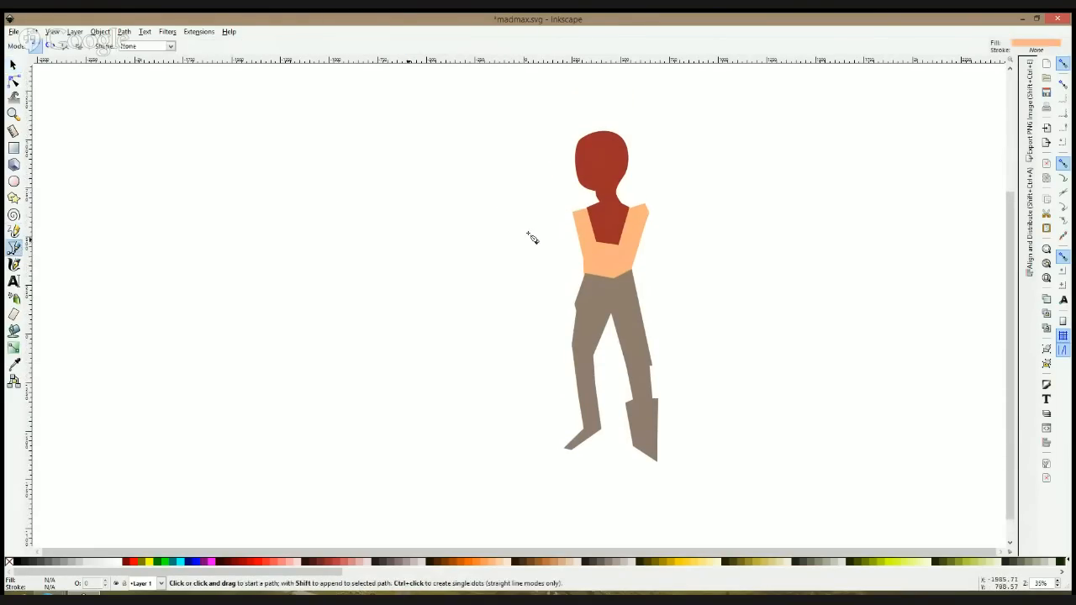
{"action": "left_click", "coordinate": [640, 205]}
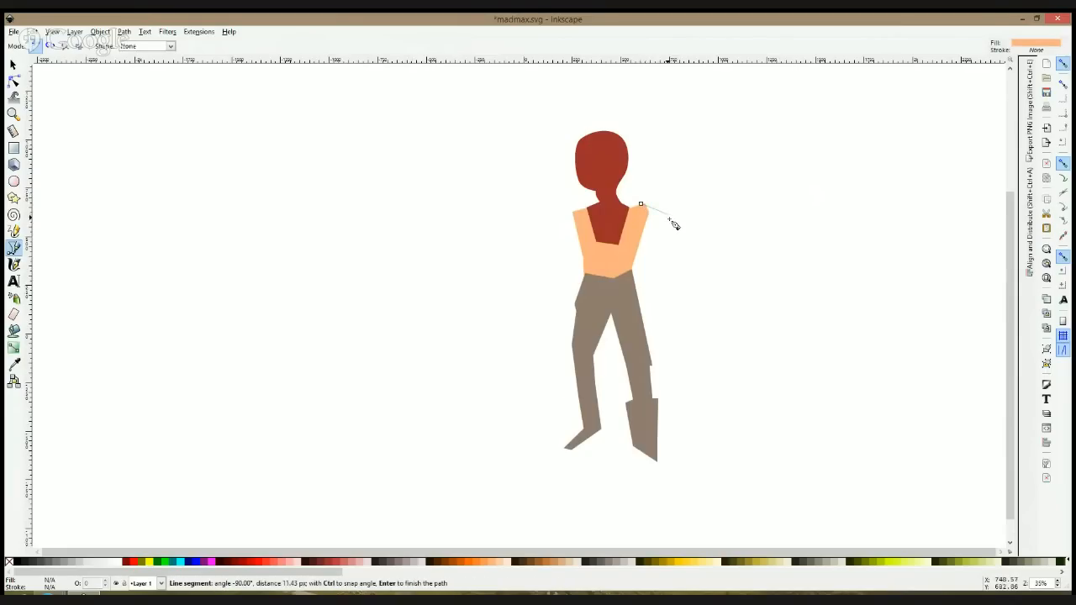
{"action": "left_click", "coordinate": [691, 251]}
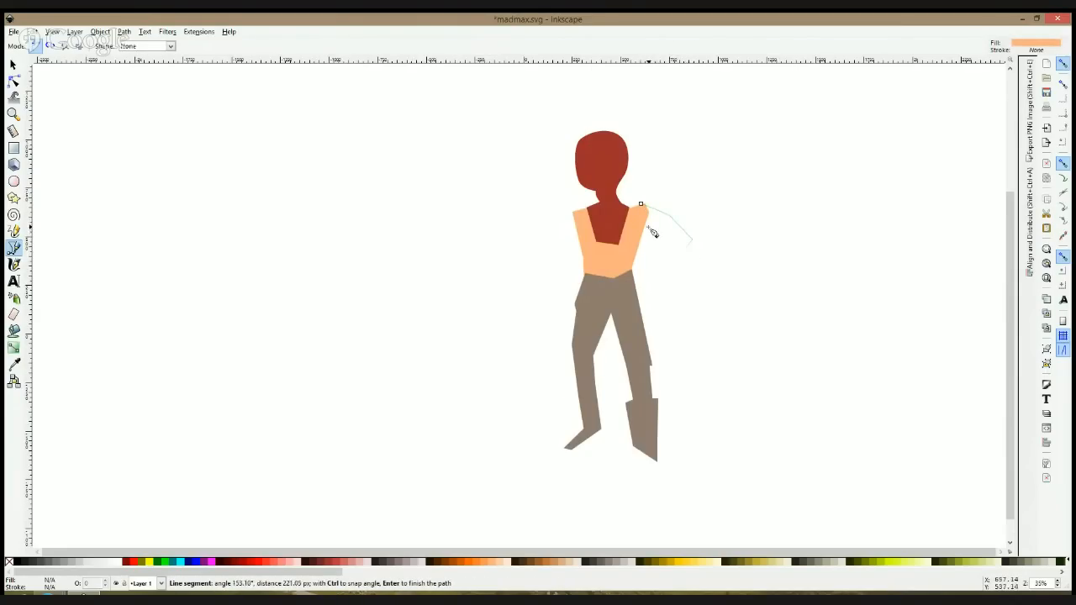
{"action": "left_click", "coordinate": [641, 204]}
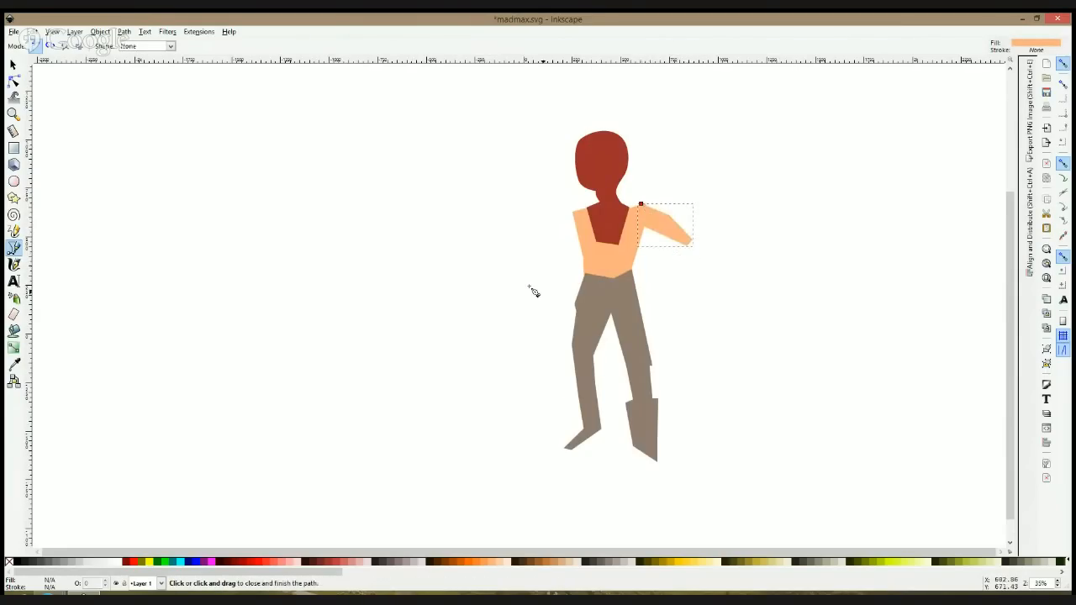
Step: Draw a closed peach-orange path for the forearm from the upper arm's end, ending in a hand with pointed fingers, and deselect it
{"action": "left_click", "coordinate": [674, 241]}
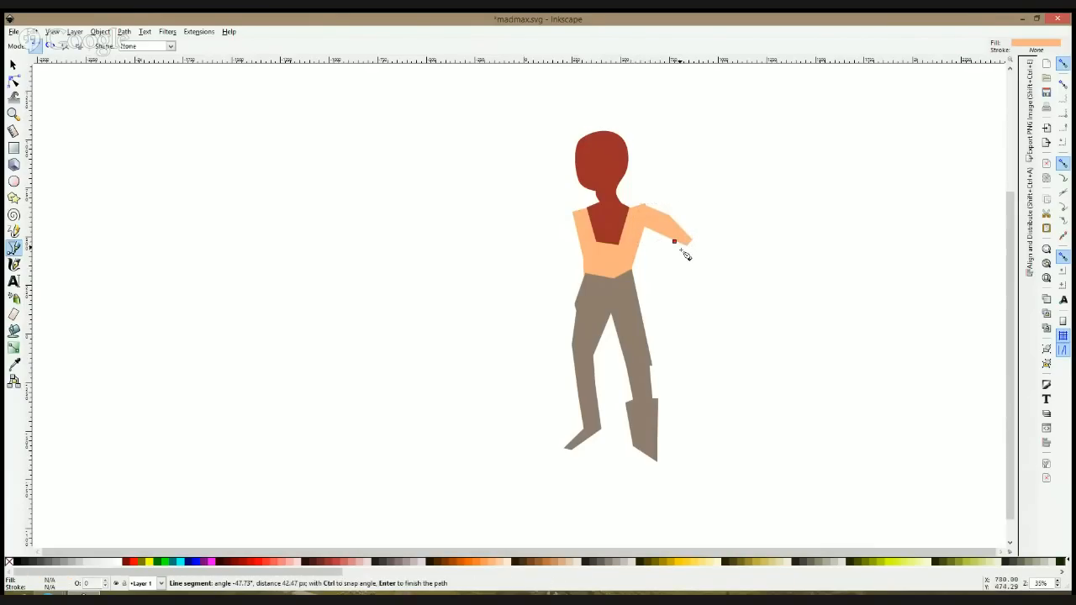
{"action": "left_click", "coordinate": [704, 296]}
{"action": "left_click", "coordinate": [702, 323]}
{"action": "left_click", "coordinate": [715, 308]}
{"action": "left_click", "coordinate": [719, 321]}
{"action": "left_click", "coordinate": [726, 306]}
{"action": "left_click", "coordinate": [731, 321]}
{"action": "left_click", "coordinate": [729, 289]}
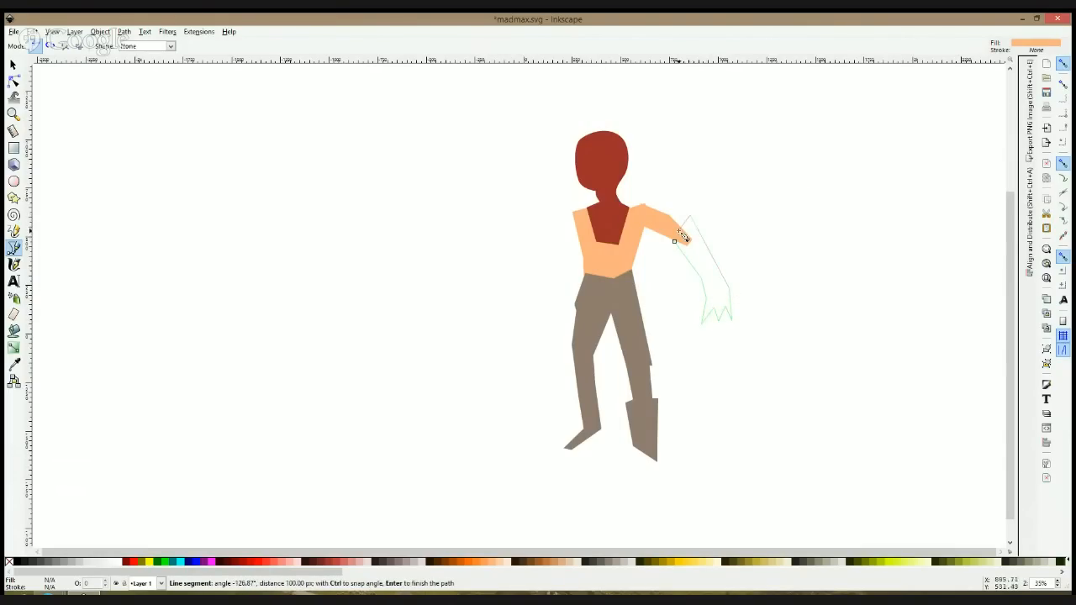
{"action": "left_click", "coordinate": [675, 241]}
{"action": "key", "text": "s"}
{"action": "left_click", "coordinate": [750, 261]}
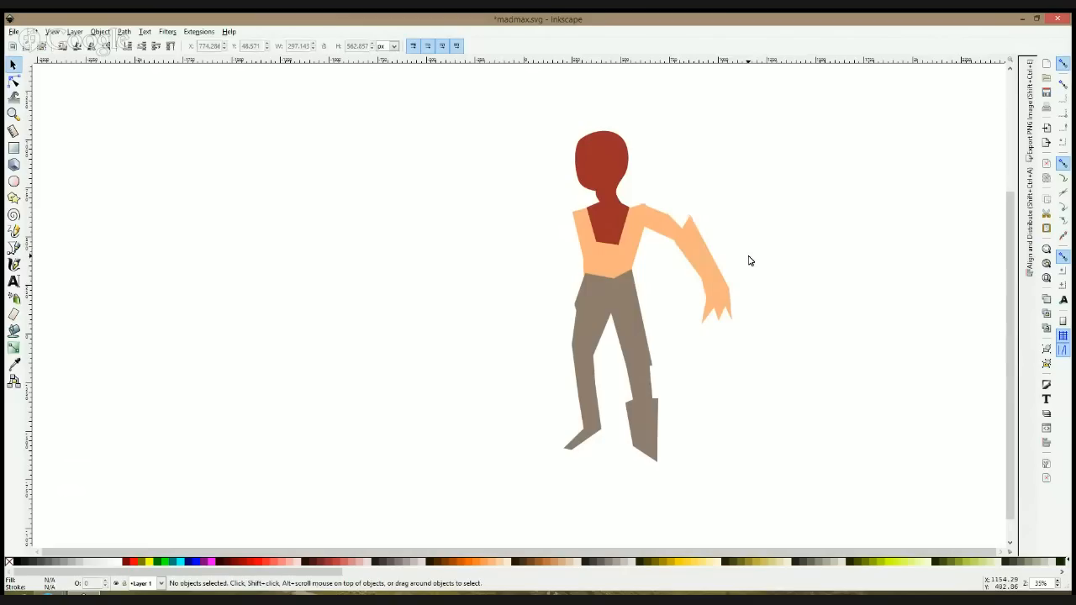
{"action": "scroll", "coordinate": [591, 202], "scroll_direction": "right", "scroll_amount": 1}
{"action": "scroll", "coordinate": [591, 202], "scroll_direction": "up", "scroll_amount": 2}
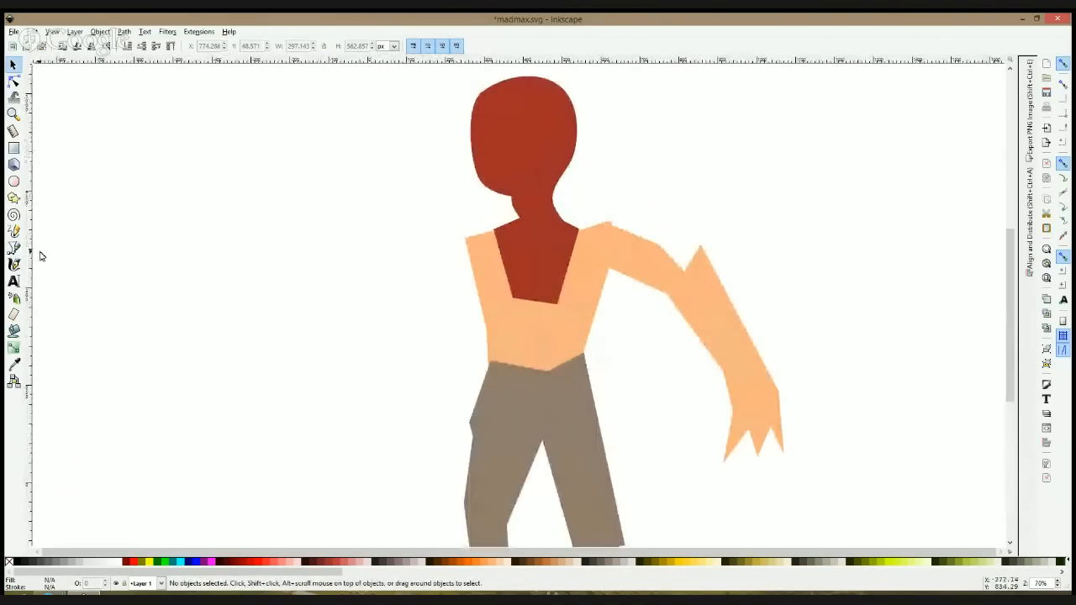
{"action": "left_click", "coordinate": [13, 248]}
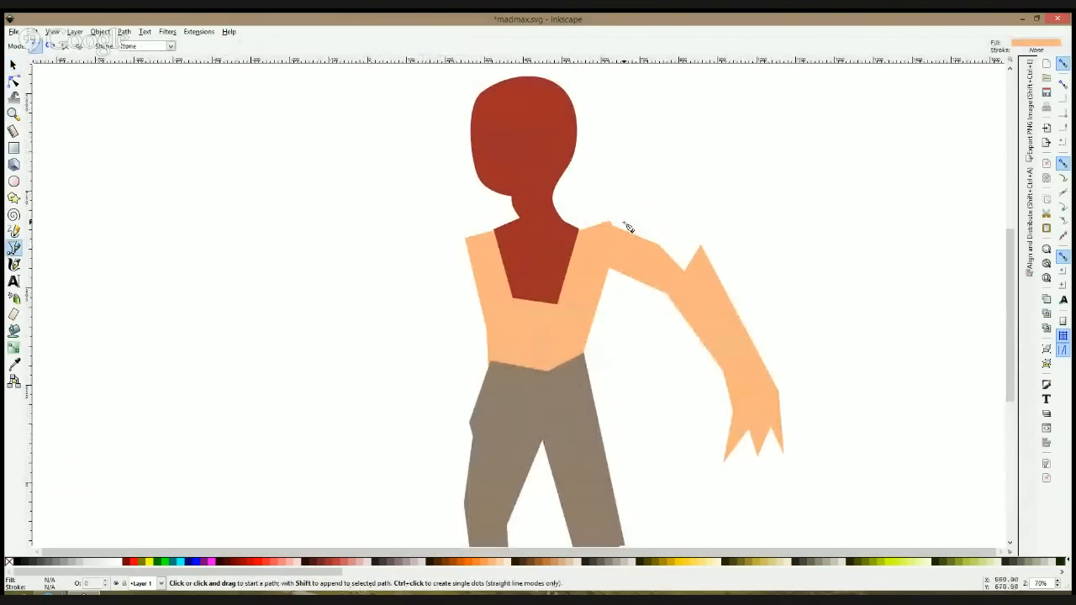
{"action": "scroll", "coordinate": [496, 240], "scroll_direction": "down", "scroll_amount": 3}
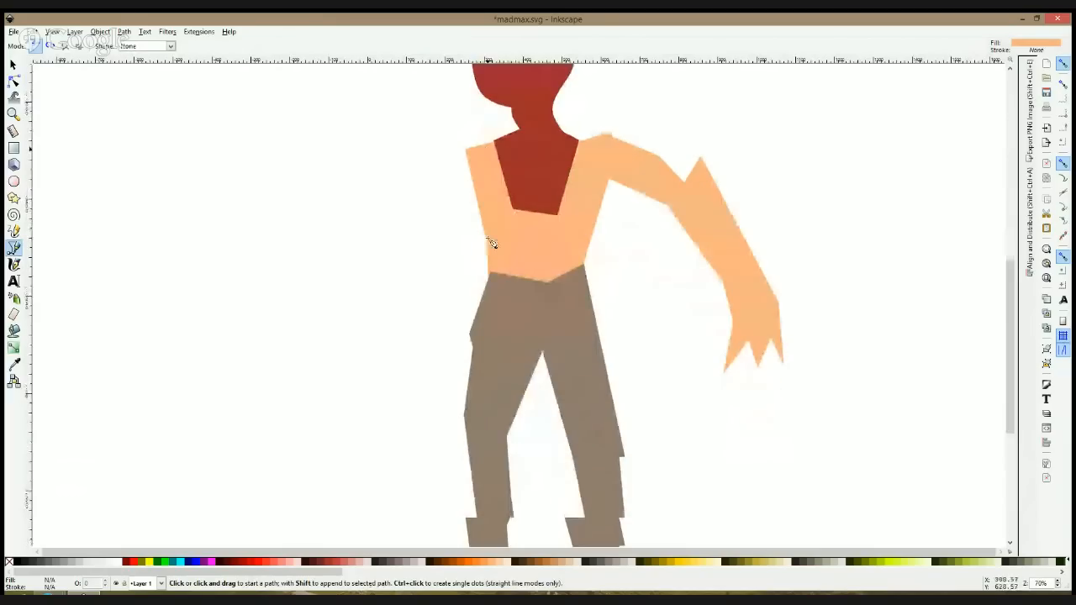
{"action": "left_click", "coordinate": [487, 142]}
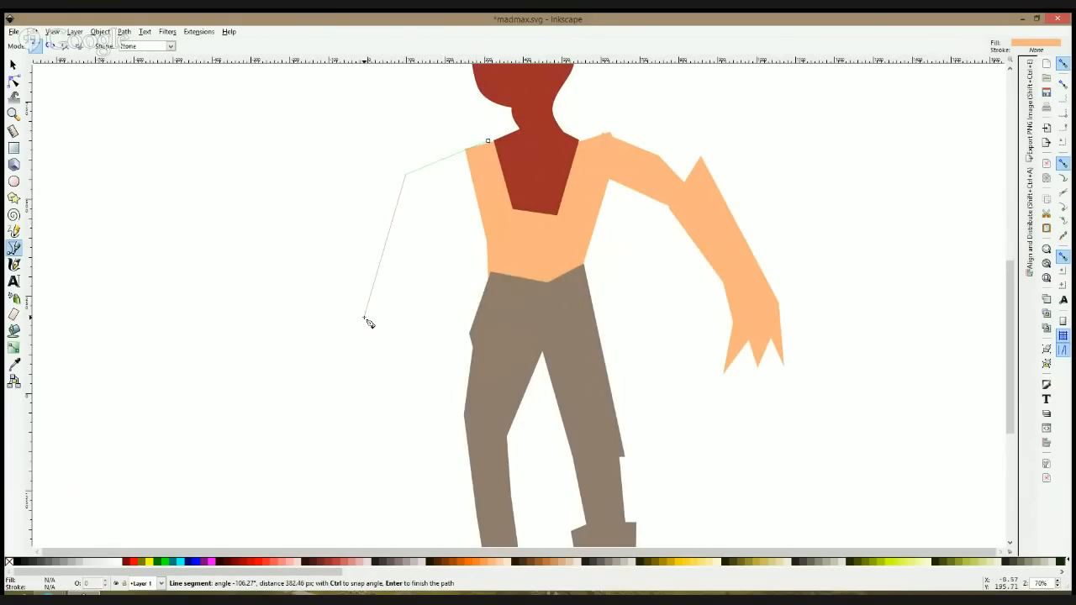
{"action": "key", "text": "F1"}
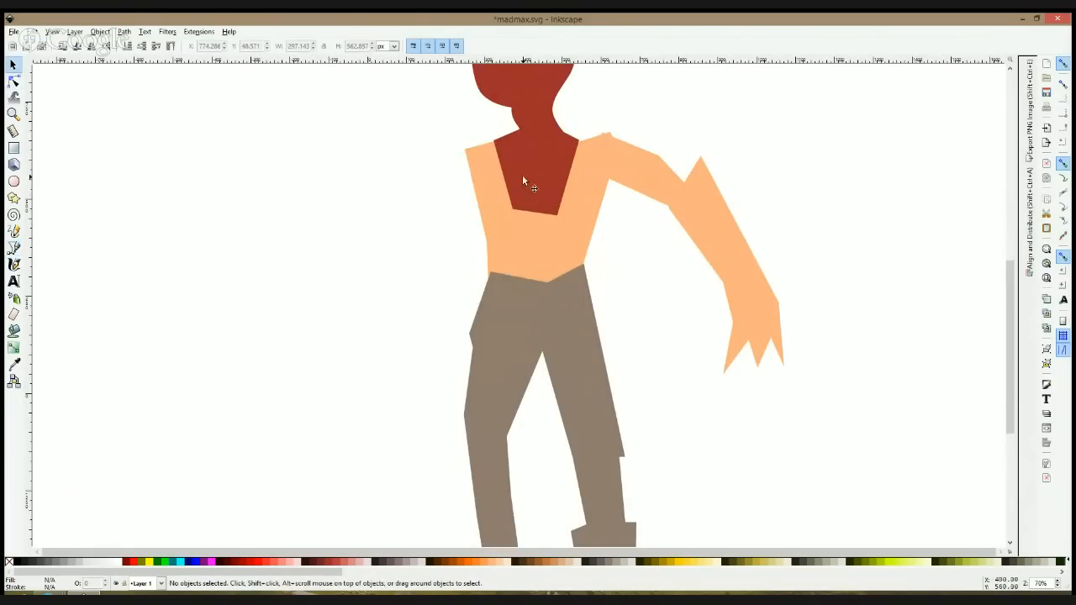
Step: Lower the trousers' waistband nodes on the extended arm's side and widen the crotch point into a flat edge with two nodes
{"action": "left_click", "coordinate": [528, 321]}
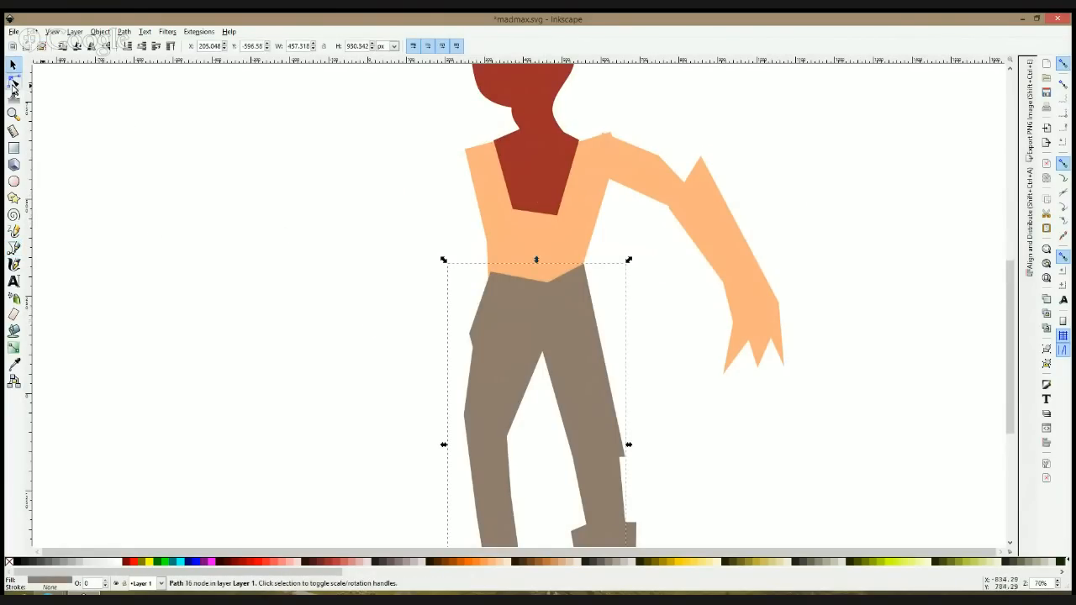
{"action": "left_click", "coordinate": [14, 82]}
{"action": "left_click_drag", "start_coordinate": [585, 268], "coordinate": [543, 299]}
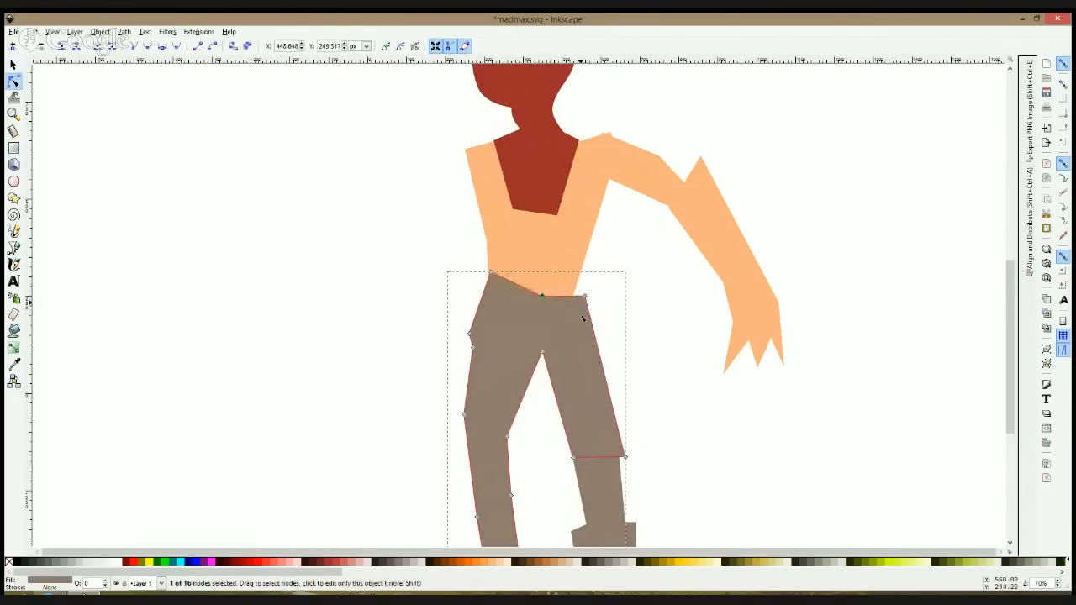
{"action": "left_click", "coordinate": [542, 352]}
{"action": "mouse_move", "coordinate": [542, 352]}
{"action": "left_mouse_down"}
{"action": "mouse_move", "coordinate": [518, 350]}
{"action": "mouse_move", "coordinate": [556, 353]}
{"action": "left_mouse_up"}
{"action": "left_click_drag", "start_coordinate": [585, 296], "coordinate": [574, 300]}
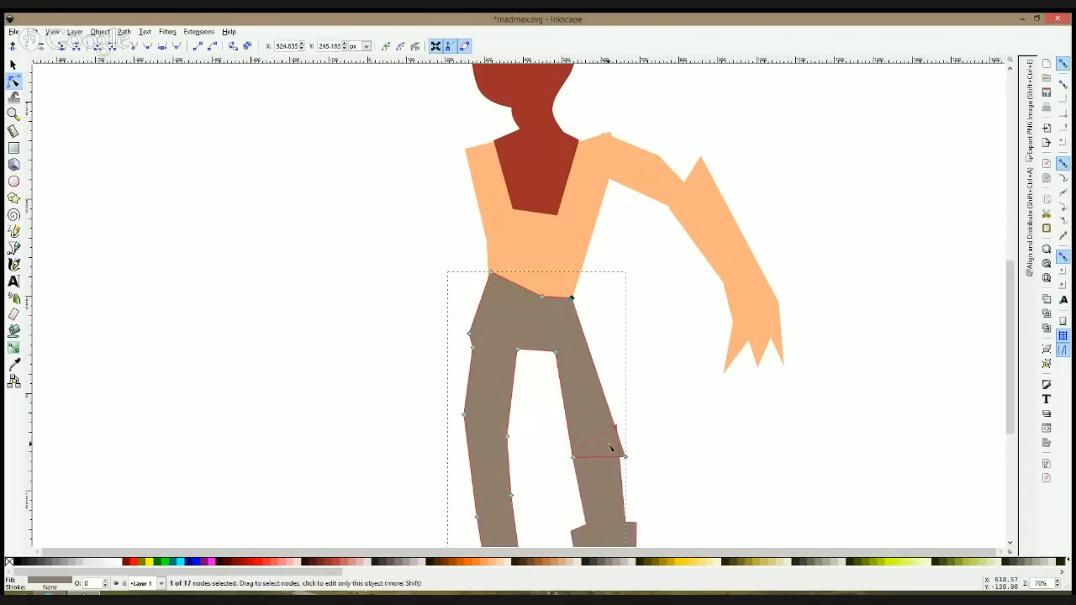
Step: Move the knee nodes of the large-boot leg's thigh and lower leg so both sides run straight, and deselect the paths
{"action": "left_click_drag", "start_coordinate": [622, 457], "coordinate": [616, 426]}
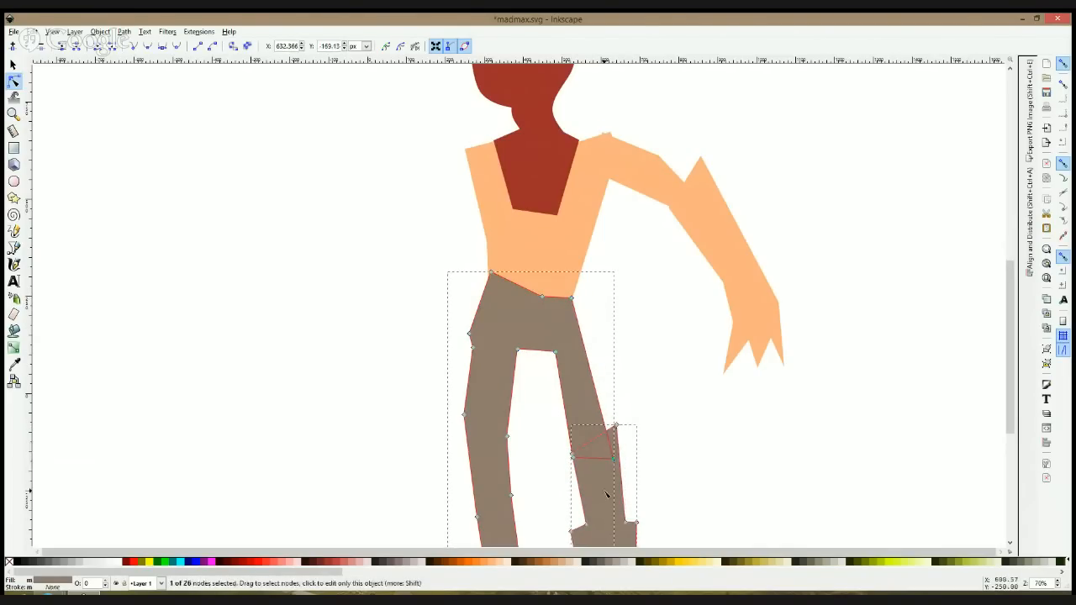
{"action": "left_click_drag", "start_coordinate": [615, 427], "coordinate": [585, 460]}
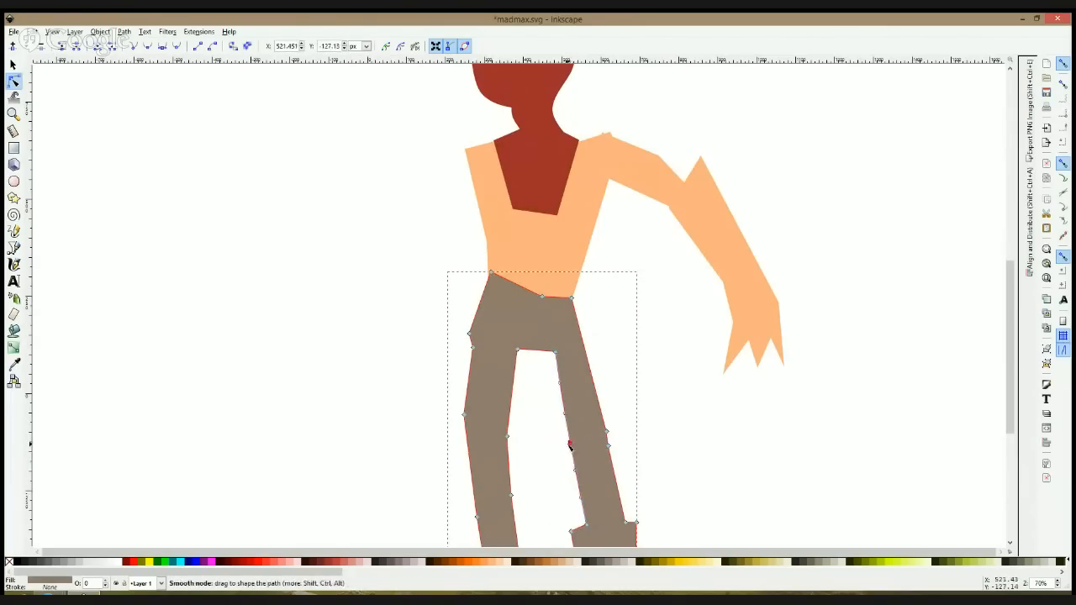
{"action": "key", "text": "Escape"}
{"action": "scroll", "coordinate": [636, 343], "scroll_direction": "down", "scroll_amount": 3}
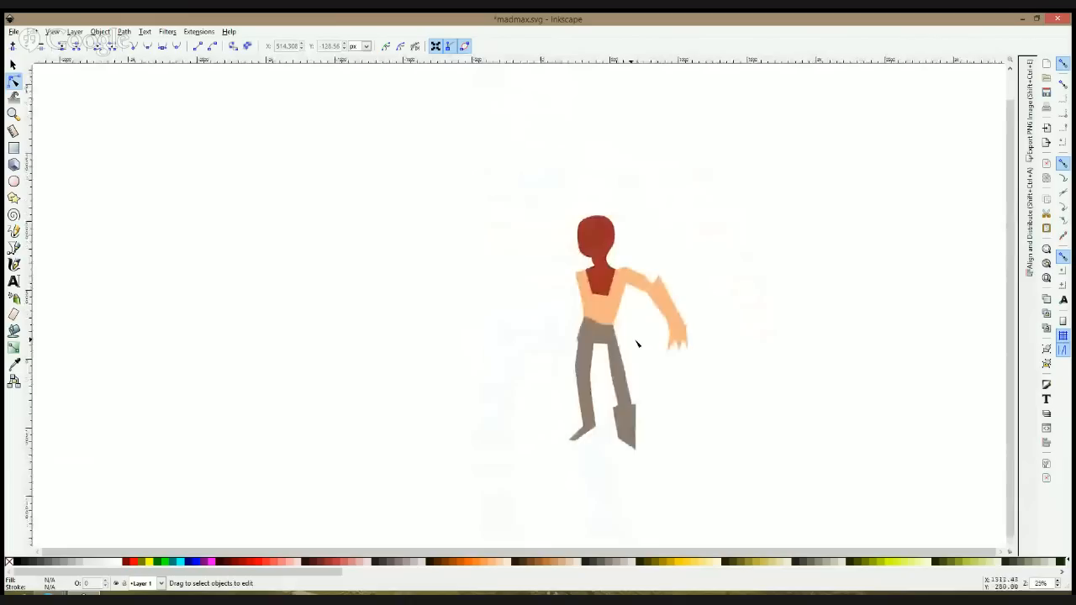
Step: Draw a closed peach-orange path for the other arm, with a protruding shoulder, an elbow bent at the torso and a closed fist
{"action": "scroll", "coordinate": [629, 298], "scroll_direction": "up", "scroll_amount": 3}
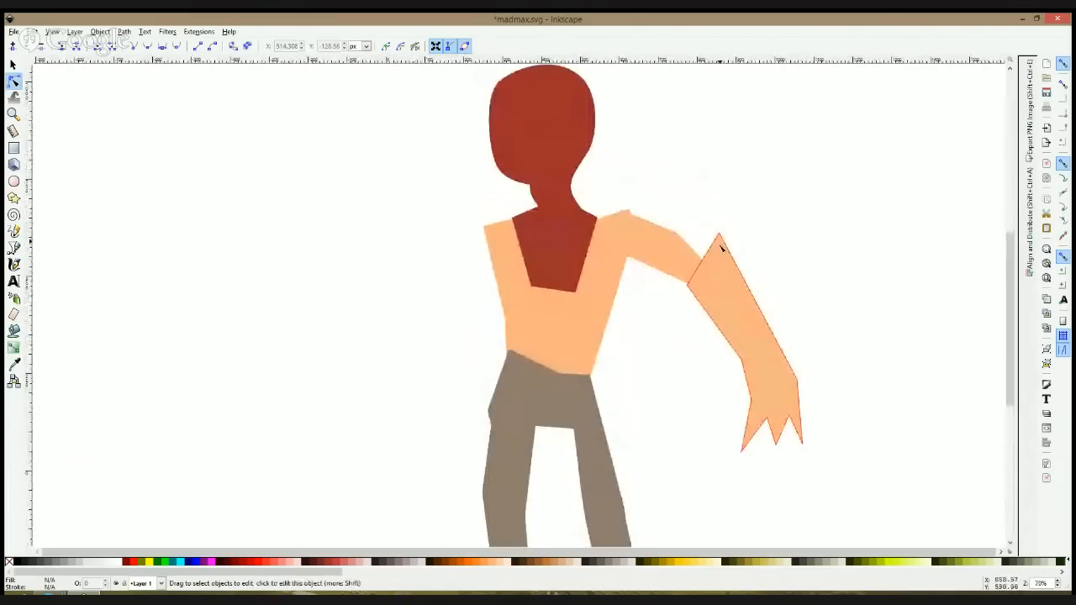
{"action": "left_click", "coordinate": [13, 248]}
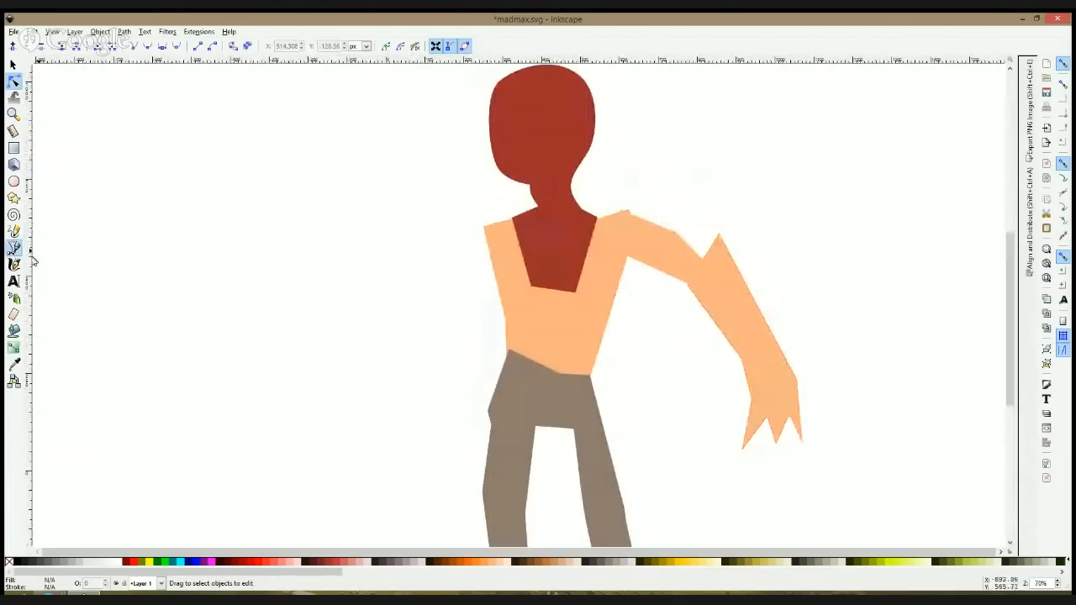
{"action": "left_click", "coordinate": [505, 222]}
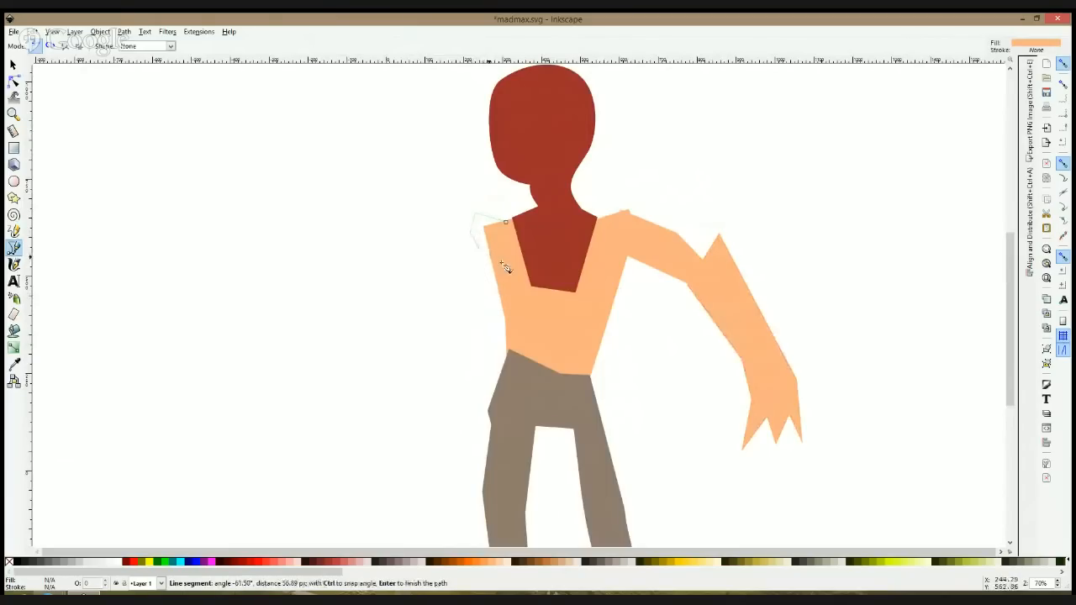
{"action": "left_click", "coordinate": [498, 304]}
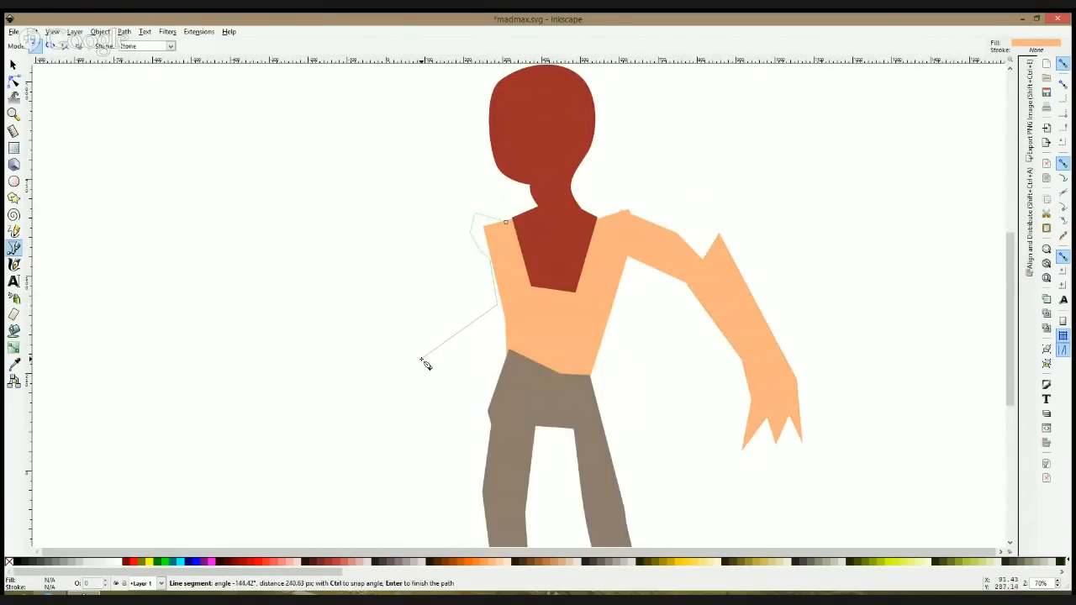
{"action": "left_click", "coordinate": [422, 360]}
{"action": "left_click", "coordinate": [387, 385]}
{"action": "left_click", "coordinate": [409, 397]}
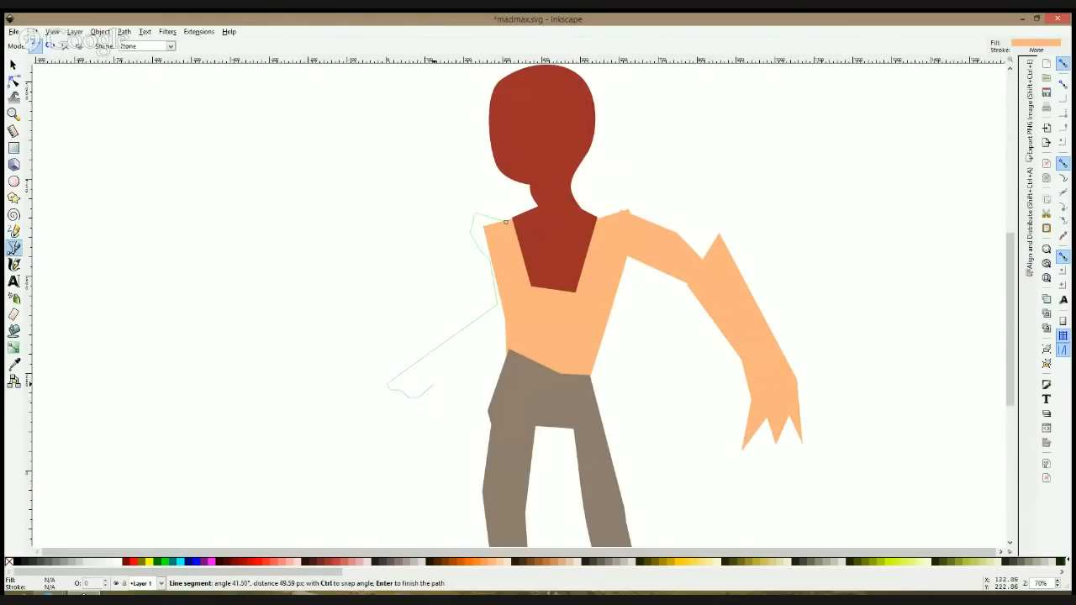
{"action": "left_click", "coordinate": [436, 367]}
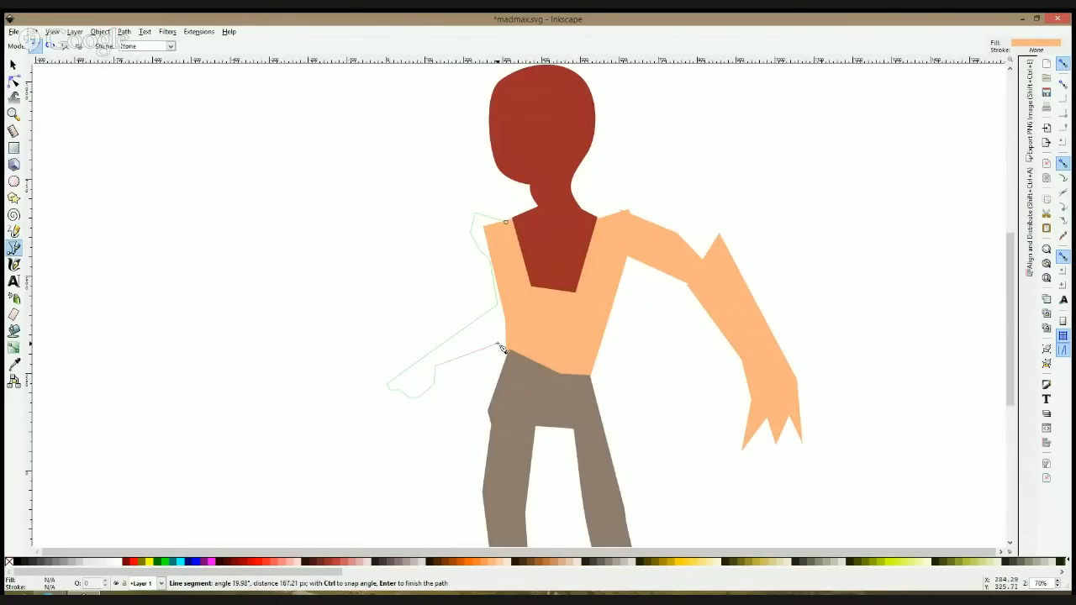
{"action": "left_click", "coordinate": [508, 223]}
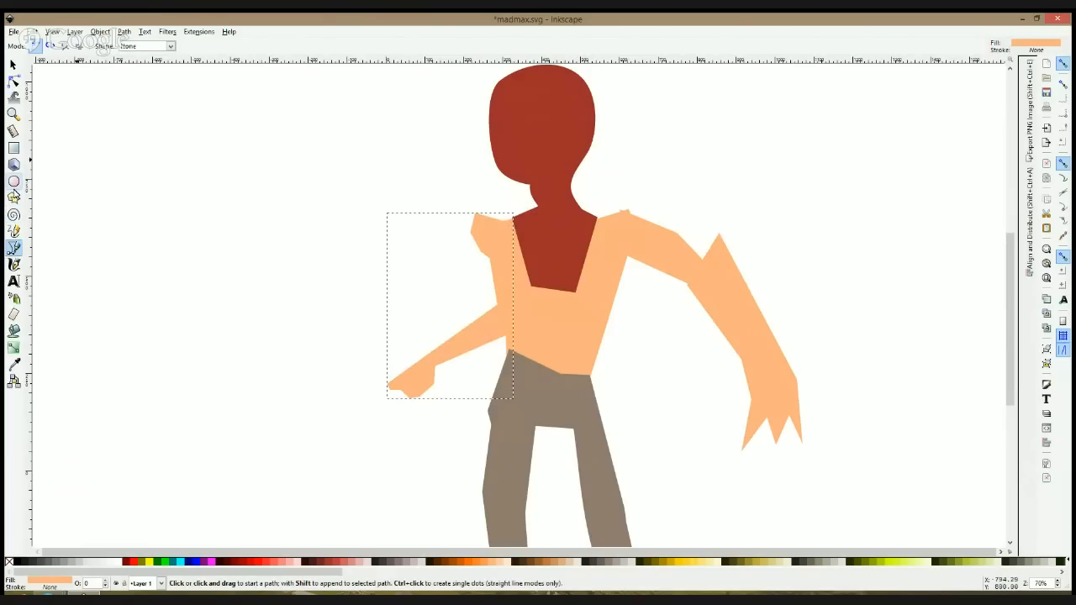
Step: Draw an ellipse about 210 by 296 px at the fist and subtract a smaller copy from it to form a ring
{"action": "left_click", "coordinate": [13, 182]}
{"action": "left_click_drag", "start_coordinate": [368, 380], "coordinate": [455, 494]}
{"action": "key", "text": "s"}
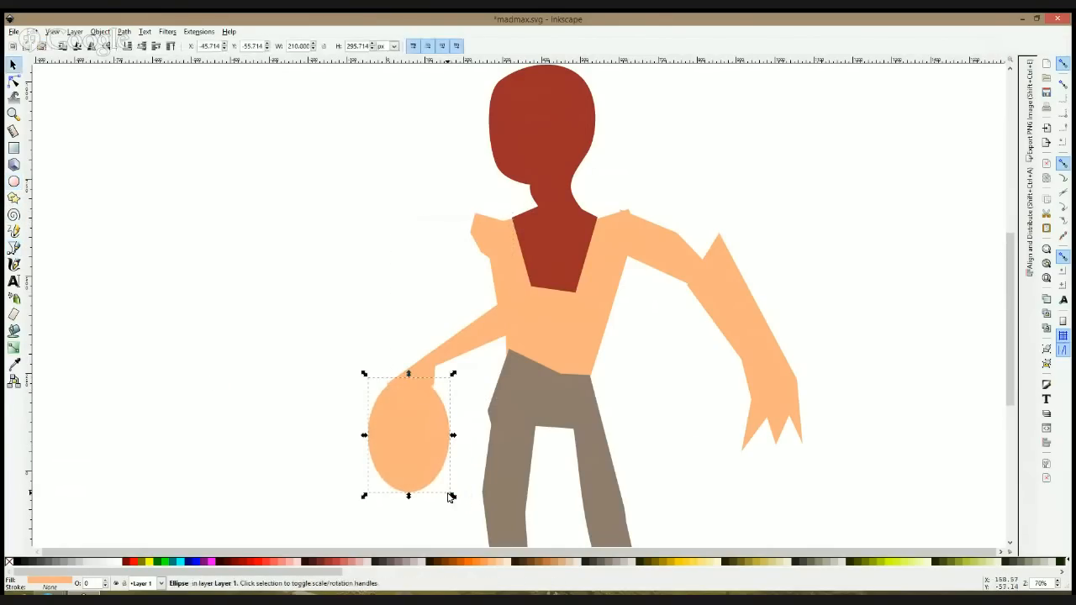
{"action": "left_click", "coordinate": [365, 564]}
{"action": "left_click_drag", "start_coordinate": [454, 436], "coordinate": [439, 420]}
{"action": "left_click", "coordinate": [452, 427], "text": "shift"}
{"action": "key", "text": "ctrl+minus"}
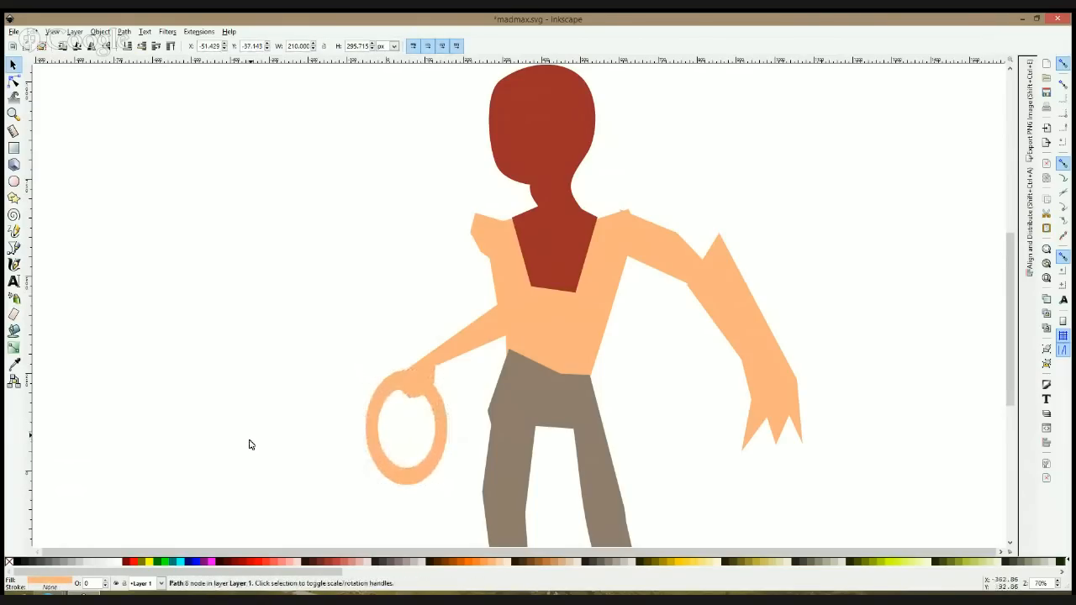
Step: Skew the ring so it tilts beneath the fist and fill it with a dark grey-brown
{"action": "left_click", "coordinate": [427, 427]}
{"action": "left_click_drag", "start_coordinate": [452, 490], "coordinate": [455, 458]}
{"action": "left_click", "coordinate": [393, 563]}
Step: Lower the ring in the stacking order so the fist overlaps it
{"action": "left_click", "coordinate": [291, 426]}
{"action": "left_click", "coordinate": [378, 412]}
{"action": "key", "text": "Page_Down"}
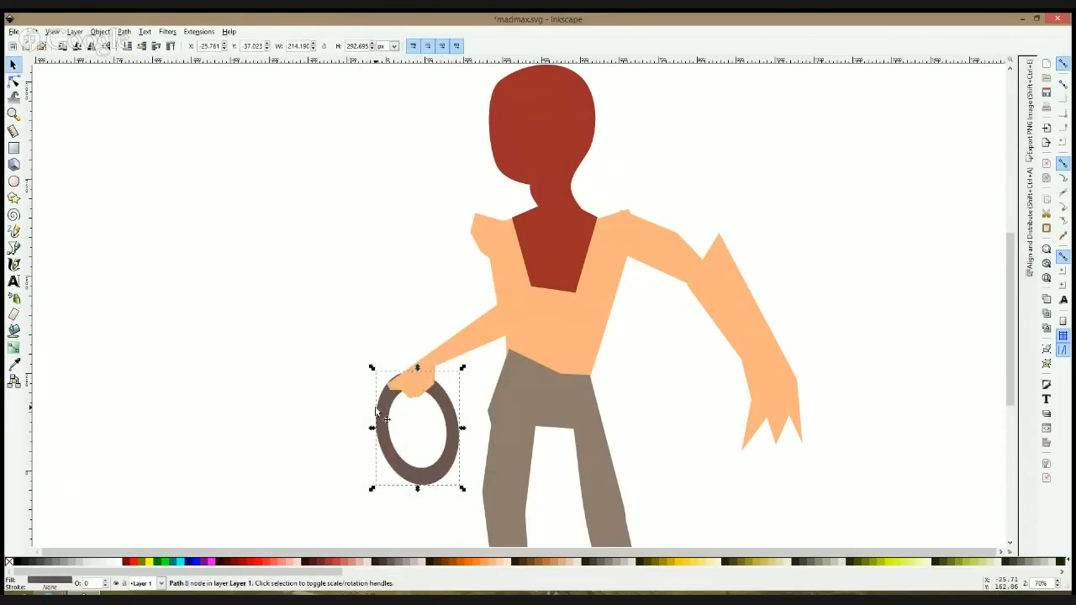
Step: Select the ring-holding arm and the opposite upper arm together and fill them with #DEAA87
{"action": "left_click", "coordinate": [511, 259]}
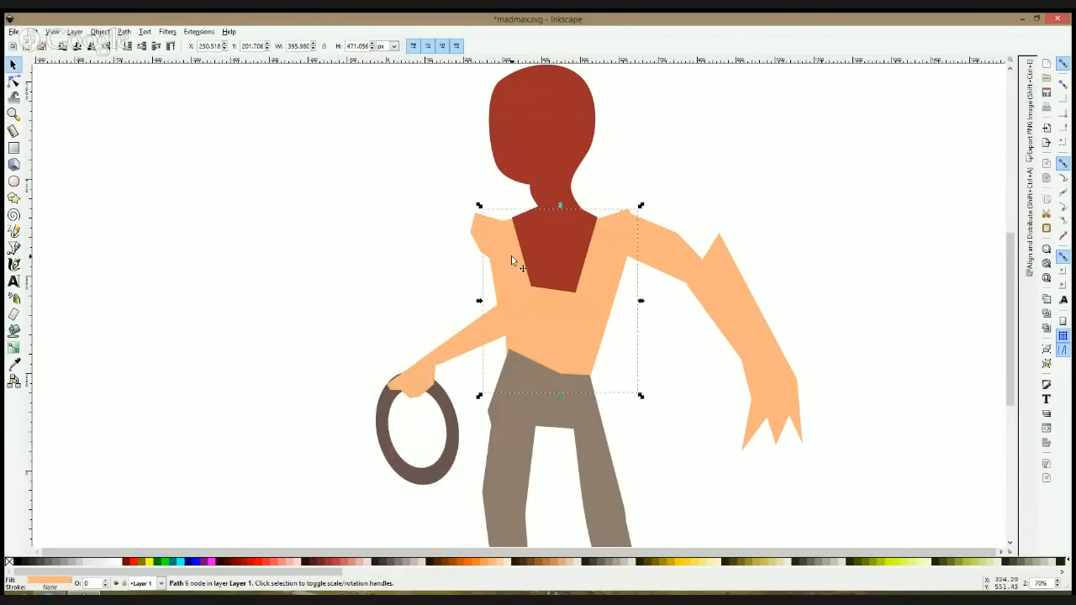
{"action": "left_click", "coordinate": [487, 324]}
{"action": "left_click", "coordinate": [706, 276], "text": "shift"}
{"action": "left_click", "coordinate": [687, 248], "text": "shift"}
{"action": "left_click", "coordinate": [729, 317], "text": "shift"}
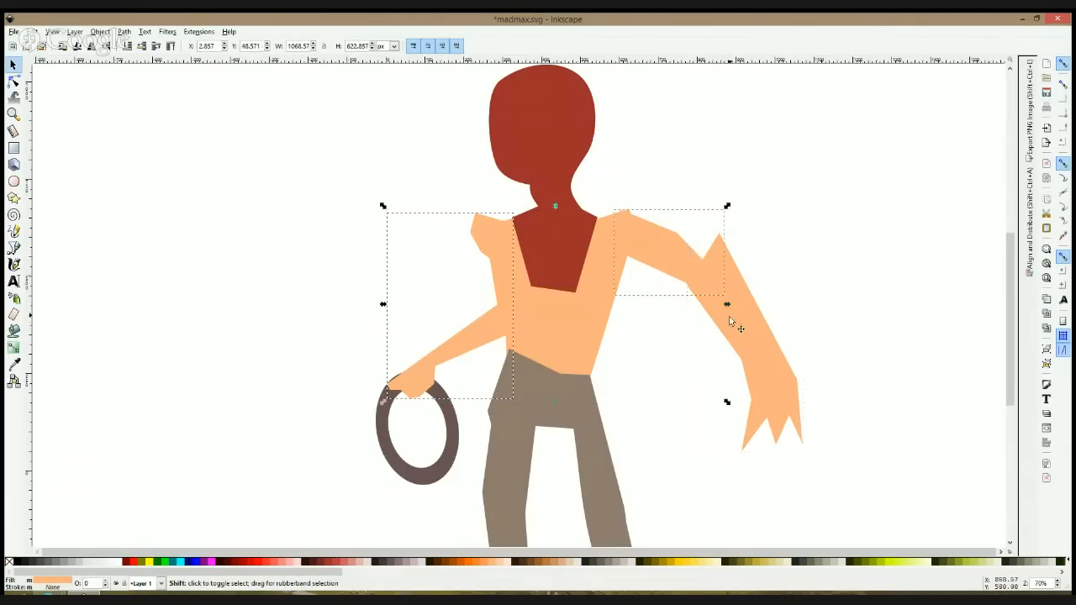
{"action": "left_click", "coordinate": [564, 562]}
Step: Fill the head and neck shape with the skin colour sampled from the upper arm
{"action": "left_click", "coordinate": [596, 295]}
{"action": "left_click", "coordinate": [554, 111]}
{"action": "left_click", "coordinate": [14, 363]}
{"action": "left_click", "coordinate": [664, 237]}
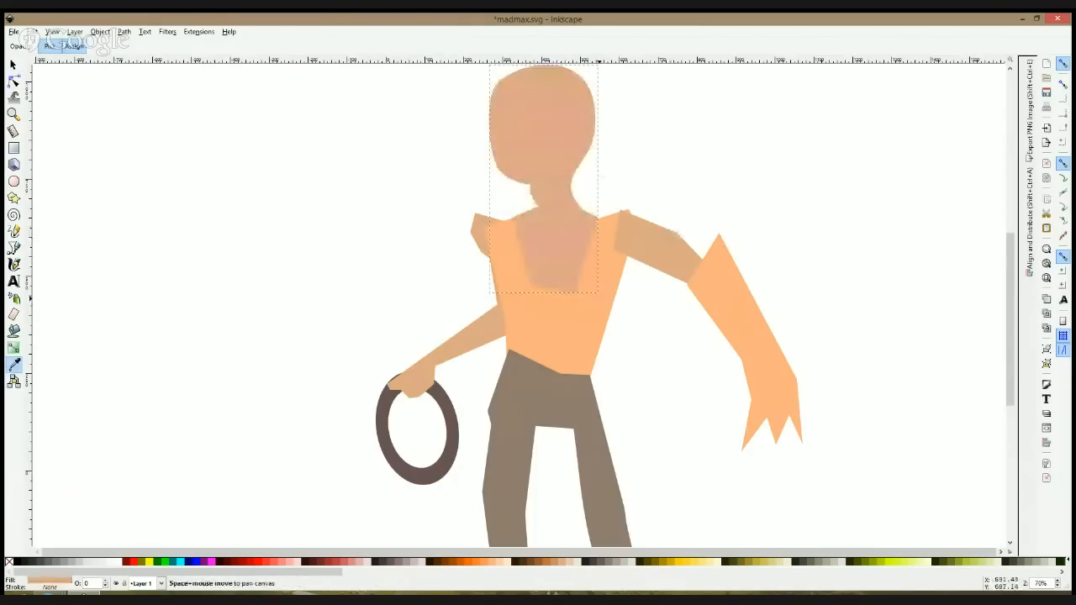
Step: Fill the torso garment with golden yellow
{"action": "key", "text": "s"}
{"action": "left_click", "coordinate": [595, 307]}
{"action": "left_click", "coordinate": [680, 563]}
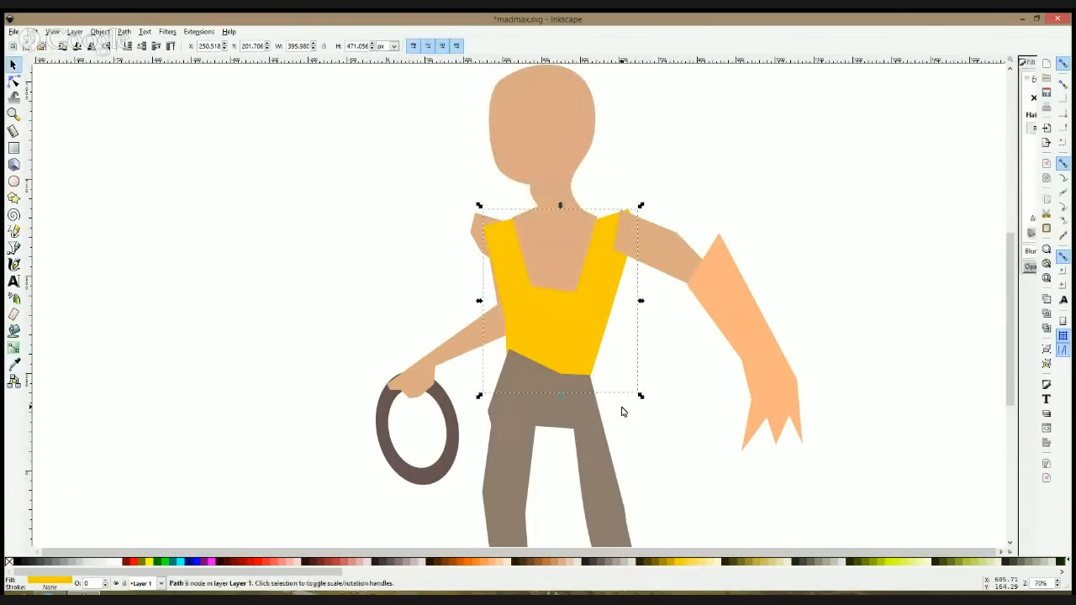
Step: Change the torso garment's fill to the pale cream colour #EADEB4
{"action": "key", "text": "ctrl+shift+f"}
{"action": "left_click_drag", "start_coordinate": [936, 156], "coordinate": [949, 188]}
{"action": "left_click", "coordinate": [951, 171]}
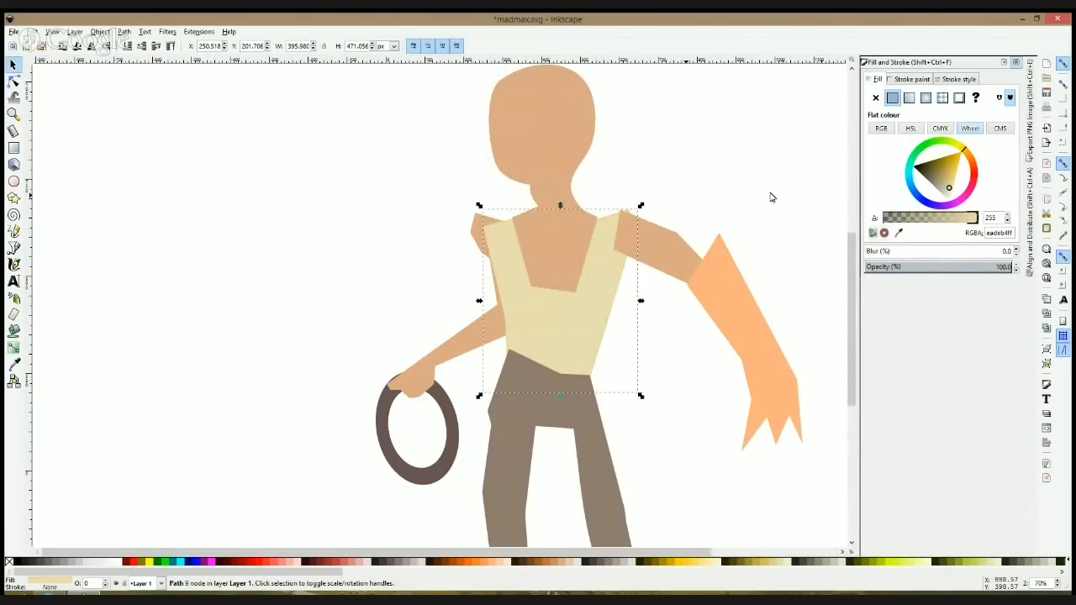
{"action": "left_click", "coordinate": [15, 66]}
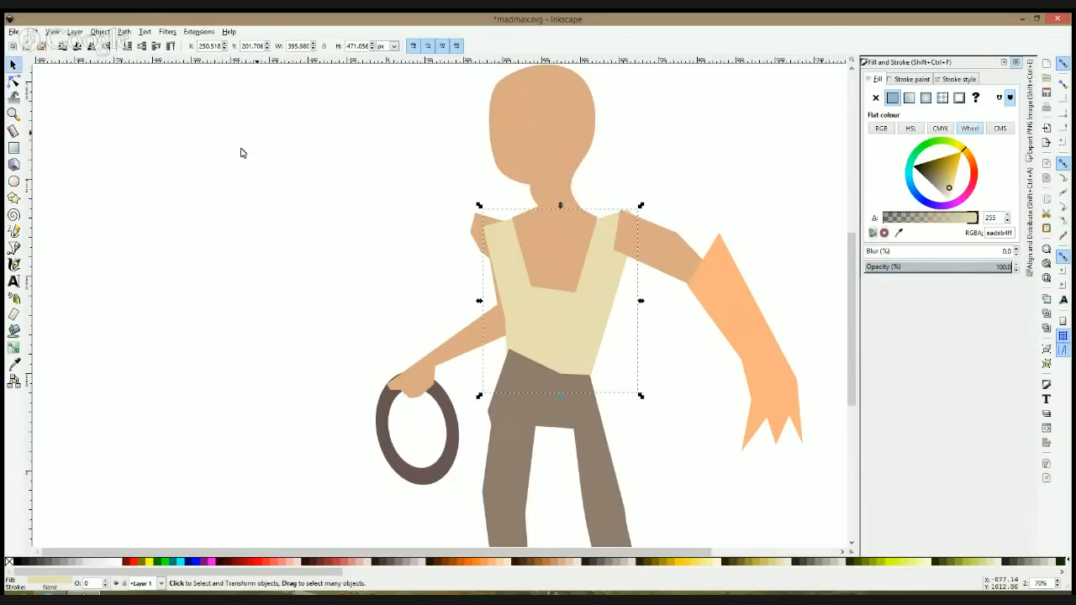
{"action": "left_click", "coordinate": [289, 164]}
Step: Fill the peach gauntlet-shaped forearm and hand with a muted mauve-grey swatch
{"action": "scroll", "coordinate": [703, 259], "scroll_direction": "down", "scroll_amount": 3}
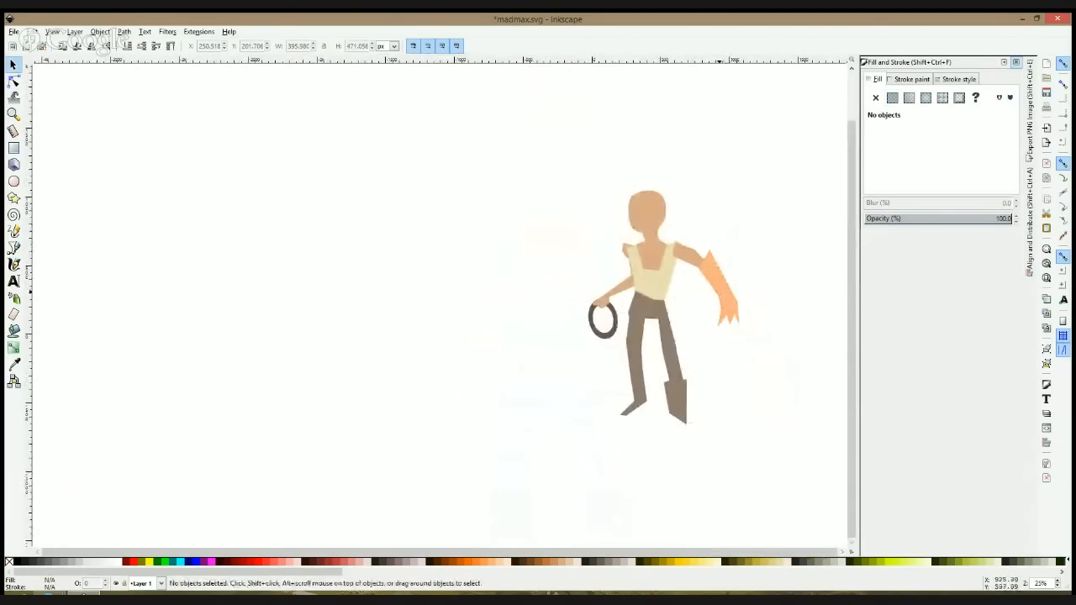
{"action": "left_click", "coordinate": [723, 284]}
{"action": "left_click", "coordinate": [414, 566]}
{"action": "left_click", "coordinate": [792, 247]}
{"action": "scroll", "coordinate": [774, 231], "scroll_direction": "up", "scroll_amount": 2}
{"action": "scroll", "coordinate": [774, 232], "scroll_direction": "up", "scroll_amount": 1}
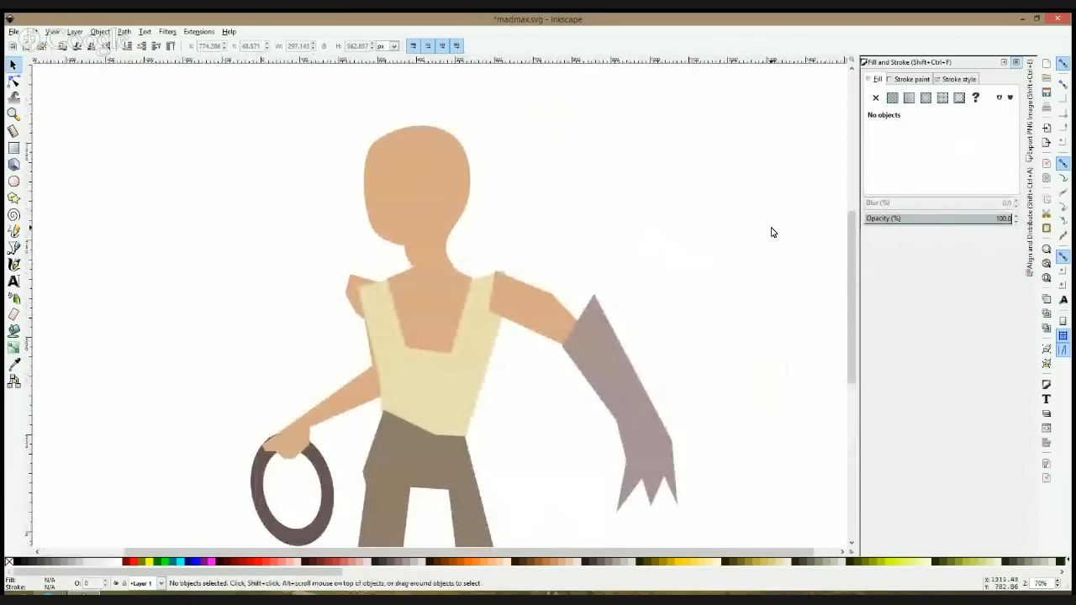
Step: Check the whole figure from head to boots and save the document
{"action": "scroll", "coordinate": [579, 224], "scroll_direction": "down", "scroll_amount": 10}
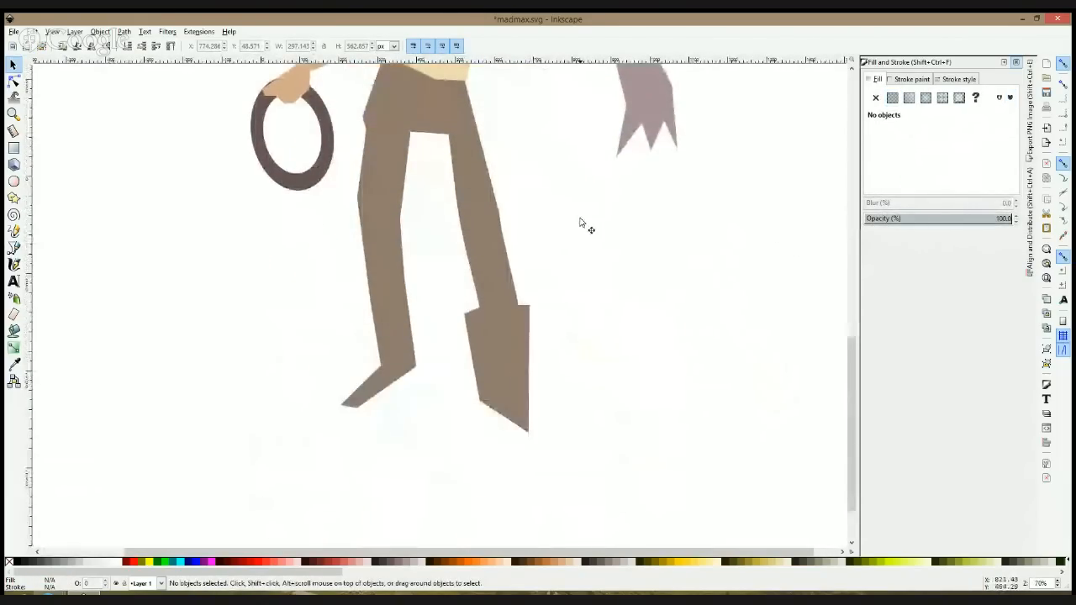
{"action": "scroll", "coordinate": [579, 224], "scroll_direction": "up", "scroll_amount": 2, "text": "ctrl"}
{"action": "scroll", "coordinate": [580, 223], "scroll_direction": "up", "scroll_amount": 1, "text": "ctrl"}
{"action": "scroll", "coordinate": [580, 222], "scroll_direction": "down", "scroll_amount": 4, "text": "ctrl"}
{"action": "scroll", "coordinate": [580, 222], "scroll_direction": "up", "scroll_amount": 1}
{"action": "scroll", "coordinate": [580, 222], "scroll_direction": "down", "scroll_amount": 2, "text": "ctrl"}
{"action": "key", "text": "ctrl+s"}
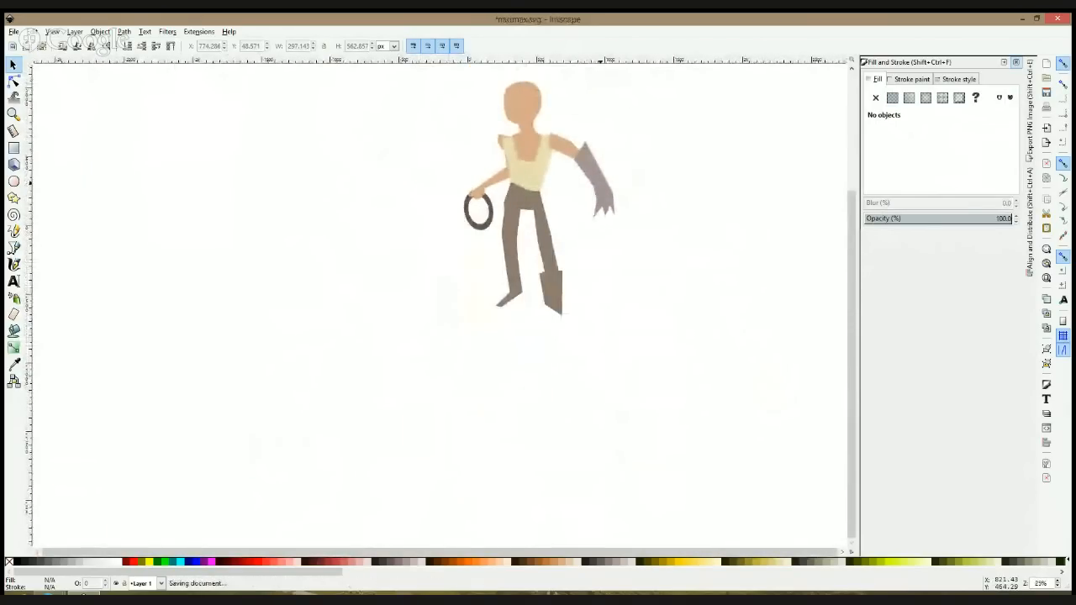
Step: Select all seven parts of the figure and scale them down together to about 375 by 583 px
{"action": "left_click_drag", "start_coordinate": [665, 76], "coordinate": [356, 355]}
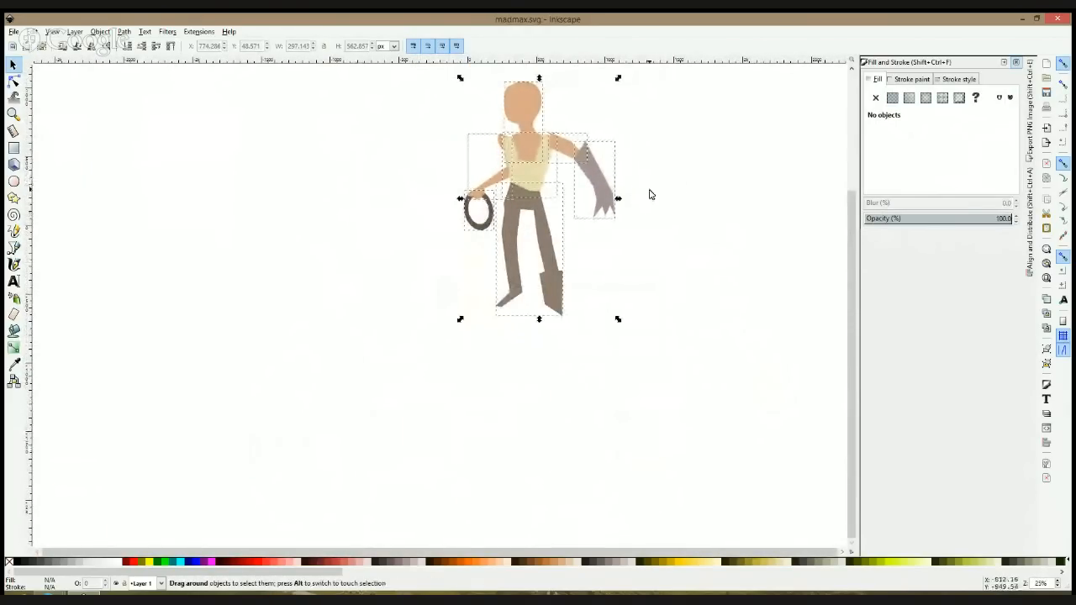
{"action": "left_click_drag", "start_coordinate": [618, 199], "coordinate": [547, 198], "text": "ctrl"}
{"action": "scroll", "coordinate": [547, 198], "scroll_direction": "up", "scroll_amount": 4, "text": "ctrl"}
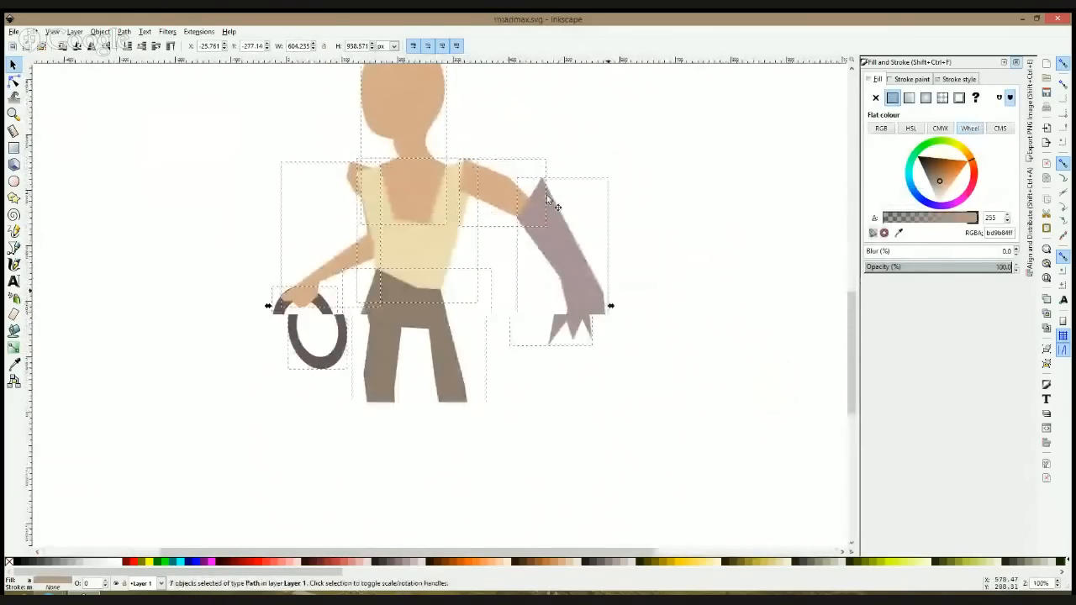
{"action": "left_click_drag", "start_coordinate": [610, 305], "coordinate": [481, 296]}
{"action": "left_click", "coordinate": [522, 241]}
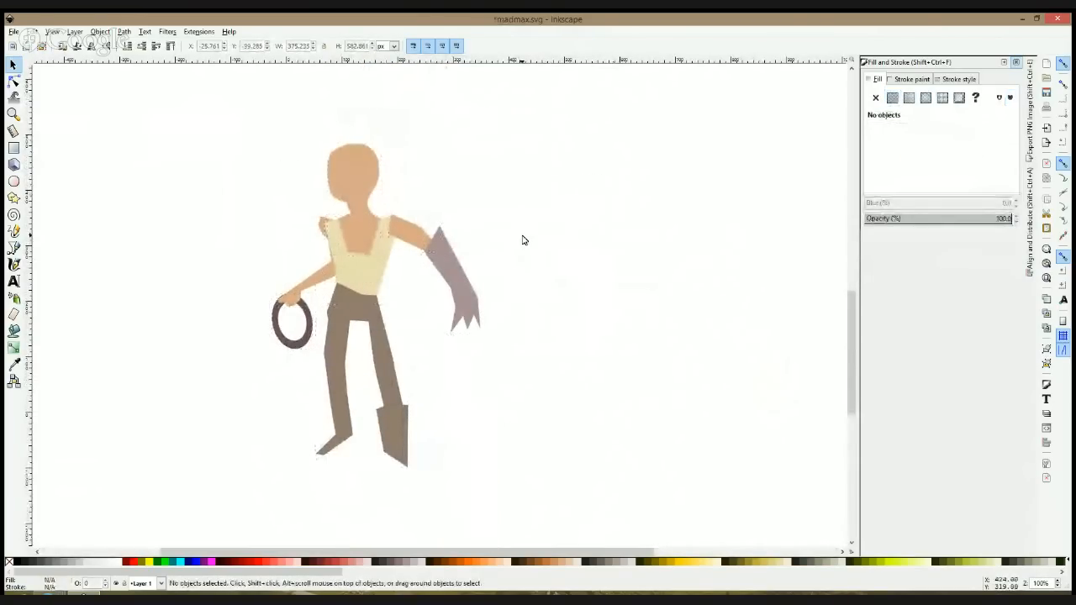
Step: Adjust the ring-holding arm's nodes, moving the inner shoulder node to the neckline edge and shifting the armpit node slightly outward
{"action": "left_click", "coordinate": [14, 81]}
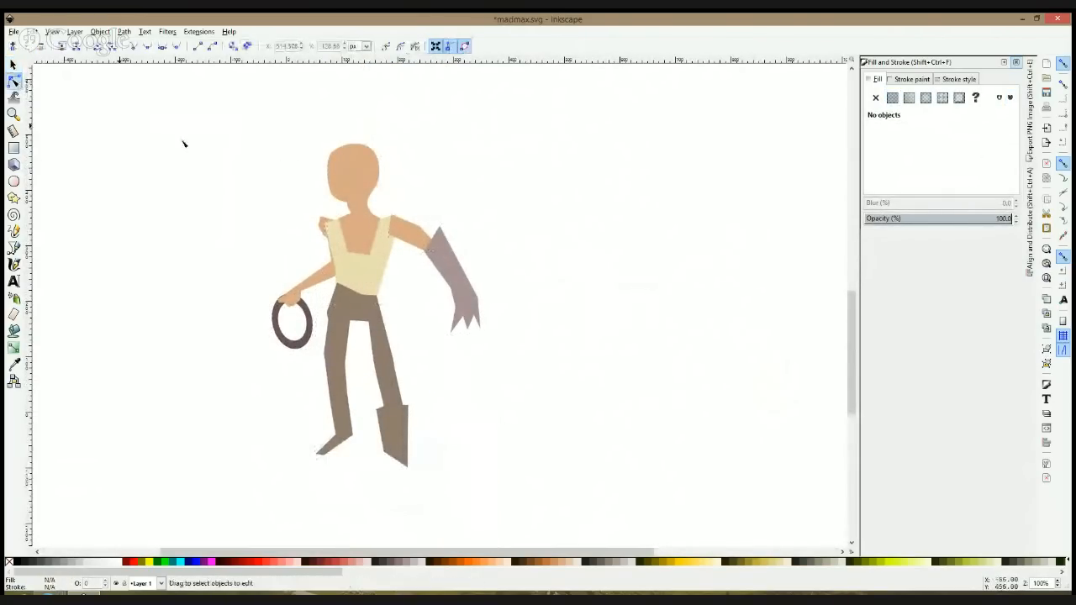
{"action": "scroll", "coordinate": [329, 165], "scroll_direction": "up", "scroll_amount": 2}
{"action": "left_click", "coordinate": [328, 171]}
{"action": "scroll", "coordinate": [336, 227], "scroll_direction": "down", "scroll_amount": 2}
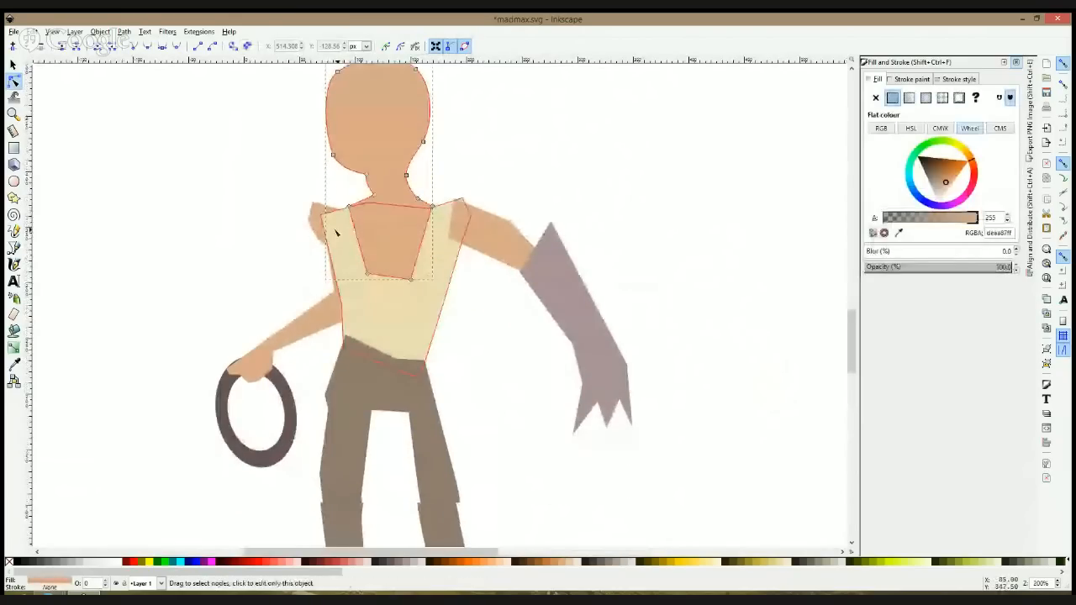
{"action": "left_click", "coordinate": [155, 221]}
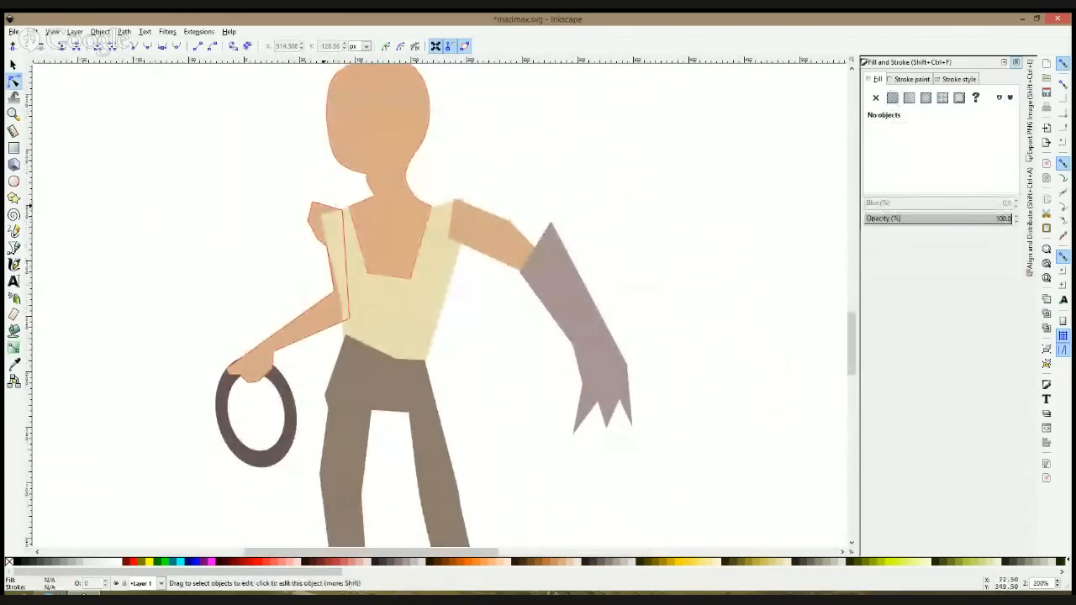
{"action": "left_click", "coordinate": [343, 213]}
{"action": "left_click", "coordinate": [348, 209]}
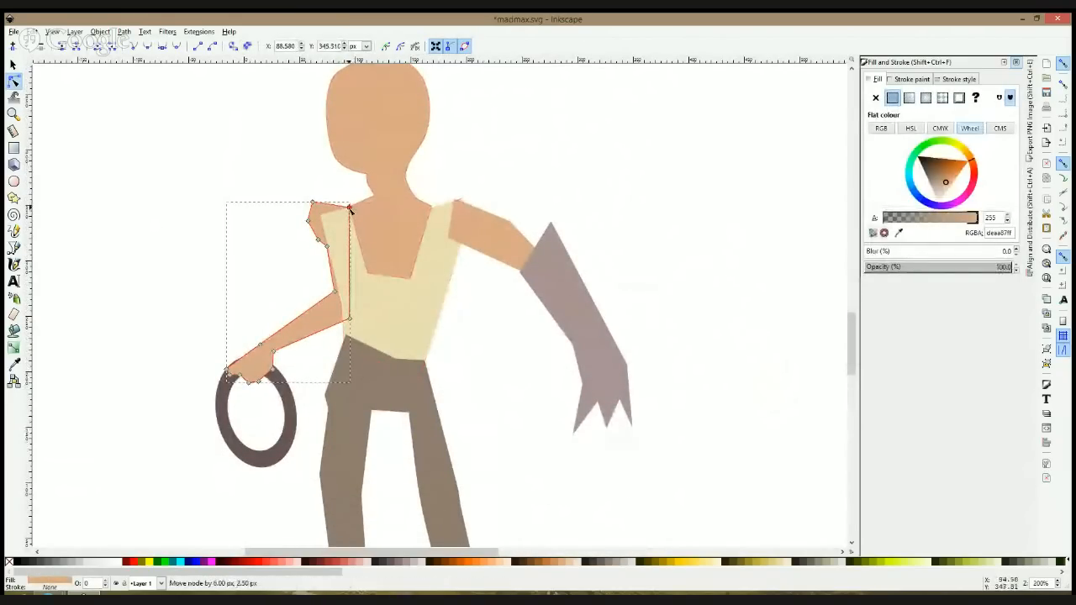
{"action": "left_click", "coordinate": [326, 249]}
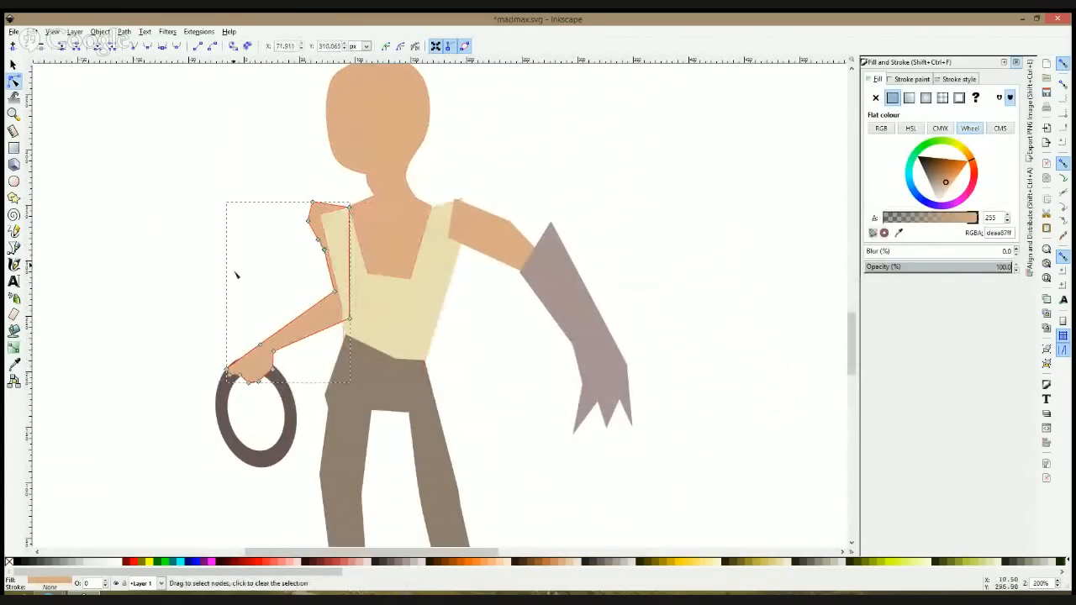
{"action": "left_click", "coordinate": [189, 298]}
{"action": "left_click", "coordinate": [384, 283]}
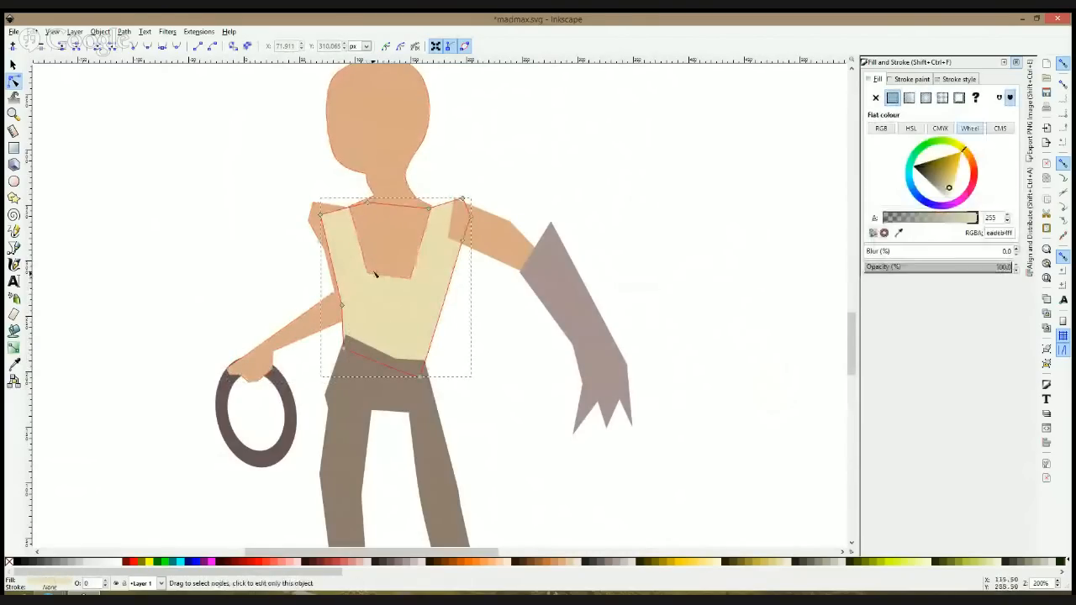
{"action": "left_click", "coordinate": [446, 352]}
Step: Bend the leg beside the ring by shifting its knee, shin and foot nodes up and outward, and offset its two knee nodes further
{"action": "scroll", "coordinate": [456, 354], "scroll_direction": "down", "scroll_amount": 3}
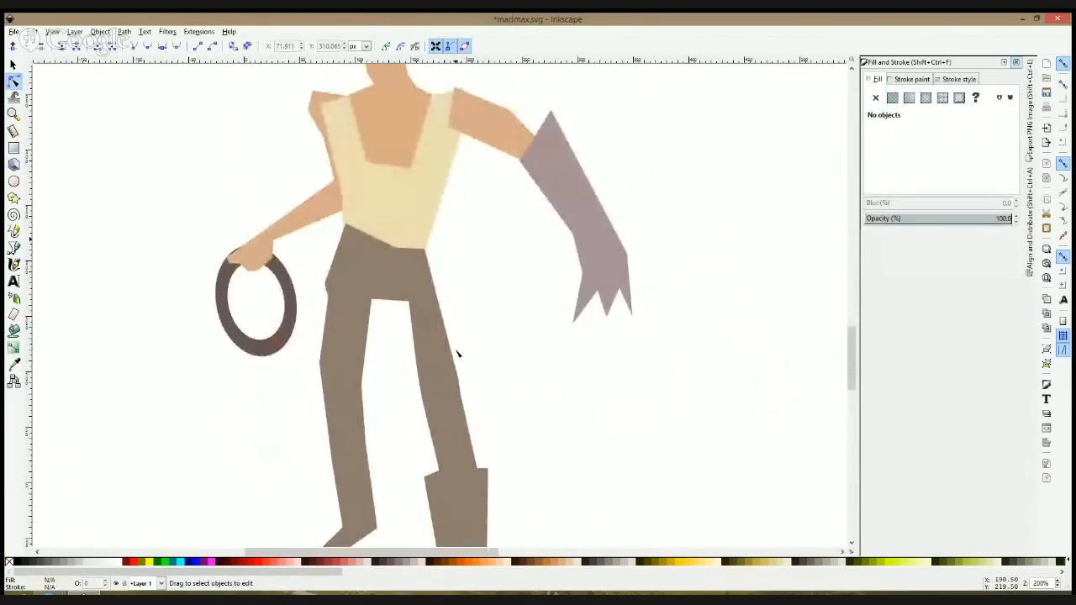
{"action": "scroll", "coordinate": [368, 324], "scroll_direction": "down", "scroll_amount": 1}
{"action": "left_click", "coordinate": [357, 345]}
{"action": "scroll", "coordinate": [347, 324], "scroll_direction": "down", "scroll_amount": 2}
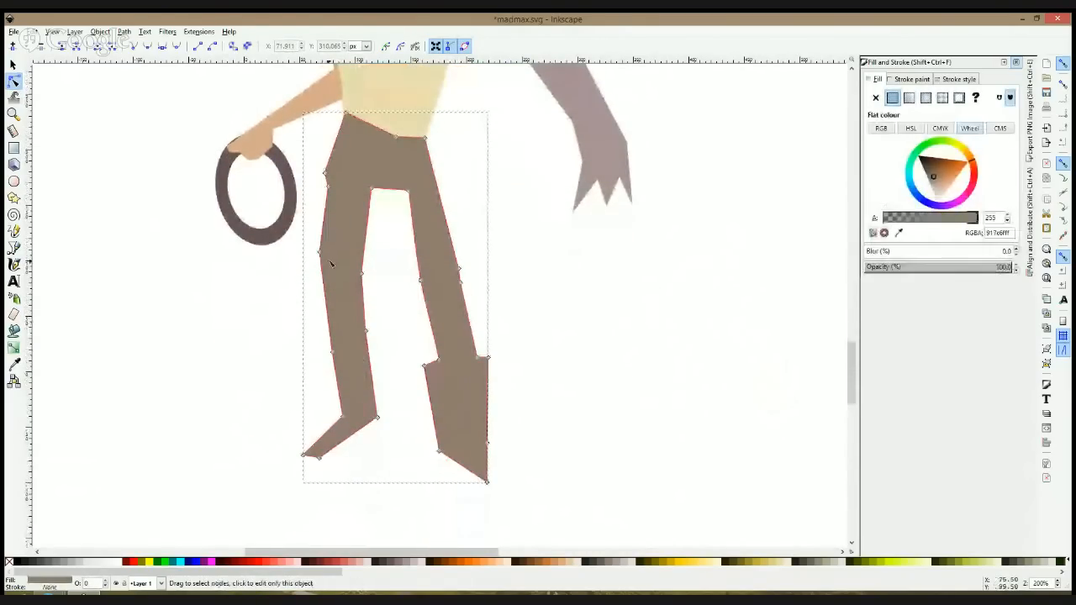
{"action": "left_click_drag", "start_coordinate": [319, 252], "coordinate": [313, 267]}
{"action": "left_click_drag", "start_coordinate": [350, 313], "coordinate": [392, 469]}
{"action": "left_click_drag", "start_coordinate": [386, 418], "coordinate": [352, 382]}
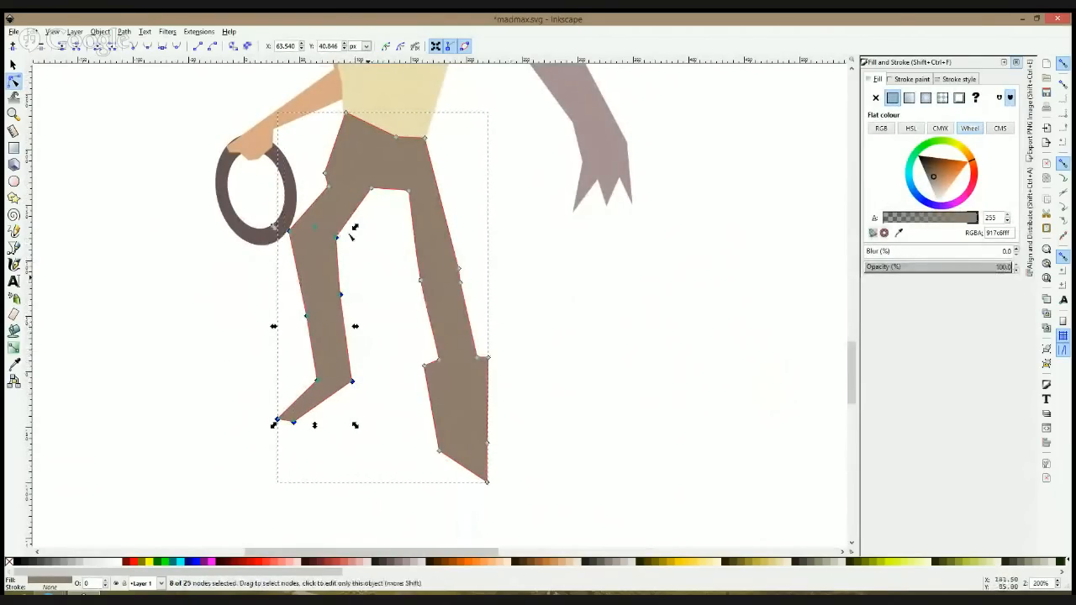
{"action": "left_click", "coordinate": [388, 230]}
{"action": "left_click_drag", "start_coordinate": [389, 230], "coordinate": [284, 259]}
{"action": "left_click_drag", "start_coordinate": [338, 237], "coordinate": [325, 253]}
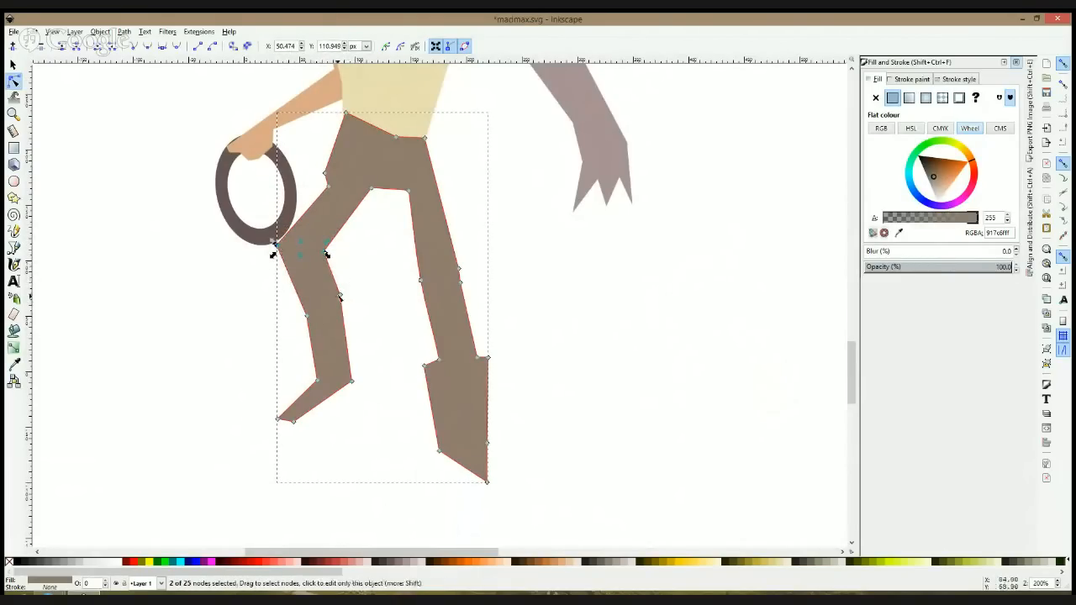
Step: Add nodes along the bent leg's calf, form a small boot-cuff notch there, and pull the knee's front node inward
{"action": "left_click", "coordinate": [334, 273]}
{"action": "double_click", "coordinate": [340, 306]}
{"action": "left_click_drag", "start_coordinate": [340, 306], "coordinate": [346, 307]}
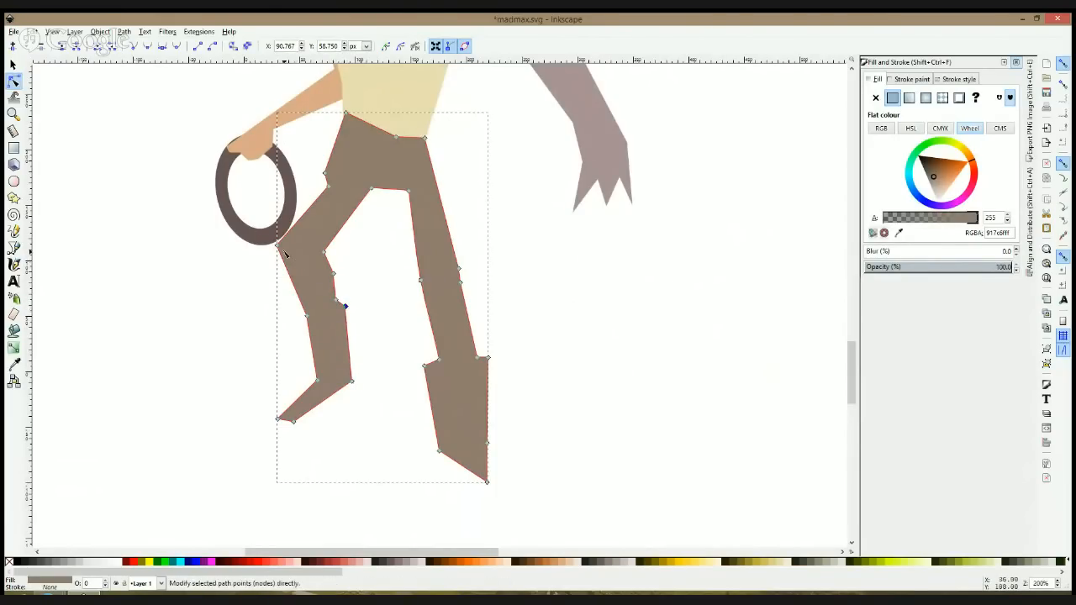
{"action": "left_click_drag", "start_coordinate": [278, 244], "coordinate": [290, 239]}
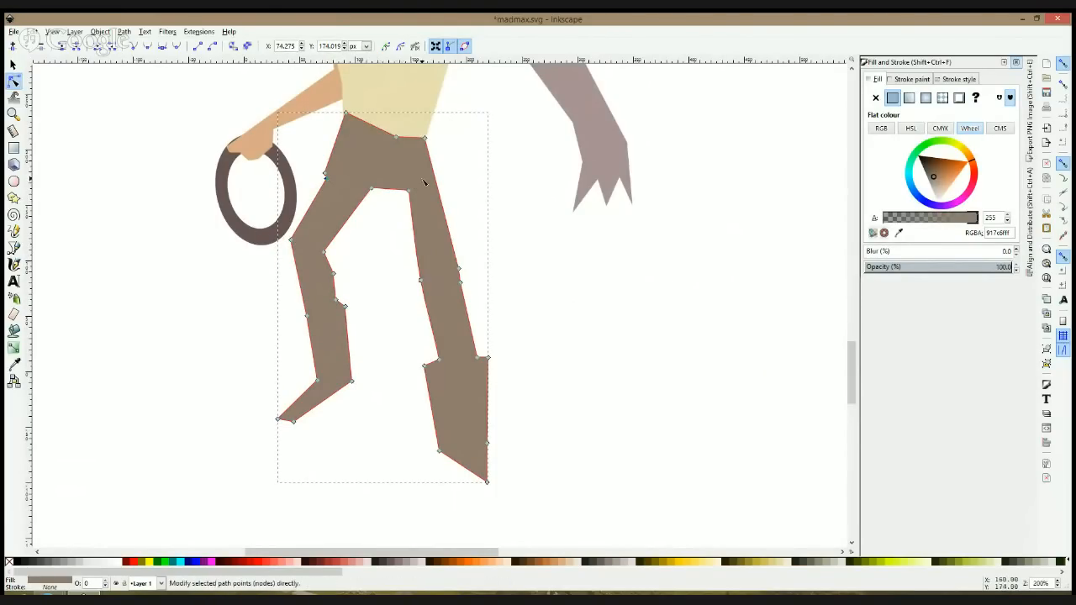
Step: Reshape the bent leg's foot by shortening the toe and adding nodes to angle the instep and sole
{"action": "left_click_drag", "start_coordinate": [279, 419], "coordinate": [287, 414]}
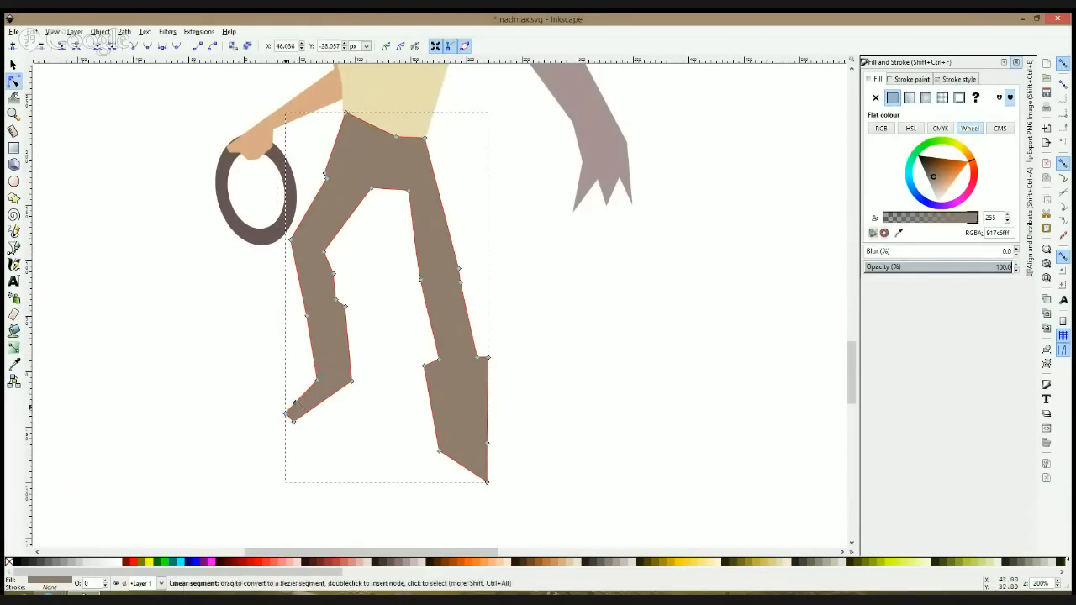
{"action": "left_click_drag", "start_coordinate": [286, 414], "coordinate": [300, 409]}
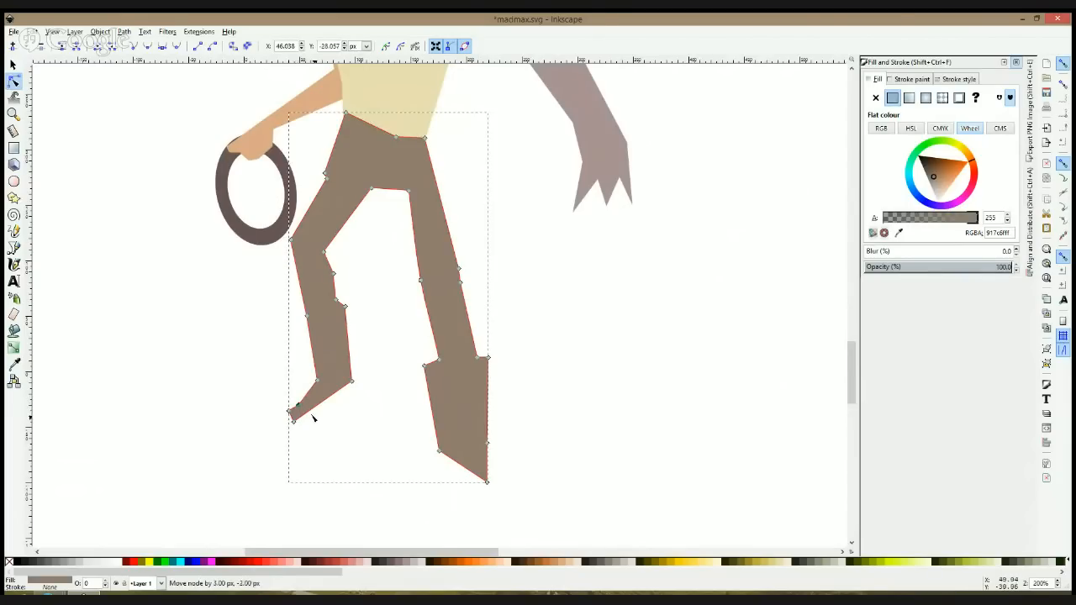
{"action": "double_click", "coordinate": [329, 399]}
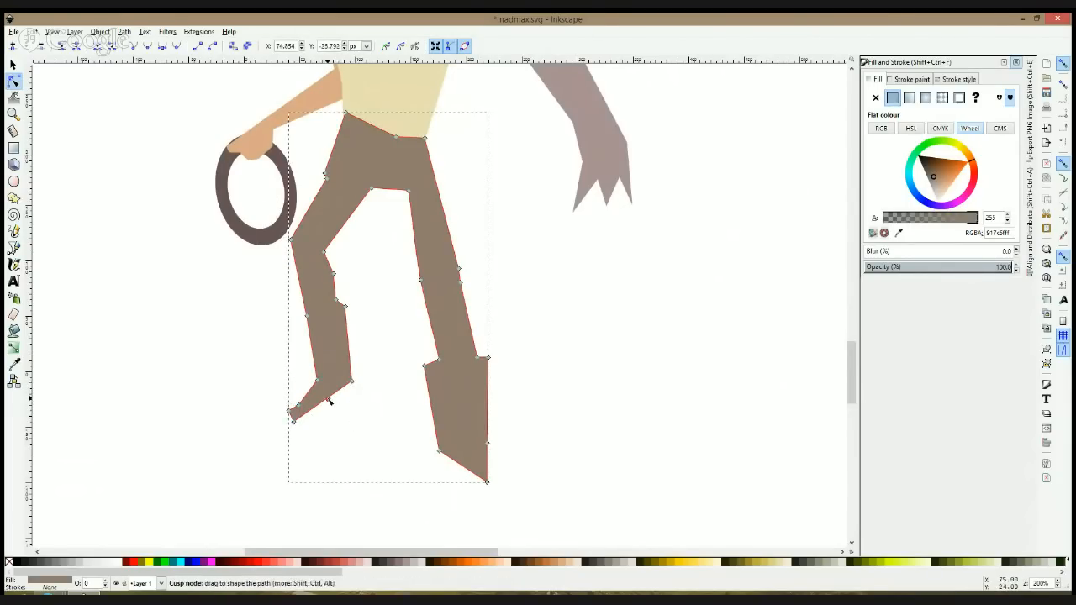
{"action": "left_click", "coordinate": [351, 459]}
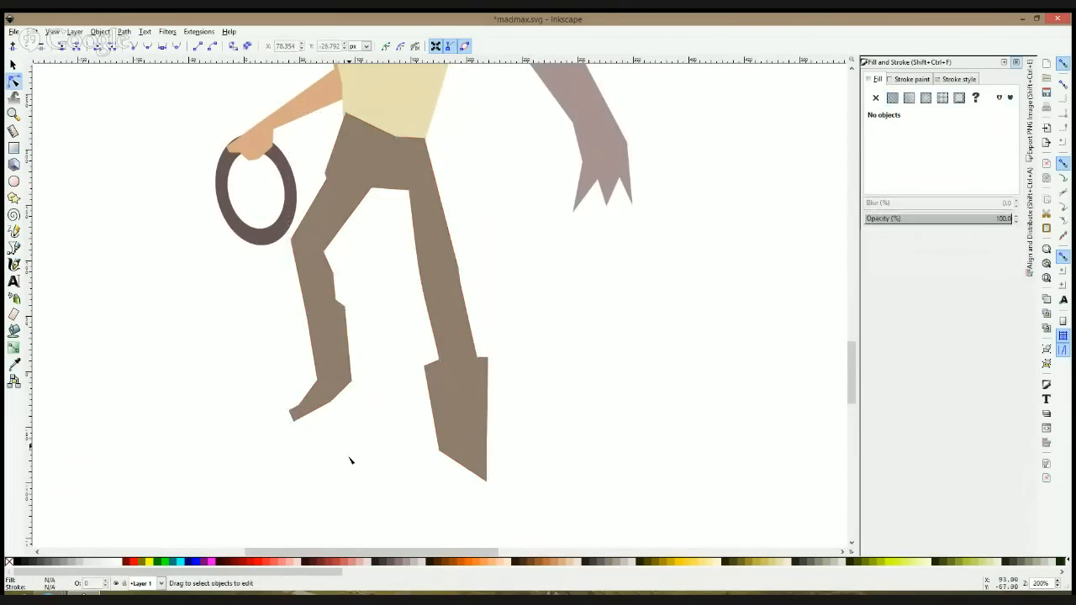
Step: Narrow the straight leg's boot cuff and extend its foot into a pointed toe with a slimmer ankle
{"action": "left_click", "coordinate": [424, 375]}
{"action": "left_click_drag", "start_coordinate": [426, 367], "coordinate": [483, 360]}
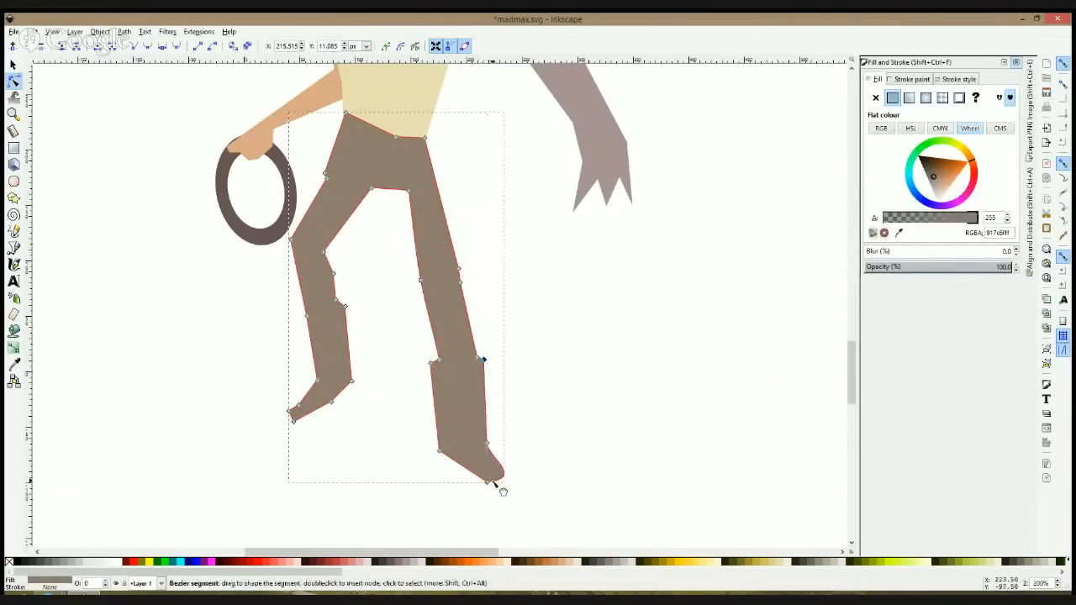
{"action": "left_click", "coordinate": [488, 480], "text": "shift"}
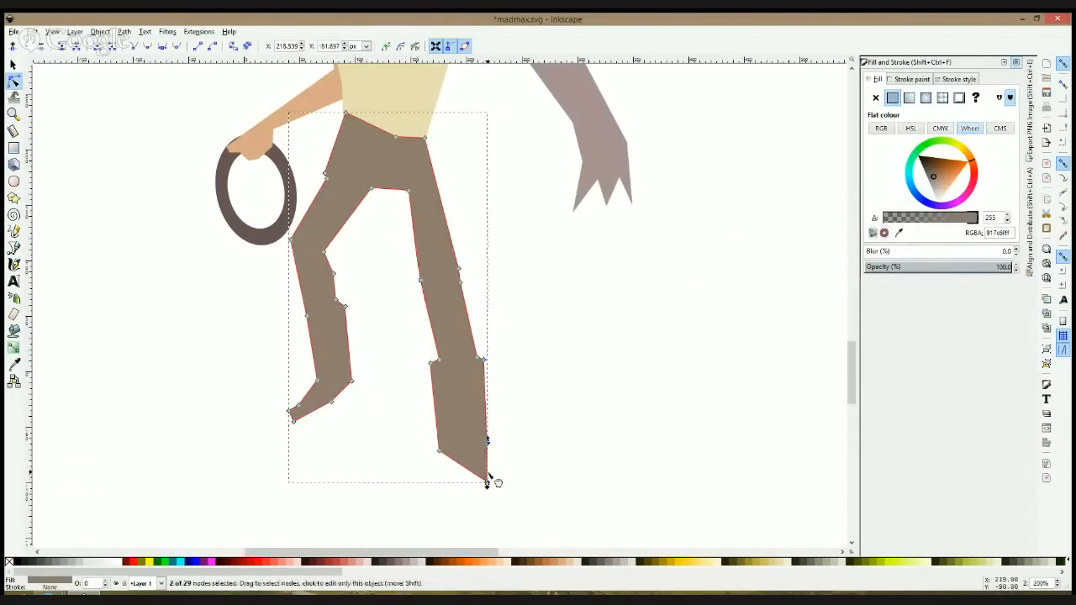
{"action": "left_click_drag", "start_coordinate": [487, 483], "coordinate": [451, 456]}
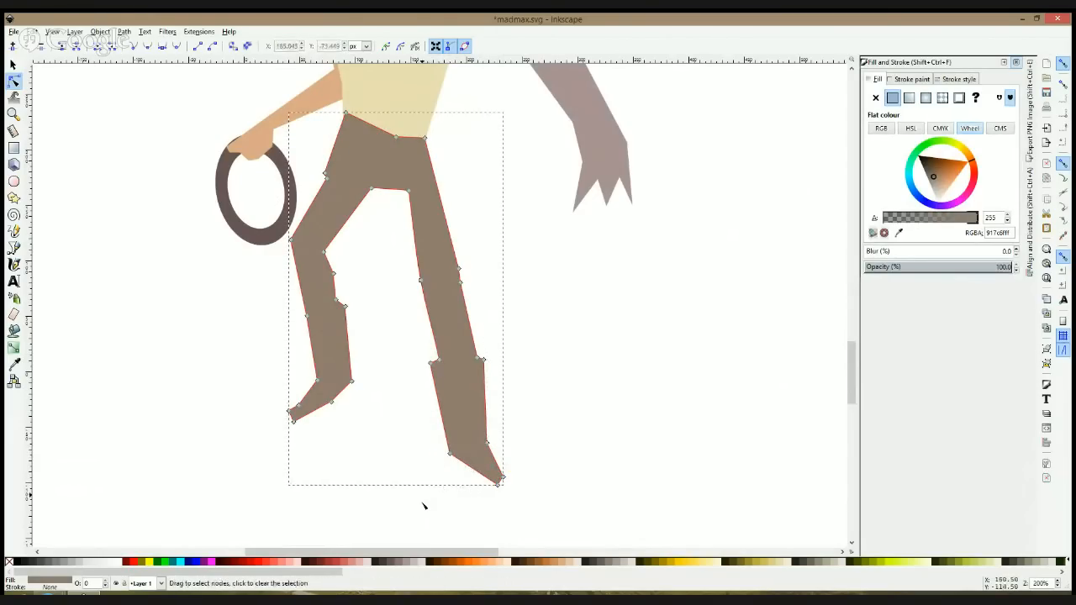
Step: Refine the straight leg's inner boot-cuff node and shift its knee nodes slightly outward
{"action": "left_click", "coordinate": [433, 363]}
{"action": "left_click_drag", "start_coordinate": [375, 249], "coordinate": [463, 292]}
{"action": "left_click_drag", "start_coordinate": [461, 290], "coordinate": [469, 280]}
{"action": "left_click", "coordinate": [542, 355]}
Step: Select the bent leg's nodes from the knee down and scale them slightly smaller
{"action": "scroll", "coordinate": [515, 278], "scroll_direction": "up", "scroll_amount": 2, "text": "ctrl"}
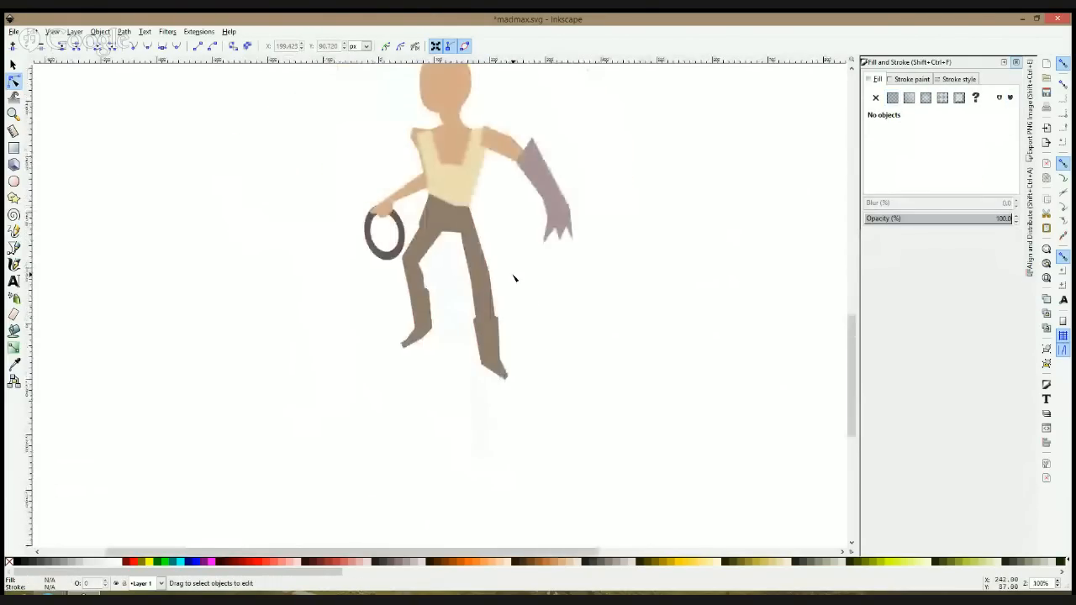
{"action": "scroll", "coordinate": [515, 277], "scroll_direction": "up", "scroll_amount": 2}
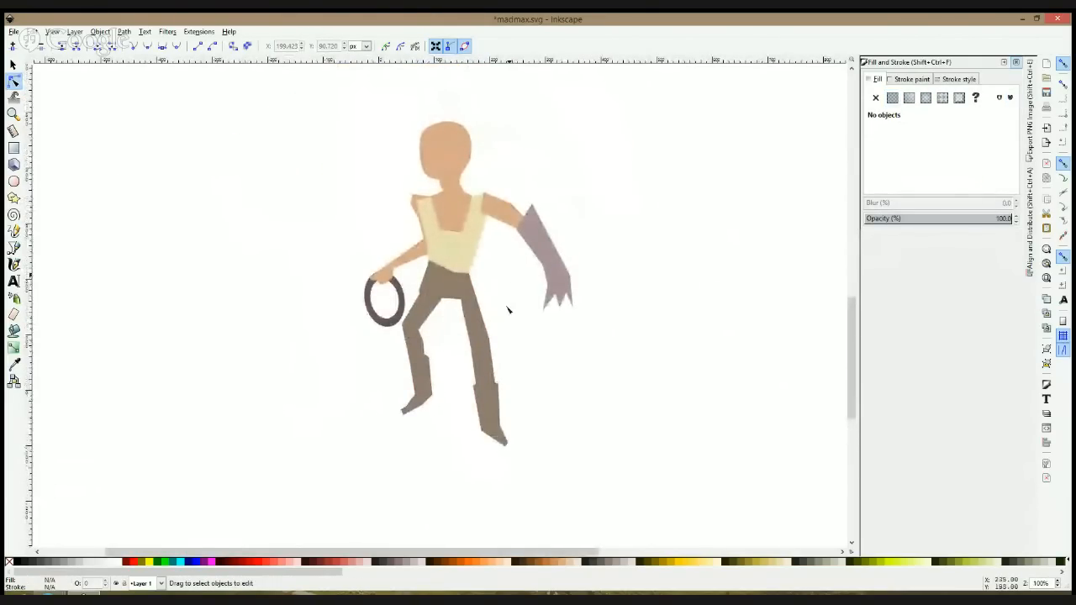
{"action": "left_click", "coordinate": [428, 385]}
{"action": "left_click_drag", "start_coordinate": [346, 320], "coordinate": [414, 434]}
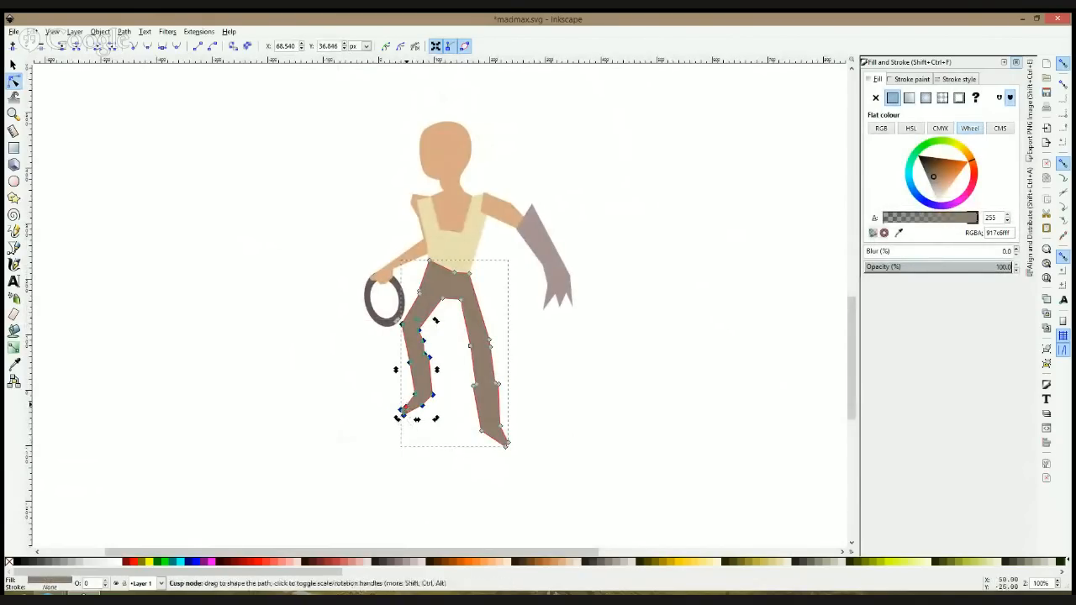
{"action": "left_click_drag", "start_coordinate": [418, 418], "coordinate": [417, 415]}
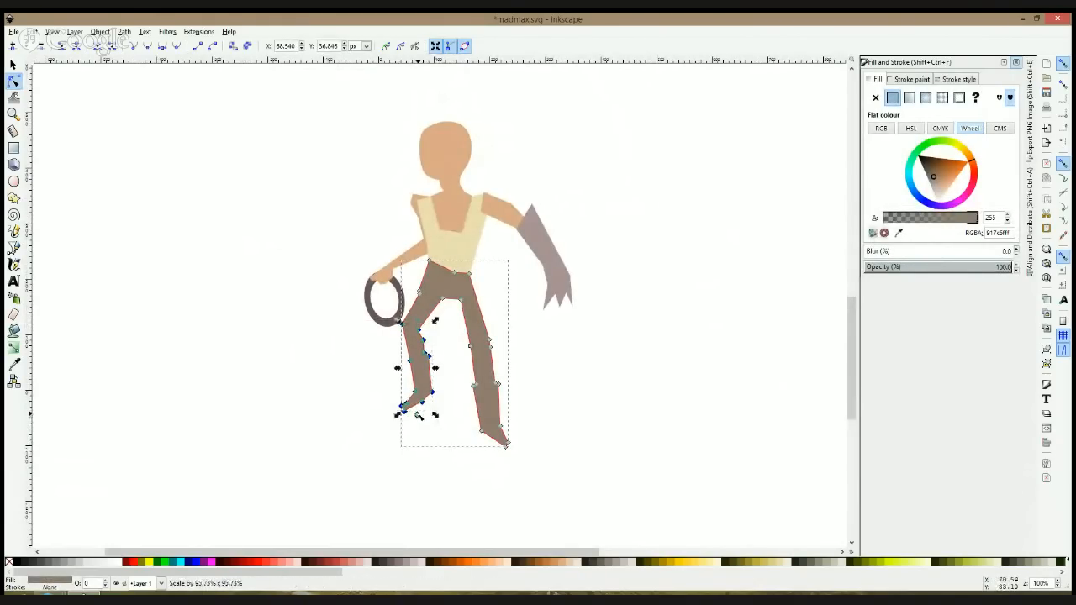
{"action": "left_click", "coordinate": [547, 356]}
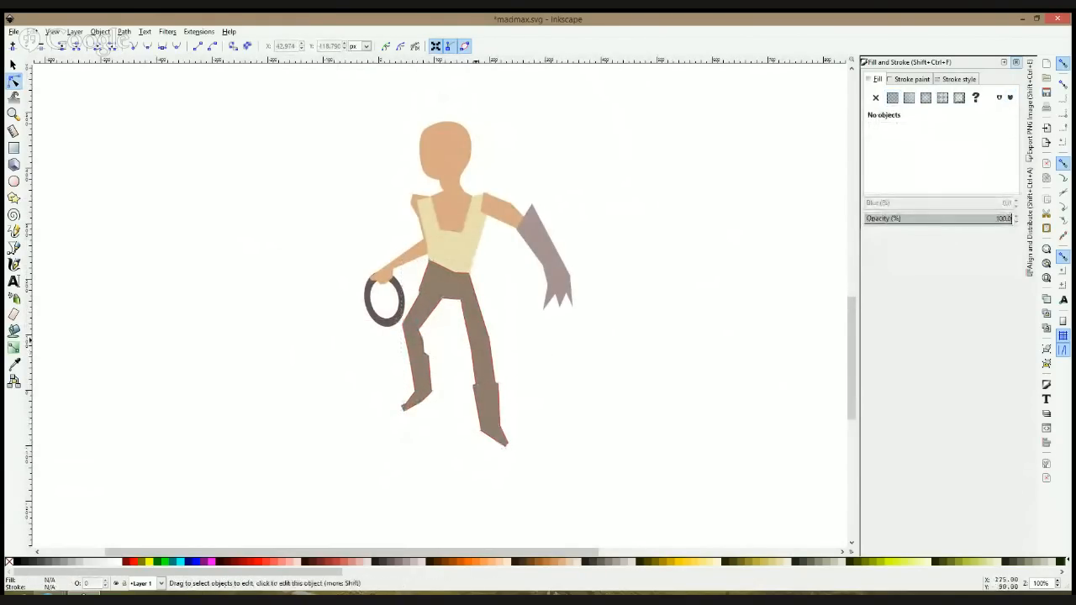
Step: Shift the straight leg's inner knee node inward and lower the trousers' outer and middle waist nodes
{"action": "left_click", "coordinate": [471, 349]}
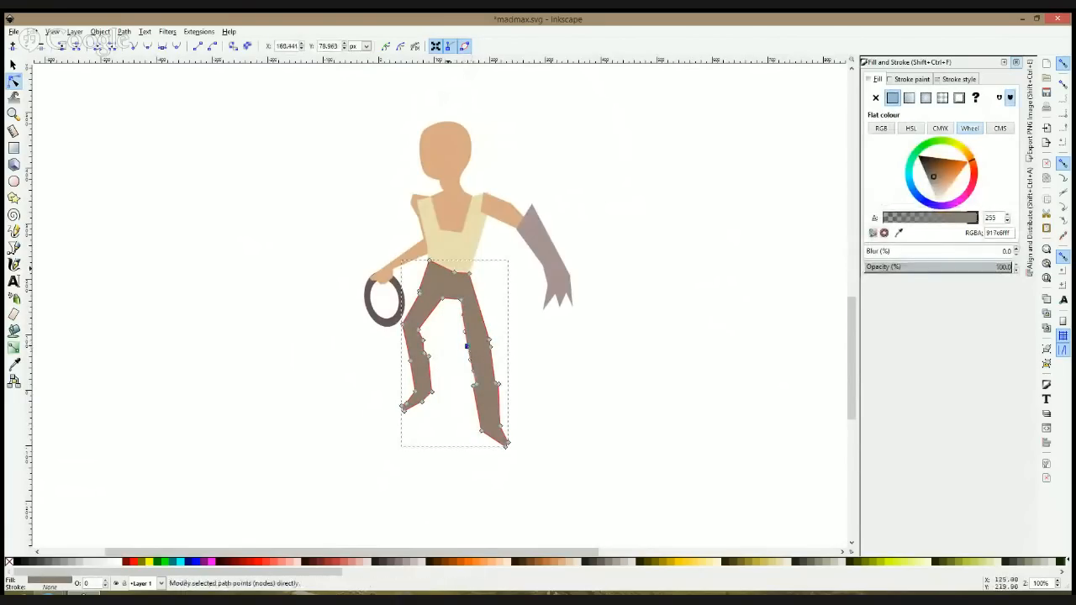
{"action": "left_click_drag", "start_coordinate": [430, 260], "coordinate": [430, 265]}
{"action": "left_click", "coordinate": [452, 277]}
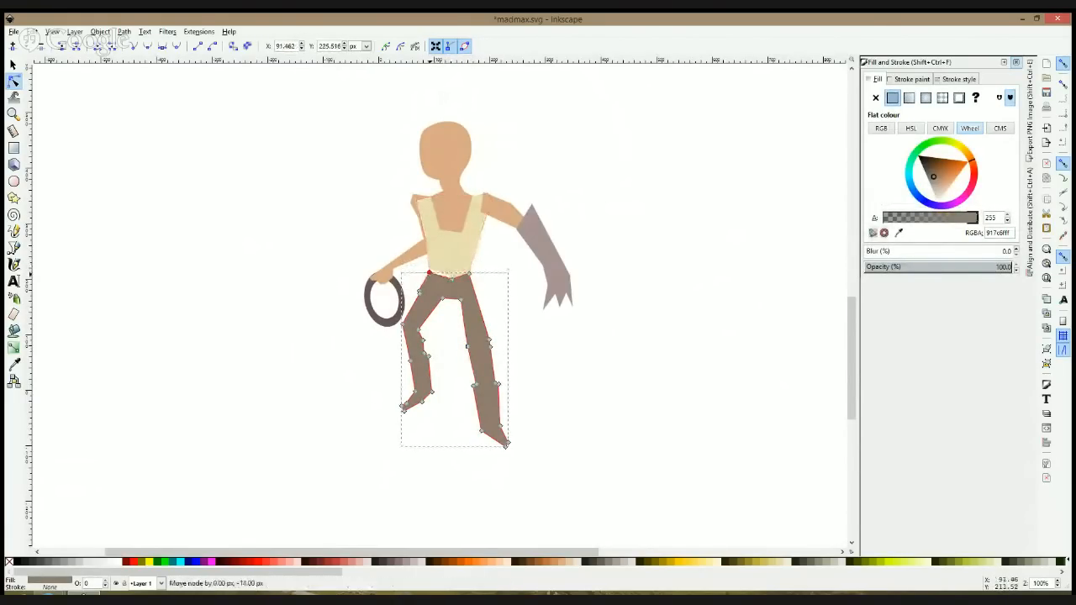
Step: Save the drawing, then duplicate the whole character and place the copy about 493 px to the right of the original
{"action": "left_click", "coordinate": [546, 387]}
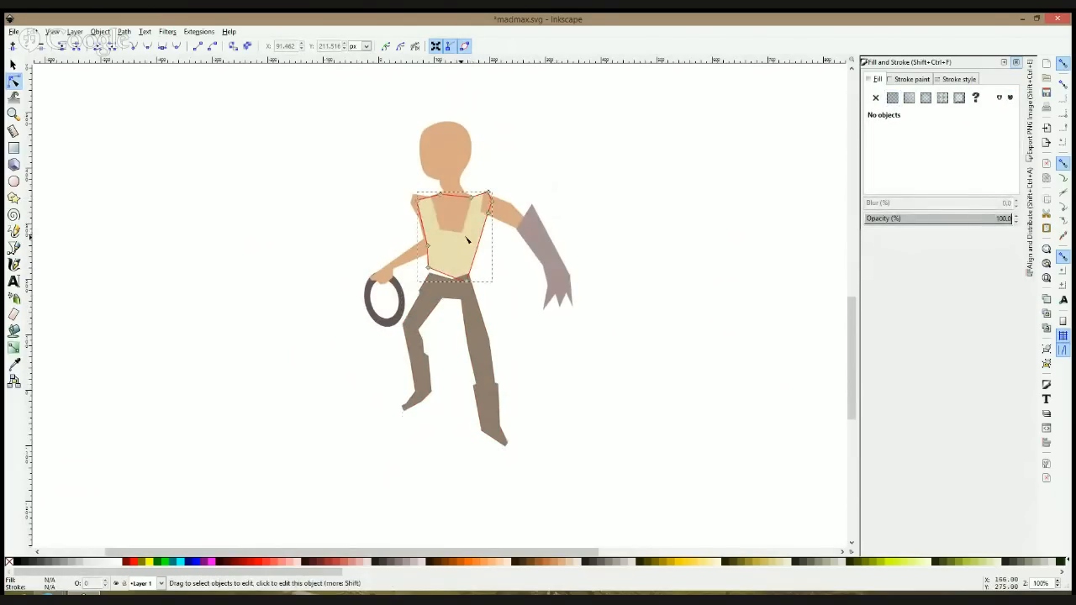
{"action": "left_click", "coordinate": [454, 196]}
{"action": "key", "text": "s"}
{"action": "scroll", "coordinate": [370, 169], "scroll_direction": "down", "scroll_amount": 2, "text": "ctrl"}
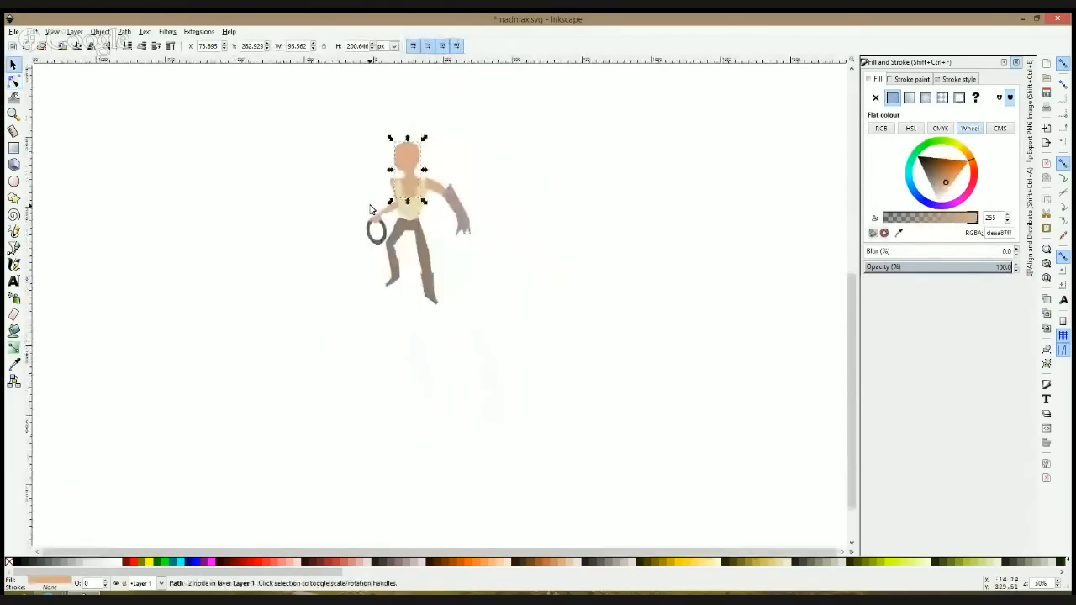
{"action": "left_click_drag", "start_coordinate": [301, 126], "coordinate": [500, 343]}
{"action": "key", "text": "ctrl+s"}
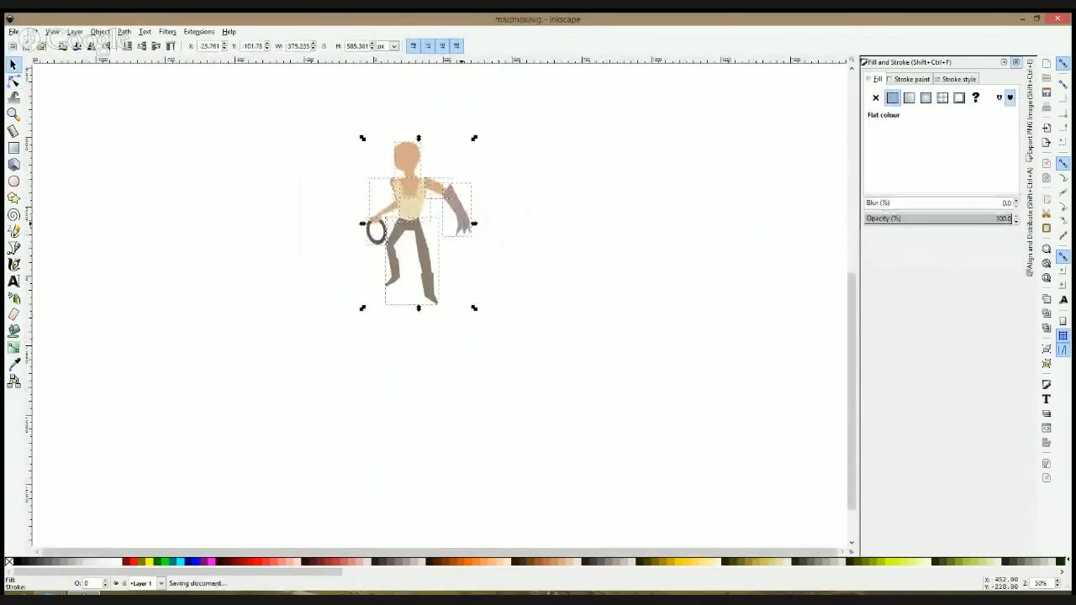
{"action": "key", "text": "1"}
{"action": "key", "text": "ctrl+d"}
{"action": "left_click_drag", "start_coordinate": [426, 212], "coordinate": [701, 212]}
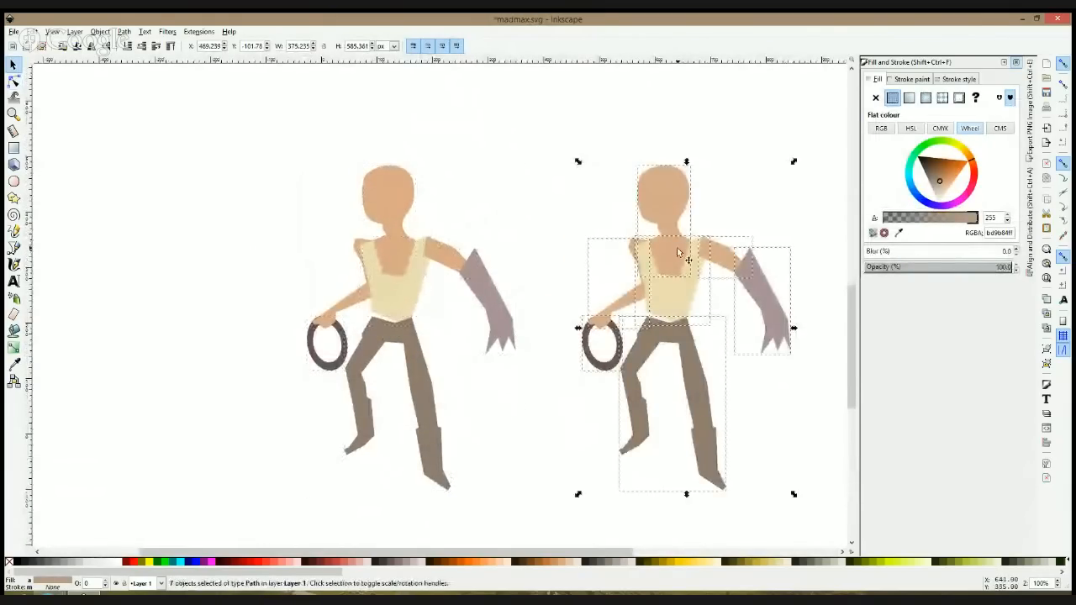
{"action": "left_click_drag", "start_coordinate": [679, 250], "coordinate": [398, 240]}
{"action": "left_click", "coordinate": [556, 204]}
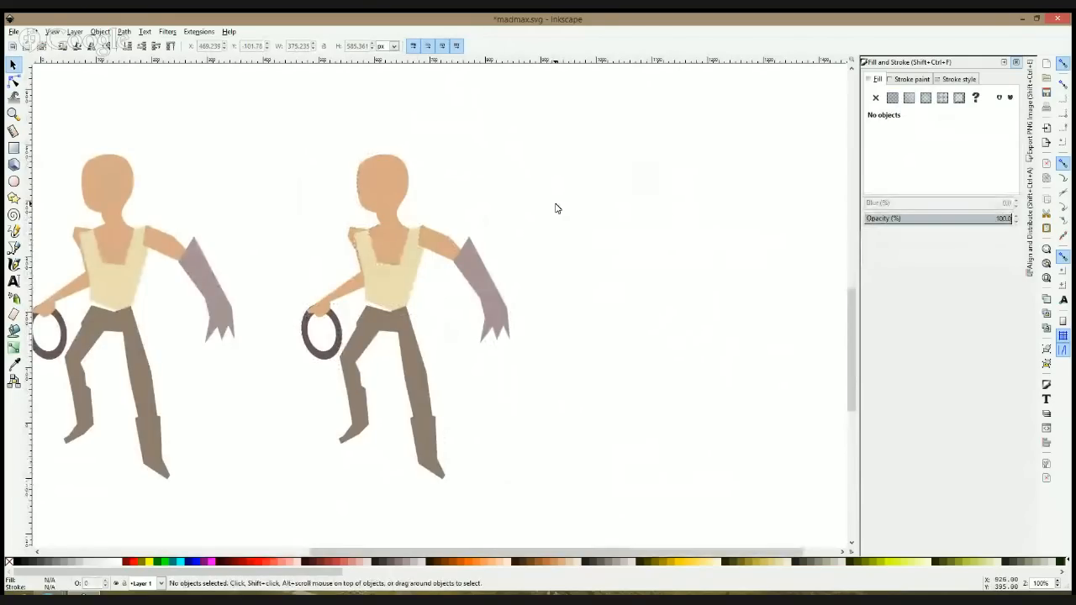
Step: Tilt the copied character's head-and-neck shape slightly and round off its lower edge into a curved neckline
{"action": "scroll", "coordinate": [538, 200], "scroll_direction": "down", "scroll_amount": 1}
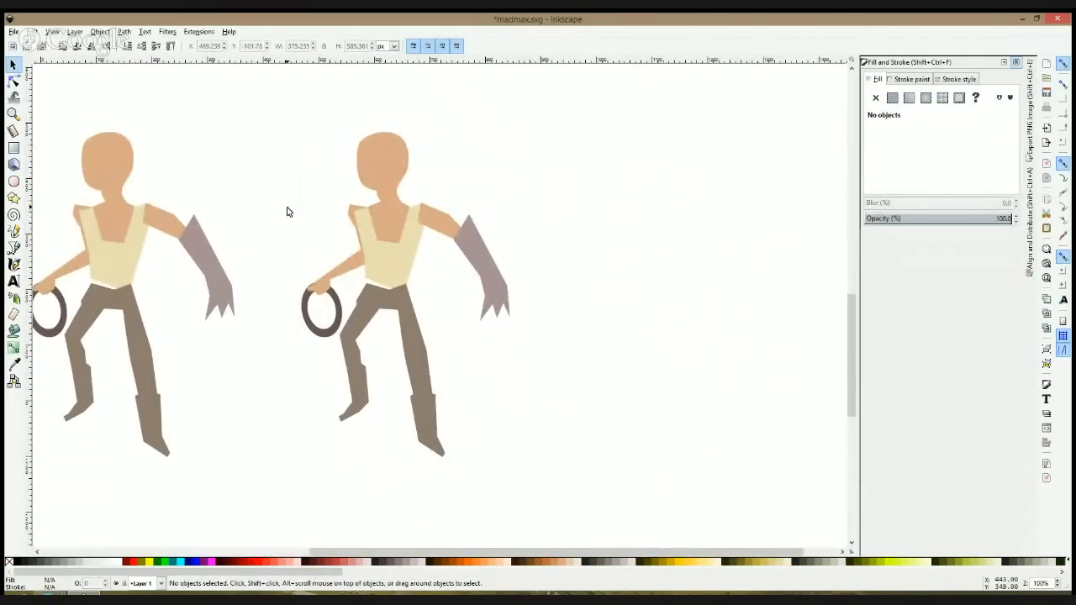
{"action": "left_click", "coordinate": [392, 177]}
{"action": "left_click_drag", "start_coordinate": [393, 178], "coordinate": [383, 179]}
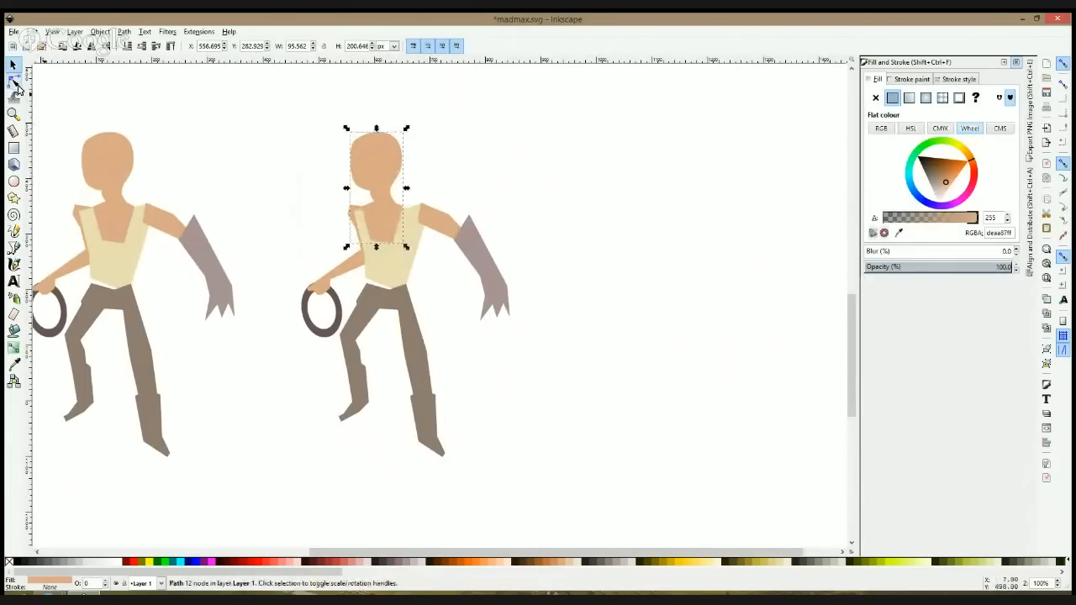
{"action": "left_click", "coordinate": [377, 186]}
{"action": "left_click_drag", "start_coordinate": [408, 130], "coordinate": [375, 158]}
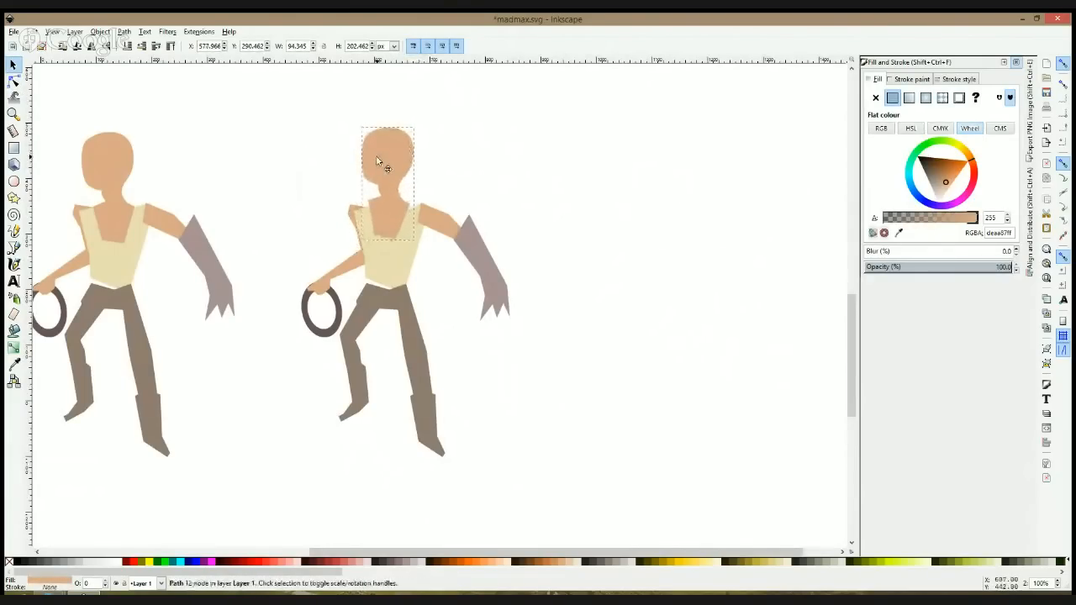
{"action": "left_click", "coordinate": [13, 80]}
{"action": "mouse_move", "coordinate": [393, 246]}
{"action": "left_mouse_down"}
{"action": "mouse_move", "coordinate": [393, 233]}
{"action": "mouse_move", "coordinate": [399, 246]}
{"action": "left_mouse_up"}
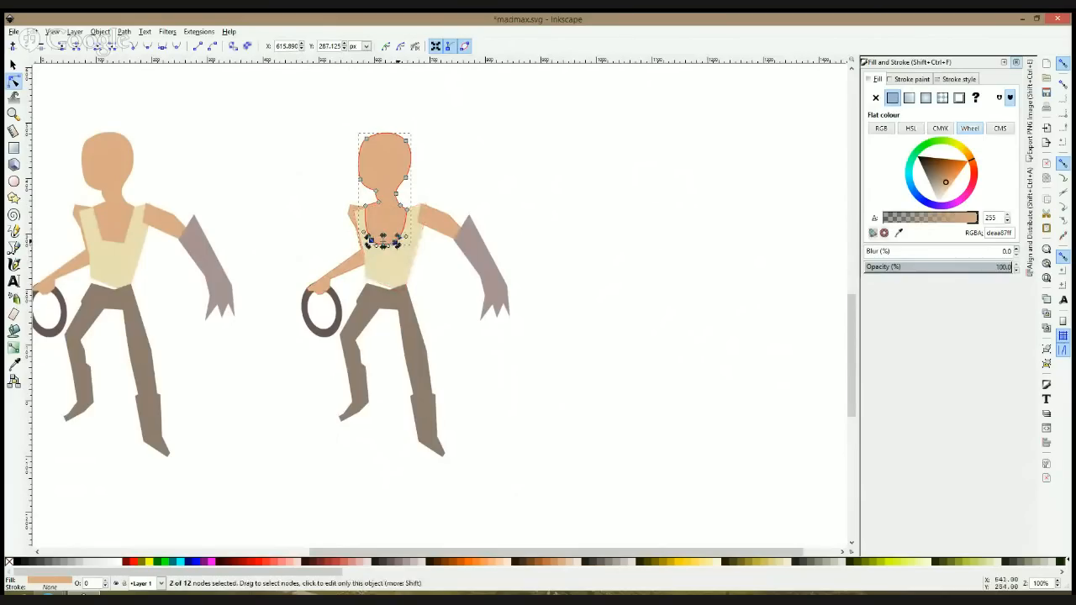
Step: Try enlarging the copied character's head by scaling its nodes, and shift the neck's rear node inward
{"action": "left_click_drag", "start_coordinate": [331, 125], "coordinate": [434, 193]}
{"action": "left_click_drag", "start_coordinate": [412, 138], "coordinate": [439, 123]}
{"action": "key", "text": "ctrl+z"}
{"action": "left_click", "coordinate": [486, 166]}
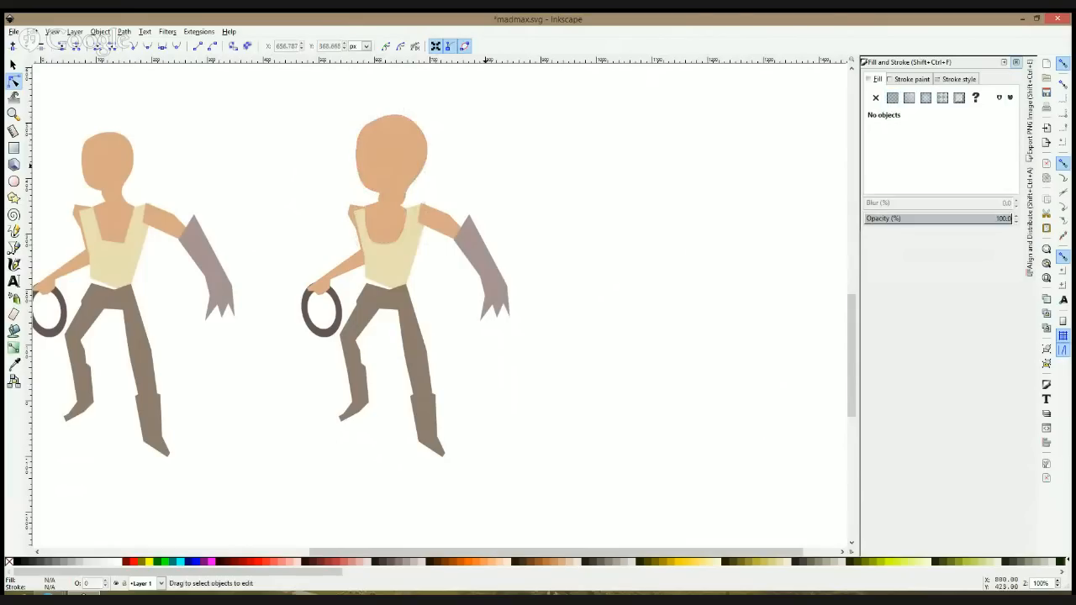
{"action": "left_click", "coordinate": [409, 192]}
{"action": "left_click_drag", "start_coordinate": [407, 192], "coordinate": [402, 192]}
{"action": "left_click", "coordinate": [456, 185]}
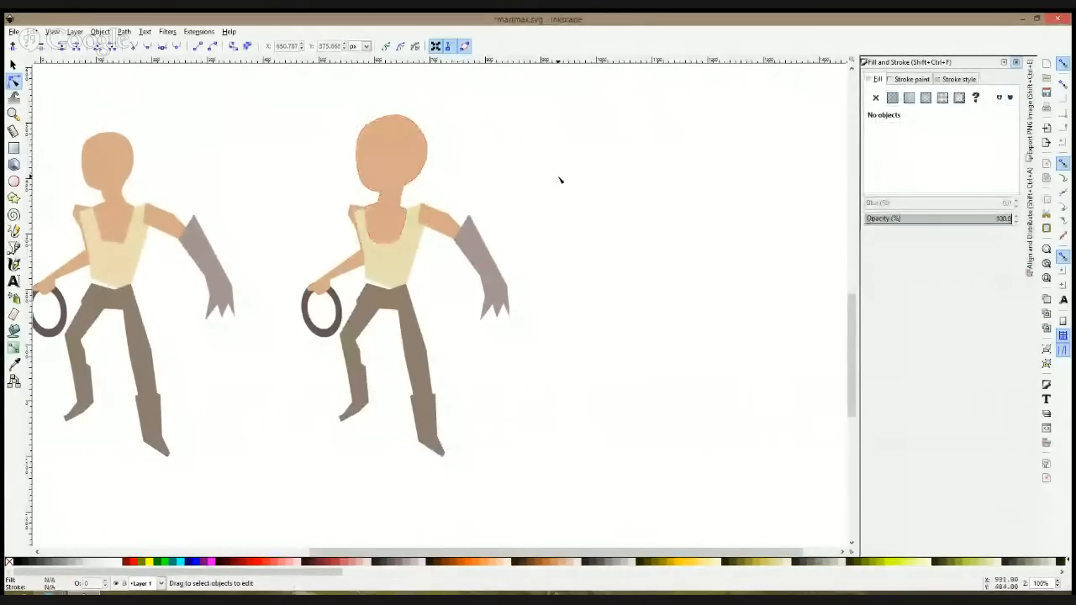
Step: Undo the enlargement of the copied character's head and the neck-node shift
{"action": "left_click", "coordinate": [411, 160]}
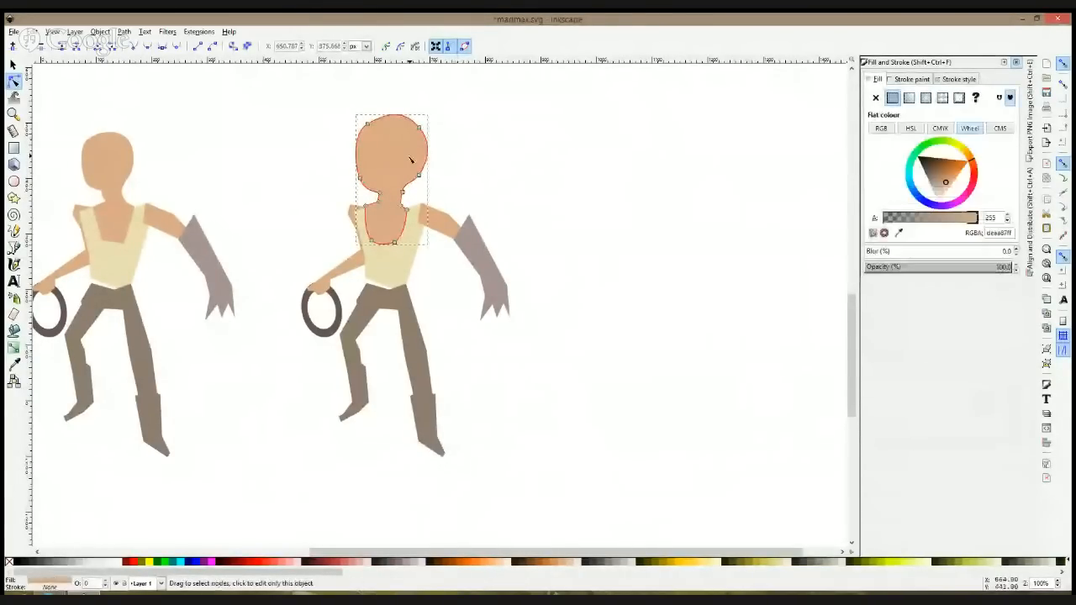
{"action": "key", "text": "ctrl+shift+z"}
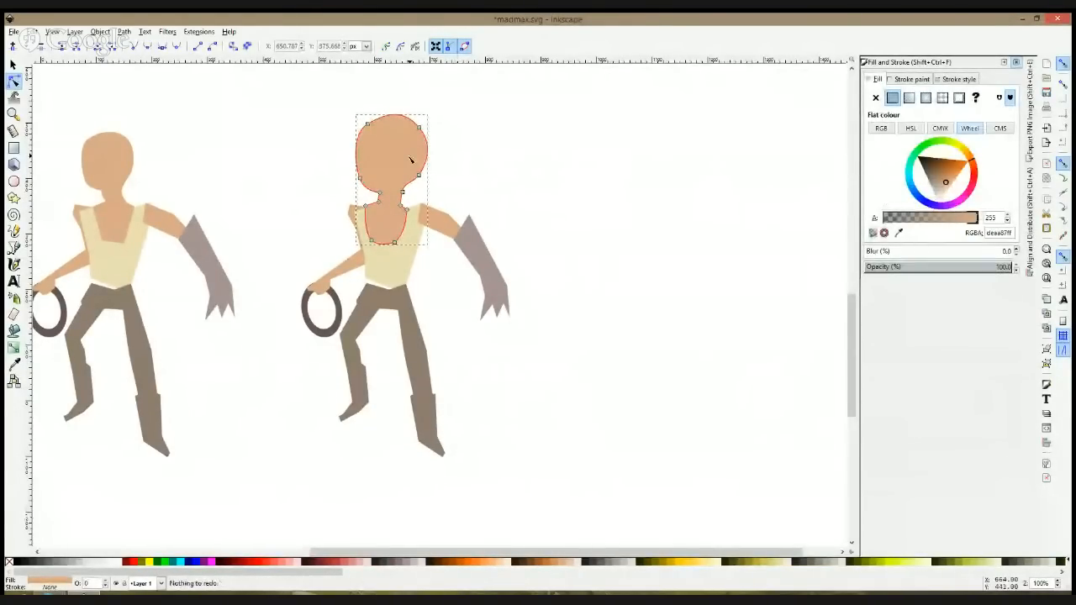
{"action": "key", "text": "s"}
{"action": "left_click", "coordinate": [409, 160]}
{"action": "left_click", "coordinate": [410, 159]}
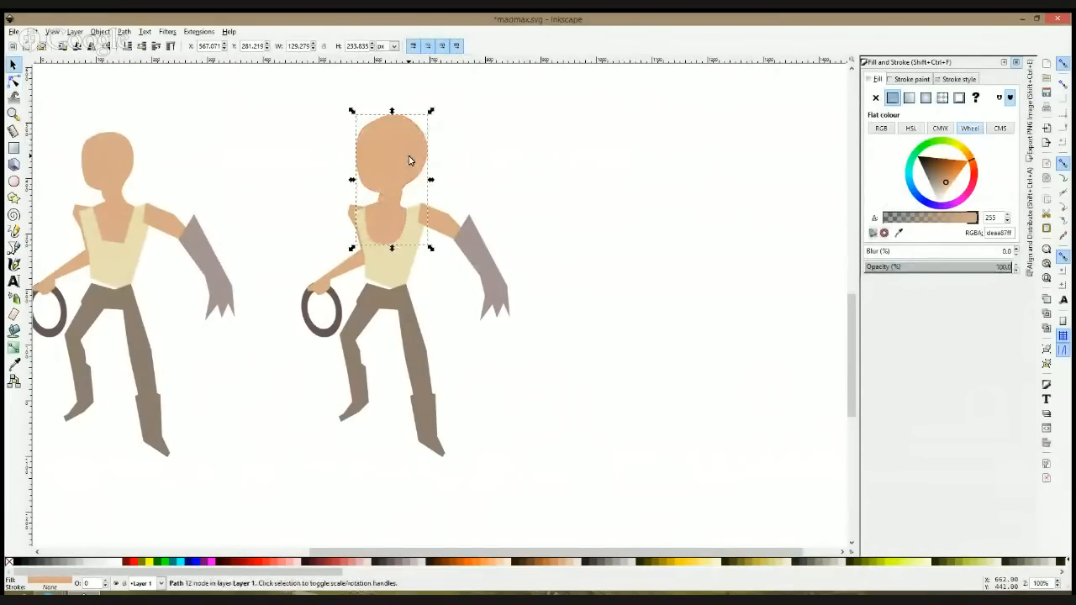
{"action": "key", "text": "ctrl+z"}
{"action": "key", "text": "ctrl+z"}
{"action": "key", "text": "ctrl+z"}
{"action": "key", "text": "ctrl+z"}
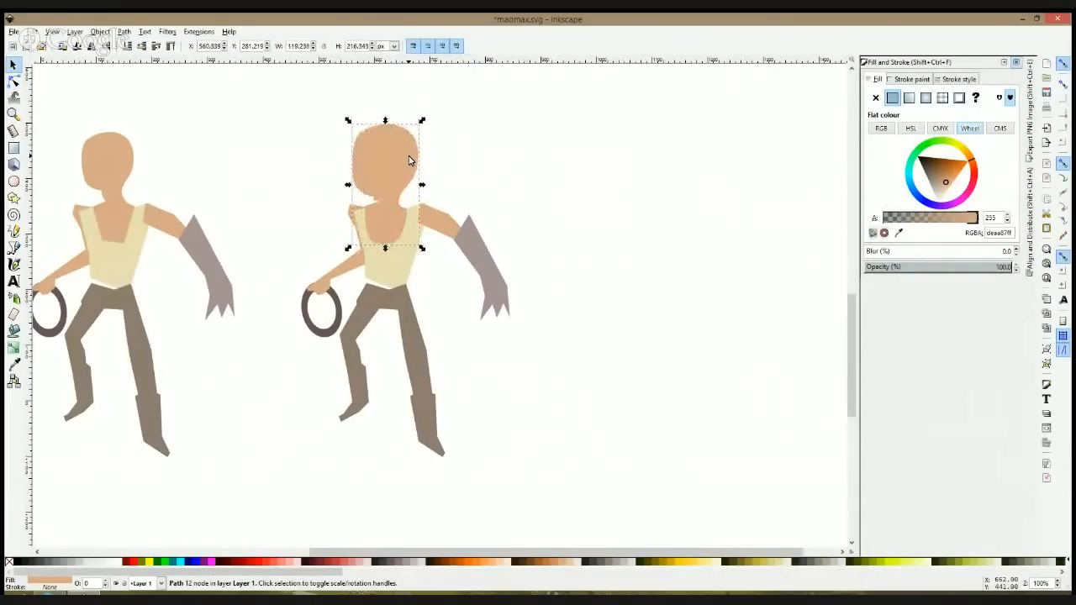
{"action": "left_click_drag", "start_coordinate": [356, 113], "coordinate": [333, 133]}
Step: Select the copied character's head nodes and scale them slightly smaller, leaving out the chest nodes
{"action": "left_click", "coordinate": [13, 80]}
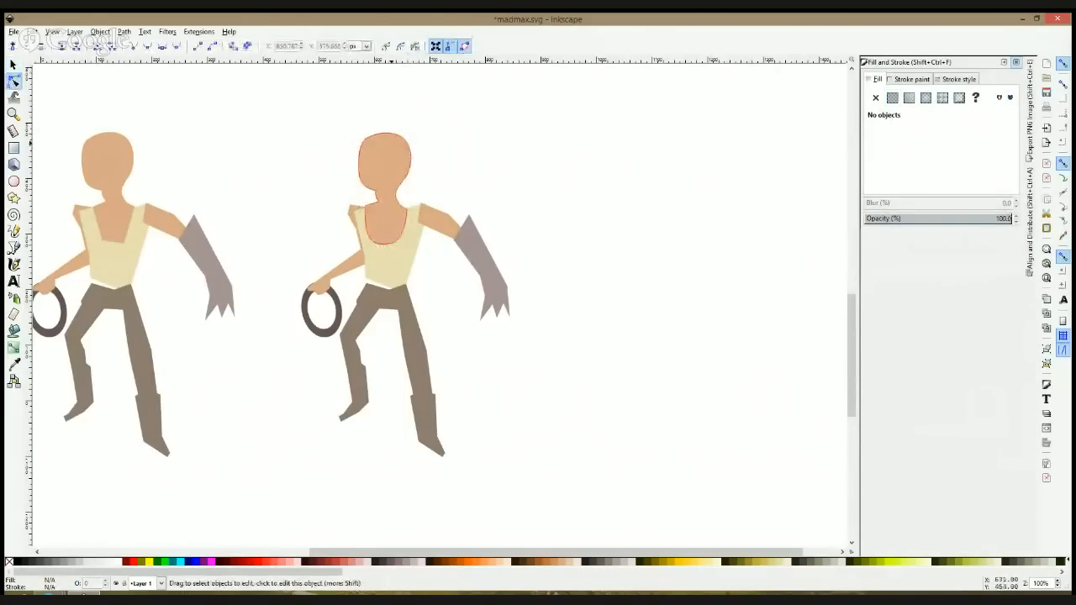
{"action": "left_click", "coordinate": [383, 160]}
{"action": "left_click_drag", "start_coordinate": [328, 129], "coordinate": [441, 204]}
{"action": "left_click_drag", "start_coordinate": [409, 134], "coordinate": [410, 138]}
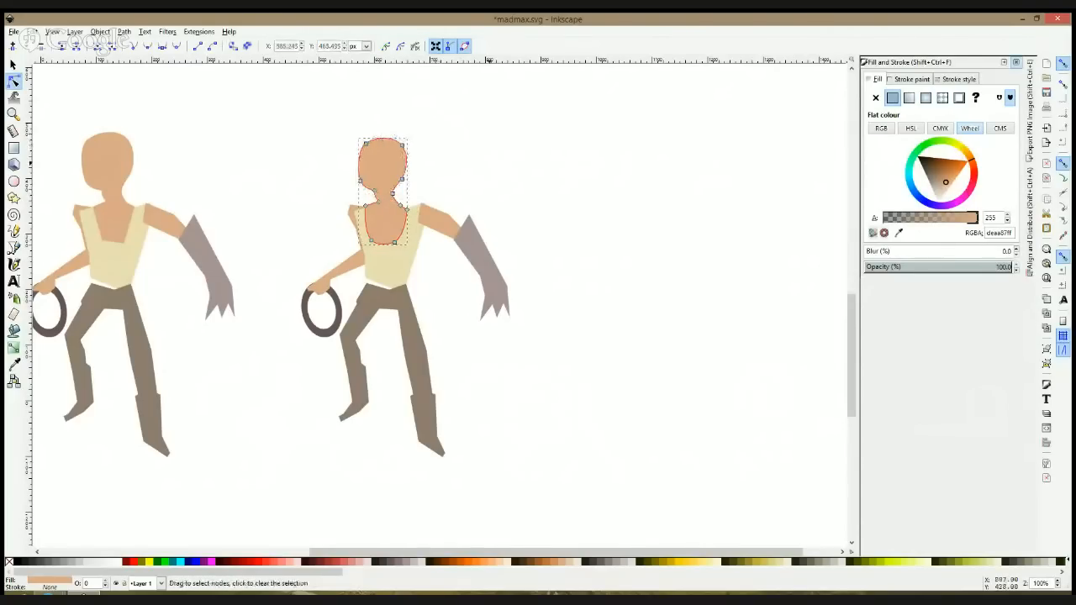
{"action": "left_click", "coordinate": [493, 169]}
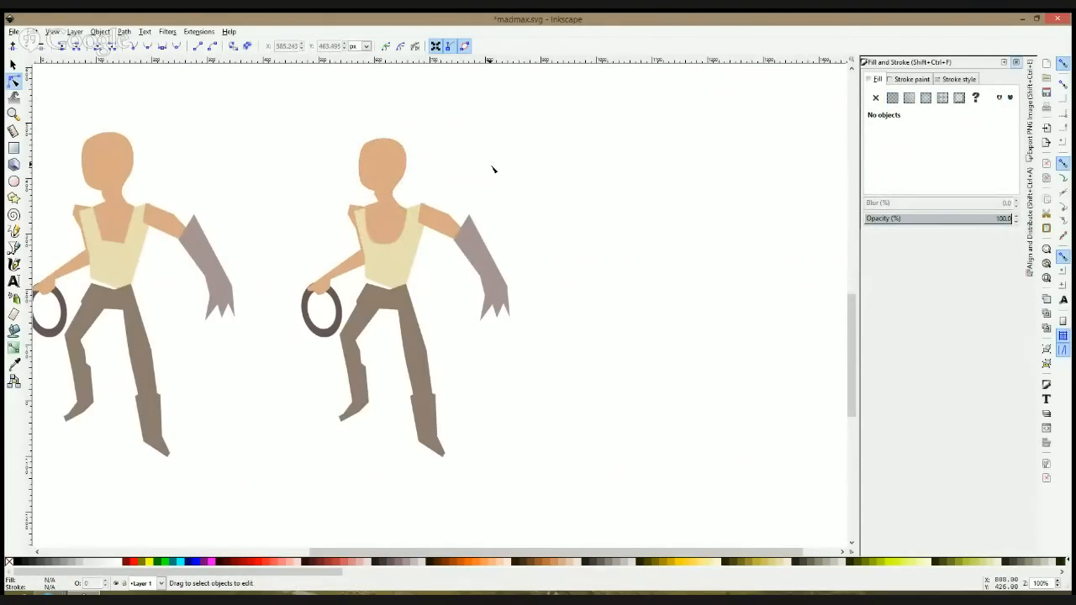
Step: Draw a closed four-sided sleeve with the Bezier tool over the shoulder of the copied character's gloved arm
{"action": "key", "text": "b"}
{"action": "scroll", "coordinate": [436, 212], "scroll_direction": "up", "scroll_amount": 2}
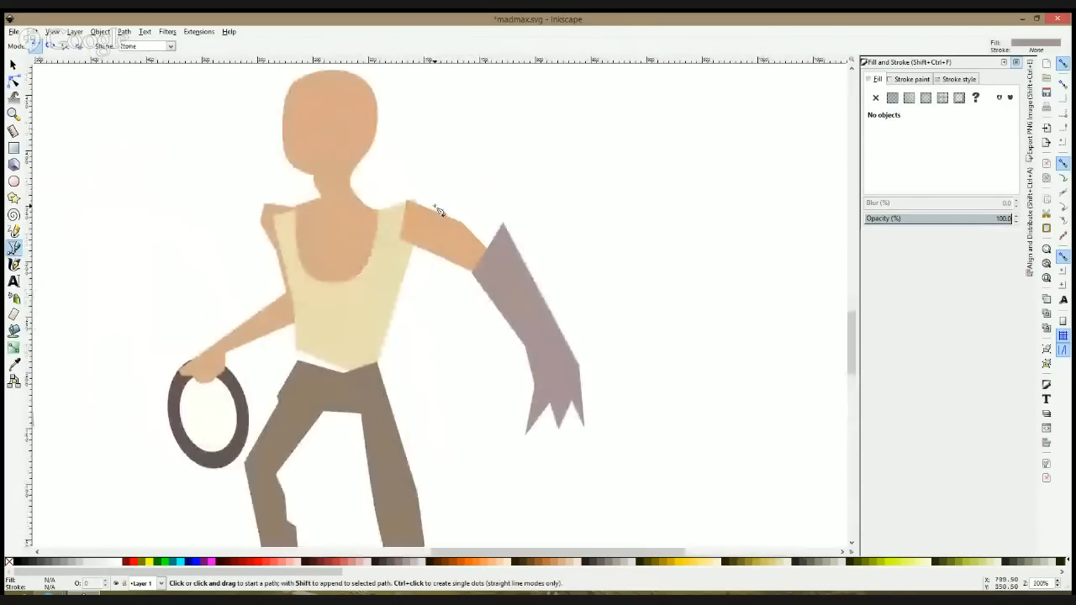
{"action": "left_click", "coordinate": [436, 211]}
{"action": "left_click", "coordinate": [424, 253]}
{"action": "left_click", "coordinate": [387, 239]}
{"action": "left_click", "coordinate": [401, 198]}
{"action": "left_click", "coordinate": [438, 211]}
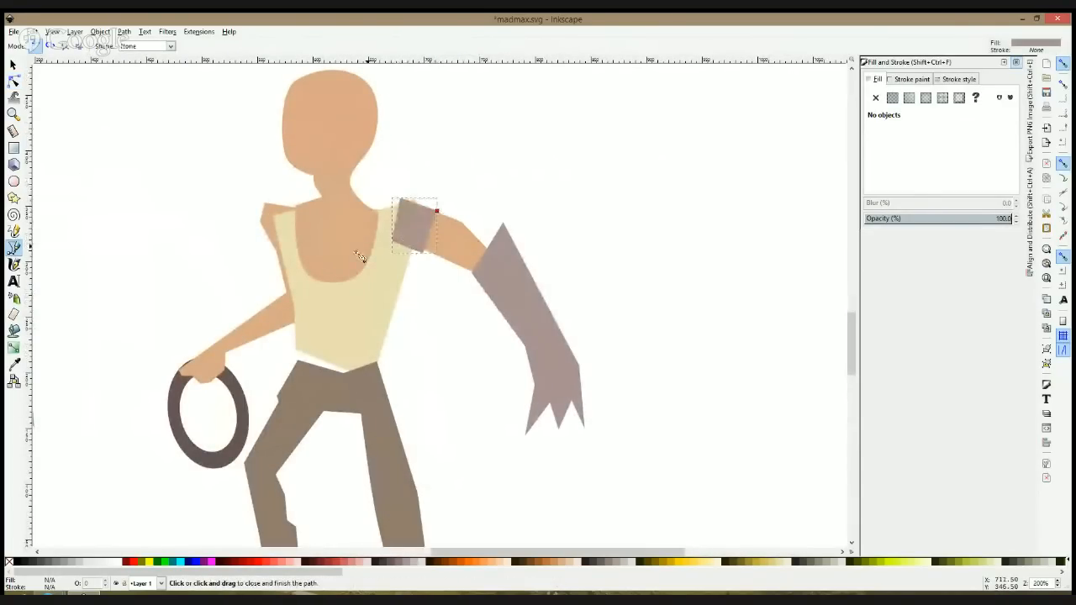
Step: Draw a second closed sleeve shape, about 42 by 57 px, over the shoulder of the ring-holding arm
{"action": "left_click", "coordinate": [301, 203]}
{"action": "left_click", "coordinate": [254, 198]}
{"action": "left_click", "coordinate": [276, 257]}
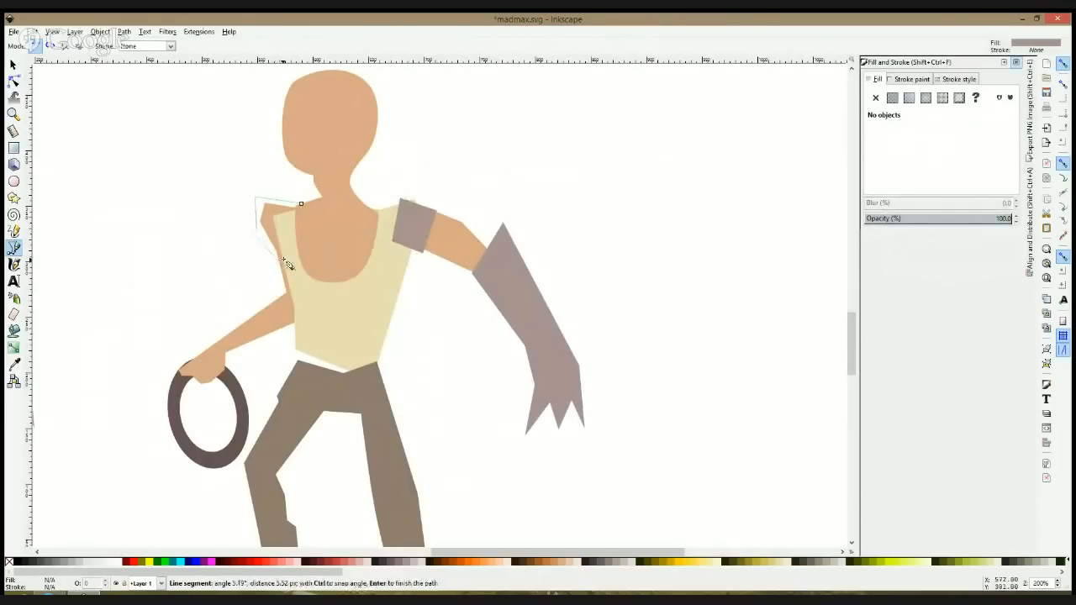
{"action": "left_click", "coordinate": [301, 204]}
{"action": "key", "text": "F1"}
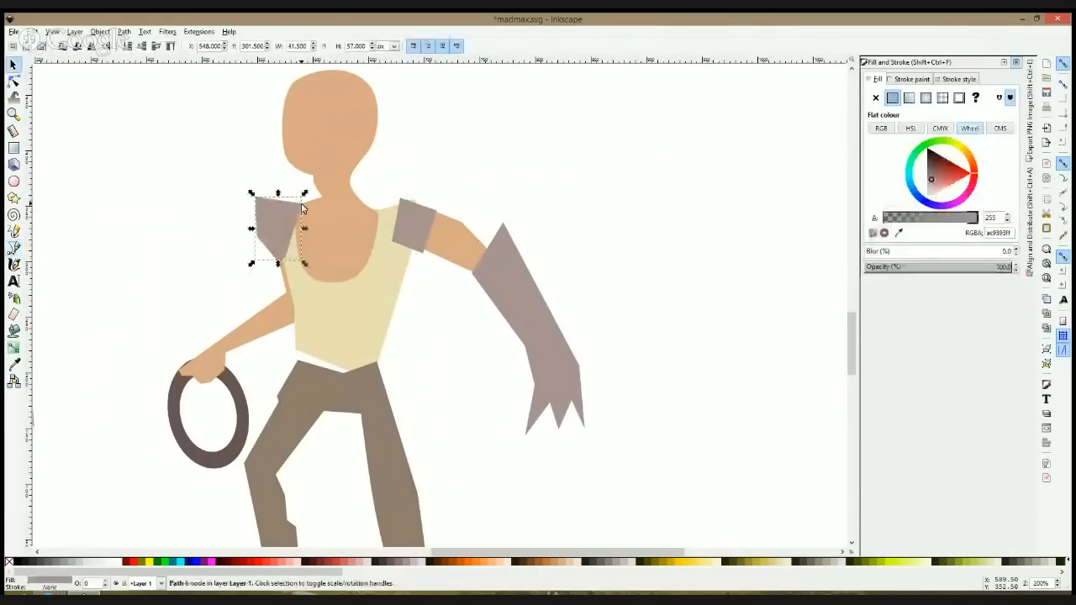
Step: Fill both sleeves with the shirt's cream colour sampled from the torso and save the drawing
{"action": "left_click", "coordinate": [401, 226], "text": "shift"}
{"action": "left_click", "coordinate": [13, 364]}
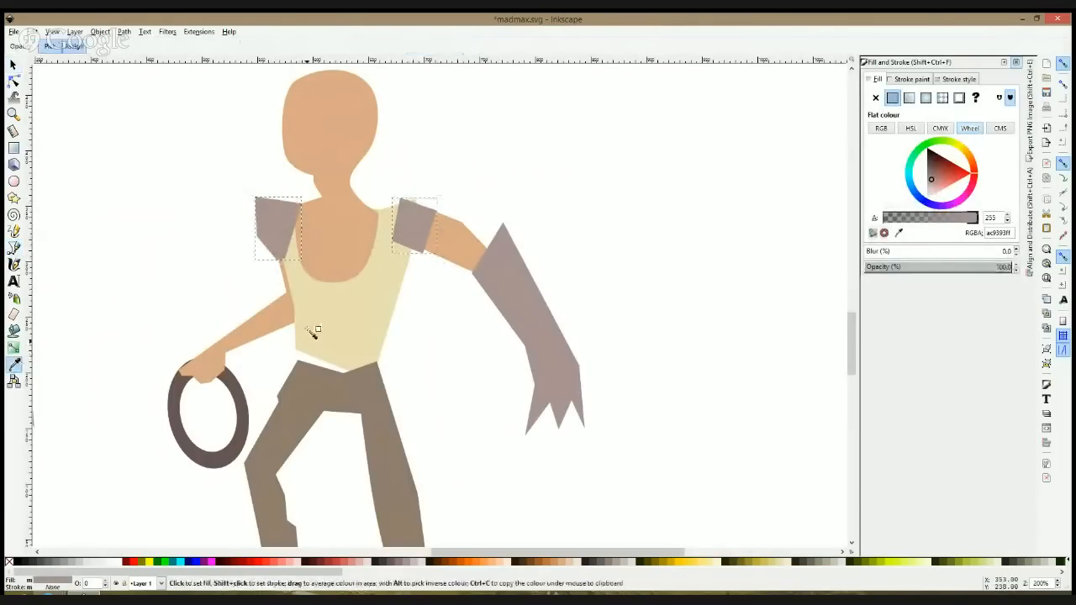
{"action": "left_click", "coordinate": [308, 331]}
{"action": "key", "text": "F1"}
{"action": "left_click", "coordinate": [85, 273]}
{"action": "scroll", "coordinate": [210, 239], "scroll_direction": "down", "scroll_amount": 3}
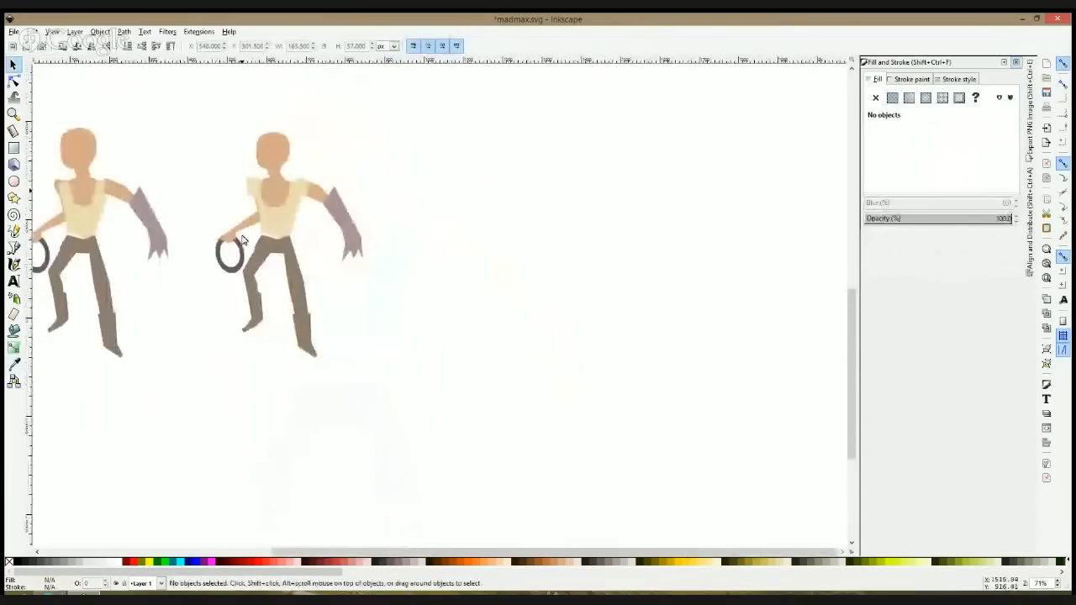
{"action": "key", "text": "ctrl+s"}
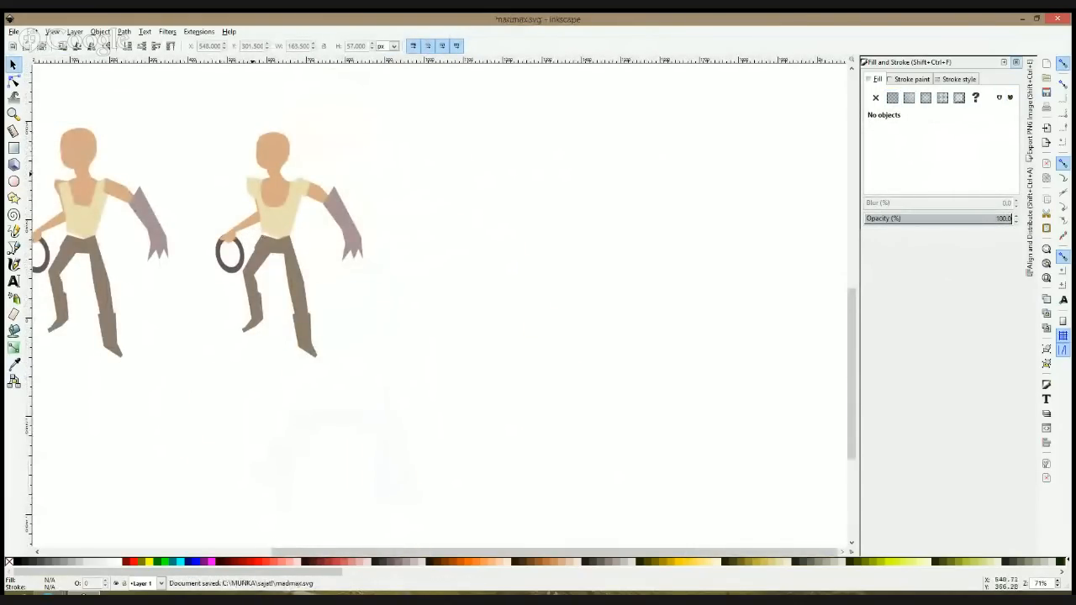
{"action": "scroll", "coordinate": [345, 185], "scroll_direction": "up", "scroll_amount": 1}
{"action": "left_click_drag", "start_coordinate": [346, 185], "coordinate": [634, 209]}
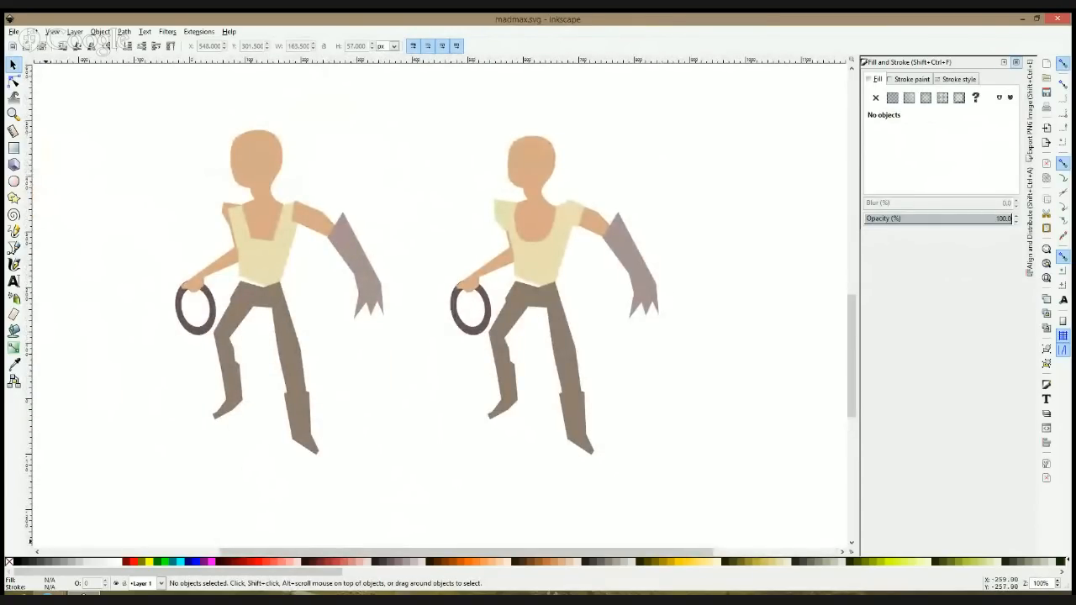
{"action": "key", "text": "alt+Tab"}
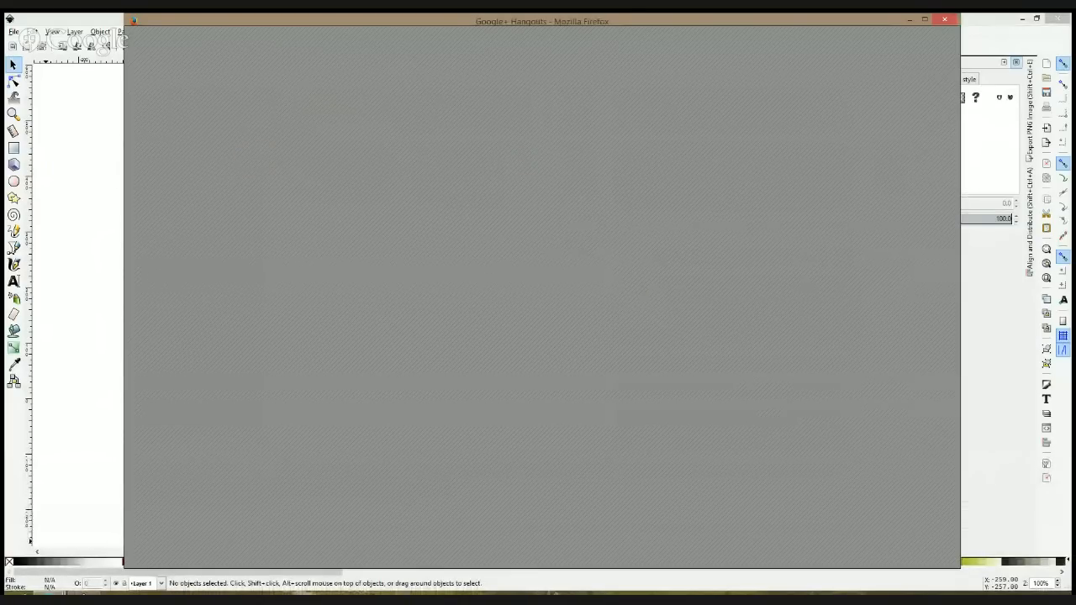
{"action": "left_click", "coordinate": [79, 389]}
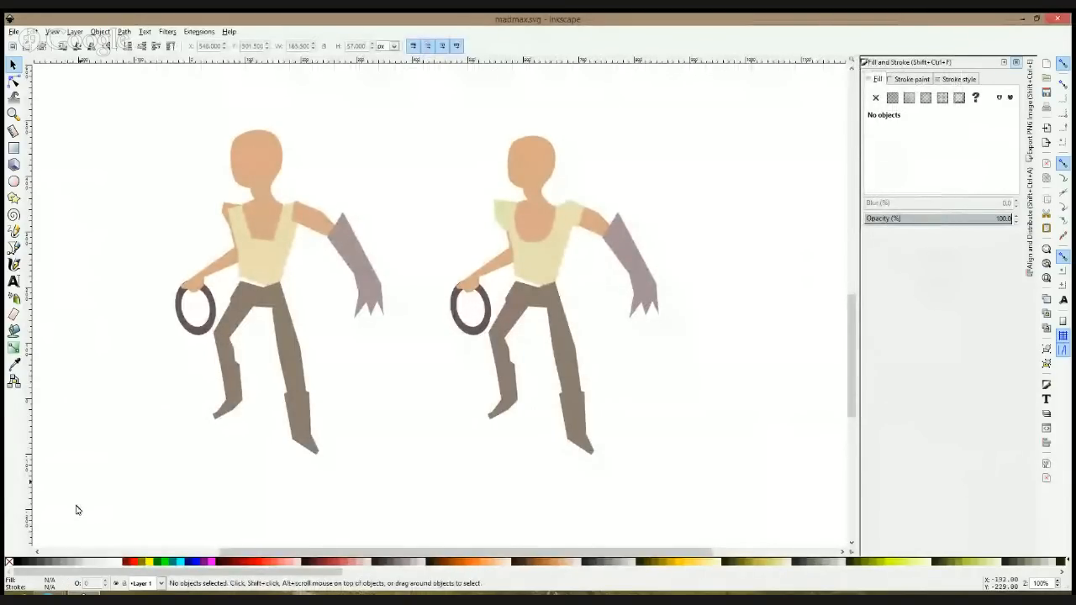
{"action": "left_click", "coordinate": [106, 521]}
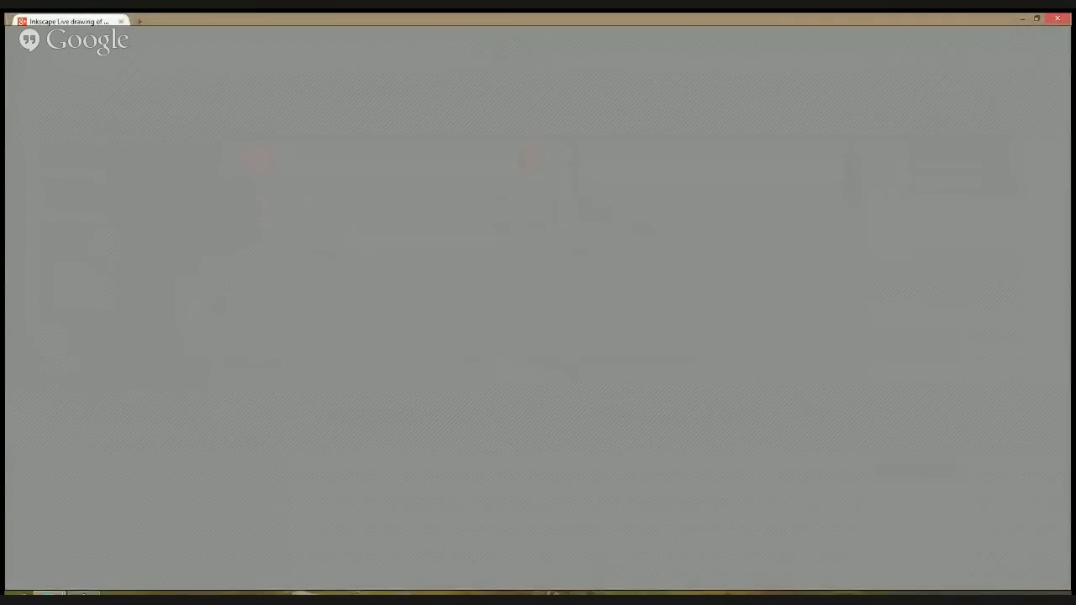
{"action": "key", "text": "alt+Tab"}
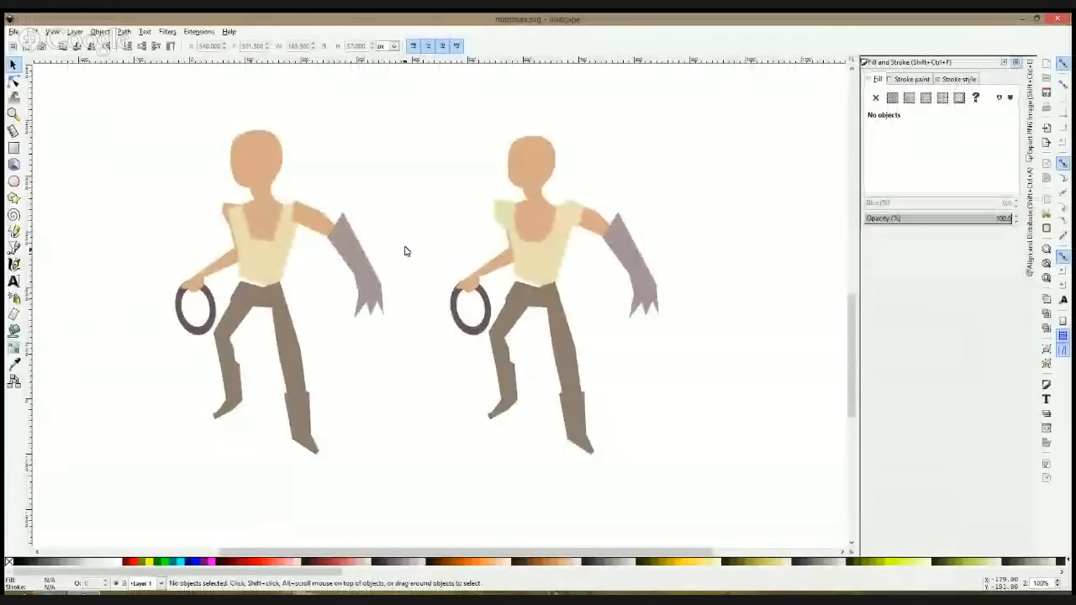
Step: Curve the upper, inner and lower edges of the gloved arm's sleeve into a rounded shoulder cap
{"action": "scroll", "coordinate": [408, 245], "scroll_direction": "down", "scroll_amount": 1}
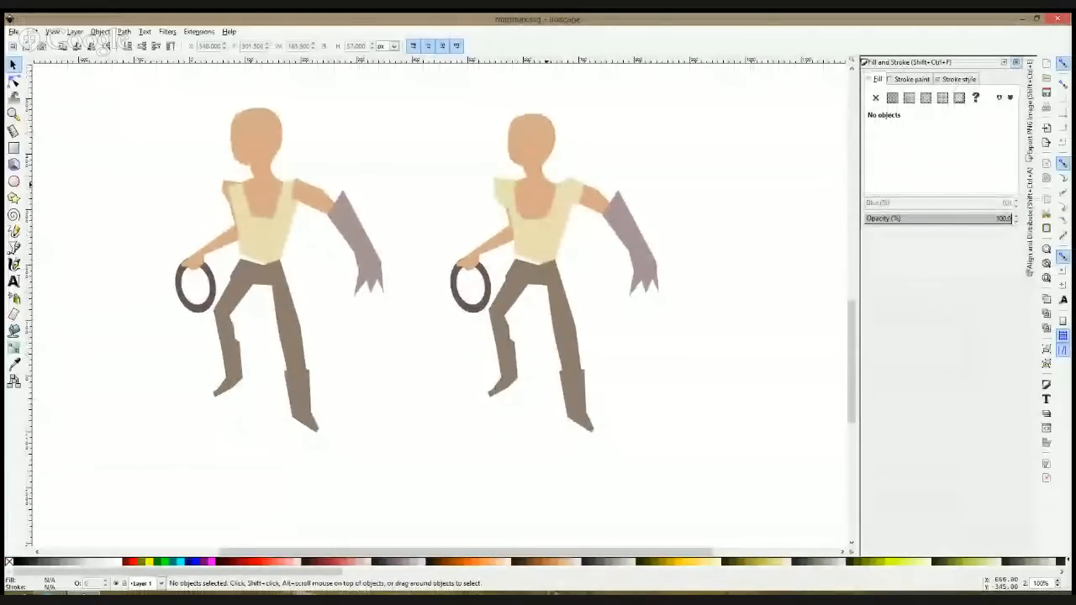
{"action": "left_click", "coordinate": [11, 83]}
{"action": "scroll", "coordinate": [580, 206], "scroll_direction": "up", "scroll_amount": 2}
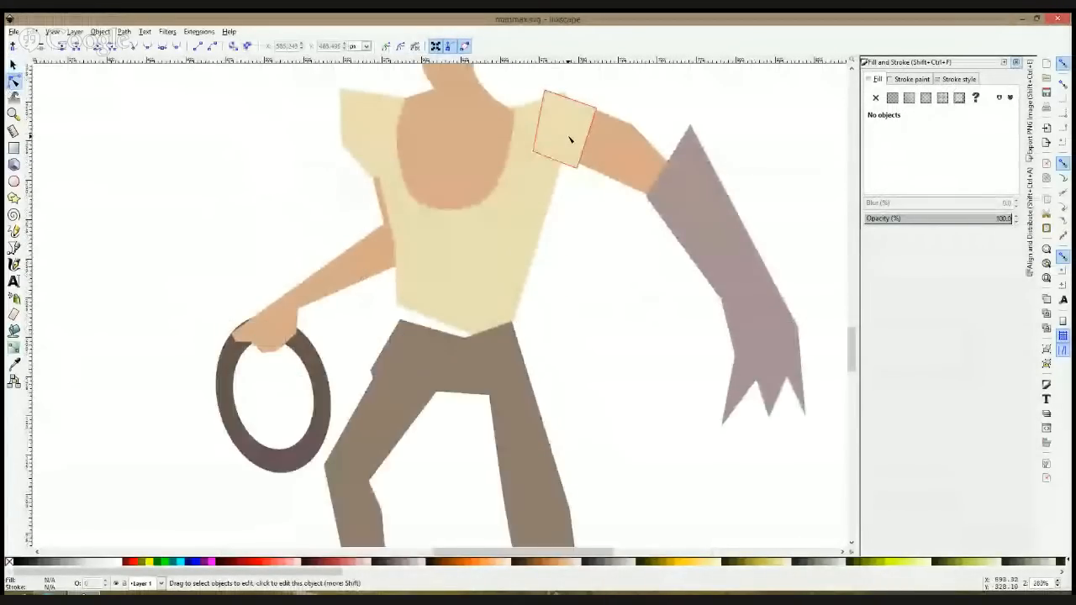
{"action": "left_click", "coordinate": [563, 235]}
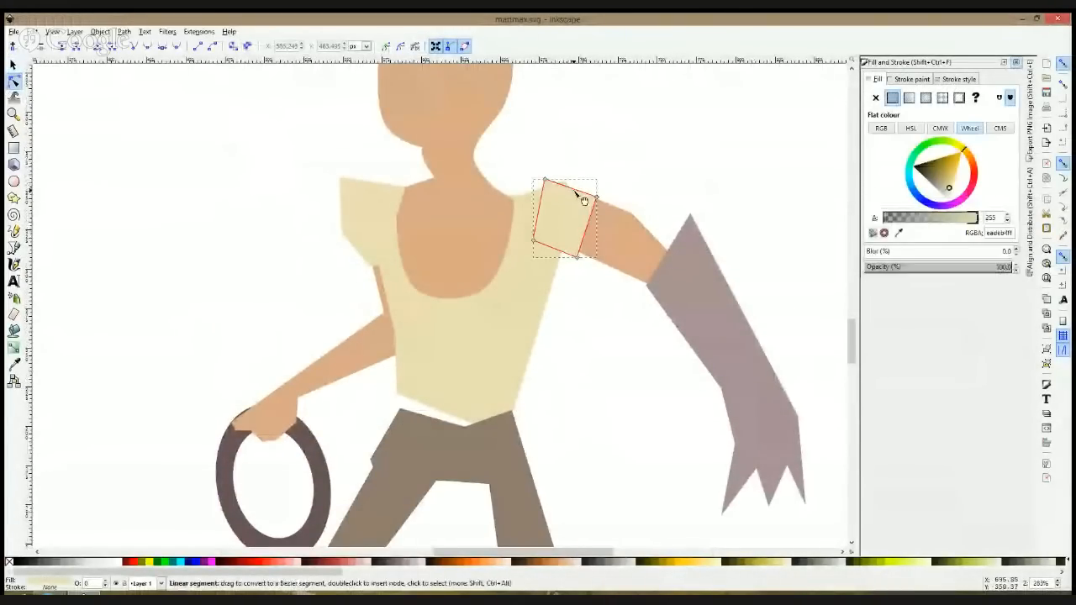
{"action": "left_click", "coordinate": [544, 179], "text": "ctrl"}
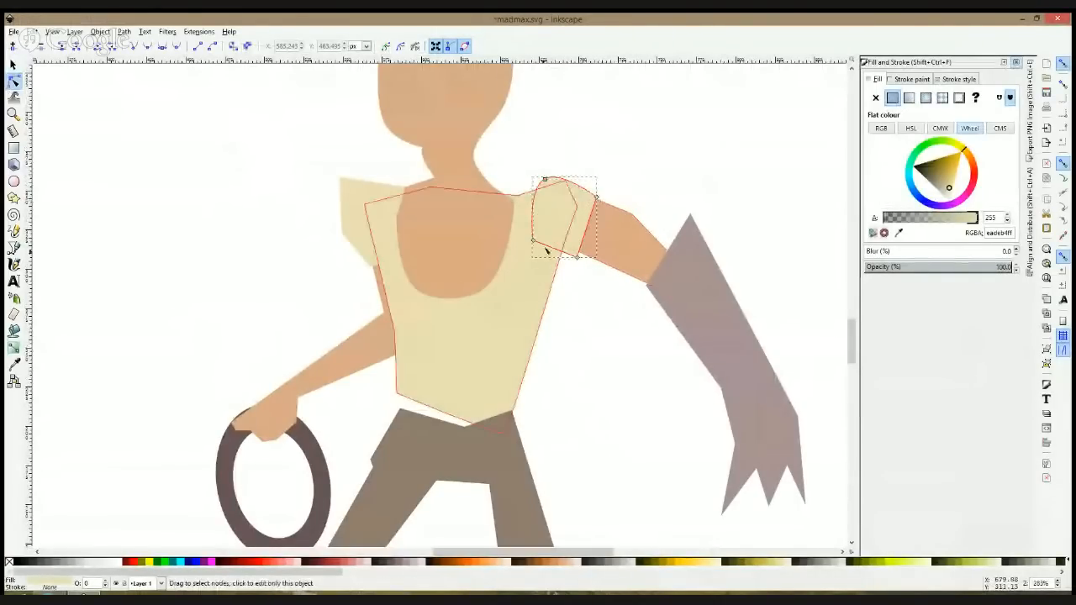
{"action": "left_click", "coordinate": [534, 241], "text": "ctrl"}
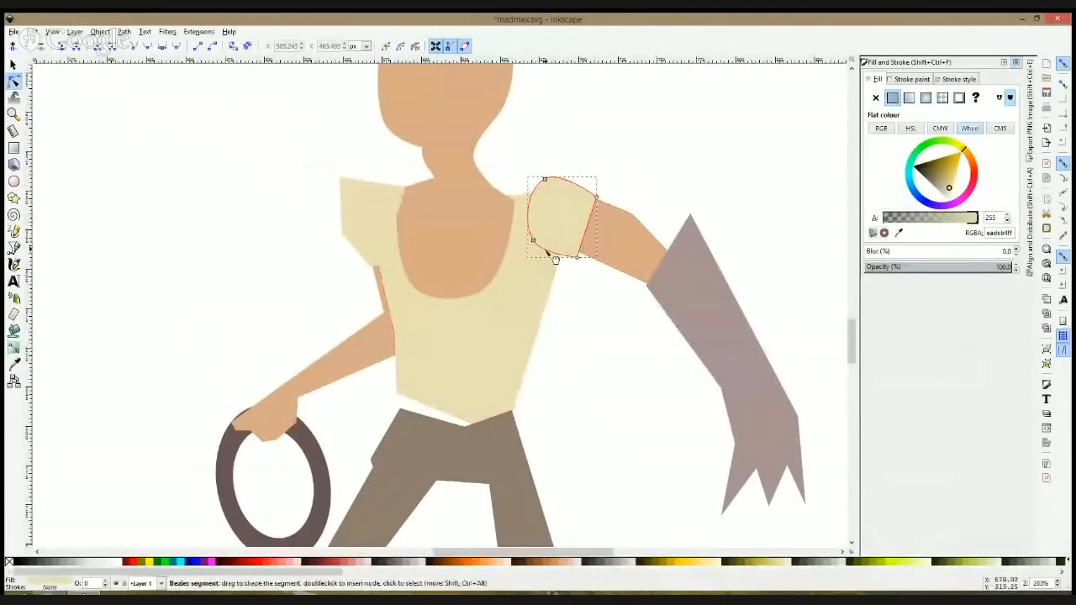
Step: Tighten the shoulder-cap sleeve's lower and upper nodes, and curve the gloved arm's outer edge, elbow end and underside
{"action": "left_click_drag", "start_coordinate": [552, 252], "coordinate": [538, 233]}
{"action": "left_click_drag", "start_coordinate": [545, 179], "coordinate": [551, 183]}
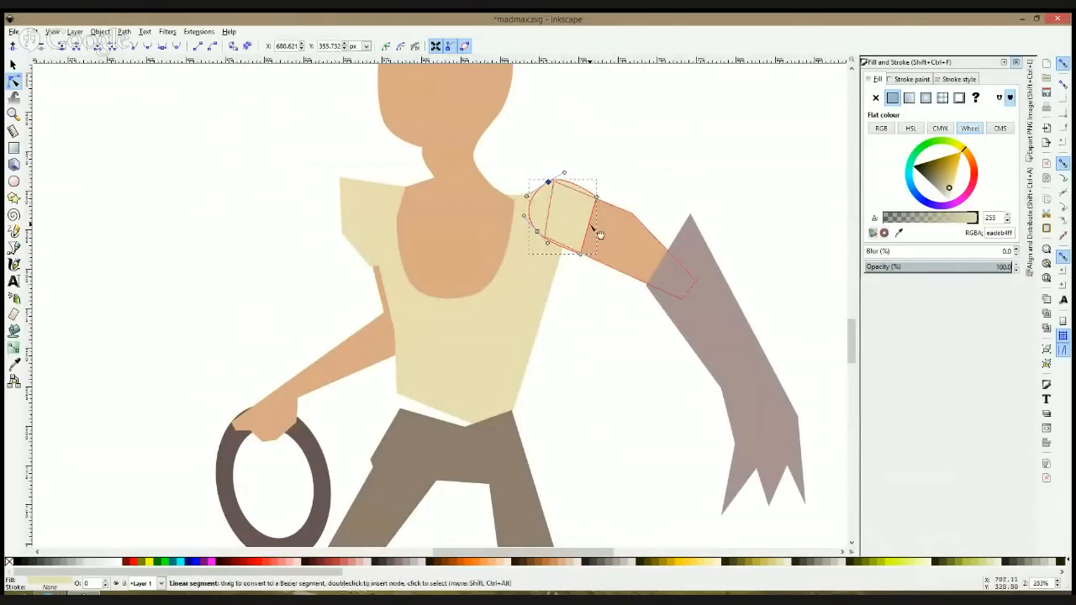
{"action": "left_click", "coordinate": [633, 217]}
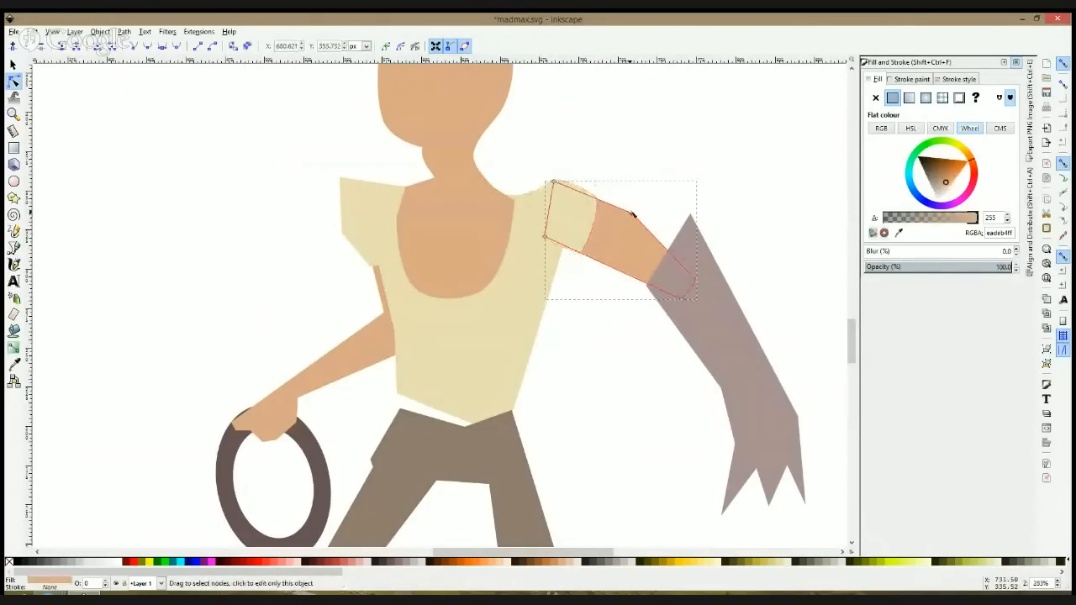
{"action": "left_click", "coordinate": [696, 282], "text": "ctrl"}
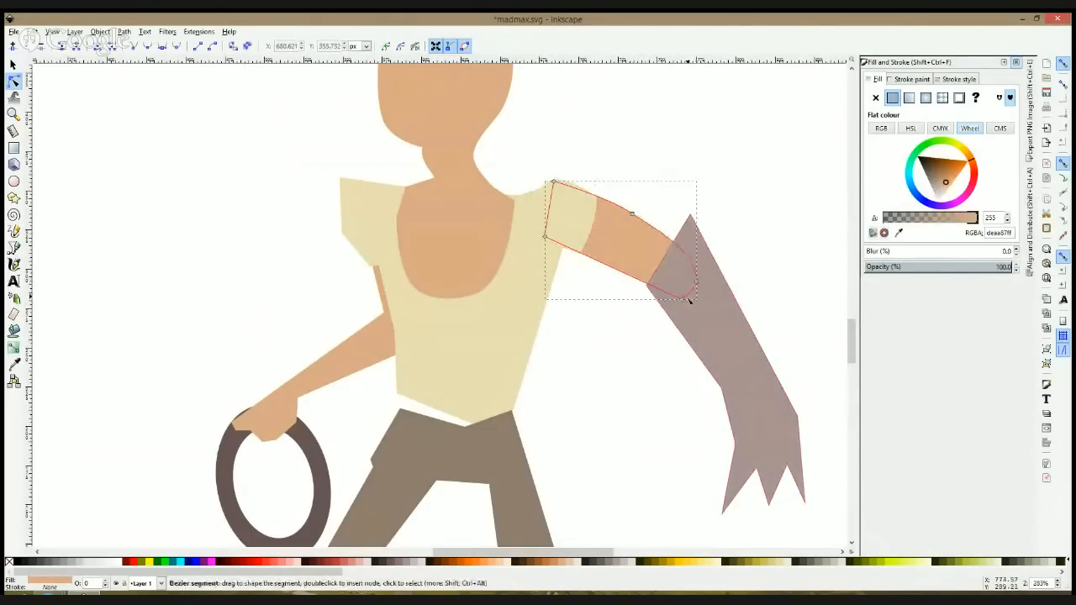
{"action": "left_click", "coordinate": [682, 299], "text": "ctrl"}
{"action": "left_click_drag", "start_coordinate": [629, 291], "coordinate": [623, 270]}
{"action": "key", "text": "s"}
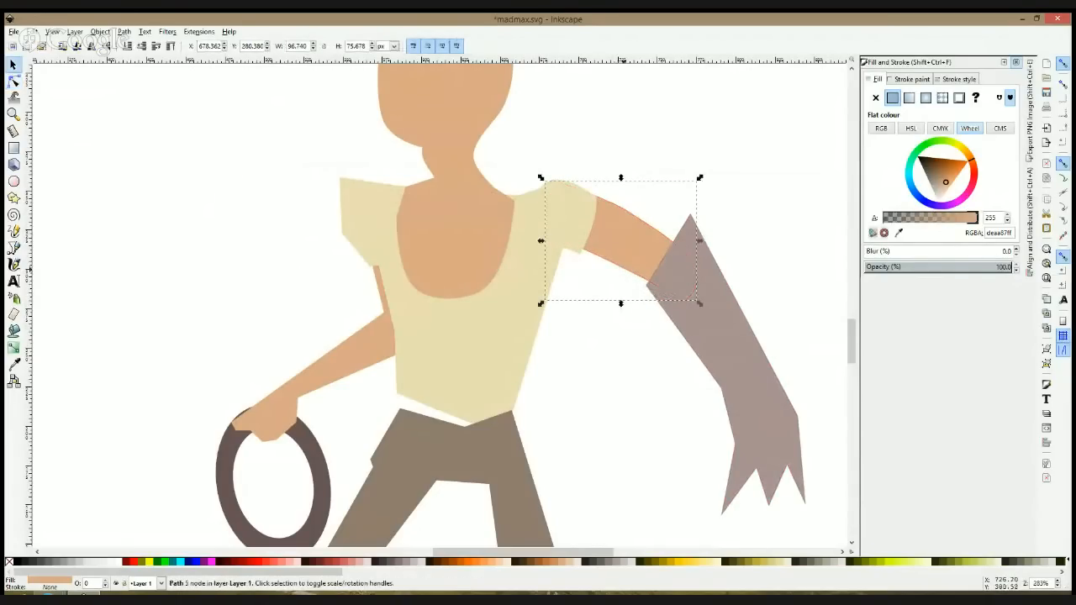
{"action": "left_click", "coordinate": [691, 323]}
{"action": "key", "text": "Delete"}
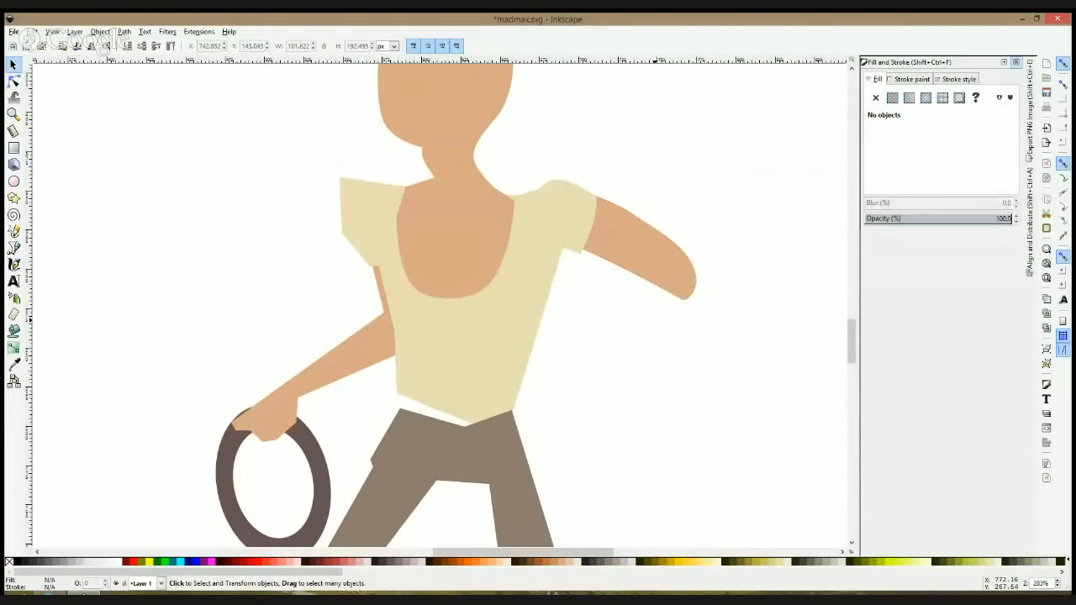
{"action": "key", "text": "ctrl+z"}
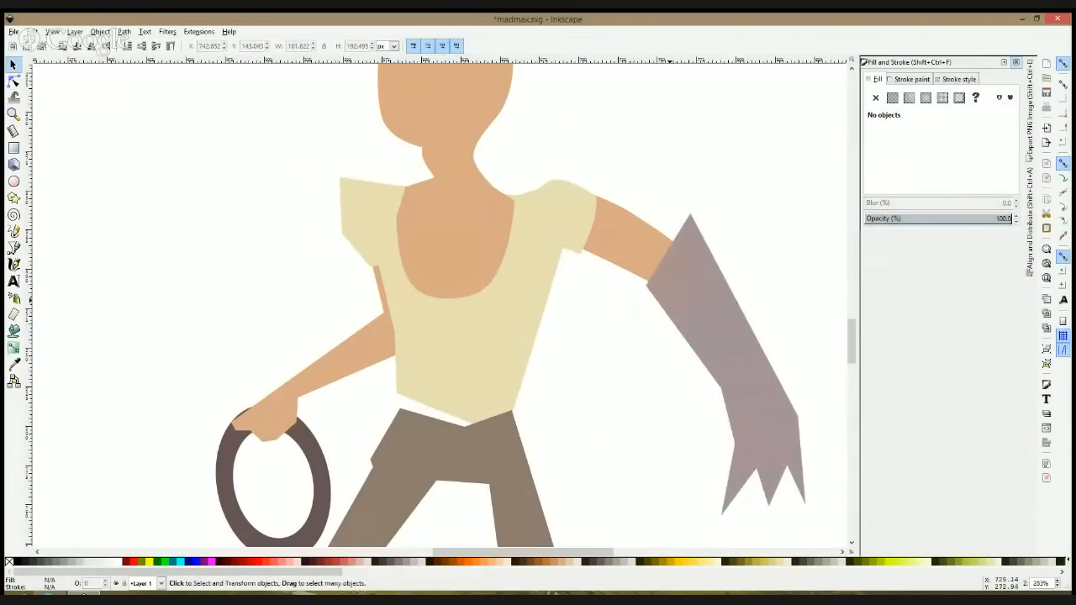
Step: Rotate the copied character's glove clockwise so the hand points to the hip, and align its cuff with the elbow
{"action": "left_click", "coordinate": [702, 324]}
{"action": "scroll", "coordinate": [705, 328], "scroll_direction": "down", "scroll_amount": 3}
{"action": "left_click", "coordinate": [713, 319]}
{"action": "left_click_drag", "start_coordinate": [743, 350], "coordinate": [630, 342]}
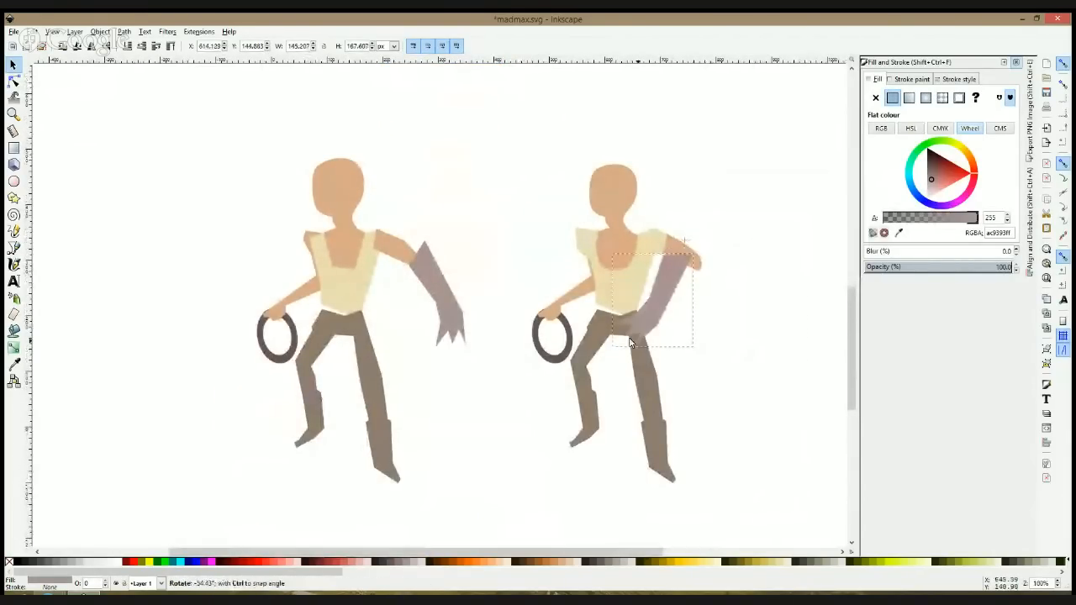
{"action": "left_click_drag", "start_coordinate": [663, 304], "coordinate": [685, 311]}
{"action": "left_click", "coordinate": [740, 257]}
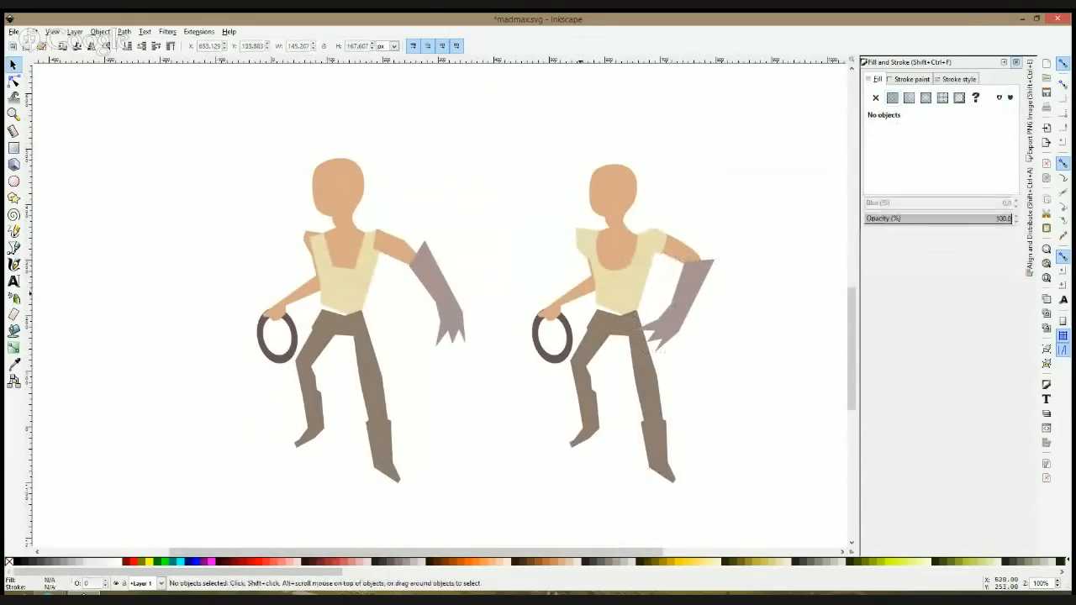
Step: Rotate the copied character's ring-holding arm together with the ring clockwise so the upper arm hangs nearly vertical
{"action": "left_click", "coordinate": [578, 291]}
{"action": "left_click", "coordinate": [568, 340], "text": "shift"}
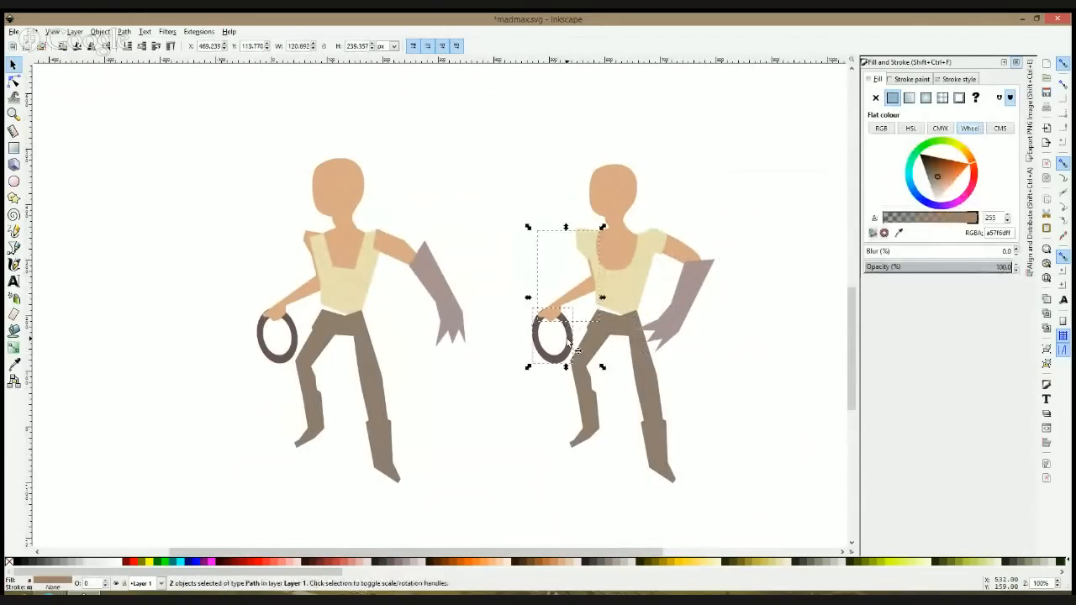
{"action": "left_click", "coordinate": [568, 340]}
{"action": "left_click_drag", "start_coordinate": [602, 368], "coordinate": [566, 372]}
{"action": "left_click", "coordinate": [492, 370]}
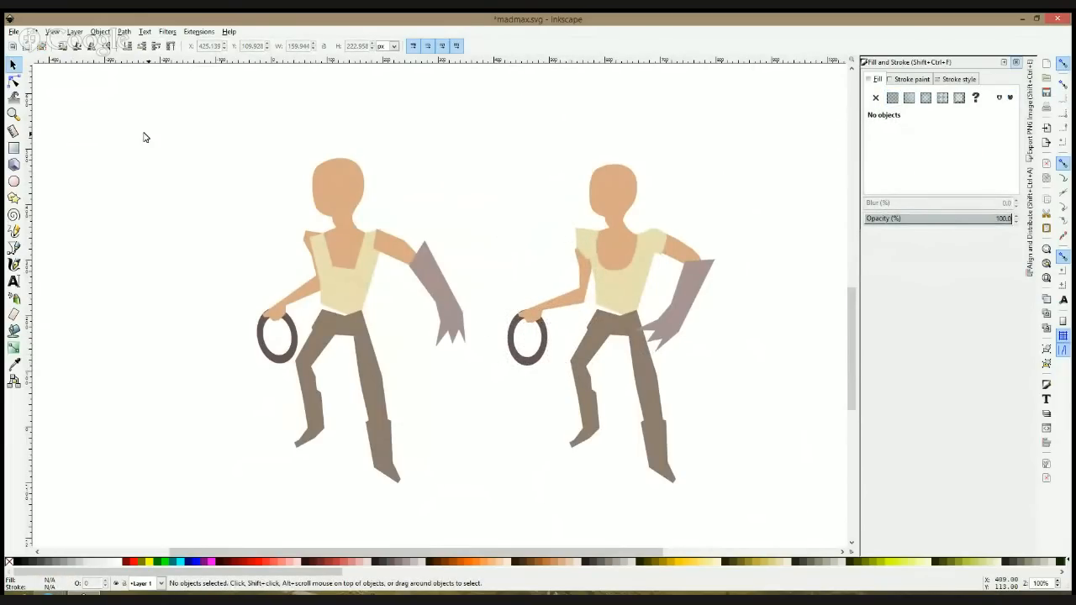
Step: Move the hand nodes of the ring-holding arm down beside the hip to straighten the arm, and place the ring under the hand
{"action": "left_click", "coordinate": [13, 82]}
{"action": "left_click", "coordinate": [533, 314]}
{"action": "left_click_drag", "start_coordinate": [491, 285], "coordinate": [567, 350]}
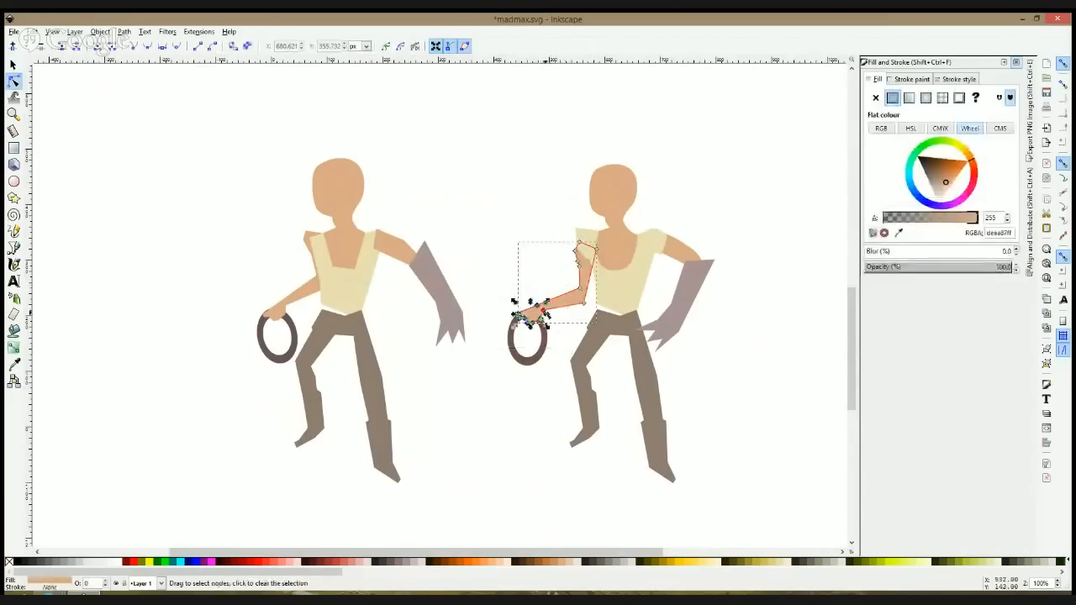
{"action": "mouse_move", "coordinate": [533, 308]}
{"action": "left_mouse_down"}
{"action": "mouse_move", "coordinate": [569, 348]}
{"action": "mouse_move", "coordinate": [557, 337]}
{"action": "mouse_move", "coordinate": [572, 373]}
{"action": "mouse_move", "coordinate": [565, 384]}
{"action": "left_mouse_up"}
{"action": "left_click", "coordinate": [516, 430]}
{"action": "key", "text": "s"}
{"action": "left_click", "coordinate": [564, 384]}
{"action": "left_click", "coordinate": [535, 425]}
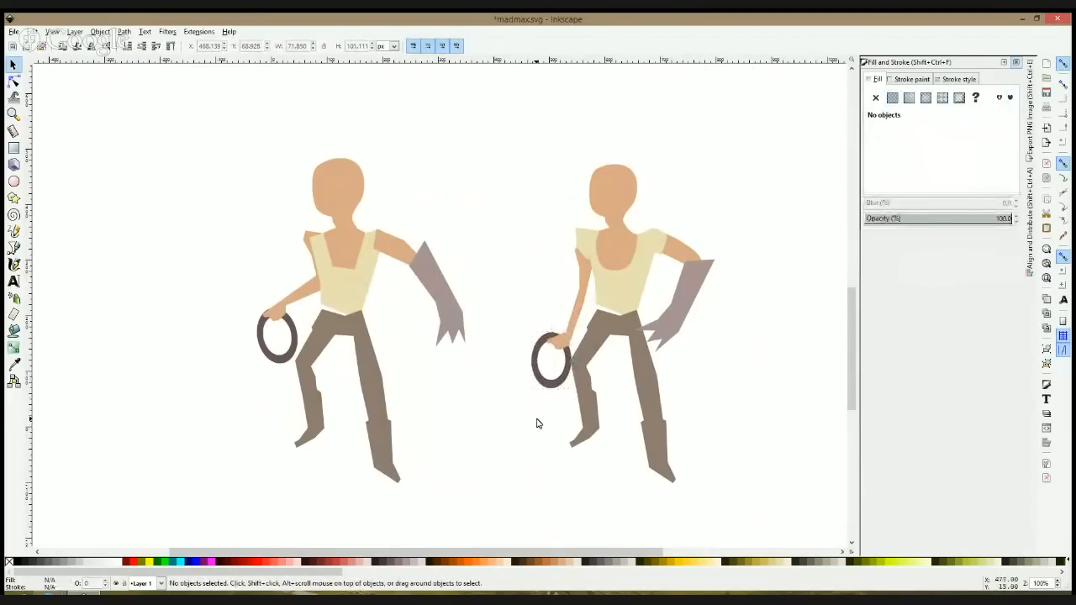
Step: Nudge the ring-holding arm slightly up and toward the torso, and shift the ring to match the hand
{"action": "left_click", "coordinate": [14, 80]}
{"action": "left_click", "coordinate": [582, 274]}
{"action": "key", "text": "s"}
{"action": "left_click_drag", "start_coordinate": [584, 276], "coordinate": [586, 264]}
{"action": "left_click_drag", "start_coordinate": [565, 373], "coordinate": [567, 363]}
{"action": "left_click", "coordinate": [723, 318]}
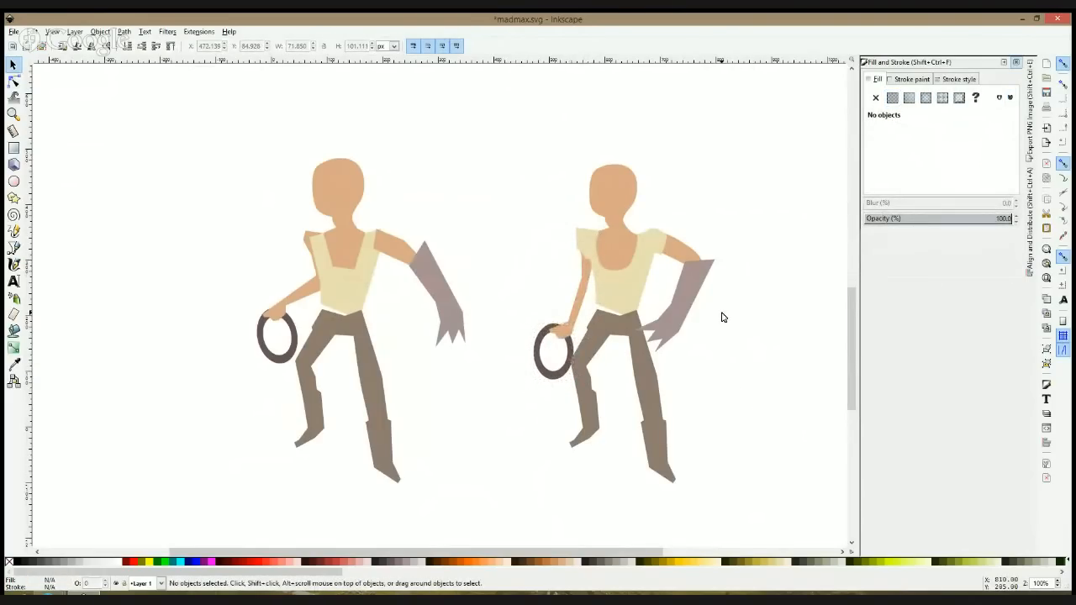
Step: Draw a circle about 24 px wide on the copied character's face and overlap it vertically with a duplicate
{"action": "left_click", "coordinate": [14, 247]}
{"action": "scroll", "coordinate": [616, 186], "scroll_direction": "up", "scroll_amount": 2}
{"action": "scroll", "coordinate": [616, 186], "scroll_direction": "up", "scroll_amount": 1}
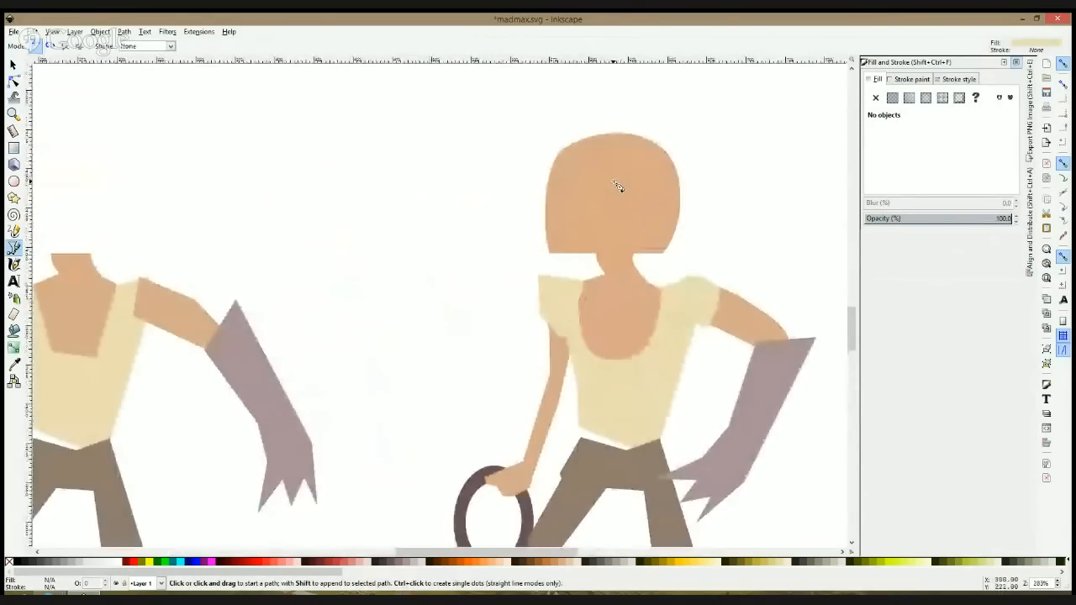
{"action": "left_click", "coordinate": [13, 180]}
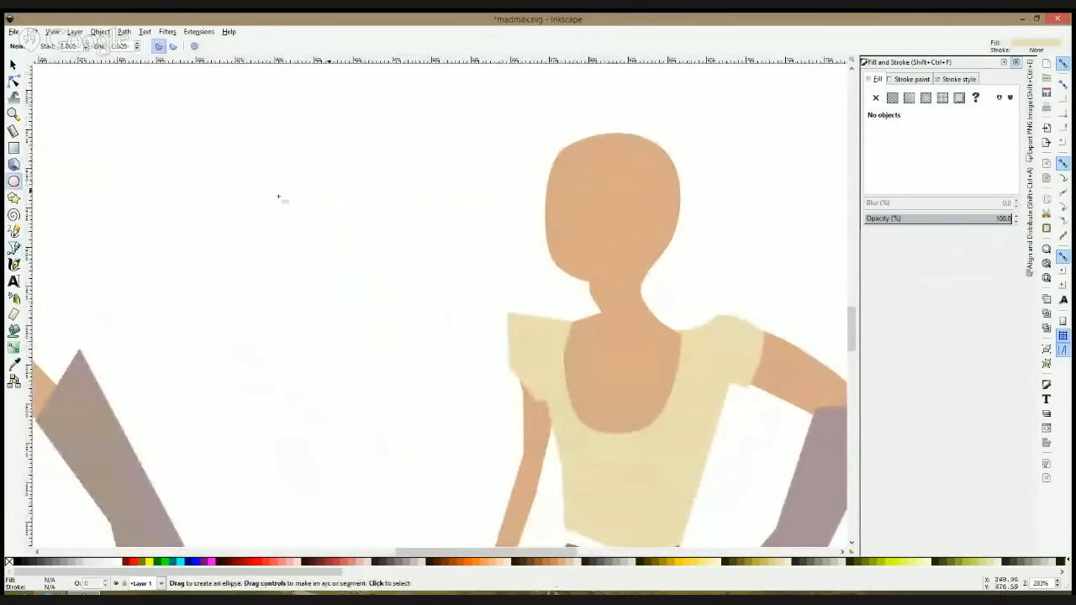
{"action": "left_click_drag", "start_coordinate": [593, 166], "coordinate": [613, 210]}
{"action": "key", "text": "space"}
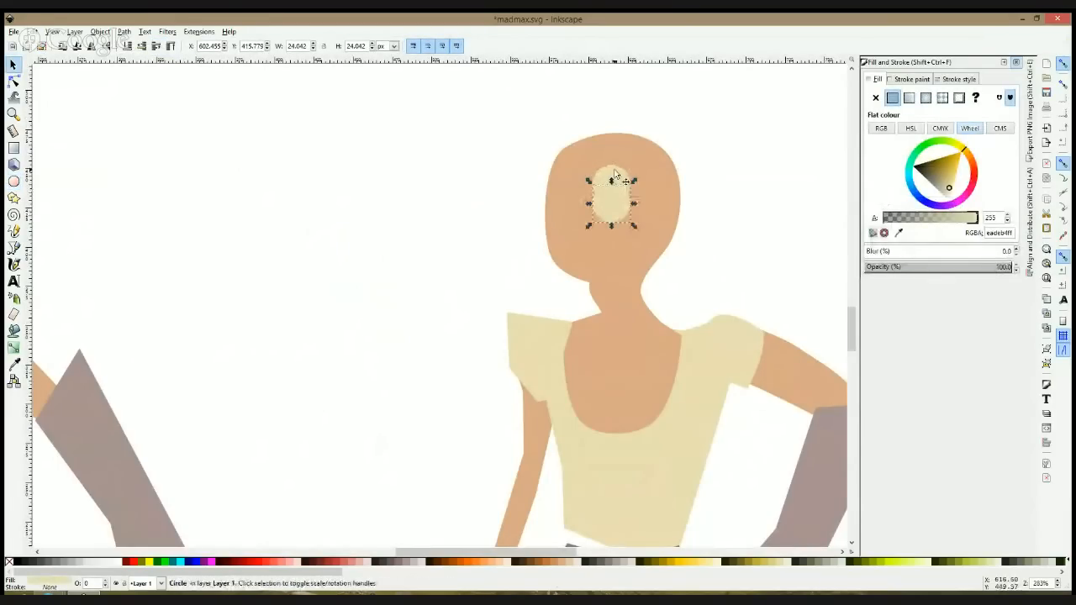
Step: In outline view, widen both circles into ellipses about 29 px wide and offset the upper one slightly sideways
{"action": "key", "text": "ctrl+KP_5"}
{"action": "left_click", "coordinate": [618, 166], "text": "shift"}
{"action": "left_click_drag", "start_coordinate": [631, 185], "coordinate": [647, 201]}
{"action": "left_click", "coordinate": [620, 197]}
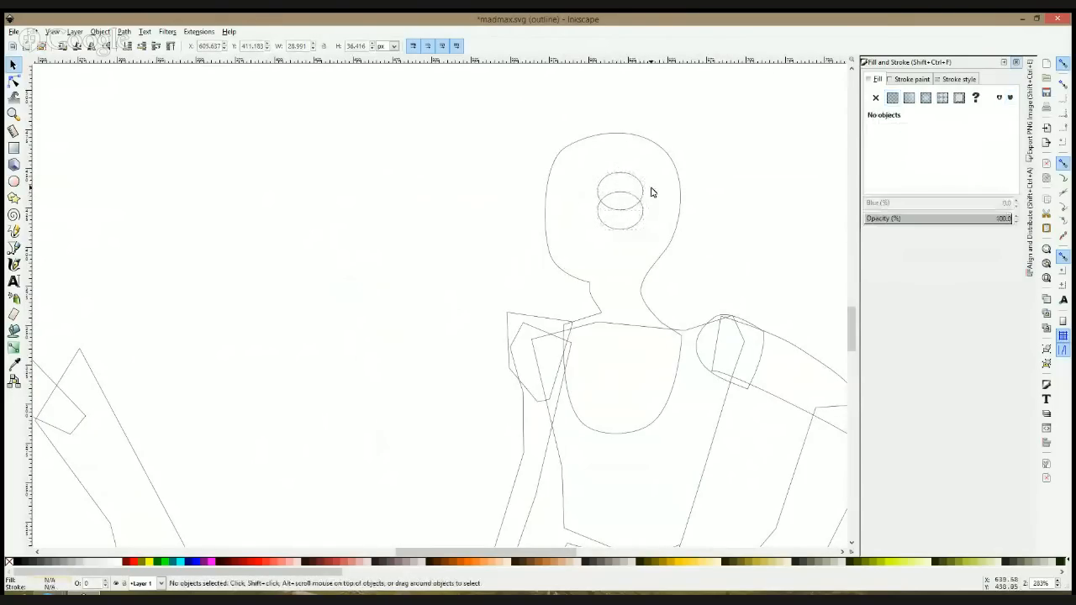
{"action": "left_click", "coordinate": [635, 195]}
Step: Intersect the two overlapping ellipses into an almond-shaped eye about 24 by 12 px and return to normal view
{"action": "left_click", "coordinate": [648, 206], "text": "shift"}
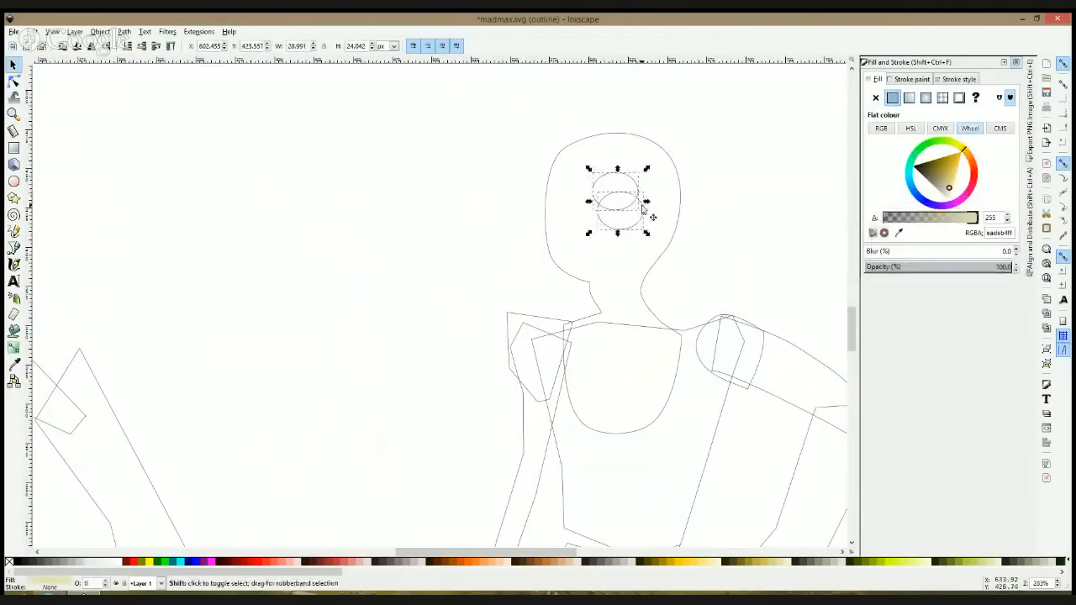
{"action": "left_click", "coordinate": [100, 32]}
{"action": "mouse_move", "coordinate": [123, 32]}
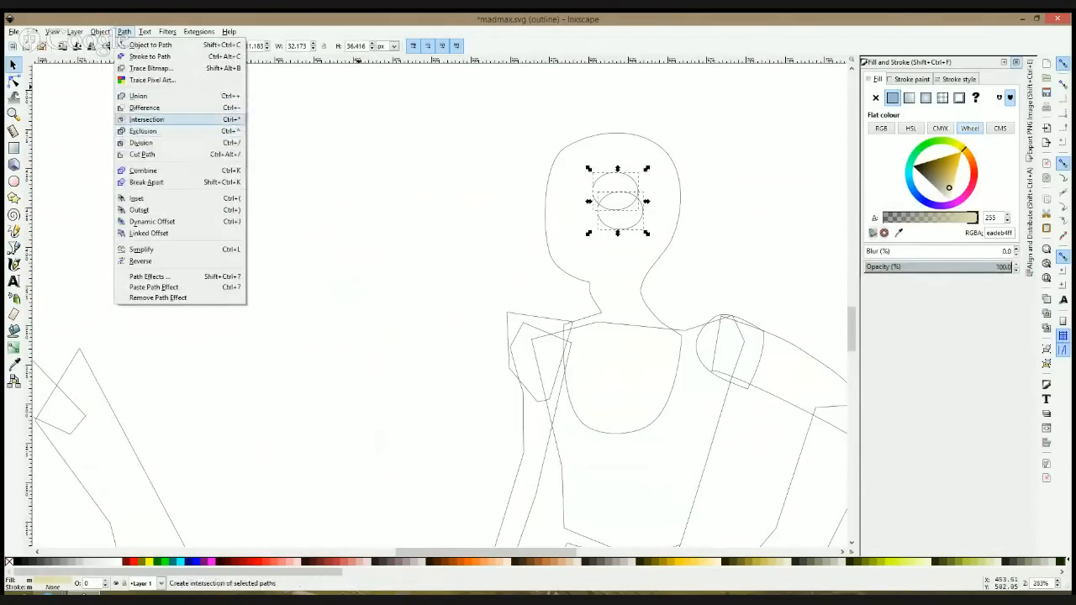
{"action": "left_click", "coordinate": [146, 119]}
{"action": "left_click", "coordinate": [334, 174]}
{"action": "key", "text": "ctrl+KP_5"}
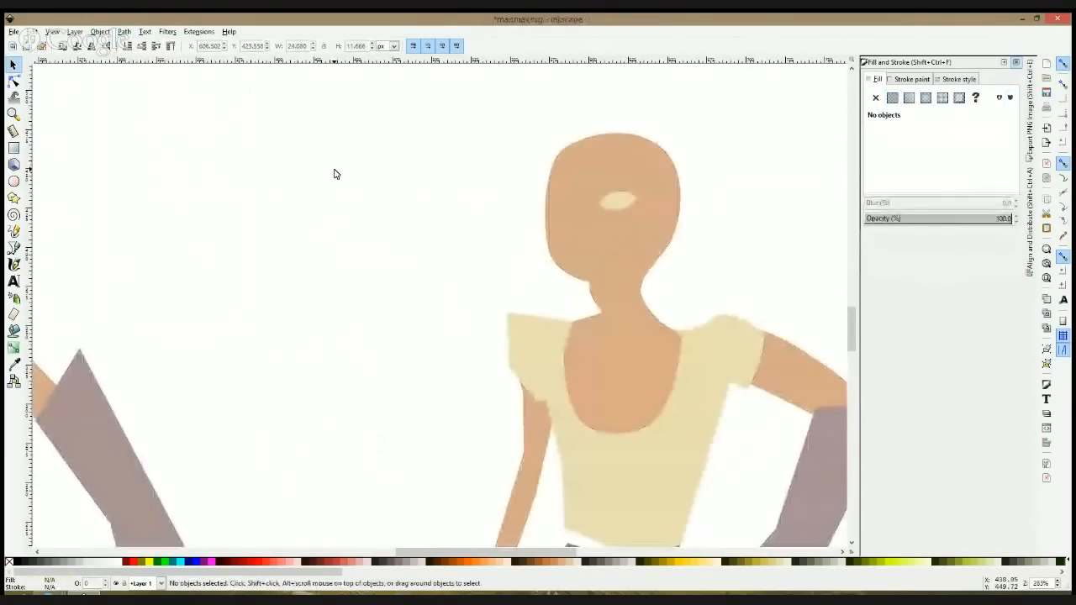
Step: Shift the eye slightly toward the front of the face and place a duplicate across the face's front edge
{"action": "left_click", "coordinate": [616, 204]}
{"action": "left_click", "coordinate": [612, 209]}
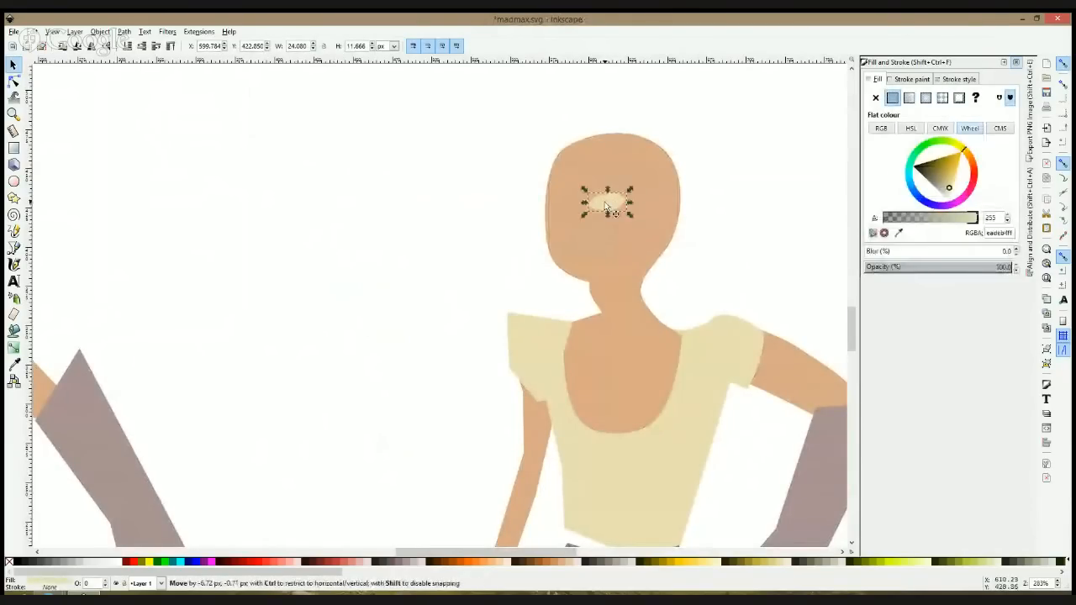
{"action": "key", "text": "ctrl+d"}
{"action": "left_click_drag", "start_coordinate": [606, 205], "coordinate": [542, 204]}
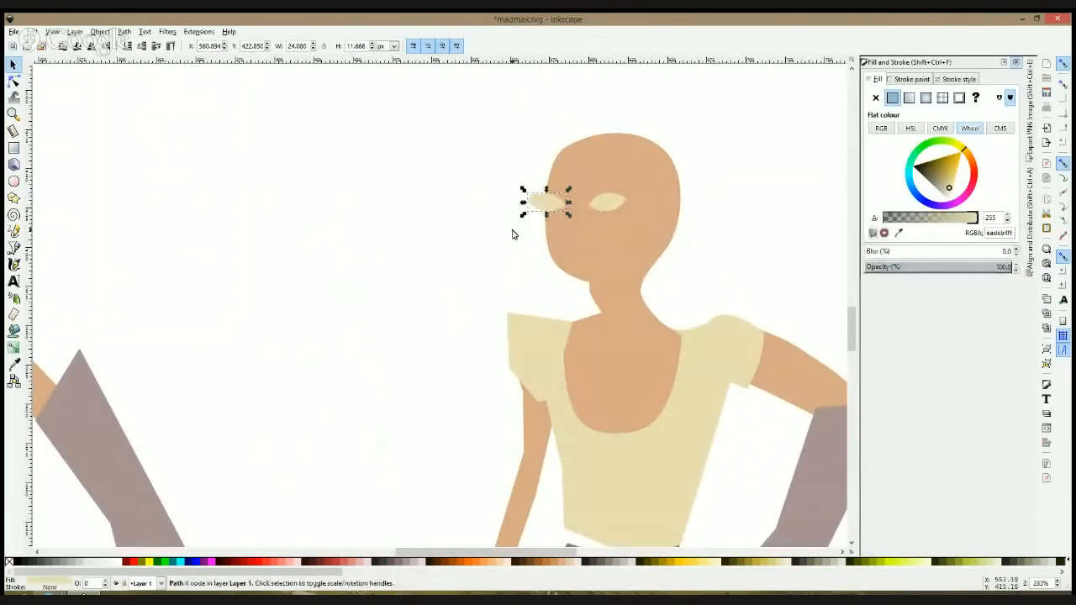
Step: Lower the duplicated eye slightly and rotate both eyes a little to tilt them on the face
{"action": "left_click_drag", "start_coordinate": [546, 205], "coordinate": [549, 213]}
{"action": "left_click", "coordinate": [547, 207]}
{"action": "left_click_drag", "start_coordinate": [525, 195], "coordinate": [533, 210]}
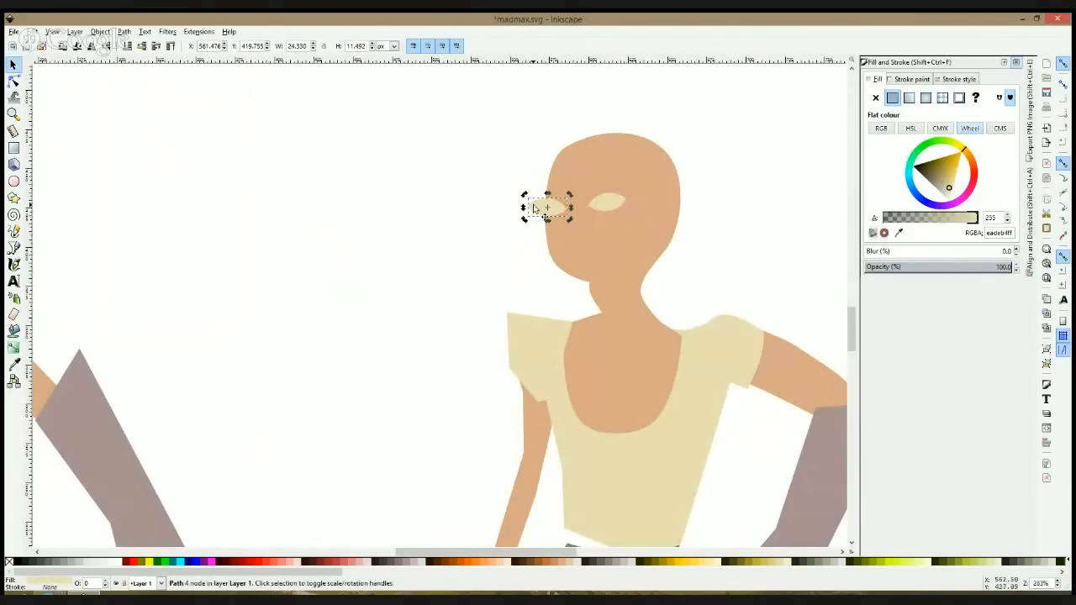
{"action": "left_click", "coordinate": [606, 202]}
{"action": "left_click", "coordinate": [607, 201]}
{"action": "left_click_drag", "start_coordinate": [632, 193], "coordinate": [626, 199]}
Step: Trim the overhanging eye to the face's edge by intersecting it with a duplicate of the head shape
{"action": "left_click", "coordinate": [559, 188]}
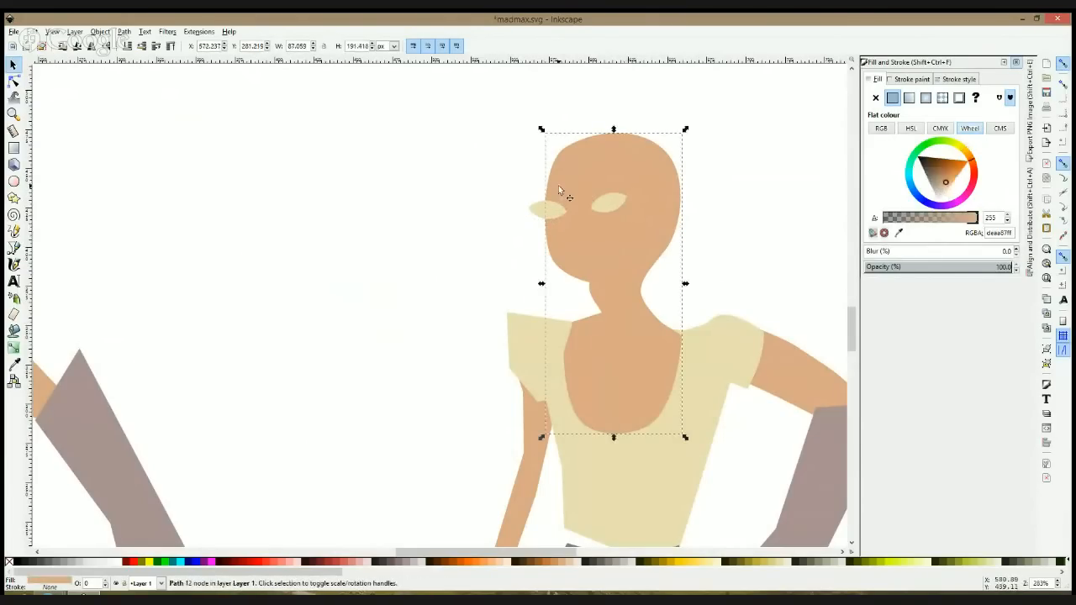
{"action": "key", "text": "Page_Up"}
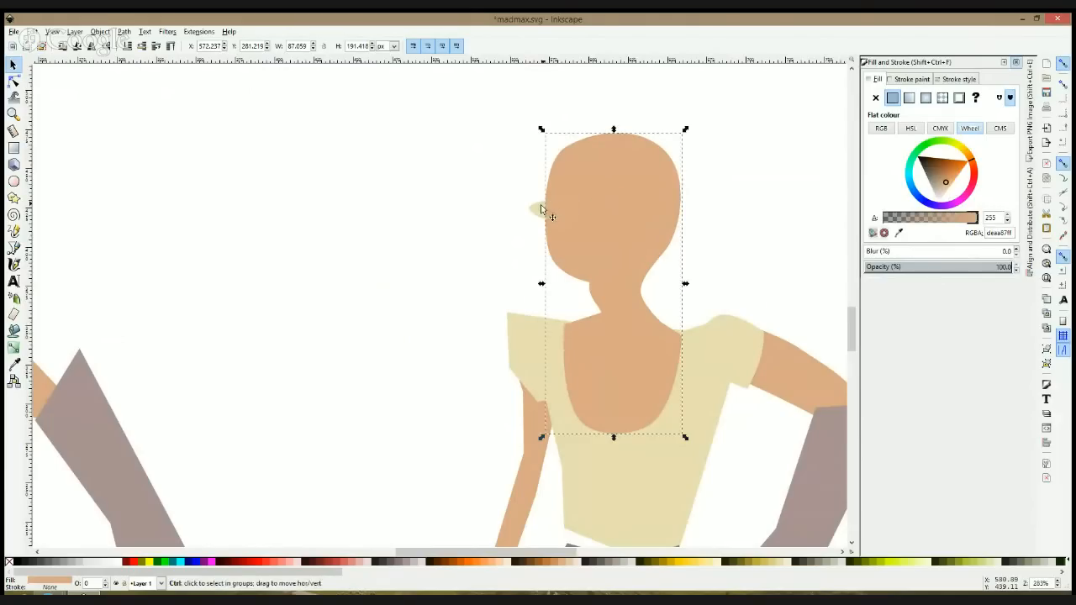
{"action": "left_click", "coordinate": [538, 211], "text": "shift"}
{"action": "key", "text": "ctrl+asterisk"}
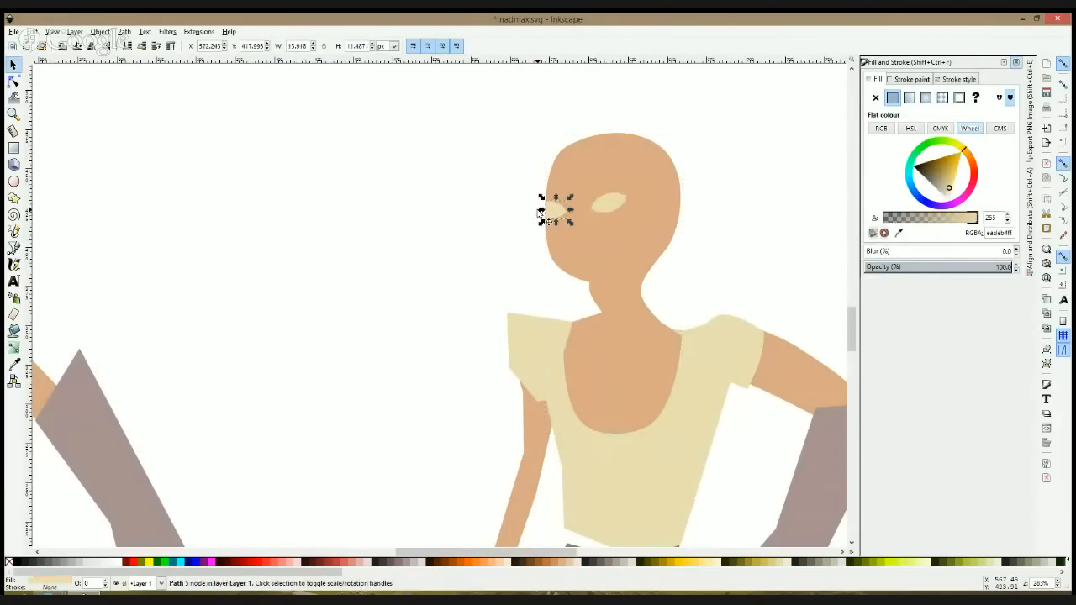
{"action": "left_click", "coordinate": [473, 224]}
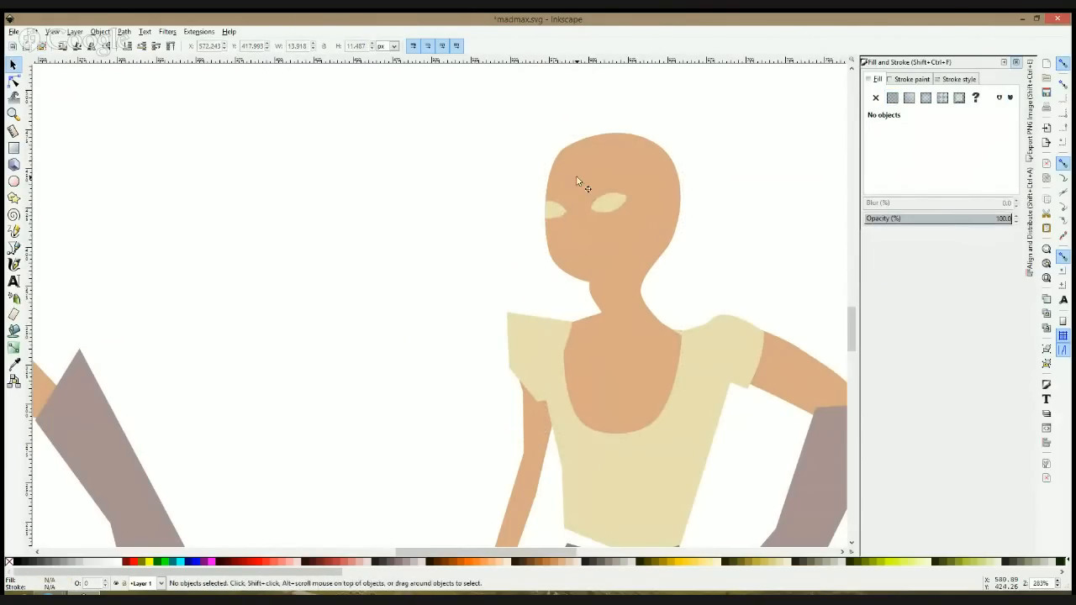
Step: Draw a small closed sliver below and between the eyes with the Bezier tool
{"action": "left_click", "coordinate": [562, 207]}
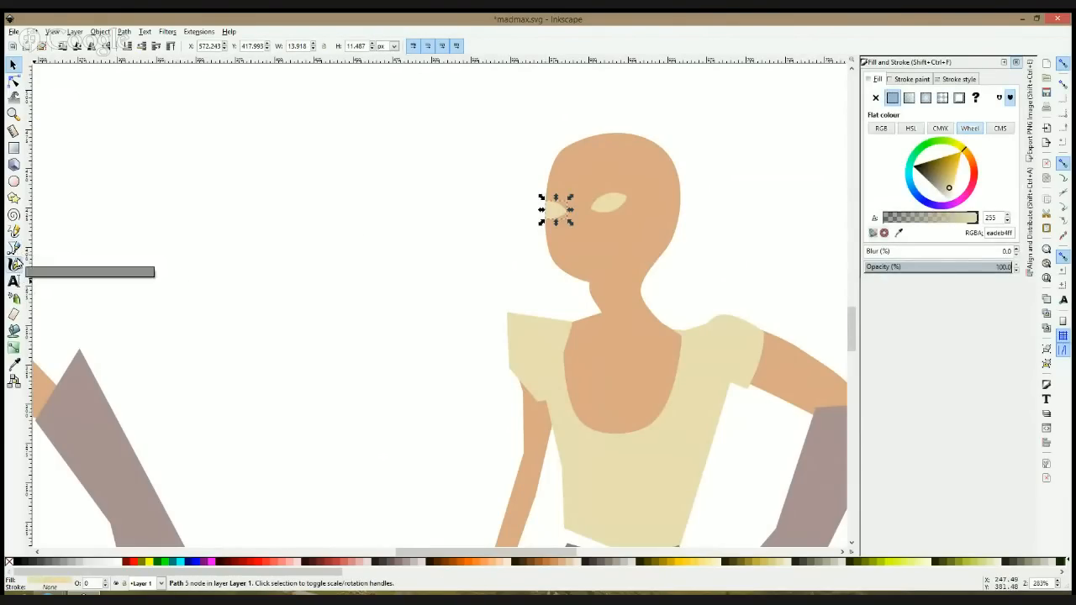
{"action": "left_click", "coordinate": [13, 248]}
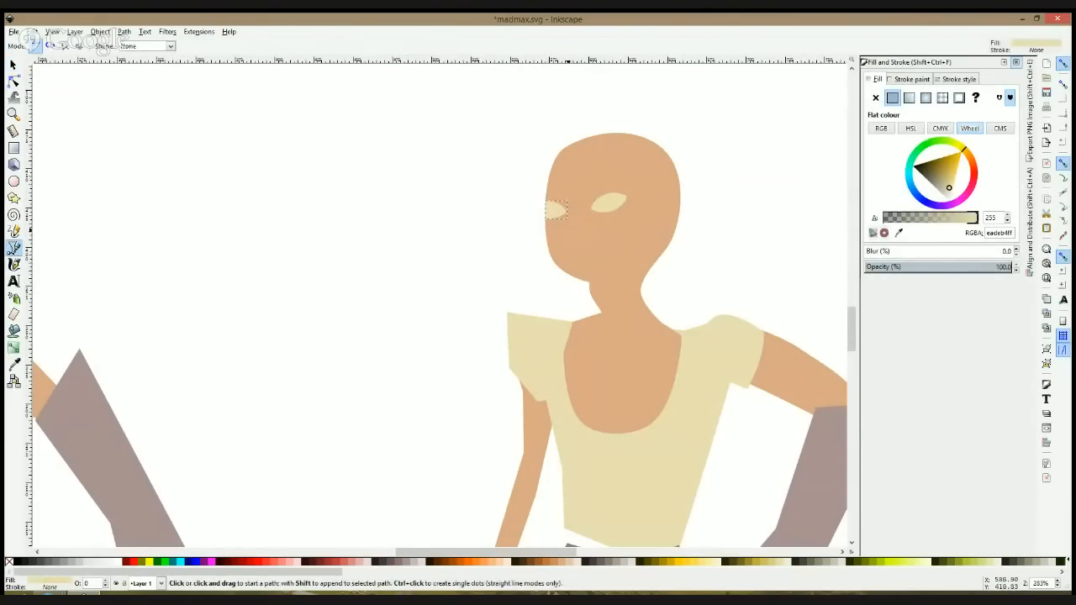
{"action": "left_click", "coordinate": [569, 229]}
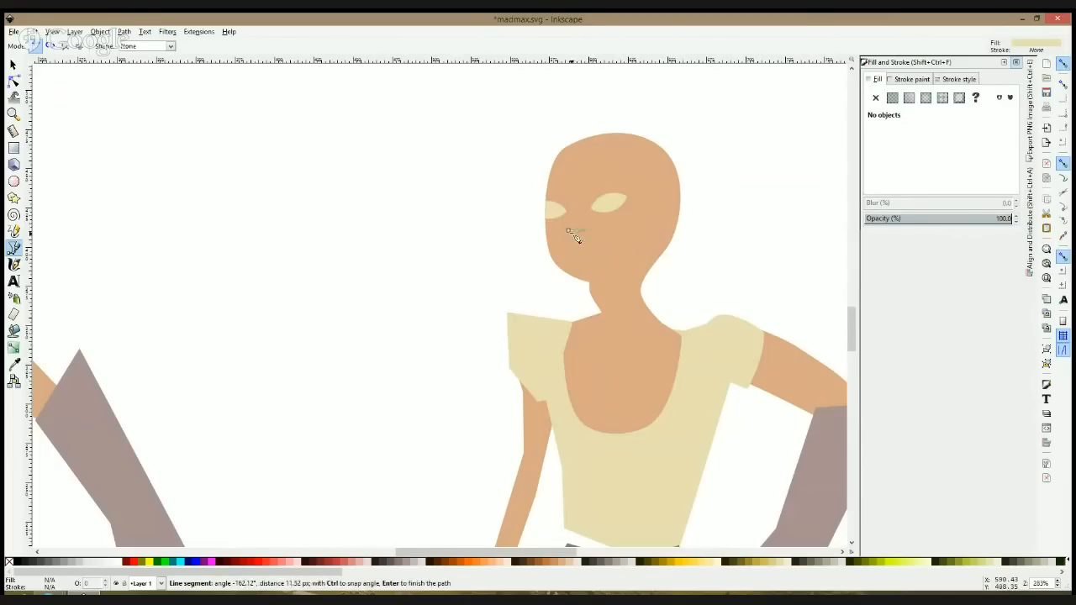
{"action": "left_click", "coordinate": [544, 279]}
Step: Fill the facial sliver with the skin colour sampled from the head, darkened to a1775aff
{"action": "key", "text": "d"}
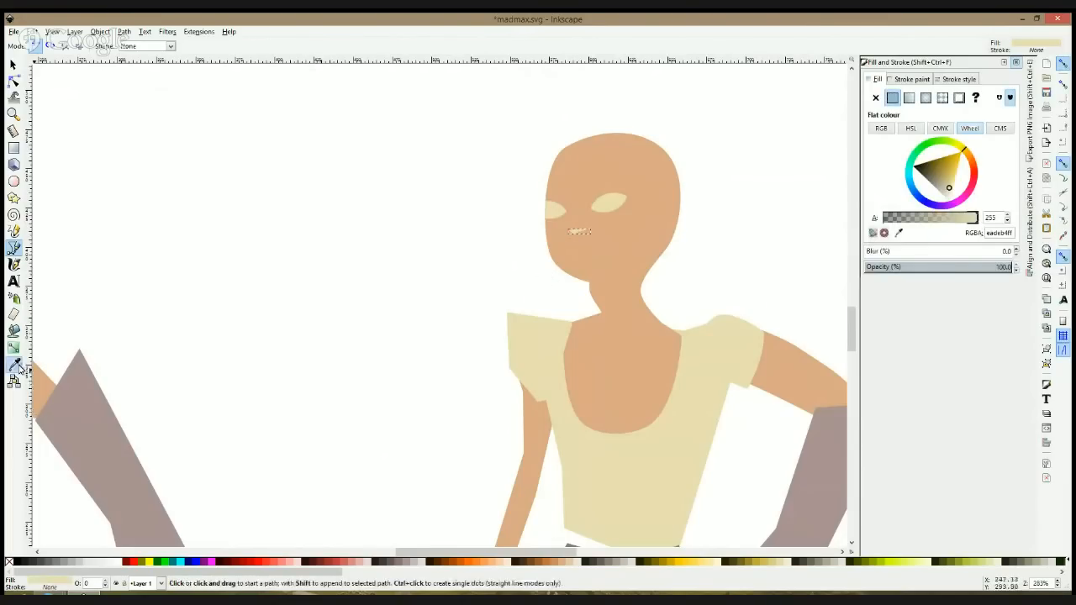
{"action": "left_click", "coordinate": [580, 166]}
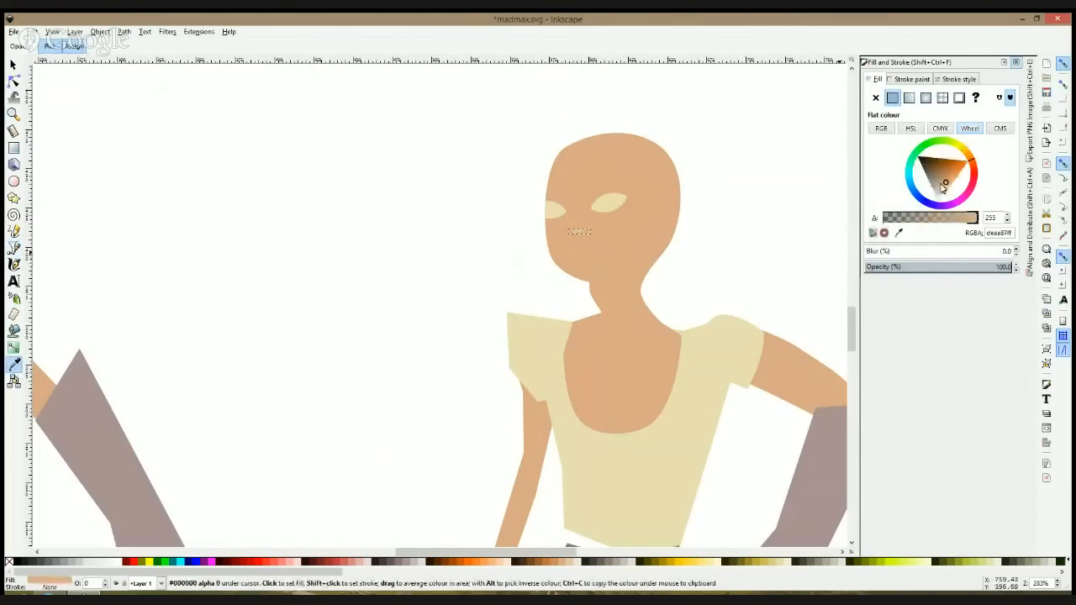
{"action": "left_click", "coordinate": [940, 177]}
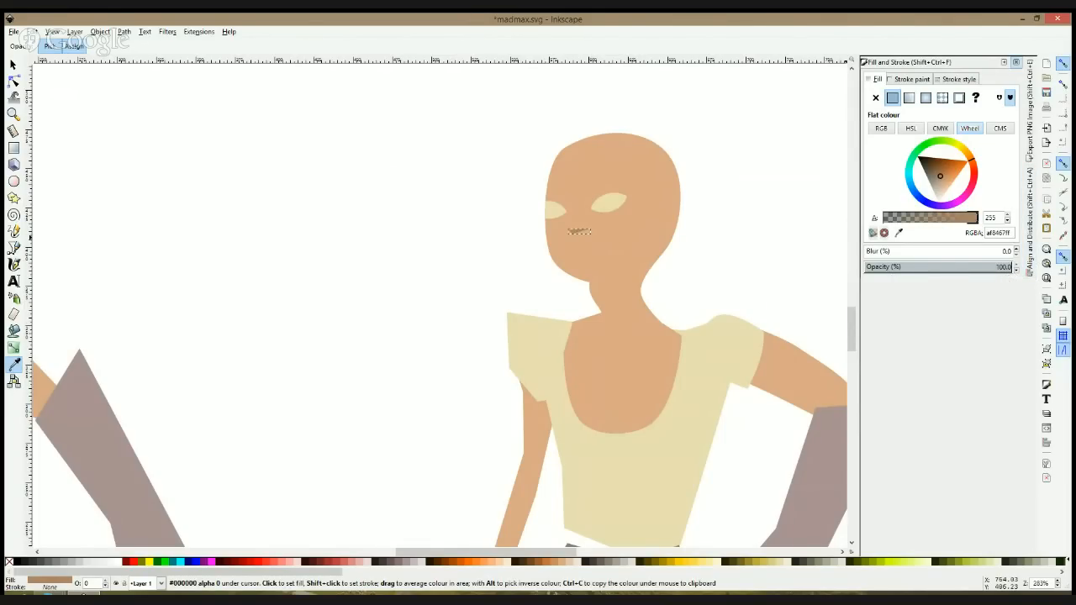
{"action": "left_click_drag", "start_coordinate": [1002, 277], "coordinate": [1003, 419]}
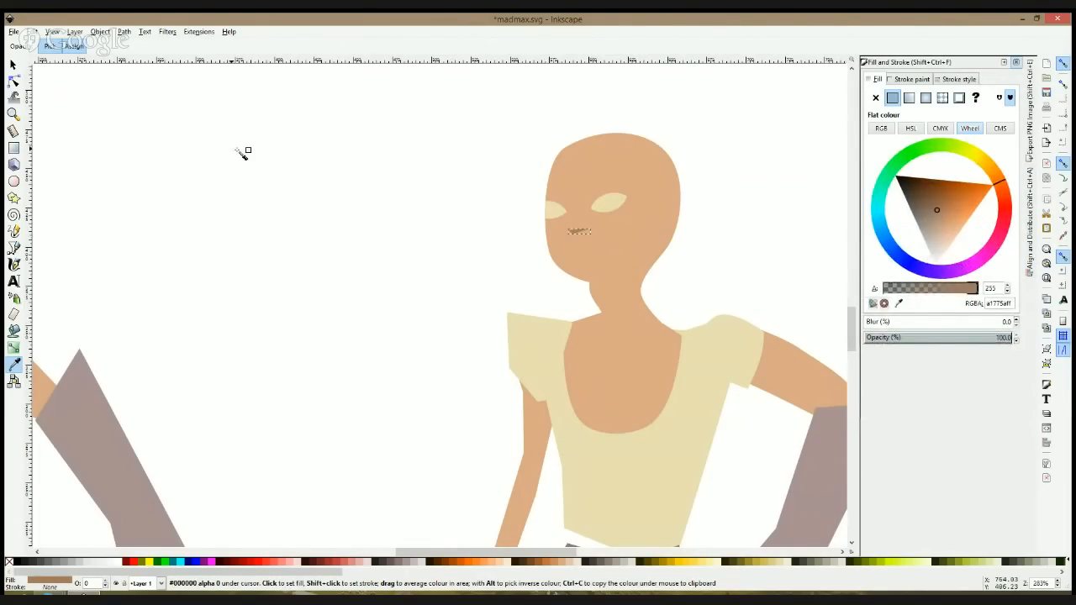
{"action": "key", "text": "n"}
{"action": "left_click", "coordinate": [412, 263]}
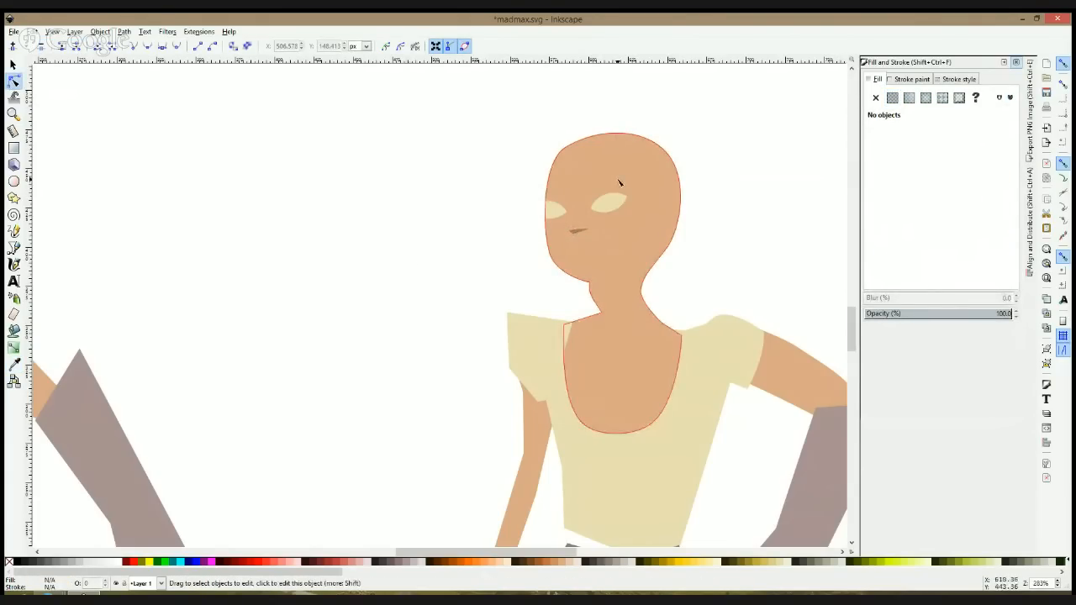
{"action": "left_click", "coordinate": [14, 249]}
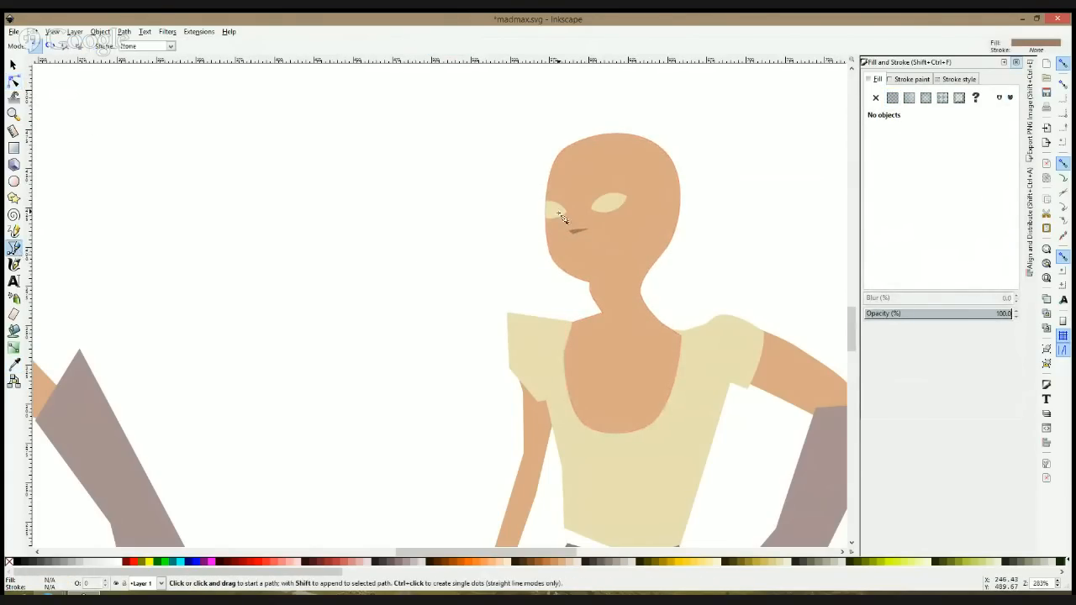
{"action": "left_click", "coordinate": [589, 205]}
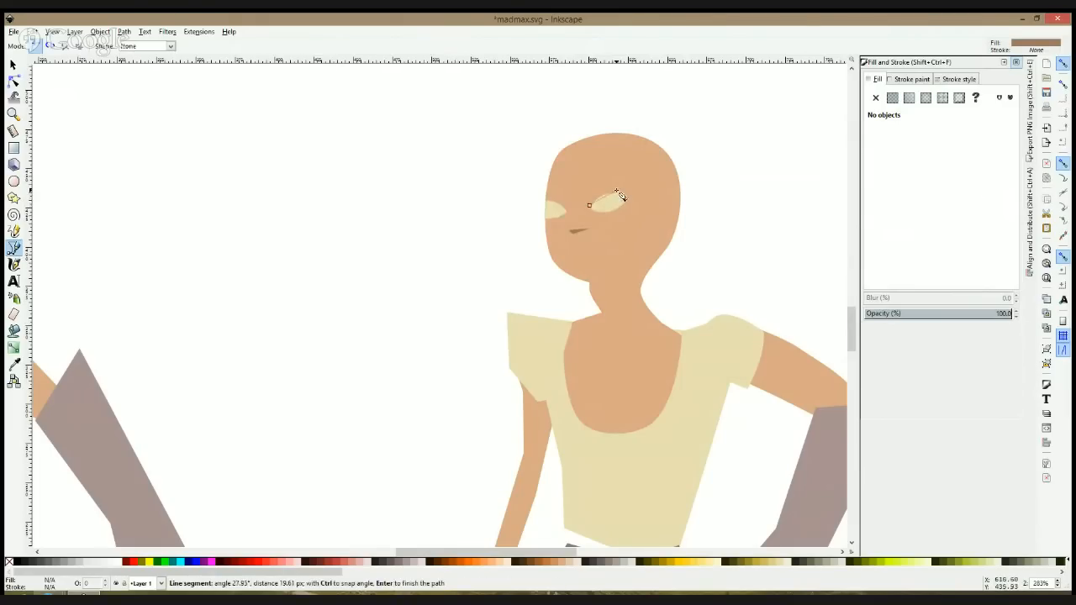
{"action": "key", "text": "space"}
{"action": "left_click", "coordinate": [617, 200]}
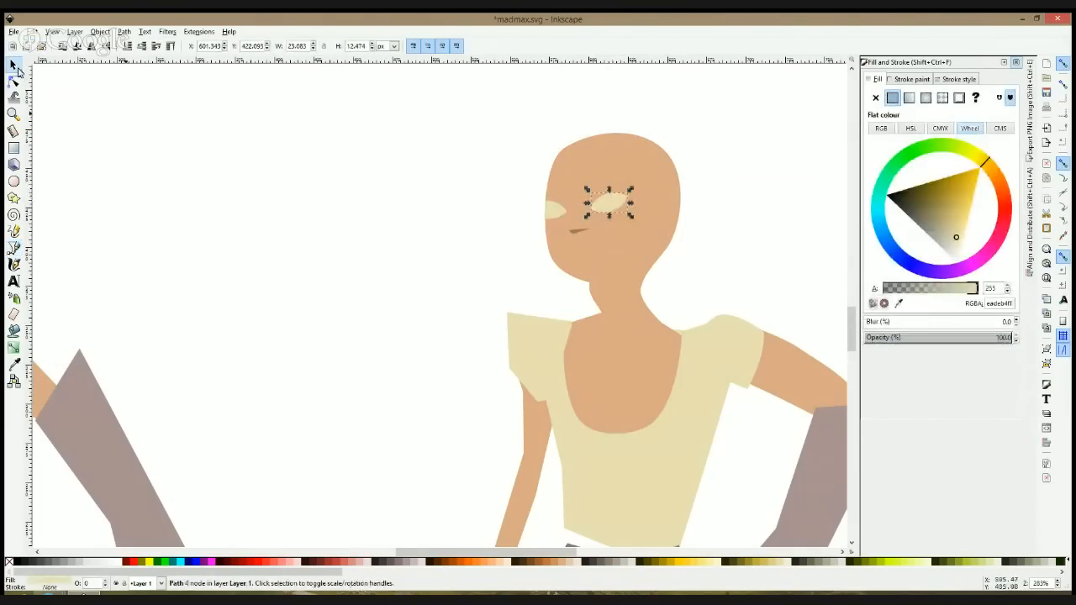
{"action": "left_click", "coordinate": [14, 81]}
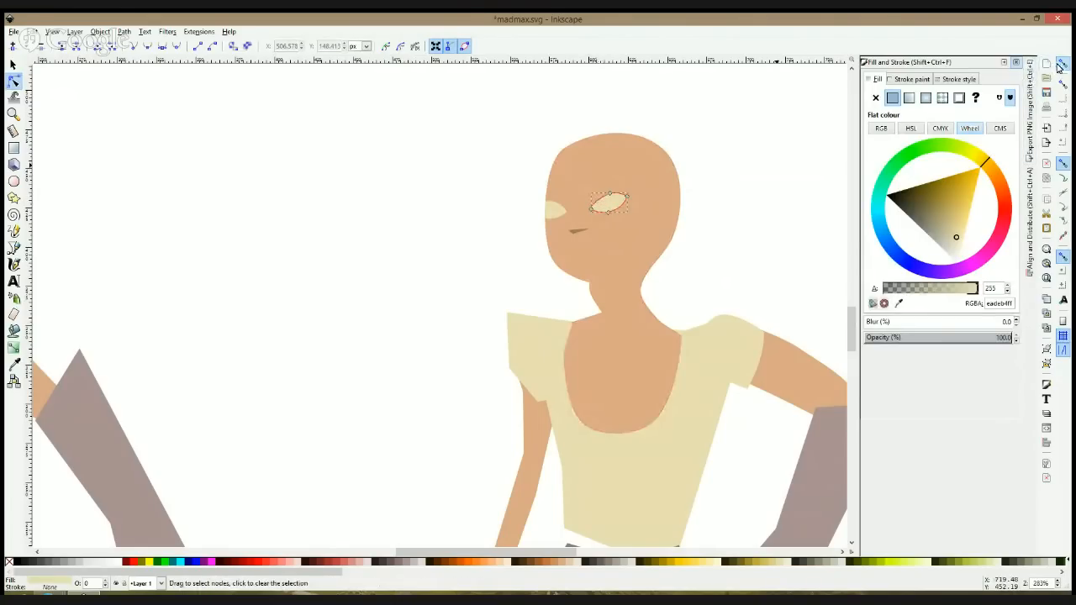
{"action": "key", "text": "s"}
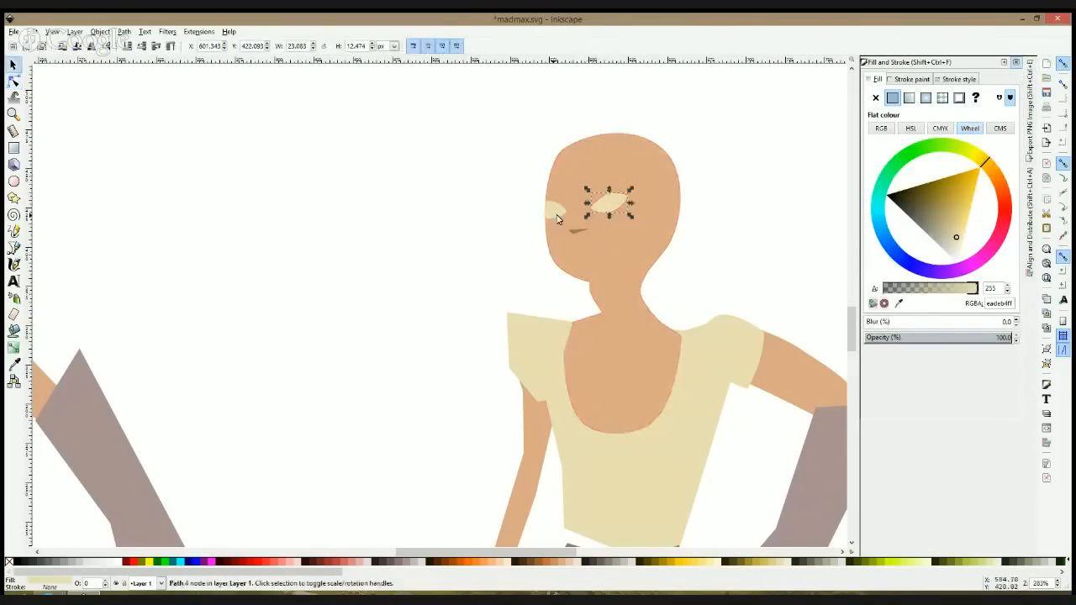
{"action": "left_click", "coordinate": [495, 227]}
{"action": "left_click", "coordinate": [13, 80]}
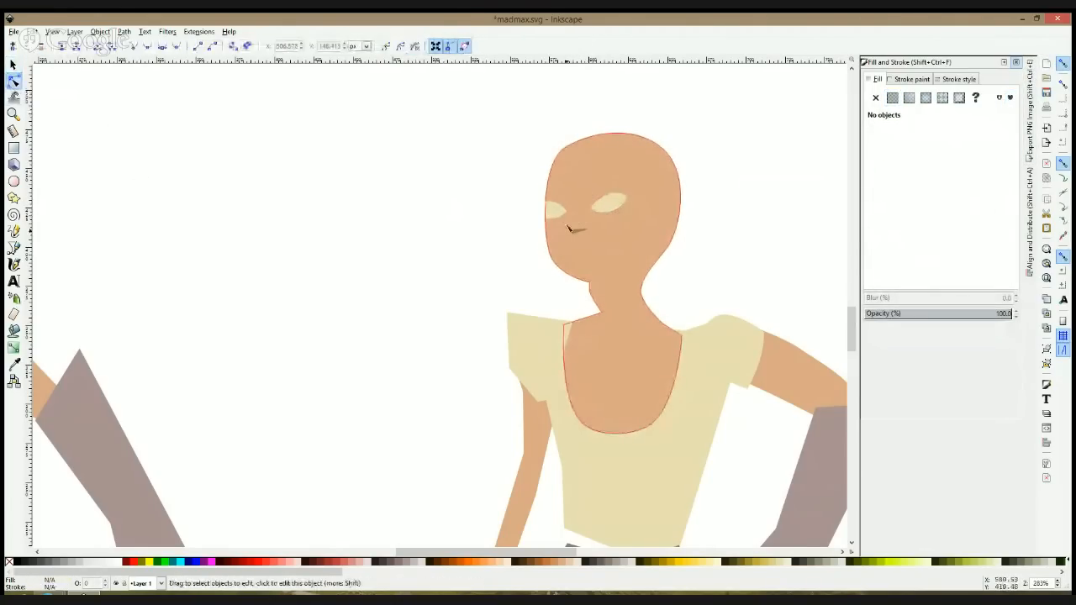
Step: Delete the trimmed eye at the face's edge and scale the remaining eye down to about 19.8 by 10.7 px
{"action": "left_click", "coordinate": [555, 210]}
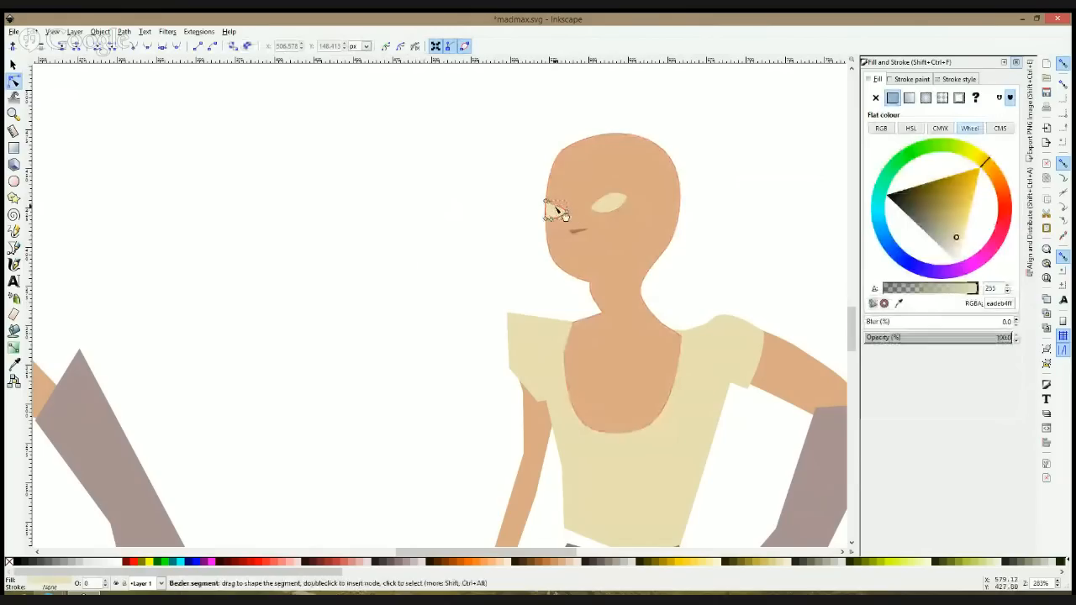
{"action": "key", "text": "s"}
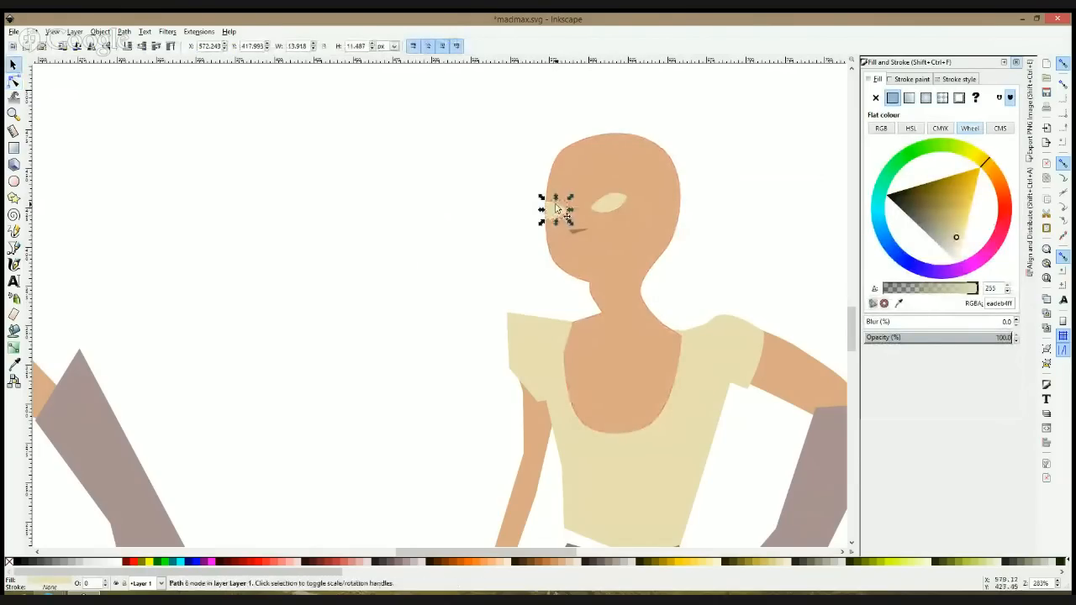
{"action": "key", "text": "Delete"}
{"action": "scroll", "coordinate": [554, 209], "scroll_direction": "down", "scroll_amount": 5}
{"action": "scroll", "coordinate": [619, 134], "scroll_direction": "up", "scroll_amount": 4}
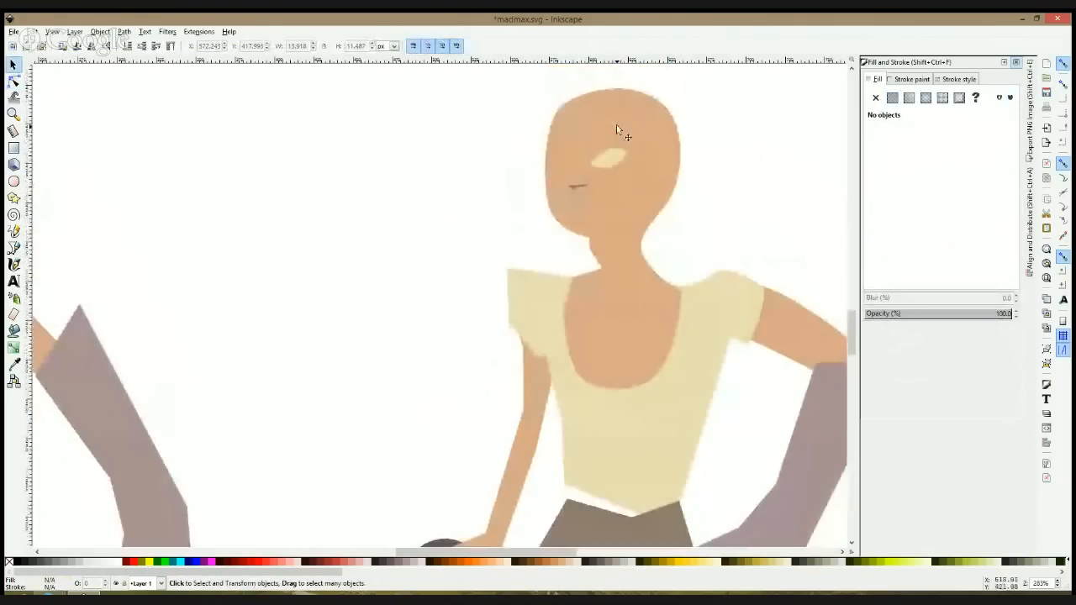
{"action": "left_click", "coordinate": [618, 157]}
{"action": "mouse_move", "coordinate": [618, 157]}
{"action": "left_mouse_down"}
{"action": "mouse_move", "coordinate": [640, 157]}
{"action": "mouse_move", "coordinate": [607, 145]}
{"action": "mouse_move", "coordinate": [620, 147]}
{"action": "mouse_move", "coordinate": [611, 160]}
{"action": "mouse_move", "coordinate": [628, 144]}
{"action": "left_mouse_up"}
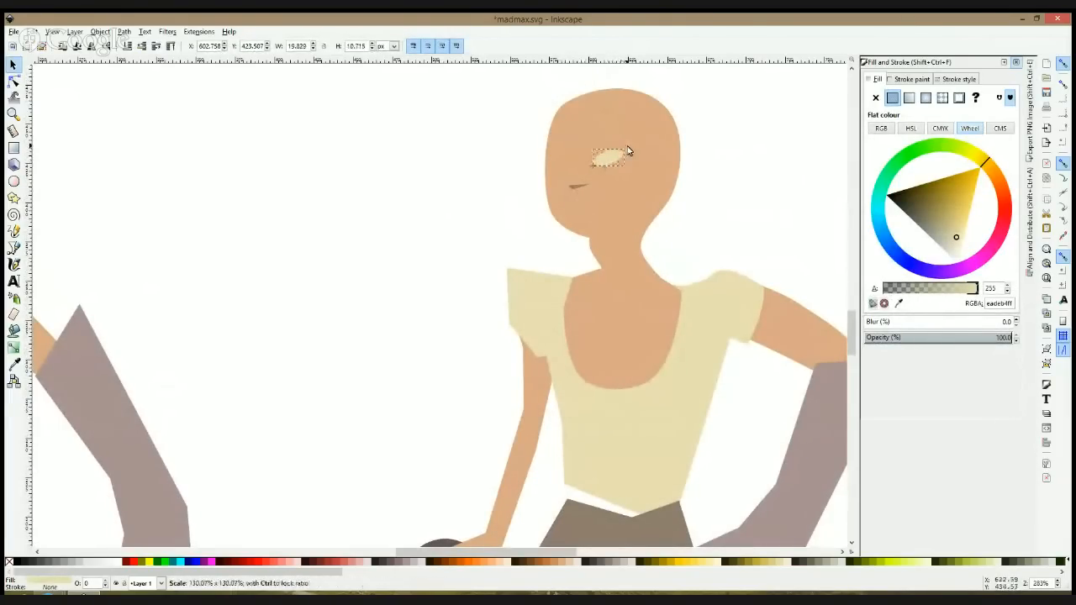
Step: Duplicate the eye, mirror the copy horizontally over the opposite face edge, and slightly adjust the placement of both eyes
{"action": "key", "text": "ctrl+d"}
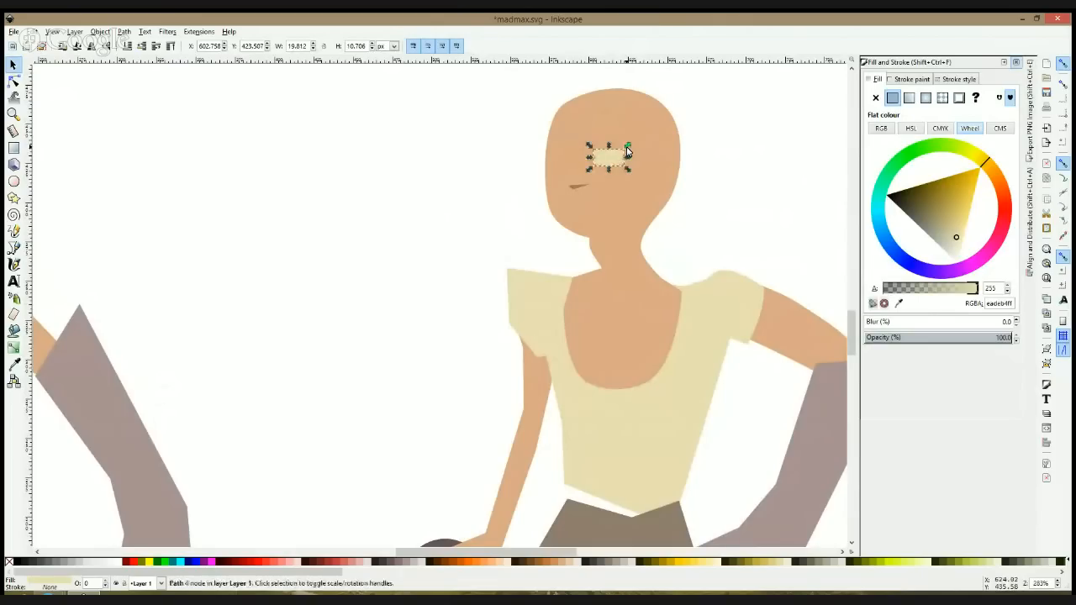
{"action": "left_click_drag", "start_coordinate": [613, 152], "coordinate": [558, 155]}
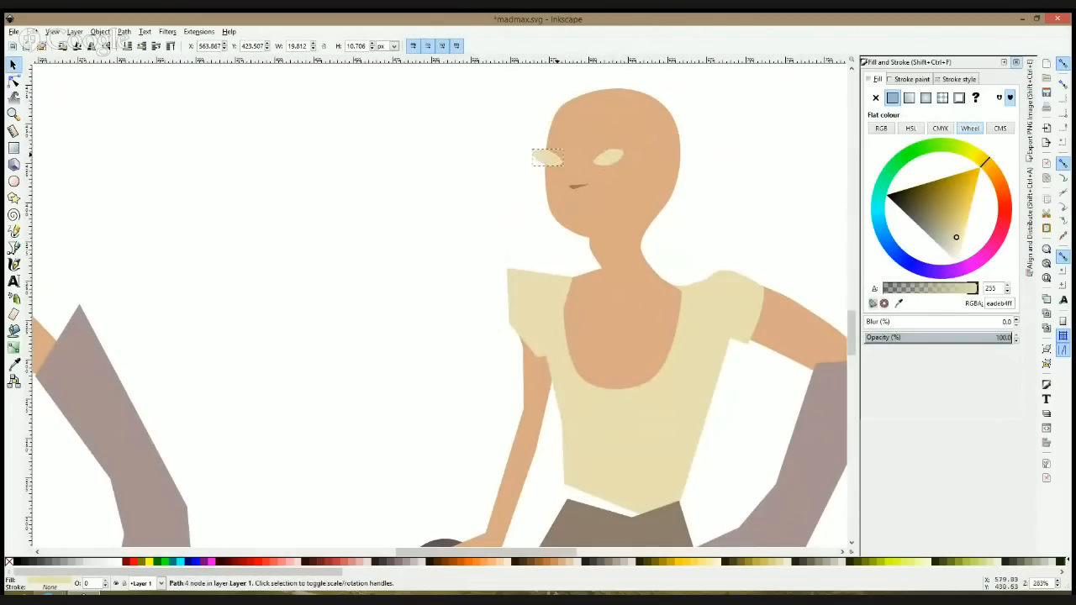
{"action": "left_click", "coordinate": [621, 158], "text": "shift"}
{"action": "left_click_drag", "start_coordinate": [615, 159], "coordinate": [613, 162]}
{"action": "left_click", "coordinate": [457, 184]}
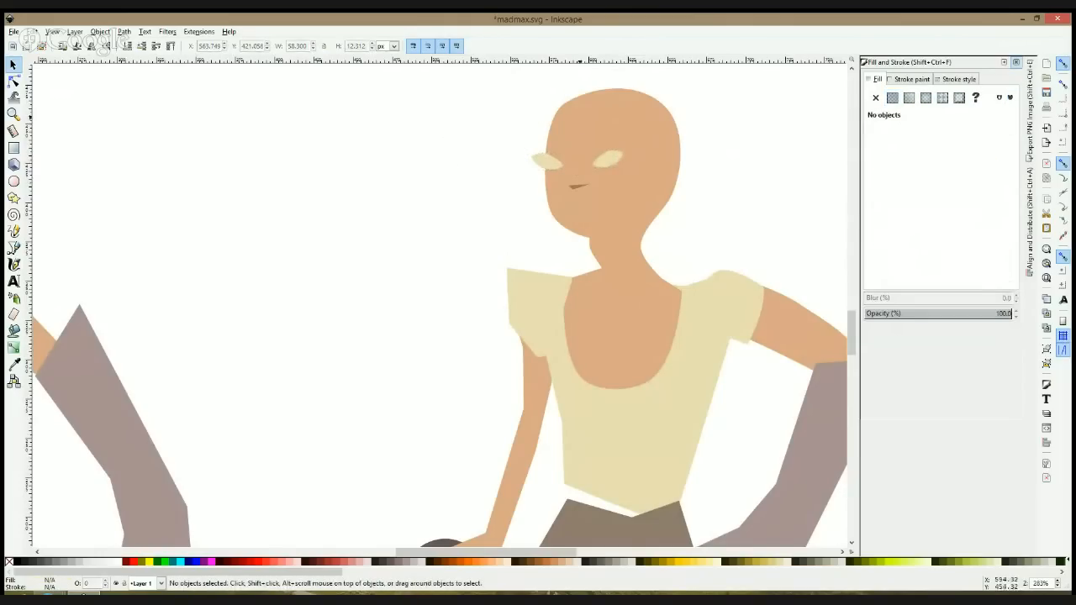
Step: Trim the mirrored eye to the face's edge by intersecting it with a duplicate of the head shape
{"action": "left_click", "coordinate": [579, 117]}
{"action": "key", "text": "Home"}
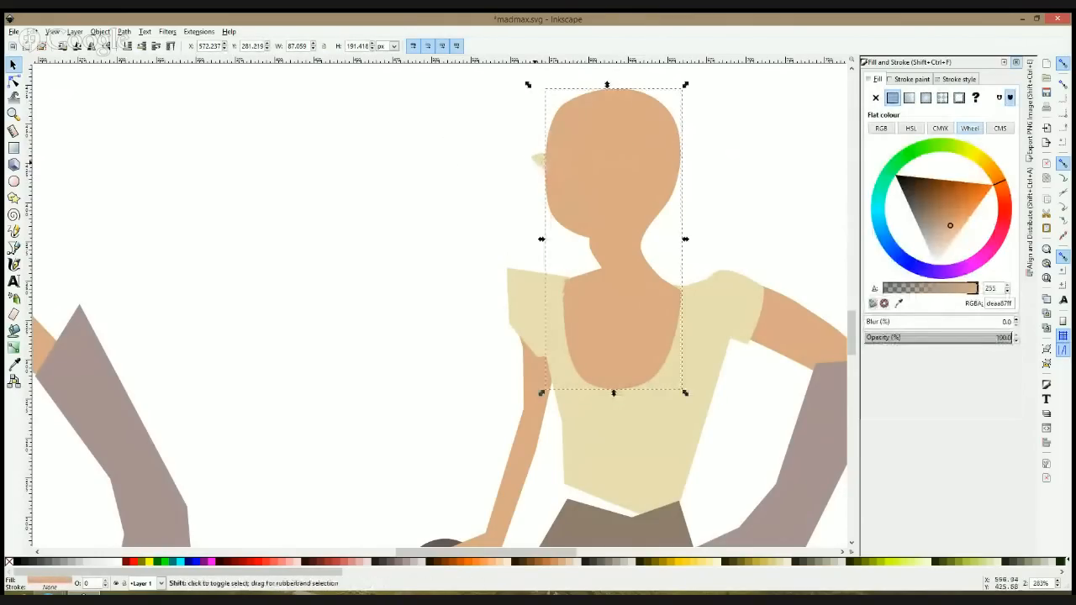
{"action": "left_click", "coordinate": [537, 160], "text": "shift"}
{"action": "key", "text": "ctrl+asterisk"}
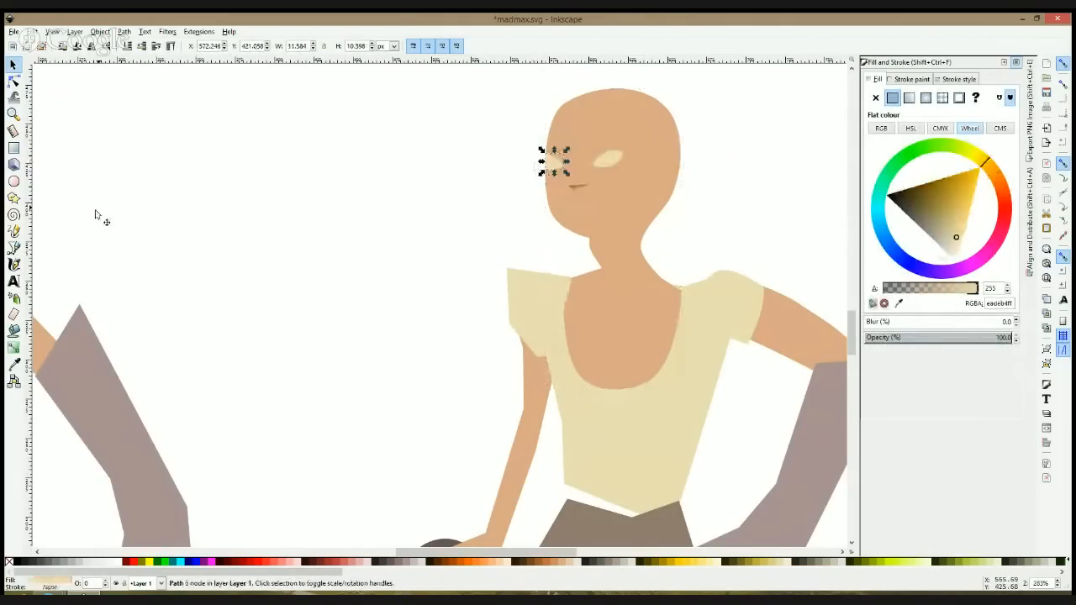
Step: Draw a closed five-sided shape around the upper head with the Bezier tool, its straight lower edge just below the eyes
{"action": "left_click", "coordinate": [13, 248]}
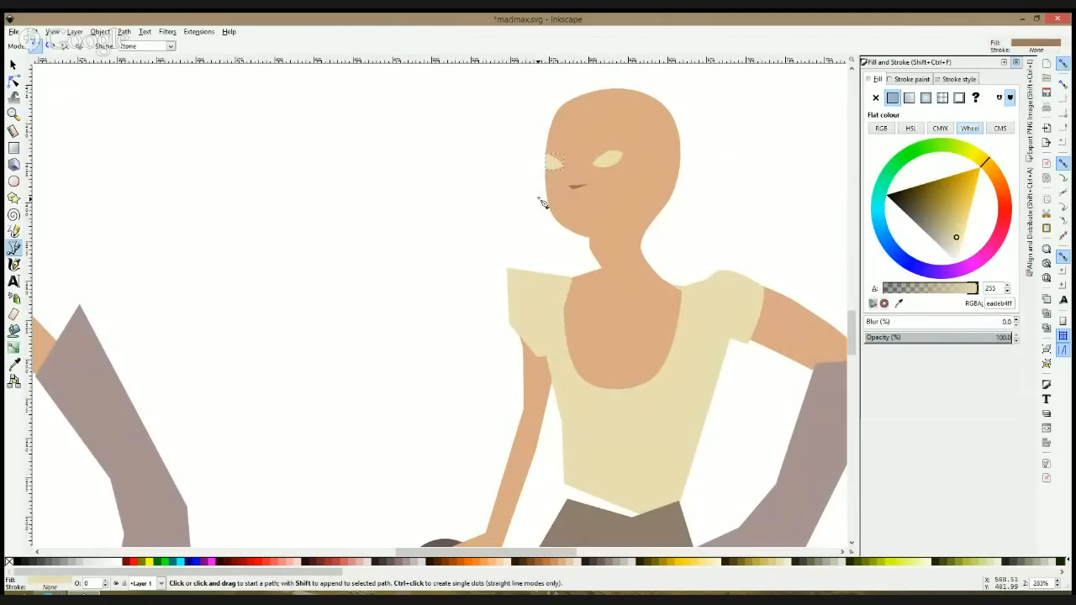
{"action": "left_click", "coordinate": [534, 178]}
{"action": "left_click", "coordinate": [687, 177]}
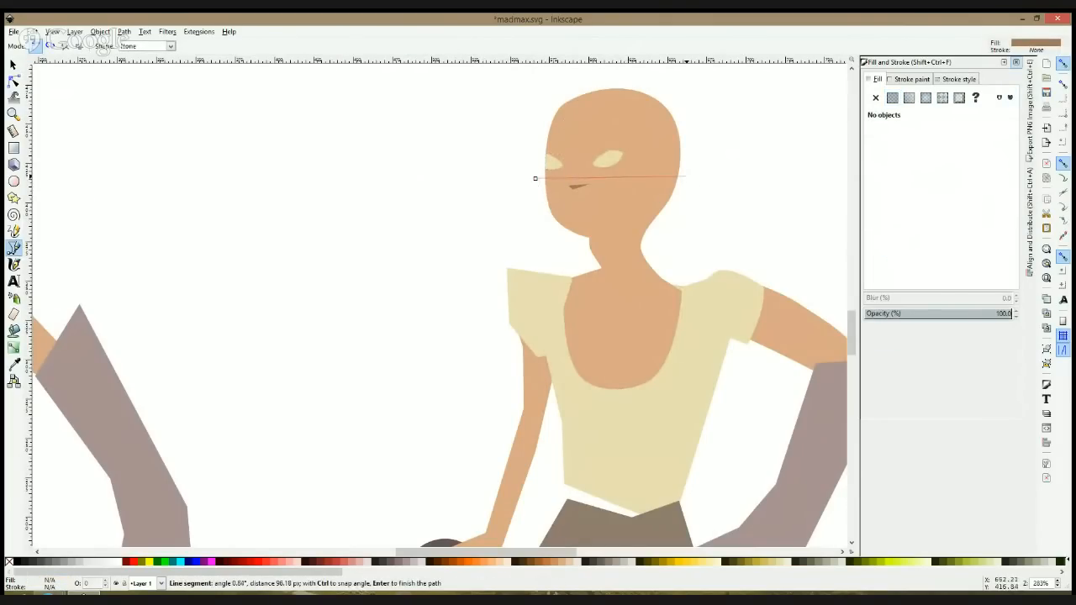
{"action": "left_click", "coordinate": [694, 88]}
{"action": "left_click", "coordinate": [591, 70]}
{"action": "left_click", "coordinate": [524, 116]}
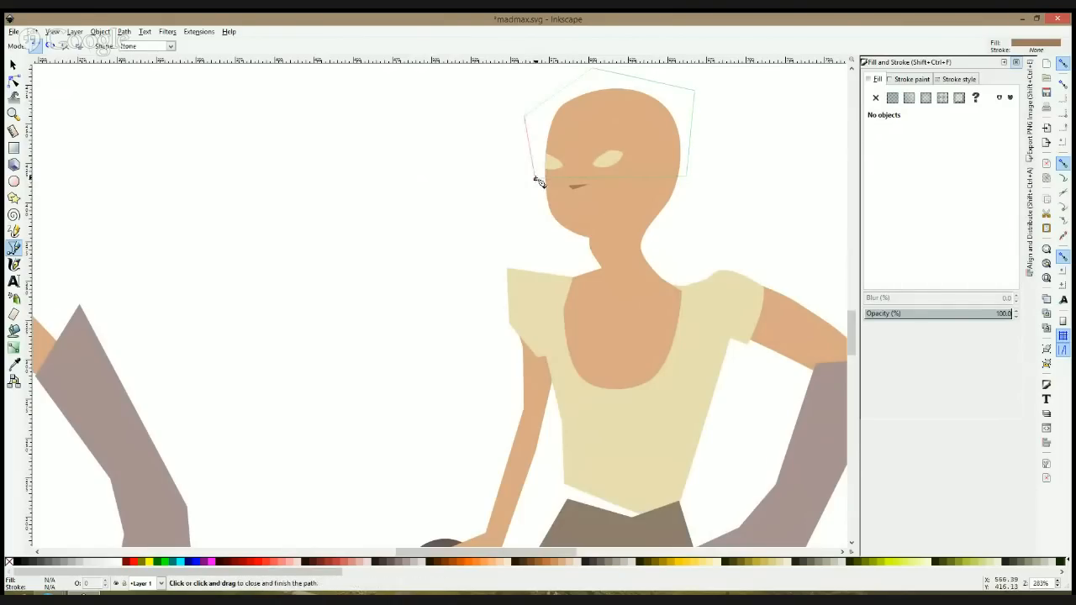
{"action": "left_click", "coordinate": [535, 180]}
Step: Clip the upper-head shape to the head's outline by intersecting it with a head duplicate, and lower it behind the eyes
{"action": "key", "text": "s"}
{"action": "left_click", "coordinate": [619, 197]}
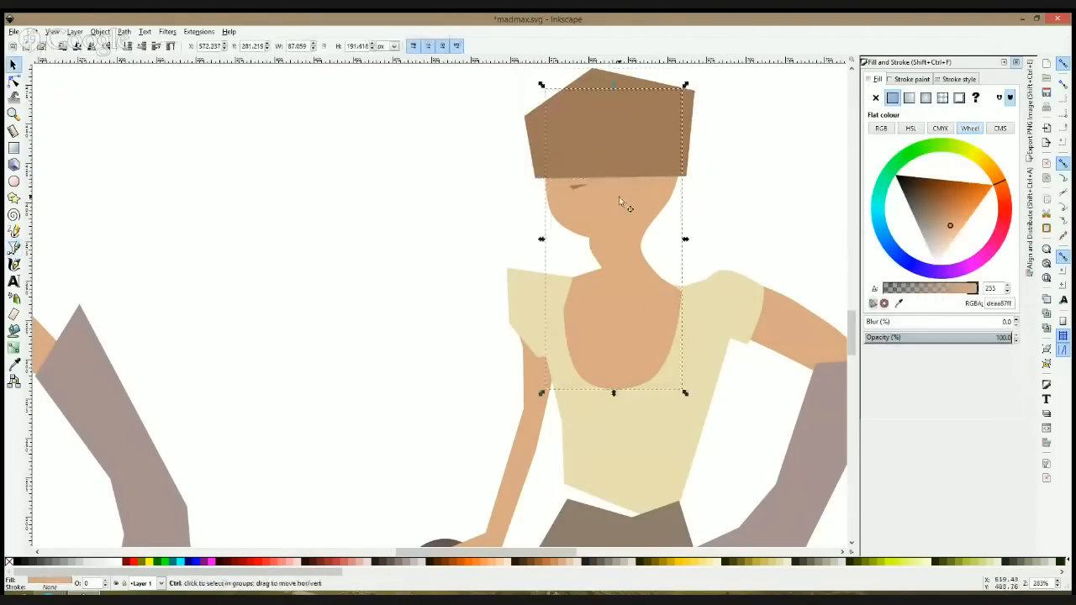
{"action": "key", "text": "Page_Up"}
{"action": "left_click", "coordinate": [685, 99], "text": "shift"}
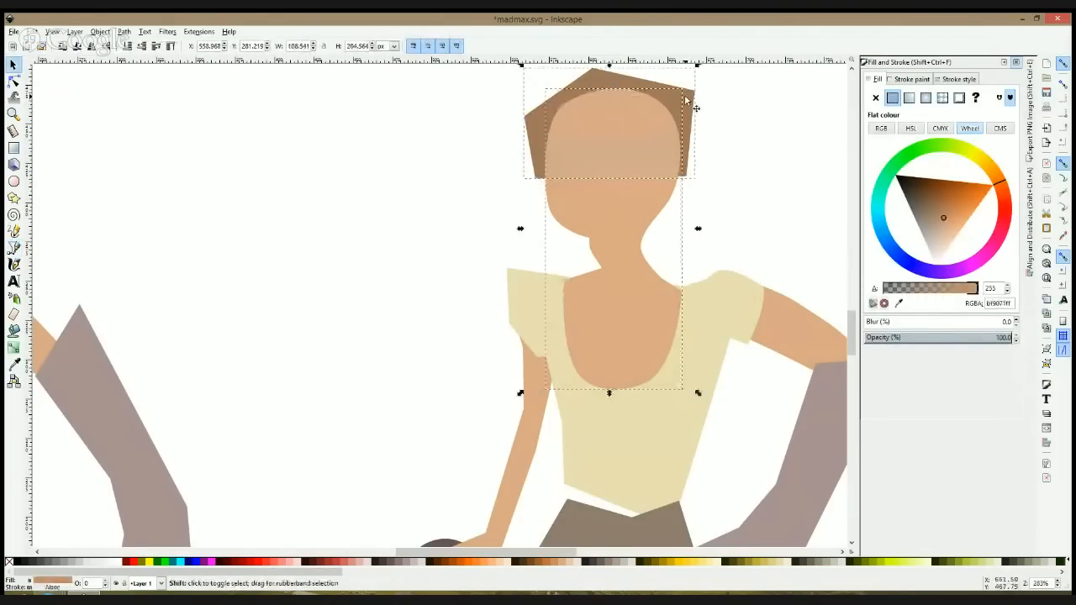
{"action": "key", "text": "ctrl+asterisk"}
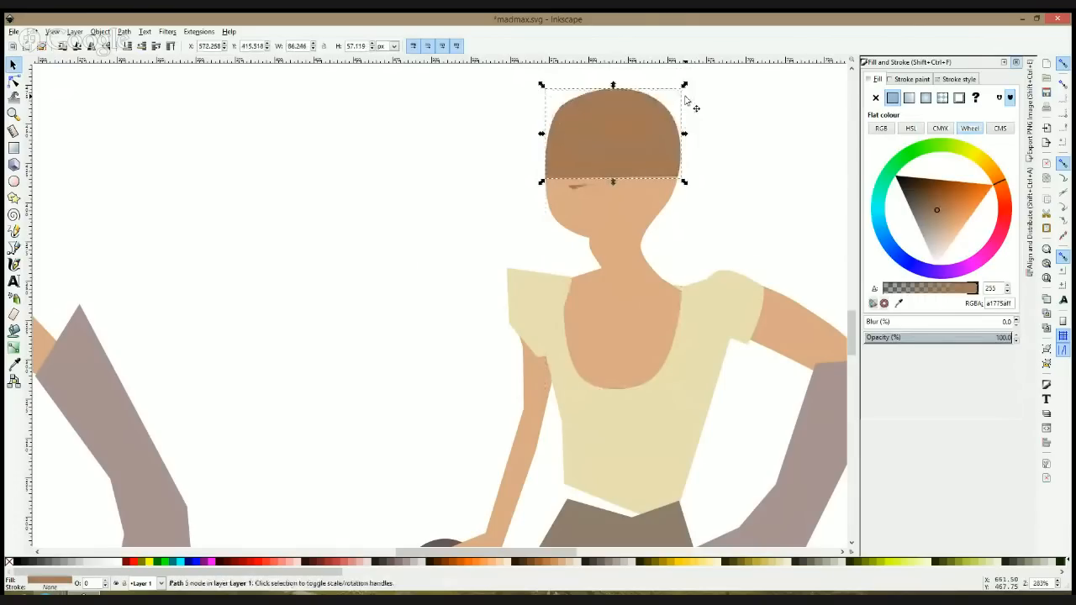
{"action": "key", "text": "Page_Down"}
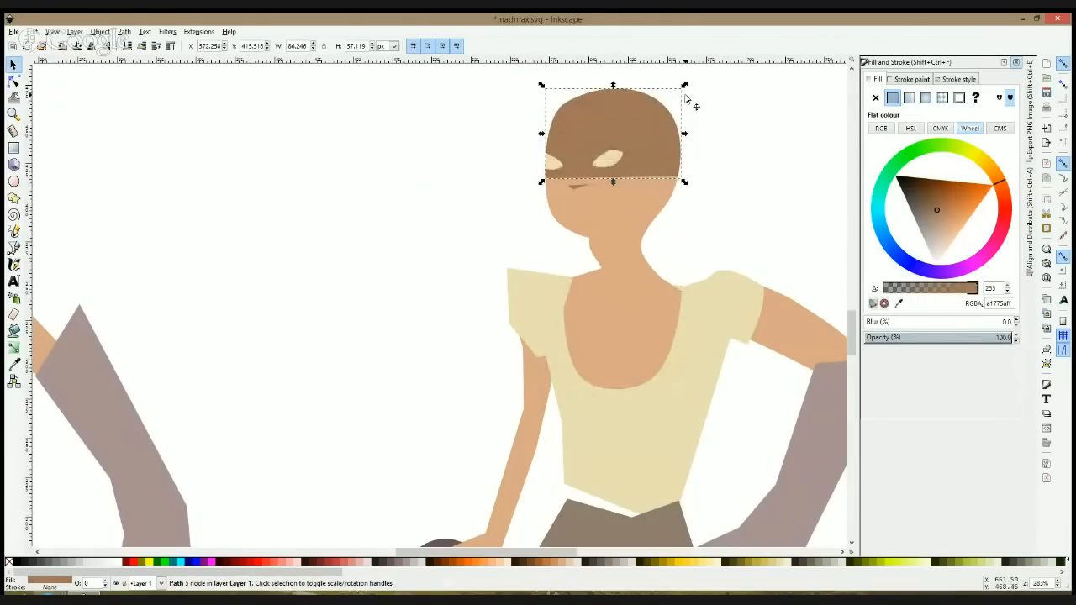
{"action": "left_click", "coordinate": [738, 163]}
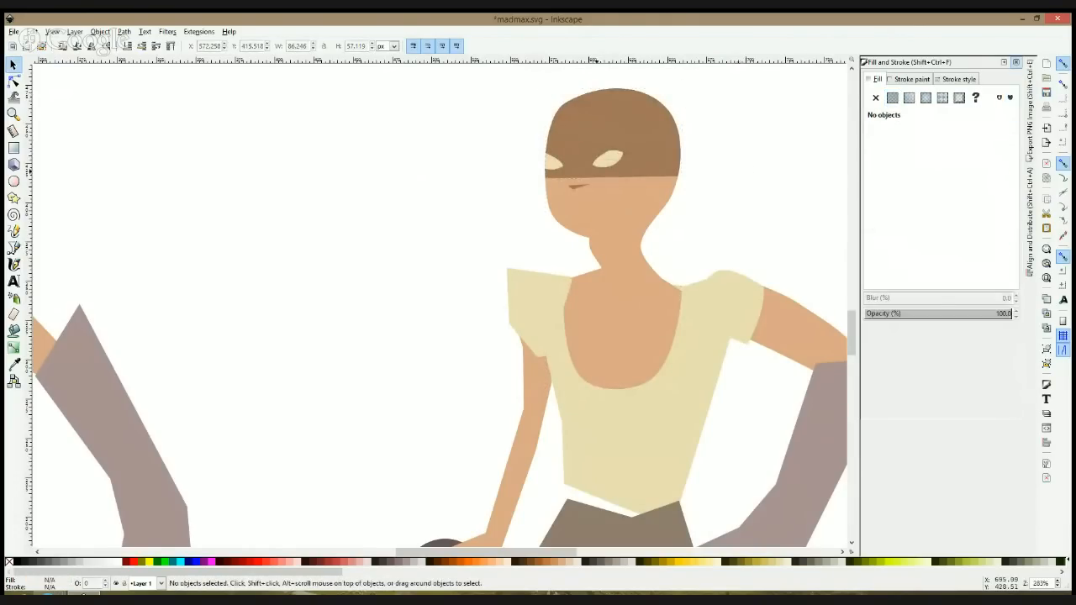
Step: Draw a closed upper-lip shape about 21.6 by 5.3 px below the nose sliver with the Bezier tool
{"action": "left_click", "coordinate": [14, 247]}
{"action": "left_click", "coordinate": [571, 206]}
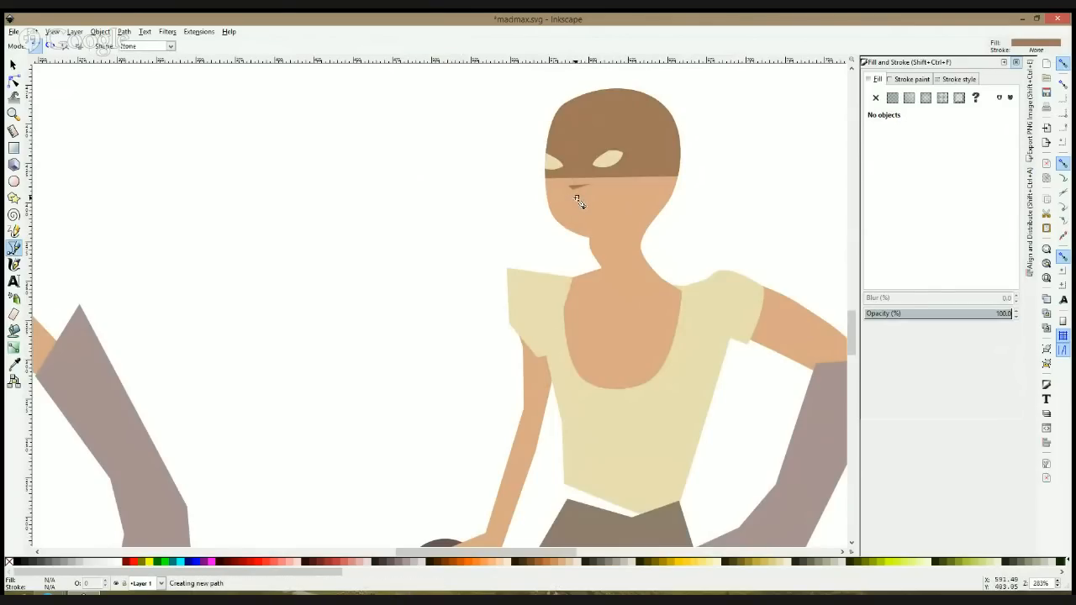
{"action": "scroll", "coordinate": [577, 200], "scroll_direction": "up", "scroll_amount": 2}
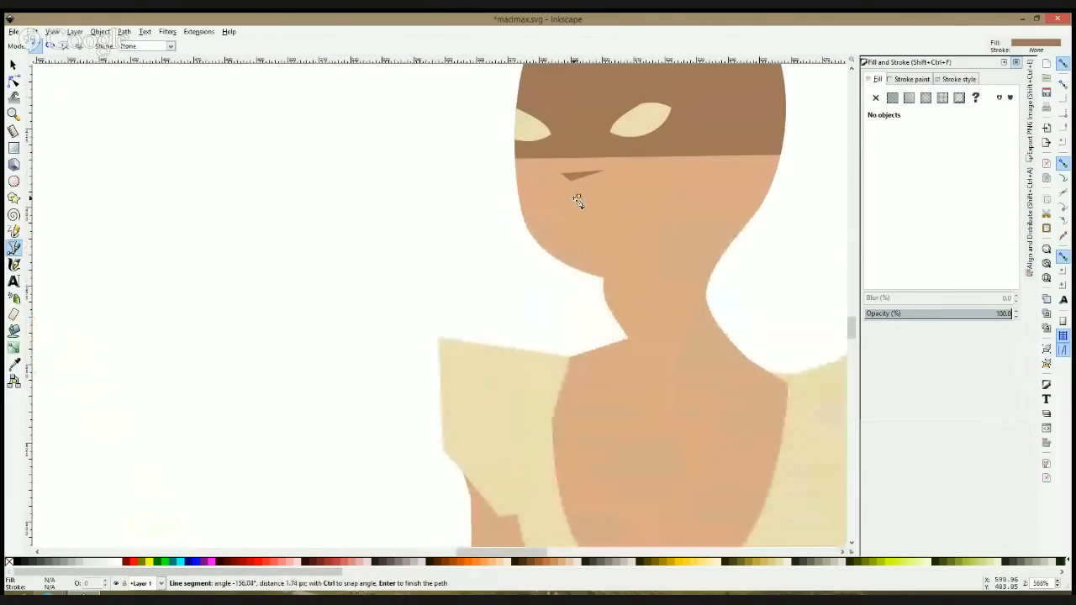
{"action": "left_click", "coordinate": [543, 212]}
{"action": "left_click", "coordinate": [543, 214]}
{"action": "key", "text": "s"}
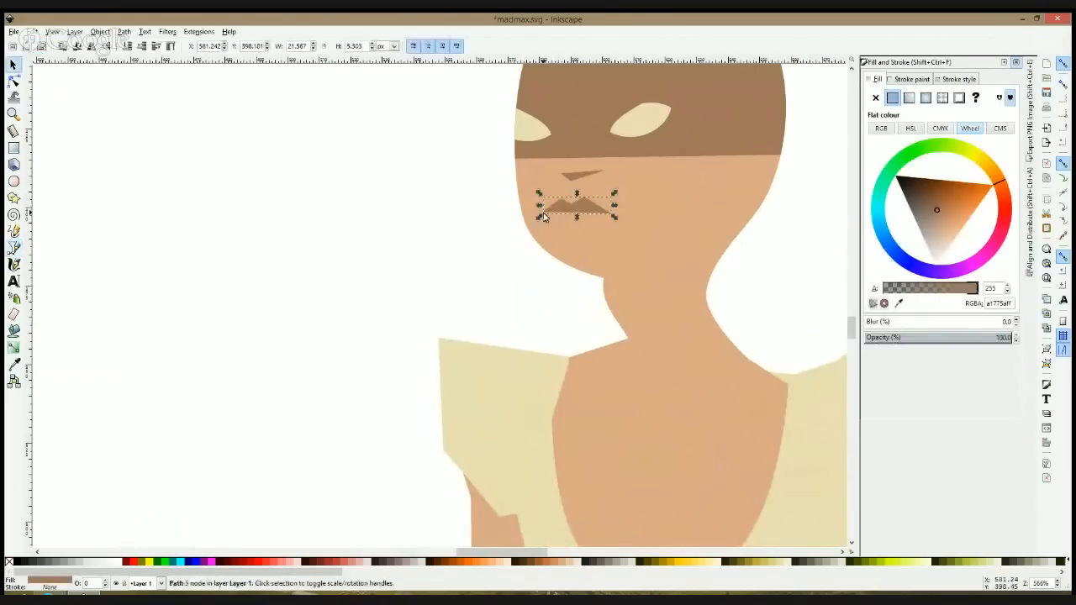
Step: Pull in the lip shape's outer corner and bend its upper segments into curves
{"action": "left_click", "coordinate": [14, 80]}
{"action": "left_click_drag", "start_coordinate": [541, 211], "coordinate": [553, 211]}
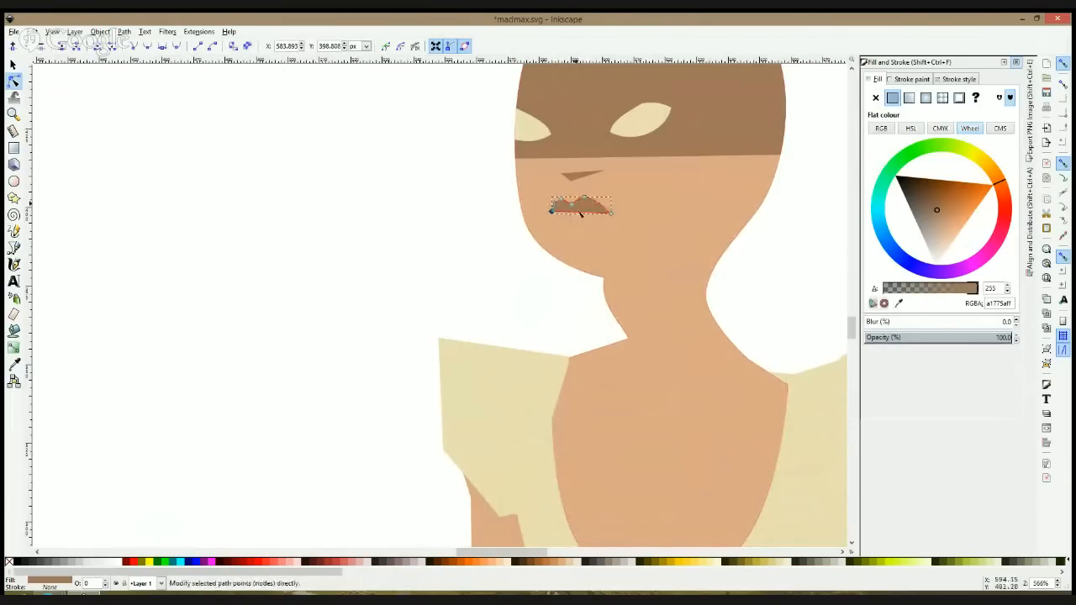
{"action": "left_click", "coordinate": [403, 307]}
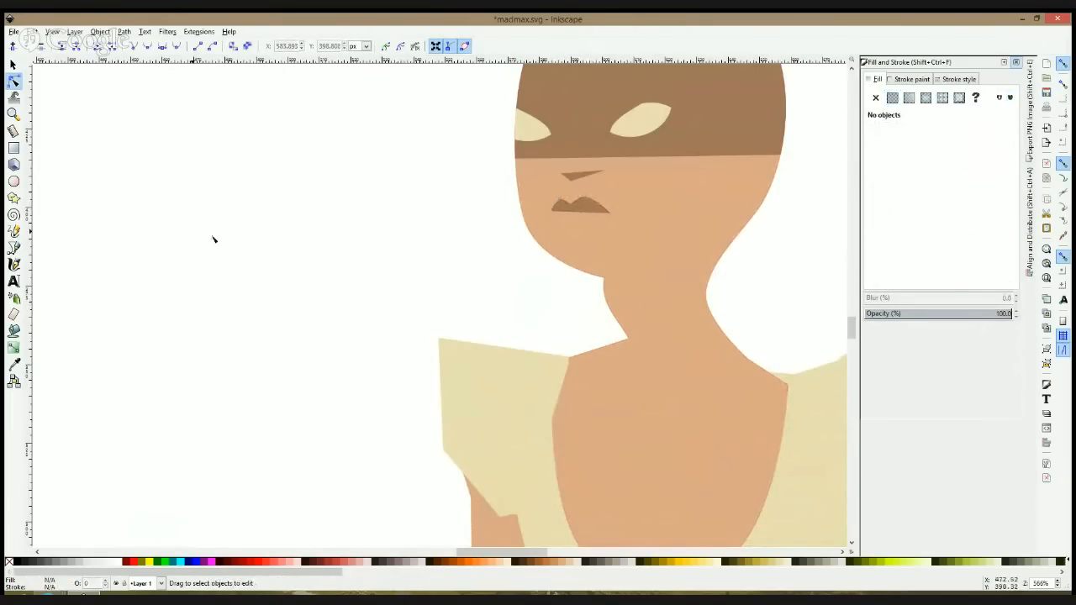
Step: Draw a small closed triangle about 5.7 by 2.8 px beneath the lips with the Bezier tool
{"action": "left_click", "coordinate": [13, 247]}
{"action": "left_click", "coordinate": [572, 225]}
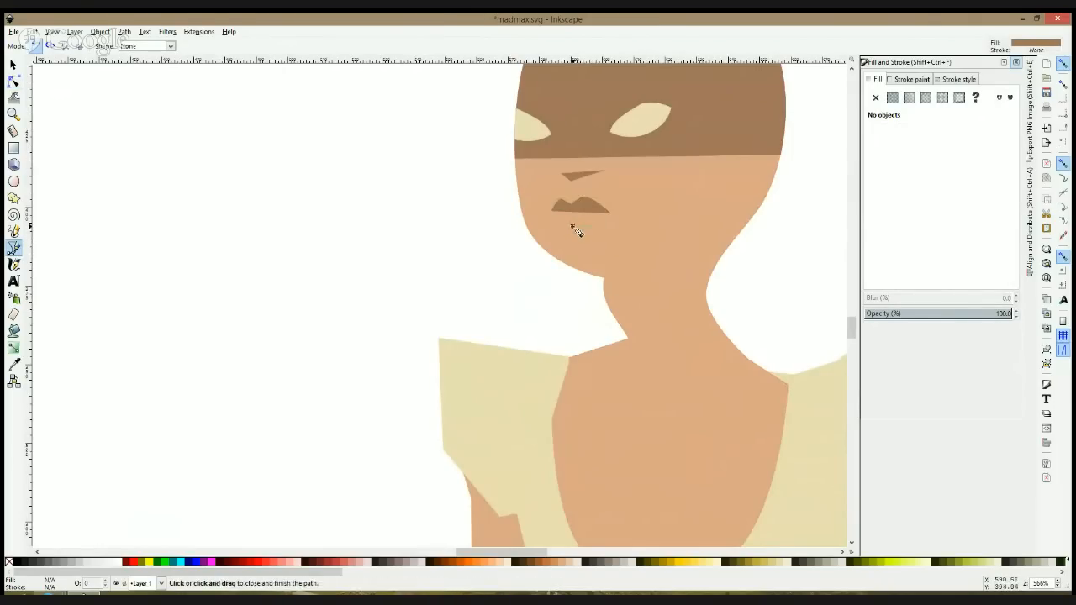
{"action": "left_click", "coordinate": [580, 231]}
{"action": "key", "text": "s"}
{"action": "left_click", "coordinate": [406, 294]}
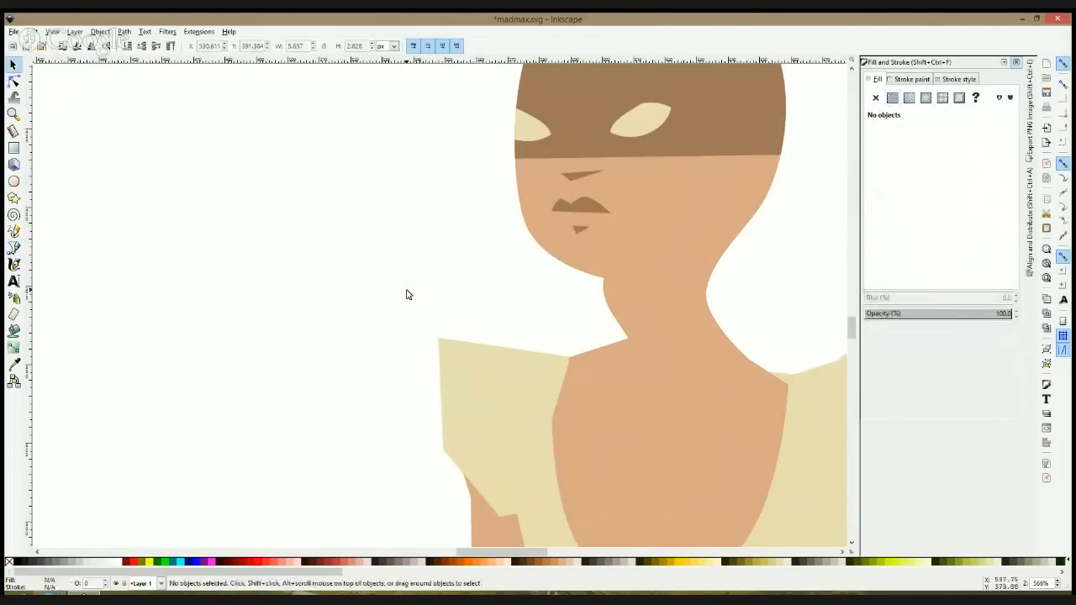
{"action": "scroll", "coordinate": [406, 295], "scroll_direction": "down", "scroll_amount": 5}
{"action": "scroll", "coordinate": [406, 294], "scroll_direction": "up", "scroll_amount": 3}
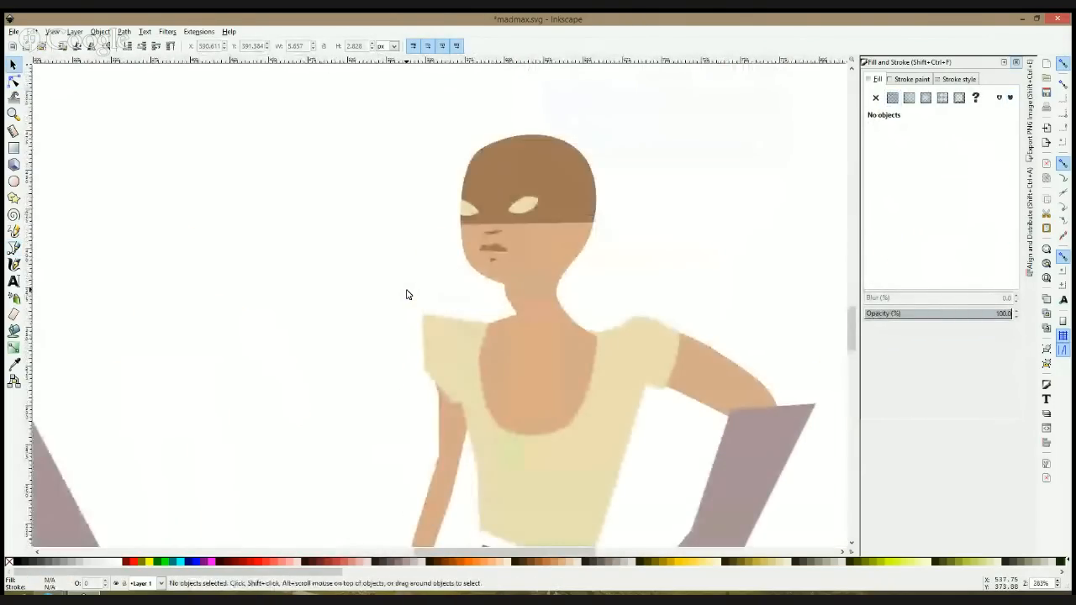
Step: Draw a closed five-node ear shape about 16 by 22 px at the head's outer side with the Bezier tool, filled with the sampled skin colour
{"action": "left_click", "coordinate": [14, 247]}
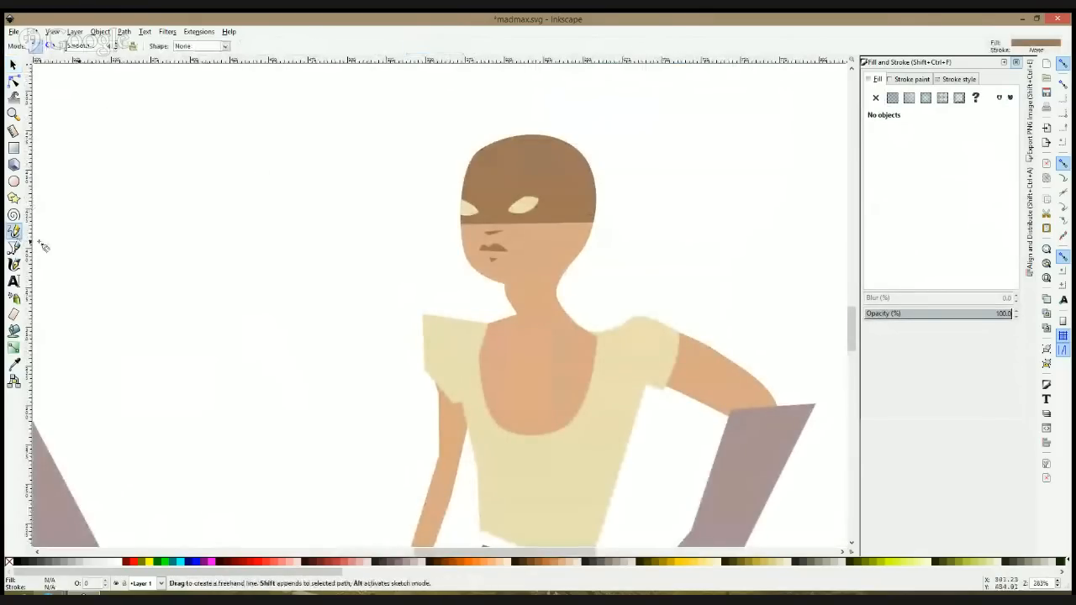
{"action": "scroll", "coordinate": [561, 213], "scroll_direction": "up", "scroll_amount": 3}
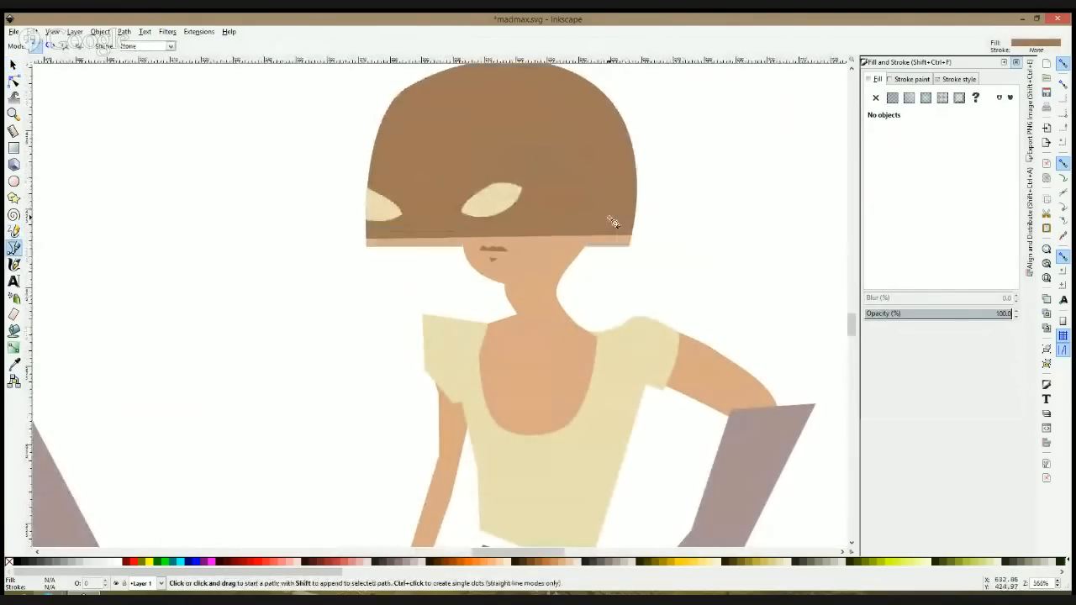
{"action": "left_click", "coordinate": [620, 226]}
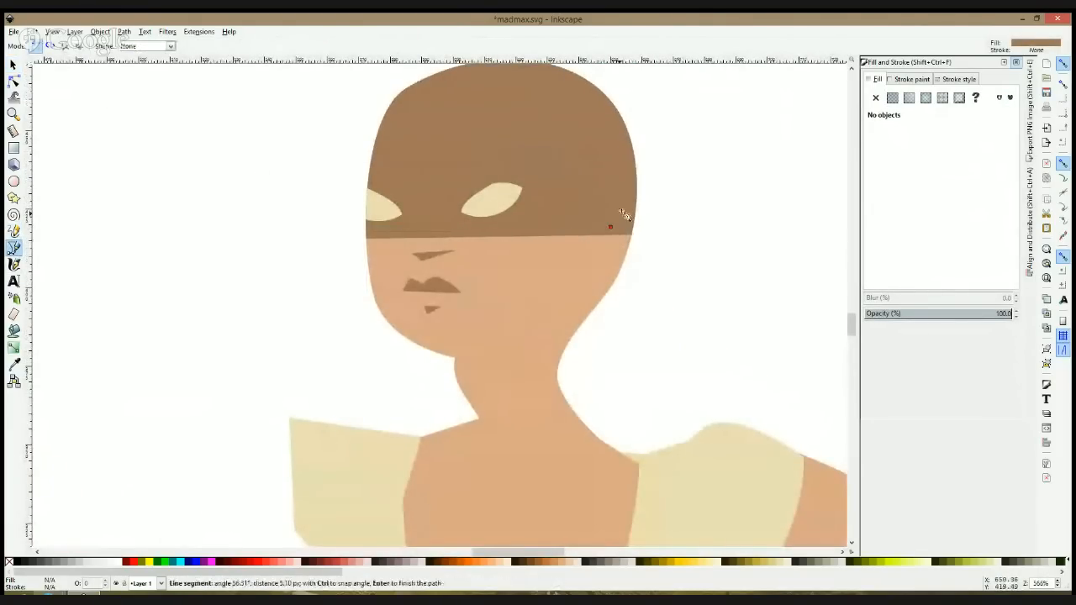
{"action": "left_click", "coordinate": [616, 271]}
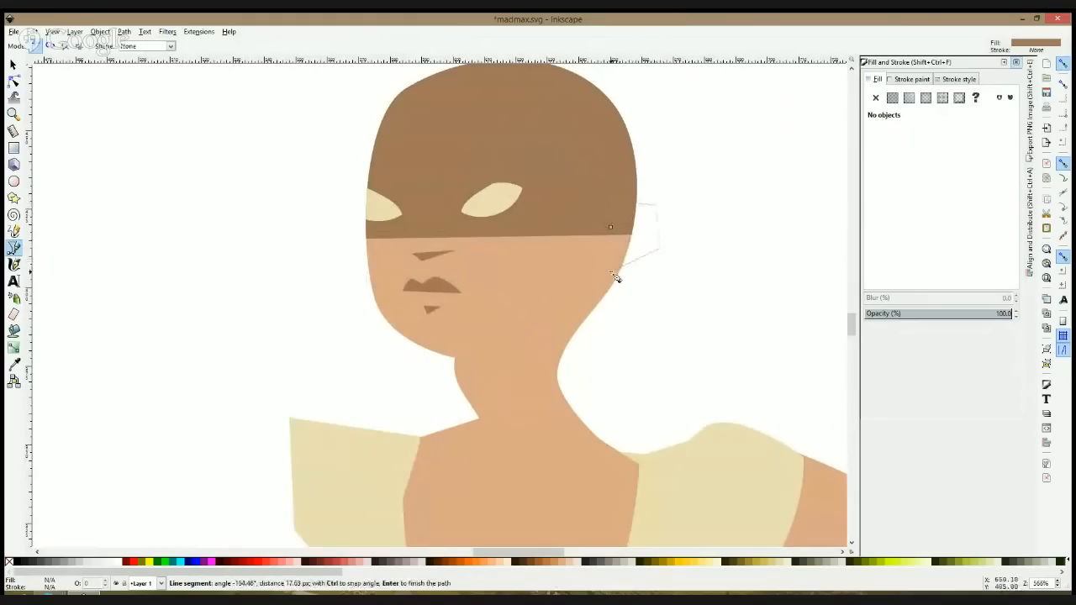
{"action": "left_click", "coordinate": [610, 227]}
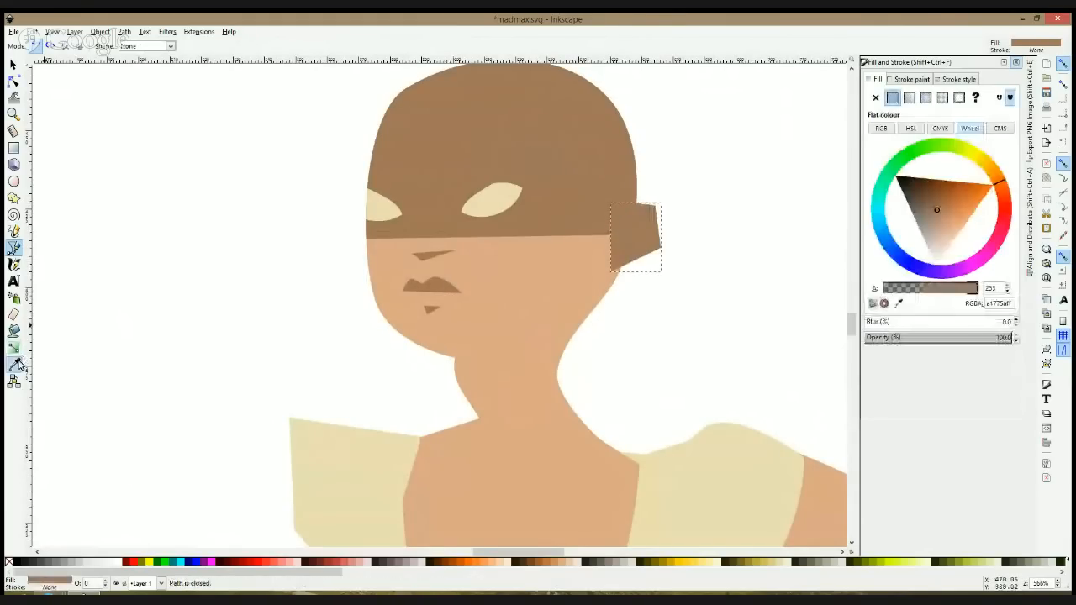
{"action": "key", "text": "d"}
{"action": "left_click", "coordinate": [531, 327]}
Step: Bend the ear's outer segments into round curves and shift its inner upper node slightly down to the dark band's lower edge
{"action": "left_click", "coordinate": [14, 80]}
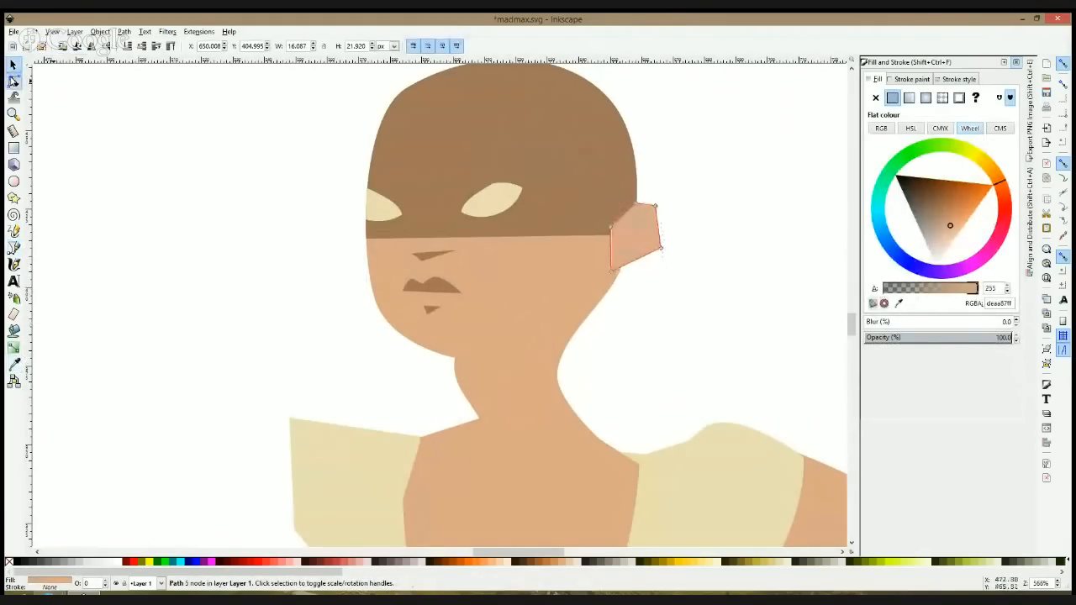
{"action": "left_click", "coordinate": [657, 207], "text": "ctrl"}
{"action": "left_click", "coordinate": [661, 248], "text": "ctrl"}
{"action": "left_click", "coordinate": [670, 260]}
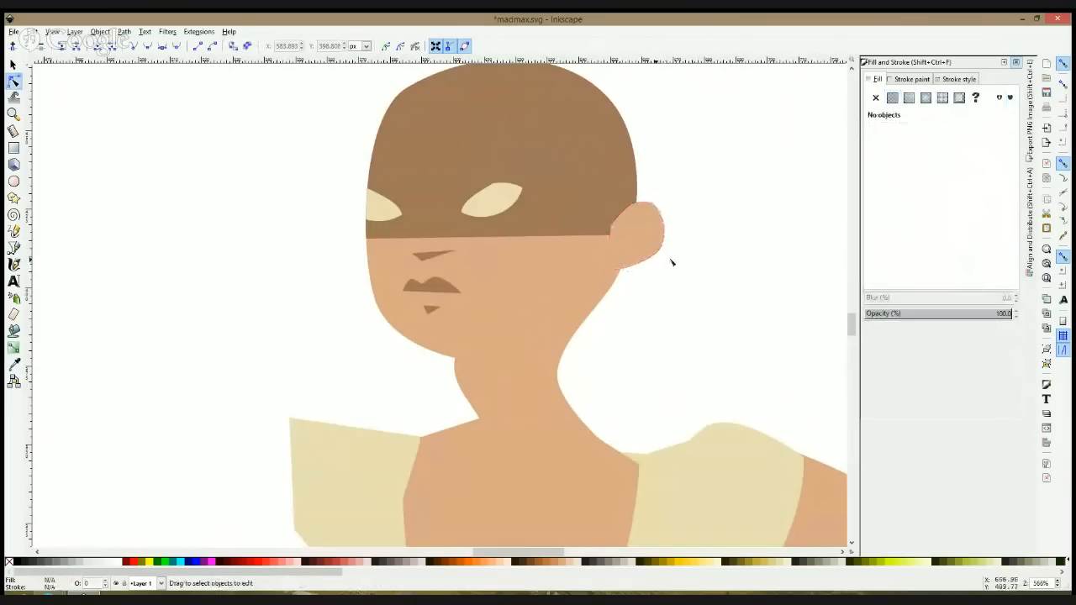
{"action": "left_click", "coordinate": [646, 255]}
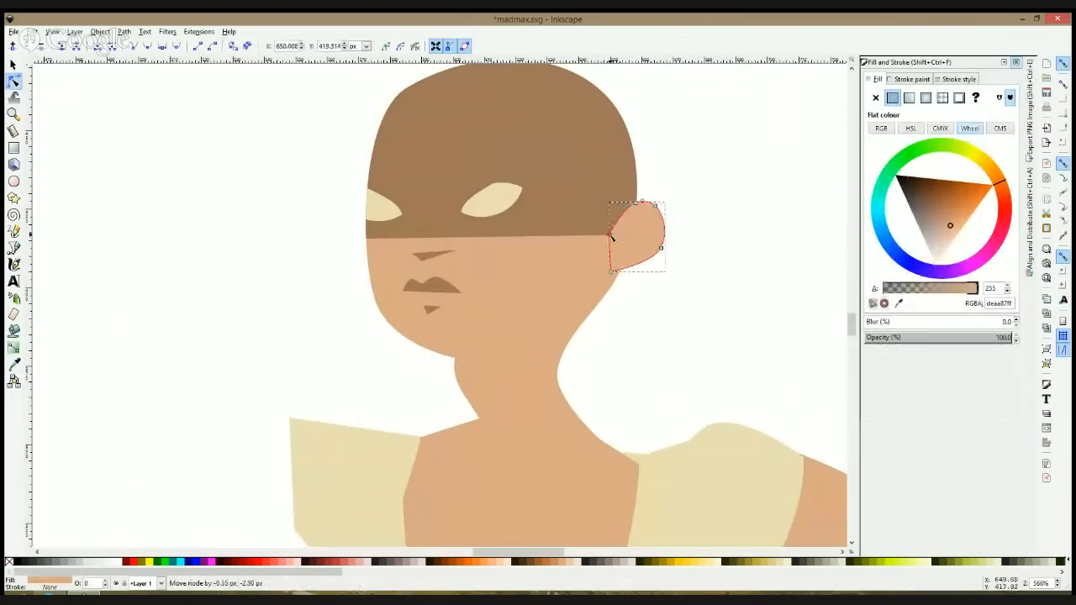
{"action": "left_click", "coordinate": [714, 193]}
{"action": "scroll", "coordinate": [712, 194], "scroll_direction": "down", "scroll_amount": 4}
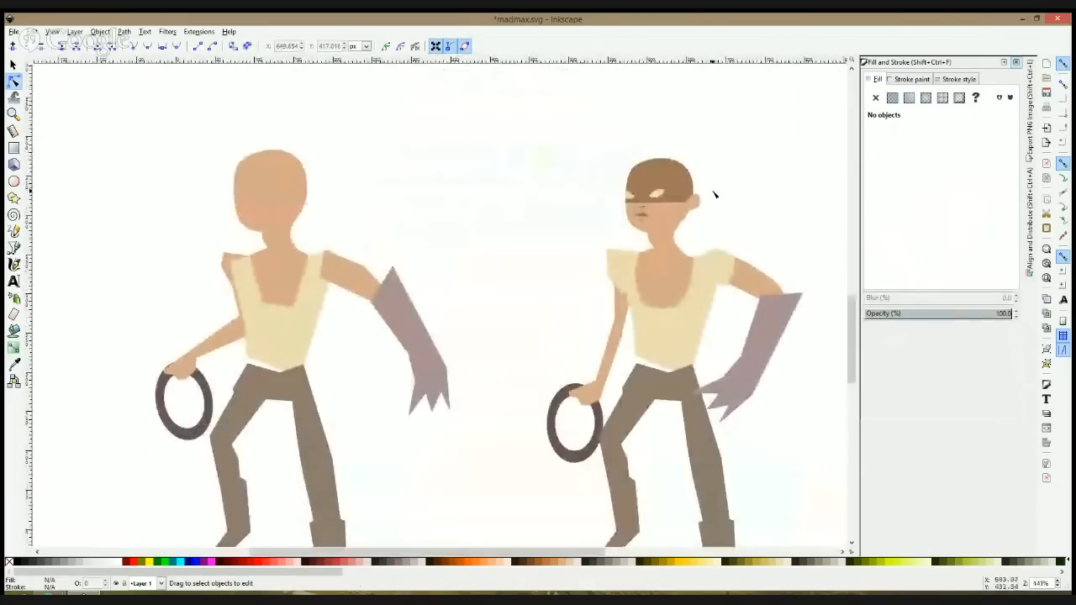
{"action": "scroll", "coordinate": [732, 194], "scroll_direction": "down", "scroll_amount": 1}
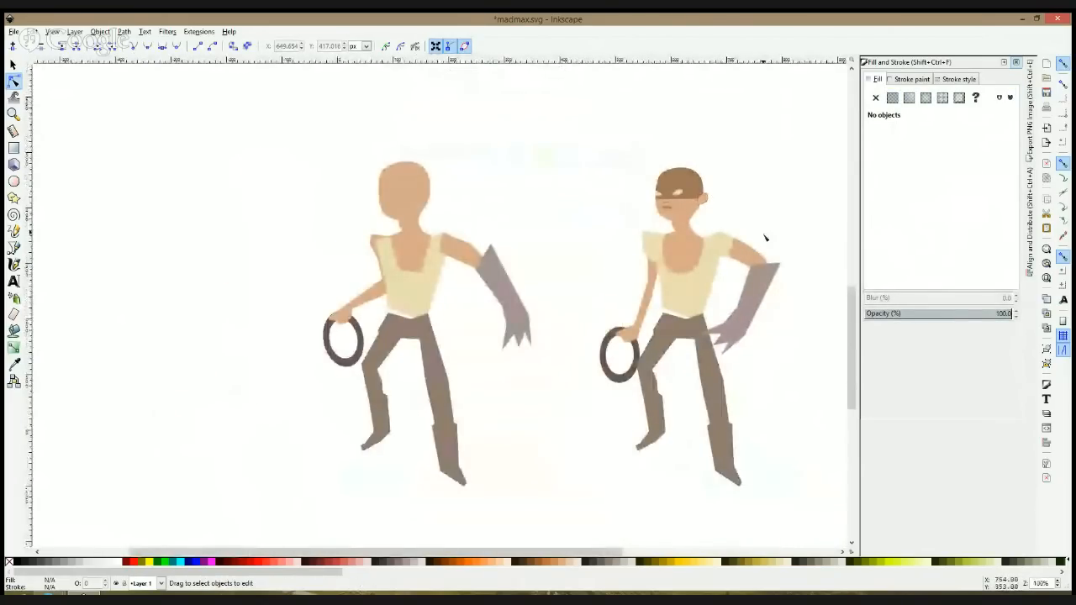
{"action": "left_click_drag", "start_coordinate": [804, 194], "coordinate": [605, 111]}
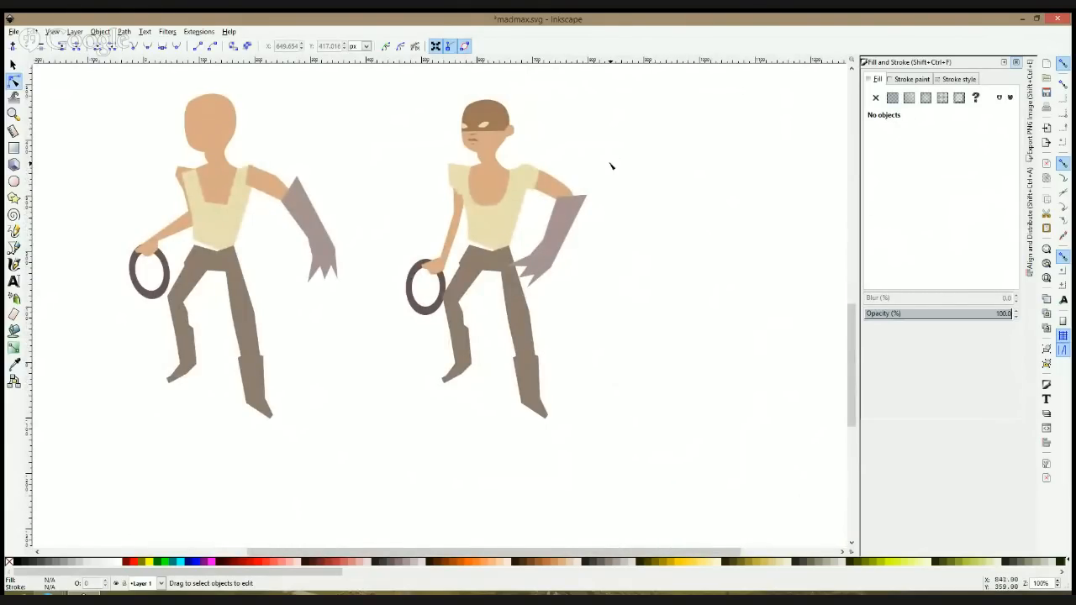
{"action": "left_click", "coordinate": [52, 594]}
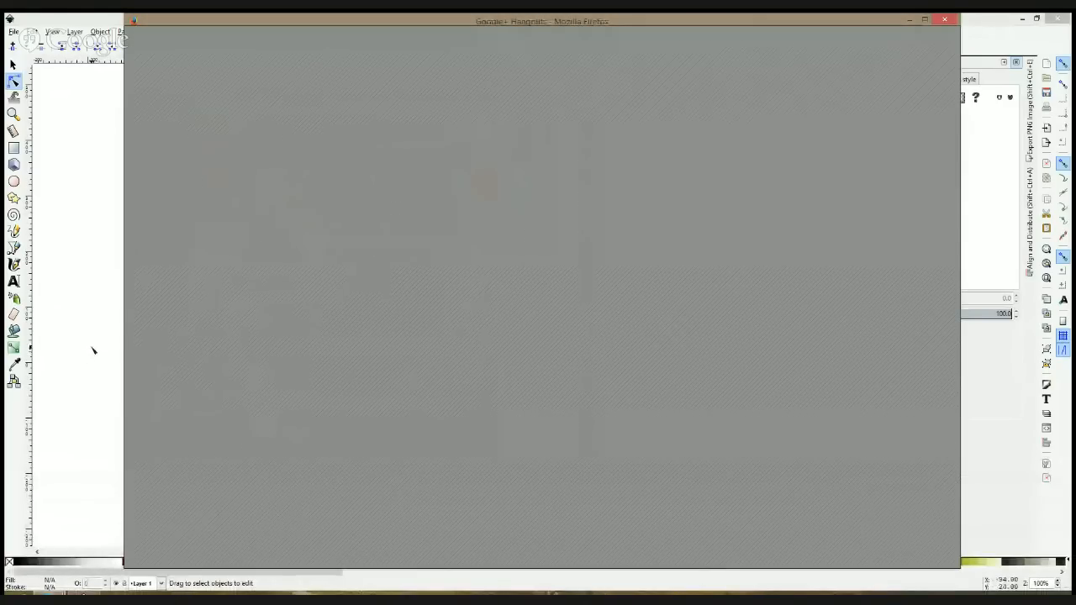
{"action": "key", "text": "alt+Tab"}
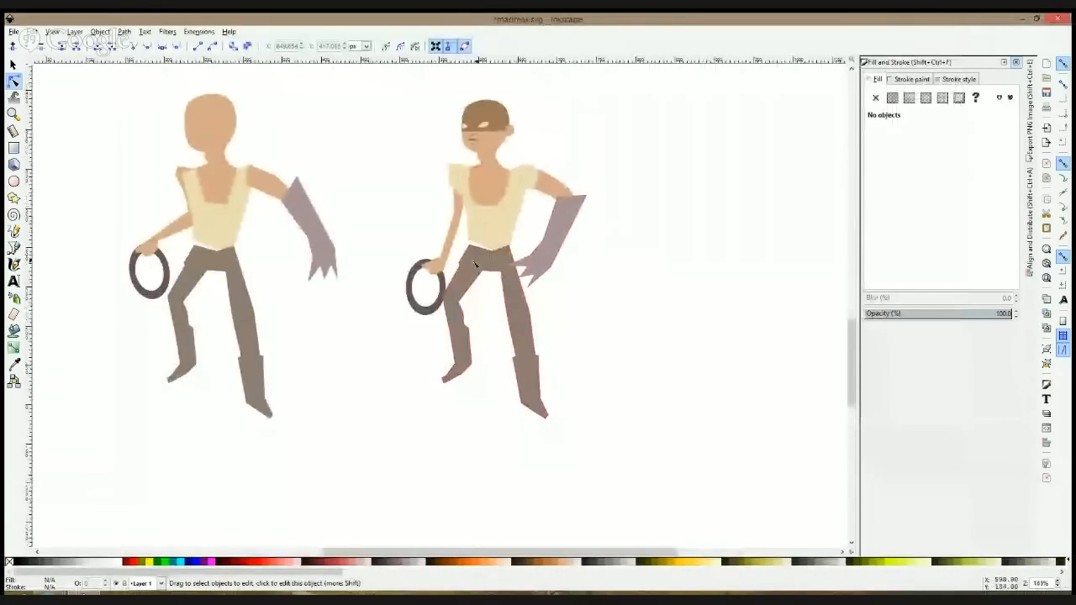
Step: Move the duplicated figure's trousers slightly up towards the torso
{"action": "scroll", "coordinate": [475, 265], "scroll_direction": "up", "scroll_amount": 1}
{"action": "left_click", "coordinate": [477, 254]}
{"action": "key", "text": "s"}
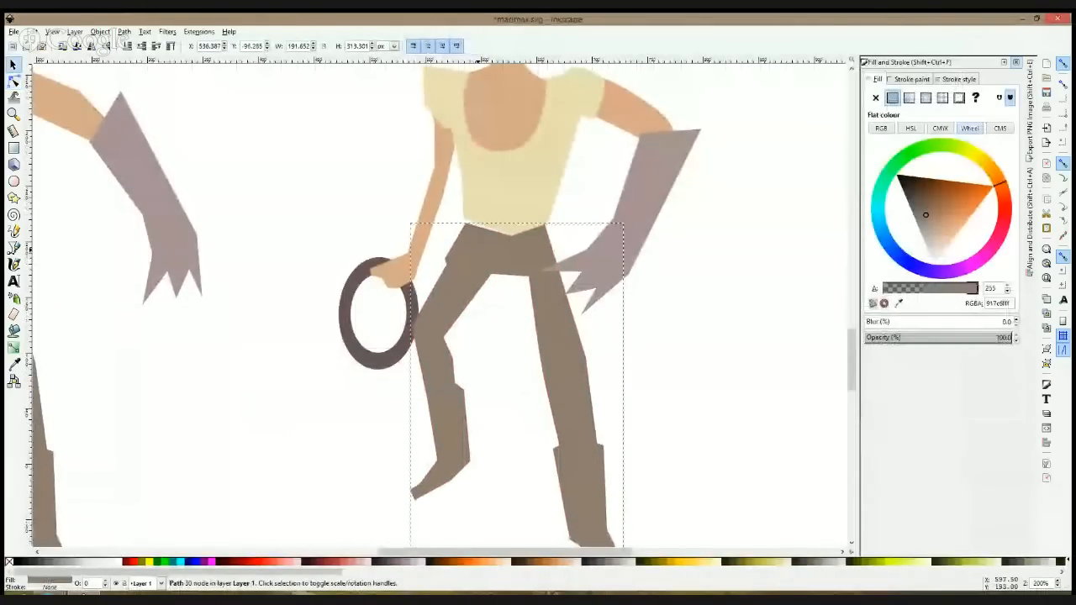
{"action": "left_click_drag", "start_coordinate": [477, 255], "coordinate": [477, 247]}
{"action": "left_click", "coordinate": [364, 199]}
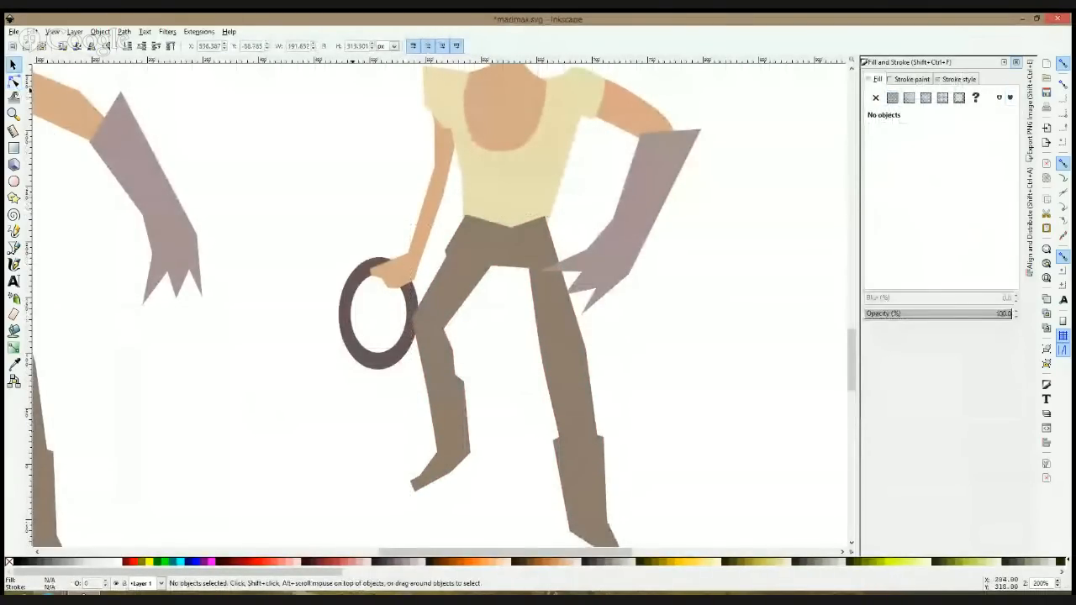
Step: Activate the Bezier tool for a new shape on the duplicated figure
{"action": "scroll", "coordinate": [622, 160], "scroll_direction": "up", "scroll_amount": 1}
{"action": "left_click", "coordinate": [14, 248]}
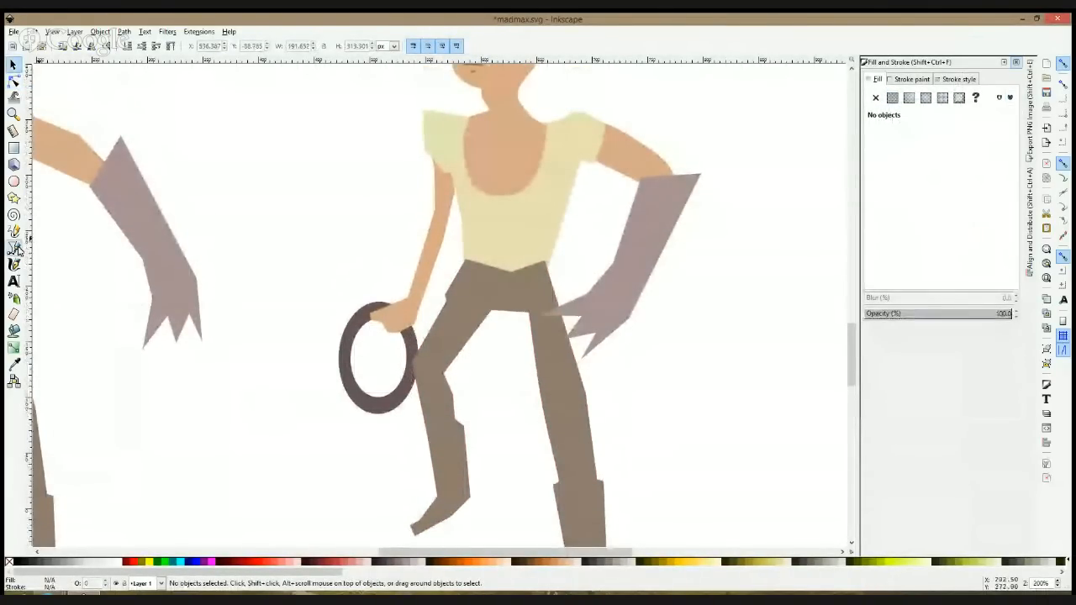
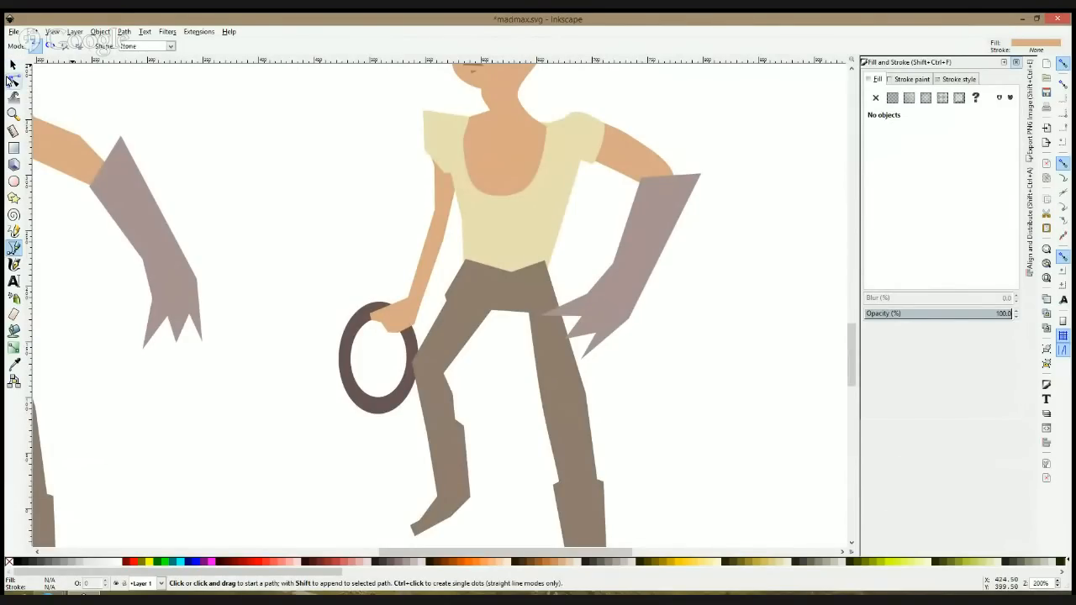
Step: Curve the outer edges of the duplicated figure's sleeve above the ring-holding arm into a rounded shoulder
{"action": "left_click", "coordinate": [13, 81]}
{"action": "left_click", "coordinate": [436, 129]}
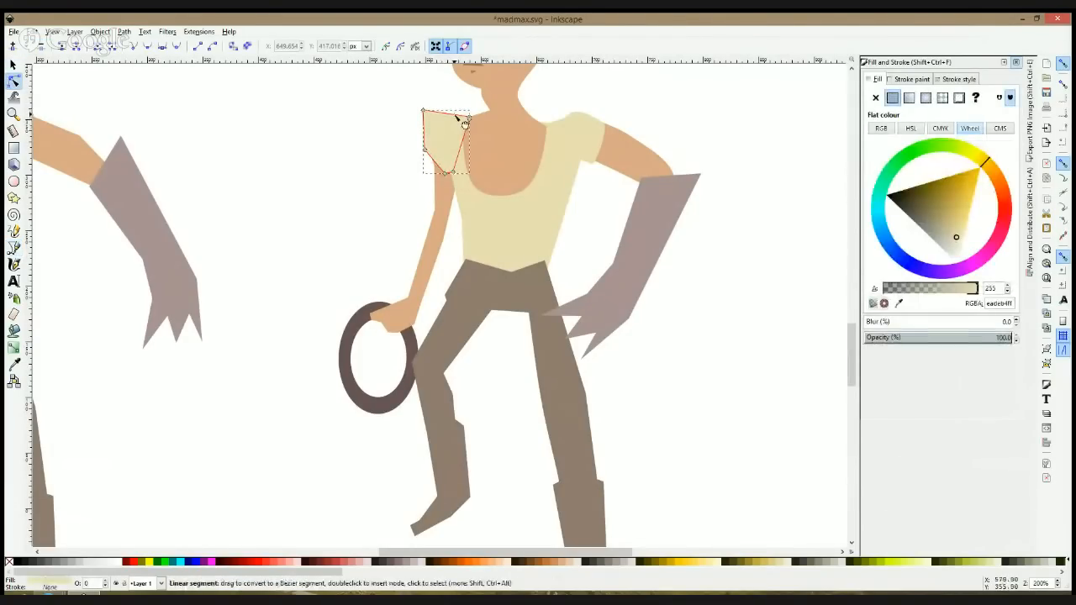
{"action": "mouse_move", "coordinate": [424, 111]}
{"action": "left_mouse_down"}
{"action": "mouse_move", "coordinate": [433, 130]}
{"action": "mouse_move", "coordinate": [428, 120]}
{"action": "left_mouse_up"}
Step: Bulge the upper arm's outer edge and curve the forearm's edges on the ring-holding arm by adjusting its nodes and segments
{"action": "left_click", "coordinate": [448, 197]}
{"action": "left_click_drag", "start_coordinate": [444, 241], "coordinate": [428, 197]}
{"action": "left_click", "coordinate": [458, 226], "text": "ctrl"}
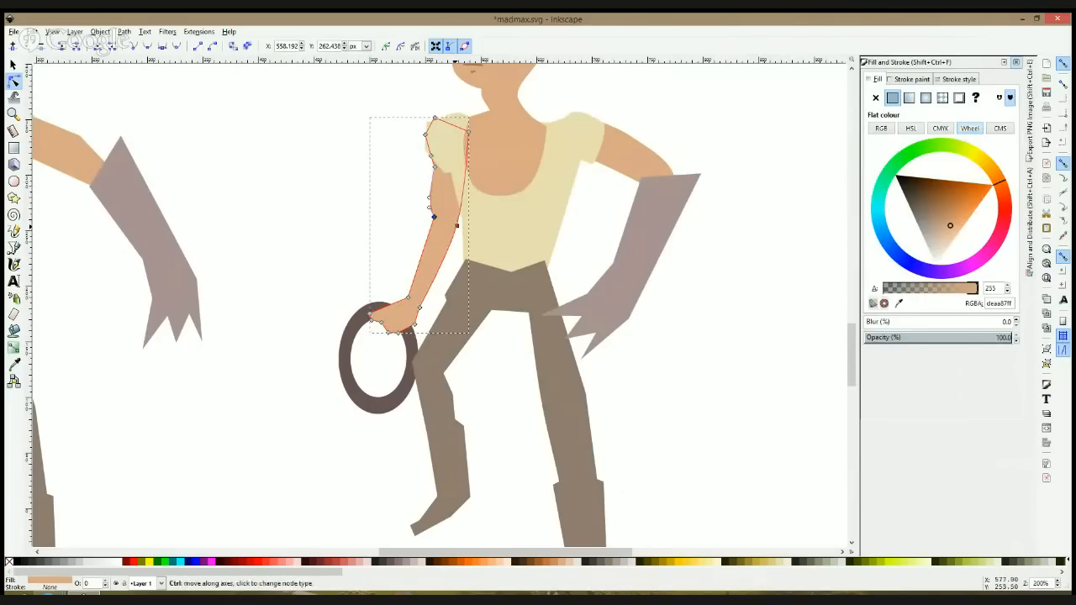
{"action": "left_click_drag", "start_coordinate": [427, 238], "coordinate": [431, 233]}
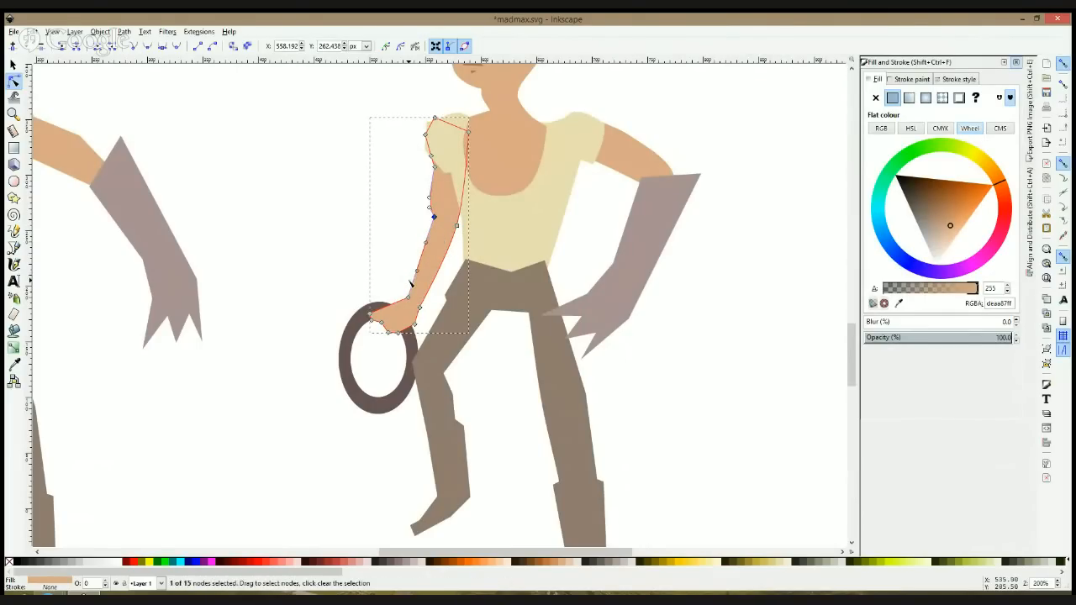
Step: Shorten the hand on the ring by pulling its two tip nodes inward, and add a node pushed slightly outward at its back edge
{"action": "left_click", "coordinate": [370, 315]}
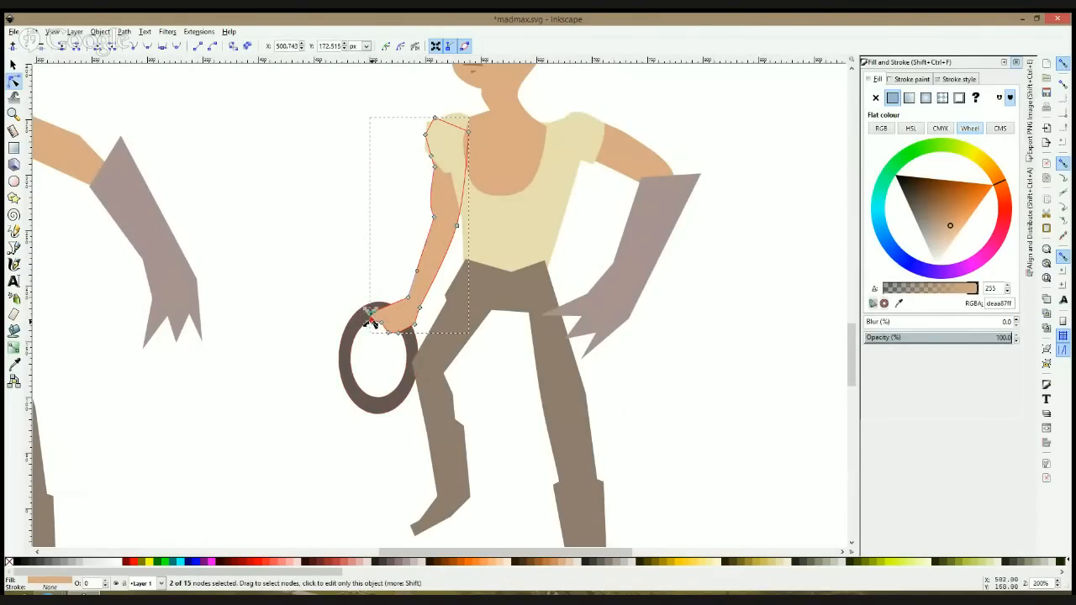
{"action": "left_click_drag", "start_coordinate": [370, 318], "coordinate": [383, 308]}
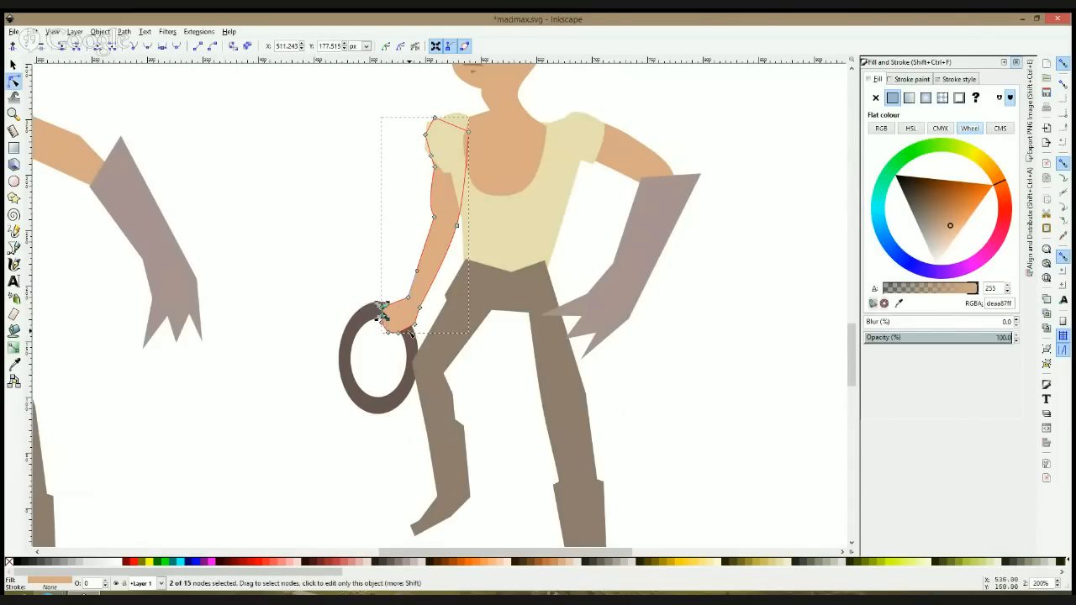
{"action": "left_click", "coordinate": [415, 327]}
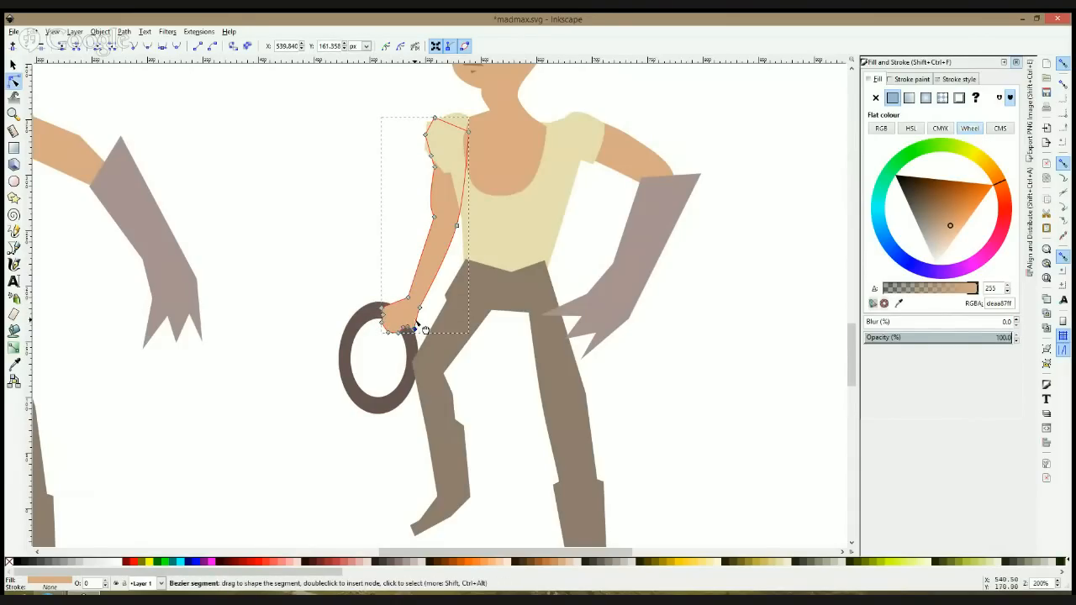
{"action": "double_click", "coordinate": [417, 322]}
{"action": "left_click_drag", "start_coordinate": [417, 323], "coordinate": [420, 319]}
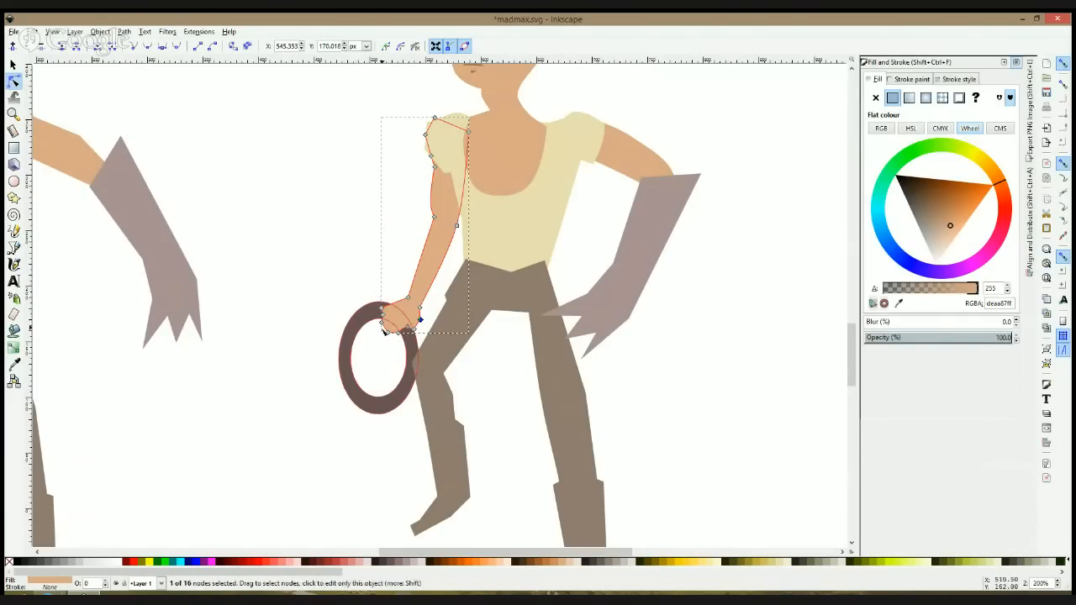
Step: Refine the fist's outline by nudging its upper tip node outward and its lower edge node slightly up along the ring
{"action": "scroll", "coordinate": [376, 332], "scroll_direction": "up", "scroll_amount": 2}
{"action": "left_click_drag", "start_coordinate": [384, 302], "coordinate": [377, 306]}
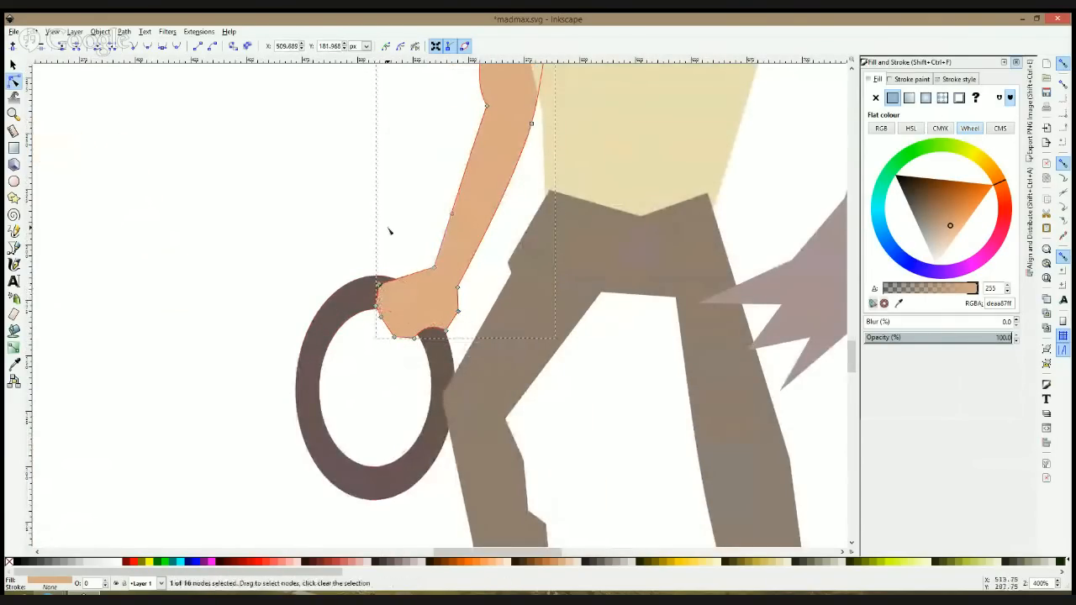
{"action": "left_click", "coordinate": [414, 337]}
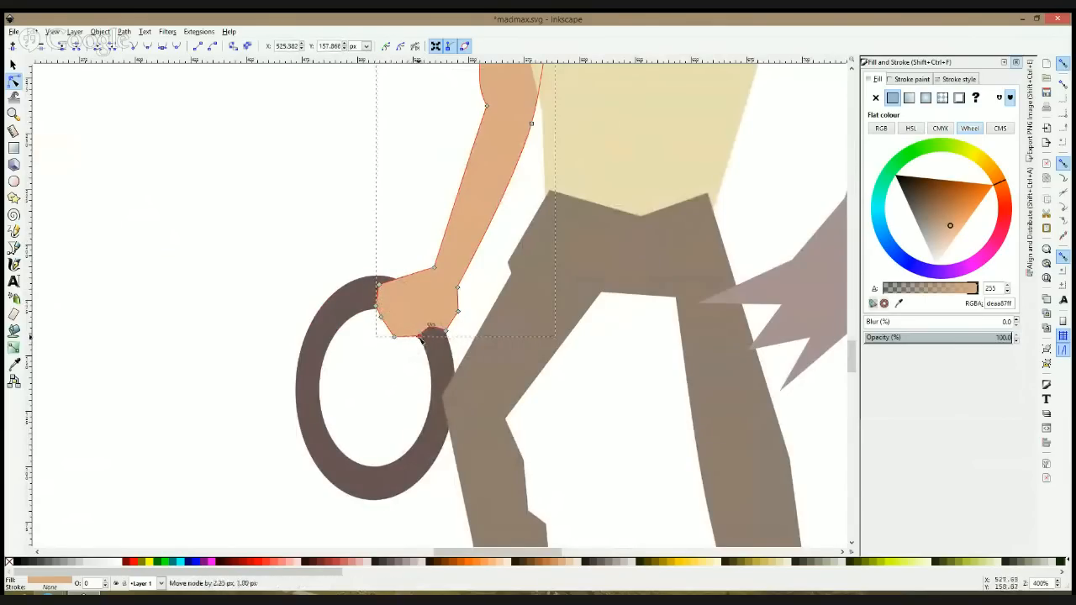
{"action": "left_click", "coordinate": [391, 364]}
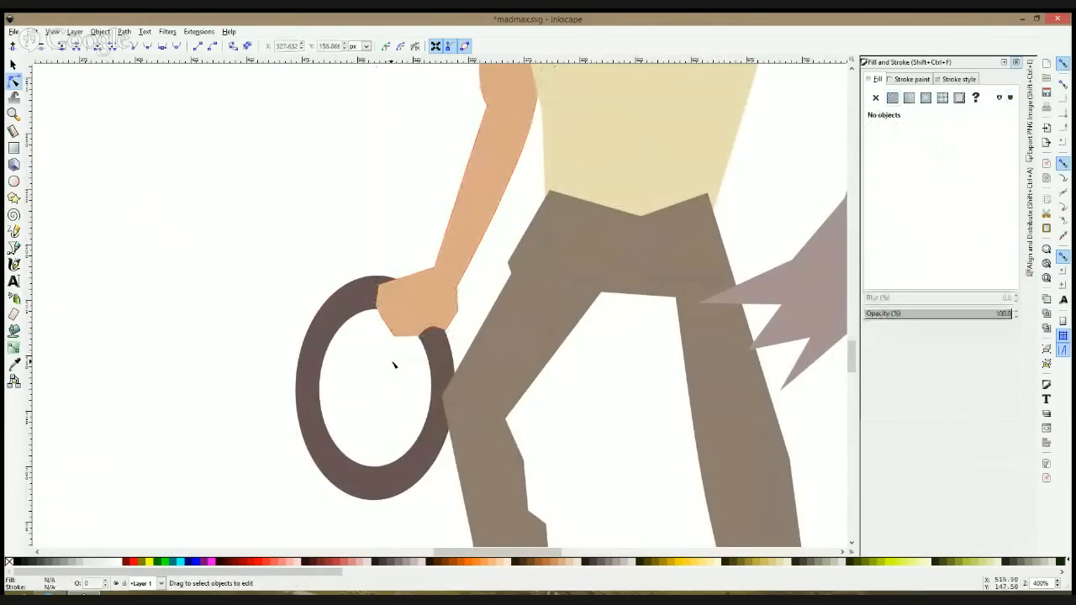
Step: Thin the ring's band by scaling a copy of the ring inward and combining its outline with the original as a larger hole
{"action": "scroll", "coordinate": [392, 364], "scroll_direction": "down", "scroll_amount": 5}
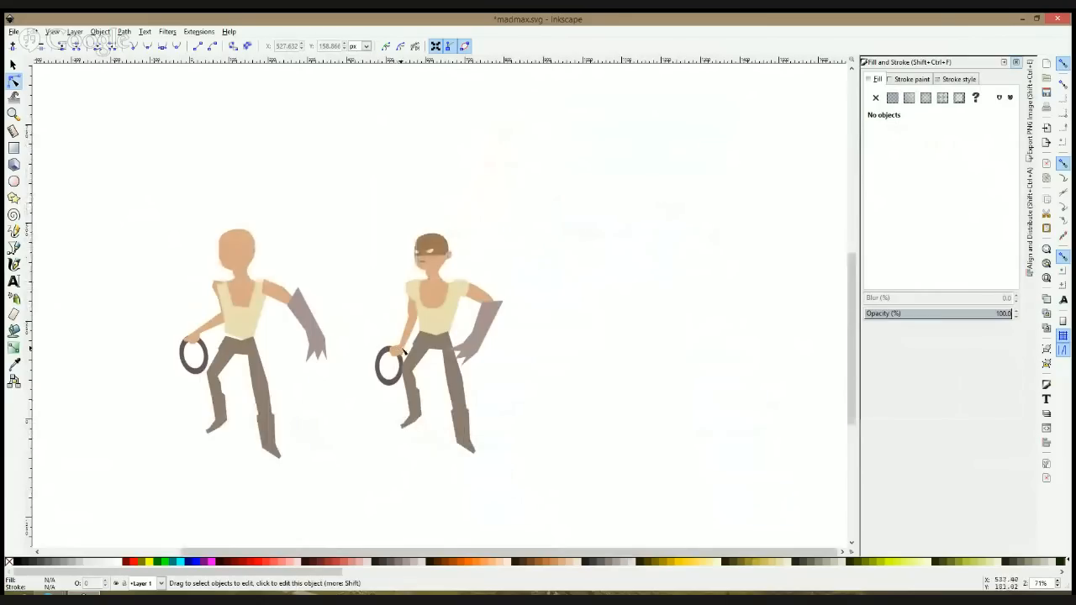
{"action": "scroll", "coordinate": [404, 351], "scroll_direction": "up", "scroll_amount": 4}
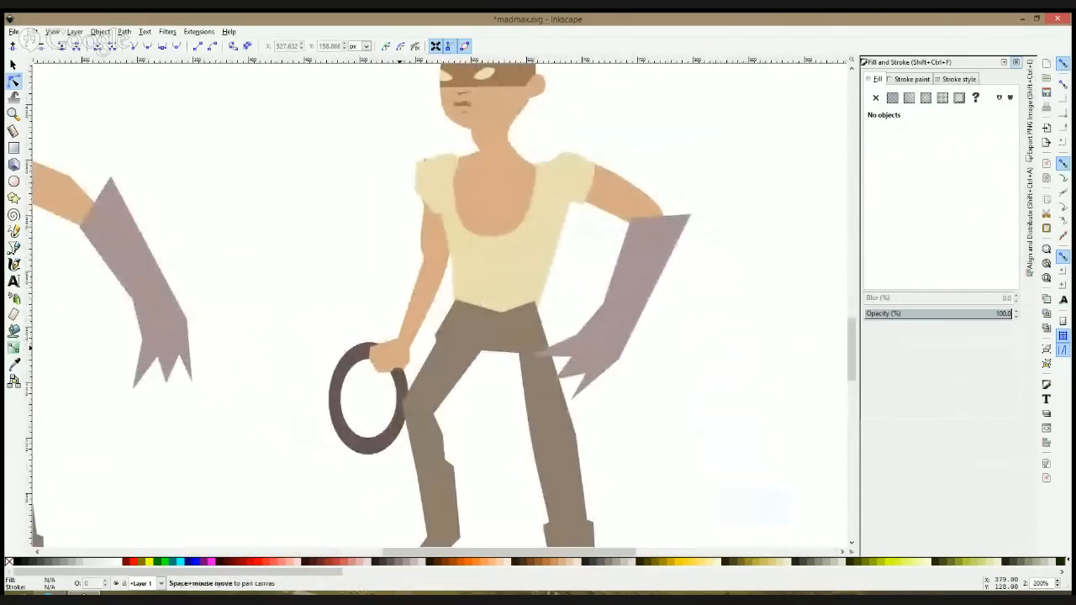
{"action": "key", "text": "s"}
{"action": "left_click", "coordinate": [363, 452]}
{"action": "mouse_move", "coordinate": [365, 459]}
{"action": "left_mouse_down"}
{"action": "mouse_move", "coordinate": [365, 480]}
{"action": "mouse_move", "coordinate": [365, 462]}
{"action": "left_mouse_up"}
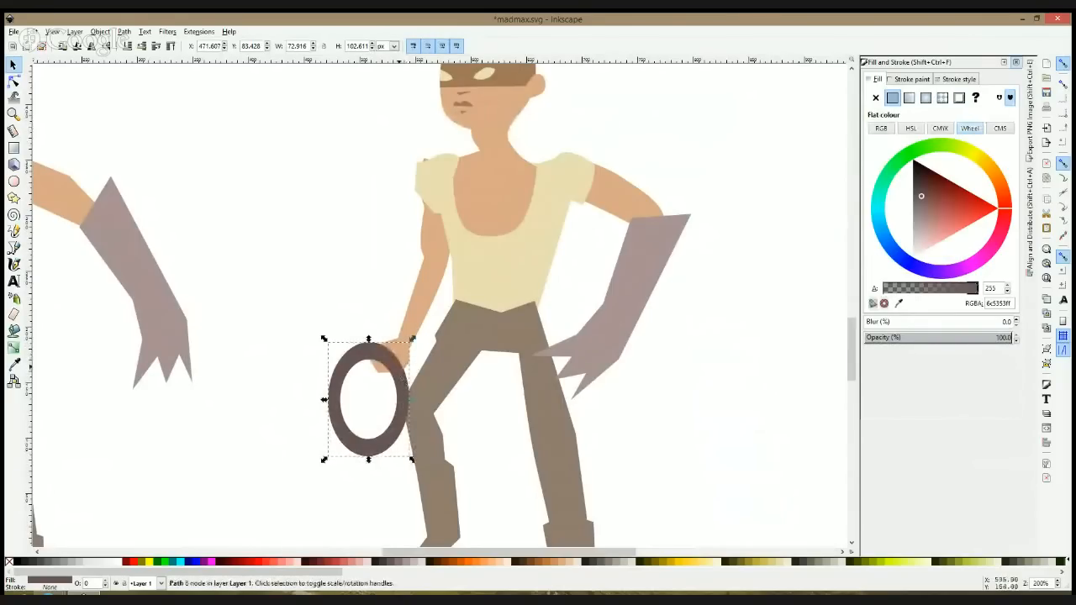
{"action": "left_click_drag", "start_coordinate": [412, 340], "coordinate": [404, 350]}
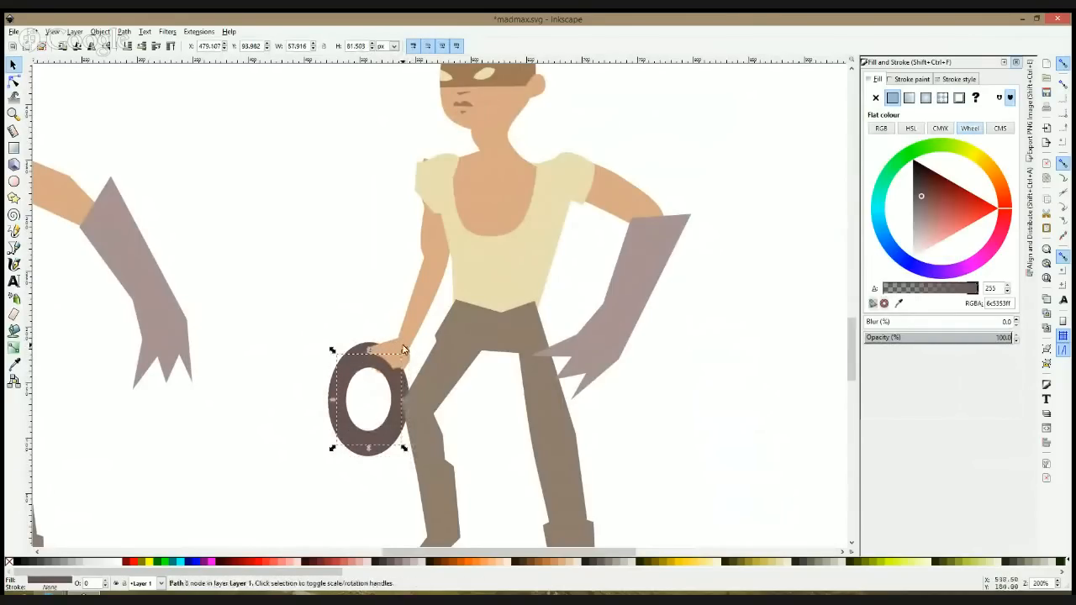
{"action": "key", "text": "ctrl+KP_5"}
{"action": "left_click_drag", "start_coordinate": [404, 351], "coordinate": [402, 354]}
{"action": "left_click", "coordinate": [370, 345], "text": "shift"}
{"action": "key", "text": "ctrl+k"}
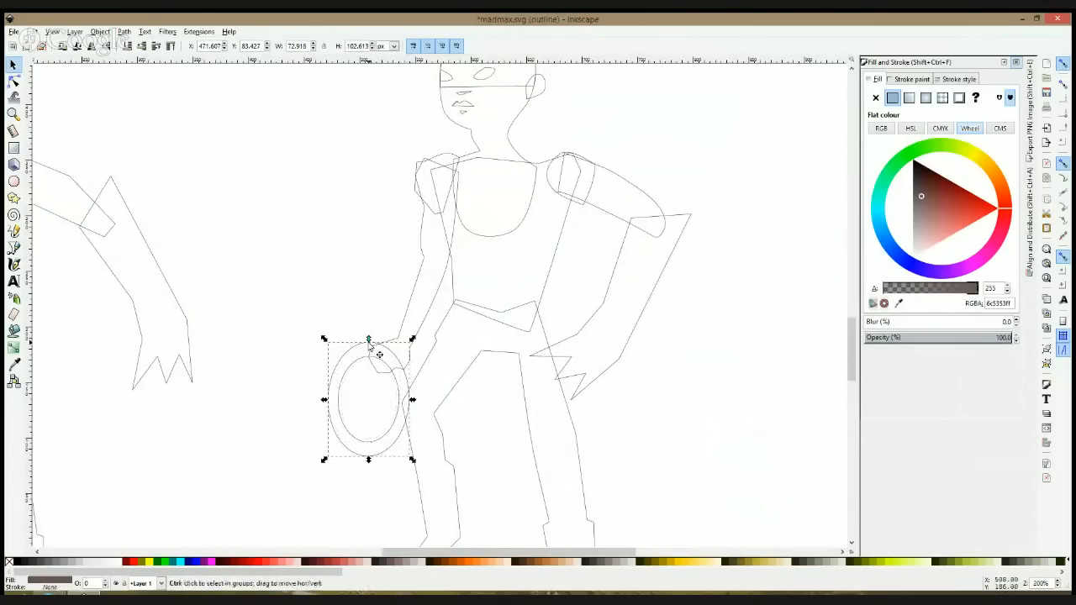
{"action": "key", "text": "ctrl+KP_5"}
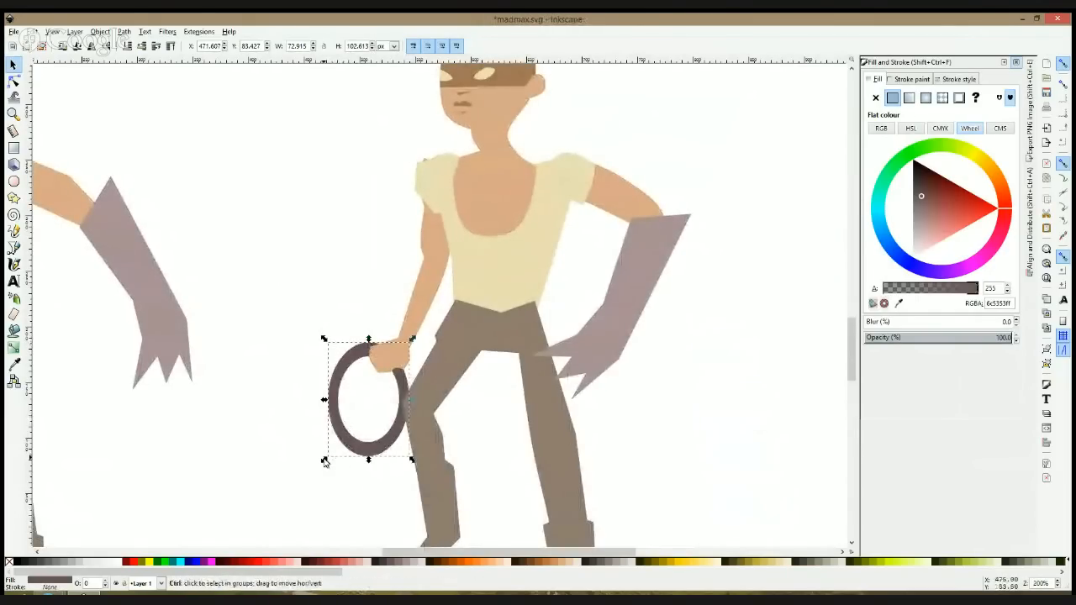
Step: Scale the ring up slightly to about 74 by 105 px
{"action": "left_click_drag", "start_coordinate": [324, 459], "coordinate": [321, 463]}
{"action": "left_click", "coordinate": [614, 384]}
{"action": "scroll", "coordinate": [614, 384], "scroll_direction": "down", "scroll_amount": 2, "text": "ctrl"}
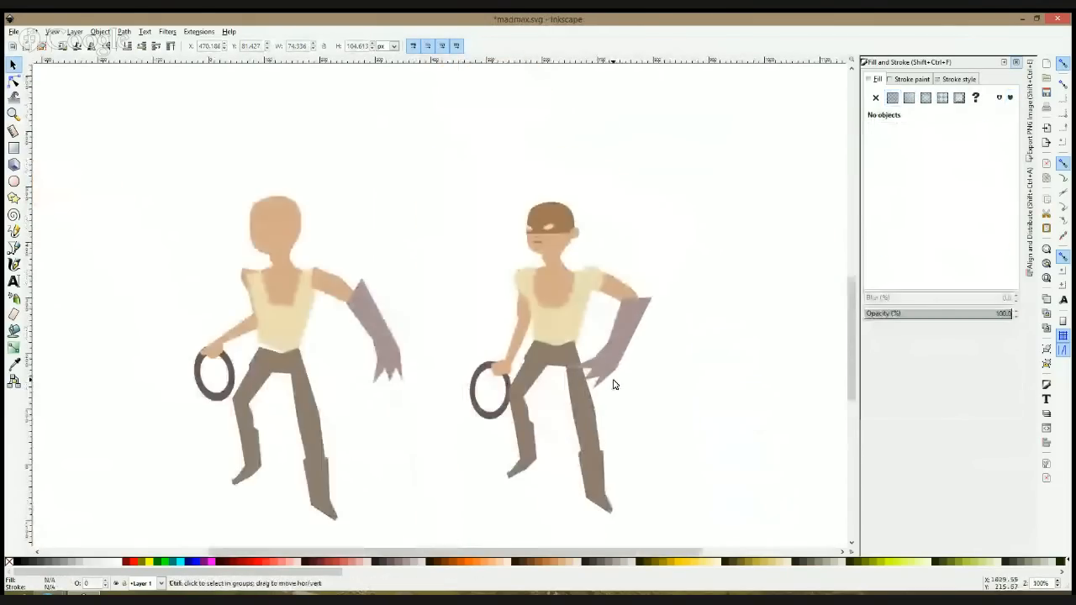
{"action": "left_click", "coordinate": [636, 335]}
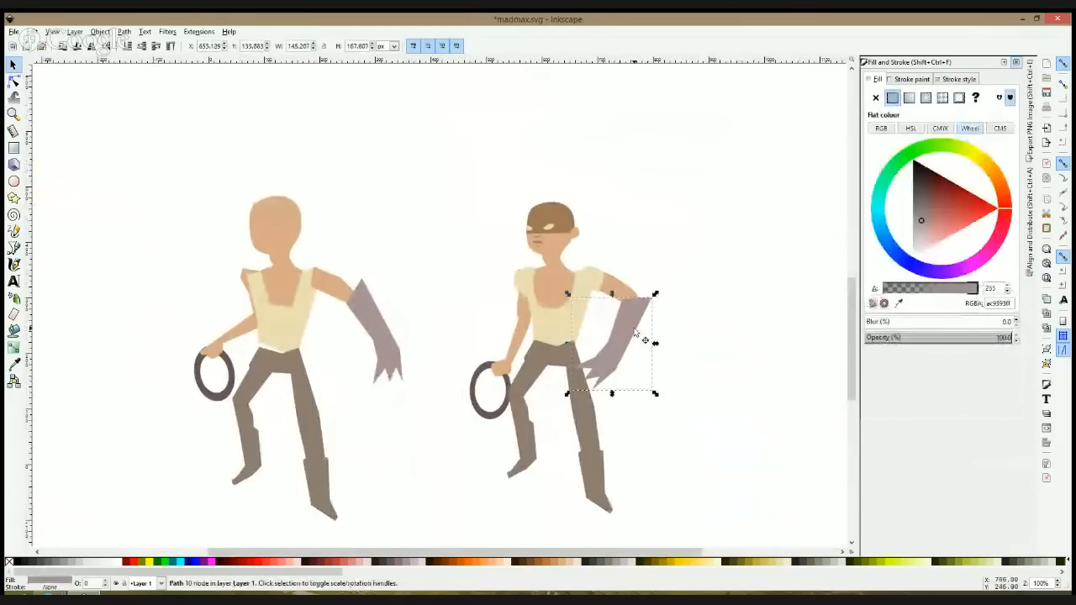
{"action": "key", "text": "Delete"}
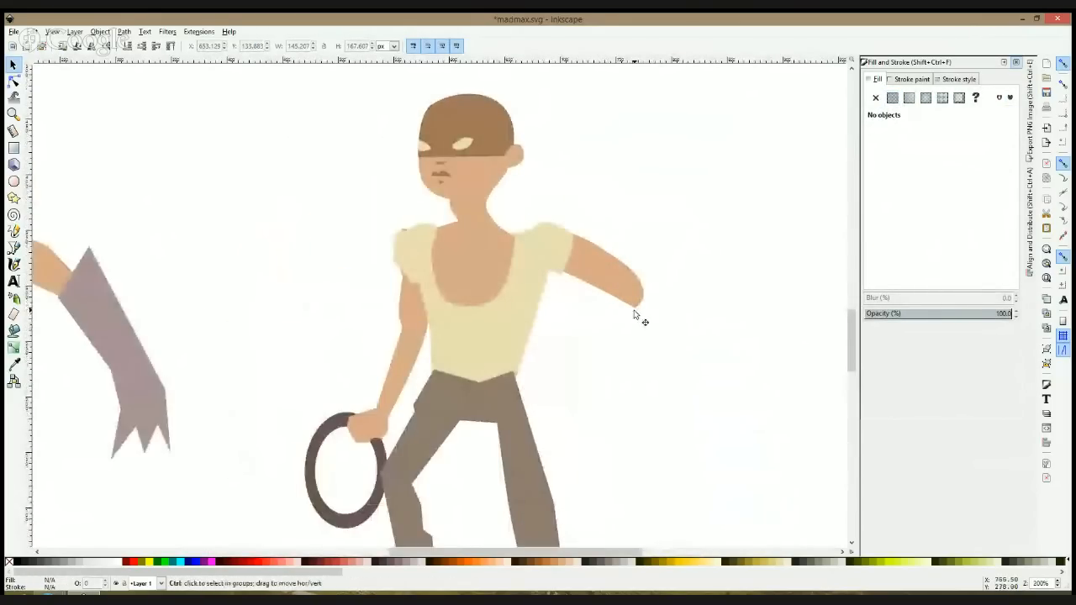
{"action": "key", "text": "ctrl+z"}
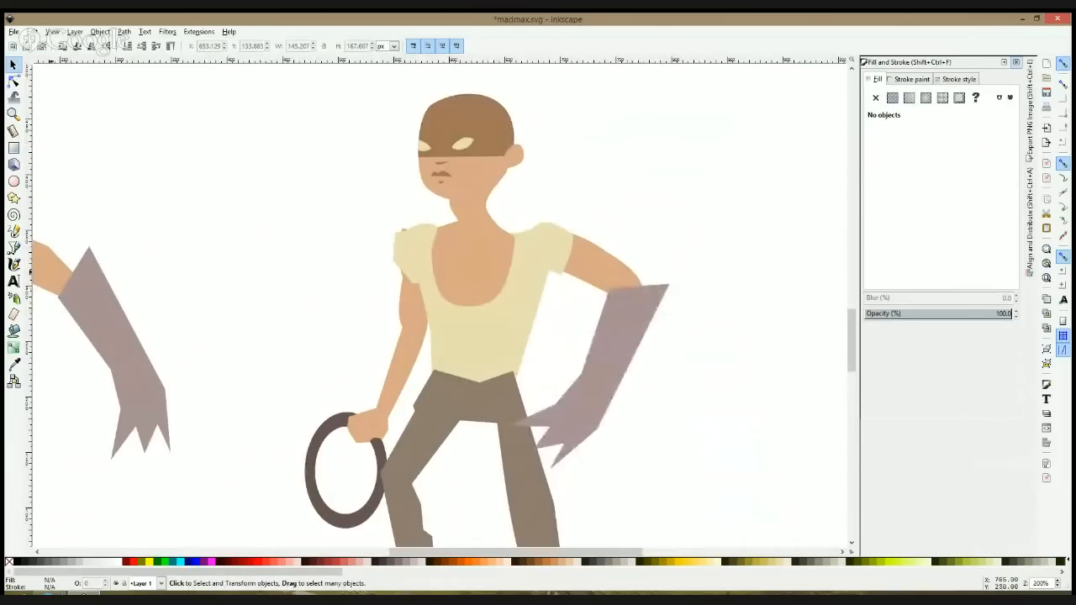
Step: Draw a closed triangle about 52 by 39 px over the gloved arm's shoulder and fill it with the sampled brown of the mask
{"action": "key", "text": "b"}
{"action": "scroll", "coordinate": [613, 262], "scroll_direction": "up", "scroll_amount": 1}
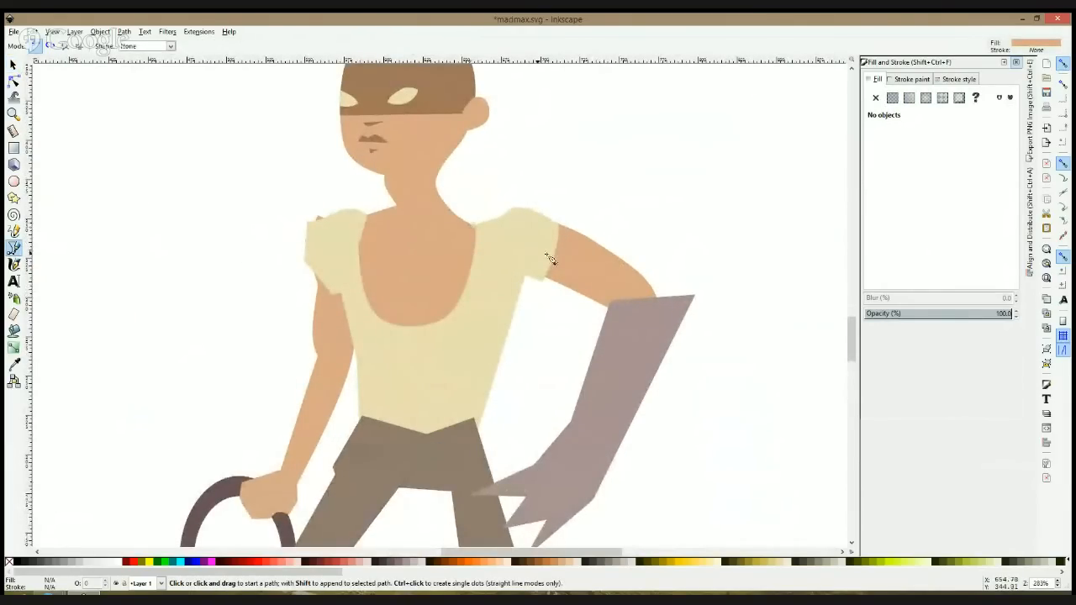
{"action": "left_click", "coordinate": [507, 265]}
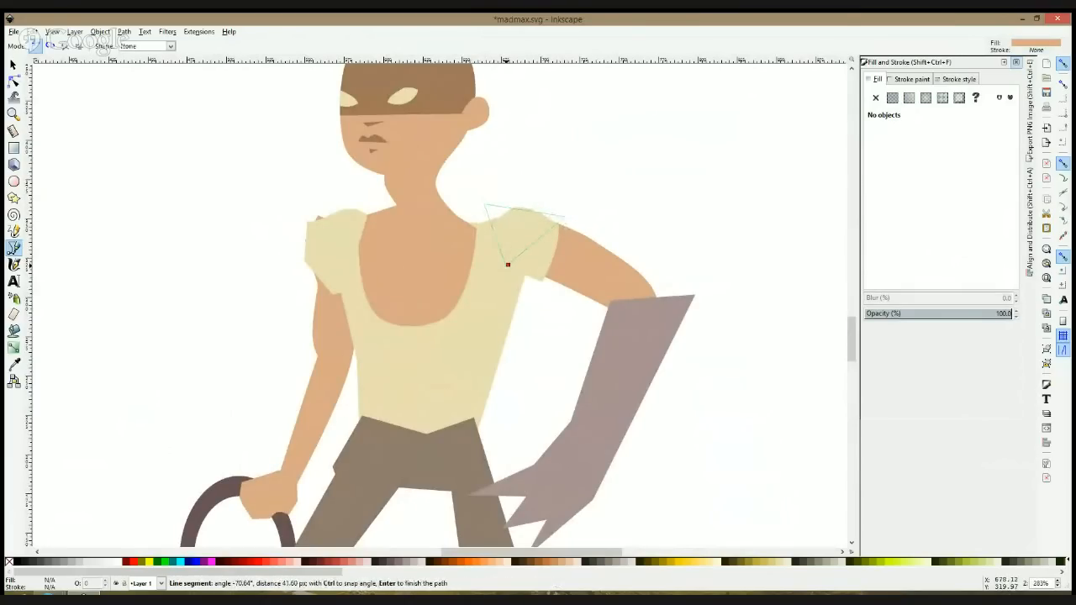
{"action": "left_click", "coordinate": [508, 265]}
{"action": "key", "text": "d"}
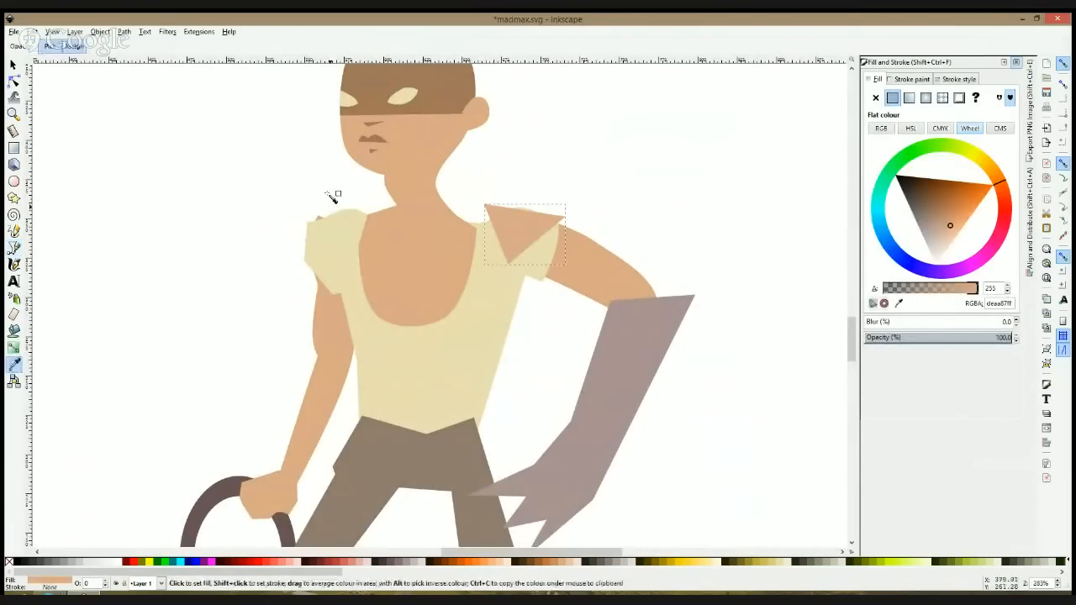
{"action": "left_click", "coordinate": [370, 105]}
{"action": "key", "text": "s"}
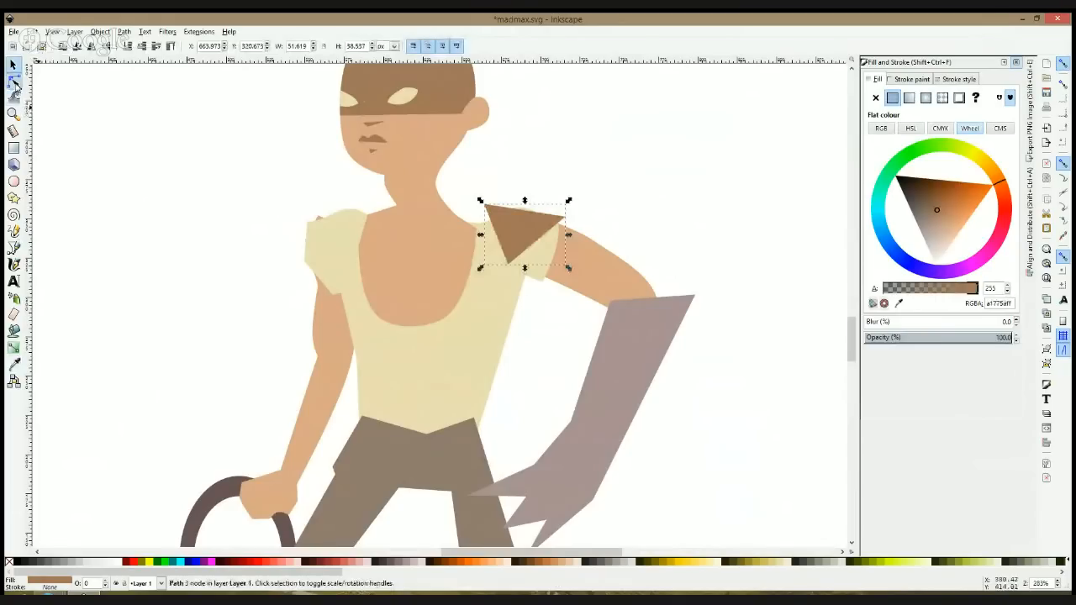
Step: Darken the shoulder triangle's fill to 5e4331ff and bend its upper and outer edges outward into a rounded shoulder pad
{"action": "left_click", "coordinate": [14, 82]}
{"action": "left_click", "coordinate": [920, 195]}
{"action": "left_click_drag", "start_coordinate": [527, 211], "coordinate": [532, 209]}
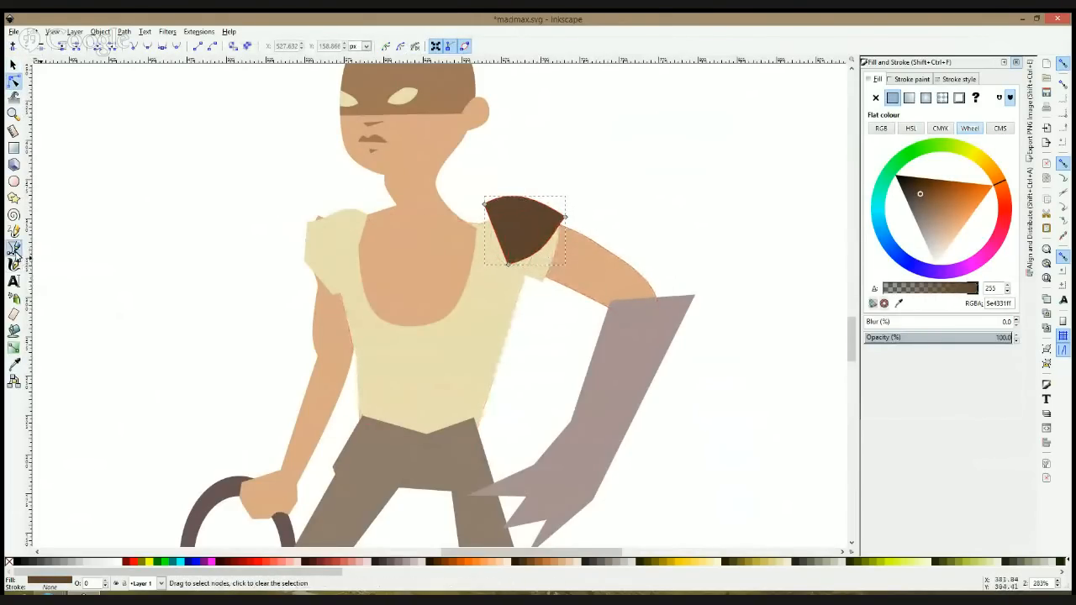
Step: Draw a closed, jagged wrap across the gloved figure's upper arm with the Bezier tool, with a notch in its lower edge, in the same dark brown
{"action": "left_click", "coordinate": [13, 248]}
{"action": "left_click", "coordinate": [598, 236]}
{"action": "left_click", "coordinate": [569, 298]}
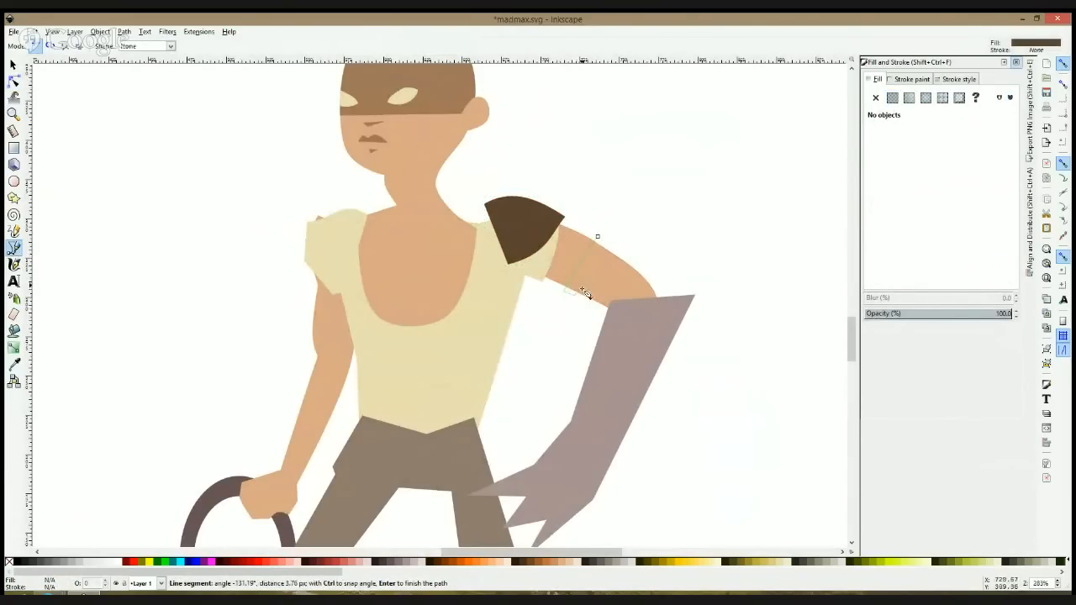
{"action": "left_click", "coordinate": [580, 297]}
{"action": "left_click", "coordinate": [593, 304]}
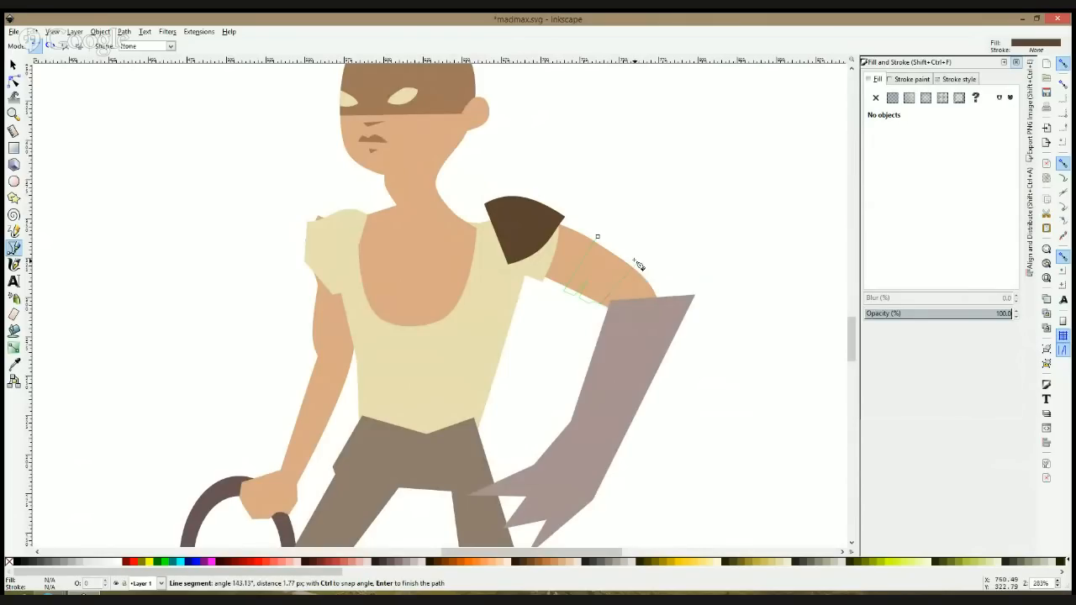
{"action": "left_click", "coordinate": [597, 238]}
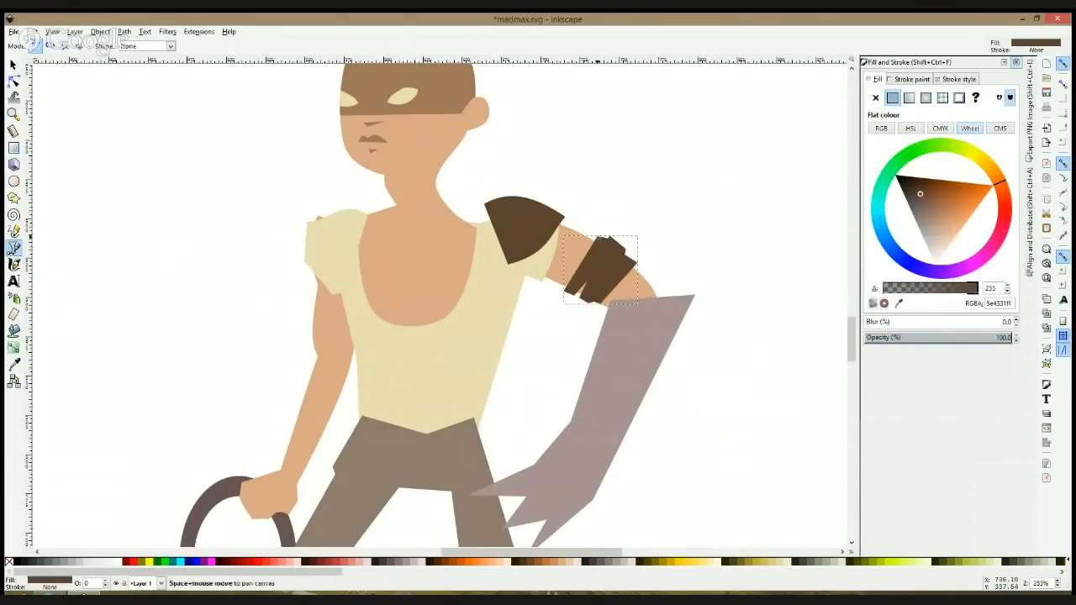
{"action": "key", "text": "Escape"}
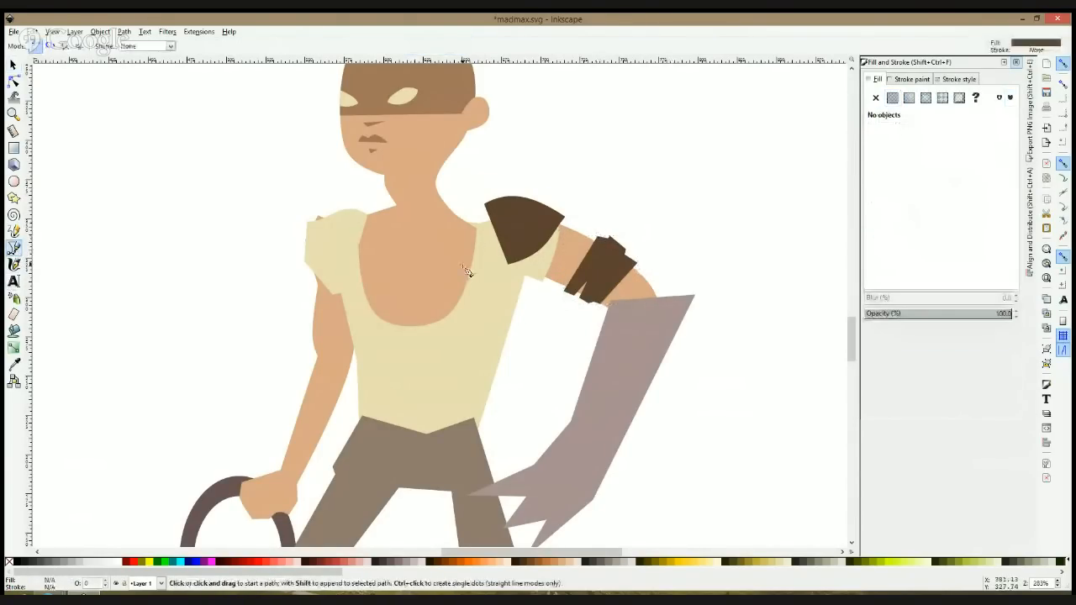
Step: Draw a thin wedge-shaped crease from the arm wrap's upper edge down its middle and fill it with darker brown 372214ff
{"action": "scroll", "coordinate": [550, 259], "scroll_direction": "up", "scroll_amount": 2}
{"action": "left_click", "coordinate": [661, 229]}
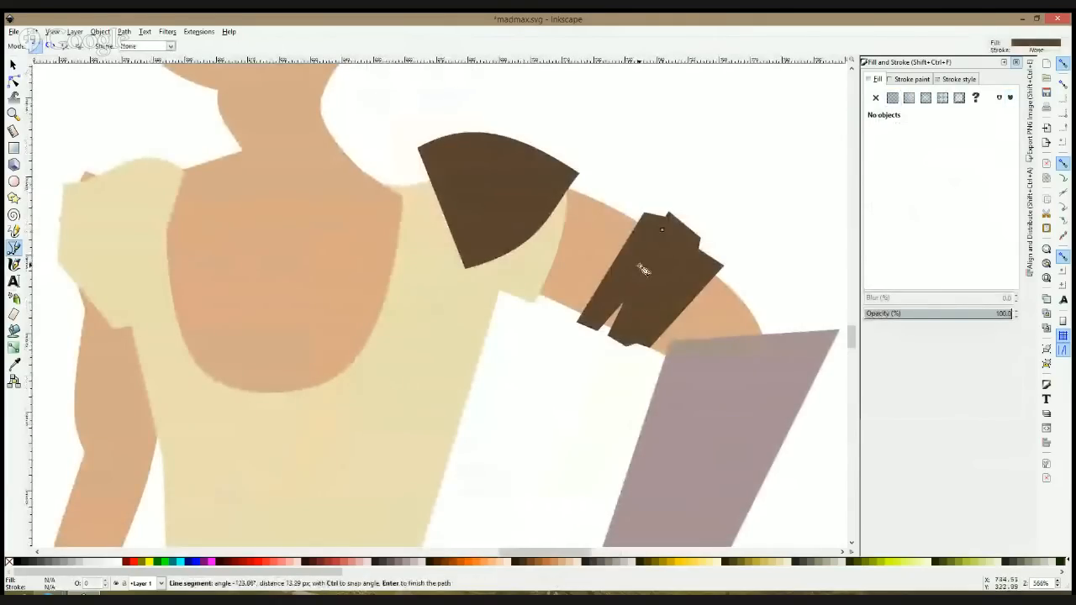
{"action": "left_click", "coordinate": [636, 289]}
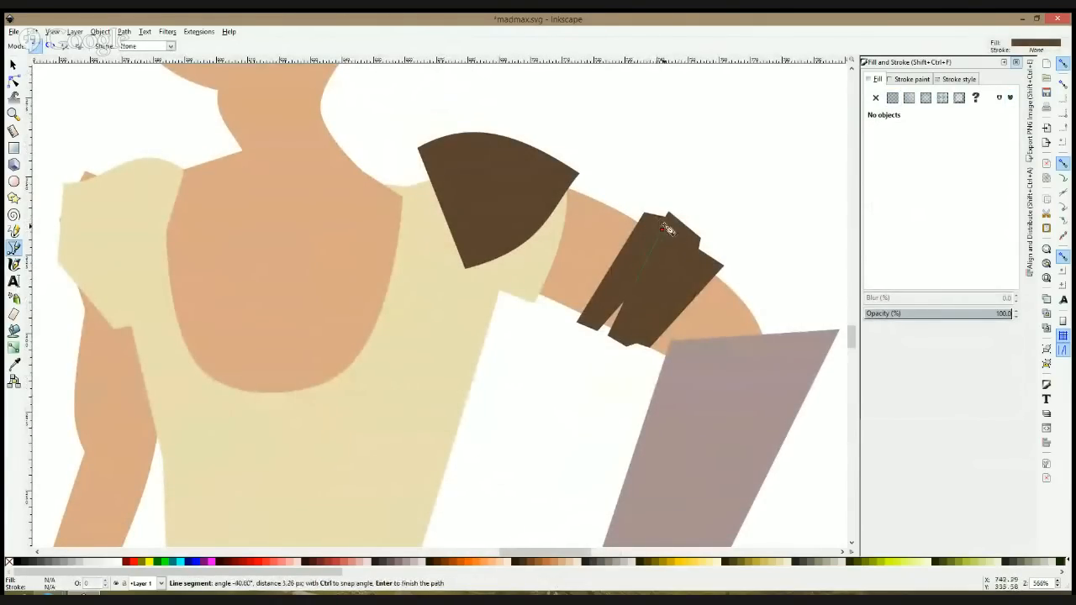
{"action": "left_click", "coordinate": [661, 229]}
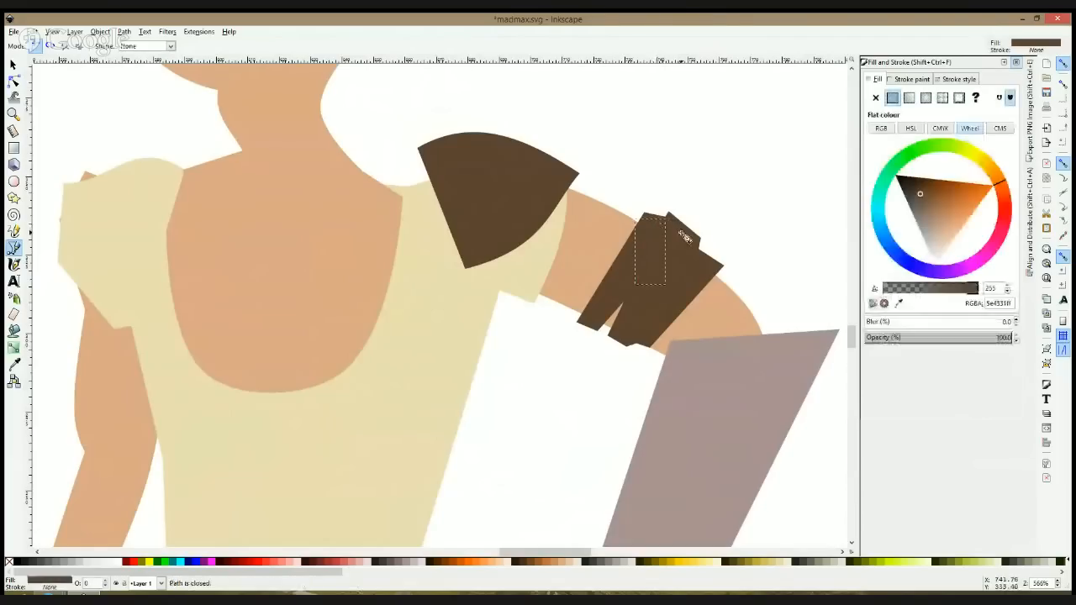
{"action": "left_click", "coordinate": [911, 185]}
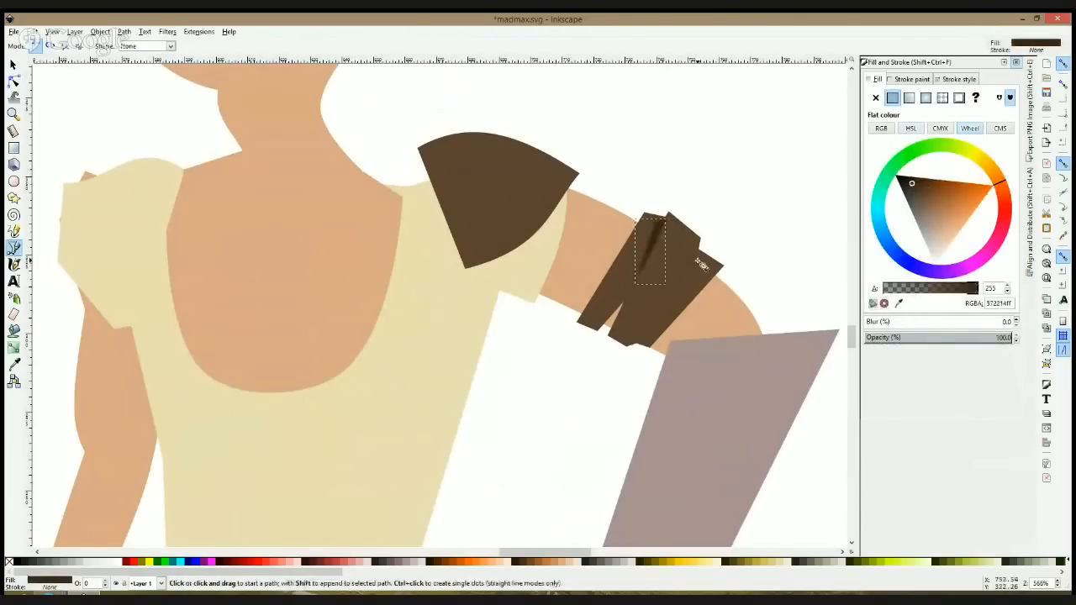
Step: Draw a second dark brown crease about 26 by 27 px, tapering from the step in the arm wrap's upper edge toward its lower edge
{"action": "left_click", "coordinate": [697, 250]}
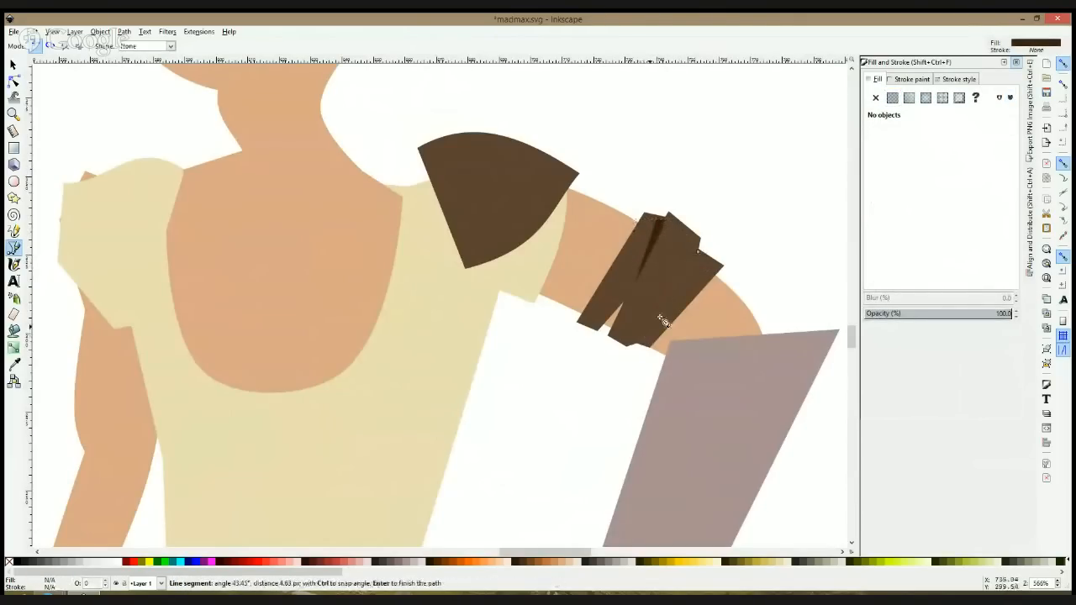
{"action": "left_click", "coordinate": [700, 267]}
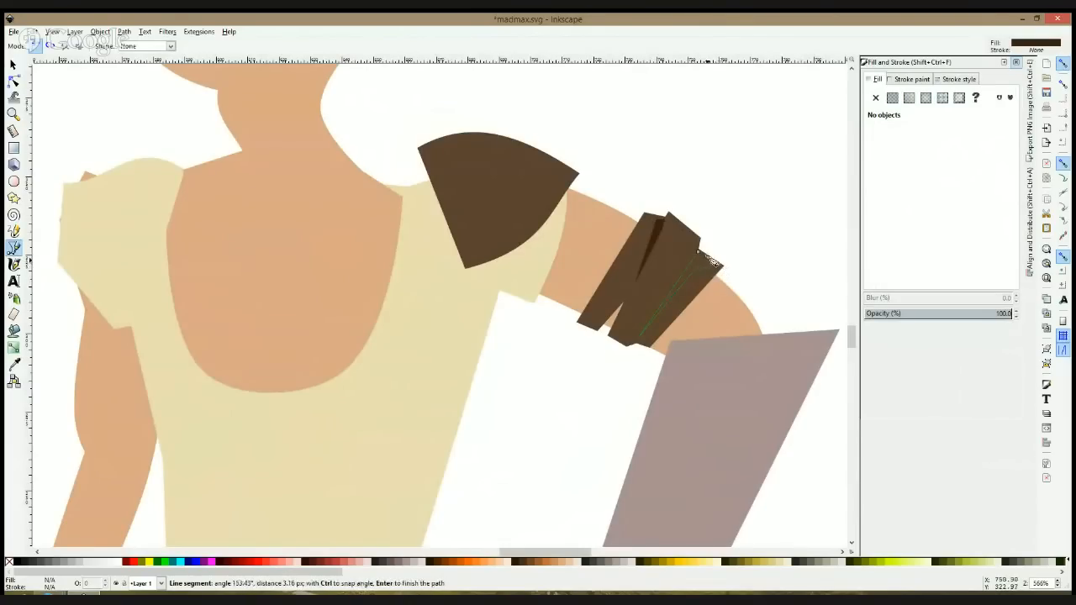
{"action": "left_click", "coordinate": [697, 251]}
{"action": "key", "text": "s"}
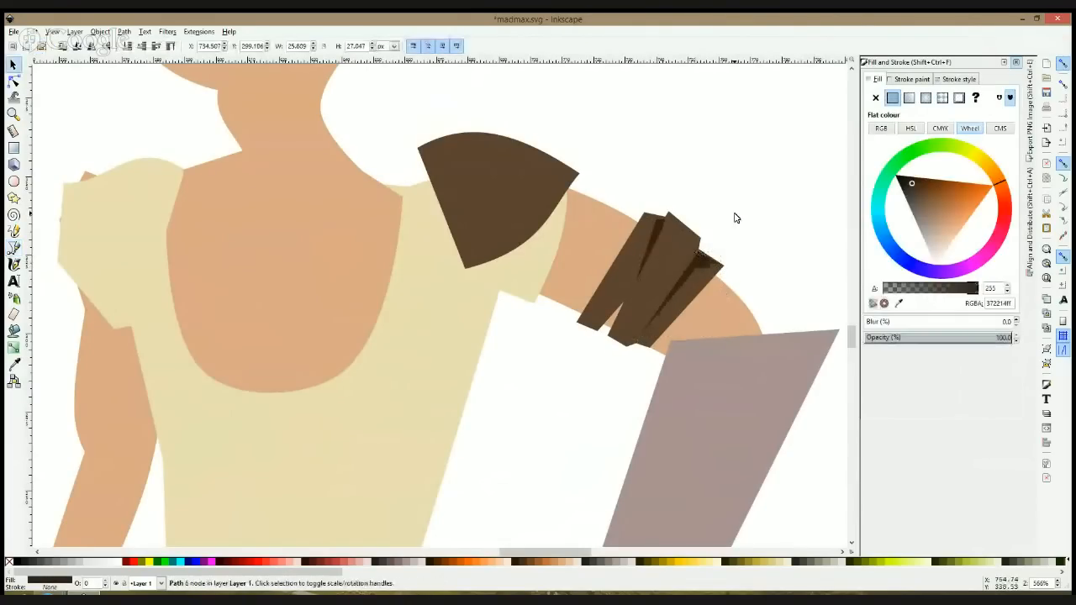
{"action": "key", "text": "Escape"}
{"action": "scroll", "coordinate": [737, 217], "scroll_direction": "down", "scroll_amount": 4}
{"action": "scroll", "coordinate": [738, 218], "scroll_direction": "up", "scroll_amount": 4}
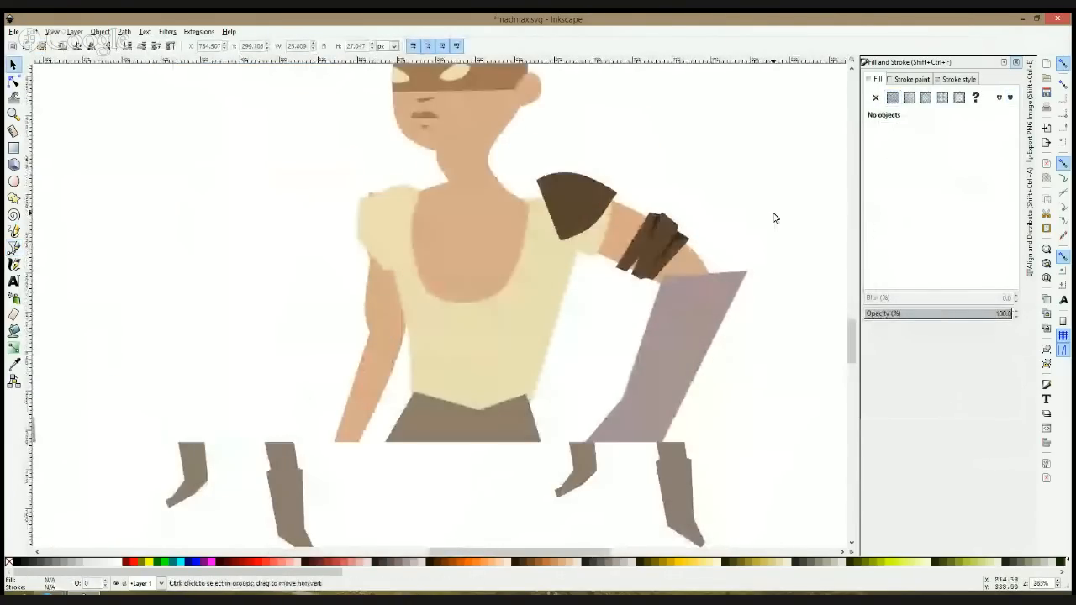
Step: Draw a small U-shaped mark about 9 by 12 px on the arm wrap's inner strip and round its corners into curves
{"action": "left_click", "coordinate": [15, 249]}
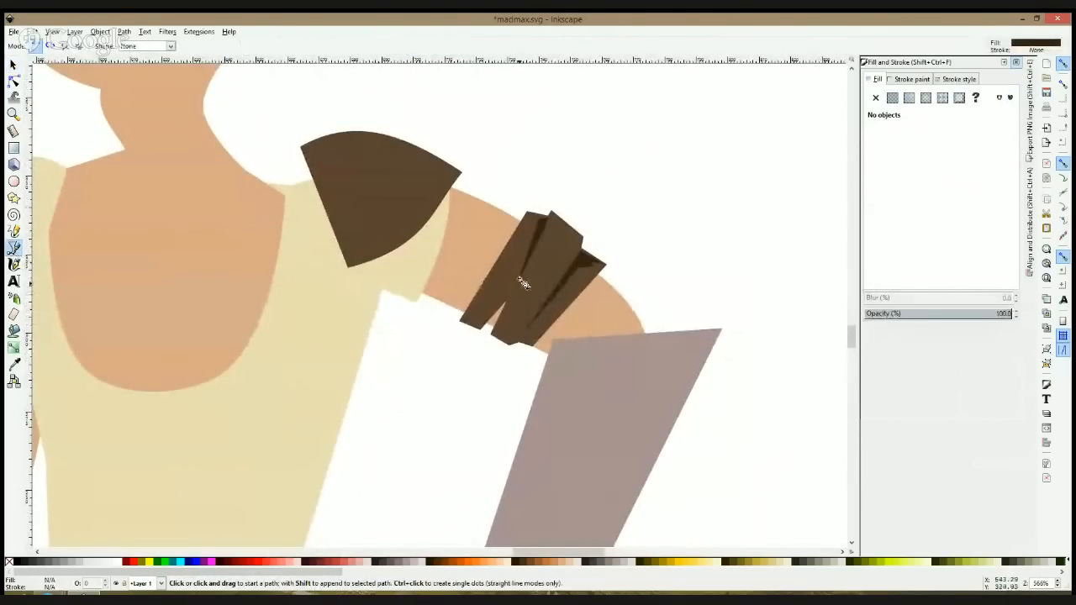
{"action": "left_click", "coordinate": [501, 262]}
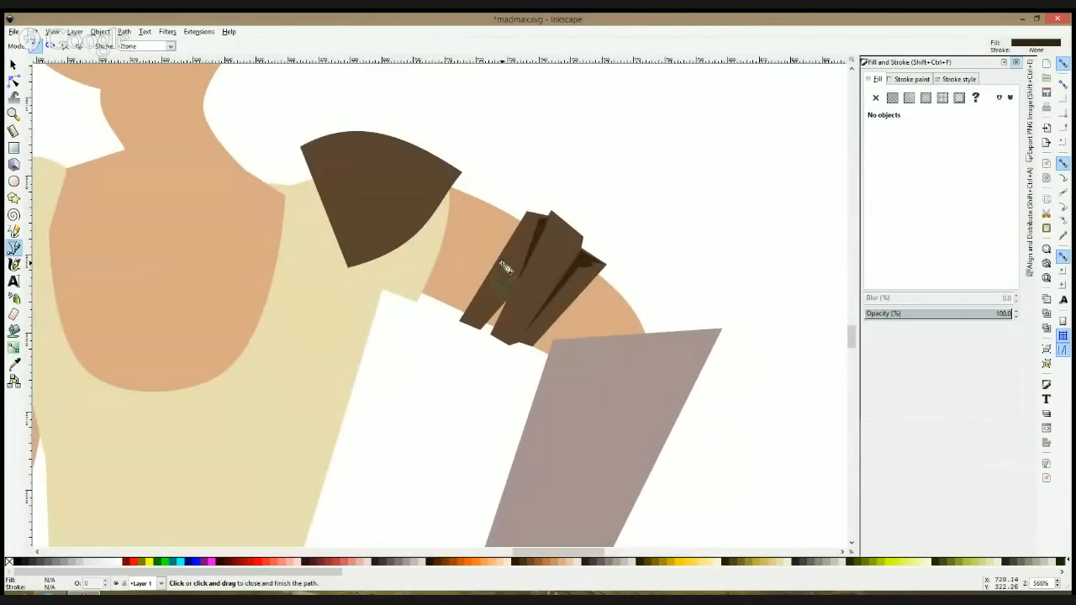
{"action": "left_click", "coordinate": [502, 264]}
{"action": "key", "text": "s"}
{"action": "left_click_drag", "start_coordinate": [482, 258], "coordinate": [474, 256]}
{"action": "key", "text": "n"}
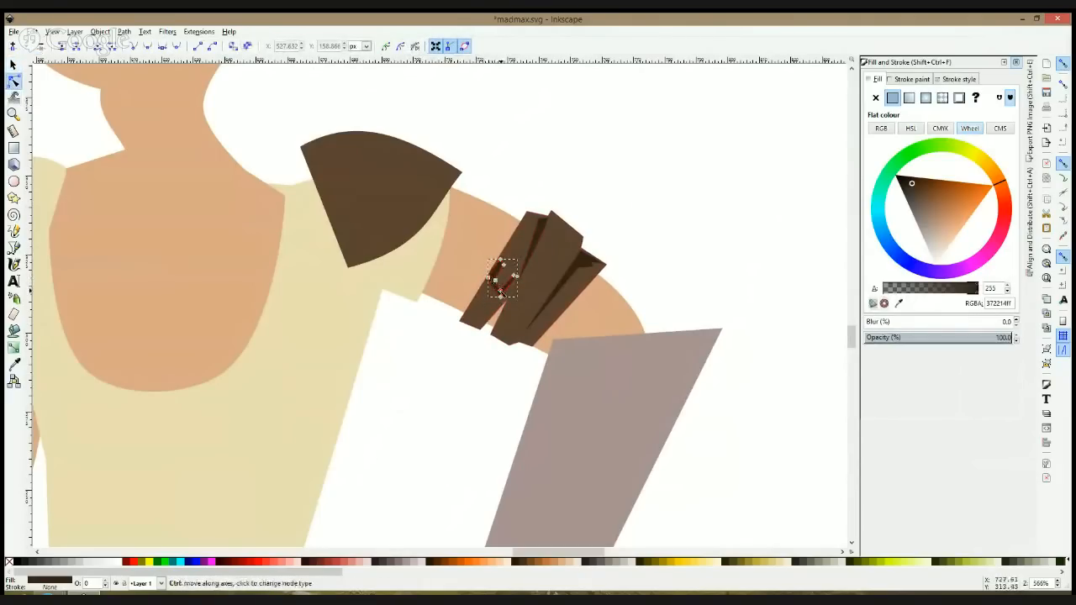
{"action": "key", "text": "s"}
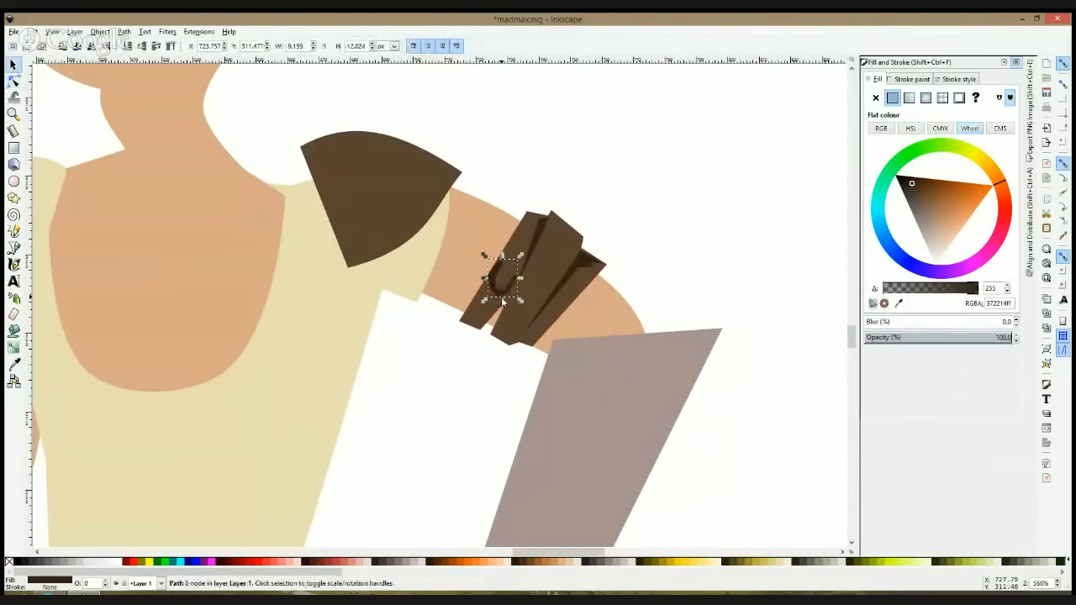
Step: Lighten the U-shaped mark's fill to 765e4eff and save the drawing
{"action": "left_click_drag", "start_coordinate": [922, 190], "coordinate": [923, 203]}
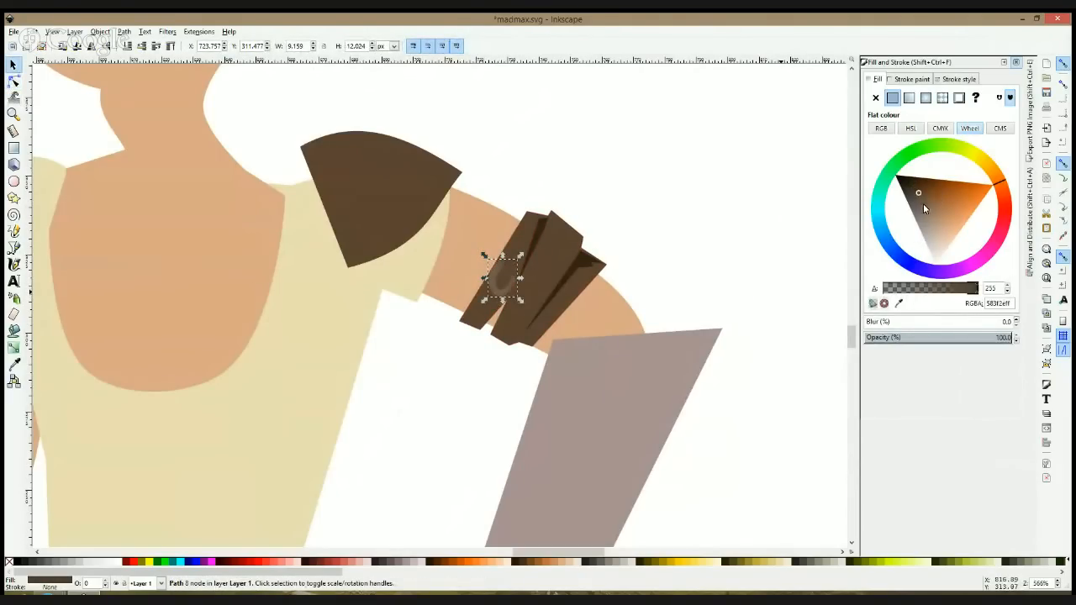
{"action": "left_click_drag", "start_coordinate": [515, 294], "coordinate": [538, 311]}
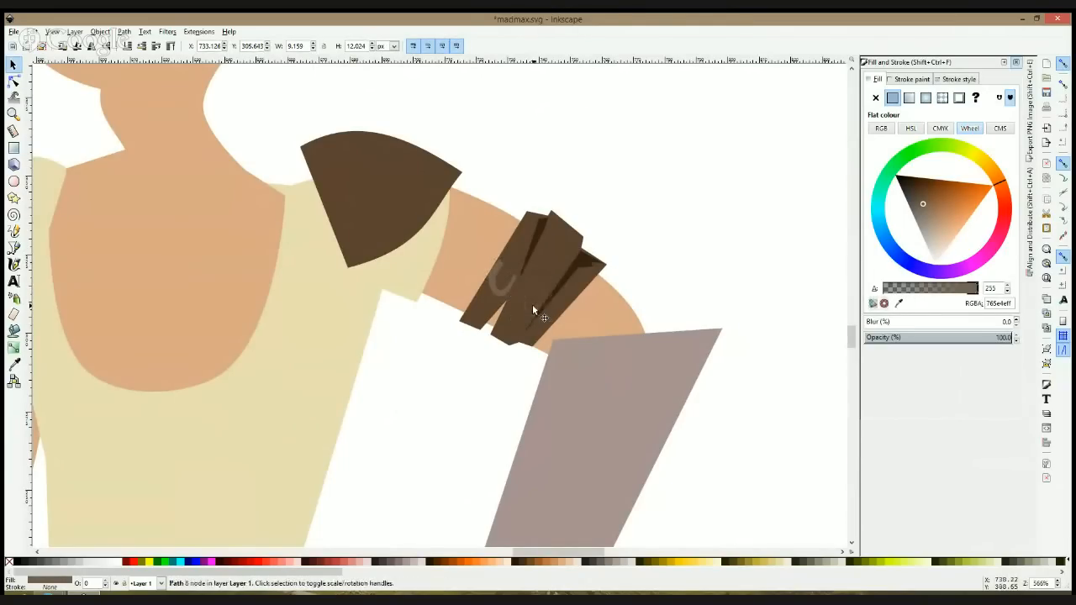
{"action": "key", "text": "Escape"}
{"action": "scroll", "coordinate": [576, 285], "scroll_direction": "up", "scroll_amount": 2}
{"action": "key", "text": "ctrl+s"}
Step: Draw a second closed, angular U-shaped mark on the arm wrap's middle strip in the same lighter brown
{"action": "left_click", "coordinate": [13, 247]}
{"action": "left_click", "coordinate": [471, 269]}
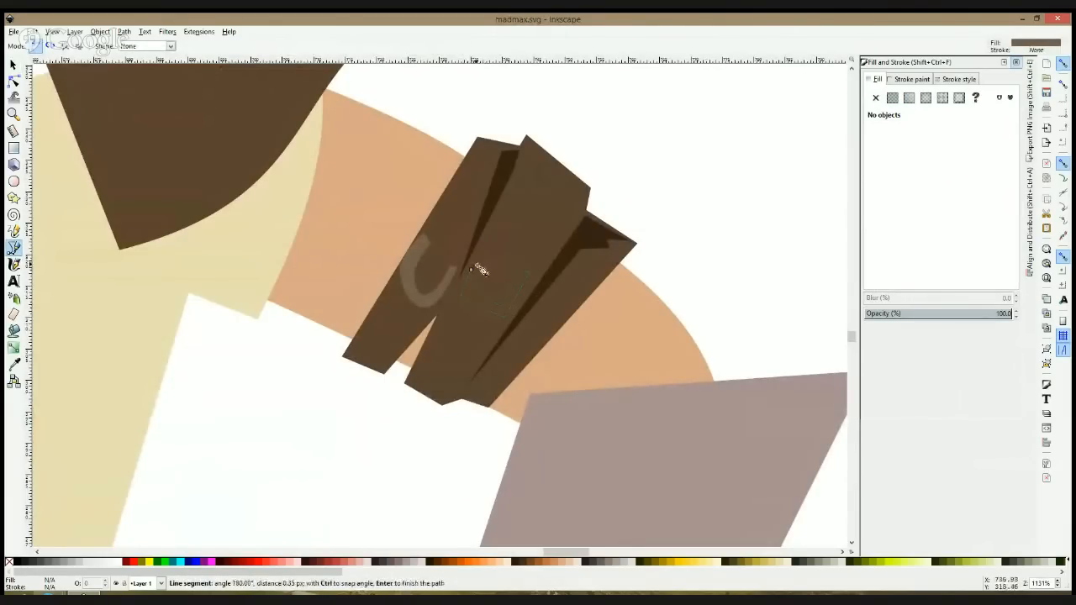
{"action": "left_click", "coordinate": [471, 270]}
Step: Raise the second mark's inner tip and smooth its lower corner nodes so the U becomes evenly curved
{"action": "key", "text": "n"}
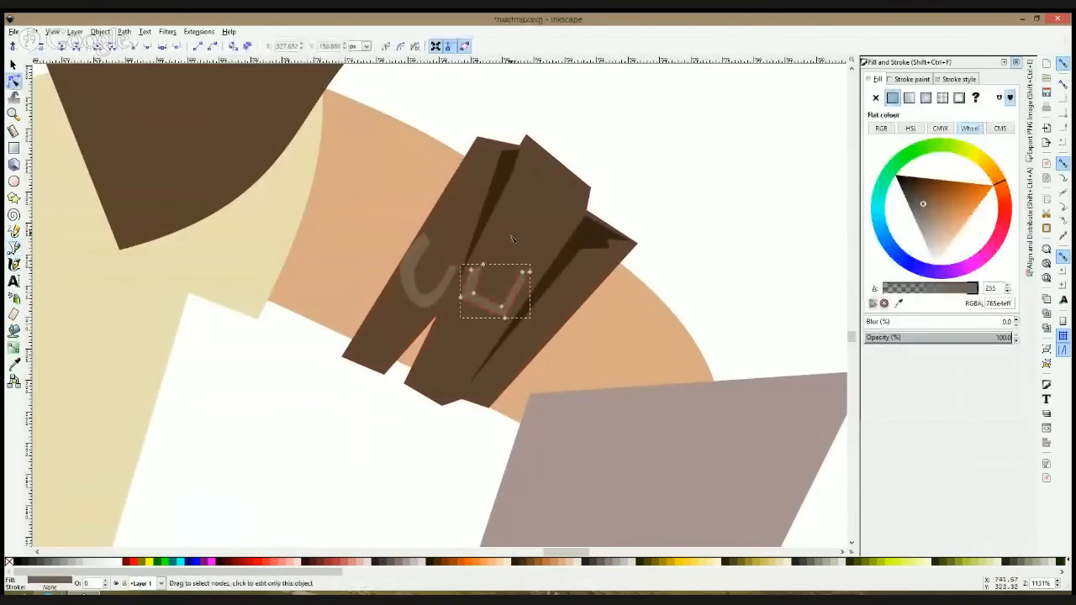
{"action": "left_click_drag", "start_coordinate": [482, 259], "coordinate": [479, 255]}
{"action": "left_click", "coordinate": [474, 293], "text": "ctrl"}
{"action": "left_click", "coordinate": [460, 297], "text": "ctrl"}
{"action": "left_click", "coordinate": [502, 306], "text": "ctrl"}
{"action": "left_click", "coordinate": [505, 318], "text": "ctrl"}
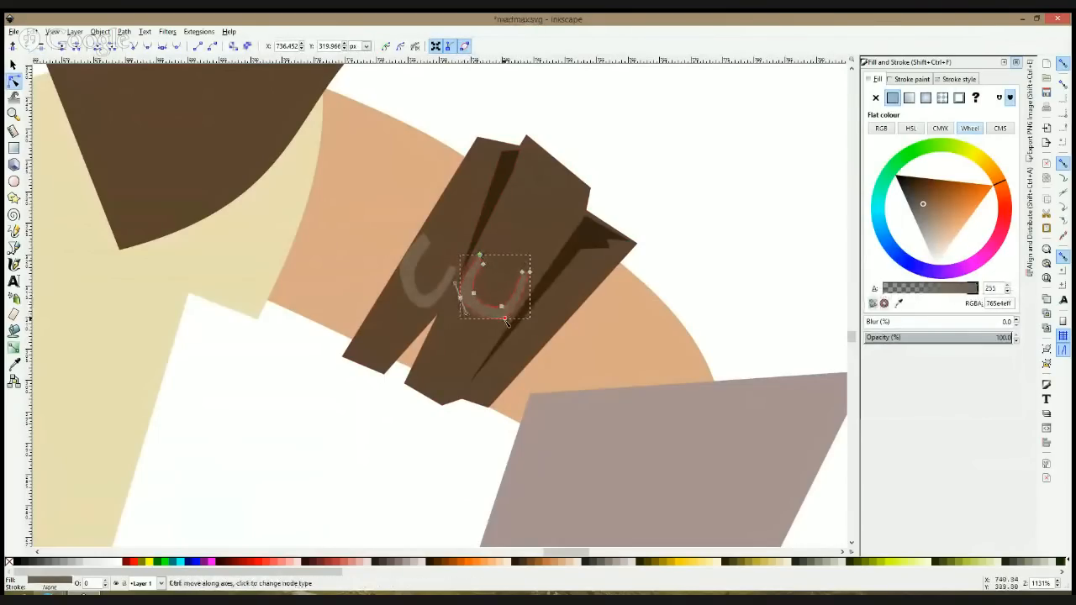
{"action": "key", "text": "s"}
{"action": "left_click_drag", "start_coordinate": [505, 320], "coordinate": [507, 325]}
Step: Draw a third, short lighter brown mark about 10 px wide on the arm wrap's outer strip, continuing the row of marks
{"action": "left_click", "coordinate": [14, 248]}
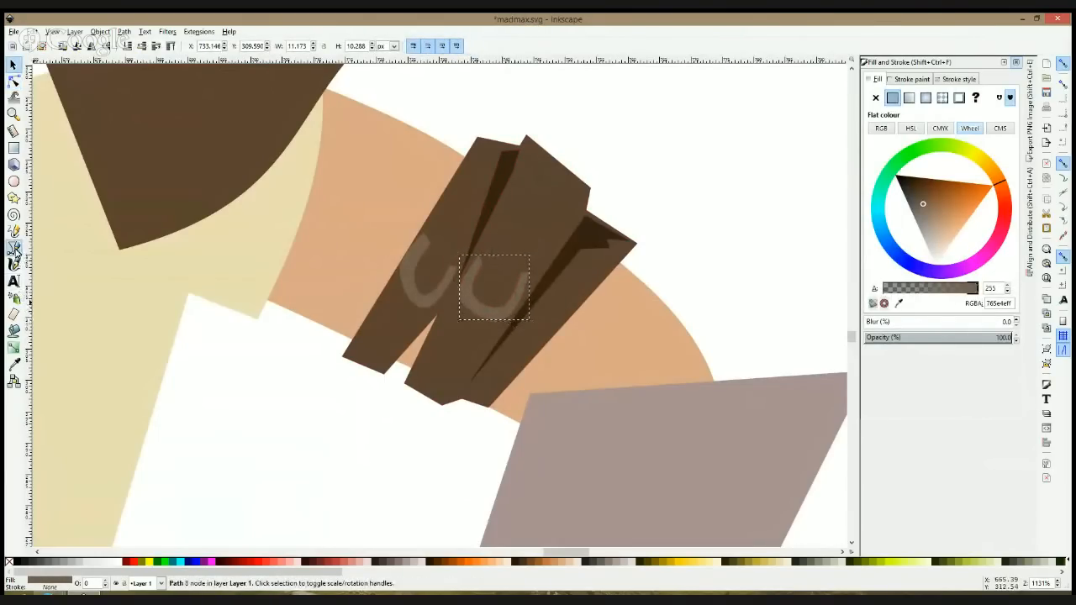
{"action": "left_click", "coordinate": [536, 314]}
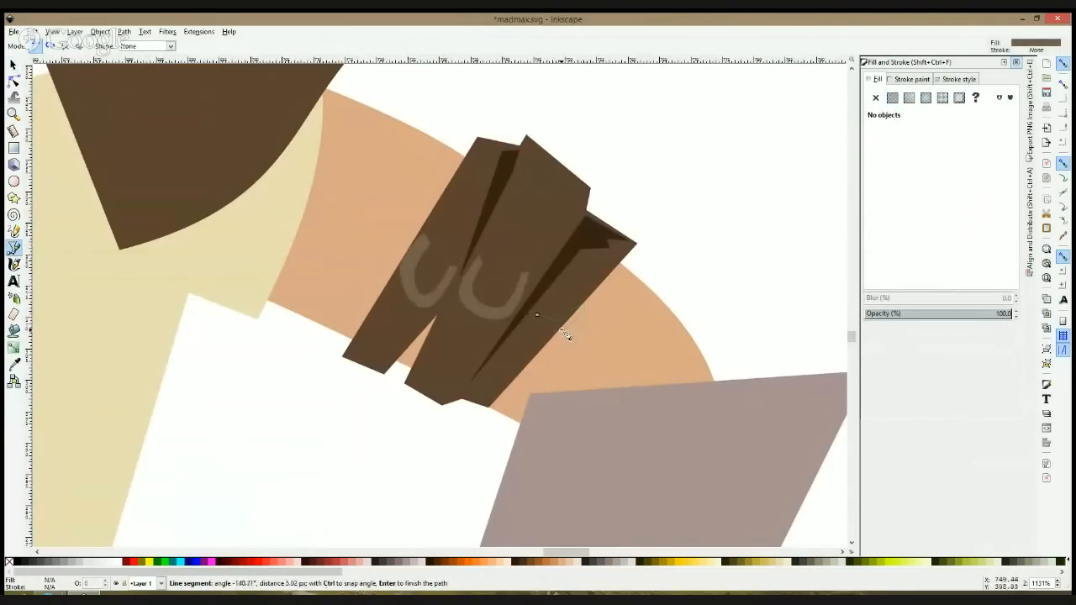
{"action": "left_click", "coordinate": [537, 315]}
{"action": "key", "text": "s"}
{"action": "left_click", "coordinate": [692, 265]}
{"action": "scroll", "coordinate": [692, 265], "scroll_direction": "down", "scroll_amount": 8}
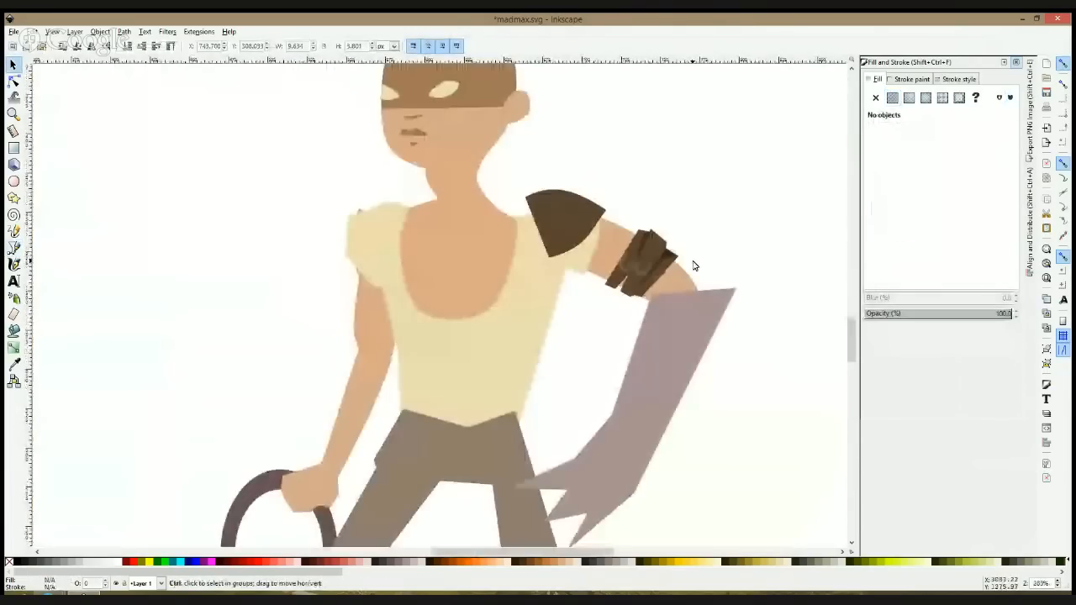
{"action": "scroll", "coordinate": [617, 265], "scroll_direction": "up", "scroll_amount": 4}
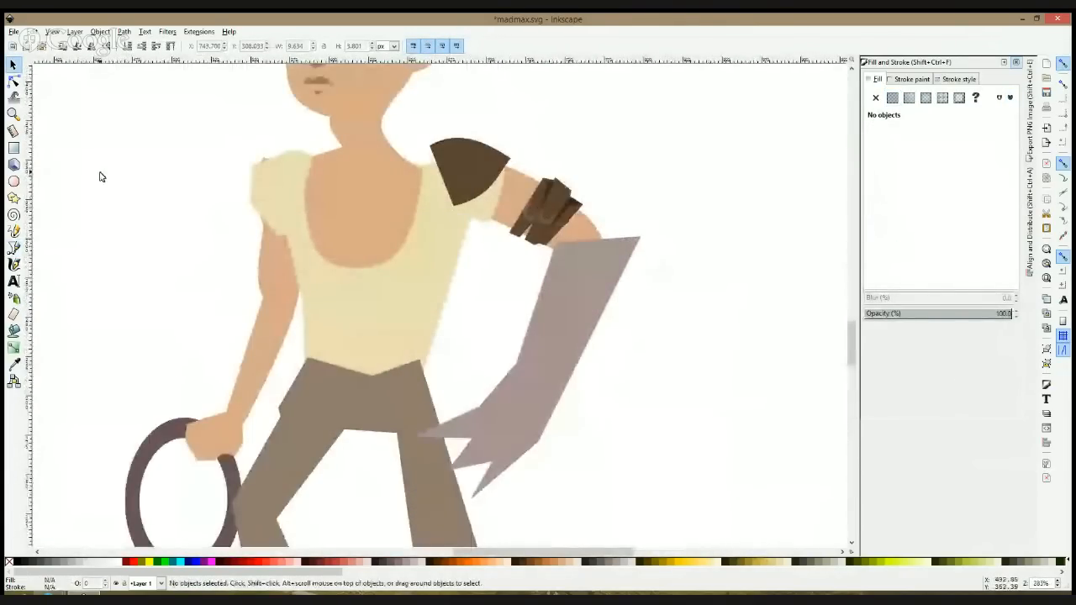
Step: Draw a lighter brown disc about 11 px across on the shoulder pad and punch a small centred hole in it
{"action": "left_click", "coordinate": [13, 181]}
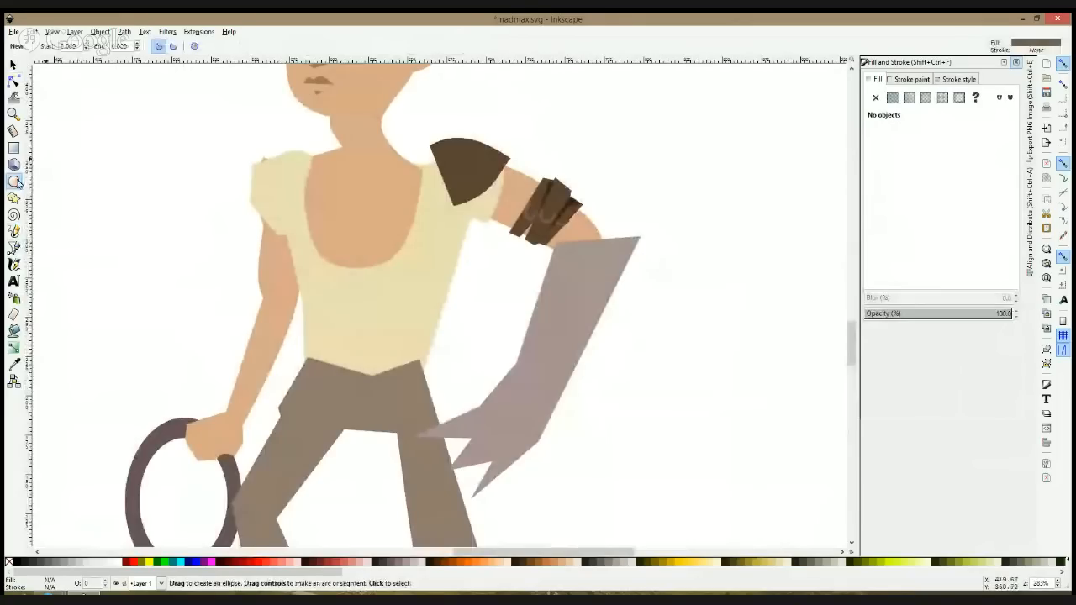
{"action": "scroll", "coordinate": [493, 166], "scroll_direction": "up", "scroll_amount": 2}
{"action": "left_click_drag", "start_coordinate": [451, 163], "coordinate": [492, 200]}
{"action": "key", "text": "s"}
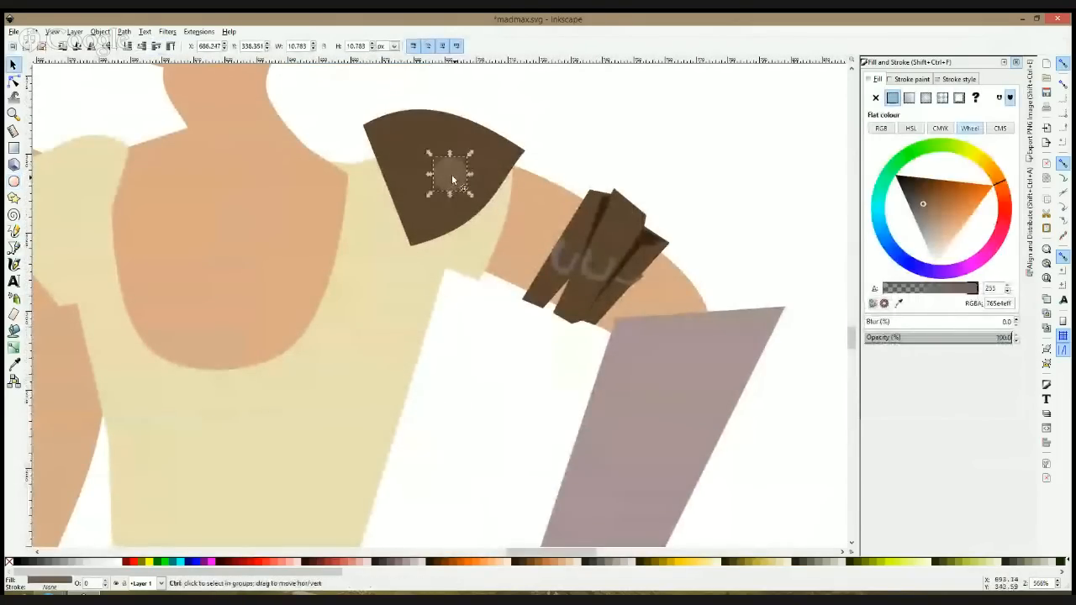
{"action": "left_click_drag", "start_coordinate": [471, 154], "coordinate": [455, 165]}
{"action": "left_click", "coordinate": [456, 162], "text": "ctrl+shift"}
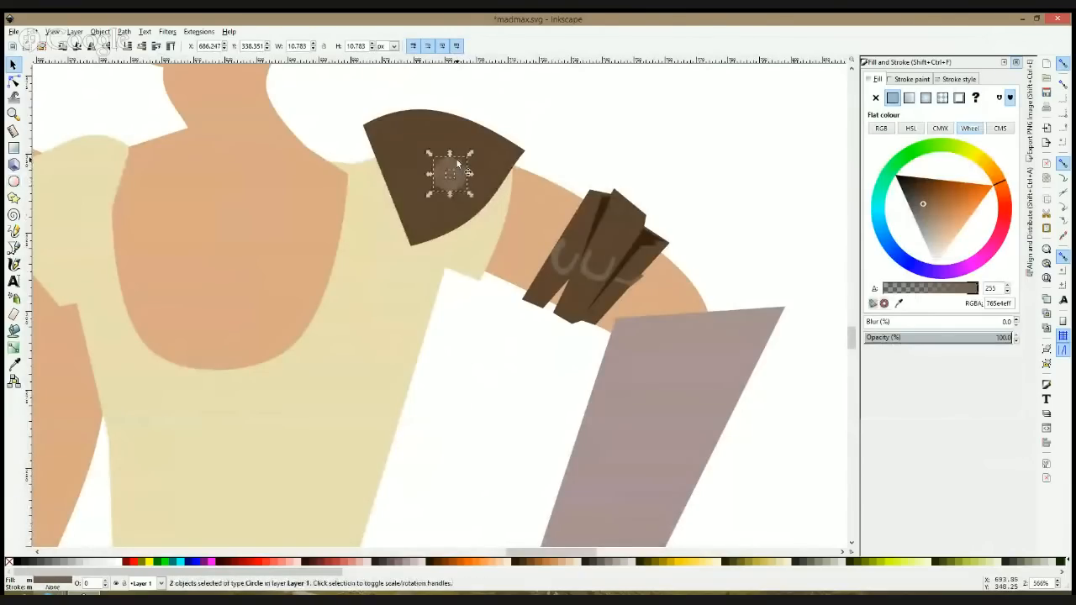
Step: Offset a copy of the disc slightly down and right behind it, filled with sampled dark brown 372214ff as a shadow
{"action": "left_click_drag", "start_coordinate": [458, 166], "coordinate": [462, 173]}
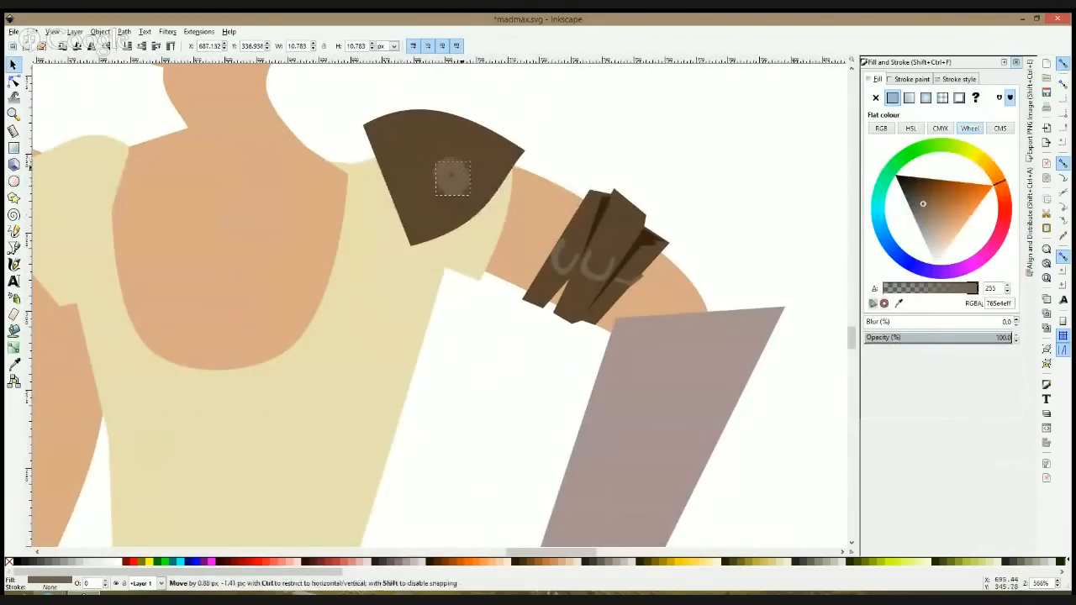
{"action": "key", "text": "d"}
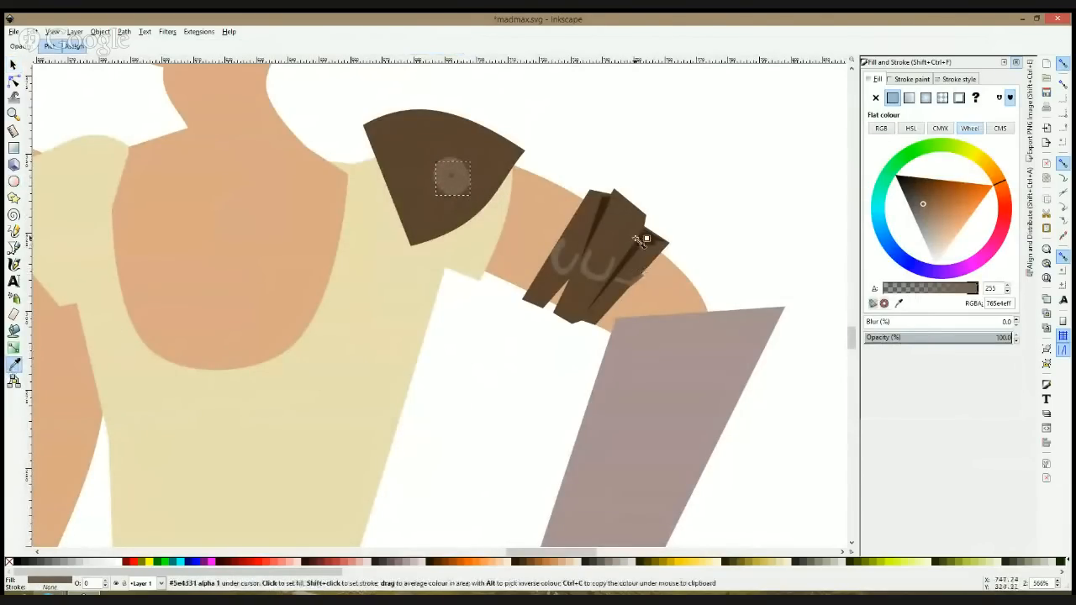
{"action": "left_click", "coordinate": [647, 242]}
{"action": "key", "text": "s"}
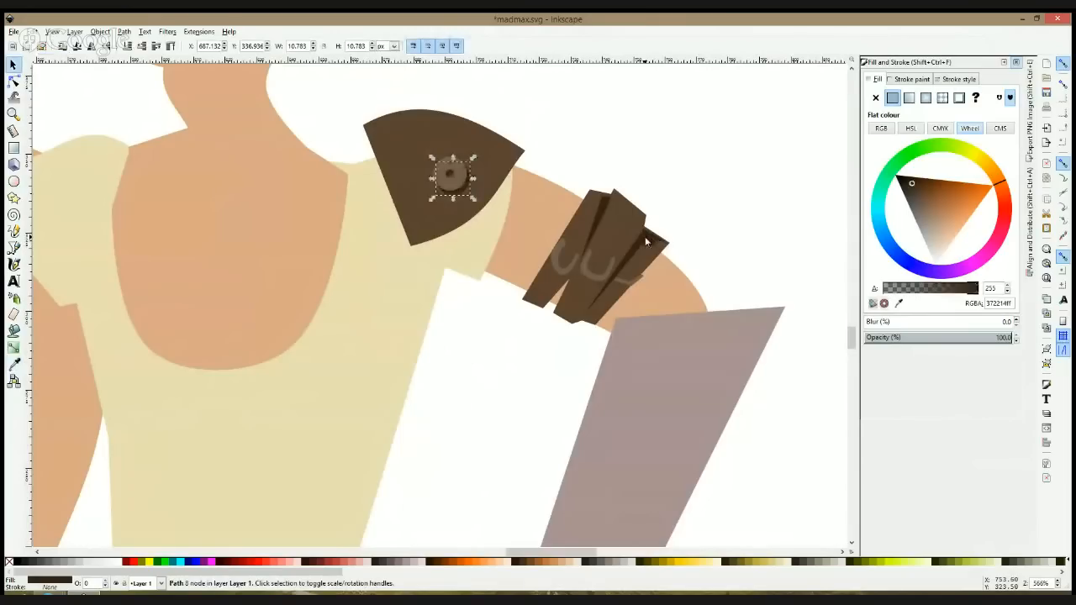
Step: Draw a dark brown stud about 4 px across and duplicate it into four studs spaced along the shoulder pad's curved lower edge
{"action": "left_click", "coordinate": [13, 181]}
{"action": "left_click_drag", "start_coordinate": [419, 220], "coordinate": [501, 175]}
{"action": "key", "text": "s"}
{"action": "key", "text": "ctrl+d"}
{"action": "key", "text": "ctrl+d"}
{"action": "key", "text": "ctrl+d"}
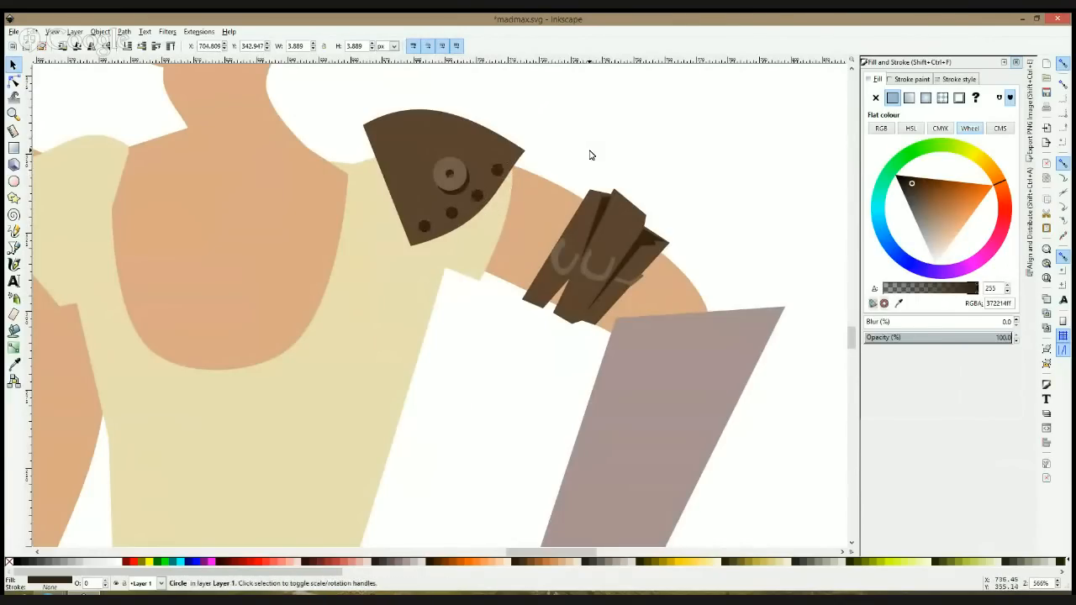
Step: Add a fifth stud at the shoulder pad's outer corner and nudge the neighbouring stud to even the spacing
{"action": "left_click", "coordinate": [591, 152]}
{"action": "left_click", "coordinate": [499, 171]}
{"action": "left_click_drag", "start_coordinate": [504, 177], "coordinate": [517, 162]}
{"action": "left_click", "coordinate": [498, 173]}
{"action": "key", "text": "Escape"}
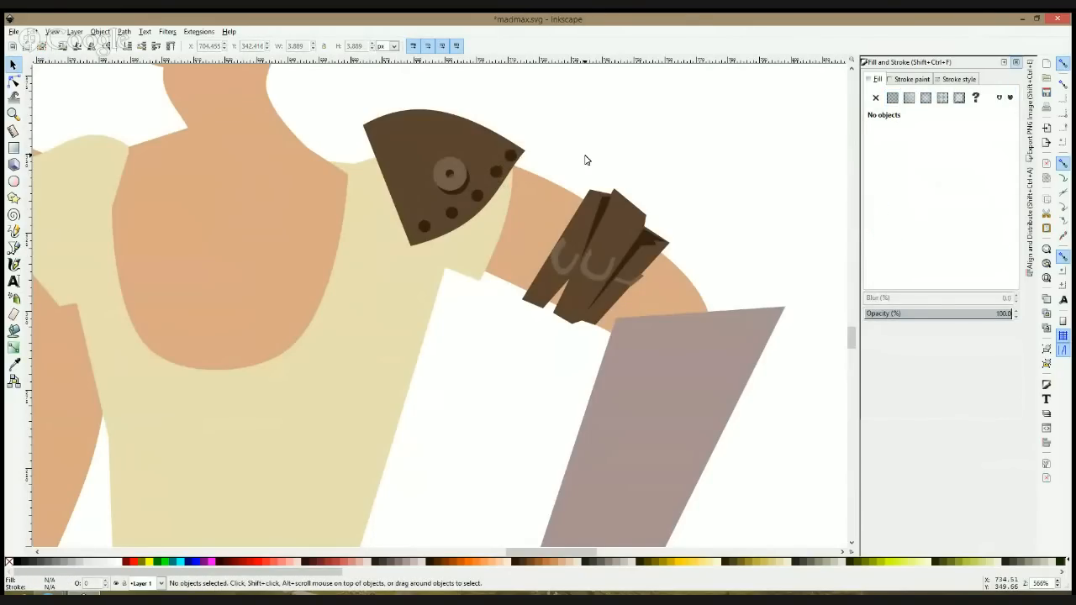
Step: Group the shoulder pad's pieces and the arm wrap's pieces separately, and move the pad slightly lower on the shoulder
{"action": "left_click_drag", "start_coordinate": [356, 78], "coordinate": [538, 275]}
{"action": "left_click_drag", "start_coordinate": [503, 162], "coordinate": [505, 172]}
{"action": "key", "text": "ctrl+g"}
{"action": "left_click_drag", "start_coordinate": [736, 159], "coordinate": [510, 336]}
{"action": "left_click", "coordinate": [665, 115]}
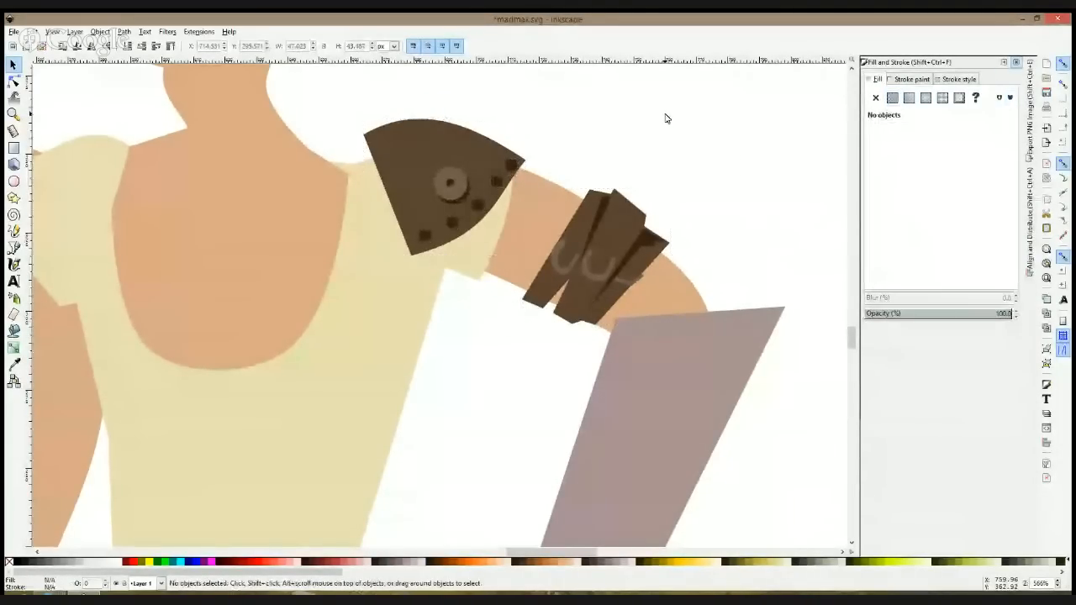
{"action": "left_click", "coordinate": [590, 196]}
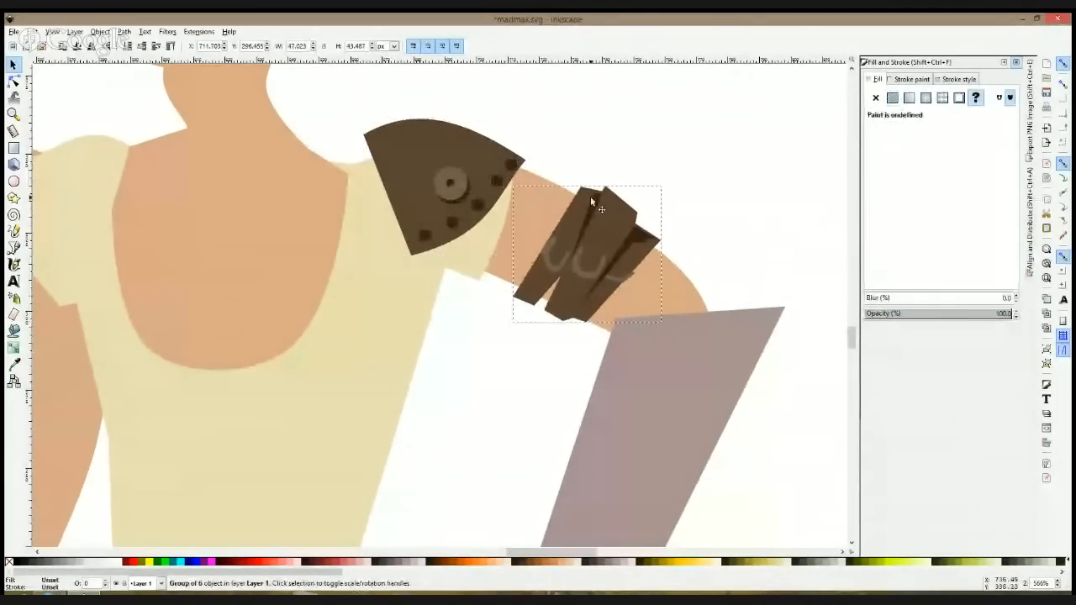
{"action": "left_click", "coordinate": [623, 140]}
{"action": "left_click_drag", "start_coordinate": [464, 132], "coordinate": [467, 137]}
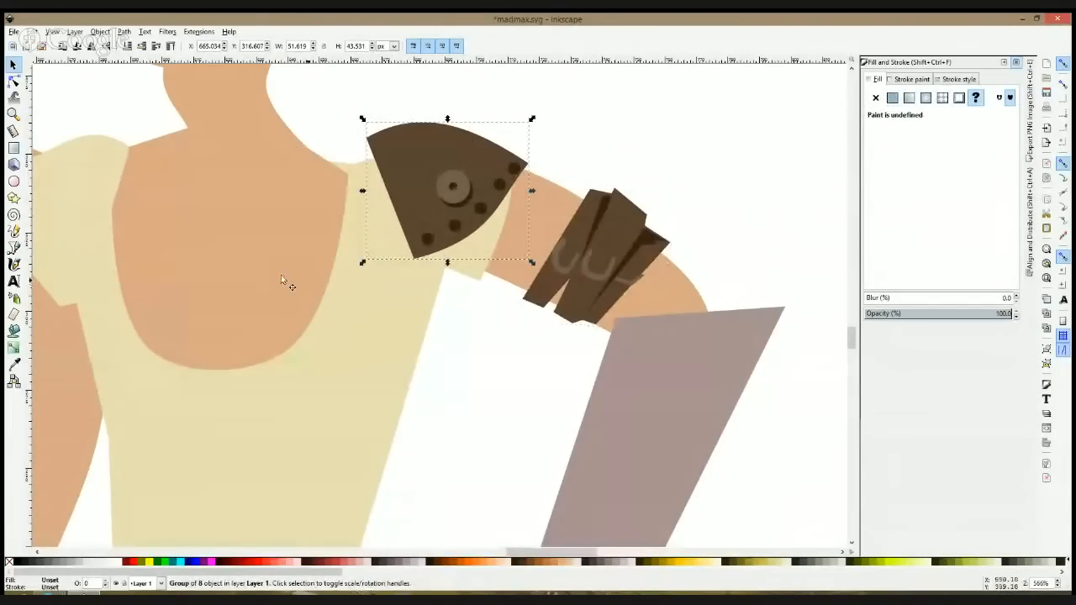
Step: Draw a dark brown strap about 107 by 79 px diagonally across the chest, from the shoulder pad to the opposite side of the waist
{"action": "left_click", "coordinate": [14, 247]}
{"action": "left_click", "coordinate": [411, 231]}
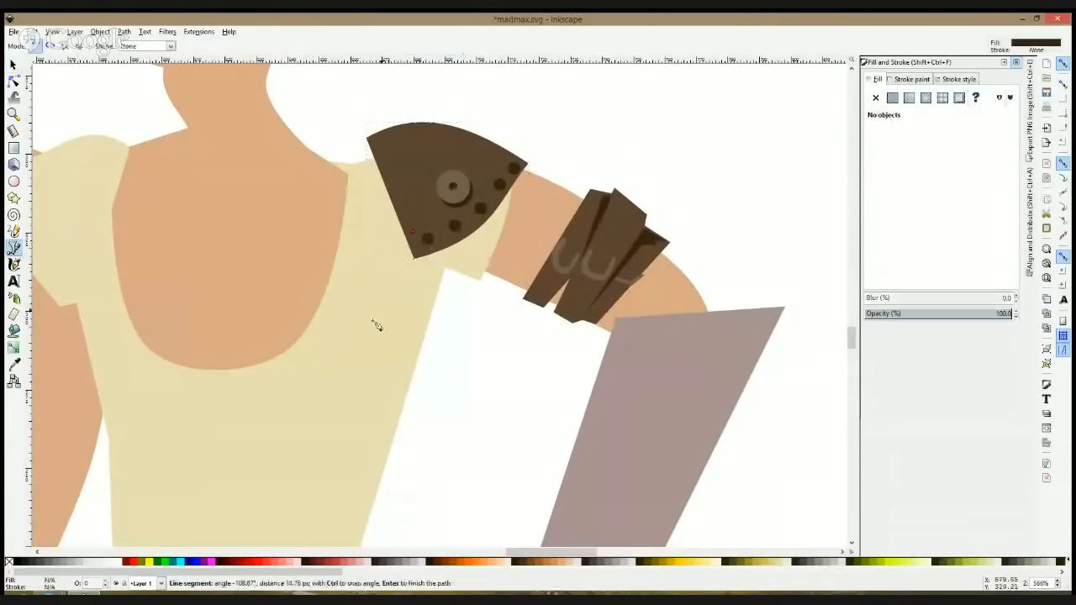
{"action": "scroll", "coordinate": [252, 370], "scroll_direction": "down", "scroll_amount": 4}
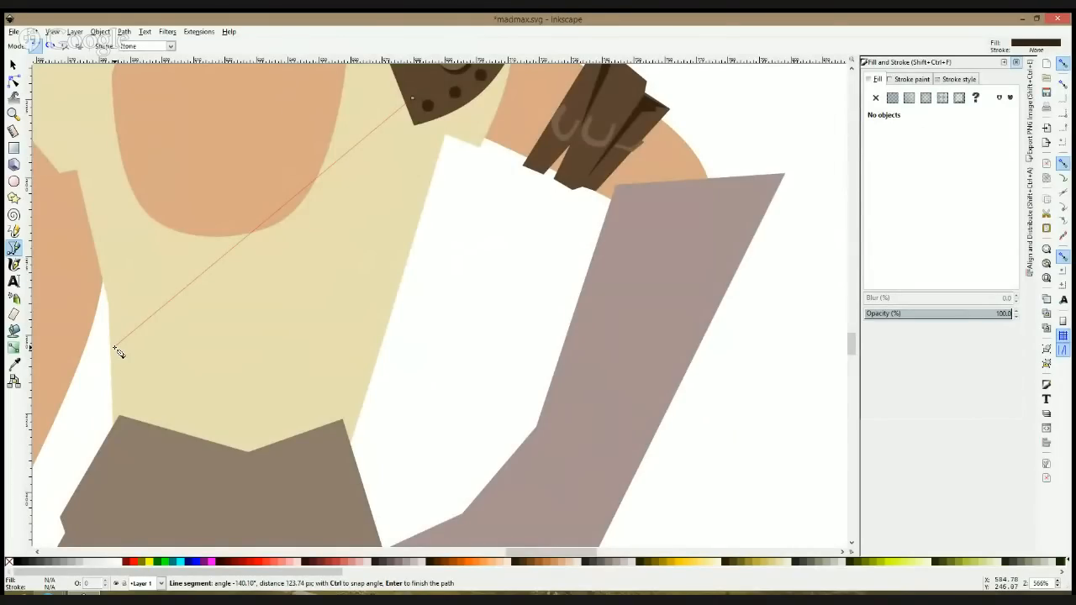
{"action": "left_click", "coordinate": [109, 343]}
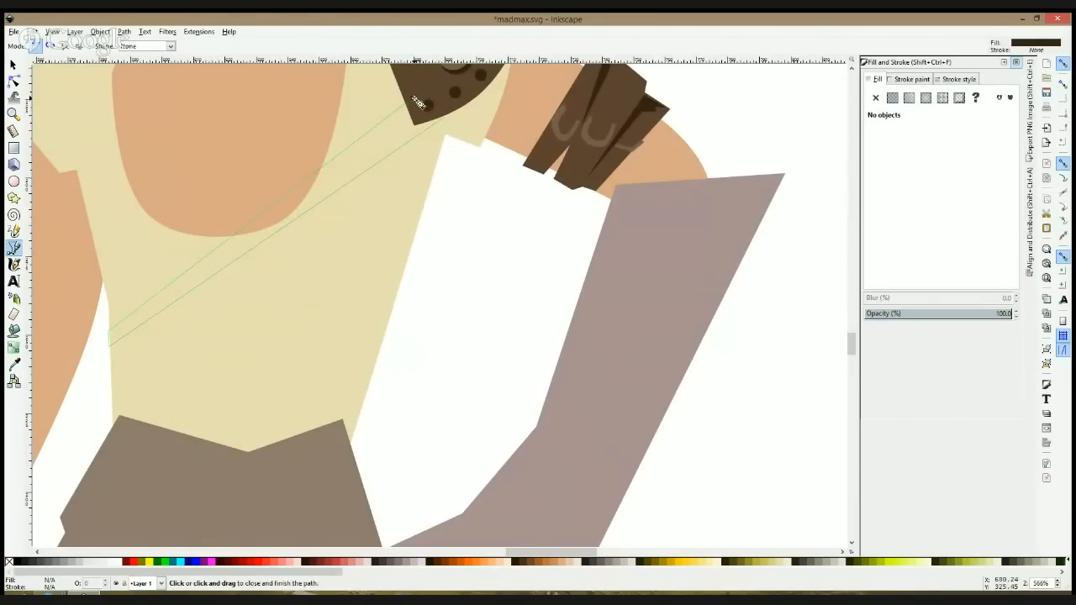
{"action": "left_click", "coordinate": [415, 100]}
{"action": "key", "text": "s"}
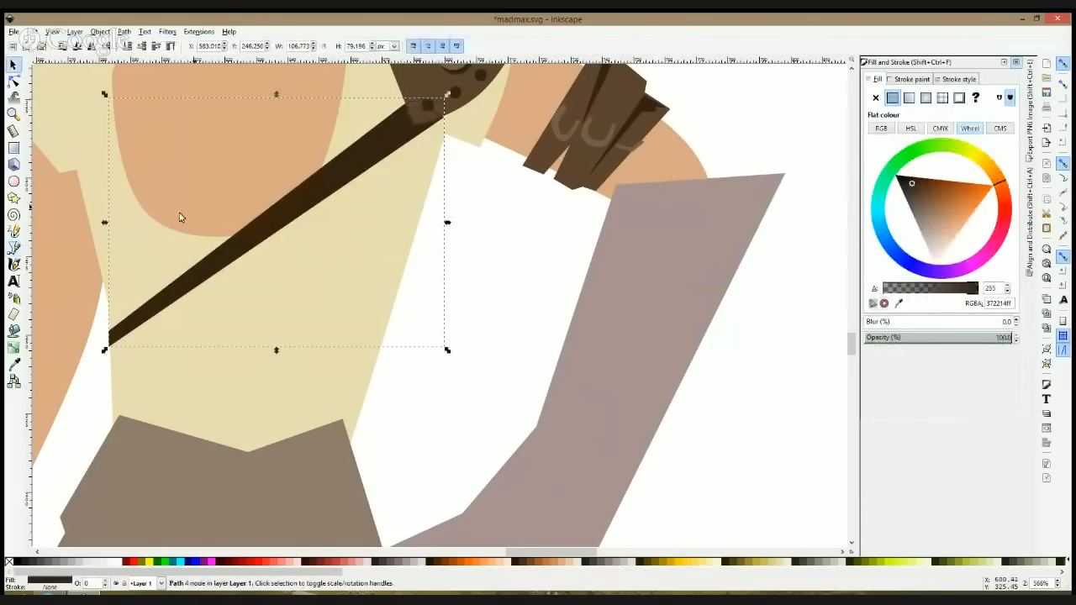
Step: Draw a jagged highlight patch about 37 by 26 px midway along the chest strap, filled with the shoulder pad's lighter brown
{"action": "left_click", "coordinate": [13, 247]}
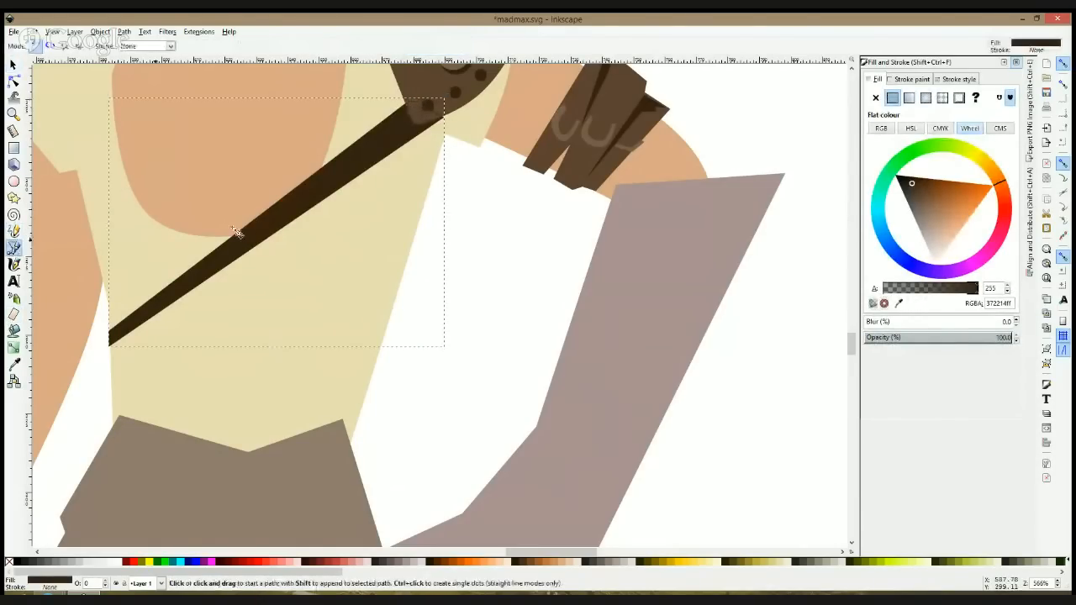
{"action": "left_click", "coordinate": [311, 179]}
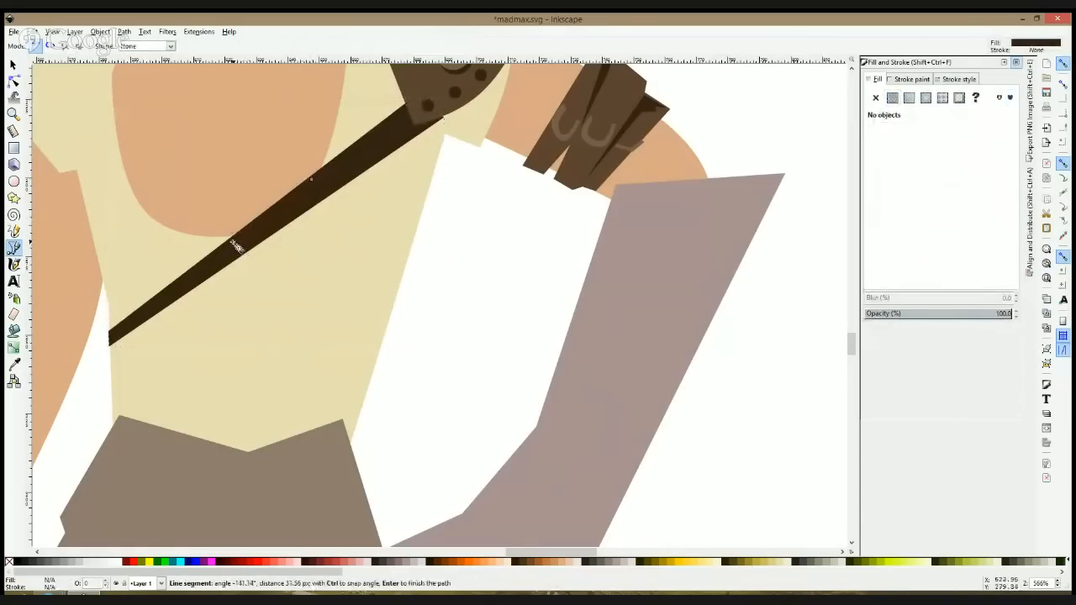
{"action": "left_click", "coordinate": [250, 252]}
{"action": "left_click", "coordinate": [320, 196]}
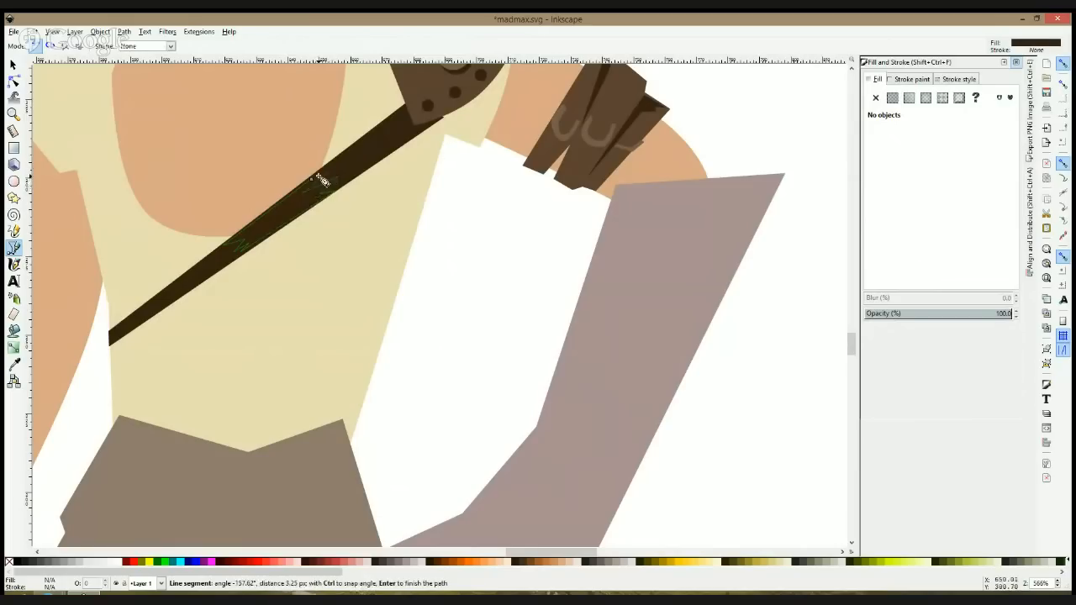
{"action": "left_click", "coordinate": [316, 184]}
{"action": "key", "text": "d"}
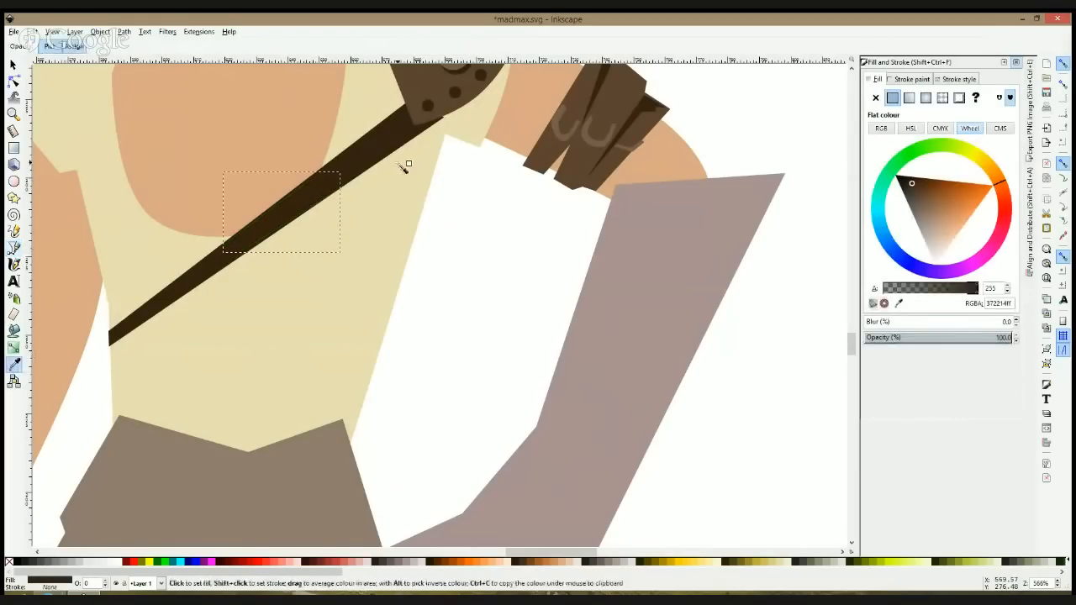
{"action": "left_click", "coordinate": [419, 111]}
{"action": "key", "text": "Escape"}
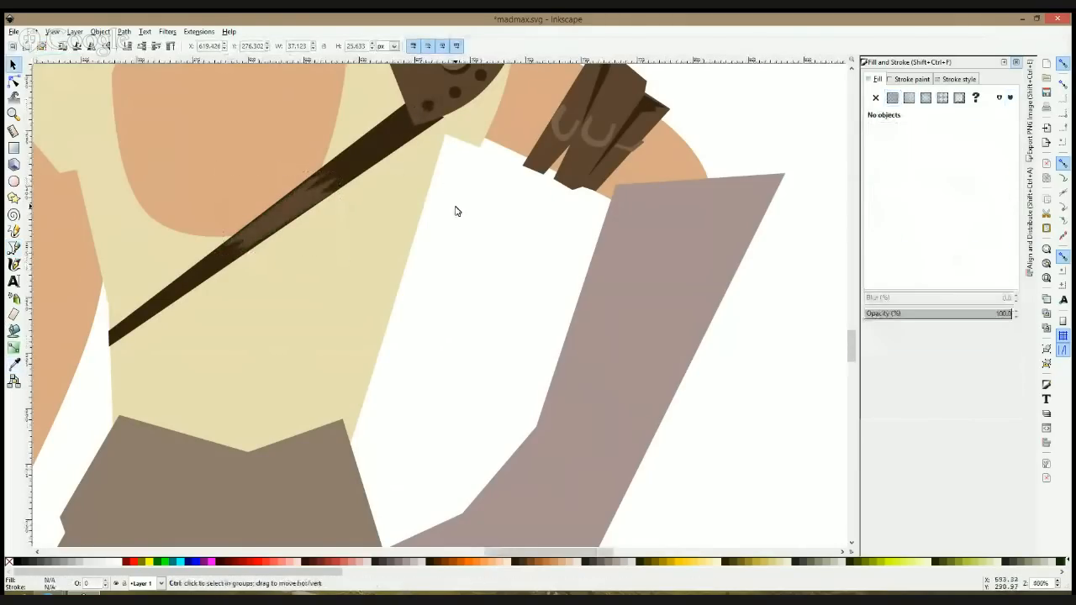
{"action": "scroll", "coordinate": [454, 209], "scroll_direction": "down", "scroll_amount": 4}
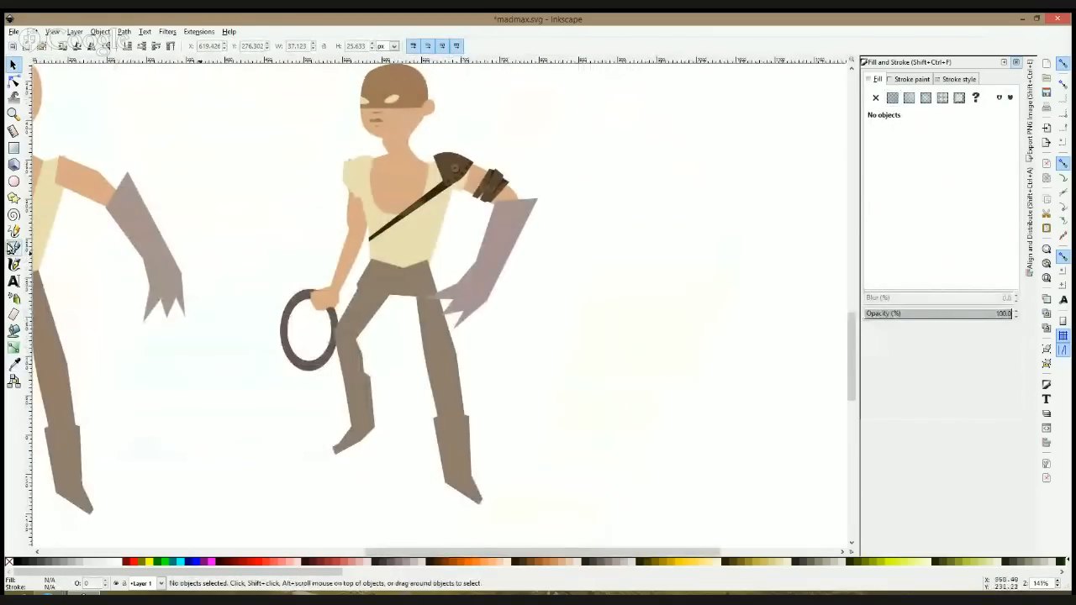
Step: Add two nodes to the shirt's side edge beside the hoop-holding arm and shape a rounded contour above the waist
{"action": "left_click", "coordinate": [13, 248]}
{"action": "scroll", "coordinate": [425, 231], "scroll_direction": "up", "scroll_amount": 2}
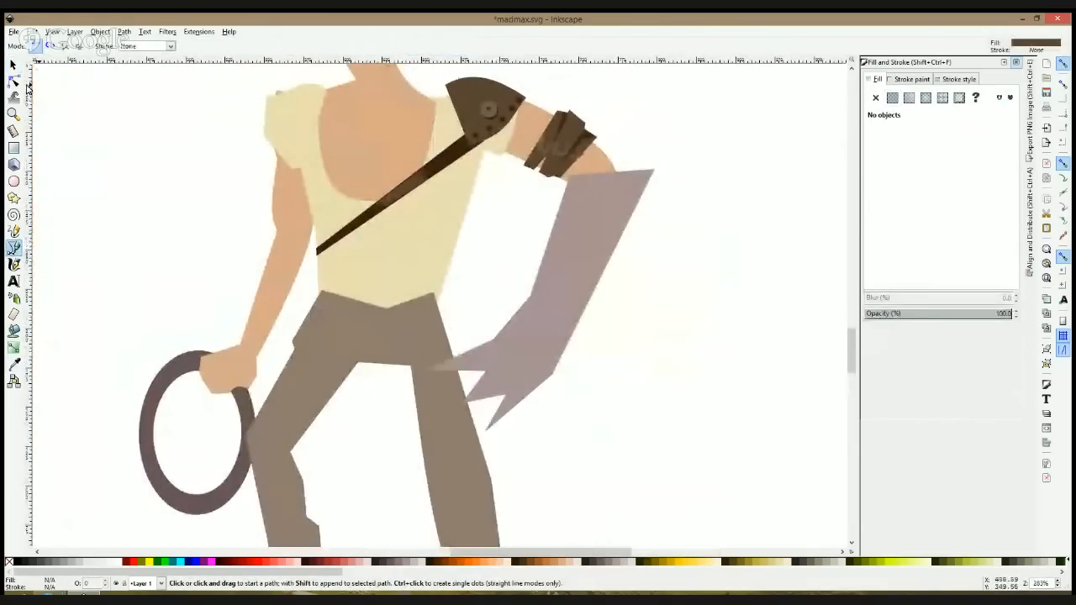
{"action": "left_click", "coordinate": [14, 81]}
{"action": "left_click", "coordinate": [312, 207]}
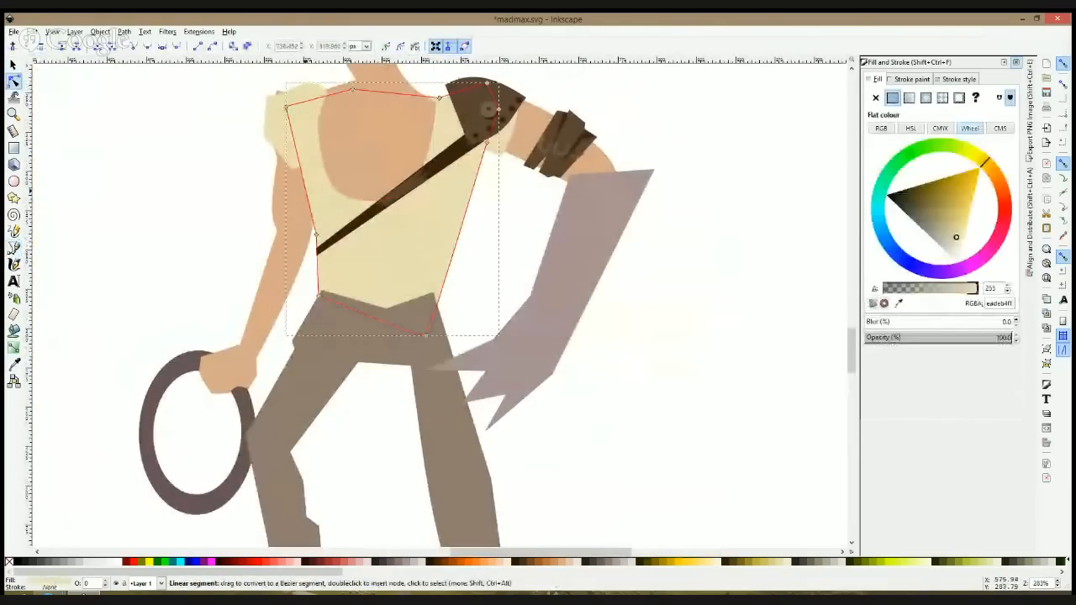
{"action": "double_click", "coordinate": [306, 190]}
{"action": "double_click", "coordinate": [311, 212]}
{"action": "left_click_drag", "start_coordinate": [311, 212], "coordinate": [308, 219]}
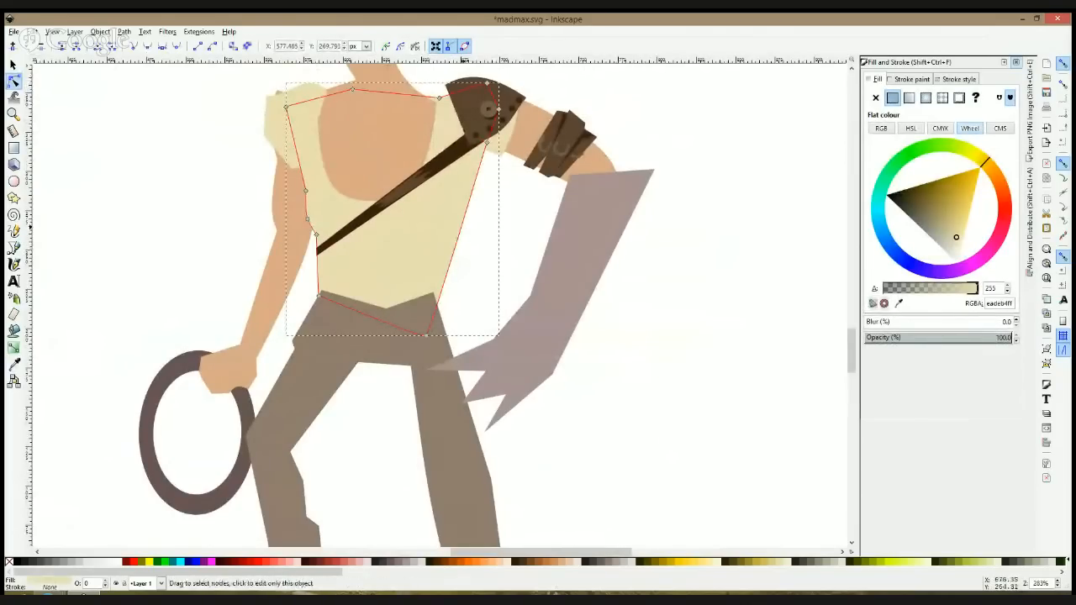
{"action": "left_click_drag", "start_coordinate": [266, 181], "coordinate": [327, 234]}
{"action": "left_click", "coordinate": [331, 240]}
Step: Move the two nodes at the chest strap's lower end inward to fit the shirt's side edge
{"action": "key", "text": "s"}
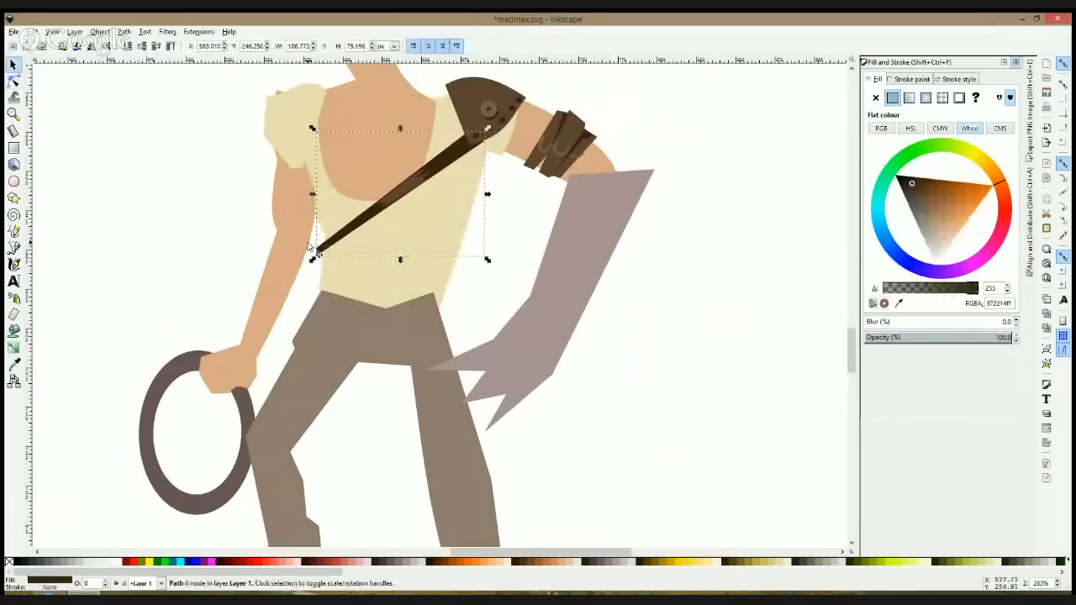
{"action": "left_click", "coordinate": [14, 81]}
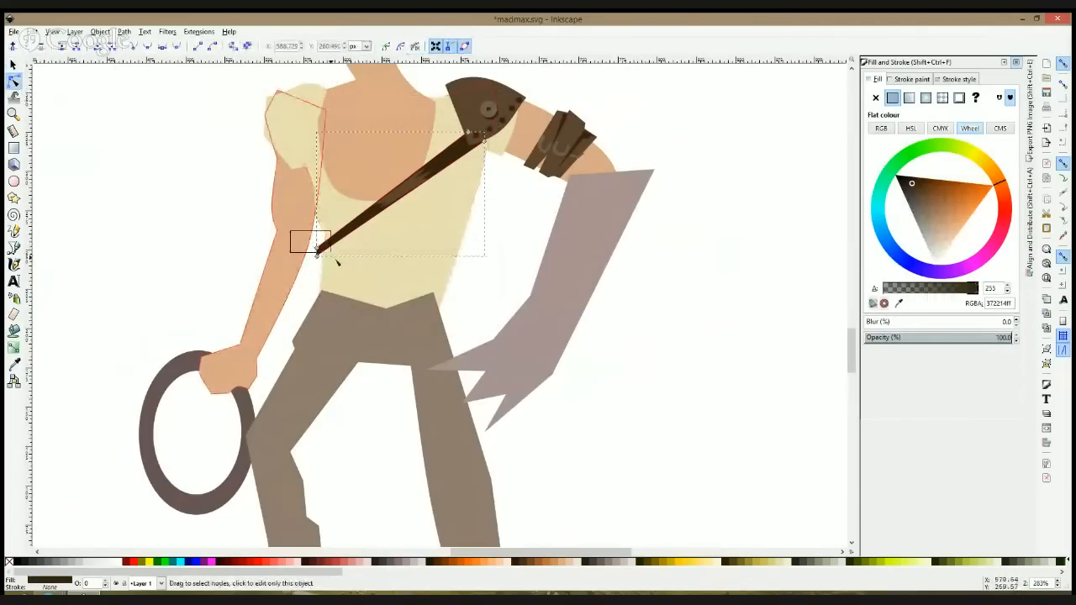
{"action": "left_click", "coordinate": [225, 263]}
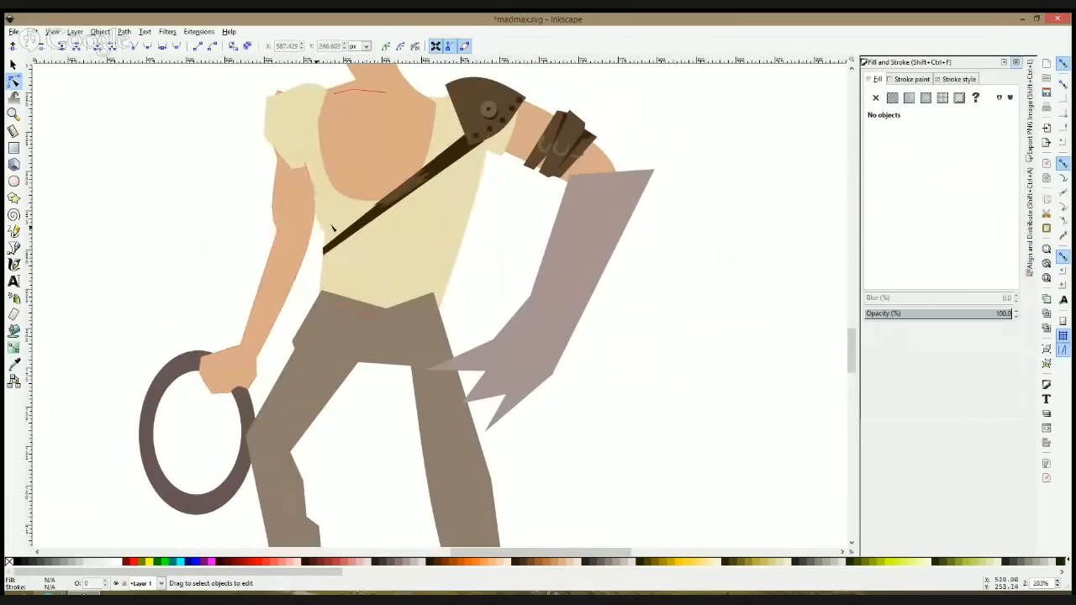
Step: Shift the lower-end nodes of the chest strap's highlight patch slightly upward along the strap
{"action": "scroll", "coordinate": [415, 175], "scroll_direction": "up", "scroll_amount": 1}
{"action": "left_click", "coordinate": [395, 202]}
{"action": "left_click_drag", "start_coordinate": [378, 229], "coordinate": [378, 217]}
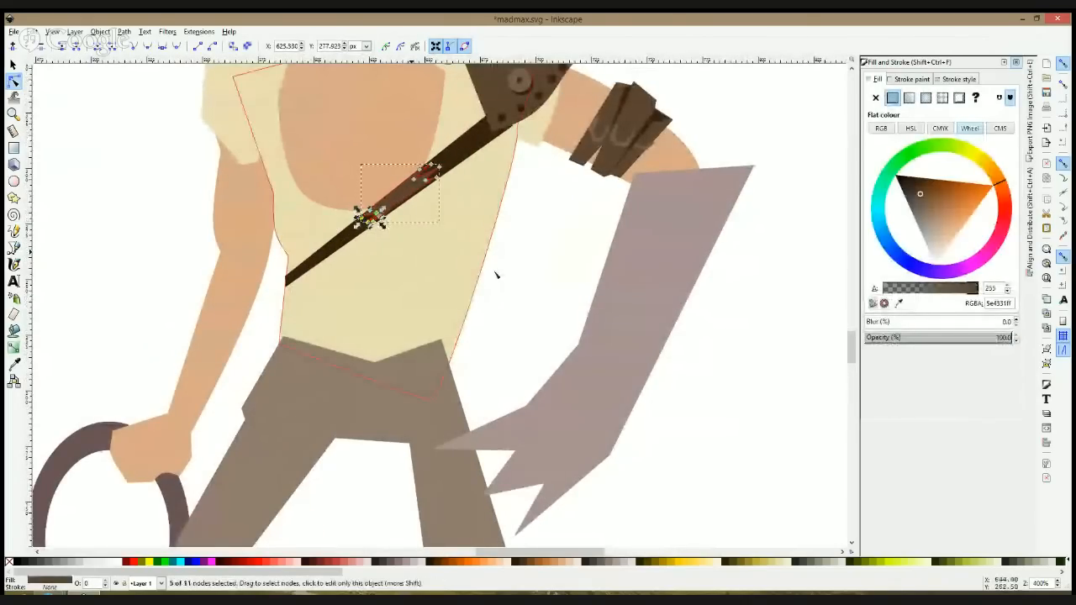
{"action": "left_click", "coordinate": [523, 295]}
Step: Pull the shirt's lower corner on the gloved-arm side slightly inward to narrow the waist
{"action": "scroll", "coordinate": [524, 295], "scroll_direction": "down", "scroll_amount": 4}
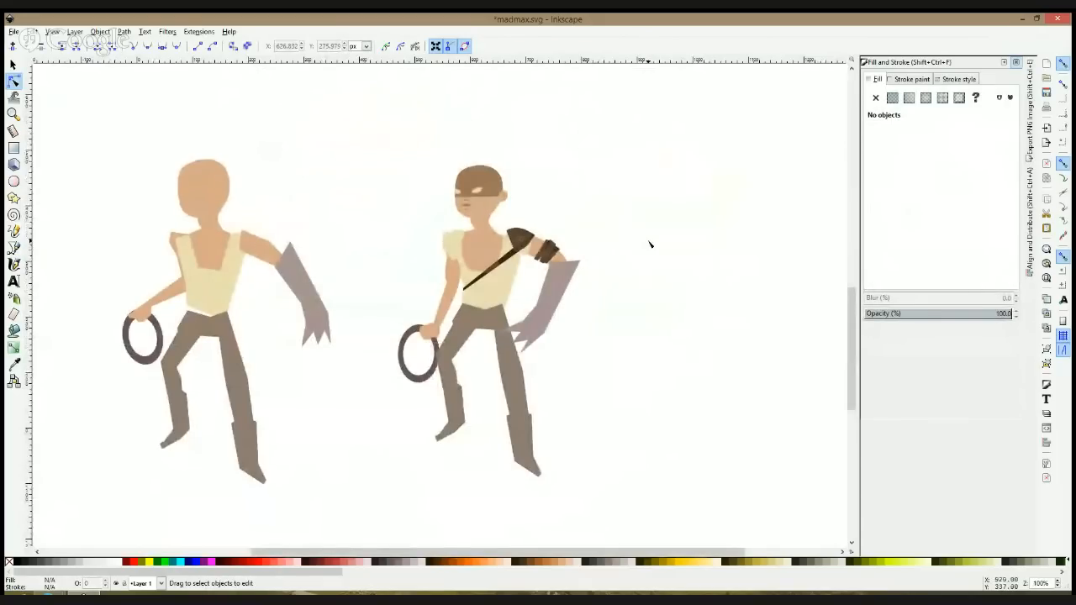
{"action": "scroll", "coordinate": [522, 252], "scroll_direction": "up", "scroll_amount": 3}
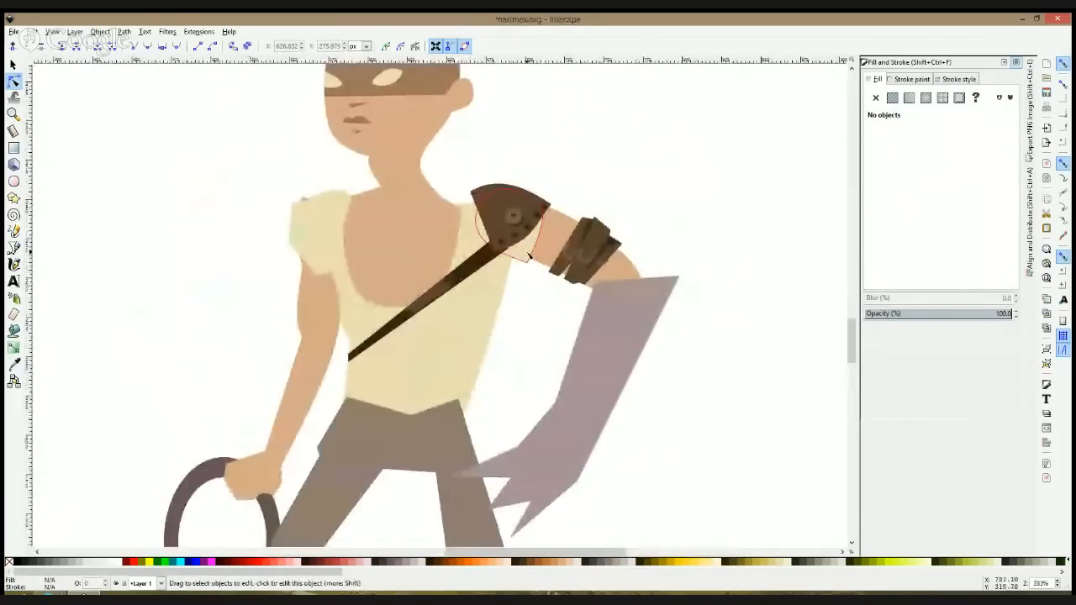
{"action": "scroll", "coordinate": [602, 300], "scroll_direction": "down", "scroll_amount": 3}
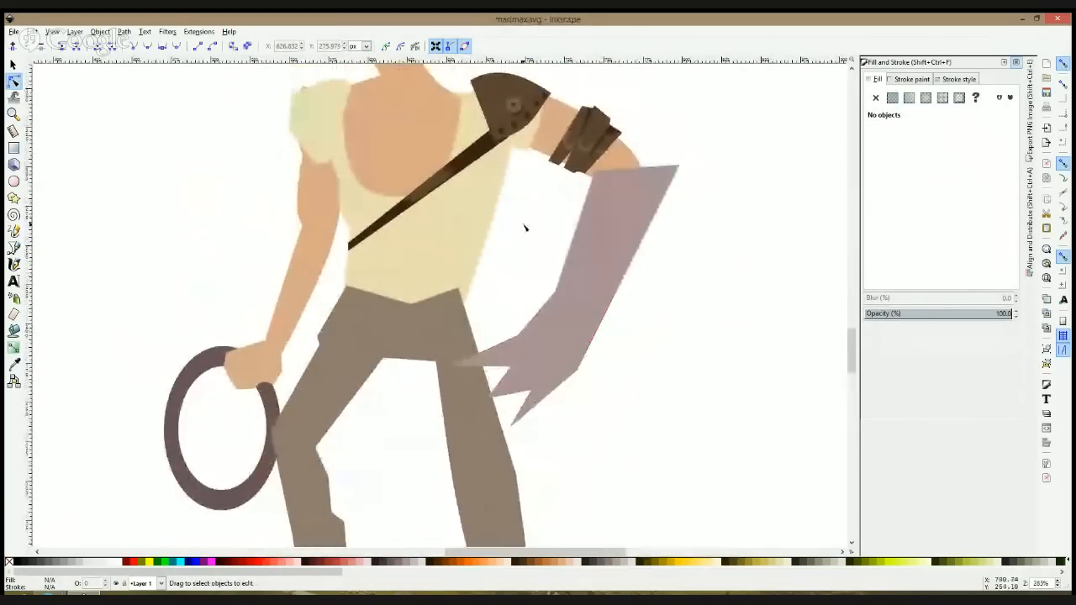
{"action": "left_click", "coordinate": [493, 235]}
{"action": "left_click_drag", "start_coordinate": [456, 336], "coordinate": [444, 327]}
{"action": "left_click", "coordinate": [546, 307]}
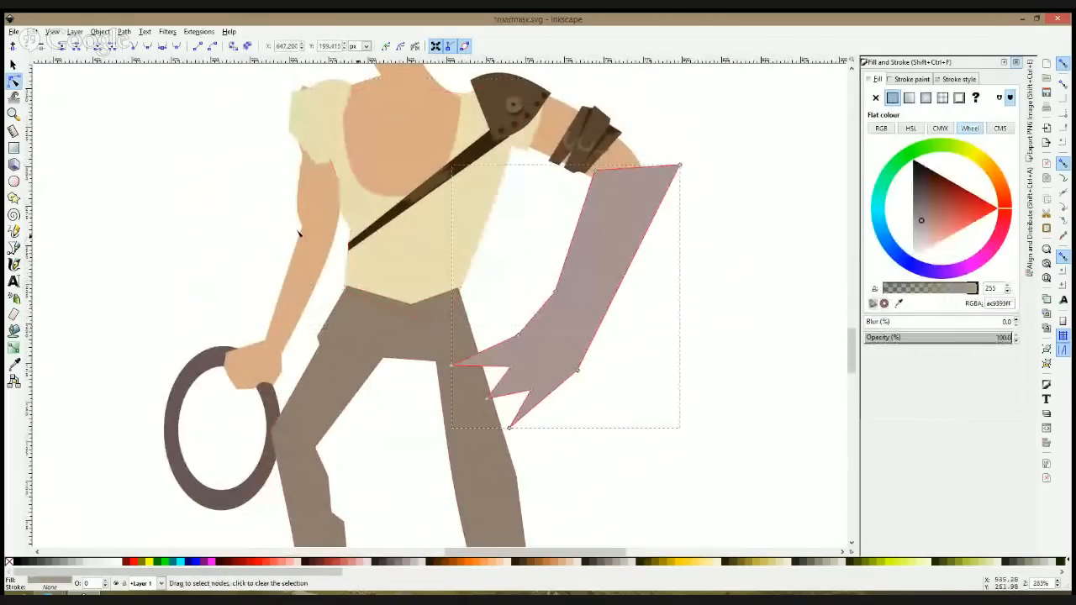
Step: Draw a brown waist wrap about 91 by 31 px with notched ends across the shirt's lower part, covering the strap's end
{"action": "left_click", "coordinate": [14, 248]}
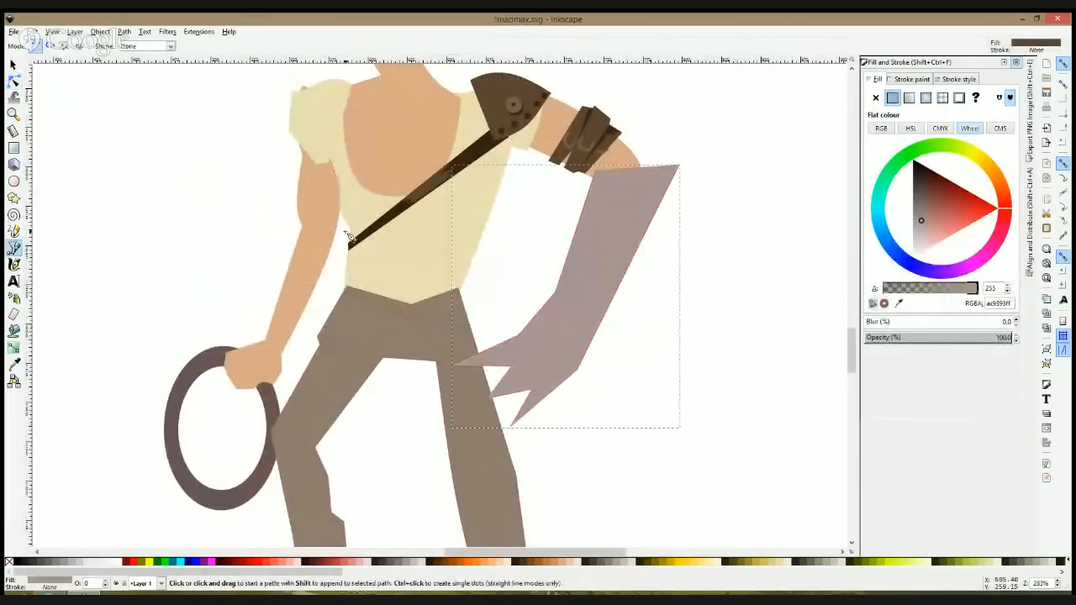
{"action": "left_click", "coordinate": [349, 233]}
{"action": "left_click", "coordinate": [485, 234]}
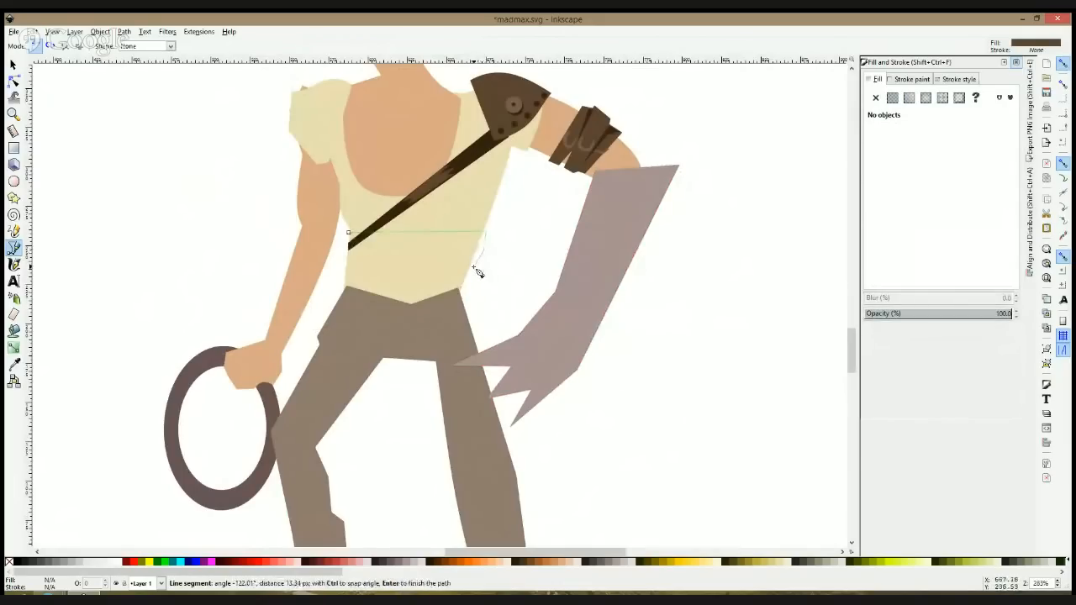
{"action": "left_click", "coordinate": [475, 270]}
{"action": "left_click", "coordinate": [467, 281]}
{"action": "left_click", "coordinate": [346, 279]}
{"action": "left_click", "coordinate": [346, 264]}
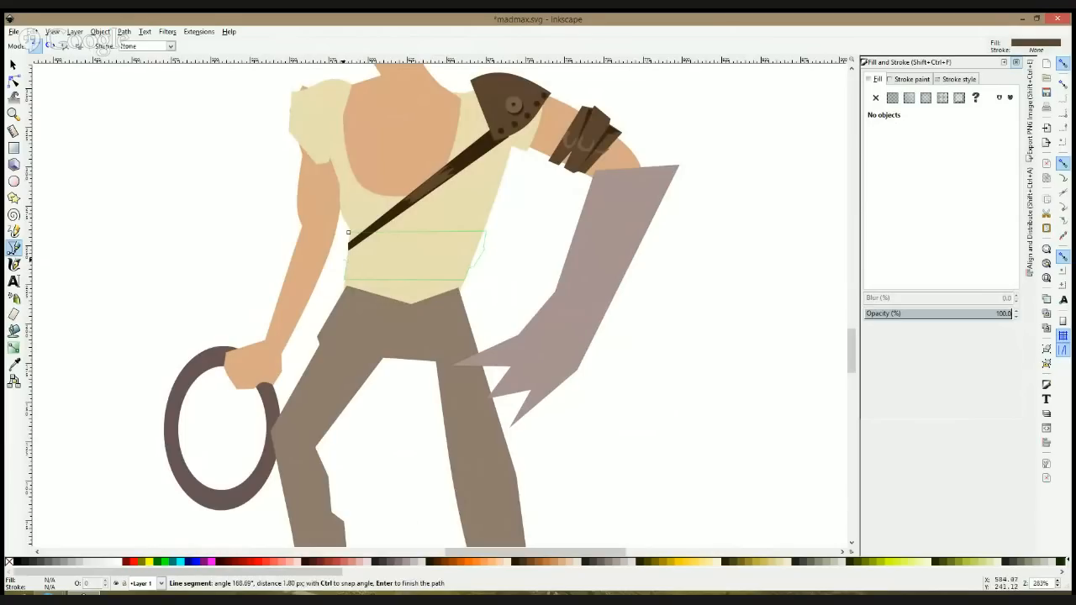
{"action": "left_click", "coordinate": [348, 234]}
{"action": "key", "text": "s"}
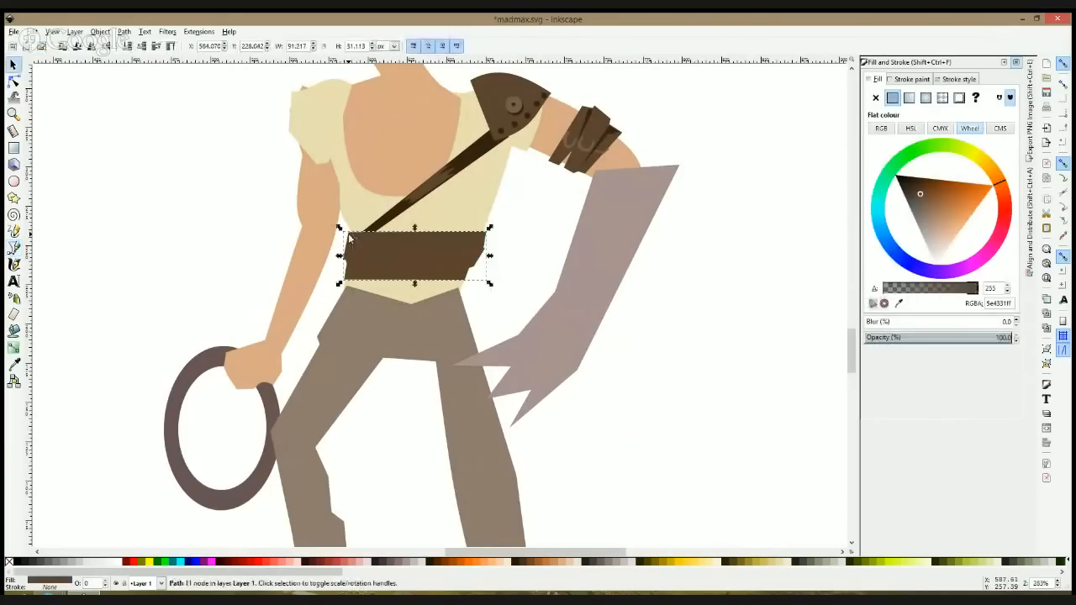
Step: Bend the waist wrap's upper and lower edges into slight curves and move the wrap a little higher
{"action": "left_click", "coordinate": [12, 81]}
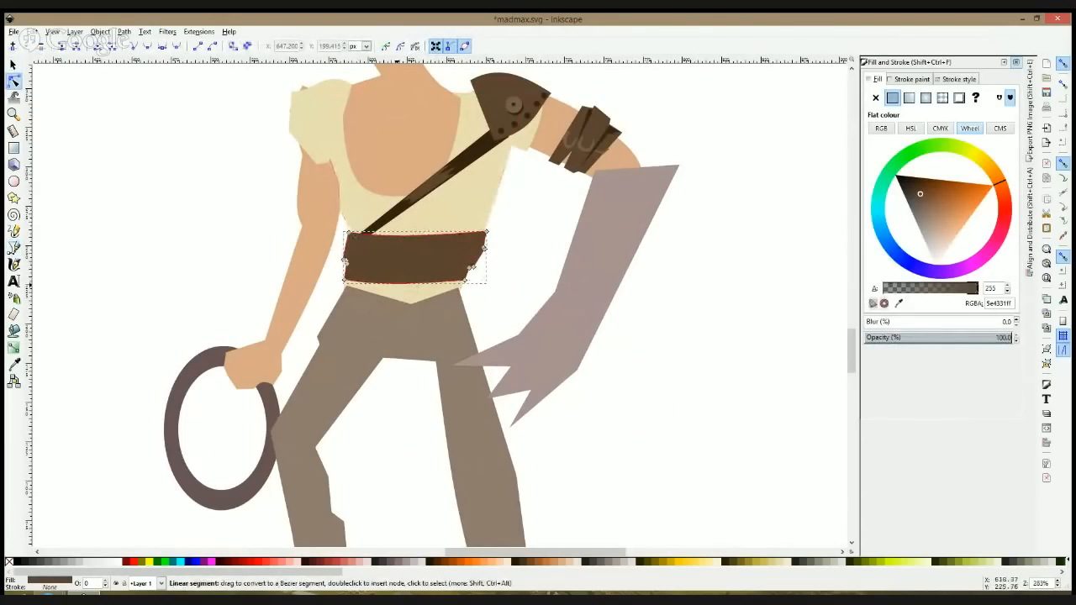
{"action": "key", "text": "s"}
{"action": "left_click_drag", "start_coordinate": [433, 262], "coordinate": [433, 252]}
Step: Fit the shirt's side node to the waist wrap's corner and curve the opposite side into the wrap with an added node
{"action": "left_click", "coordinate": [14, 81]}
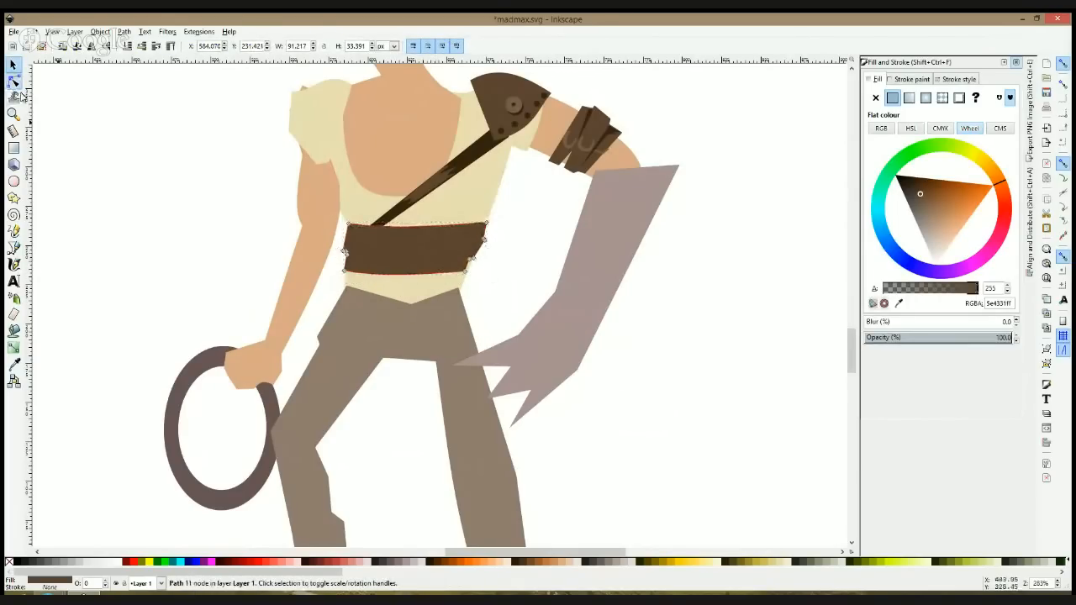
{"action": "left_click", "coordinate": [351, 231]}
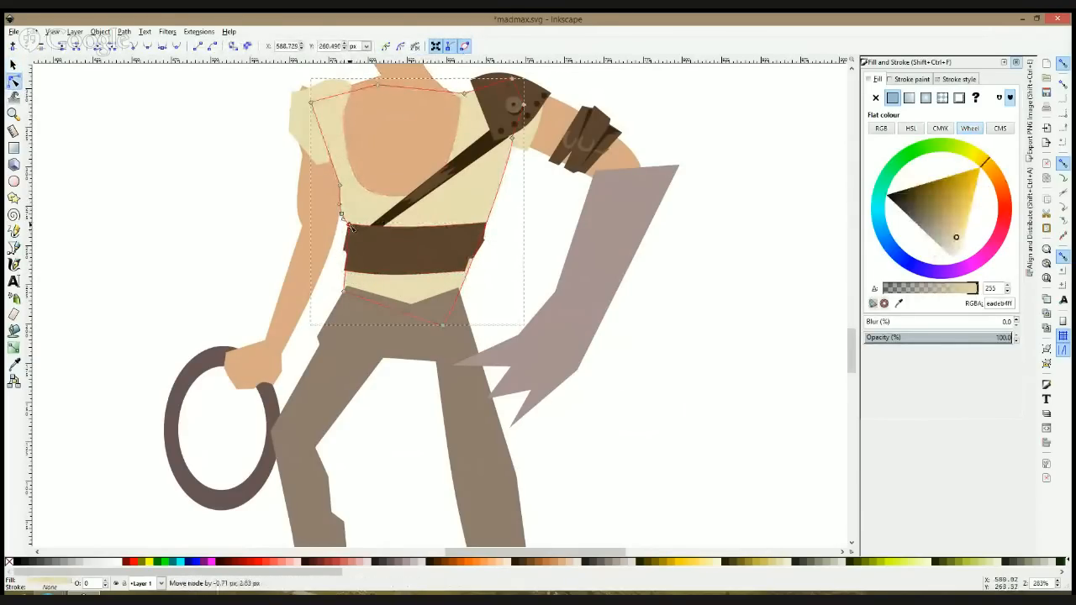
{"action": "left_click", "coordinate": [488, 224]}
{"action": "double_click", "coordinate": [488, 222]}
{"action": "left_click_drag", "start_coordinate": [488, 222], "coordinate": [492, 210]}
{"action": "left_click", "coordinate": [489, 204]}
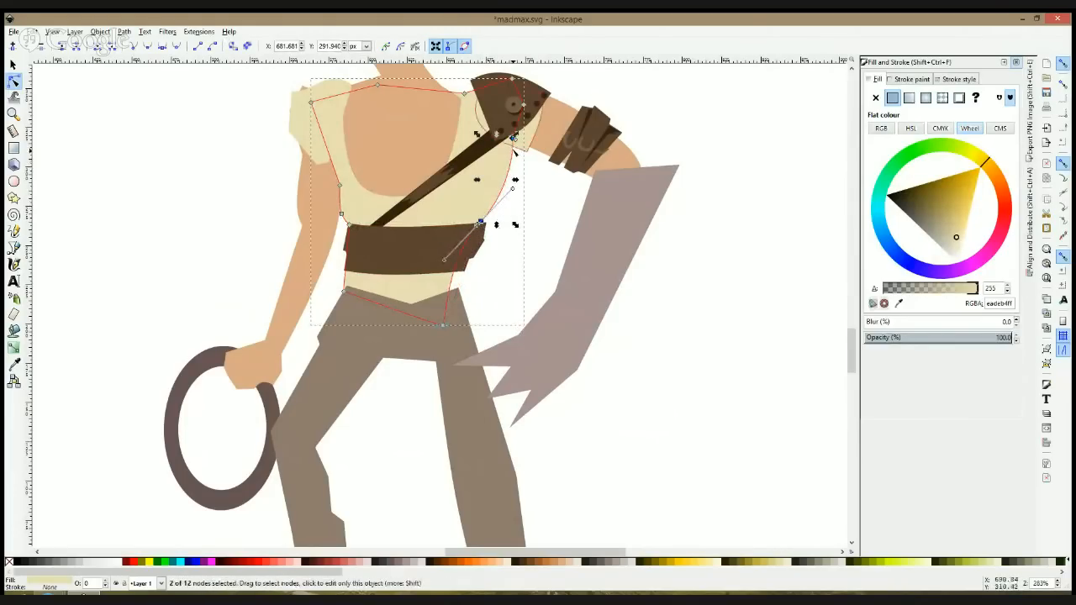
{"action": "left_click_drag", "start_coordinate": [513, 139], "coordinate": [508, 141]}
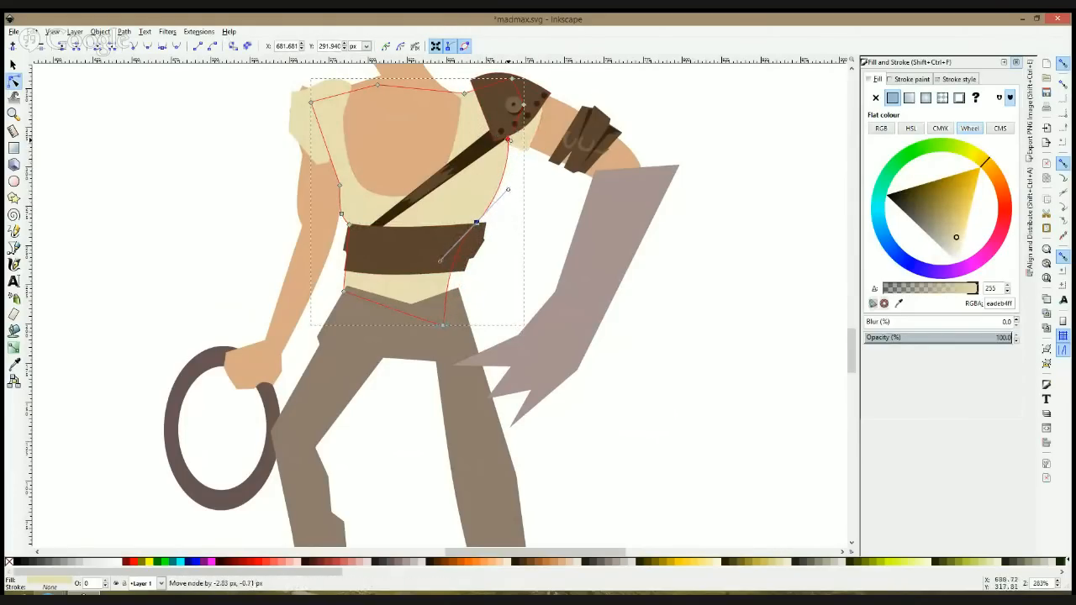
{"action": "left_click", "coordinate": [533, 228]}
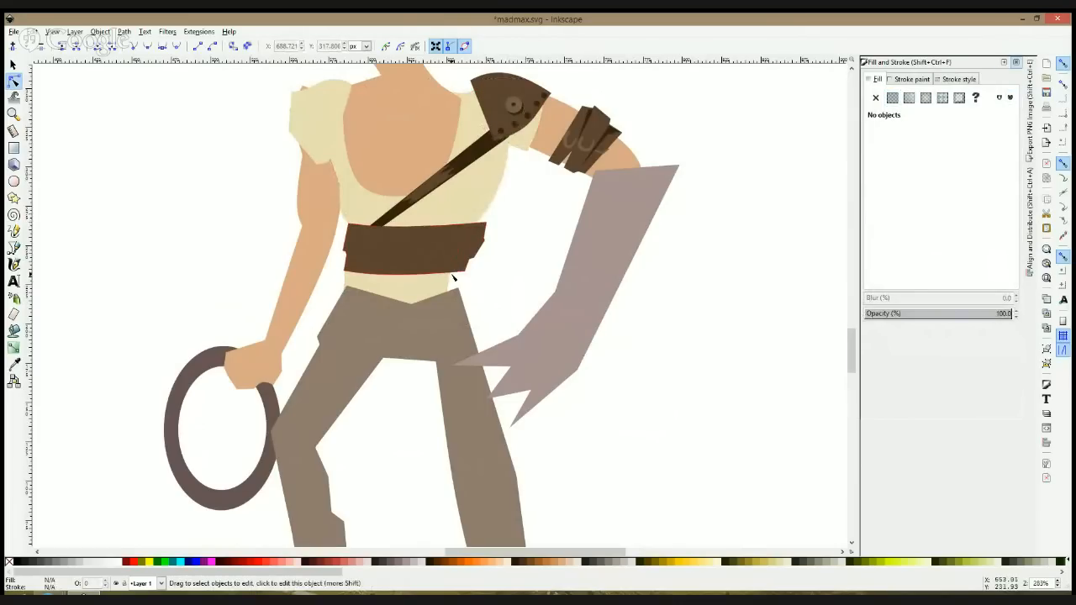
Step: Move the shirt's two lower corner nodes to line up with the corners of the trousers' waist
{"action": "left_click", "coordinate": [447, 329]}
{"action": "left_click", "coordinate": [447, 329]}
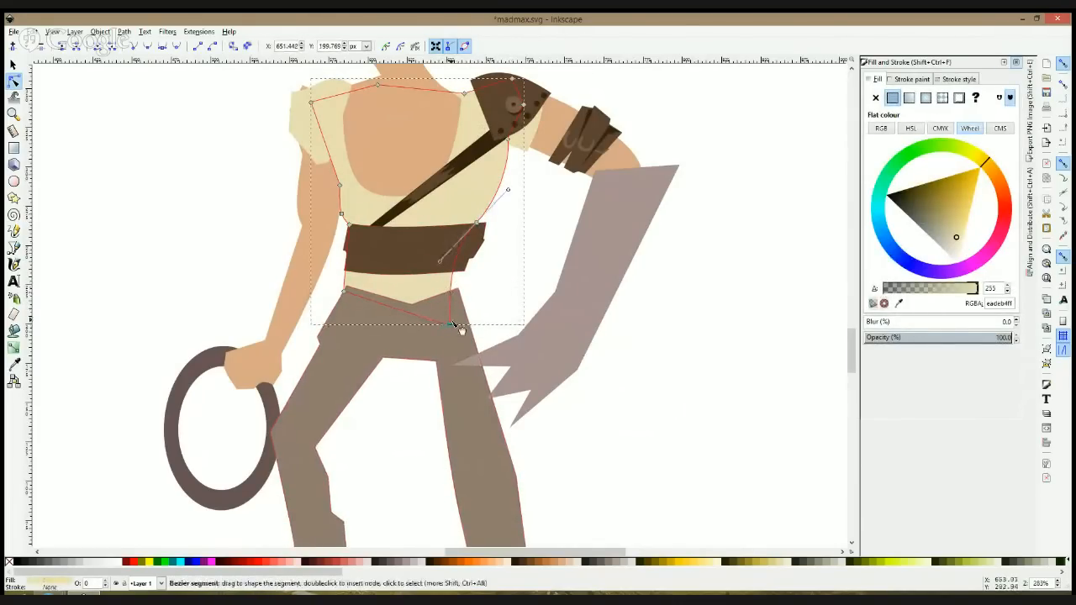
{"action": "left_click_drag", "start_coordinate": [450, 324], "coordinate": [460, 323]}
{"action": "left_click", "coordinate": [494, 290]}
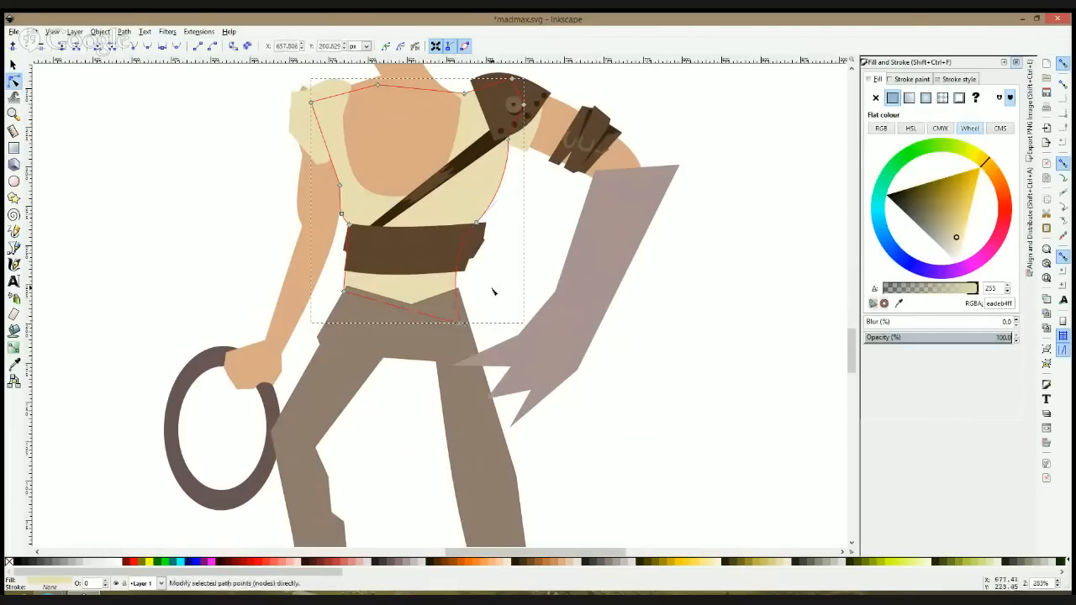
{"action": "left_click_drag", "start_coordinate": [343, 292], "coordinate": [349, 294]}
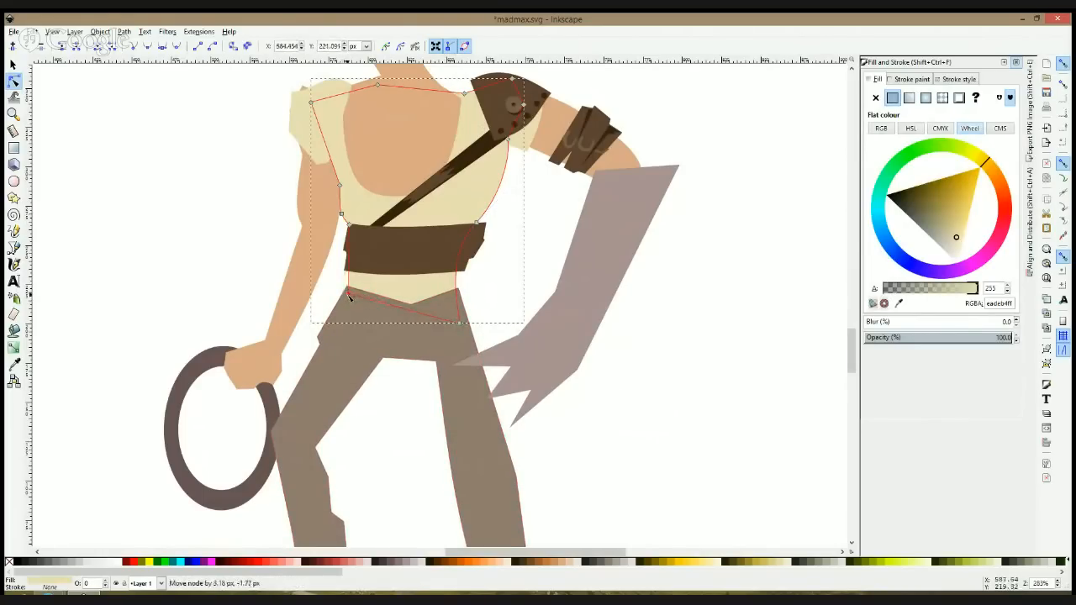
{"action": "left_click", "coordinate": [166, 275]}
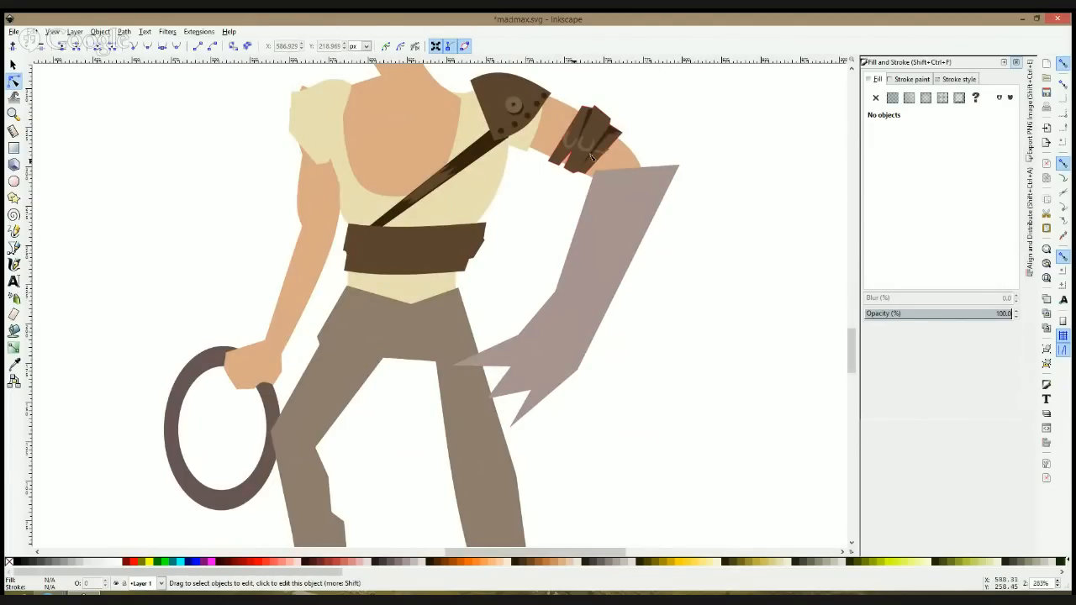
Step: Draw a thin fold about 80 by 4 px across the middle of the waist wrap, filled with dark brown 442d1e sampled from the strap
{"action": "scroll", "coordinate": [355, 242], "scroll_direction": "up", "scroll_amount": 1}
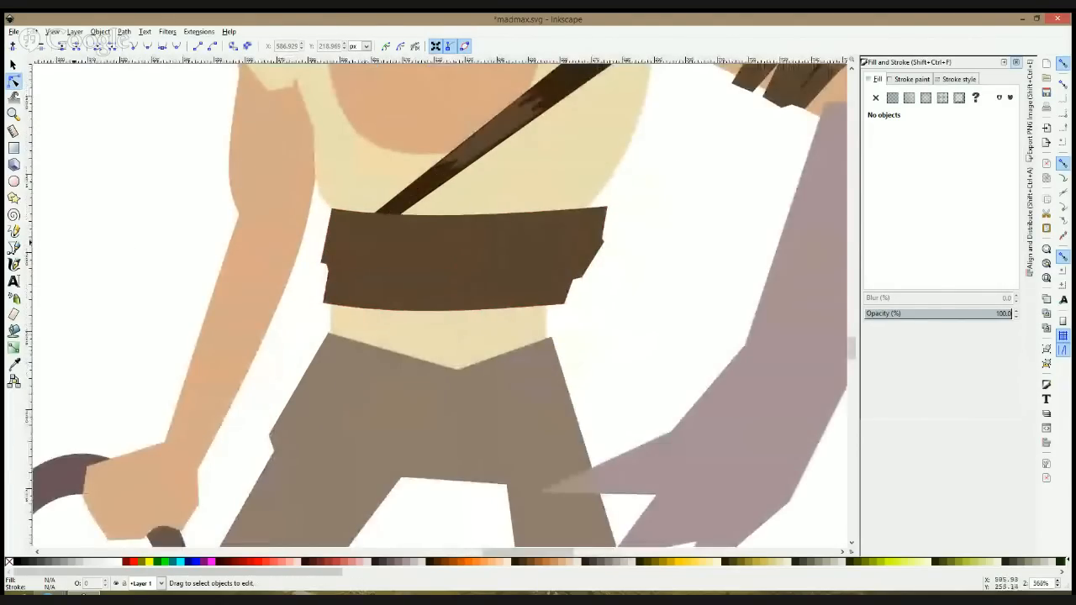
{"action": "left_click", "coordinate": [14, 247]}
{"action": "left_click", "coordinate": [329, 264]}
{"action": "left_click", "coordinate": [587, 253]}
{"action": "left_click", "coordinate": [332, 265]}
{"action": "key", "text": "d"}
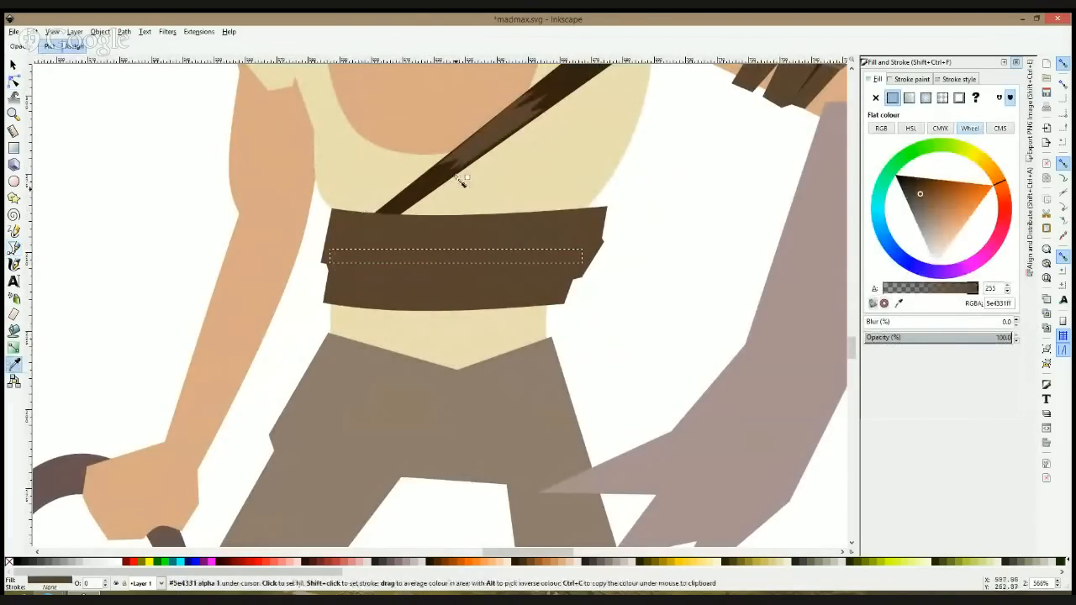
{"action": "left_click_drag", "start_coordinate": [456, 168], "coordinate": [463, 168]}
{"action": "key", "text": "s"}
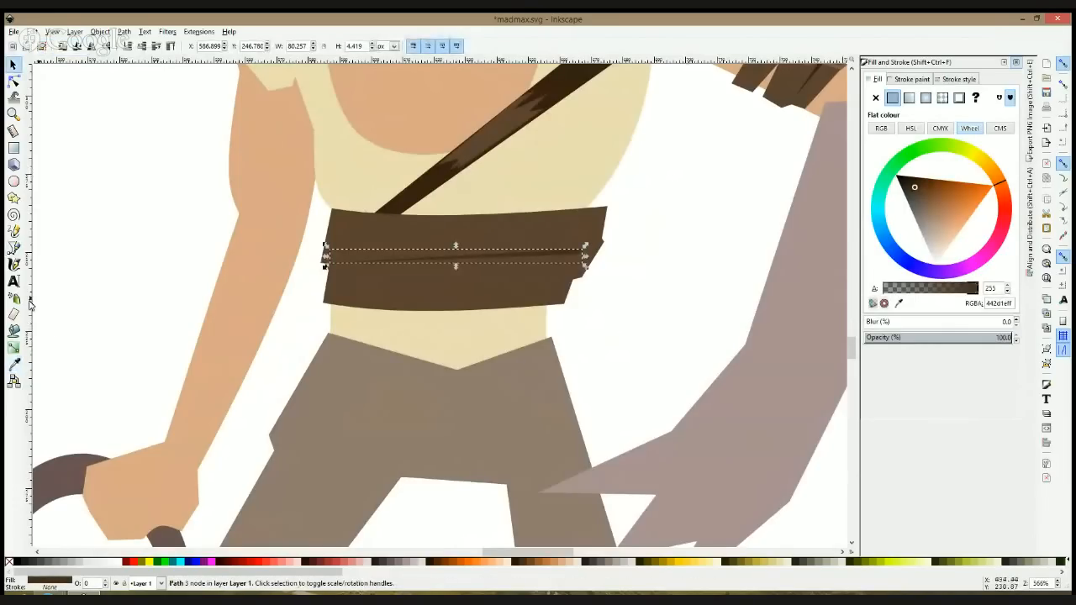
{"action": "left_click", "coordinate": [14, 247]}
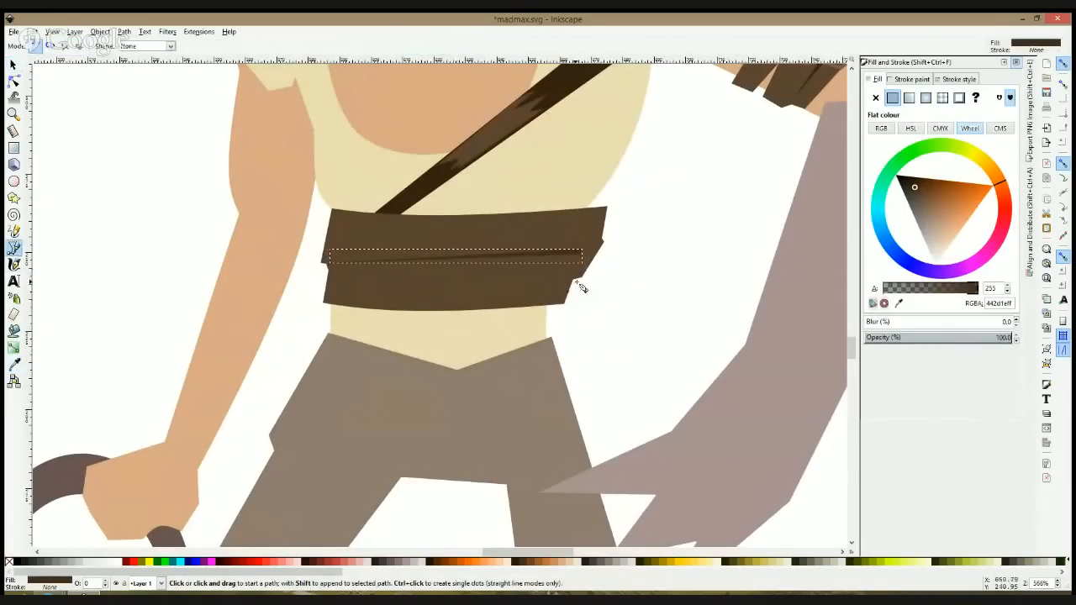
Step: Draw a second fold about 52 by 9 px with a shaded end at the waist wrap's lower side corner, in dark brown 442d1e
{"action": "left_click", "coordinate": [580, 276]}
{"action": "left_click", "coordinate": [419, 284]}
{"action": "left_click", "coordinate": [535, 282]}
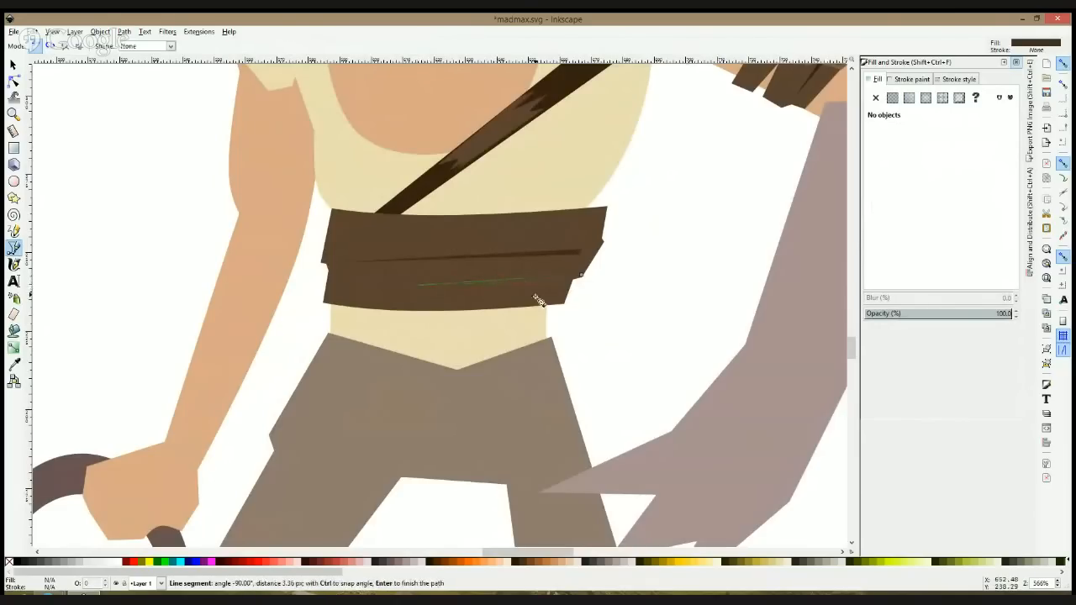
{"action": "left_click", "coordinate": [581, 278]}
{"action": "key", "text": "s"}
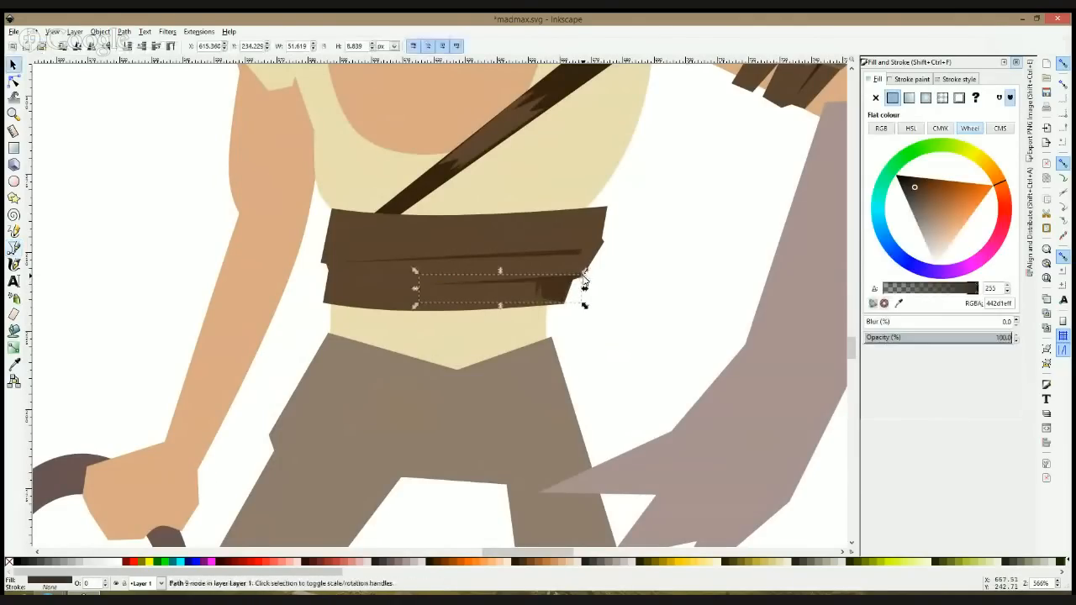
Step: Bend the edges of the waist wrap's two folds into slight curves and nudge the lower fold's inner node
{"action": "left_click", "coordinate": [13, 80]}
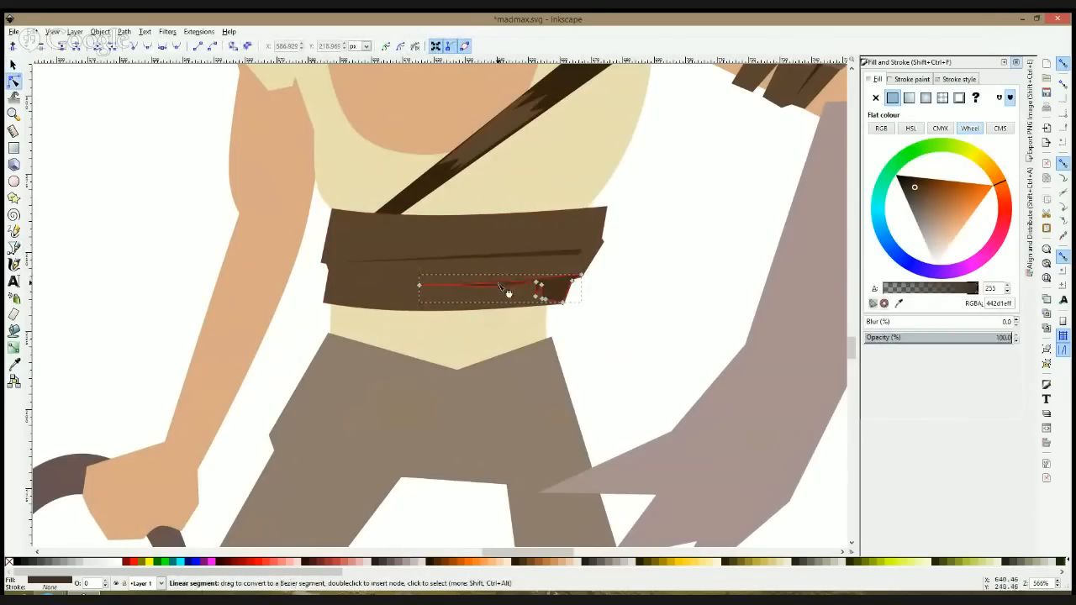
{"action": "left_click", "coordinate": [540, 287]}
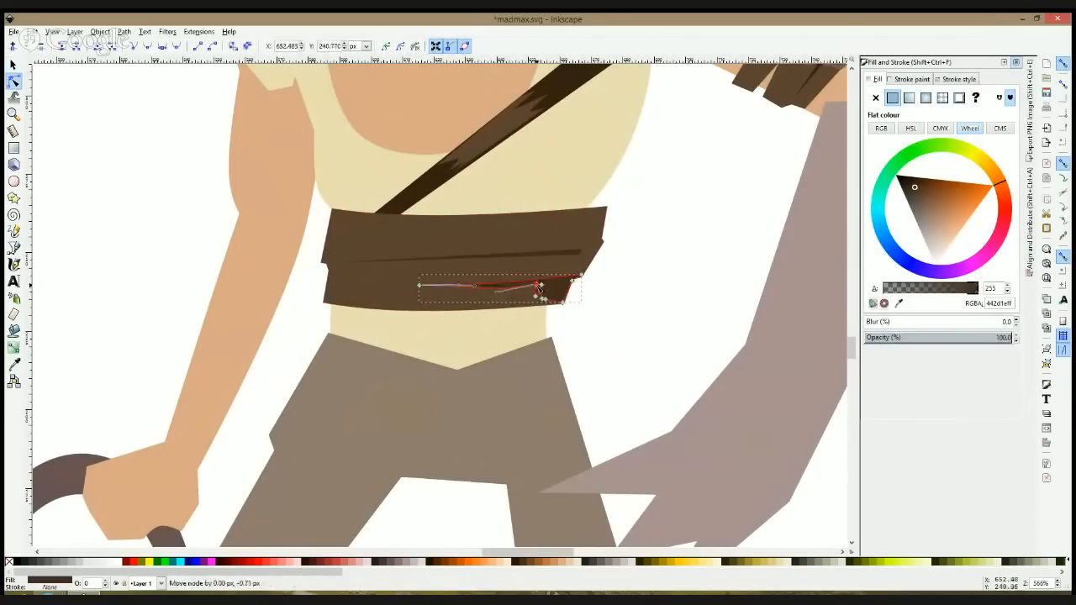
{"action": "left_click", "coordinate": [521, 261]}
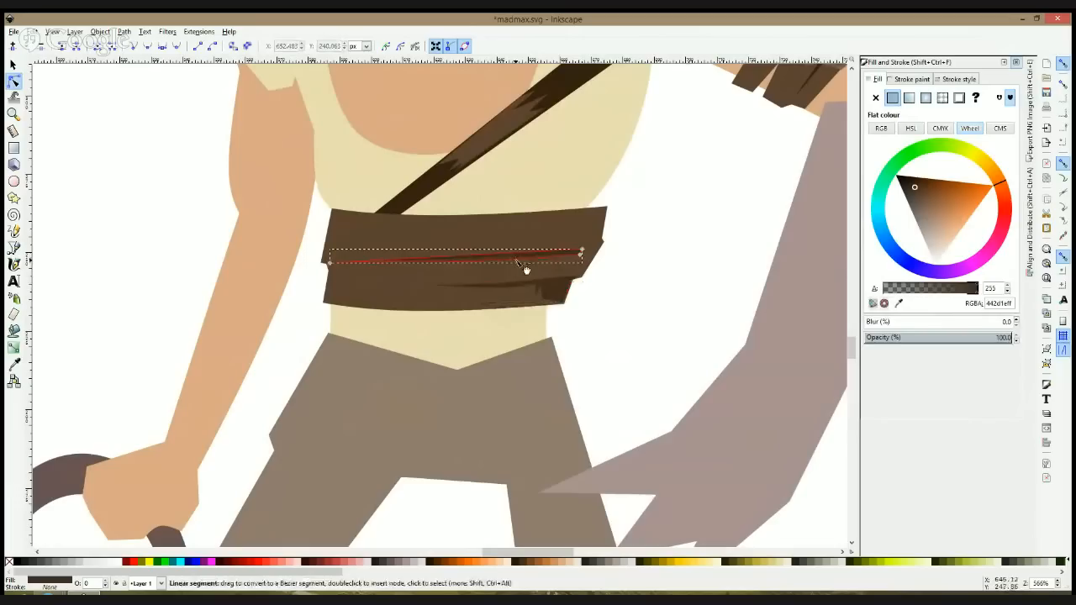
{"action": "left_click", "coordinate": [546, 279]}
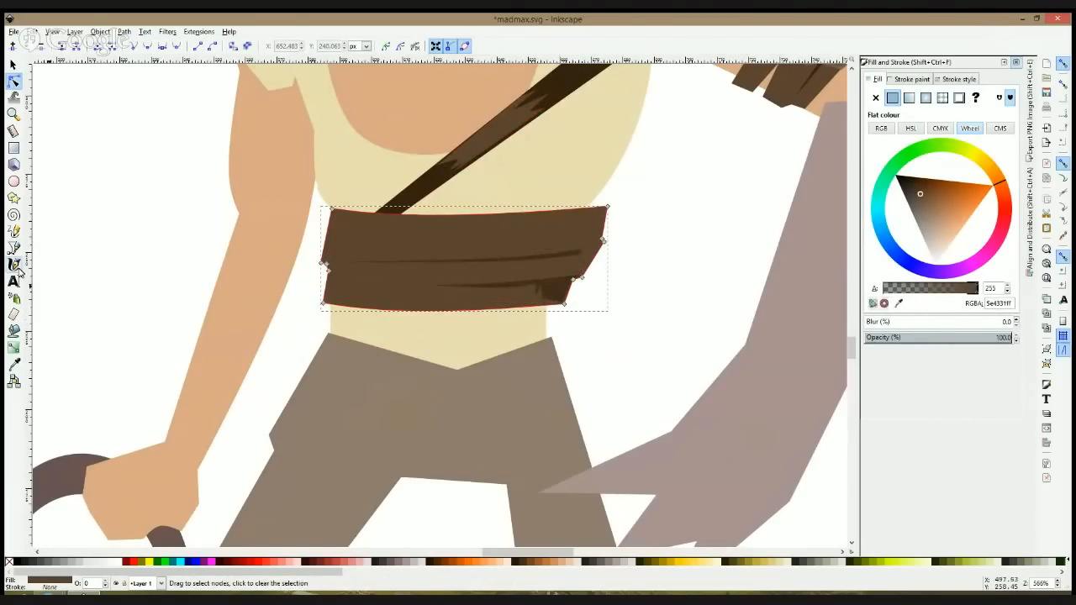
Step: Draw a C-shaped buckle about 20 by 14 px on the upper half of the waist wrap
{"action": "key", "text": "b"}
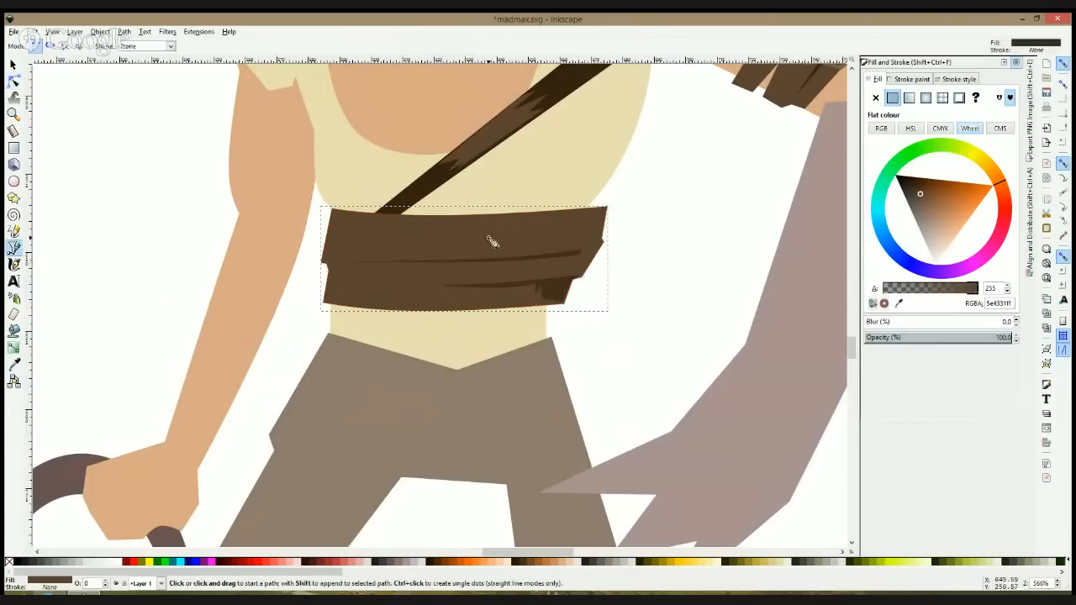
{"action": "left_click", "coordinate": [482, 220]}
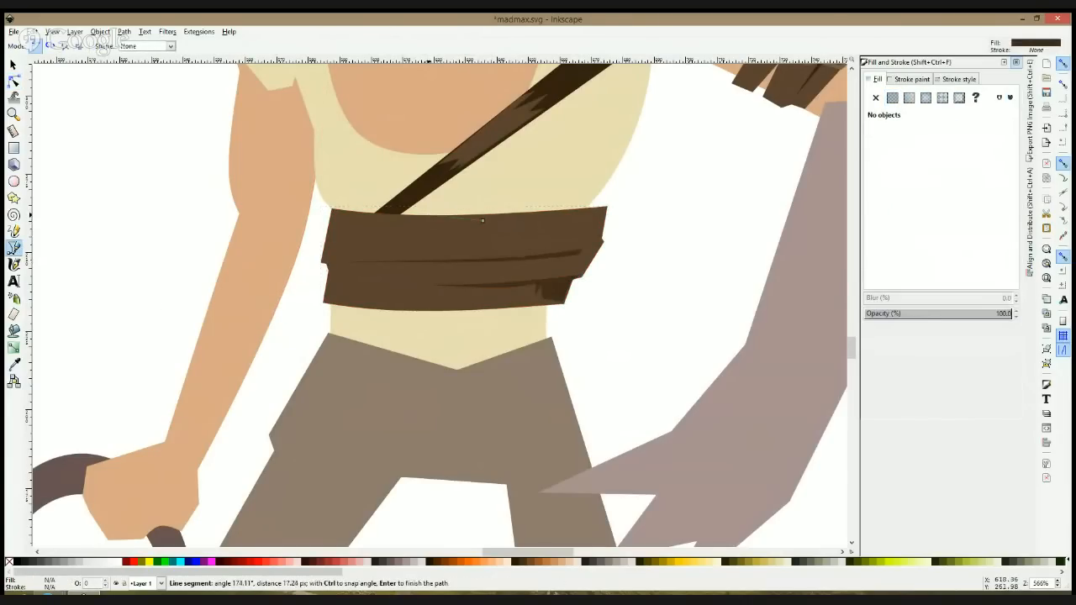
{"action": "left_click", "coordinate": [422, 252]}
{"action": "left_click", "coordinate": [476, 258]}
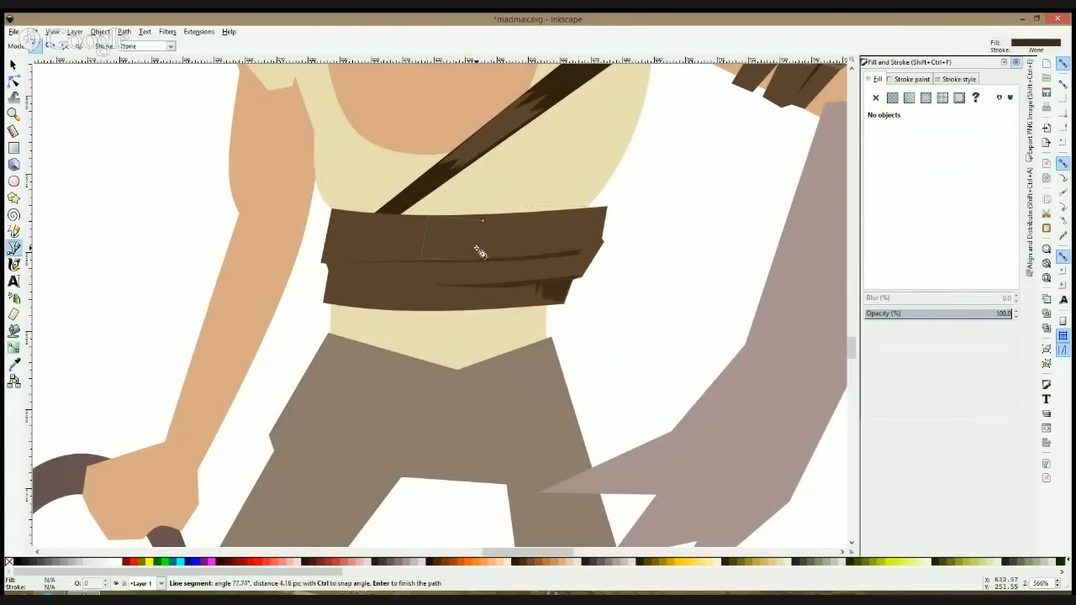
{"action": "left_click", "coordinate": [438, 233]}
{"action": "left_click", "coordinate": [482, 221]}
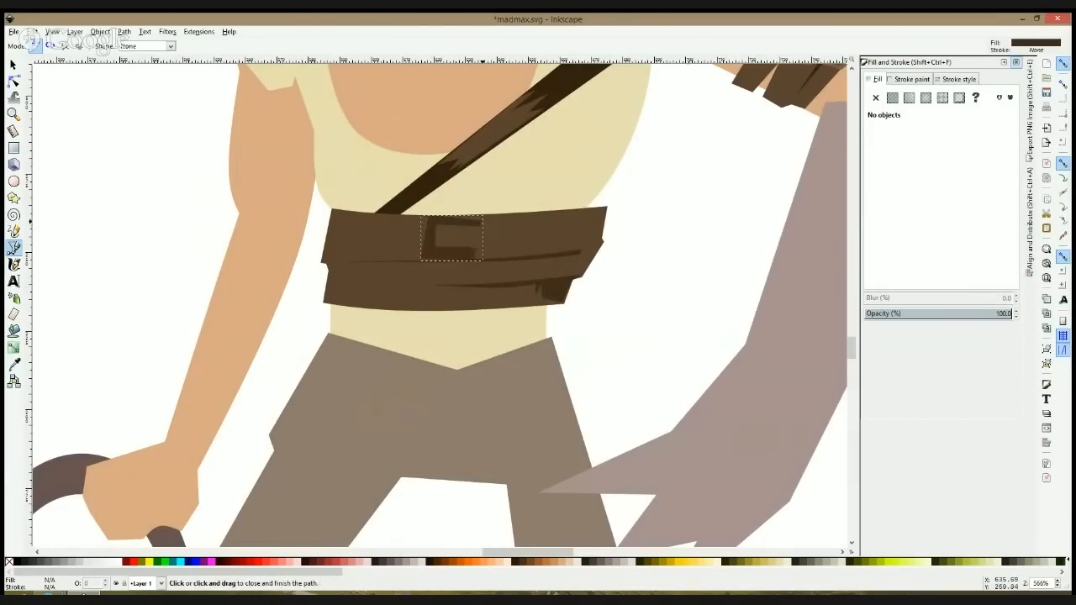
{"action": "key", "text": "space"}
Step: Fill the C-shaped buckle with the lighter brown 765e4e sampled from the arm wrap's detail
{"action": "left_click", "coordinate": [471, 223]}
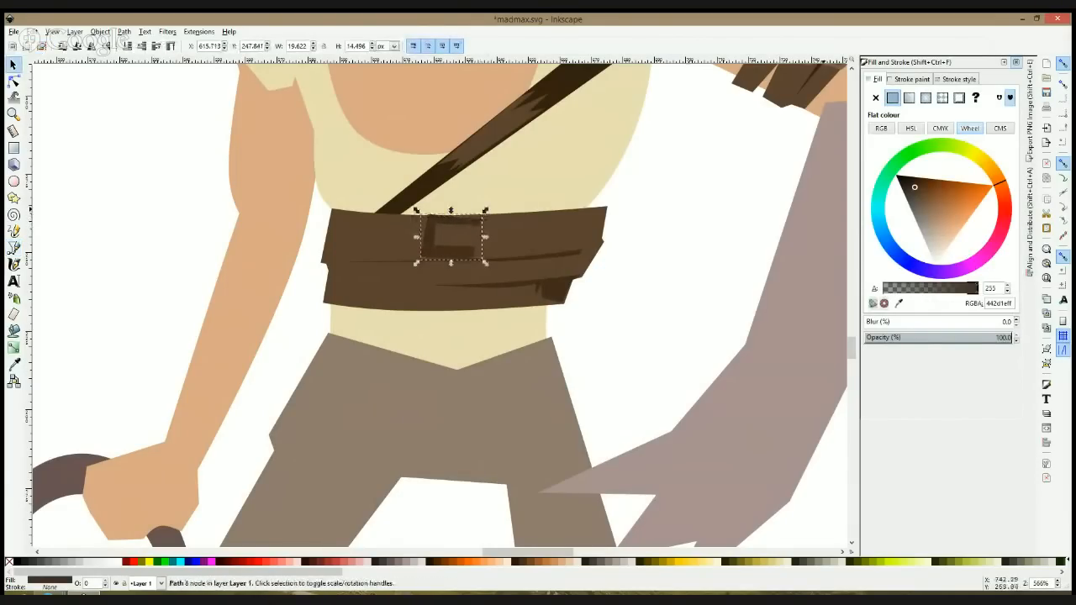
{"action": "left_click", "coordinate": [14, 363]}
{"action": "left_click", "coordinate": [786, 105]}
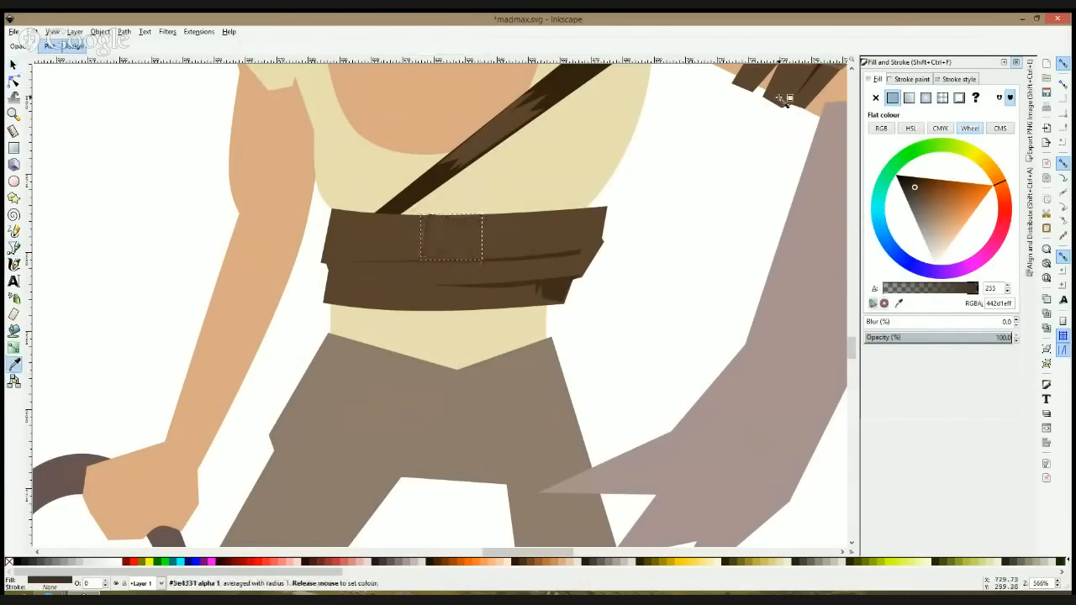
{"action": "scroll", "coordinate": [795, 116], "scroll_direction": "up", "scroll_amount": 1}
{"action": "left_click_drag", "start_coordinate": [809, 86], "coordinate": [730, 139]}
{"action": "left_click_drag", "start_coordinate": [411, 271], "coordinate": [411, 272]}
Step: Draw a smaller C-shaped buckle about 16 by 8 px directly below the first and adjust its inner and outer corner nodes
{"action": "left_click", "coordinate": [15, 249]}
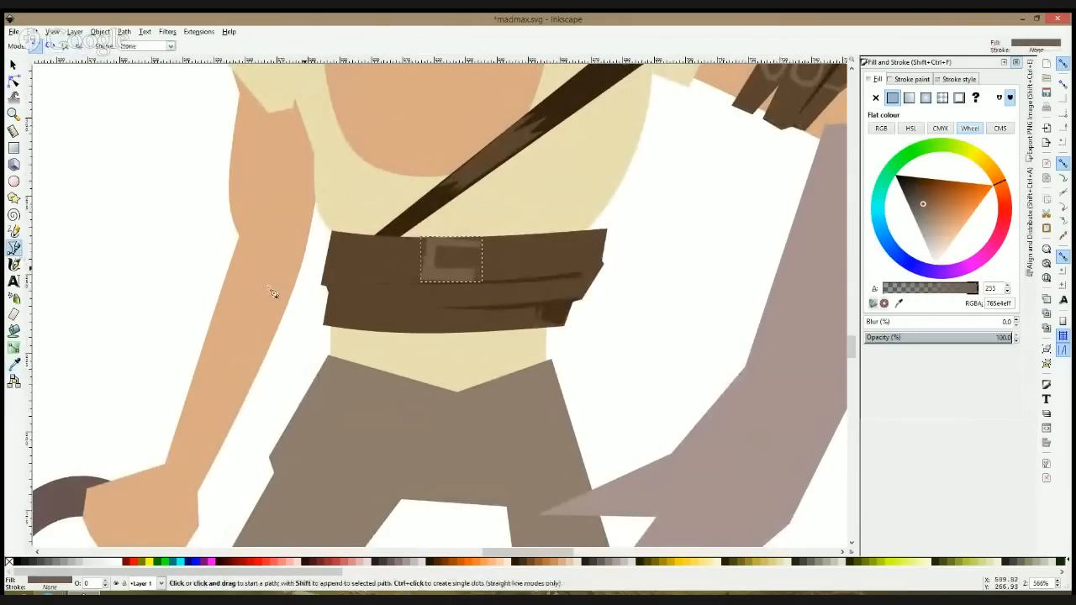
{"action": "left_click", "coordinate": [433, 287]}
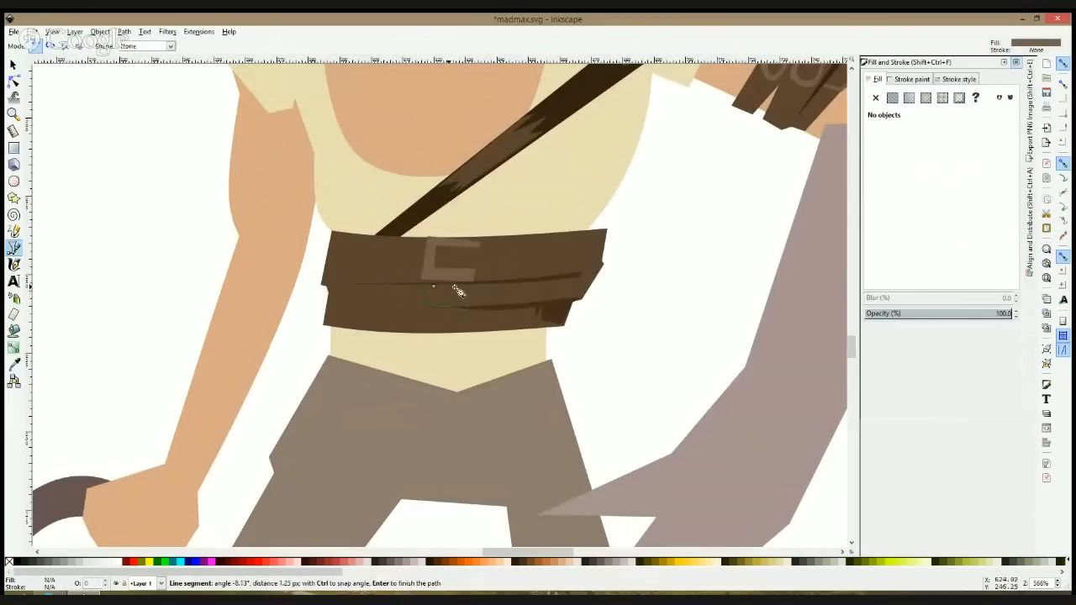
{"action": "left_click", "coordinate": [433, 286]}
{"action": "key", "text": "space"}
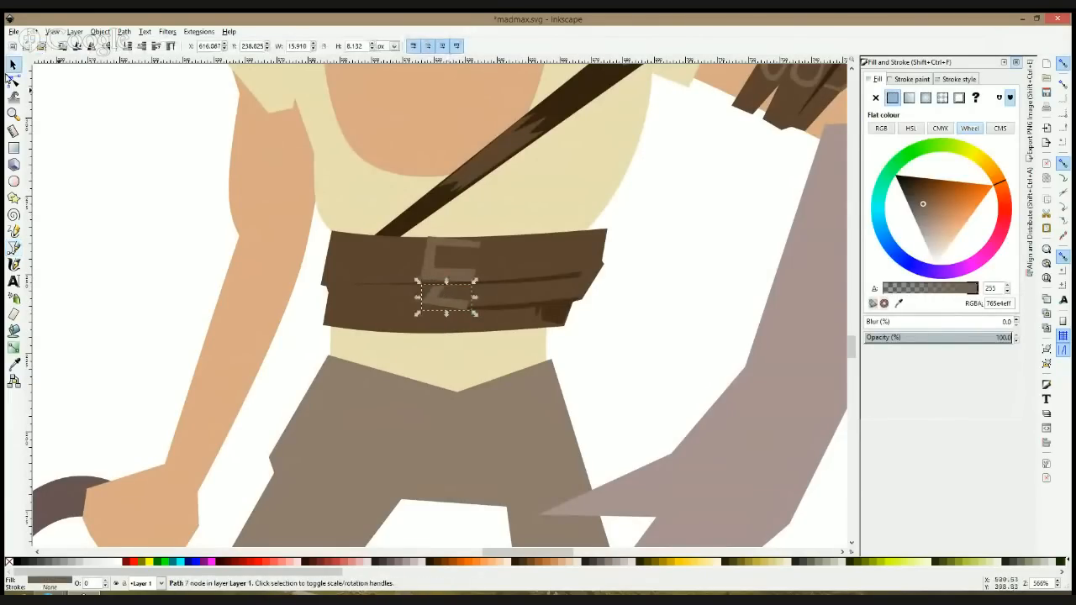
{"action": "left_click", "coordinate": [13, 81]}
{"action": "left_click_drag", "start_coordinate": [448, 297], "coordinate": [443, 292]}
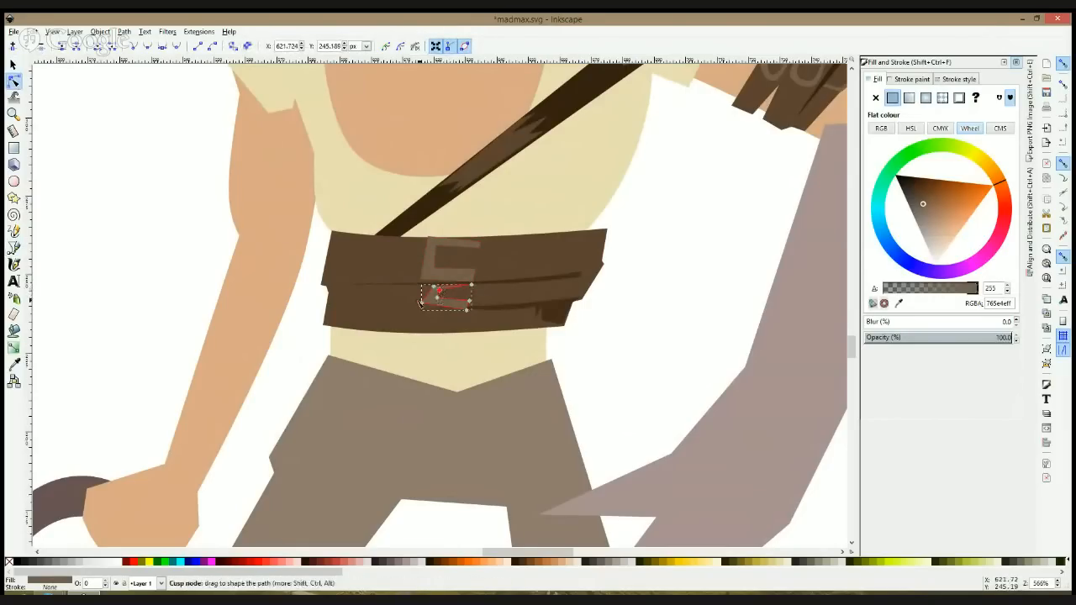
{"action": "left_click_drag", "start_coordinate": [422, 304], "coordinate": [428, 306]}
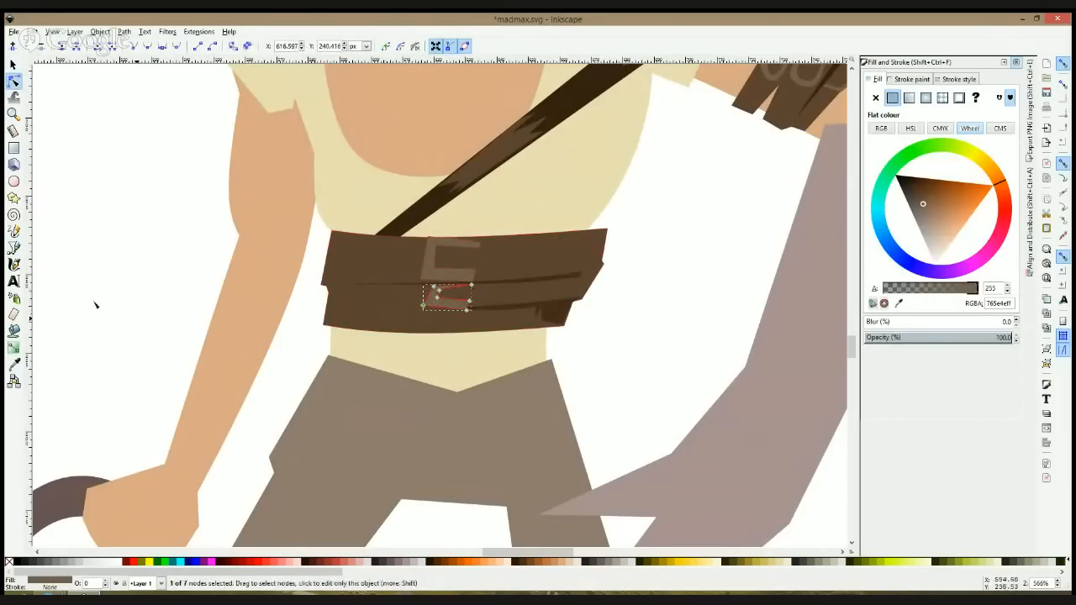
Step: Round the inner and outer corners of both waist wrap buckles by smoothing their corner nodes
{"action": "left_click", "coordinate": [439, 249]}
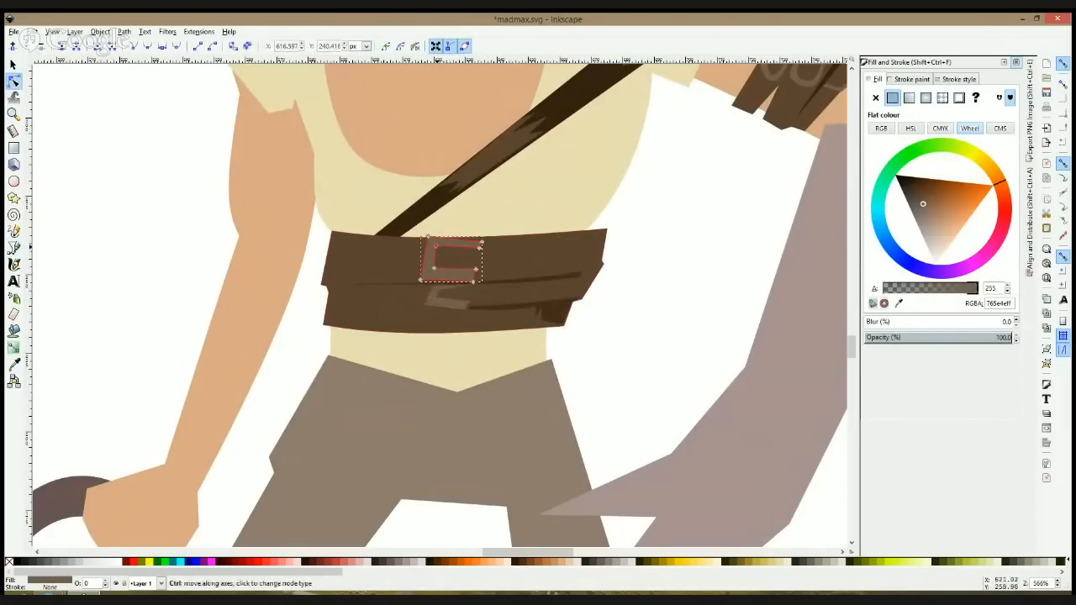
{"action": "left_click", "coordinate": [428, 237], "text": "ctrl"}
{"action": "left_click", "coordinate": [435, 268], "text": "ctrl"}
{"action": "left_click", "coordinate": [421, 280], "text": "ctrl"}
{"action": "left_click", "coordinate": [435, 295]}
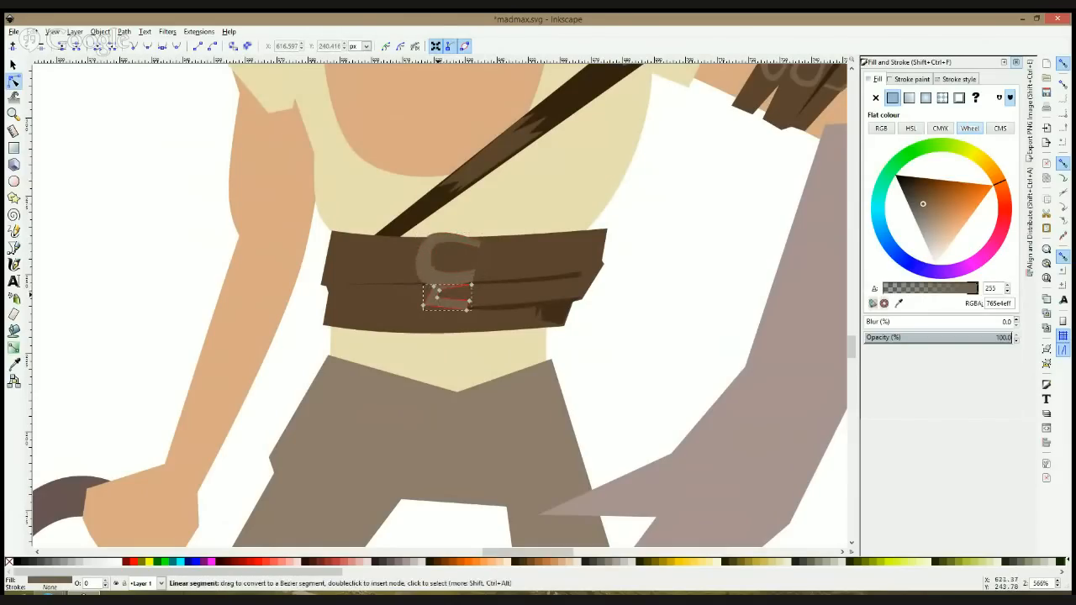
{"action": "left_click", "coordinate": [438, 291], "text": "ctrl"}
{"action": "left_click", "coordinate": [423, 305], "text": "ctrl"}
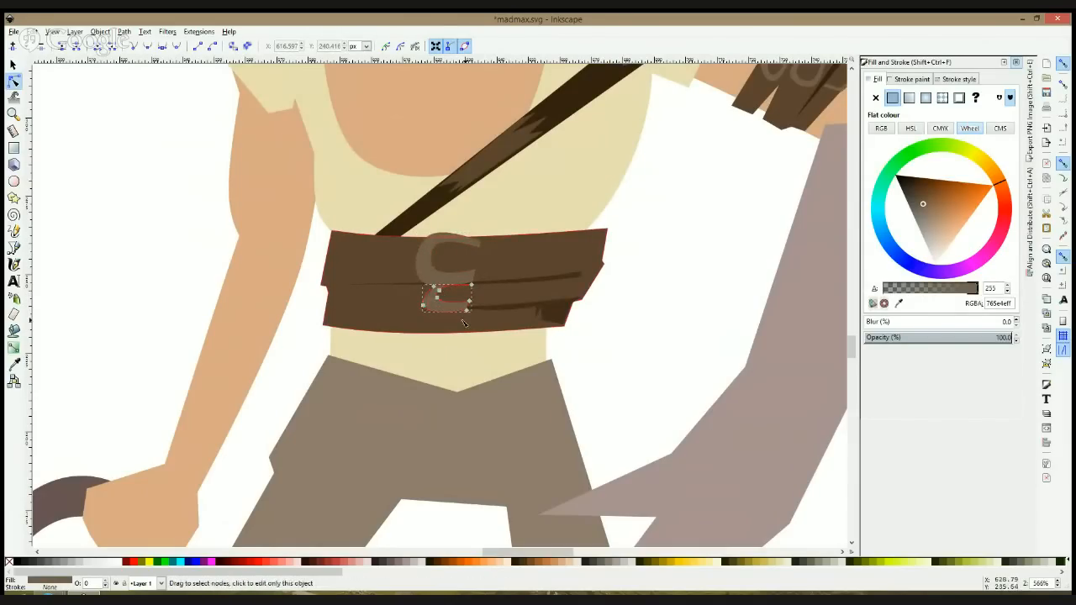
Step: Draw a third C-shaped buckle below the other two, extending slightly past the waist wrap's lower edge
{"action": "left_click", "coordinate": [469, 322]}
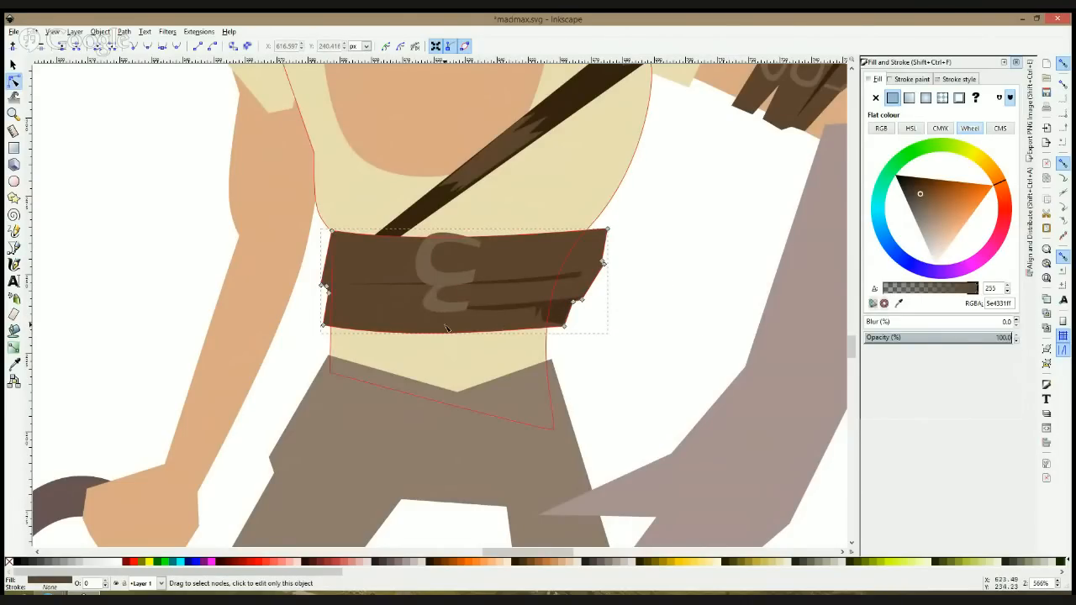
{"action": "left_click", "coordinate": [14, 248]}
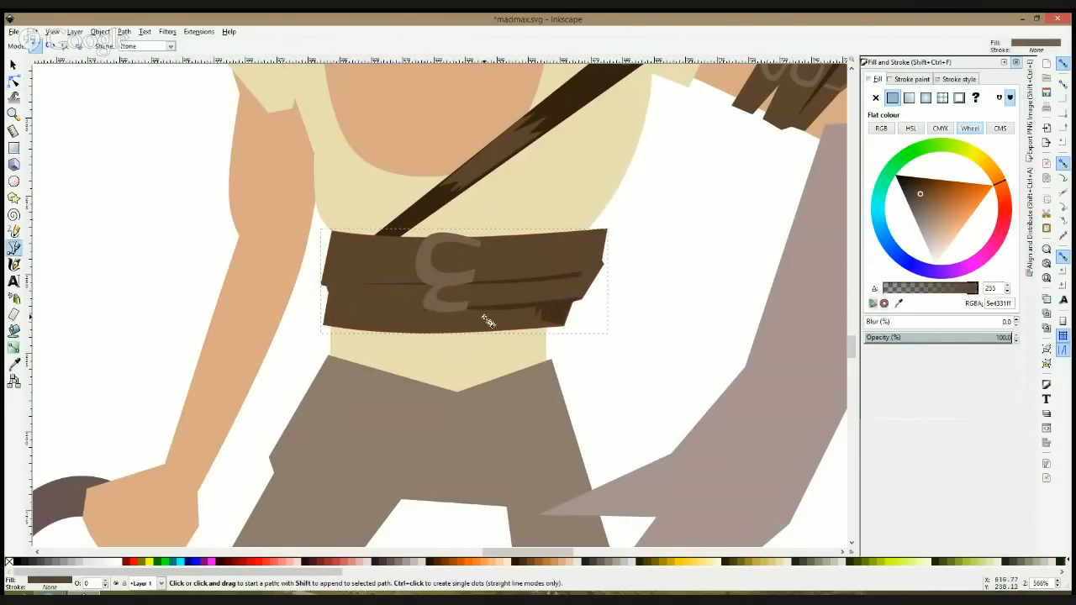
{"action": "left_click", "coordinate": [469, 309]}
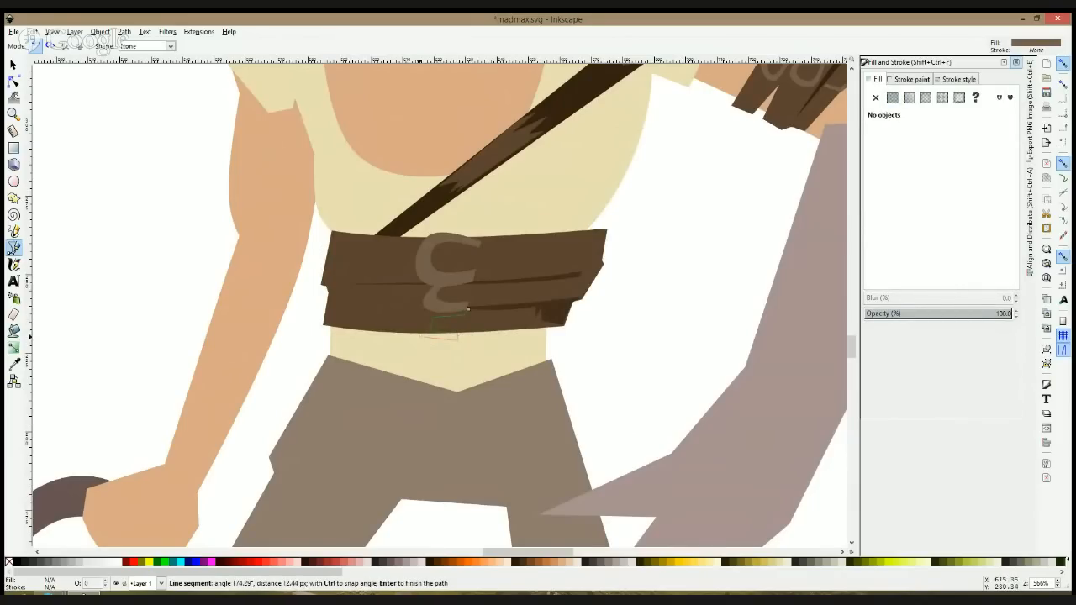
{"action": "left_click", "coordinate": [424, 311]}
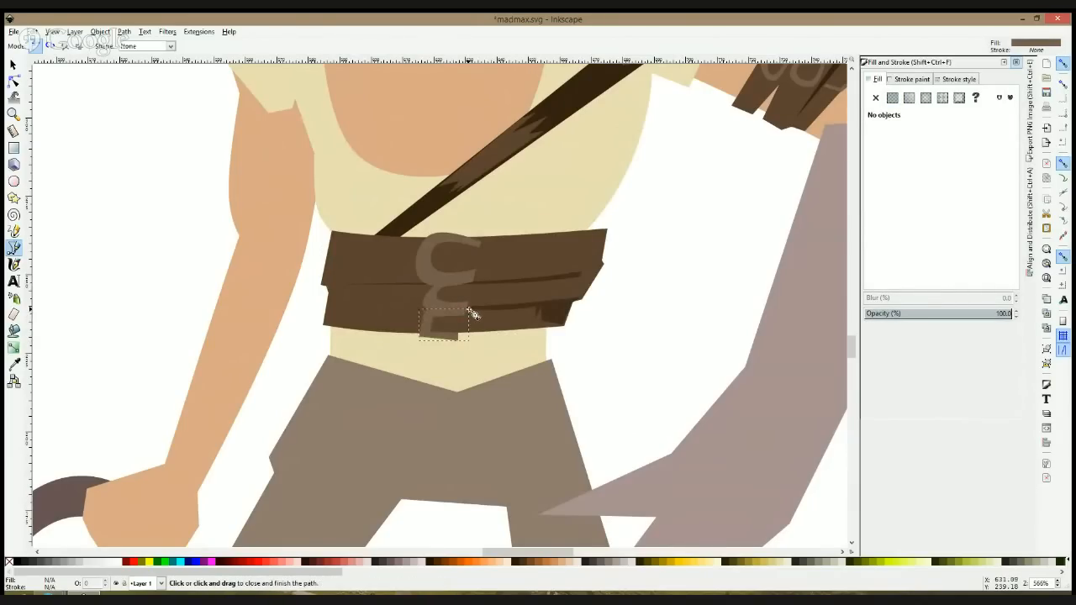
{"action": "left_click", "coordinate": [468, 310]}
Step: Round the third buckle's inner and outer corners by smoothing its corner nodes
{"action": "key", "text": "n"}
{"action": "left_click", "coordinate": [424, 312], "text": "ctrl"}
{"action": "left_click", "coordinate": [419, 338], "text": "ctrl"}
{"action": "left_click", "coordinate": [430, 332], "text": "ctrl"}
{"action": "left_click", "coordinate": [431, 332], "text": "ctrl"}
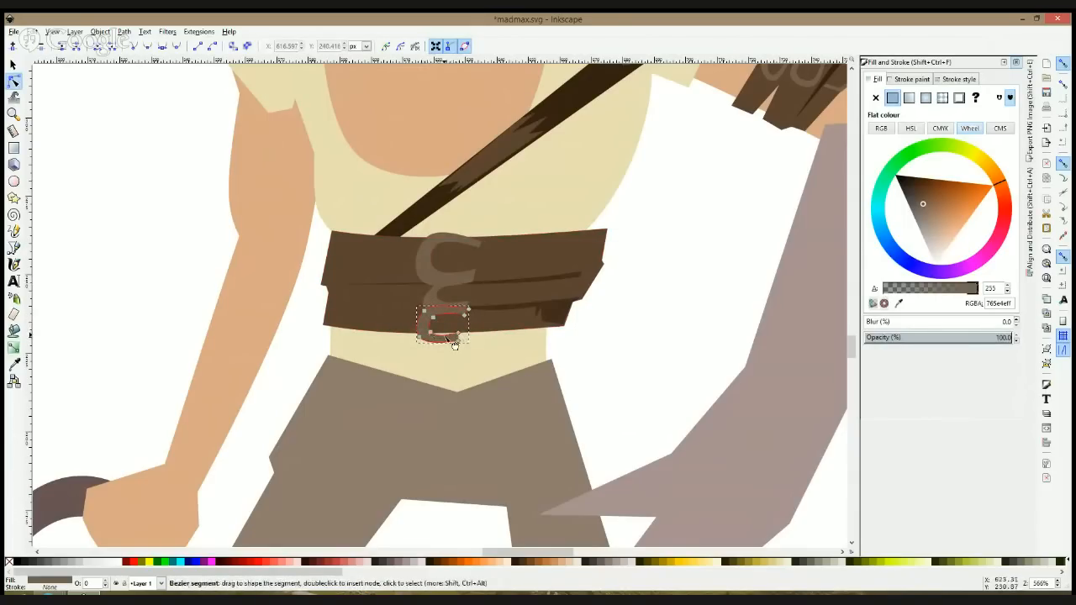
{"action": "left_click", "coordinate": [462, 354]}
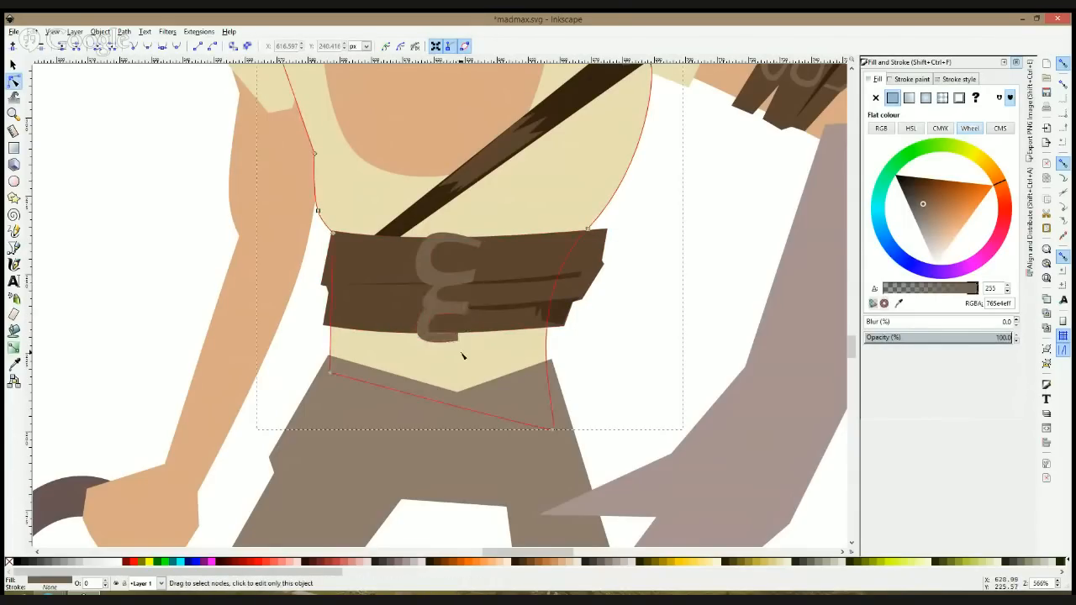
{"action": "left_click", "coordinate": [447, 341]}
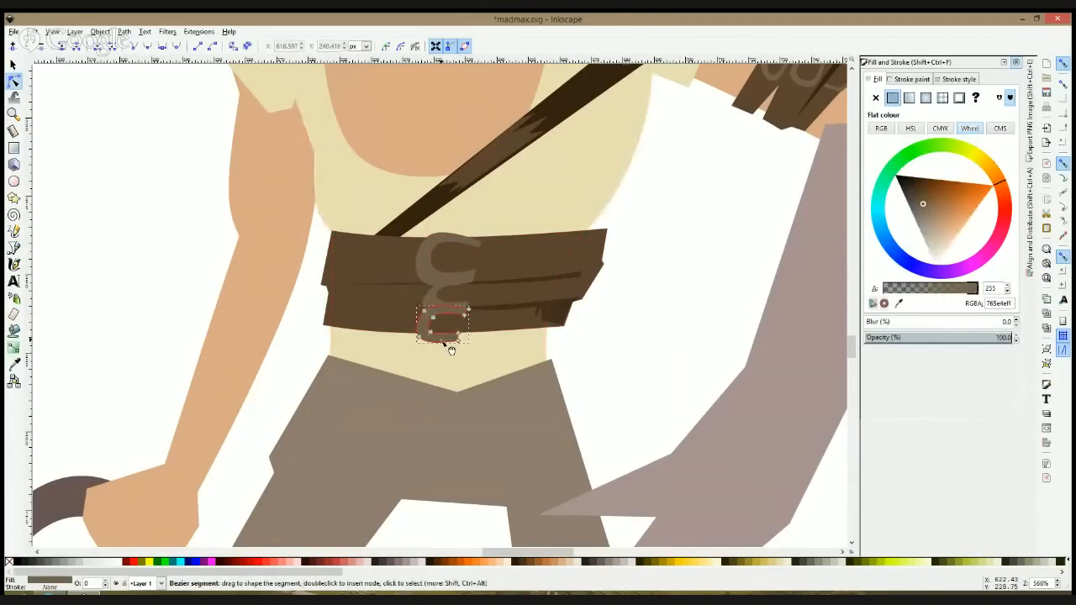
Step: Move the middle buckle's upper corner node outward to merge its curve with the buckle above
{"action": "key", "text": "s"}
{"action": "left_click", "coordinate": [457, 352]}
{"action": "left_click", "coordinate": [456, 290]}
{"action": "left_click", "coordinate": [13, 79]}
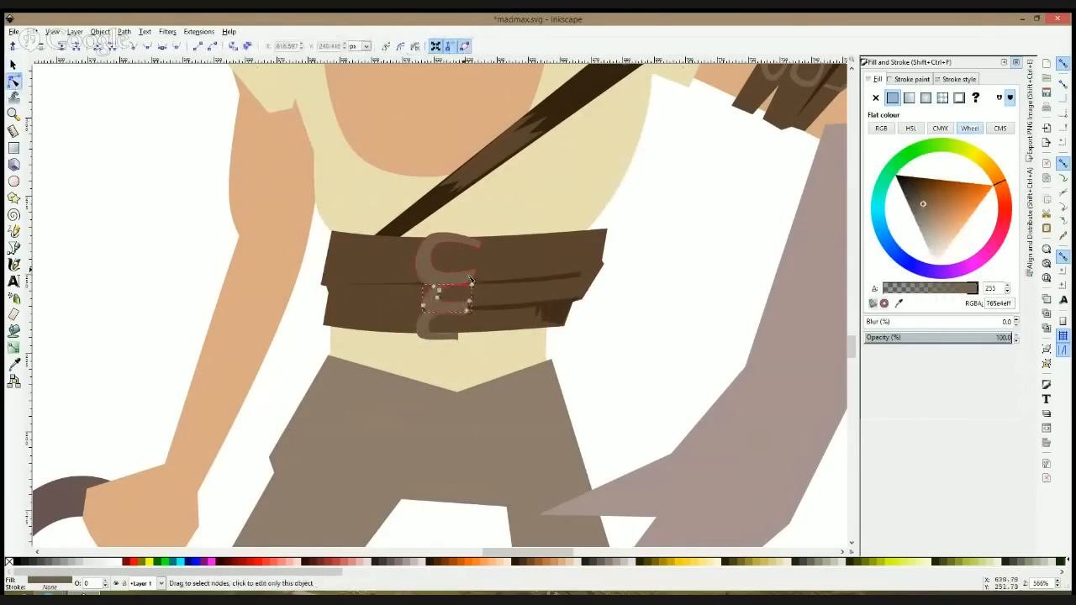
{"action": "left_click_drag", "start_coordinate": [436, 290], "coordinate": [428, 290]}
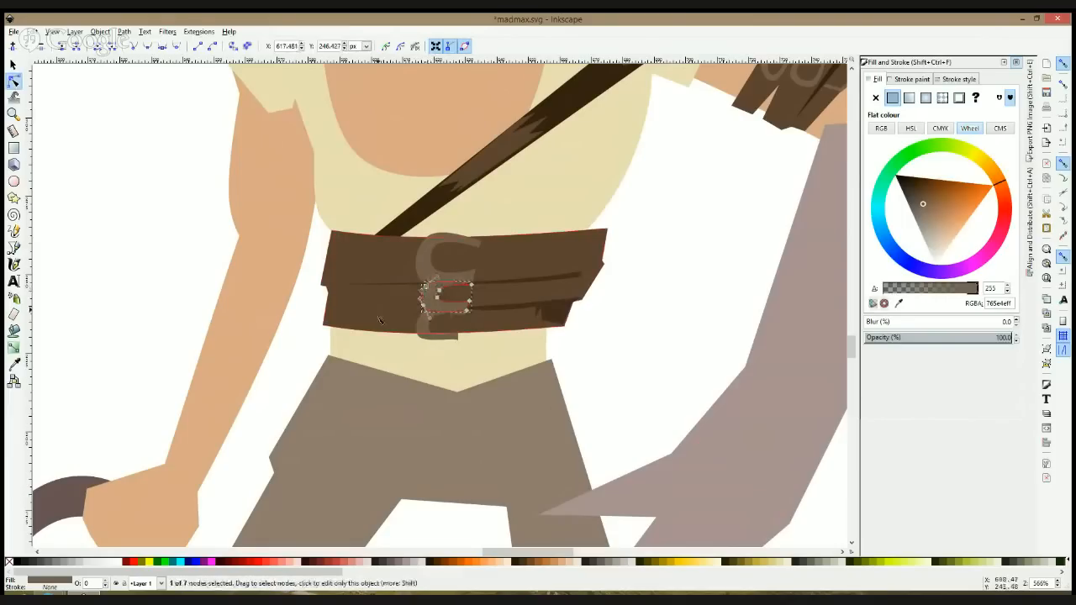
{"action": "left_click", "coordinate": [613, 345]}
{"action": "scroll", "coordinate": [611, 345], "scroll_direction": "down", "scroll_amount": 7}
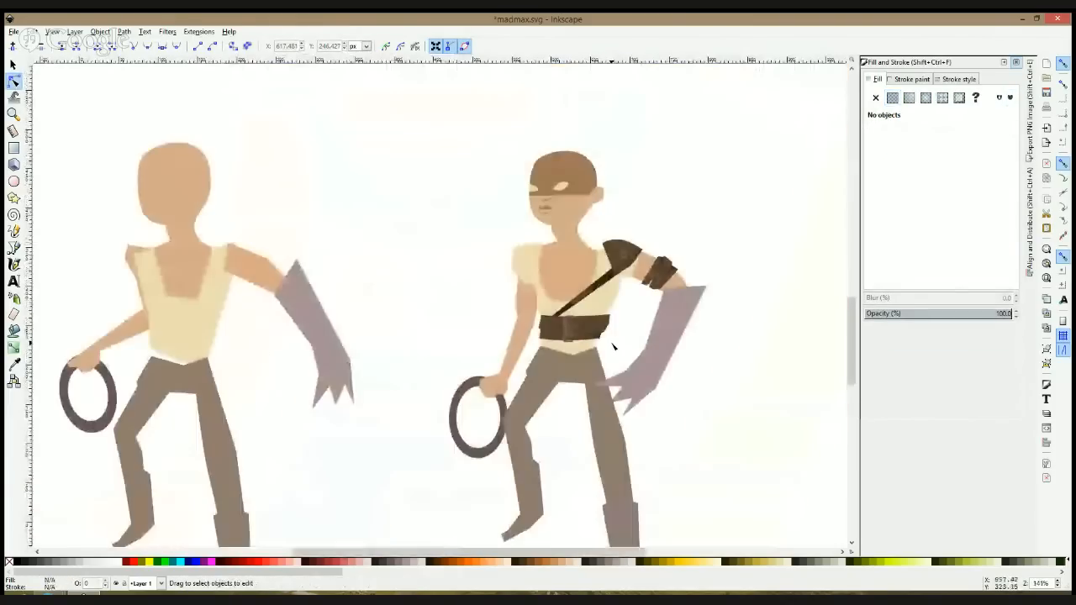
{"action": "scroll", "coordinate": [615, 345], "scroll_direction": "up", "scroll_amount": 9}
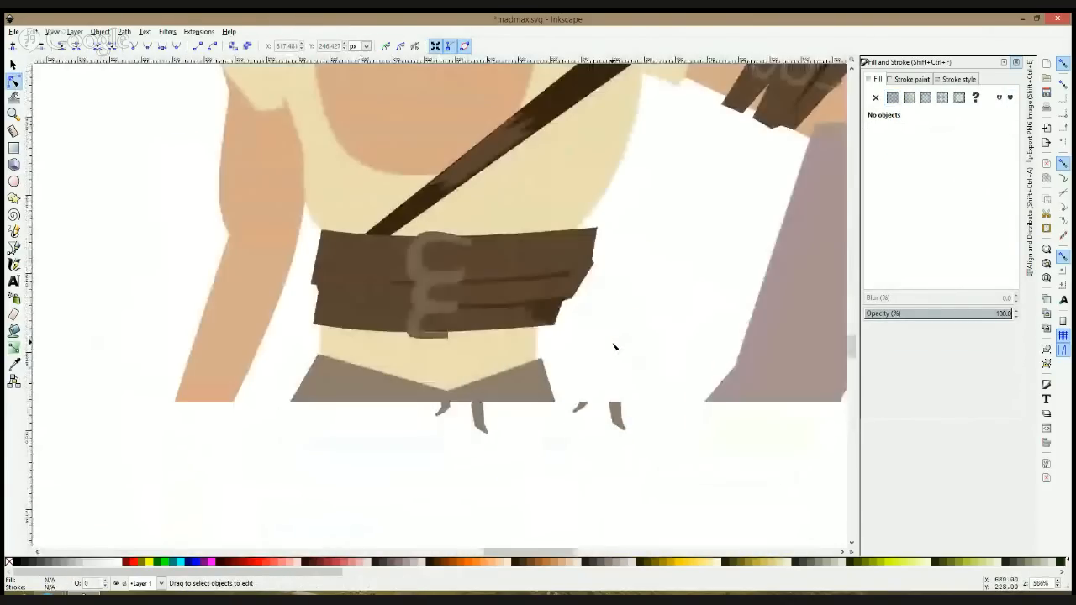
{"action": "scroll", "coordinate": [615, 347], "scroll_direction": "down", "scroll_amount": 4}
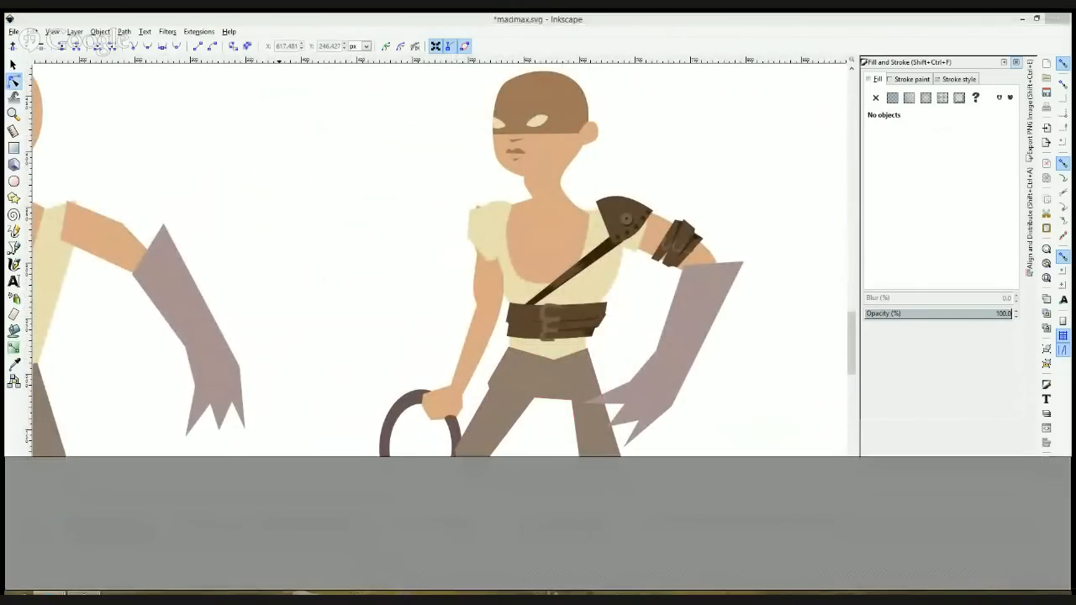
{"action": "mouse_move", "coordinate": [105, 593]}
{"action": "left_click", "coordinate": [193, 542]}
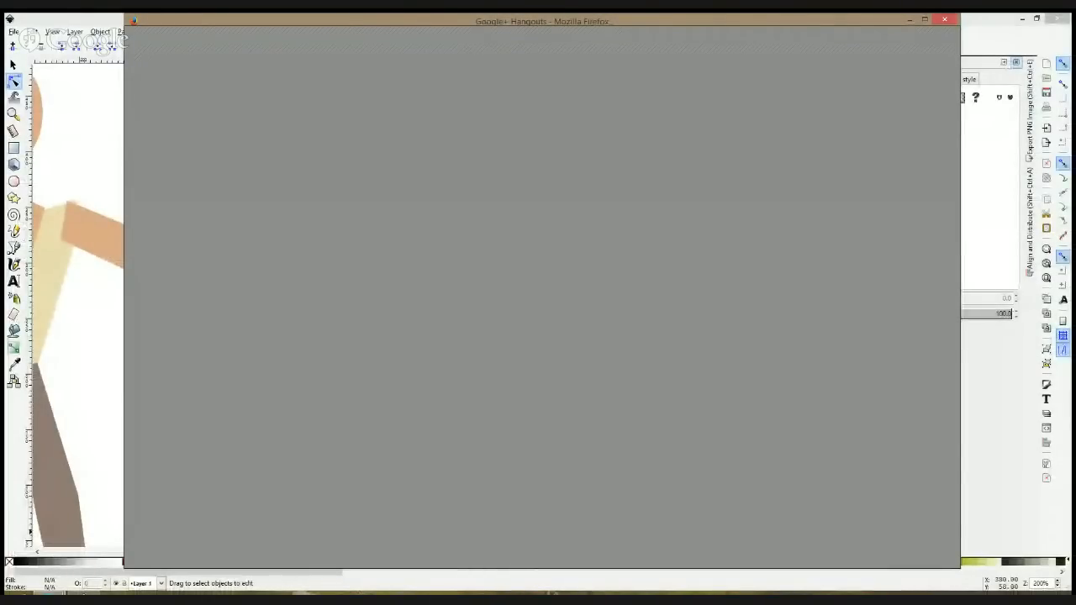
{"action": "left_click", "coordinate": [99, 420]}
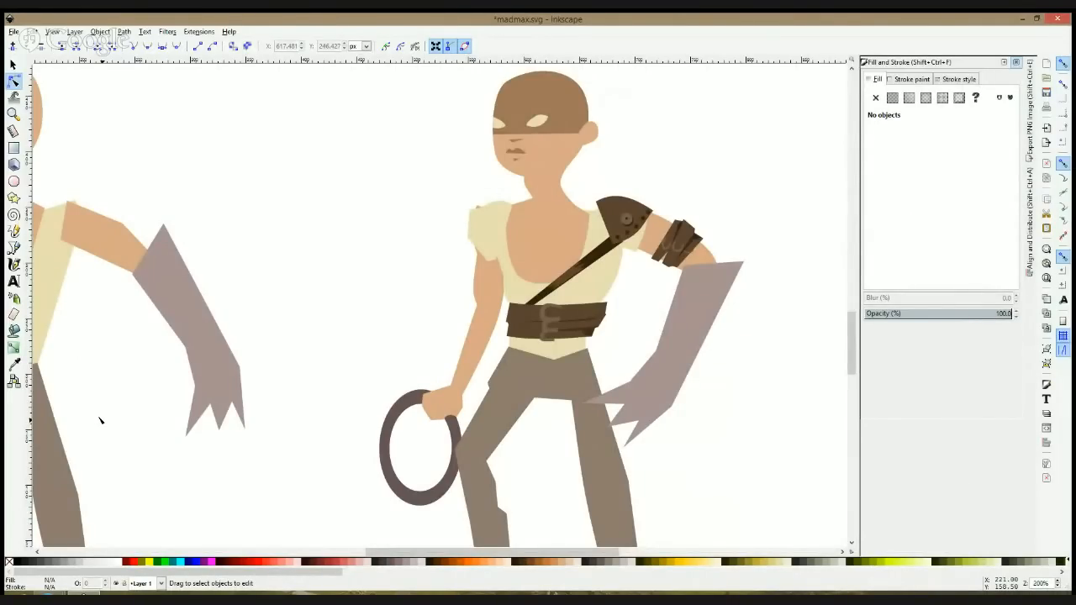
{"action": "scroll", "coordinate": [101, 419], "scroll_direction": "up", "scroll_amount": 1}
{"action": "scroll", "coordinate": [101, 420], "scroll_direction": "down", "scroll_amount": 1}
{"action": "scroll", "coordinate": [395, 362], "scroll_direction": "down", "scroll_amount": 1}
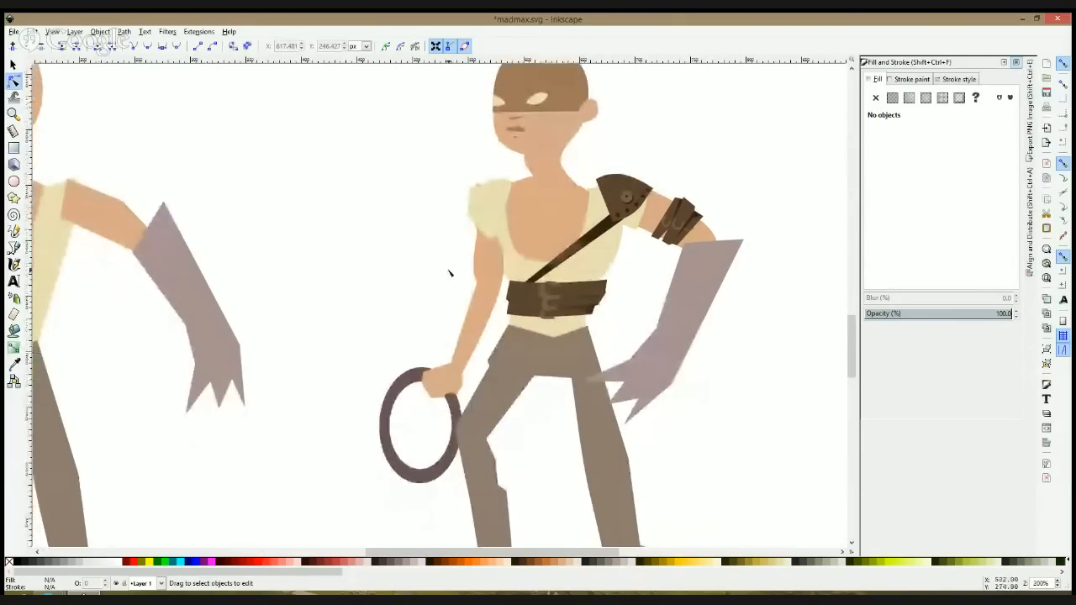
Step: Round the short sleeve on the ring-holding arm by curving its top edge and repositioning its side and lower nodes
{"action": "left_click", "coordinate": [492, 194]}
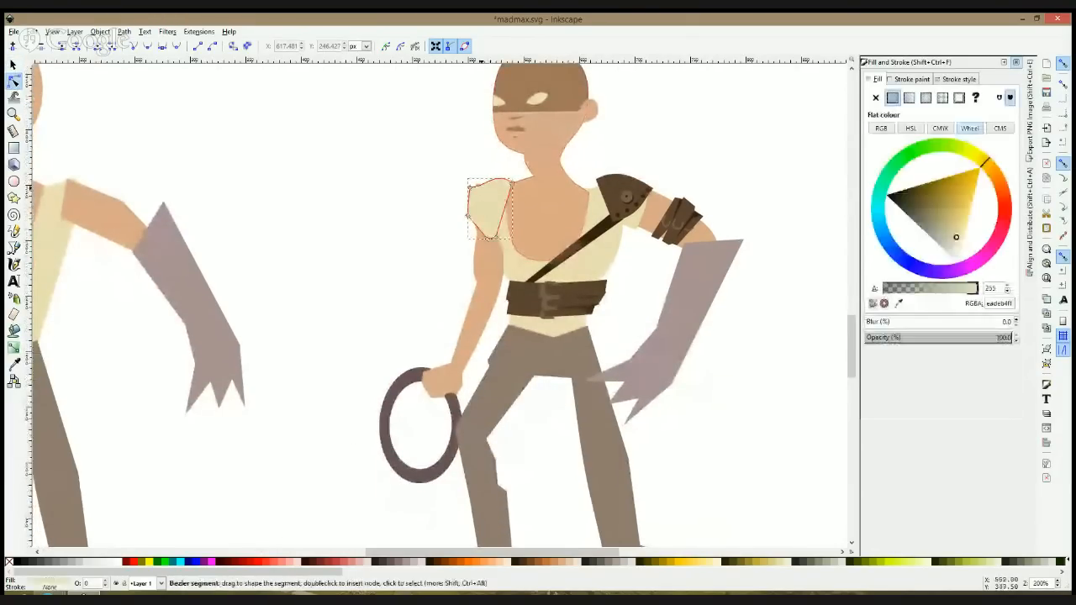
{"action": "left_click_drag", "start_coordinate": [484, 186], "coordinate": [482, 182]}
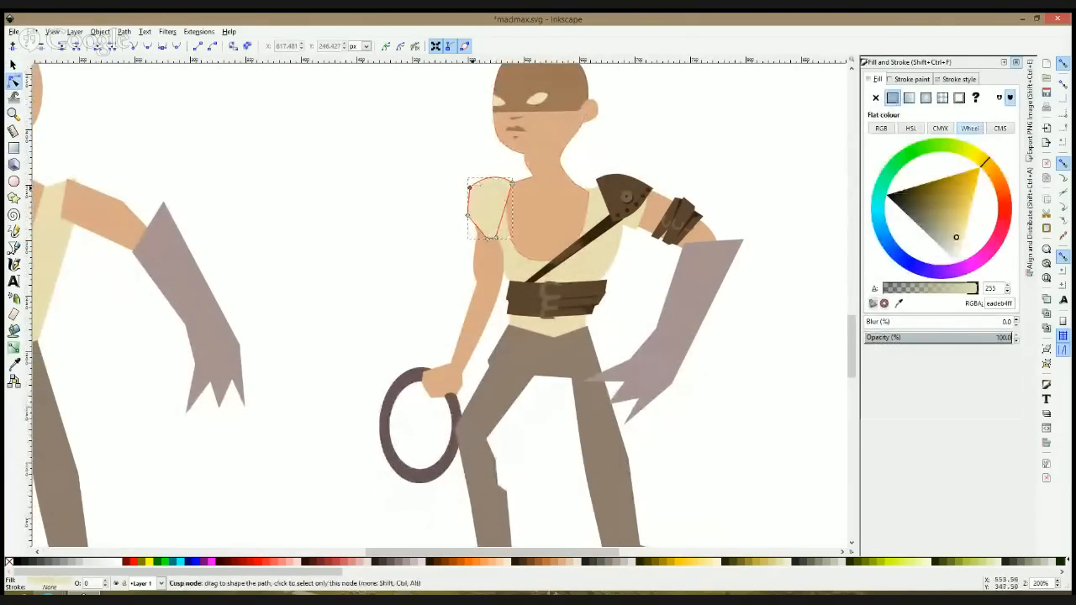
{"action": "left_click", "coordinate": [468, 218]}
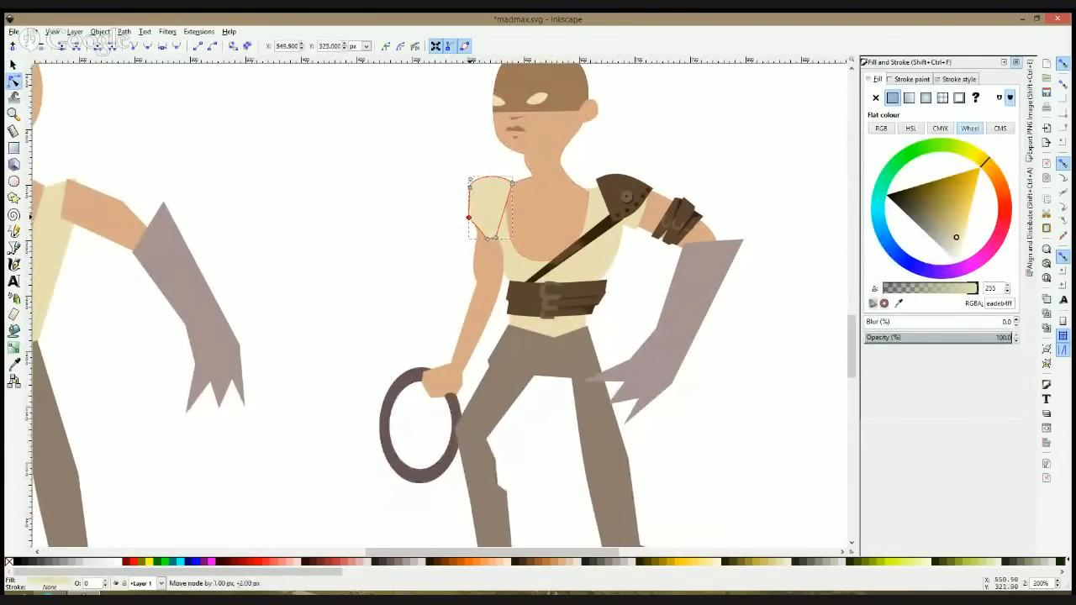
{"action": "left_click", "coordinate": [503, 235]}
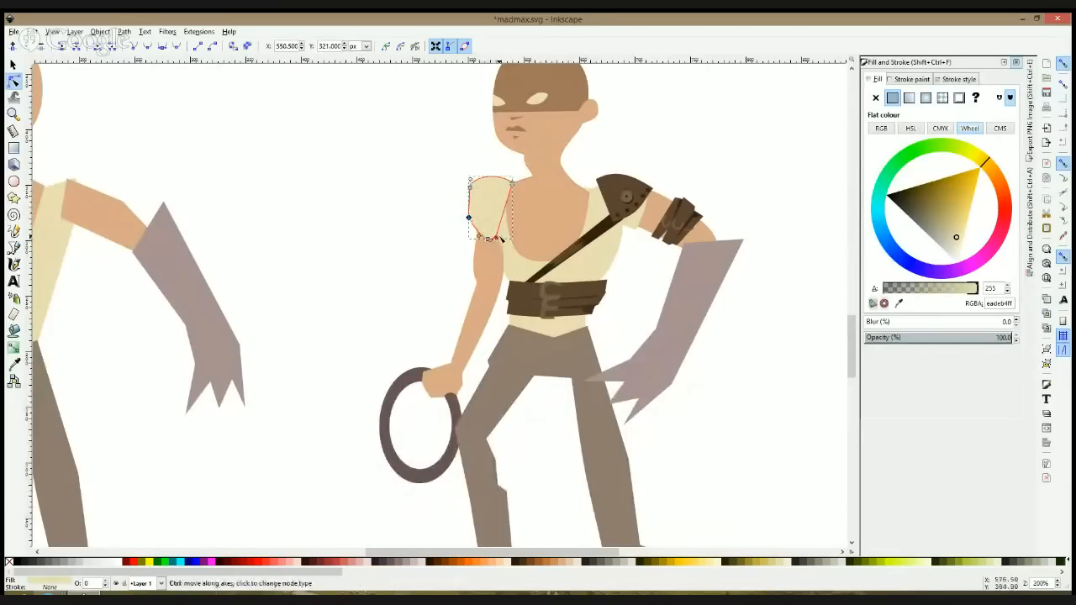
{"action": "left_click", "coordinate": [512, 184]}
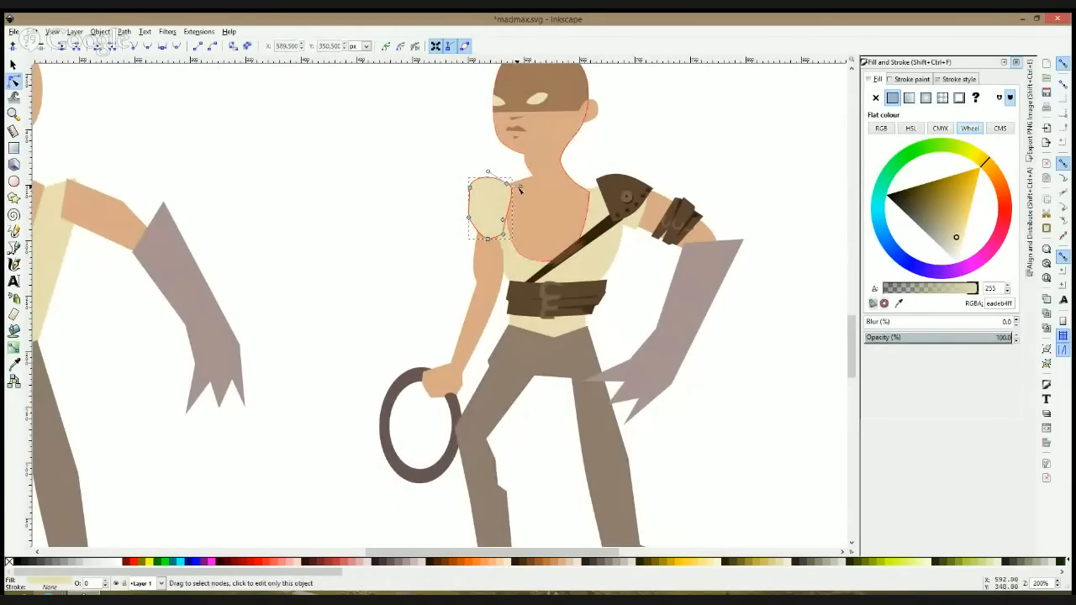
{"action": "left_click_drag", "start_coordinate": [521, 188], "coordinate": [475, 195]}
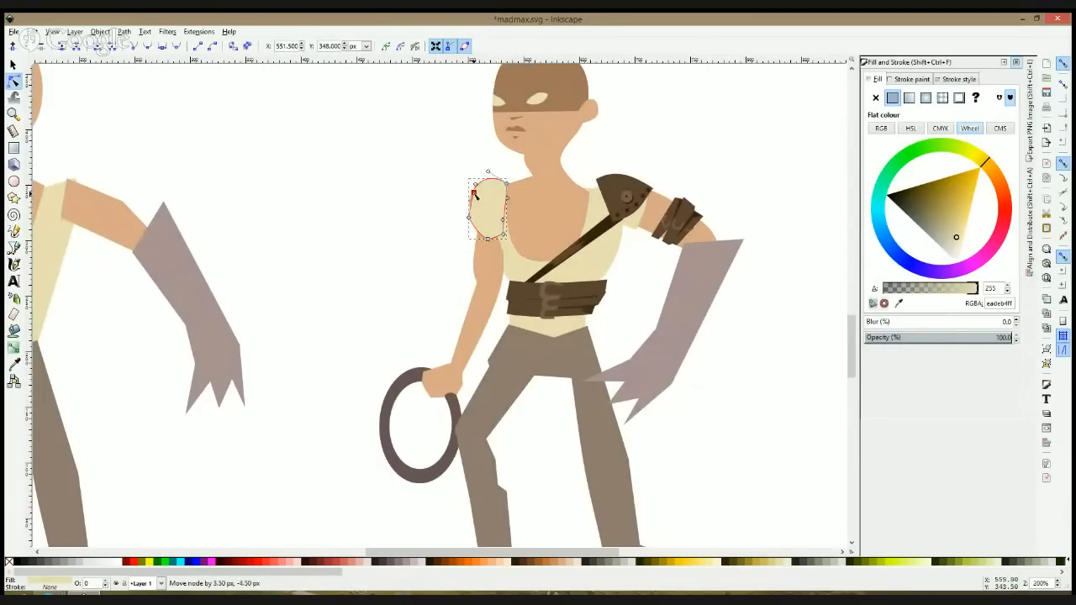
Step: Move the ring-holding arm's upper outer node inward so the shoulder stays tucked under the sleeve
{"action": "left_click", "coordinate": [480, 247]}
{"action": "key", "text": "s"}
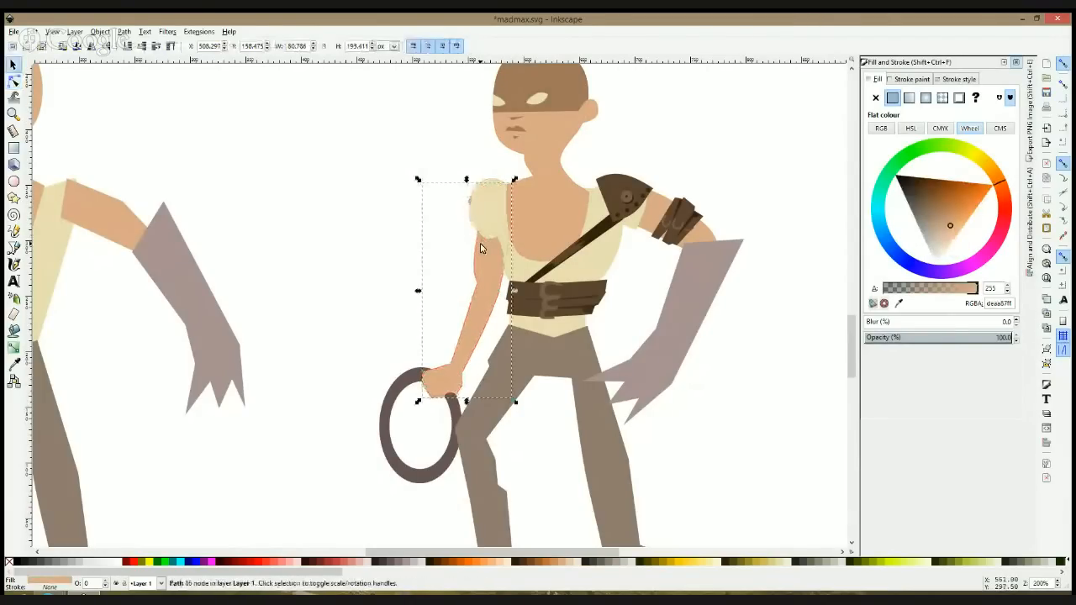
{"action": "left_click", "coordinate": [14, 81]}
{"action": "left_click_drag", "start_coordinate": [469, 200], "coordinate": [482, 187]}
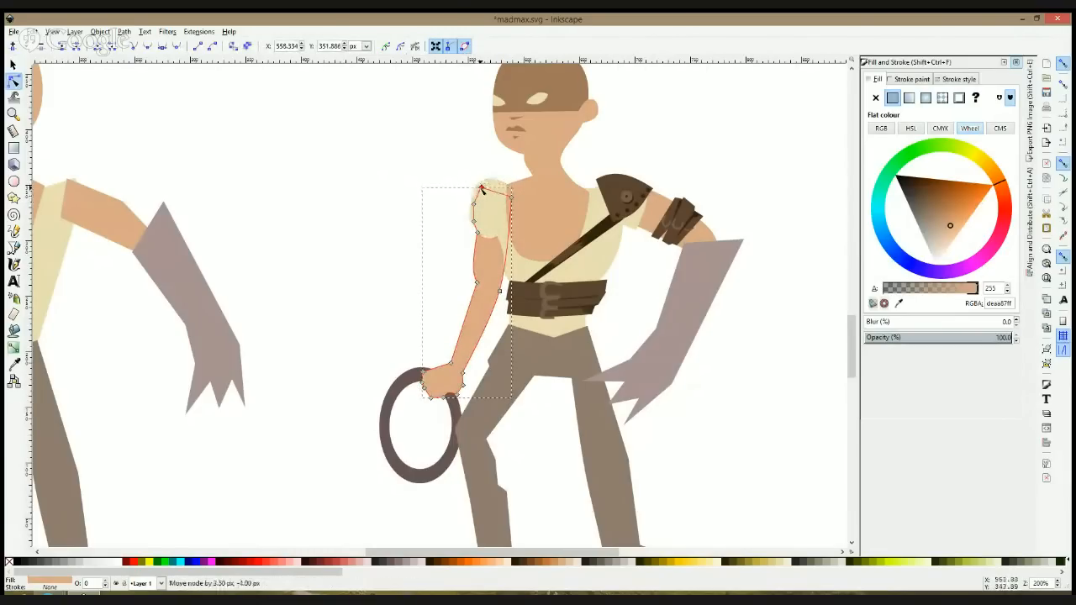
{"action": "key", "text": "s"}
{"action": "left_click", "coordinate": [408, 216]}
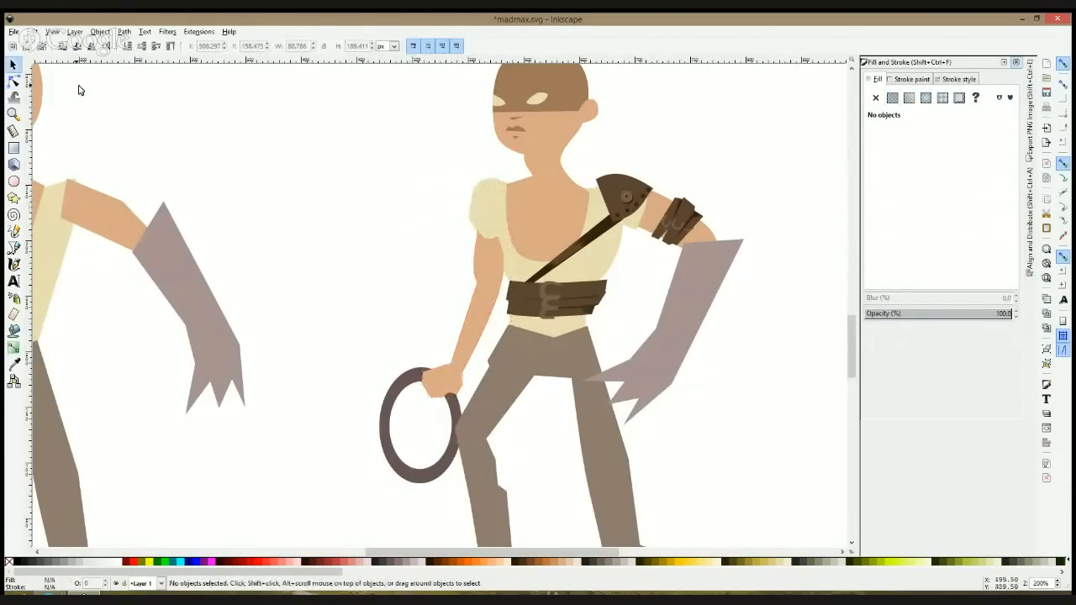
Step: Raise the sleeve's lower edge by moving its bottom nodes slightly up and inward
{"action": "left_click", "coordinate": [13, 80]}
{"action": "left_click", "coordinate": [494, 212]}
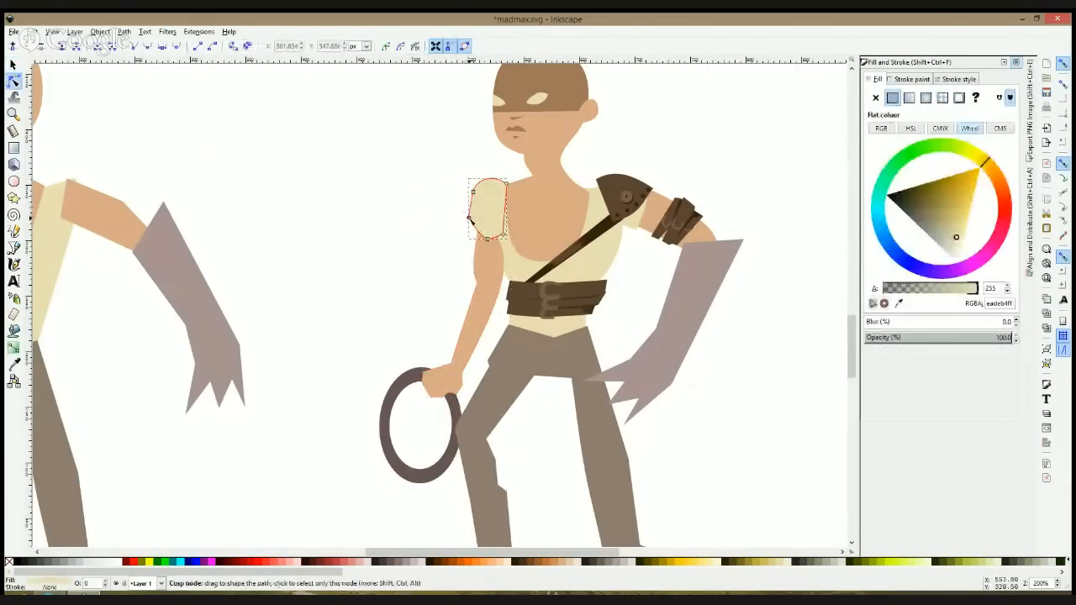
{"action": "left_click_drag", "start_coordinate": [489, 244], "coordinate": [491, 237]}
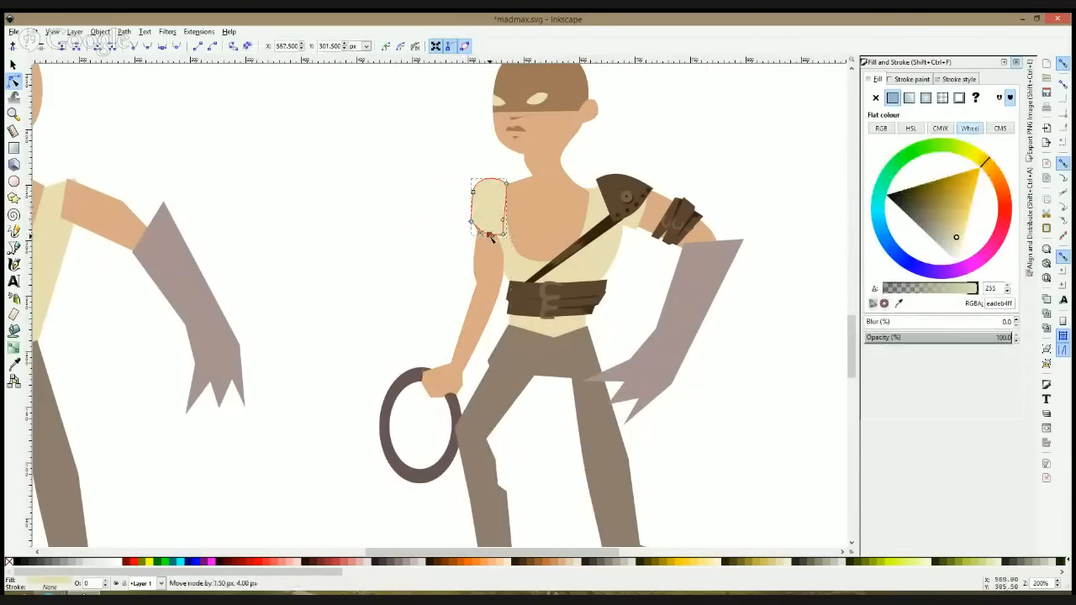
Step: Darken the sleeve's fill to d7cca5ff and lower it behind the shirt
{"action": "key", "text": "s"}
{"action": "left_click", "coordinate": [951, 238]}
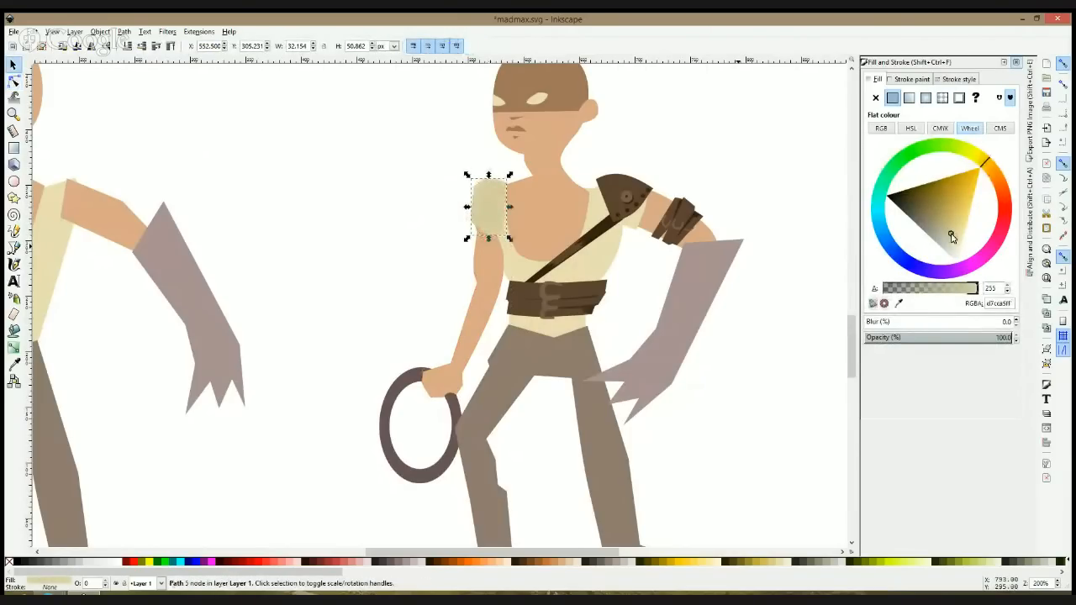
{"action": "key", "text": "Page_Down"}
Step: Move the shirt's shoulder node inward and extend the sleeve's upper inner node toward the neck behind it
{"action": "left_click", "coordinate": [13, 80]}
{"action": "left_click", "coordinate": [506, 207]}
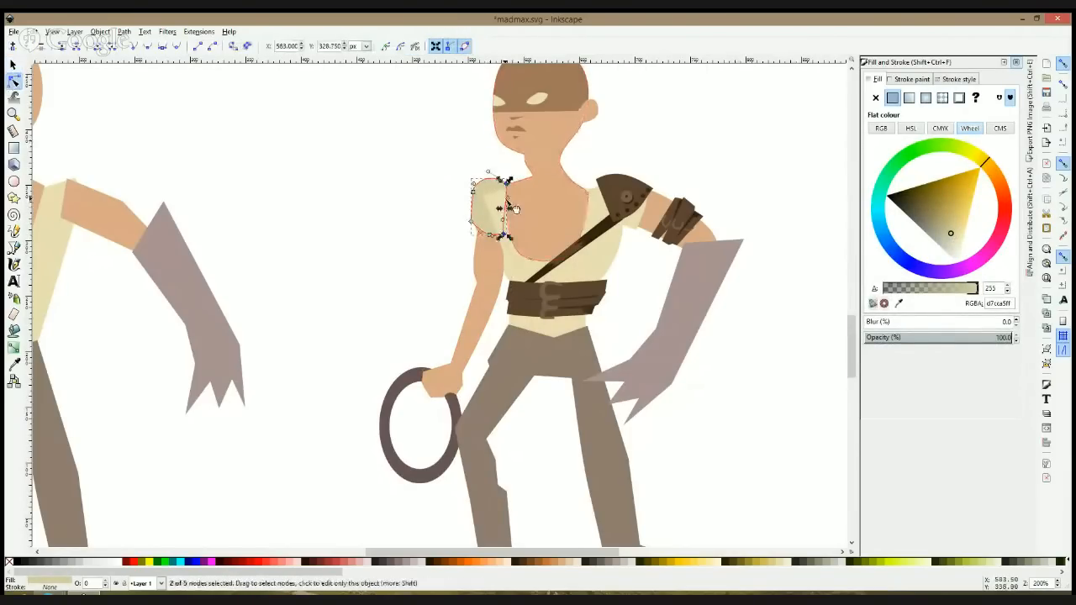
{"action": "left_click", "coordinate": [515, 211]}
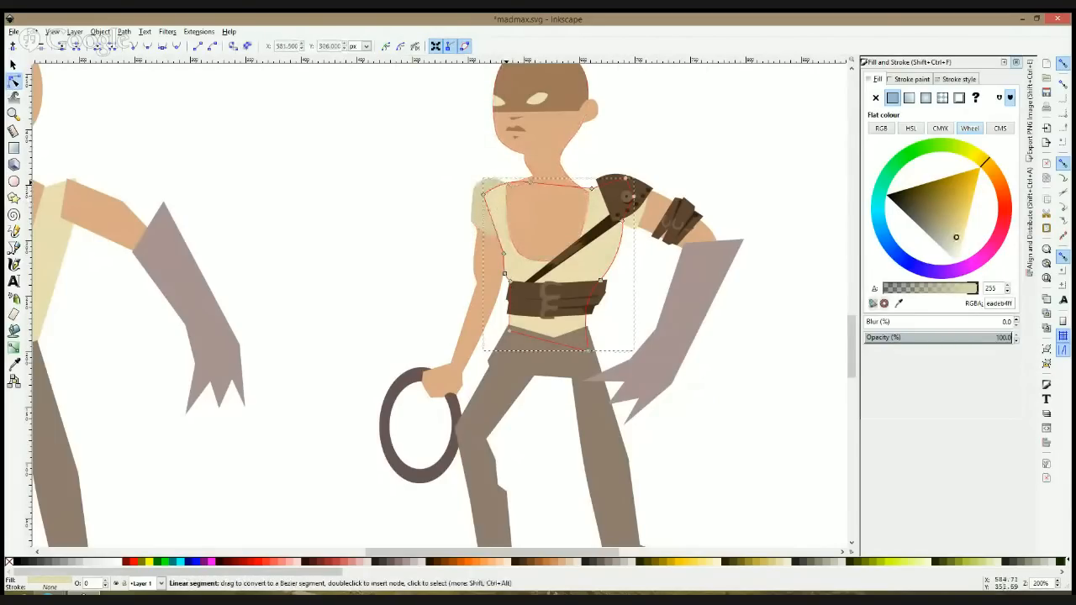
{"action": "left_click_drag", "start_coordinate": [481, 194], "coordinate": [496, 199]}
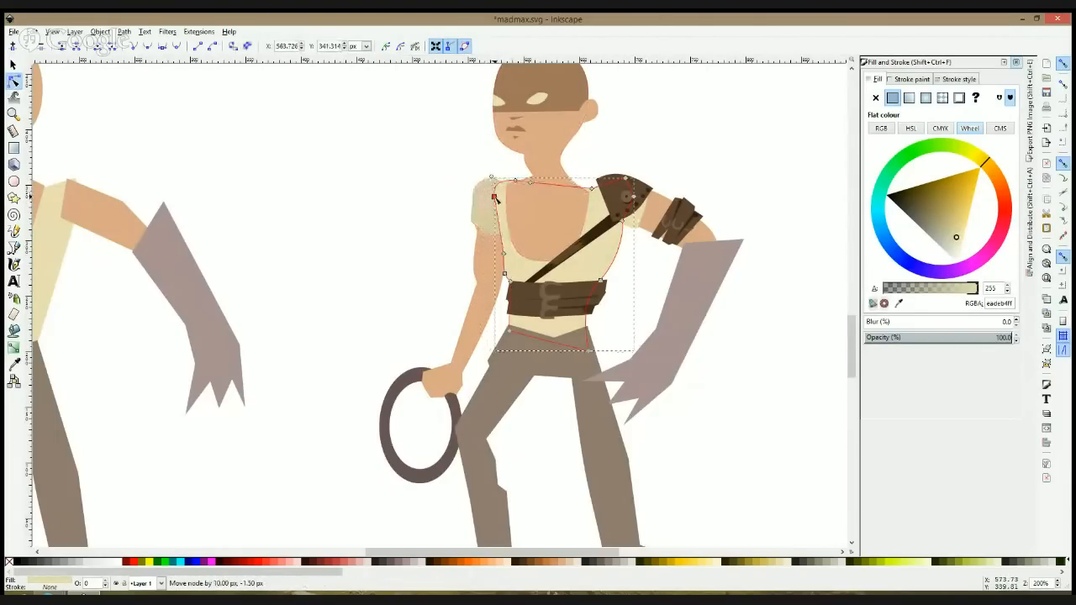
{"action": "left_click", "coordinate": [484, 189]}
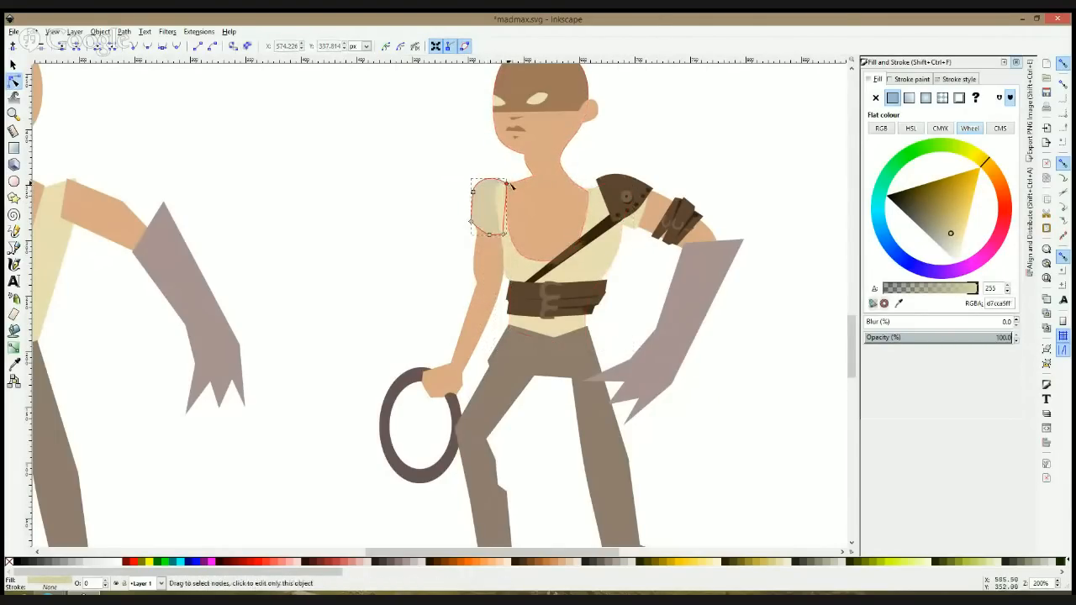
{"action": "left_click_drag", "start_coordinate": [504, 169], "coordinate": [499, 179]}
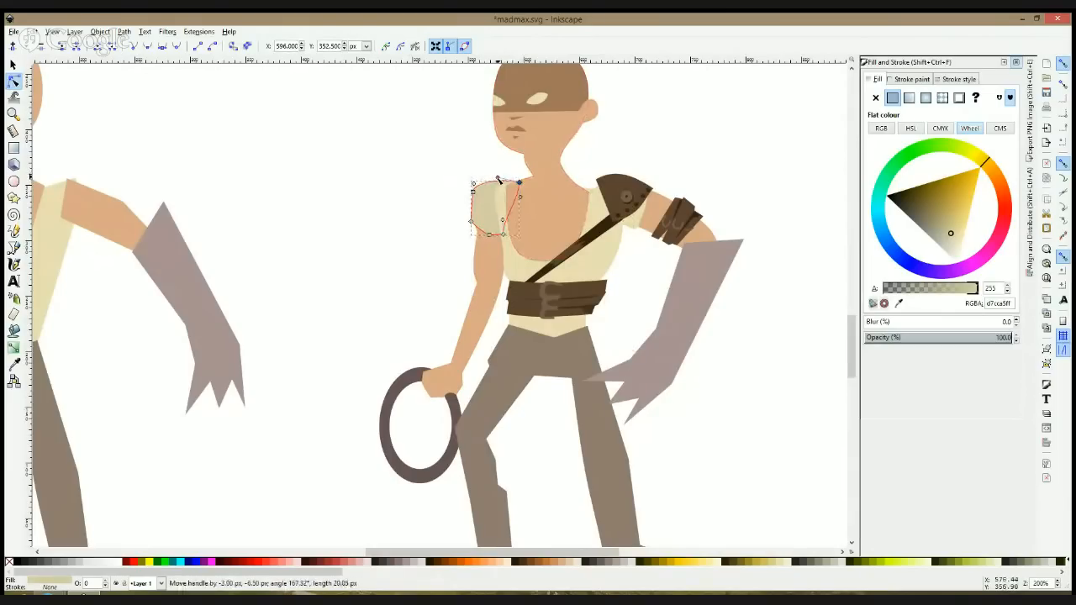
Step: Examine the sleeve and shirt join on the detailed figure and compare it with the plain figure beside it
{"action": "left_click", "coordinate": [393, 268]}
{"action": "scroll", "coordinate": [396, 269], "scroll_direction": "down", "scroll_amount": 2}
{"action": "scroll", "coordinate": [457, 233], "scroll_direction": "up", "scroll_amount": 2}
{"action": "left_click", "coordinate": [491, 172]}
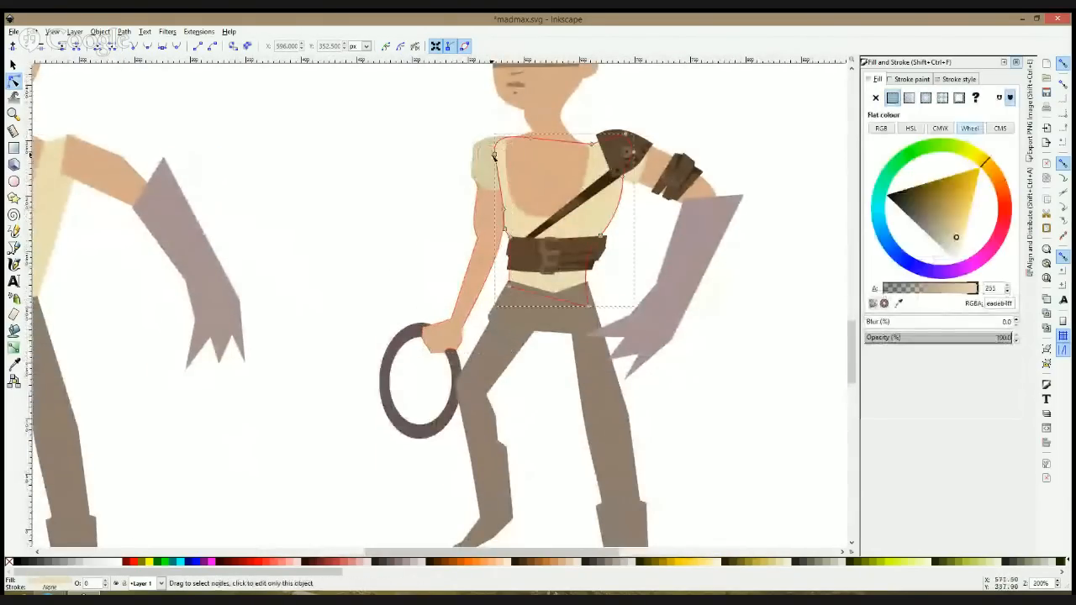
{"action": "left_click", "coordinate": [344, 228]}
{"action": "scroll", "coordinate": [344, 228], "scroll_direction": "down", "scroll_amount": 2}
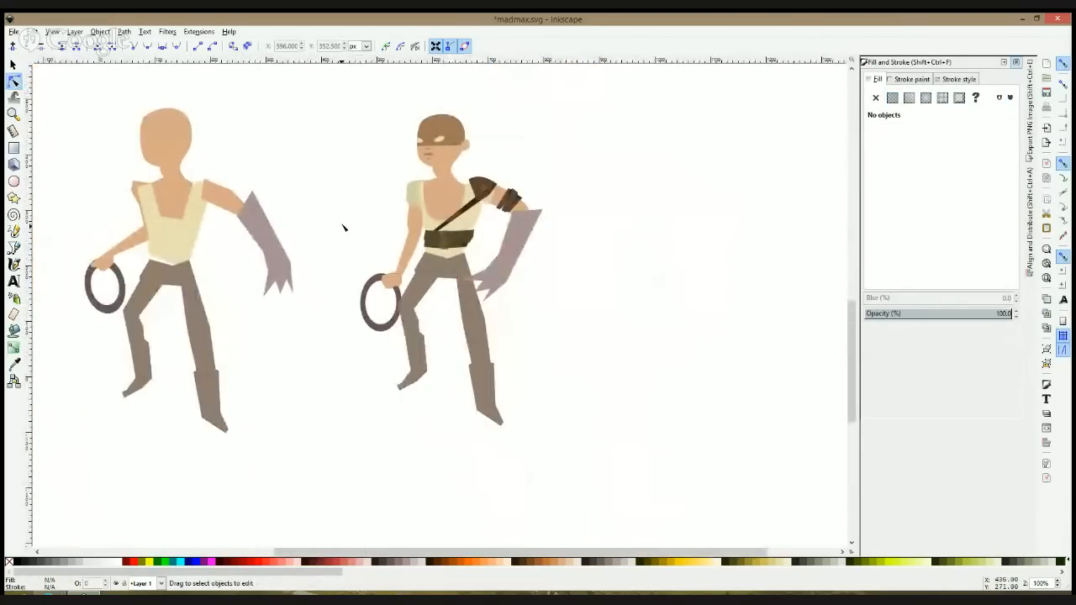
{"action": "scroll", "coordinate": [473, 144], "scroll_direction": "up", "scroll_amount": 2}
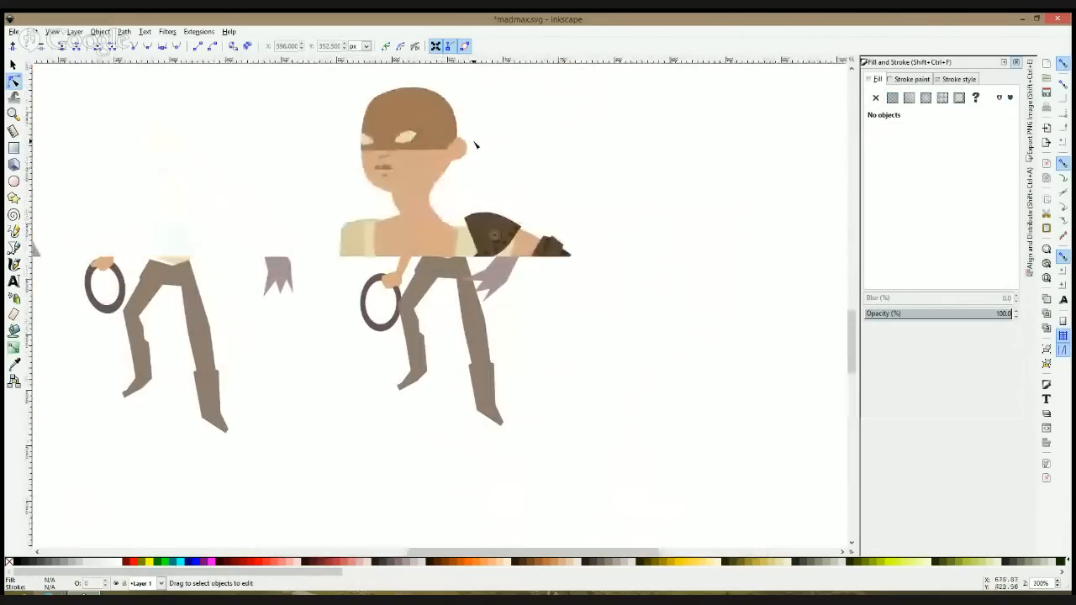
{"action": "left_click", "coordinate": [393, 118]}
{"action": "left_click", "coordinate": [513, 126]}
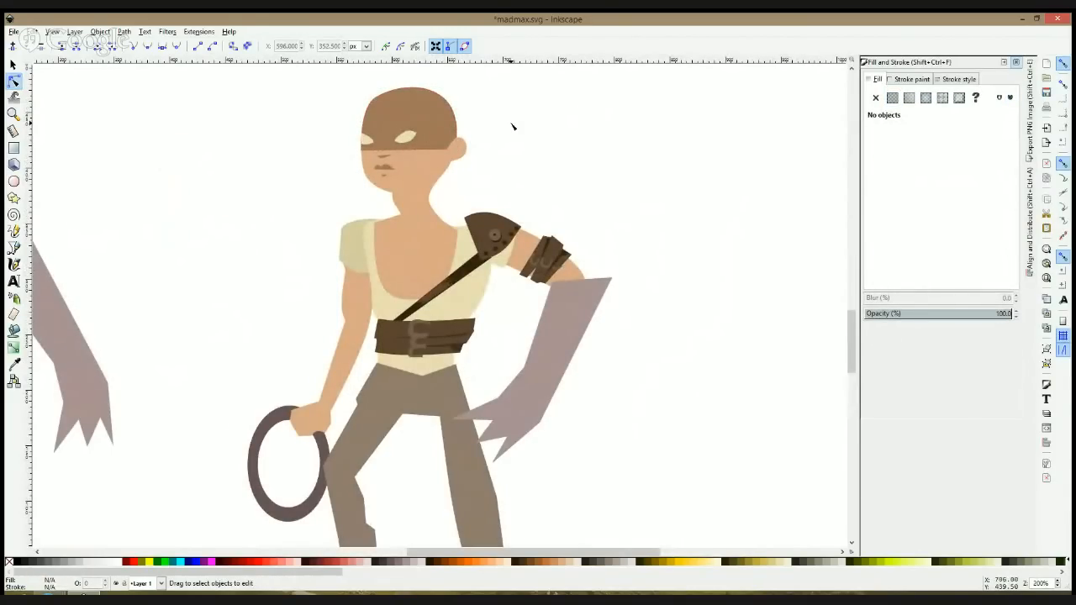
Step: Draw a thin closed belt strip about 78 px wide across the top of the trousers
{"action": "scroll", "coordinate": [513, 126], "scroll_direction": "down", "scroll_amount": 3}
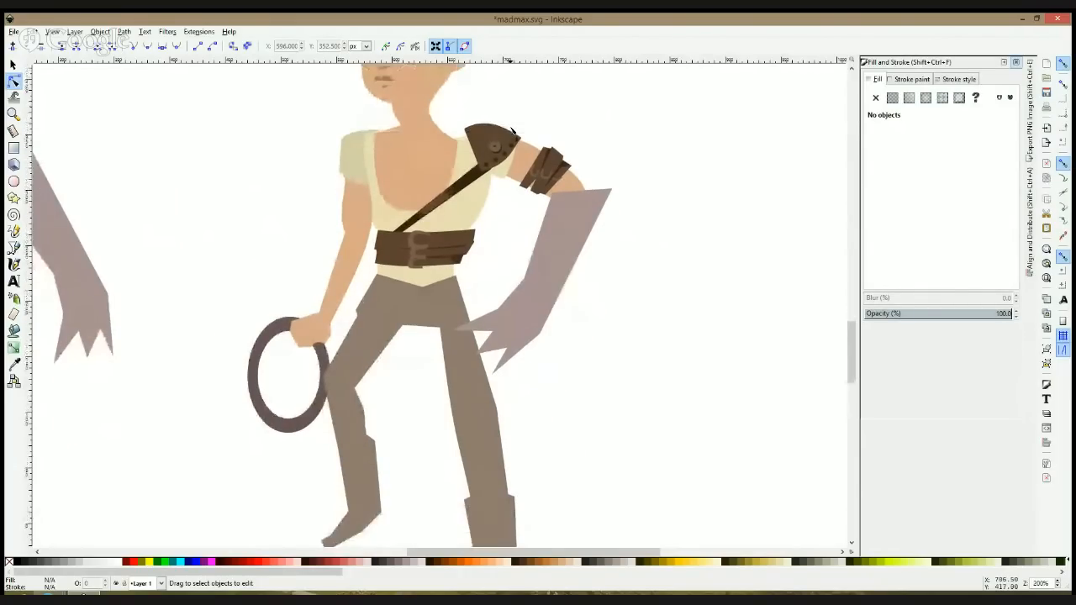
{"action": "scroll", "coordinate": [513, 130], "scroll_direction": "down", "scroll_amount": 2}
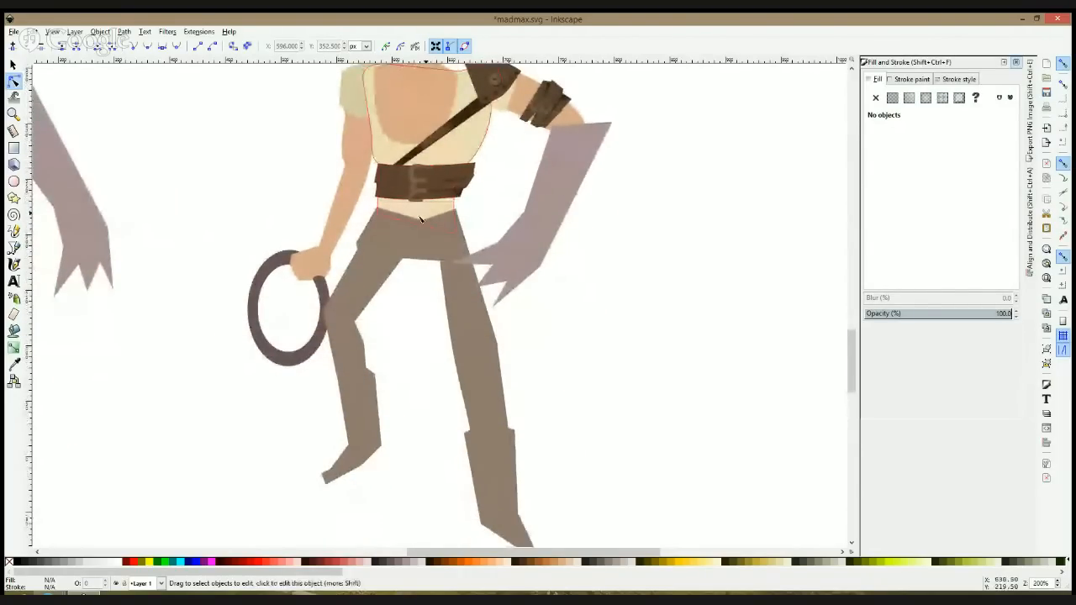
{"action": "left_click", "coordinate": [14, 248]}
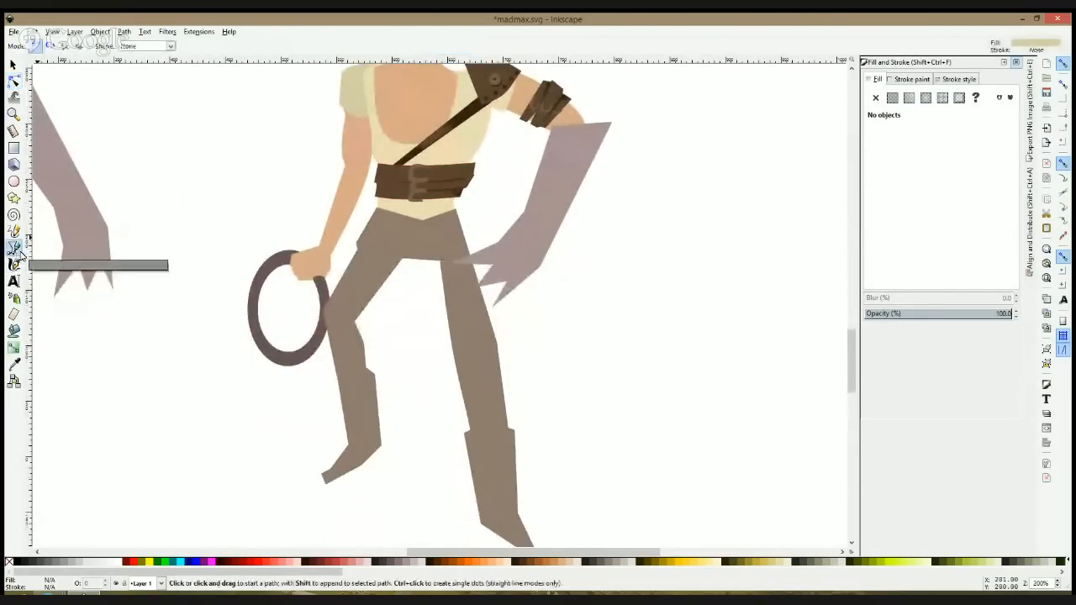
{"action": "left_click", "coordinate": [373, 211]}
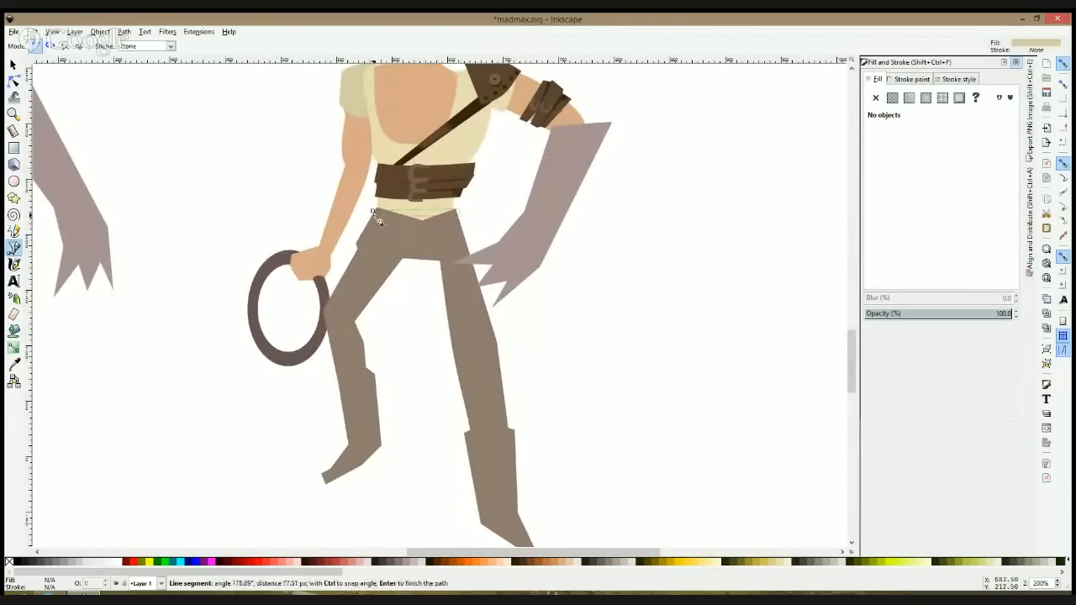
{"action": "left_click", "coordinate": [369, 219]}
{"action": "left_click", "coordinate": [373, 211]}
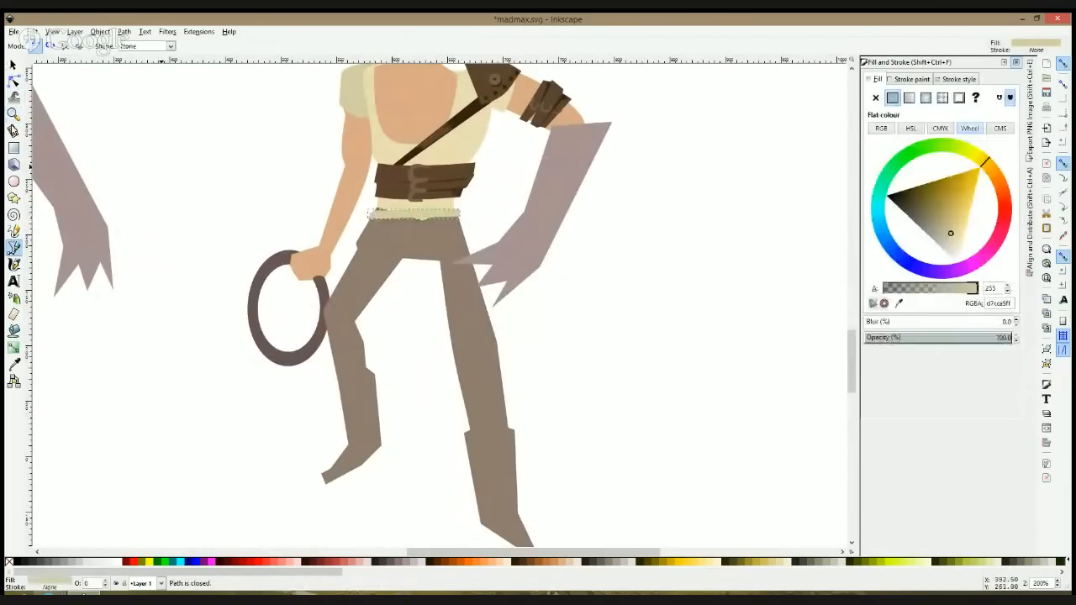
Step: Fill the belt with the waist wrap's brown (5e4331ff) and bend its edges into a gentle downward curve
{"action": "left_click", "coordinate": [14, 364]}
{"action": "left_click", "coordinate": [401, 192]}
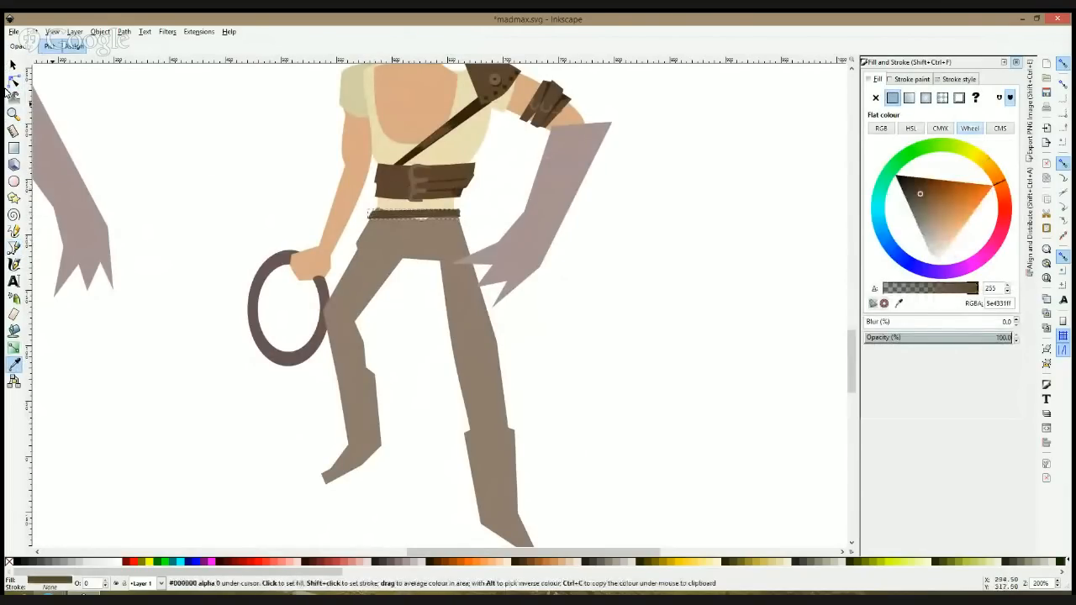
{"action": "left_click", "coordinate": [13, 80]}
{"action": "left_click_drag", "start_coordinate": [416, 218], "coordinate": [416, 224]}
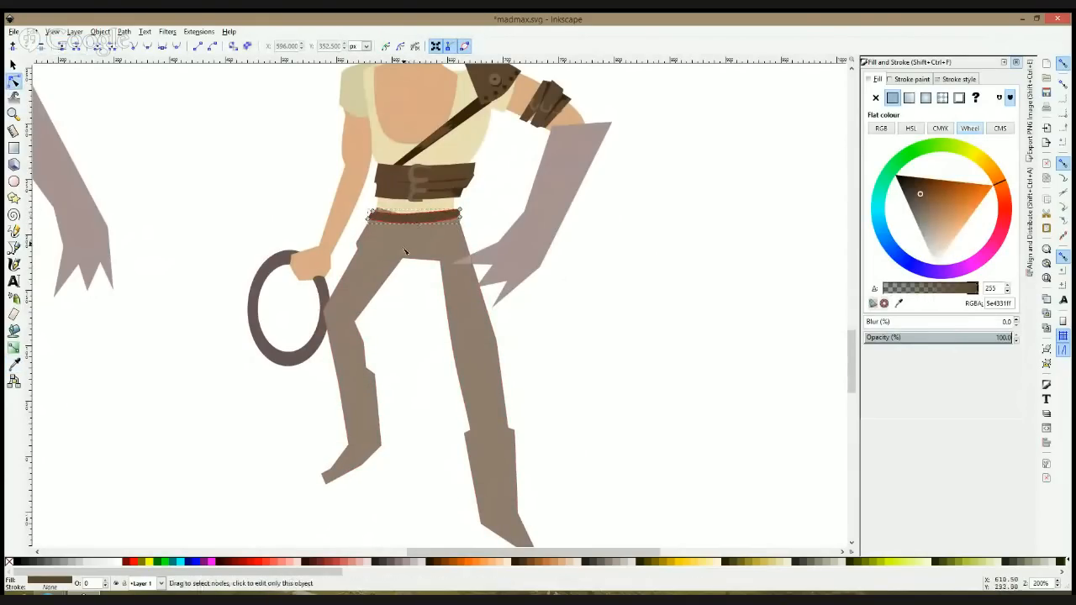
Step: Give the trousers a linear gradient from just above the belt to the knee, with dark brown 442d1eff as the end colour
{"action": "left_click", "coordinate": [400, 275]}
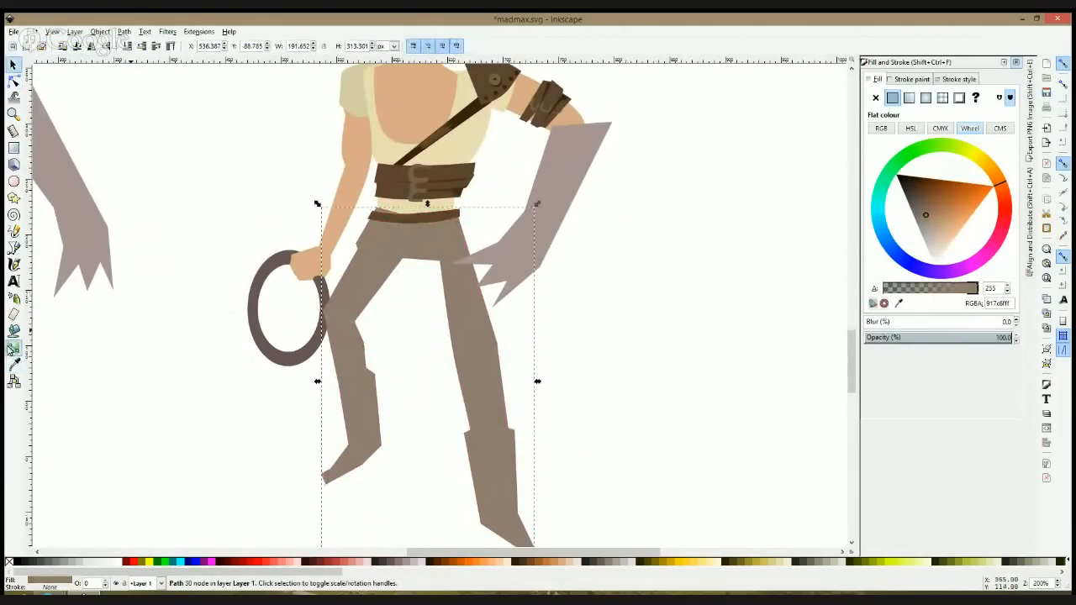
{"action": "left_click", "coordinate": [14, 346]}
{"action": "left_click_drag", "start_coordinate": [380, 235], "coordinate": [353, 385]}
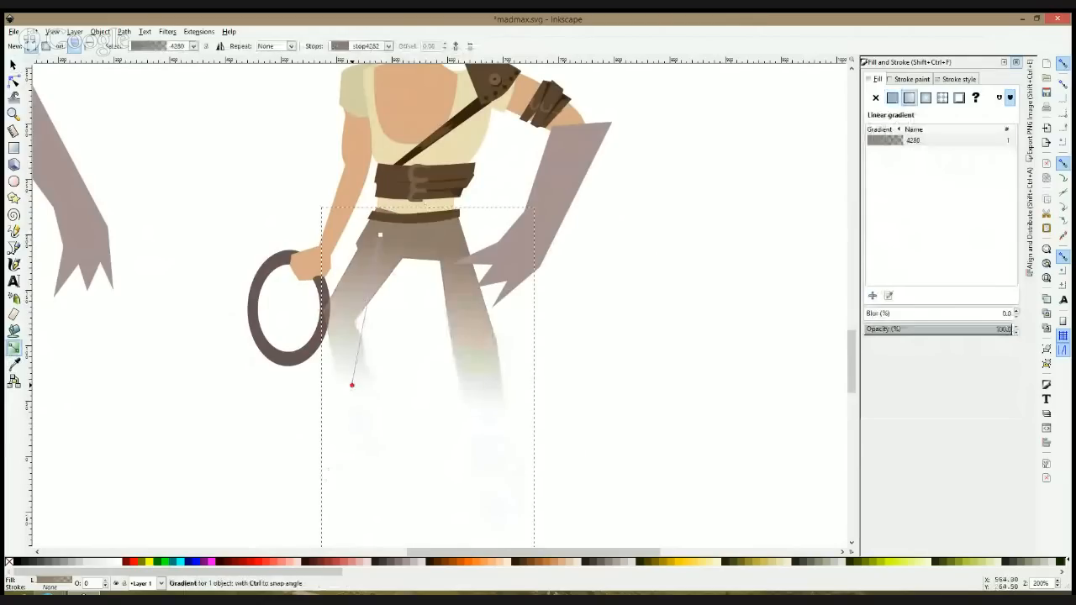
{"action": "left_click", "coordinate": [14, 363]}
{"action": "left_click", "coordinate": [457, 200]}
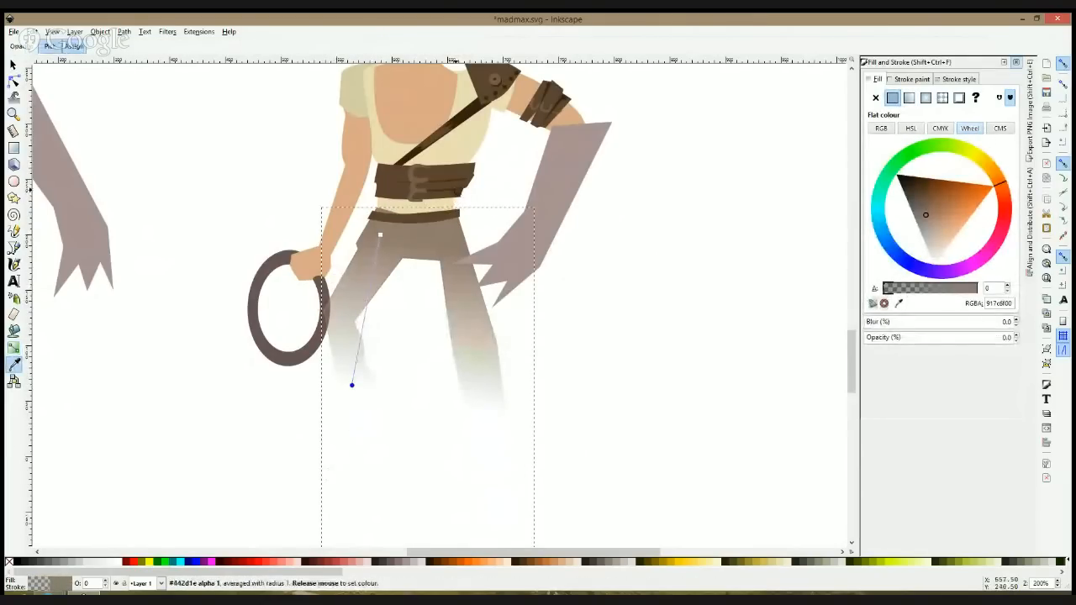
{"action": "left_click_drag", "start_coordinate": [380, 234], "coordinate": [380, 203]}
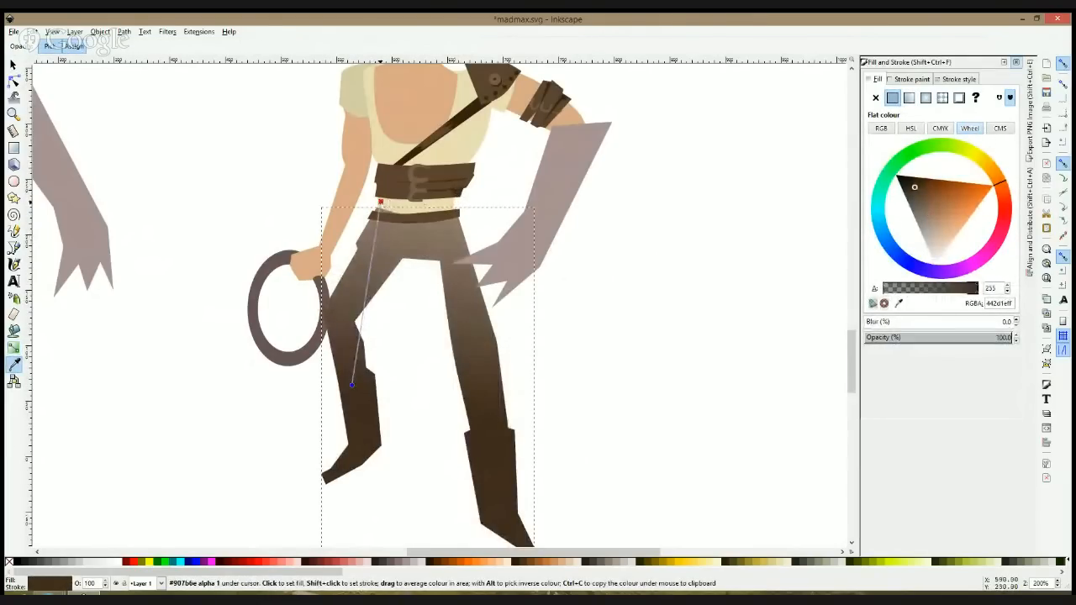
{"action": "key", "text": "s"}
{"action": "left_click", "coordinate": [712, 329]}
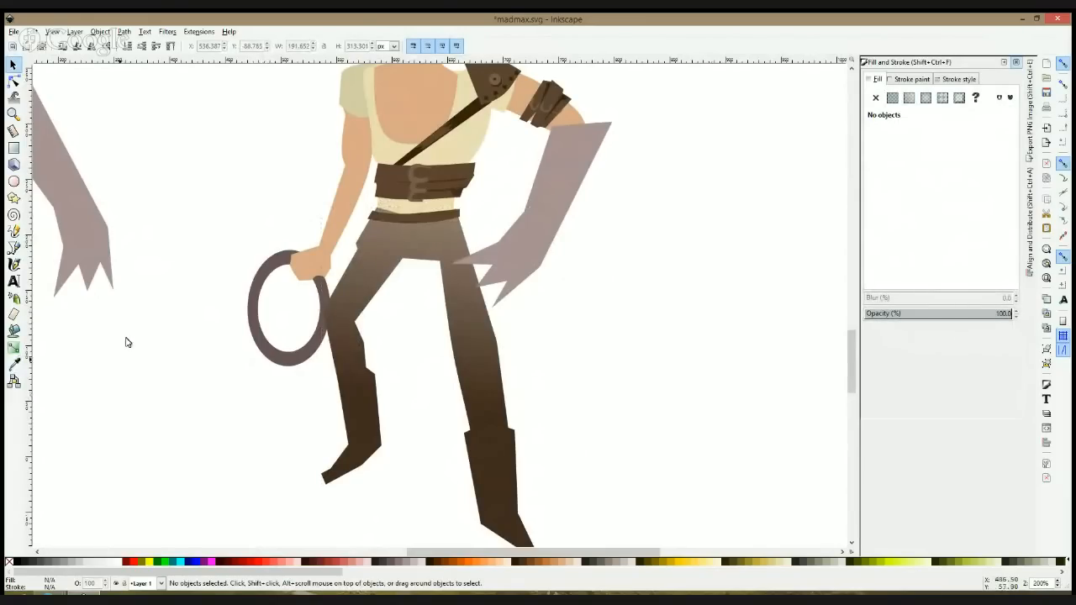
Step: Draw a small open buckle shape at the middle of the belt and fill it with the waist wrap buckles' brown (765e4eff)
{"action": "left_click", "coordinate": [14, 249]}
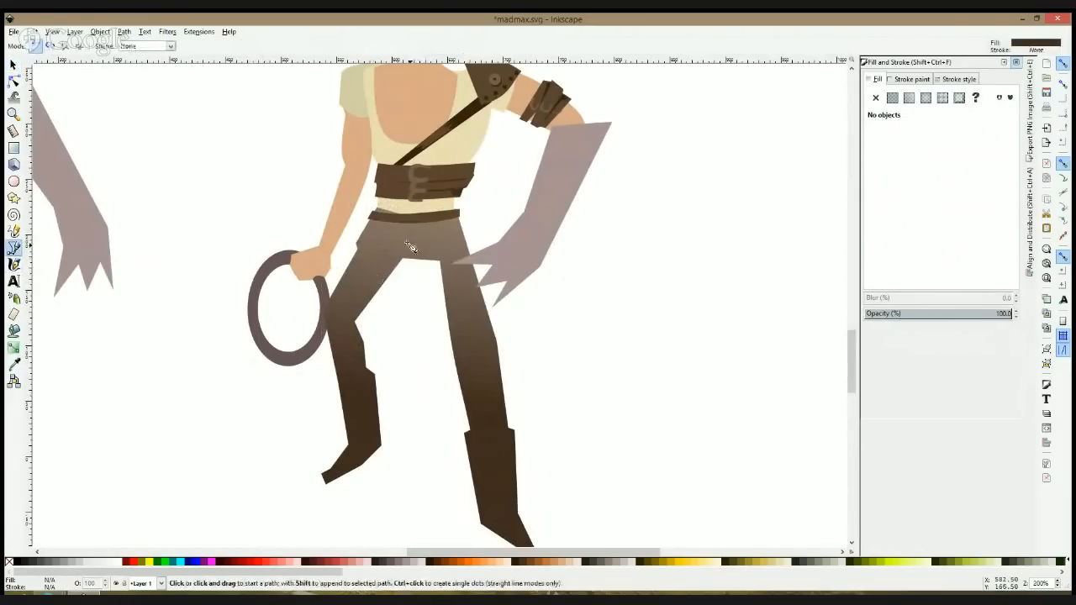
{"action": "scroll", "coordinate": [407, 220], "scroll_direction": "up", "scroll_amount": 2}
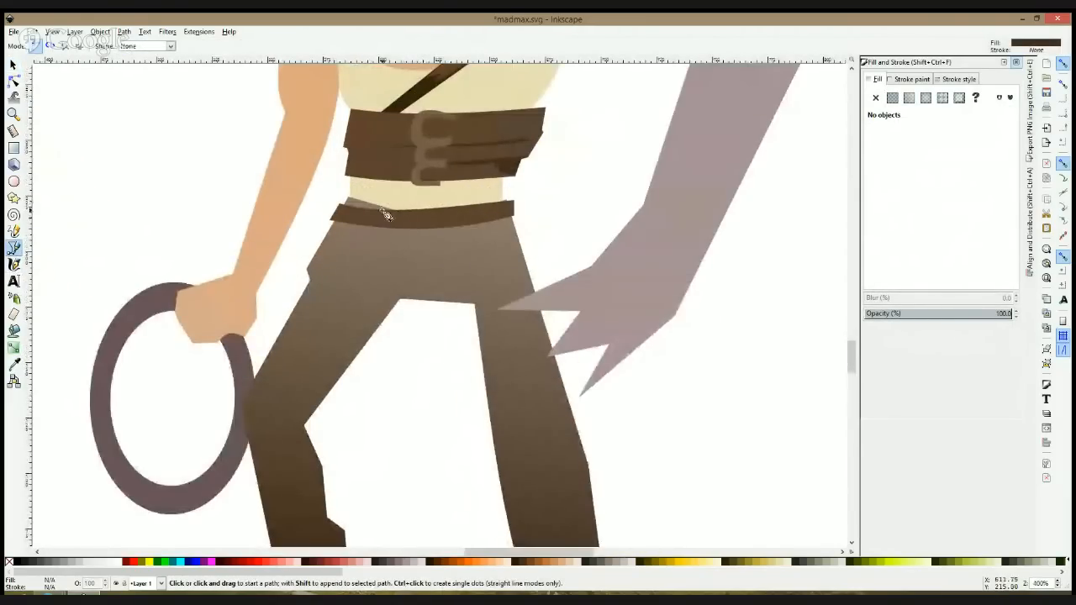
{"action": "left_click", "coordinate": [439, 210]}
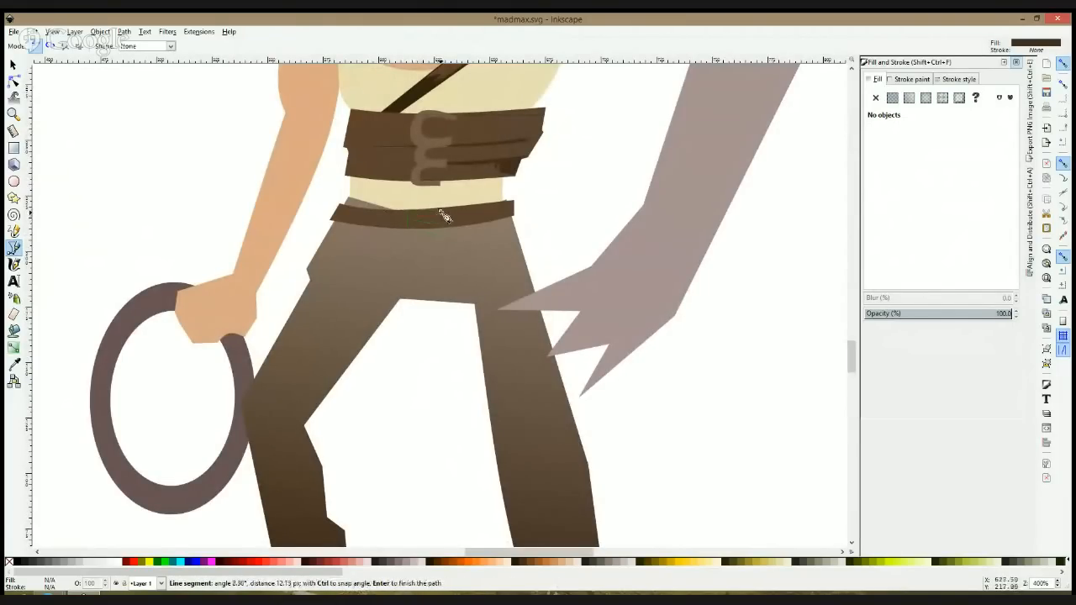
{"action": "left_click", "coordinate": [442, 211]}
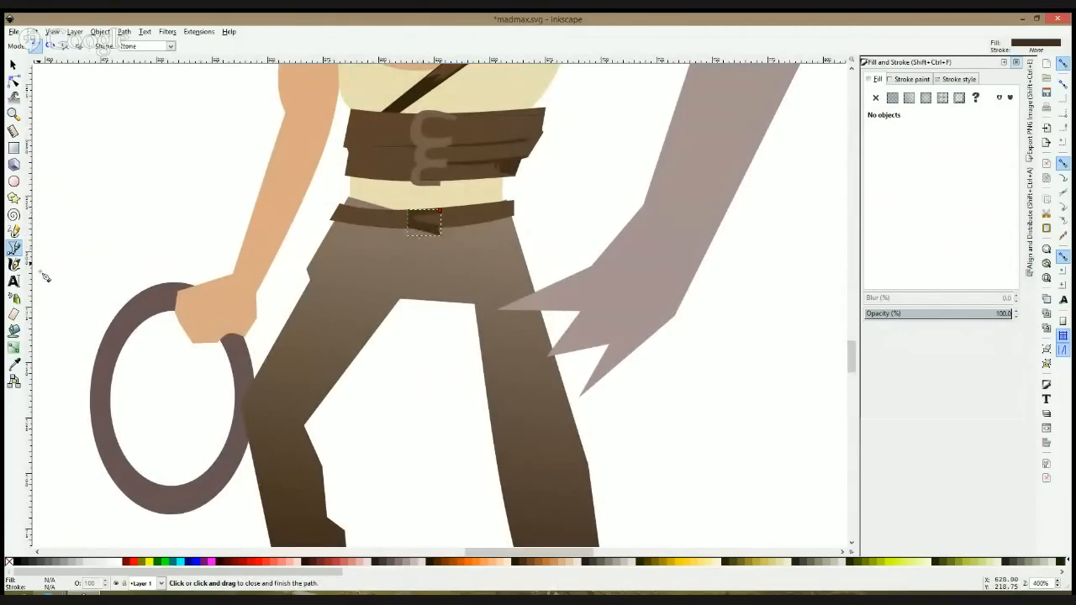
{"action": "key", "text": "d"}
{"action": "left_click", "coordinate": [437, 153]}
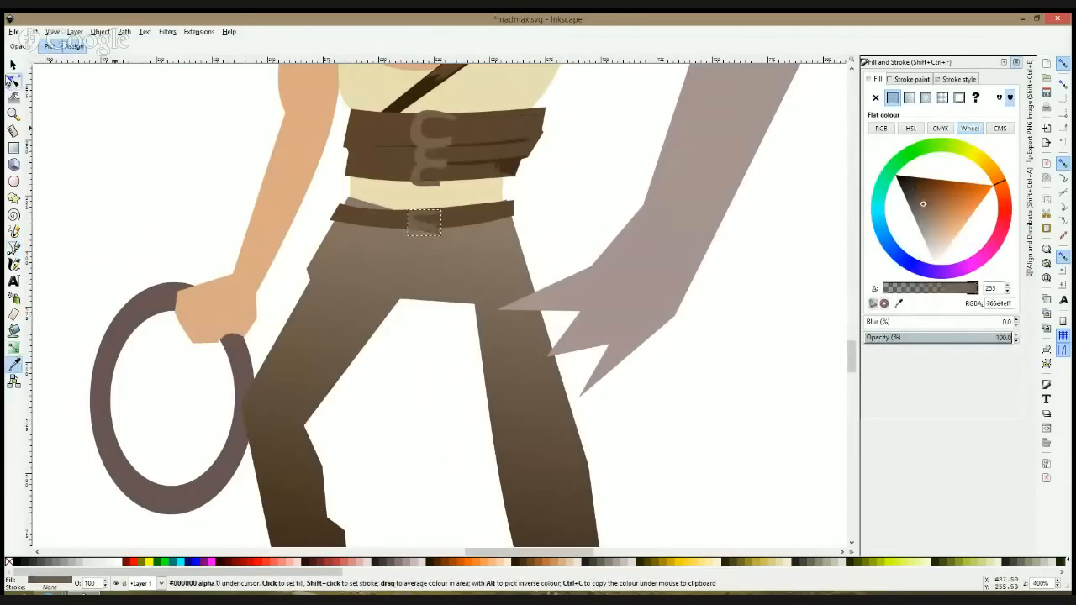
Step: Round the belt buckle's outline into a C shape and rotate it slightly, about 17 by 12 px overall
{"action": "left_click", "coordinate": [13, 80]}
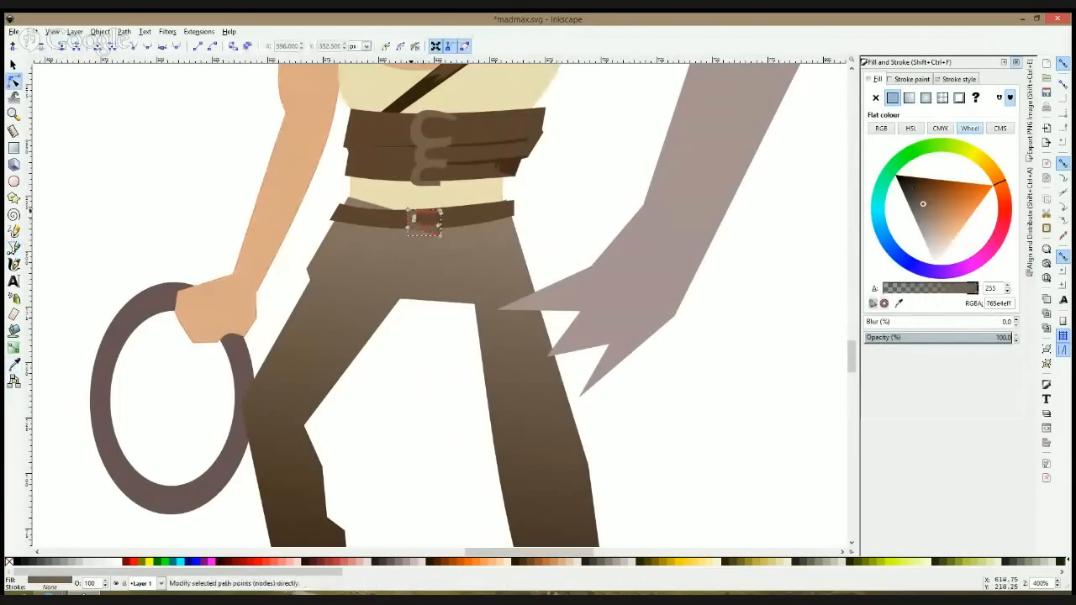
{"action": "key", "text": "s"}
{"action": "left_click", "coordinate": [422, 234]}
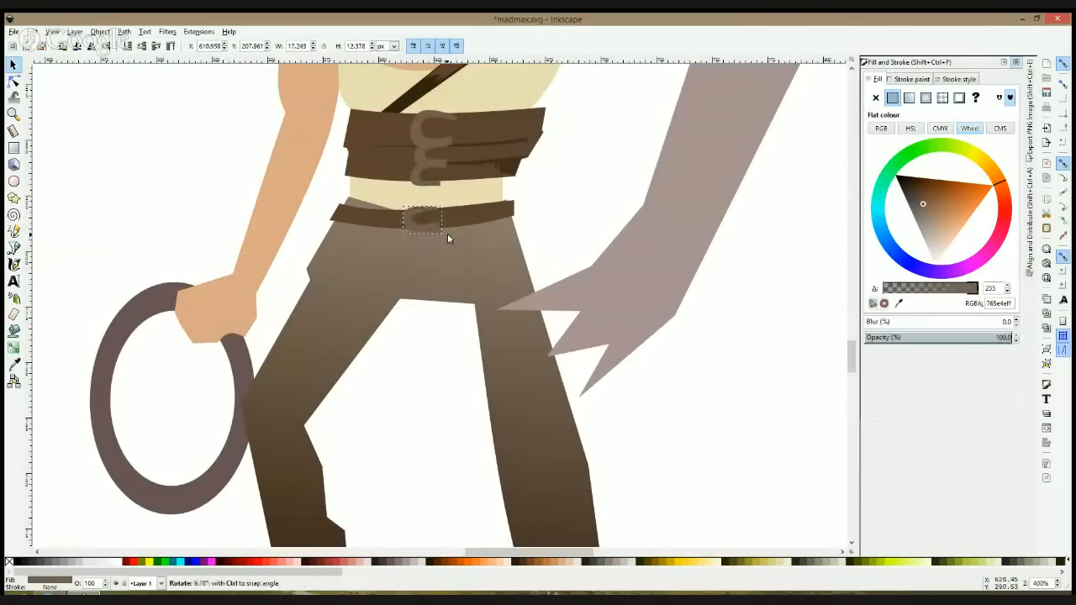
{"action": "left_click", "coordinate": [545, 249]}
Step: Reshape the detailed figure's shirt hem by moving its lower nodes so the edge tucks behind the belt
{"action": "scroll", "coordinate": [545, 249], "scroll_direction": "down", "scroll_amount": 1}
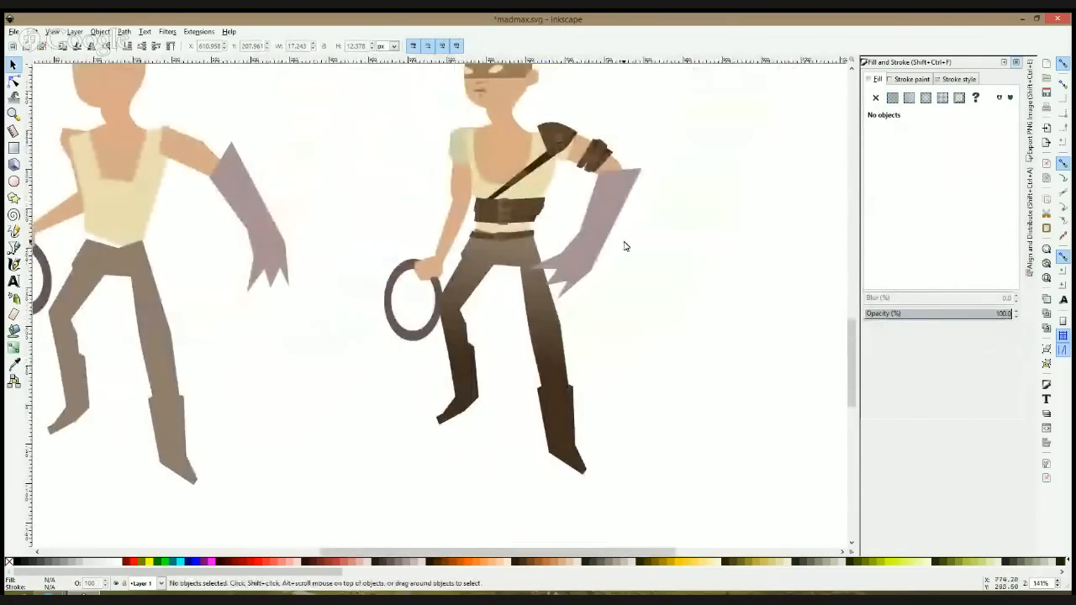
{"action": "left_click", "coordinate": [13, 80]}
{"action": "scroll", "coordinate": [437, 216], "scroll_direction": "up", "scroll_amount": 1}
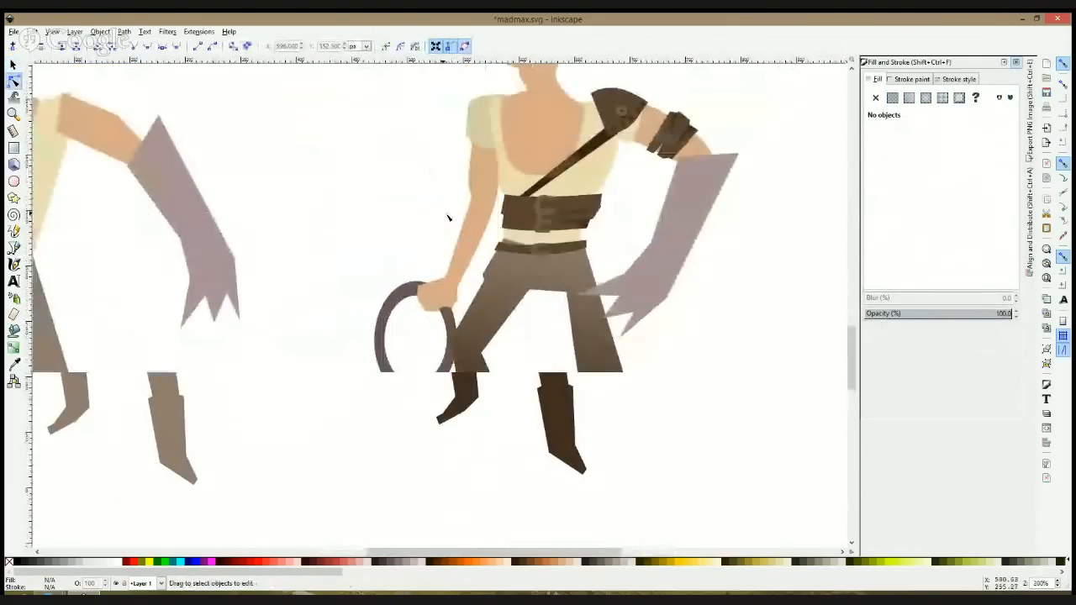
{"action": "left_click", "coordinate": [517, 240]}
{"action": "left_click", "coordinate": [517, 238]}
{"action": "scroll", "coordinate": [513, 237], "scroll_direction": "up", "scroll_amount": 2}
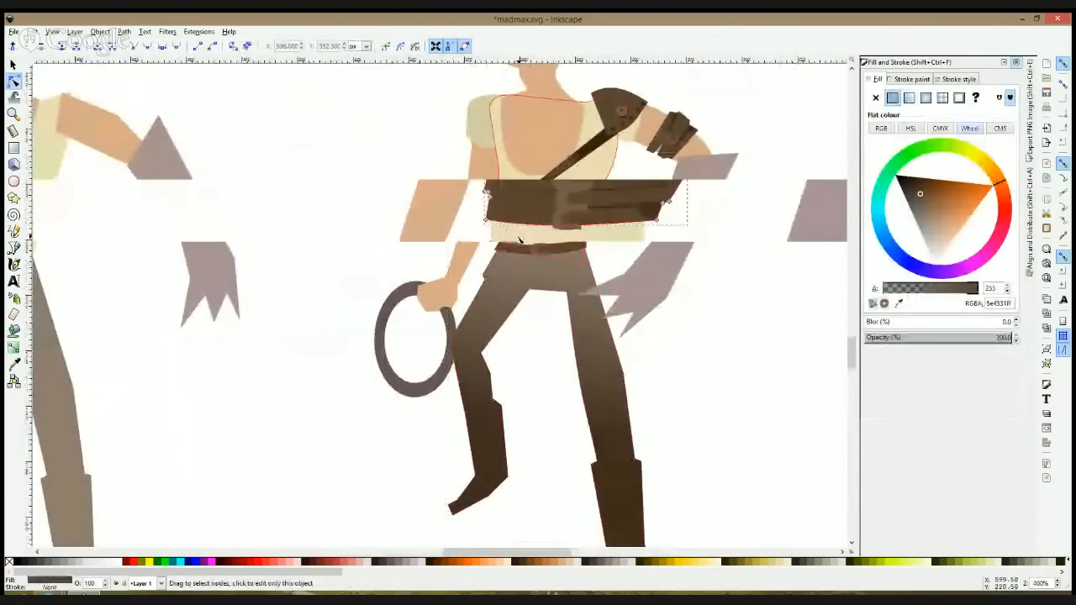
{"action": "left_click", "coordinate": [491, 219]}
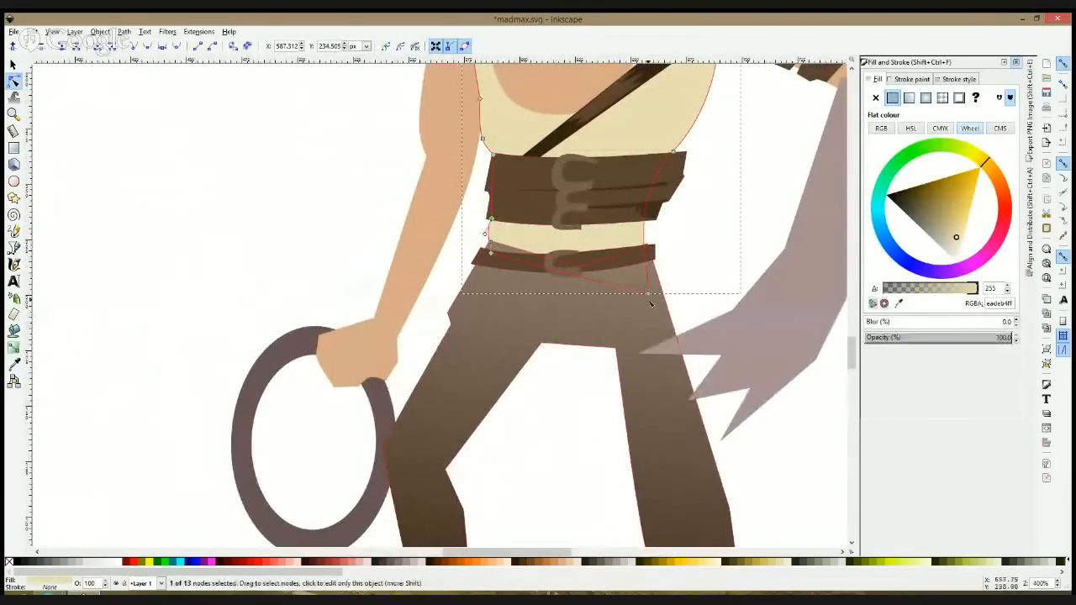
{"action": "left_click_drag", "start_coordinate": [648, 293], "coordinate": [648, 275]}
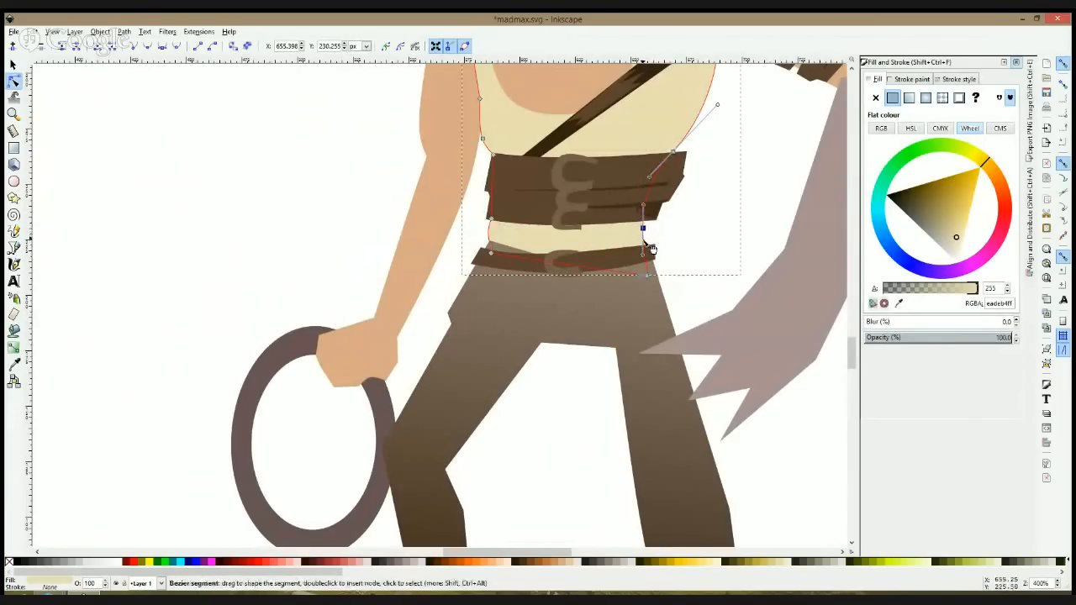
{"action": "left_click", "coordinate": [692, 265]}
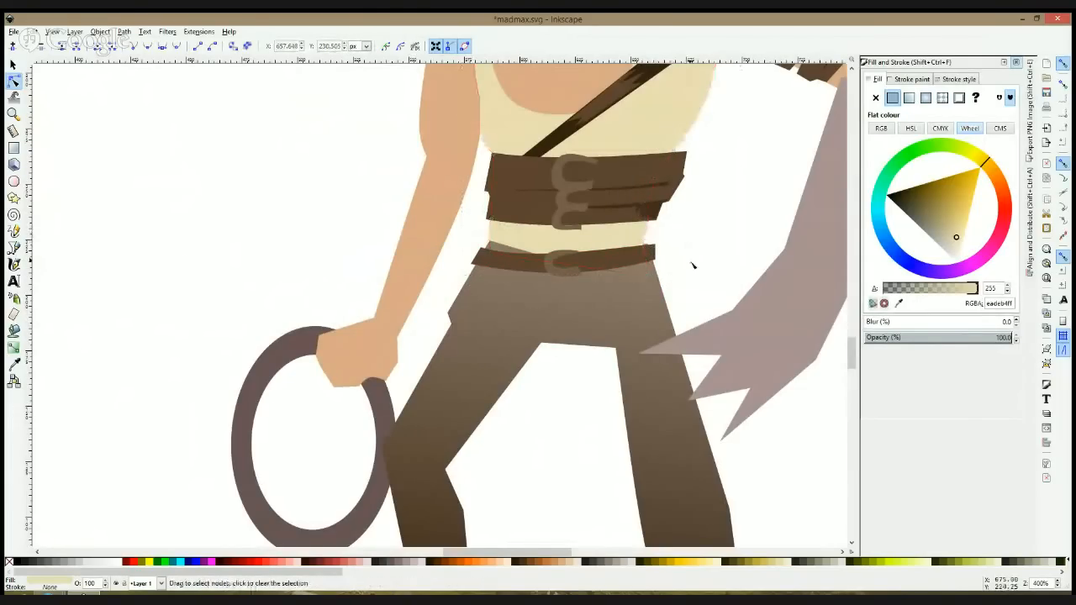
{"action": "left_click", "coordinate": [693, 266]}
Step: Adjust the nodes at both sides of the neck base, shifting the one nearer the short sleeve about 4 px outward
{"action": "scroll", "coordinate": [692, 263], "scroll_direction": "down", "scroll_amount": 3}
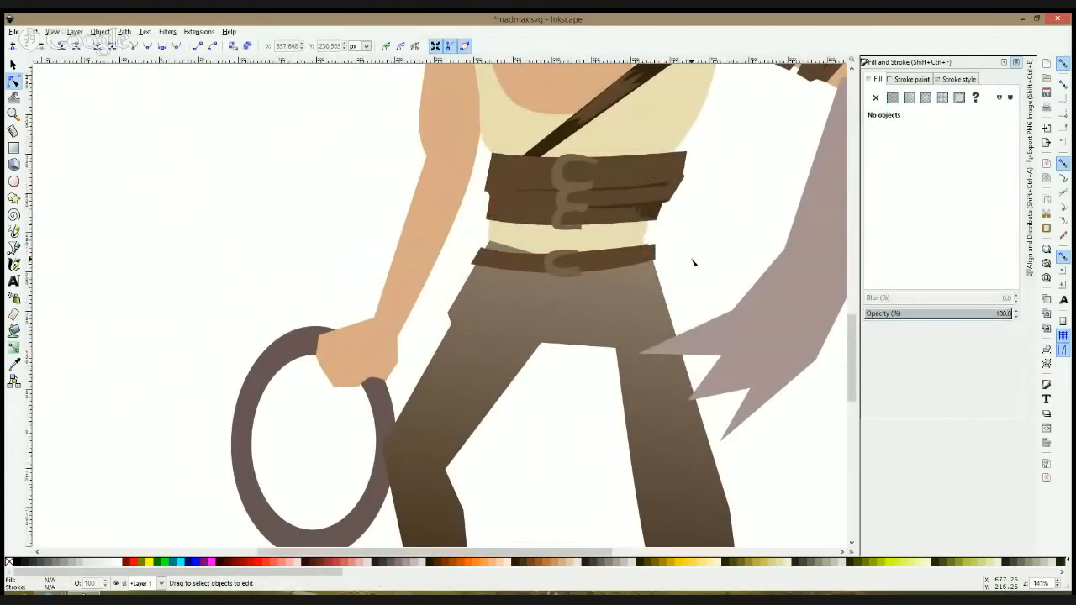
{"action": "scroll", "coordinate": [694, 202], "scroll_direction": "up", "scroll_amount": 1}
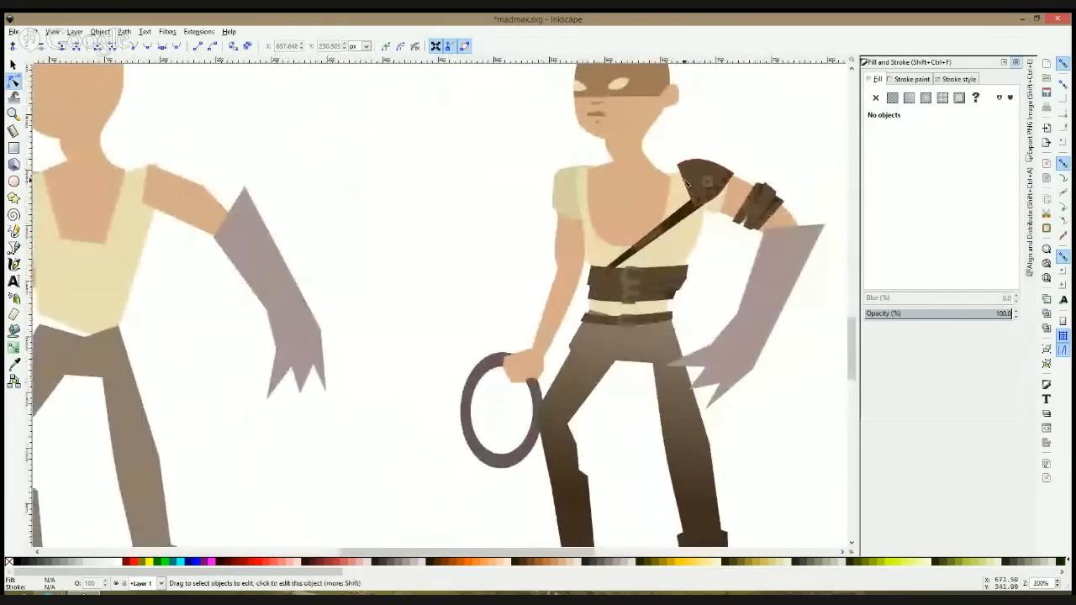
{"action": "left_click", "coordinate": [618, 164]}
{"action": "left_click_drag", "start_coordinate": [617, 161], "coordinate": [611, 162]}
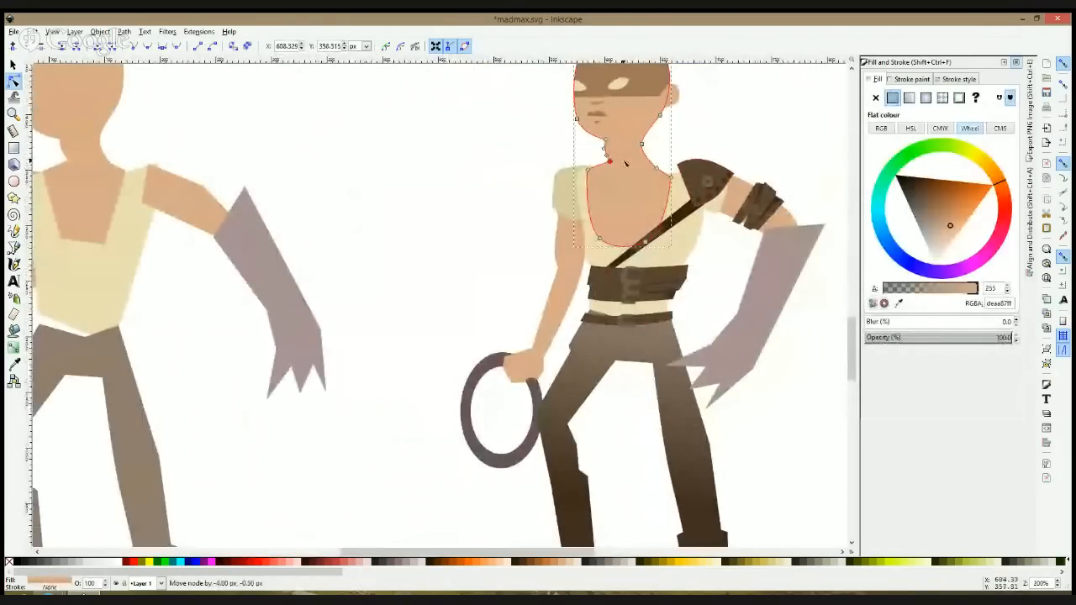
{"action": "left_click", "coordinate": [653, 152]}
{"action": "left_click", "coordinate": [659, 168]}
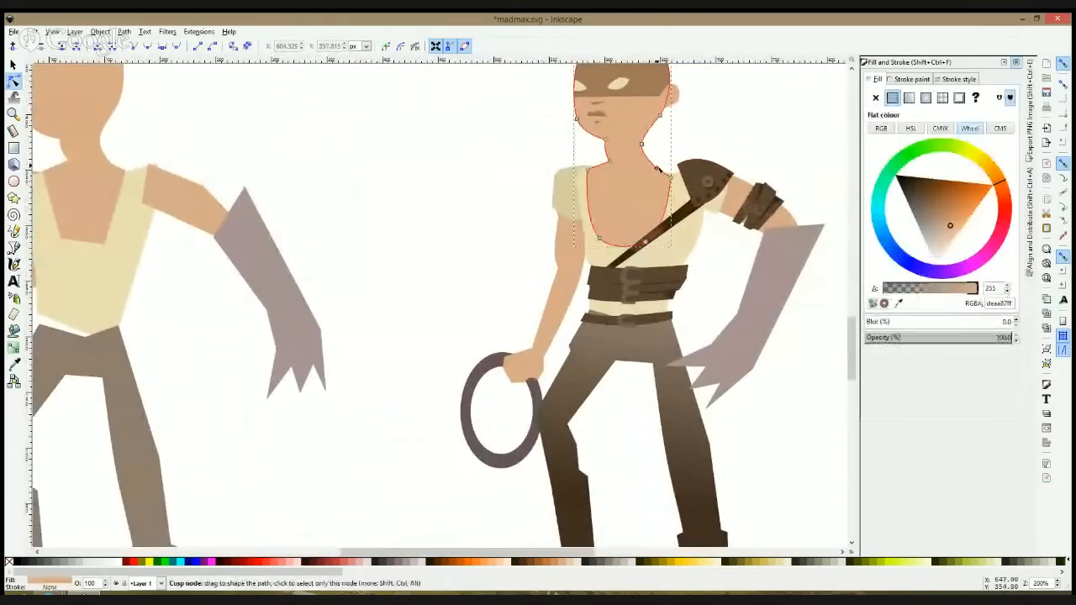
{"action": "left_click", "coordinate": [738, 148]}
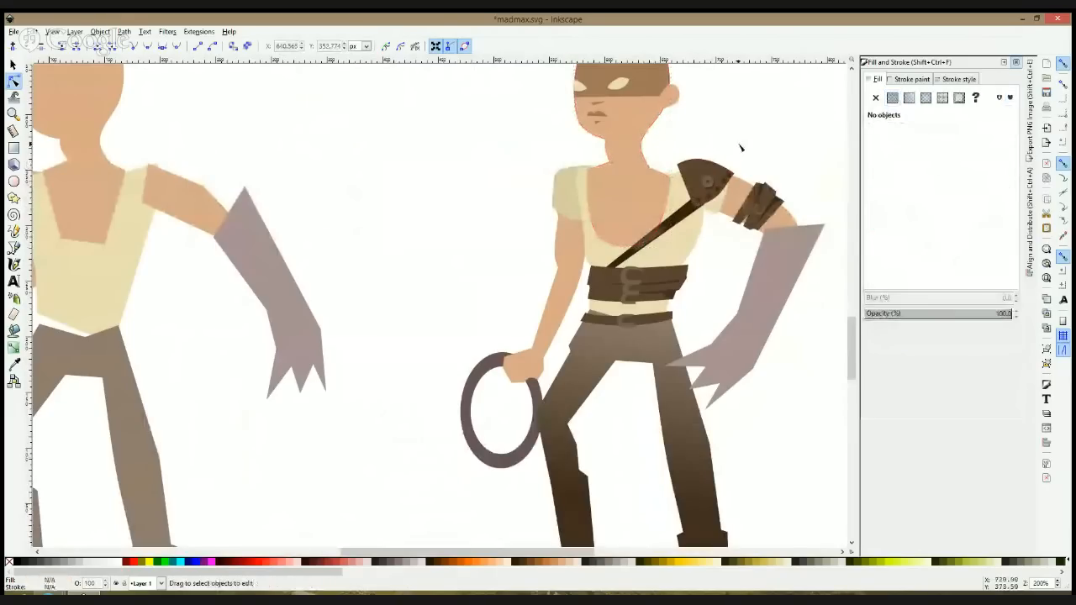
Step: Save the drawing and draw a brown circle 132 px in diameter in the empty space beside the detailed figure
{"action": "scroll", "coordinate": [740, 148], "scroll_direction": "down", "scroll_amount": 2}
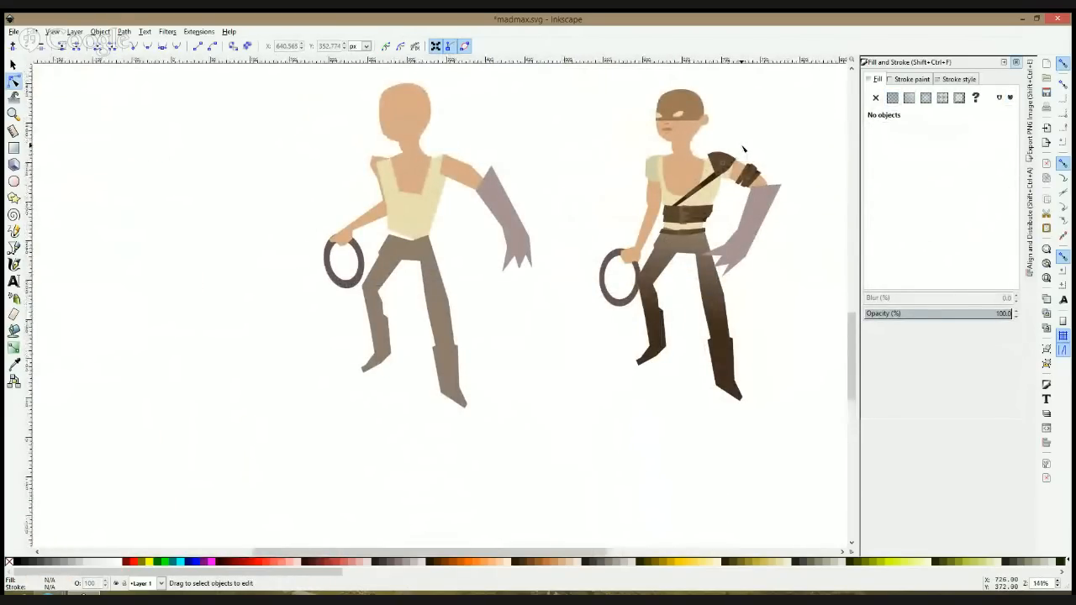
{"action": "scroll", "coordinate": [743, 148], "scroll_direction": "up", "scroll_amount": 2}
{"action": "scroll", "coordinate": [744, 147], "scroll_direction": "down", "scroll_amount": 2}
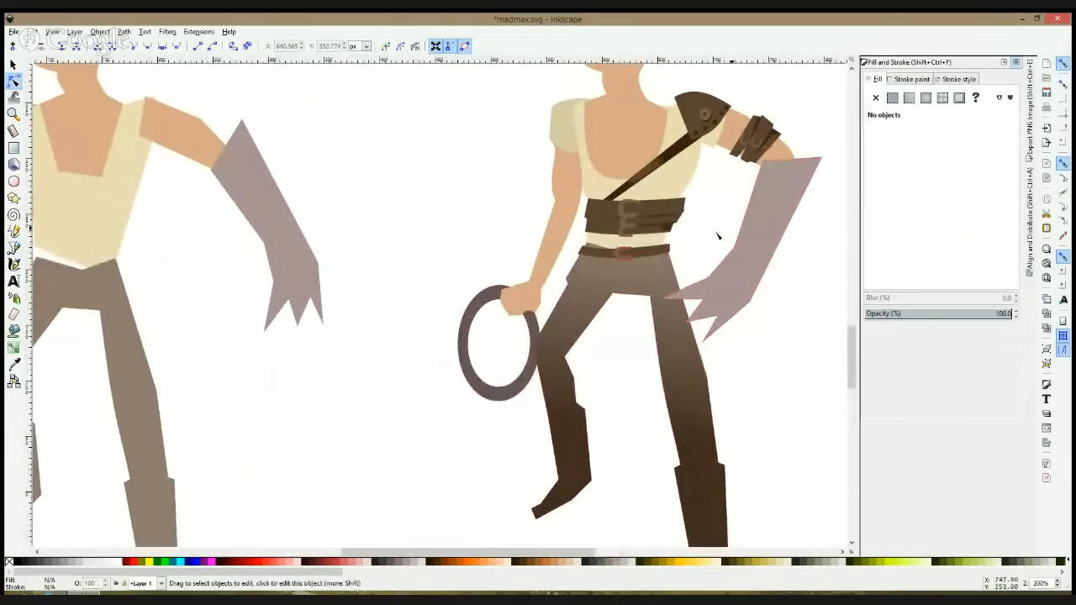
{"action": "left_click", "coordinate": [14, 181]}
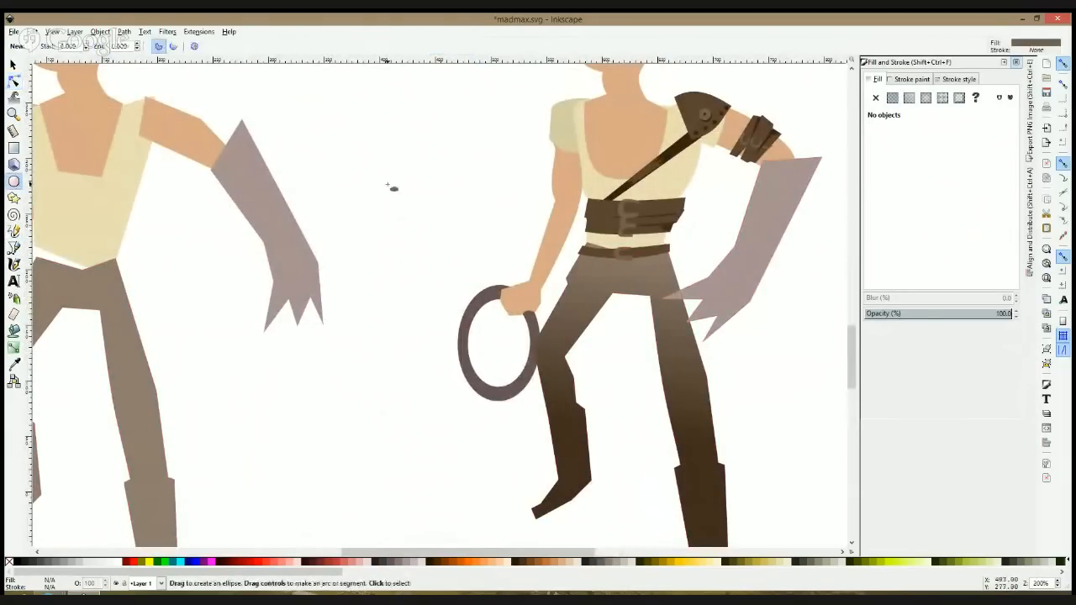
{"action": "key", "text": "ctrl+s"}
{"action": "left_click_drag", "start_coordinate": [444, 187], "coordinate": [59, 302]}
{"action": "mouse_move", "coordinate": [510, 159]}
{"action": "left_mouse_down"}
{"action": "mouse_move", "coordinate": [681, 282]}
{"action": "mouse_move", "coordinate": [675, 276]}
{"action": "left_mouse_up"}
{"action": "key", "text": "F1"}
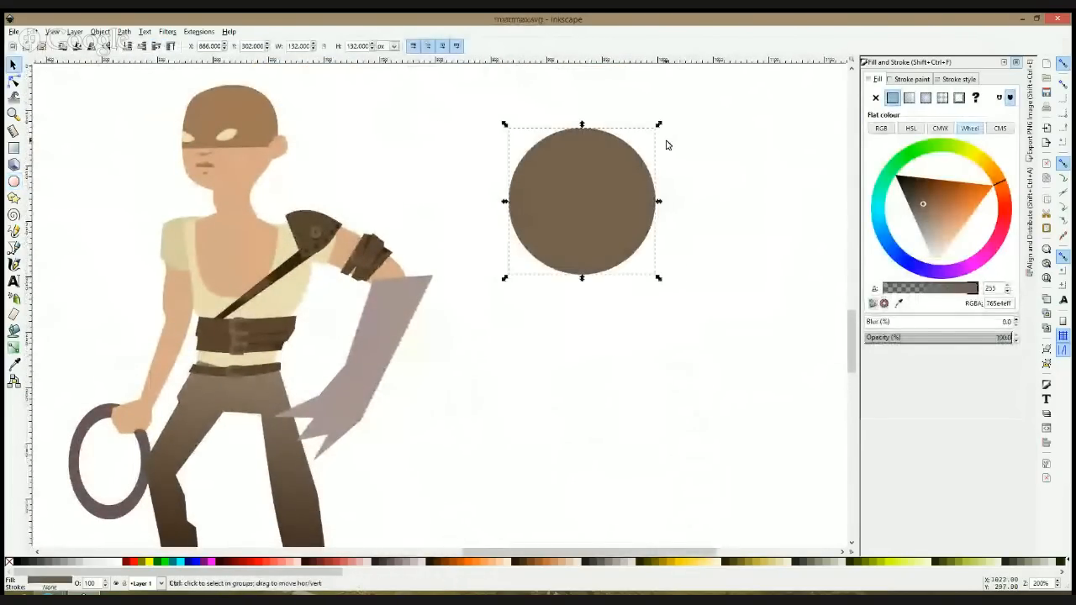
Step: Turn the large circle into a ring by subtracting a smaller concentric copy from it
{"action": "mouse_move", "coordinate": [659, 126]}
{"action": "left_mouse_down"}
{"action": "mouse_move", "coordinate": [613, 147]}
{"action": "mouse_move", "coordinate": [644, 139]}
{"action": "left_mouse_up"}
{"action": "left_click", "coordinate": [602, 138], "text": "shift"}
{"action": "key", "text": "ctrl+minus"}
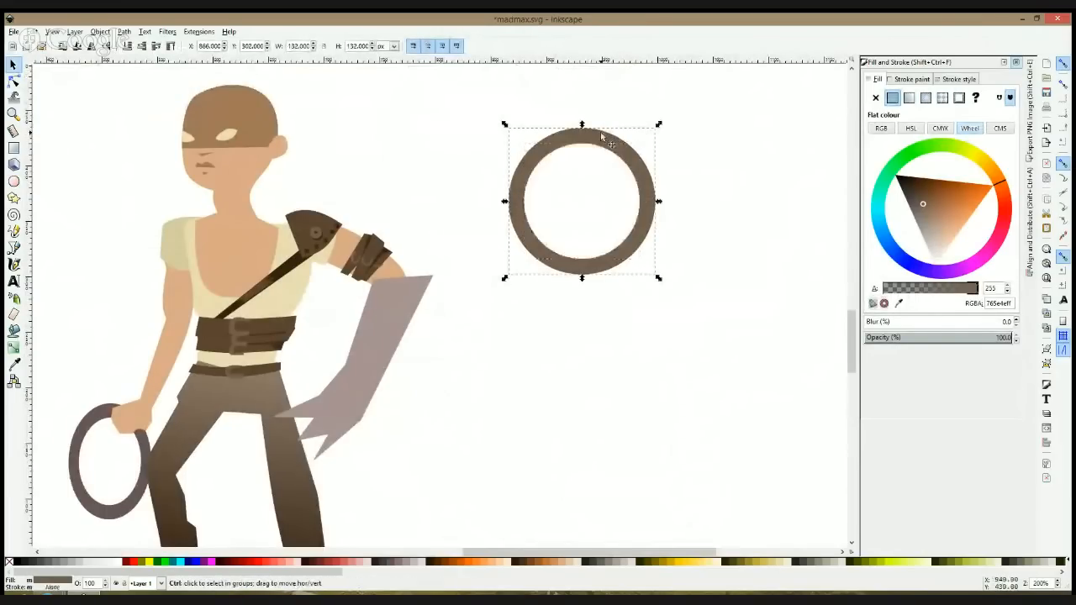
Step: Draw a 71 px brown circle inside the ring and place it in the upper middle of the opening
{"action": "left_click", "coordinate": [14, 181]}
{"action": "left_click_drag", "start_coordinate": [550, 146], "coordinate": [649, 227]}
{"action": "key", "text": "s"}
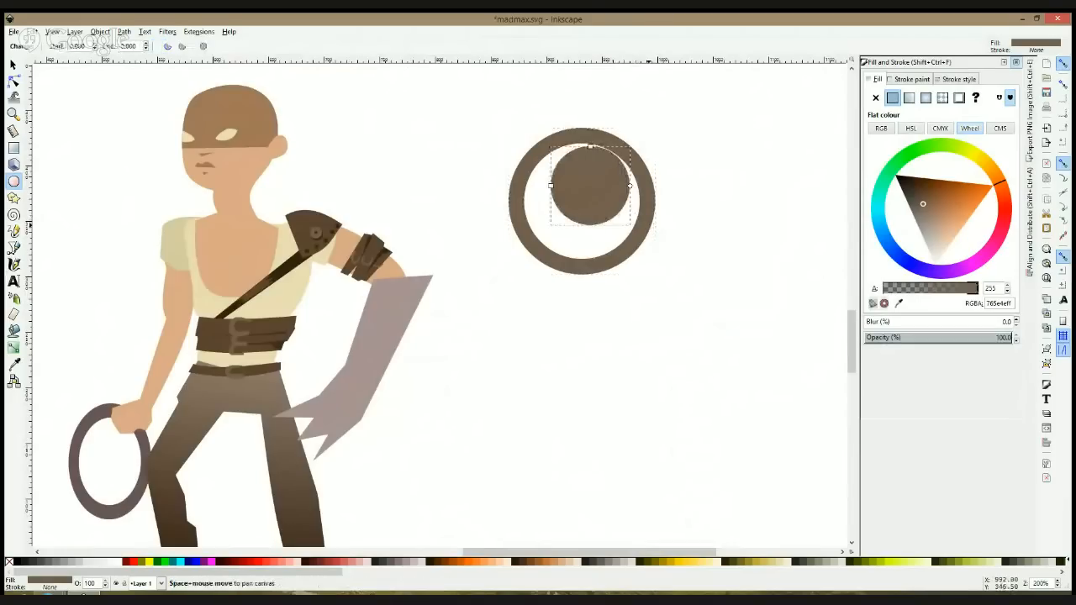
{"action": "mouse_move", "coordinate": [593, 209]}
{"action": "left_mouse_down"}
{"action": "mouse_move", "coordinate": [581, 220]}
{"action": "mouse_move", "coordinate": [586, 212]}
{"action": "left_mouse_up"}
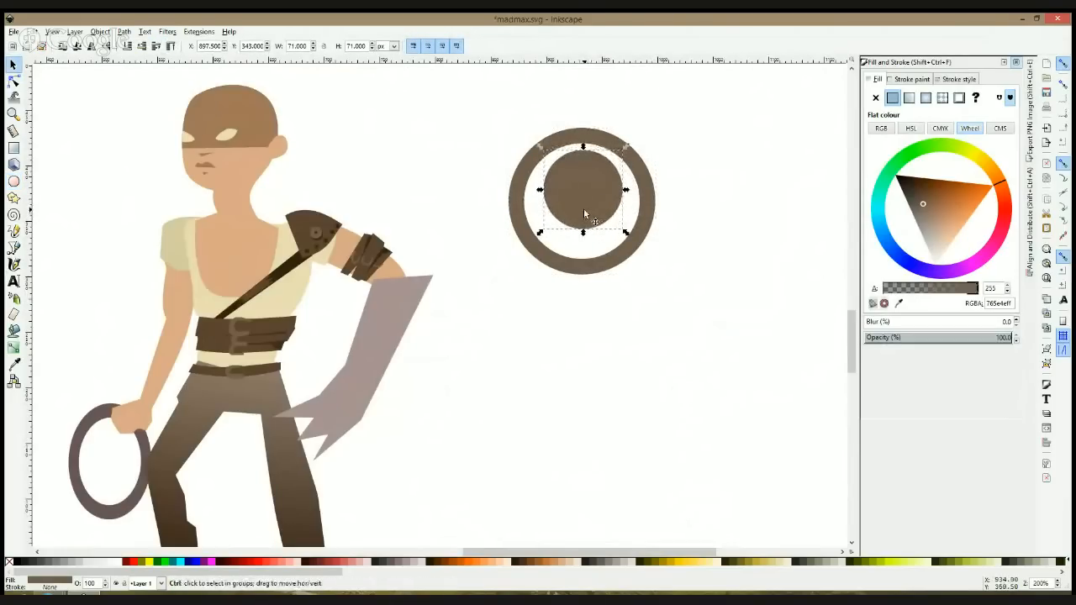
Step: Make a 21 px copy of the inner circle, colour it dark 483737ff and move it to the eye position
{"action": "left_click_drag", "start_coordinate": [626, 190], "coordinate": [599, 192]}
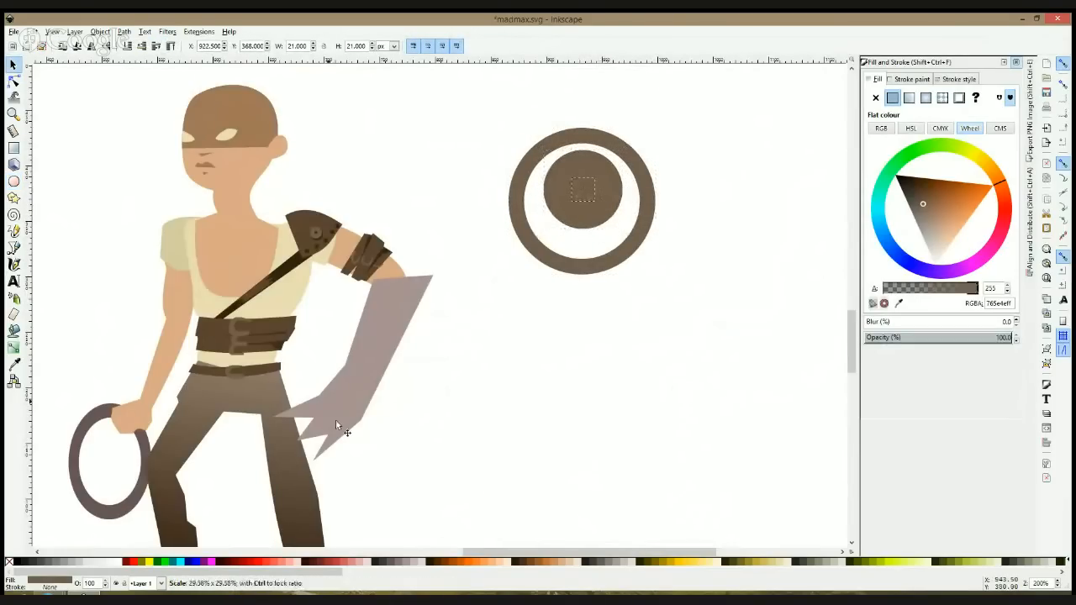
{"action": "left_click", "coordinate": [383, 563]}
{"action": "left_click_drag", "start_coordinate": [586, 193], "coordinate": [556, 195]}
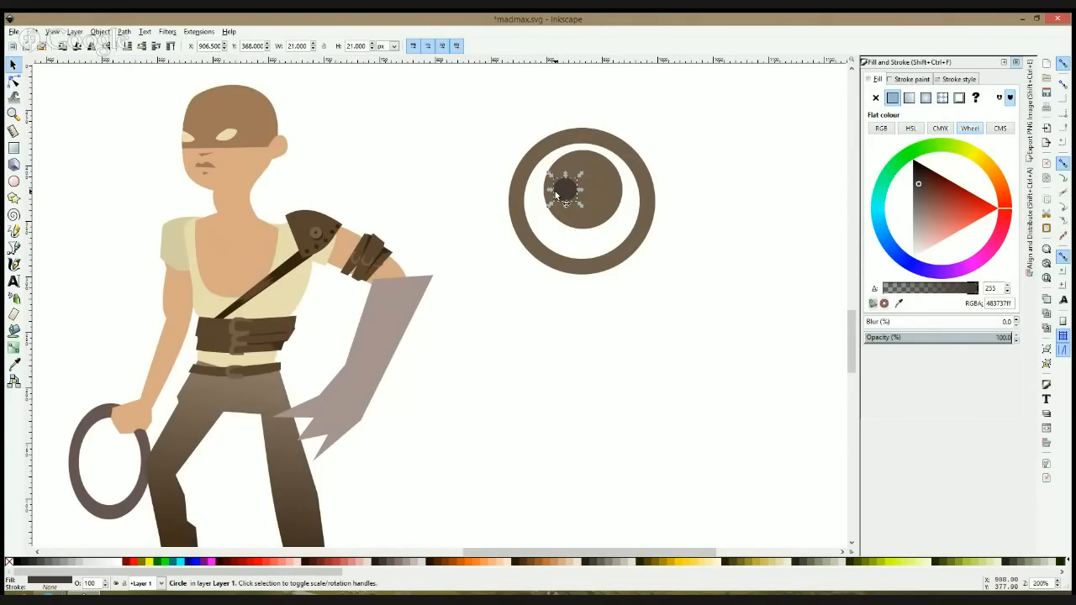
Step: Convert the small dark circle to a path and pull its top node down to form a slanted eye
{"action": "left_click", "coordinate": [13, 79]}
{"action": "key", "text": "ctrl+shift+c"}
{"action": "left_click_drag", "start_coordinate": [566, 178], "coordinate": [565, 187]}
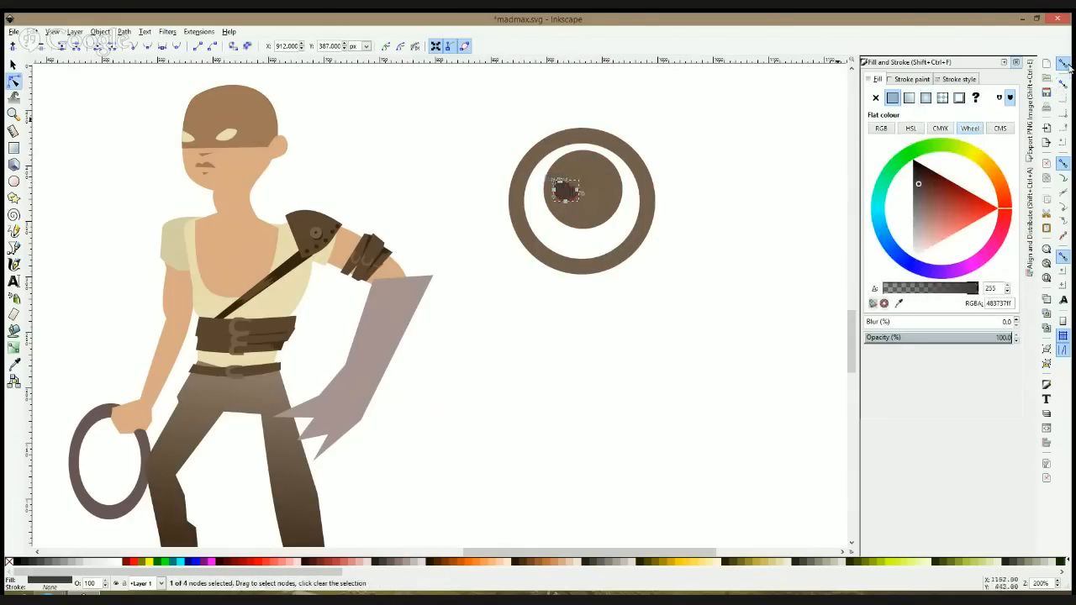
Step: Duplicate the dark eye, mirror it horizontally and place the copy on the opposite side of the inner circle
{"action": "key", "text": "s"}
{"action": "scroll", "coordinate": [583, 168], "scroll_direction": "up", "scroll_amount": 2}
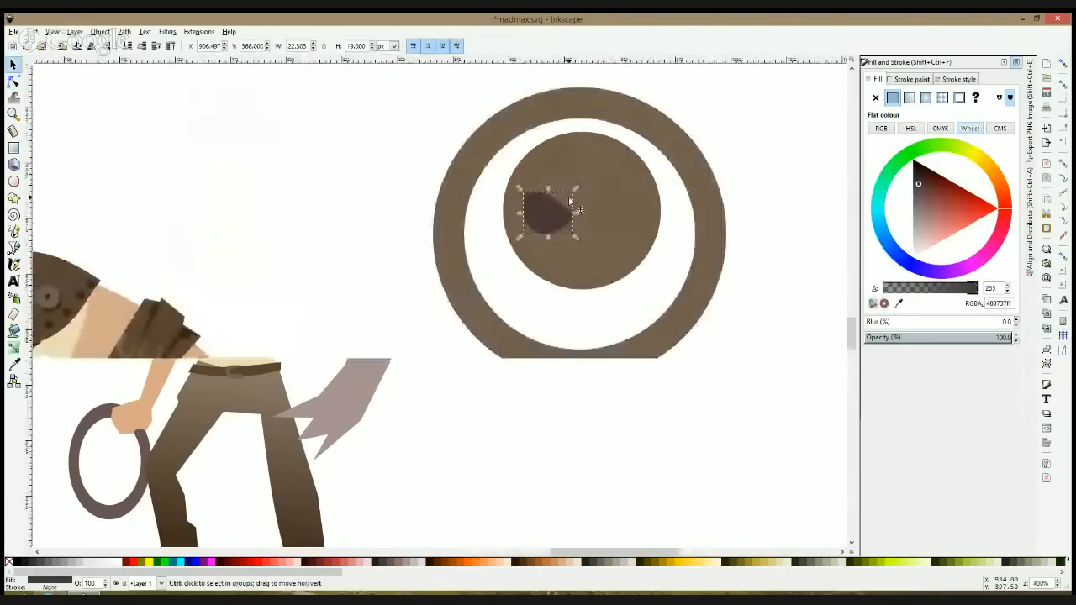
{"action": "left_click_drag", "start_coordinate": [539, 227], "coordinate": [630, 225]}
{"action": "key", "text": "ctrl+d"}
{"action": "key", "text": "h"}
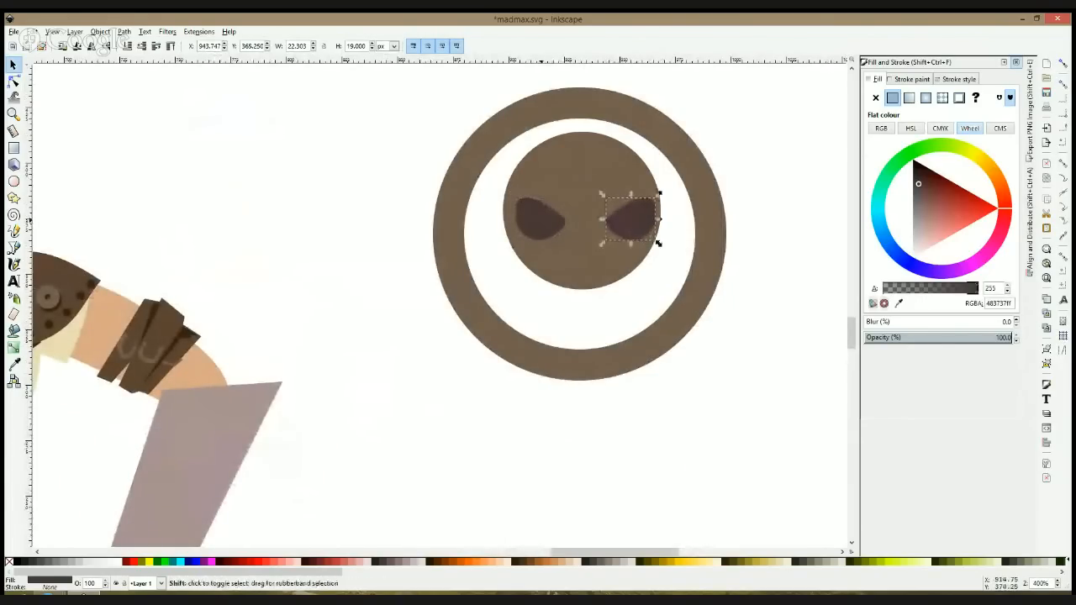
Step: Try to centre the two eyes horizontally on the inner circle with Align and Distribute
{"action": "left_click", "coordinate": [546, 225], "text": "shift"}
{"action": "left_click", "coordinate": [593, 185], "text": "shift"}
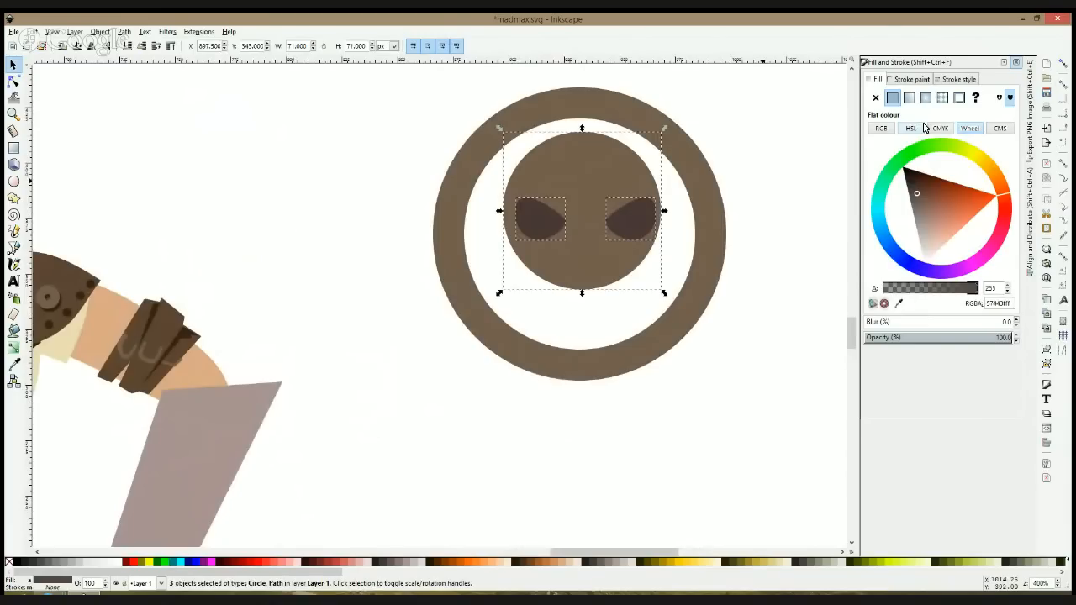
{"action": "left_click", "coordinate": [1032, 200]}
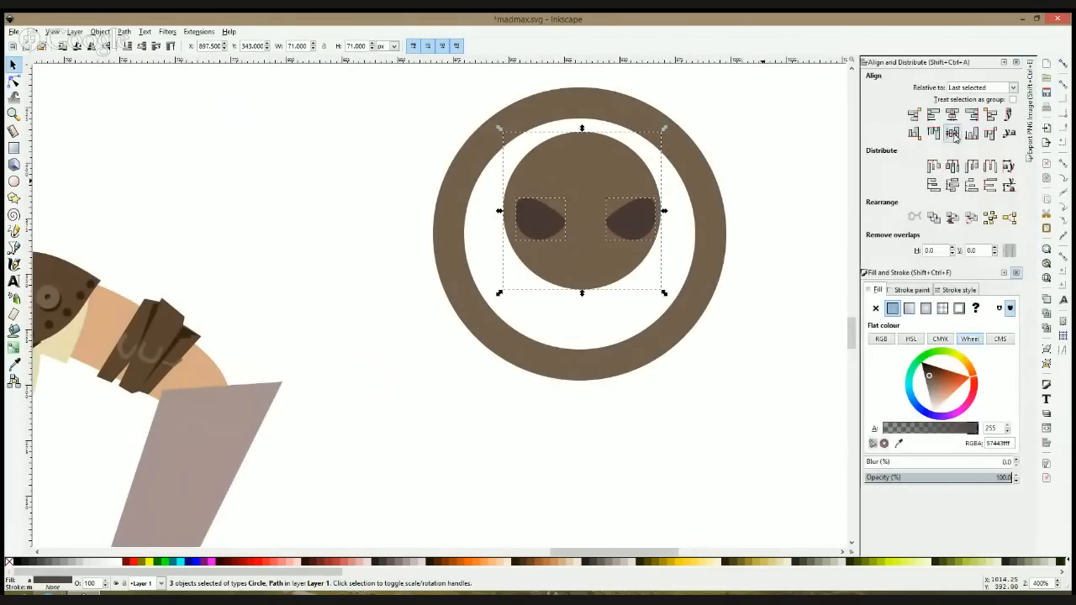
{"action": "left_click", "coordinate": [952, 119]}
{"action": "left_click", "coordinate": [837, 151]}
{"action": "key", "text": "ctrl"}
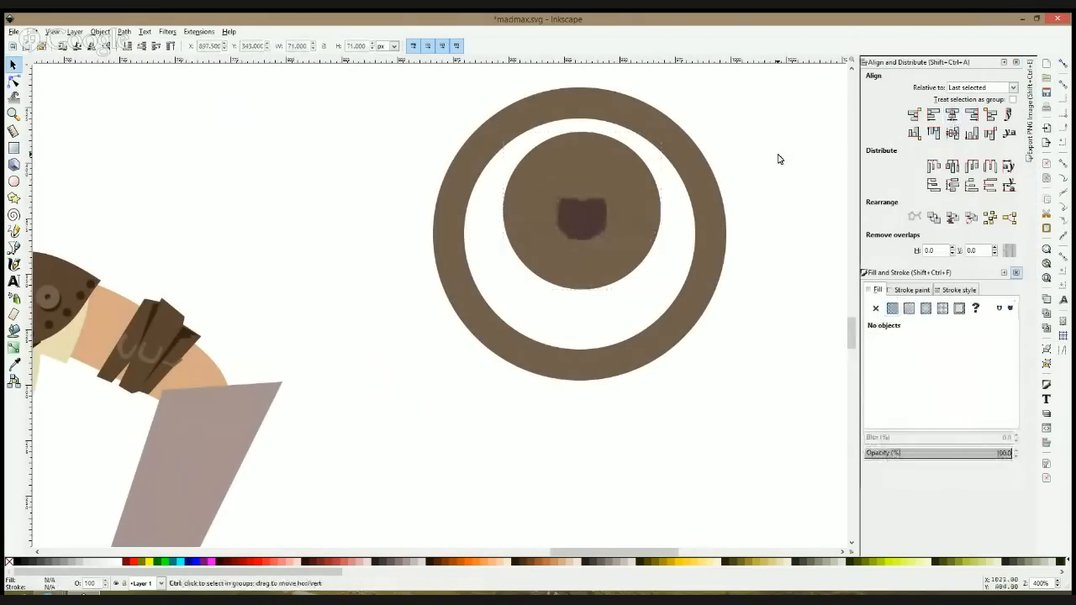
Step: Move the mirrored eye sideways until both eyes sit side by side, about 40 px wide together, and select both
{"action": "left_click", "coordinate": [564, 205], "text": "ctrl"}
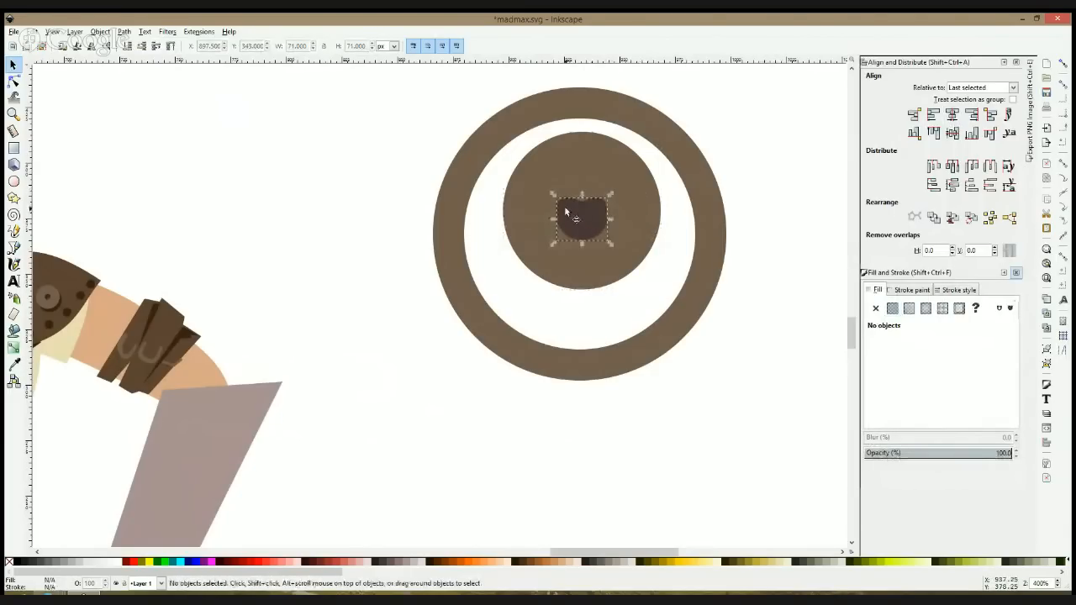
{"action": "left_click", "coordinate": [634, 208]}
{"action": "left_click", "coordinate": [602, 212]}
{"action": "left_click_drag", "start_coordinate": [602, 213], "coordinate": [634, 210]}
{"action": "left_click", "coordinate": [574, 210], "text": "shift"}
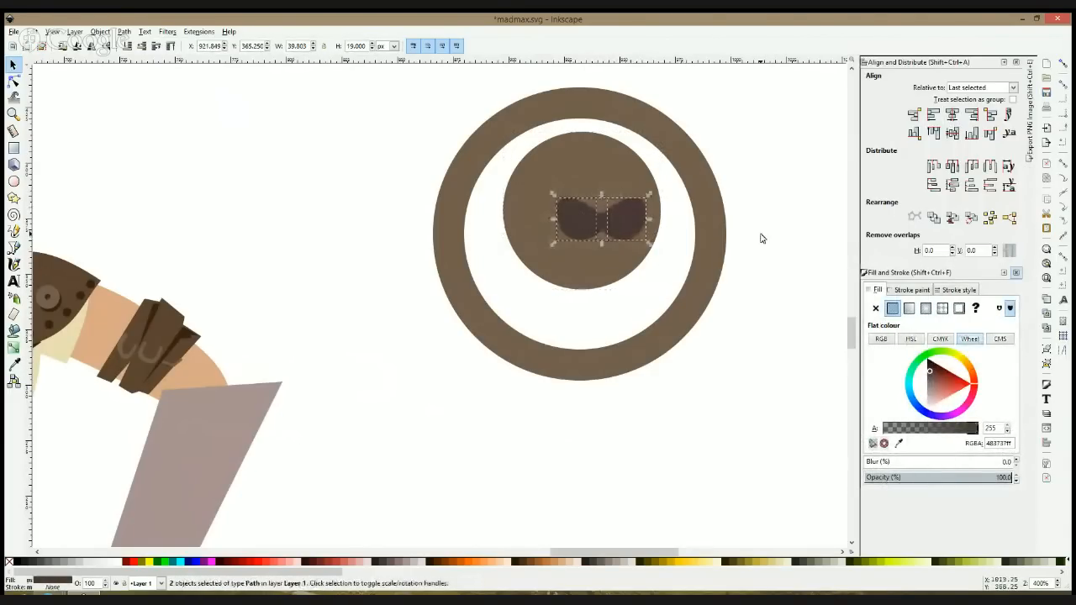
Step: Move the left eye outward so the pair spans about 56 px, and select both eyes
{"action": "key", "text": "Escape"}
{"action": "mouse_move", "coordinate": [553, 216]}
{"action": "left_mouse_down"}
{"action": "mouse_move", "coordinate": [513, 216]}
{"action": "mouse_move", "coordinate": [539, 217]}
{"action": "left_mouse_up"}
{"action": "key", "text": "ctrl+z"}
{"action": "left_click", "coordinate": [577, 217]}
{"action": "left_click", "coordinate": [618, 220], "text": "shift"}
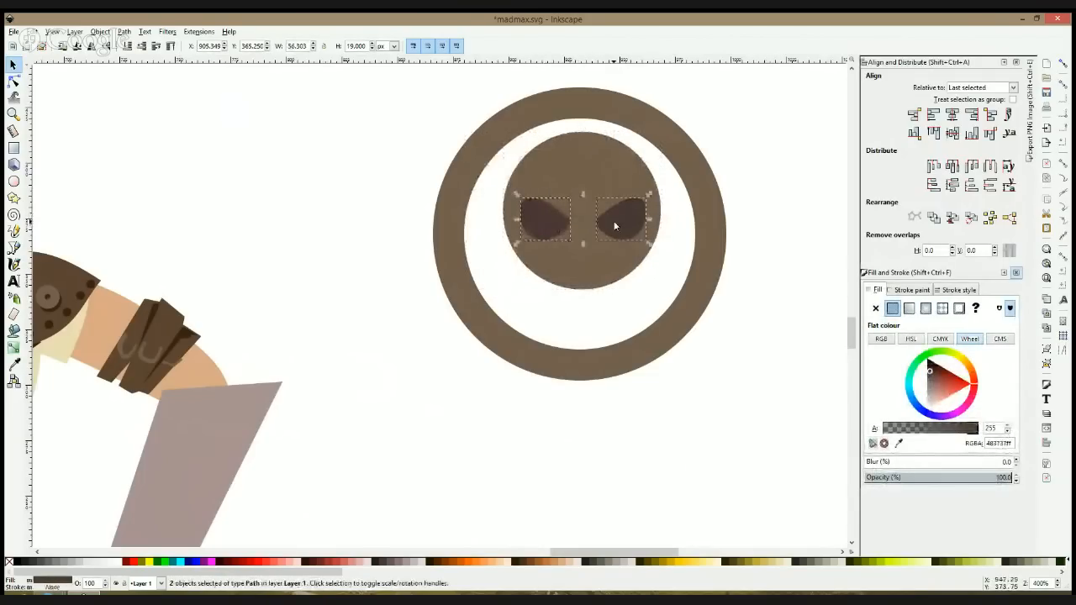
Step: Group the eyes, centre them horizontally on the inner circle and lower them about 6 px
{"action": "key", "text": "ctrl+g"}
{"action": "left_click", "coordinate": [629, 178], "text": "shift"}
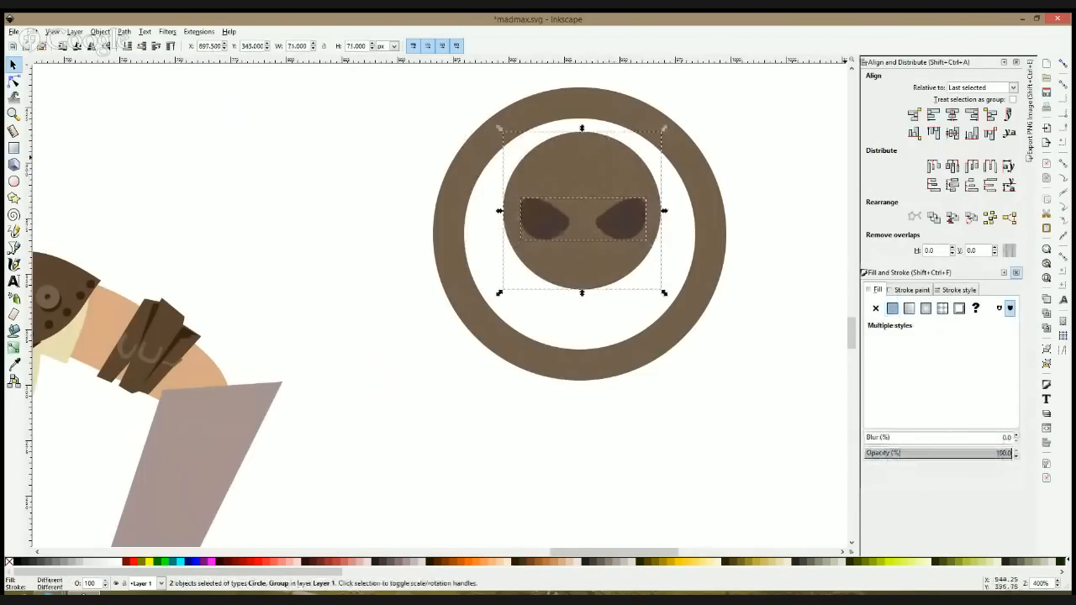
{"action": "left_click", "coordinate": [952, 115]}
{"action": "left_click", "coordinate": [822, 132]}
{"action": "left_click", "coordinate": [637, 224]}
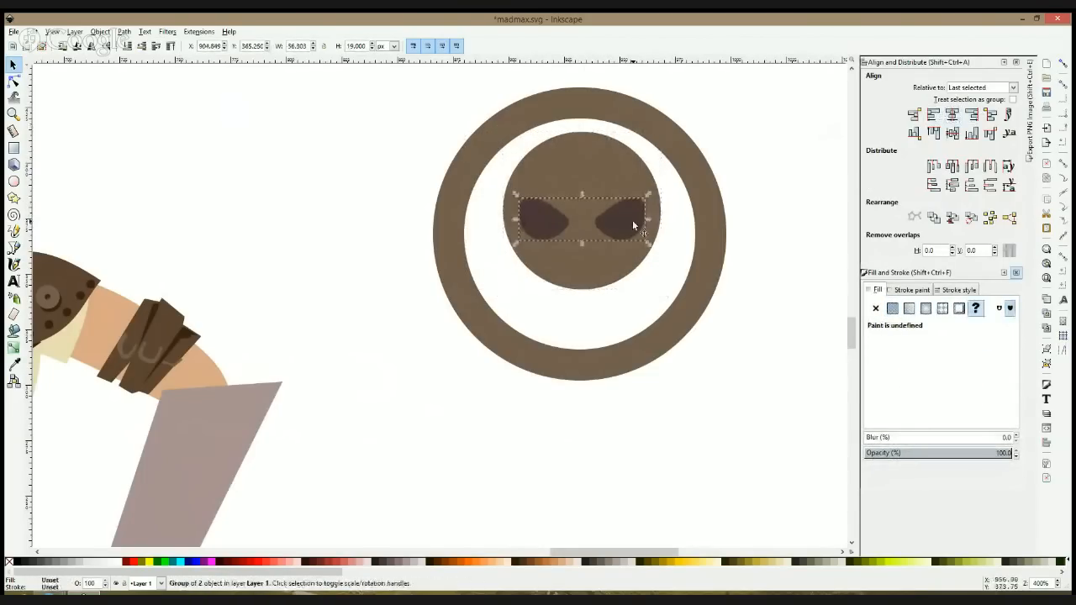
{"action": "left_click_drag", "start_coordinate": [632, 223], "coordinate": [633, 238]}
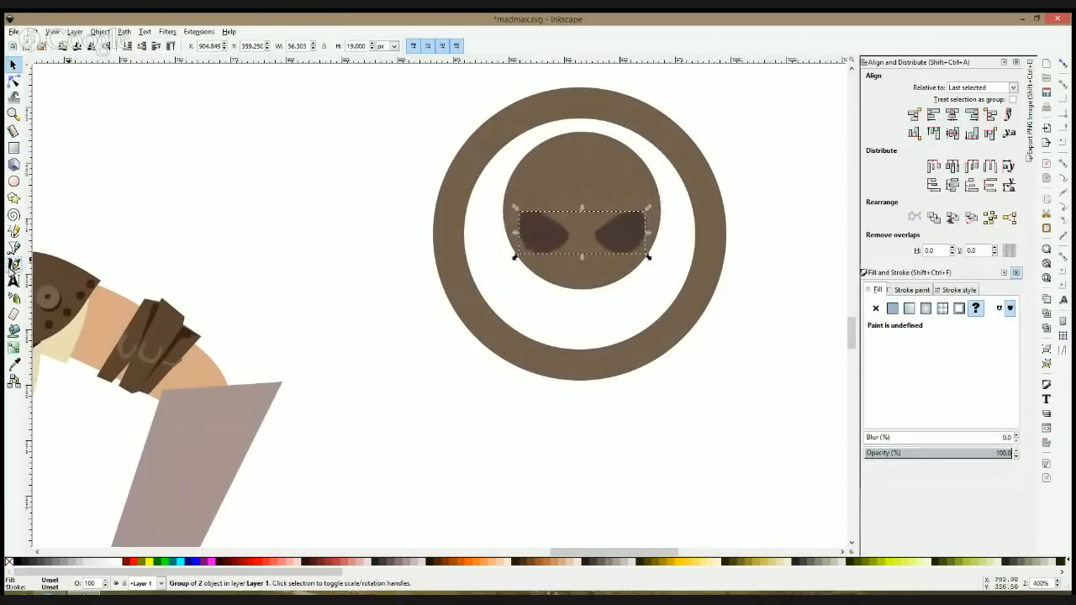
Step: Draw a notched triangular nose about 12.5 by 14 px between and below the eyes with the Bezier tool
{"action": "left_click", "coordinate": [13, 248]}
{"action": "left_click", "coordinate": [577, 237]}
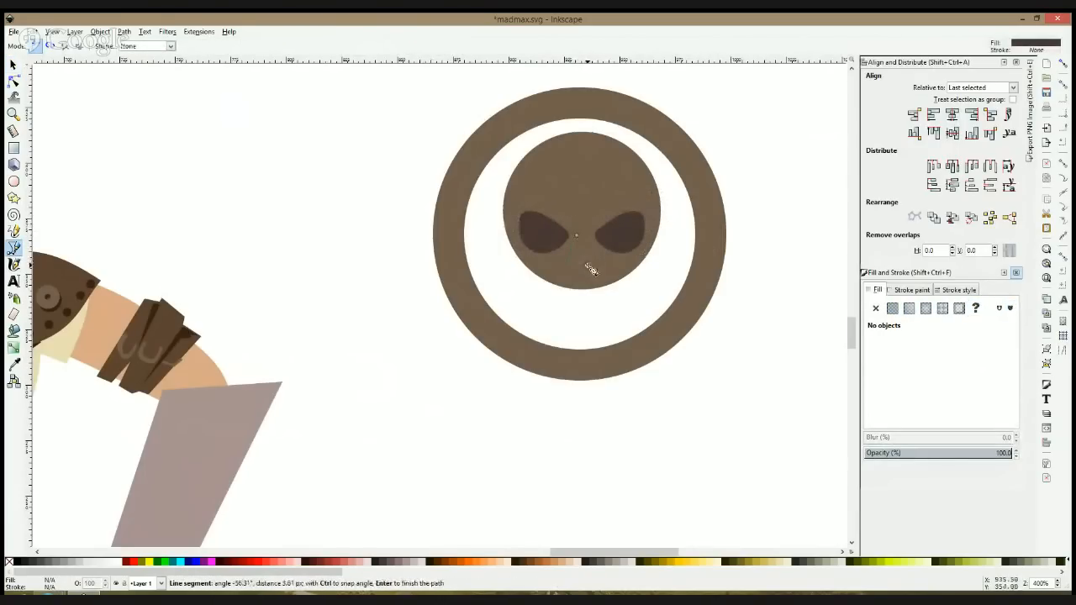
{"action": "left_click", "coordinate": [595, 266]}
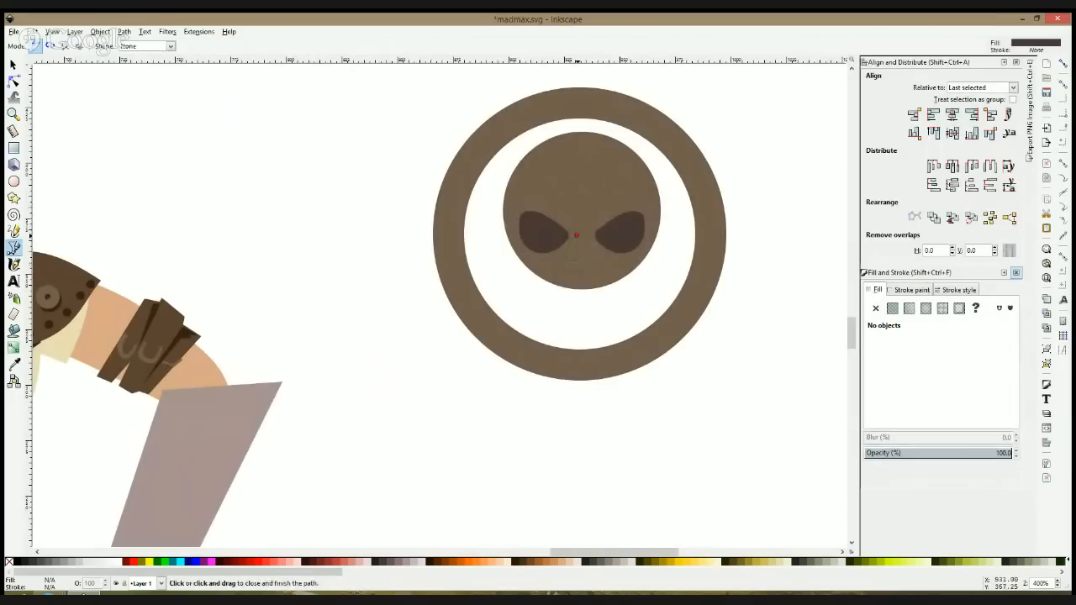
{"action": "left_click", "coordinate": [578, 237]}
{"action": "key", "text": "s"}
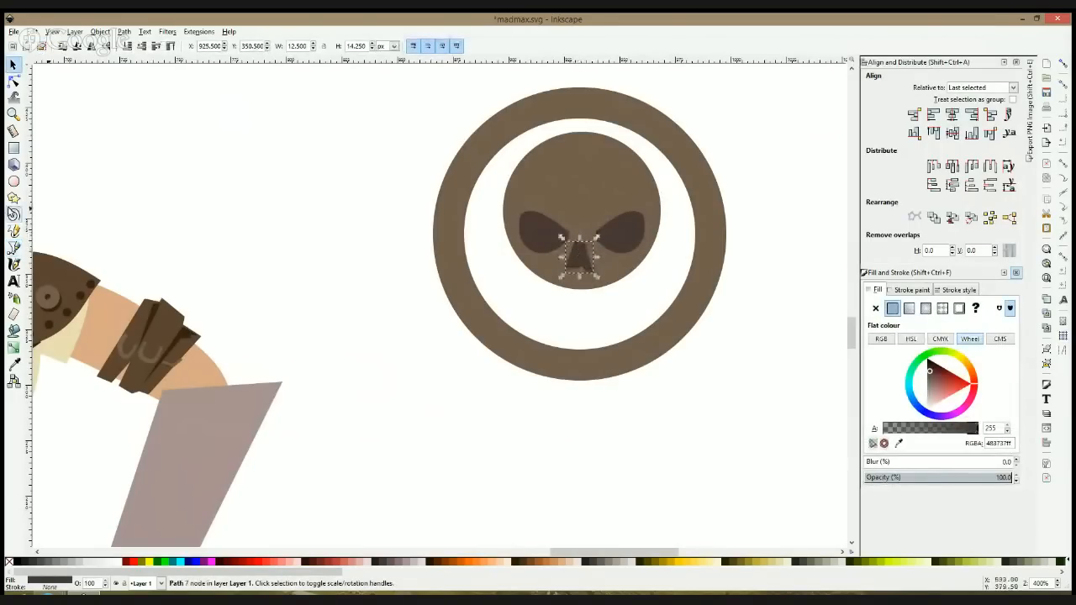
Step: Draw a jaw rectangle about 31.5 by 20 px below the nose and fill it with the skull's brown
{"action": "left_click", "coordinate": [17, 132]}
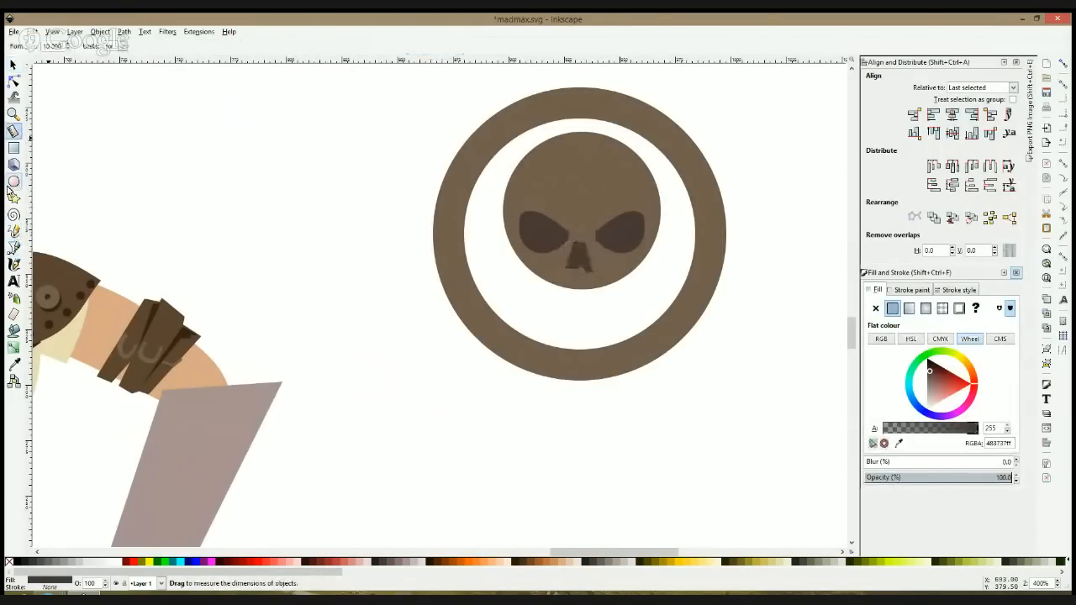
{"action": "left_click", "coordinate": [13, 148]}
{"action": "left_click_drag", "start_coordinate": [549, 266], "coordinate": [620, 316]}
{"action": "key", "text": "s"}
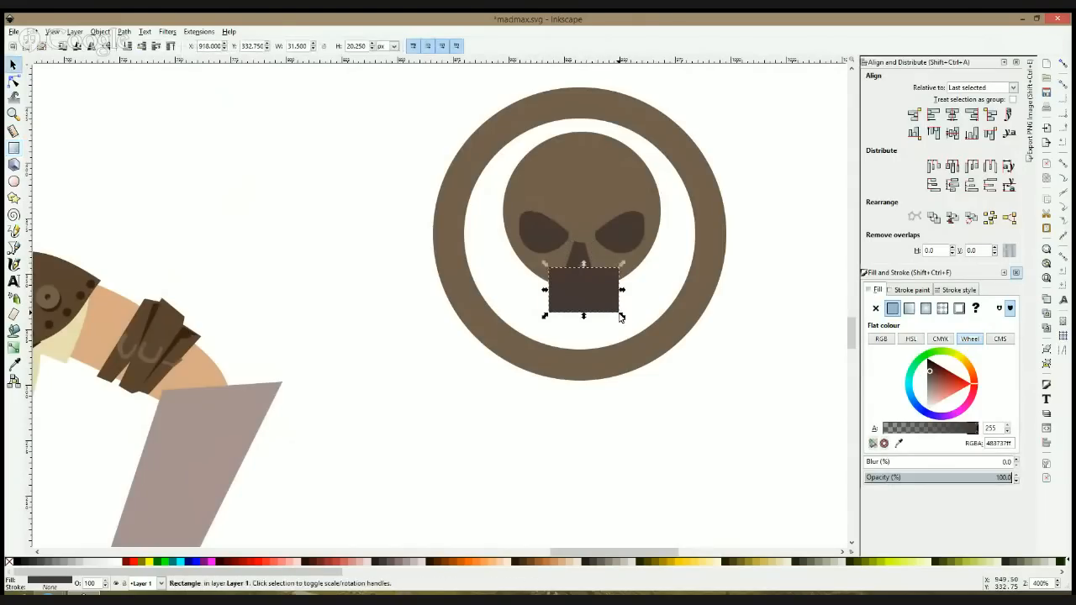
{"action": "key", "text": "d"}
{"action": "left_click", "coordinate": [549, 207]}
{"action": "key", "text": "d"}
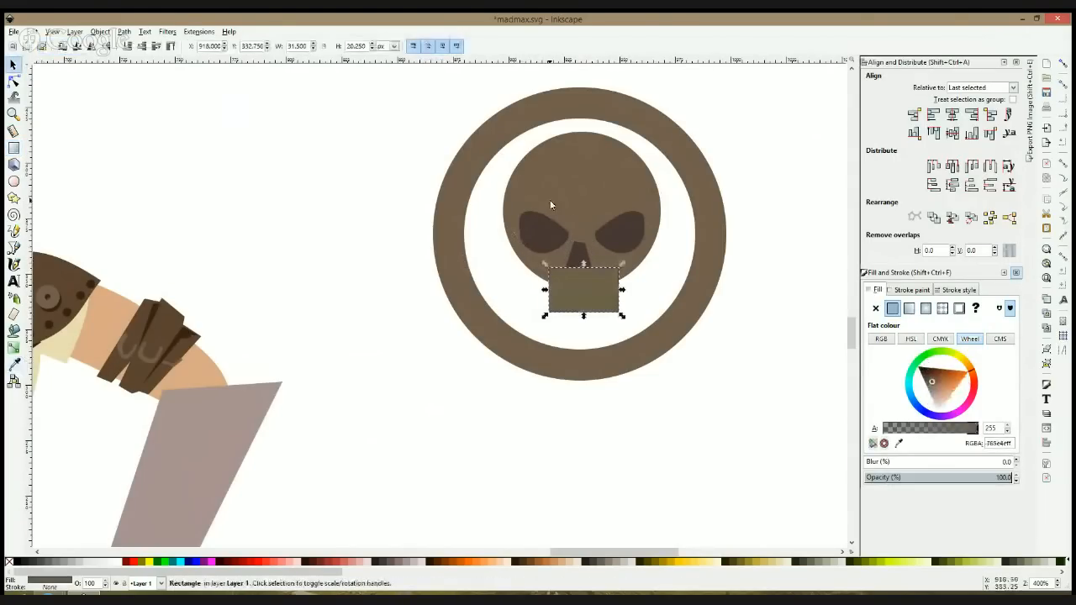
Step: Centre the jaw rectangle horizontally on the skull circle
{"action": "left_click", "coordinate": [567, 204], "text": "shift"}
{"action": "left_click", "coordinate": [951, 115]}
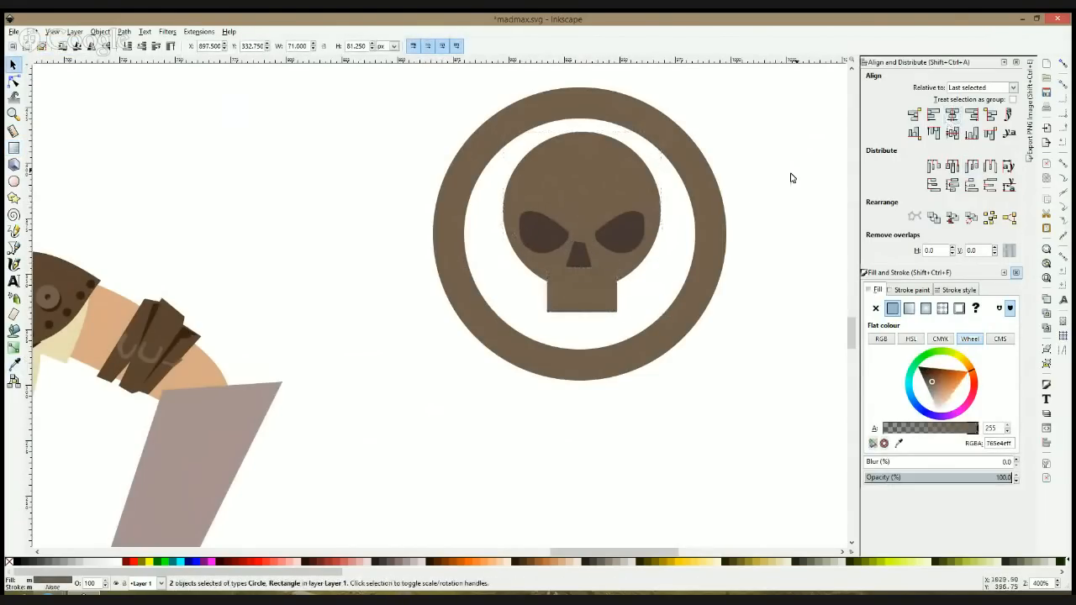
{"action": "key", "text": "Escape"}
{"action": "left_click", "coordinate": [566, 302]}
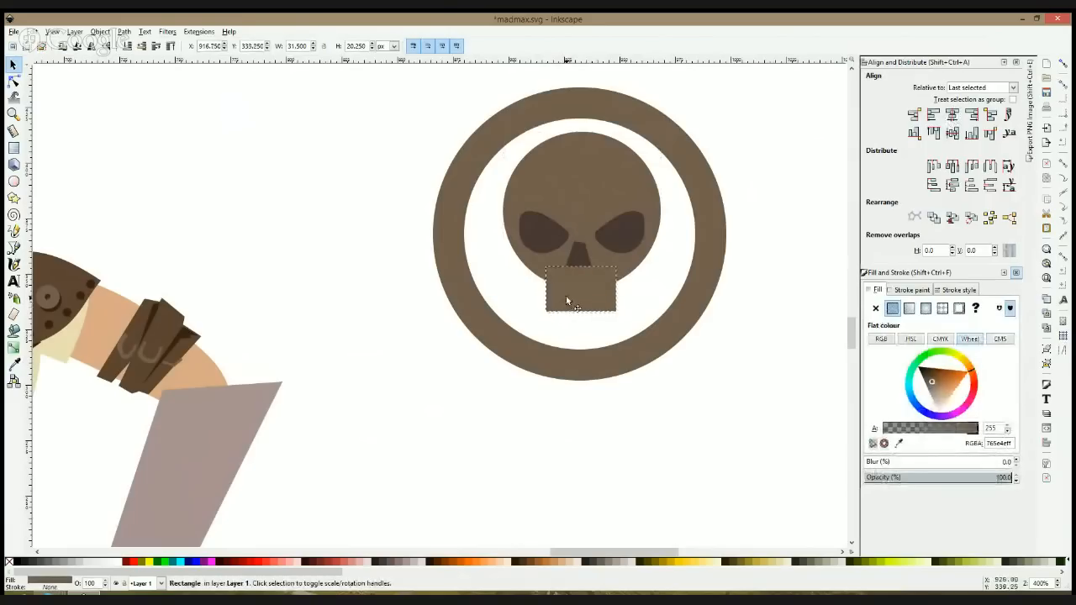
{"action": "left_click", "coordinate": [574, 235], "text": "shift"}
{"action": "left_click", "coordinate": [952, 114]}
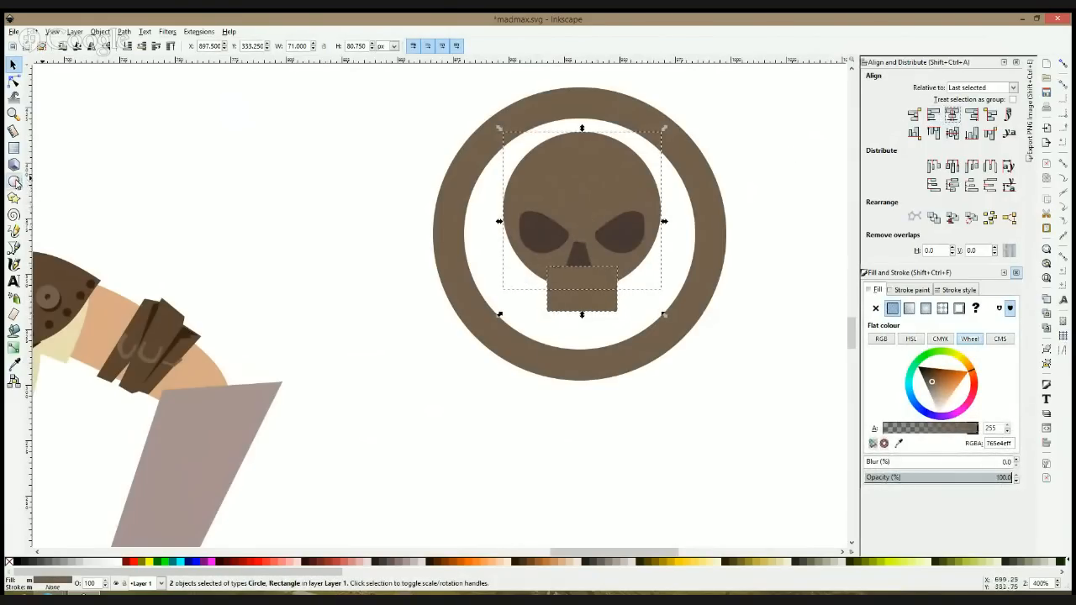
Step: Draw a cheek rectangle about 18 by 15 px below the left eye, convert it to a path and round its lower outer corner
{"action": "left_click", "coordinate": [14, 148]}
{"action": "left_click_drag", "start_coordinate": [517, 251], "coordinate": [564, 289]}
{"action": "key", "text": "s"}
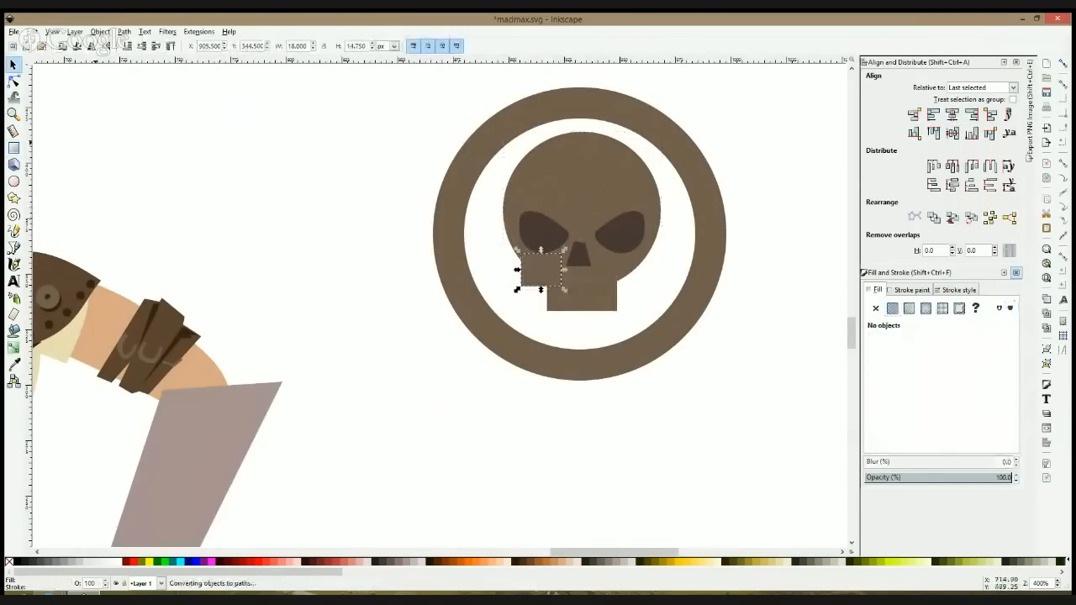
{"action": "key", "text": "n"}
{"action": "left_click_drag", "start_coordinate": [520, 287], "coordinate": [524, 284]}
{"action": "key", "text": "s"}
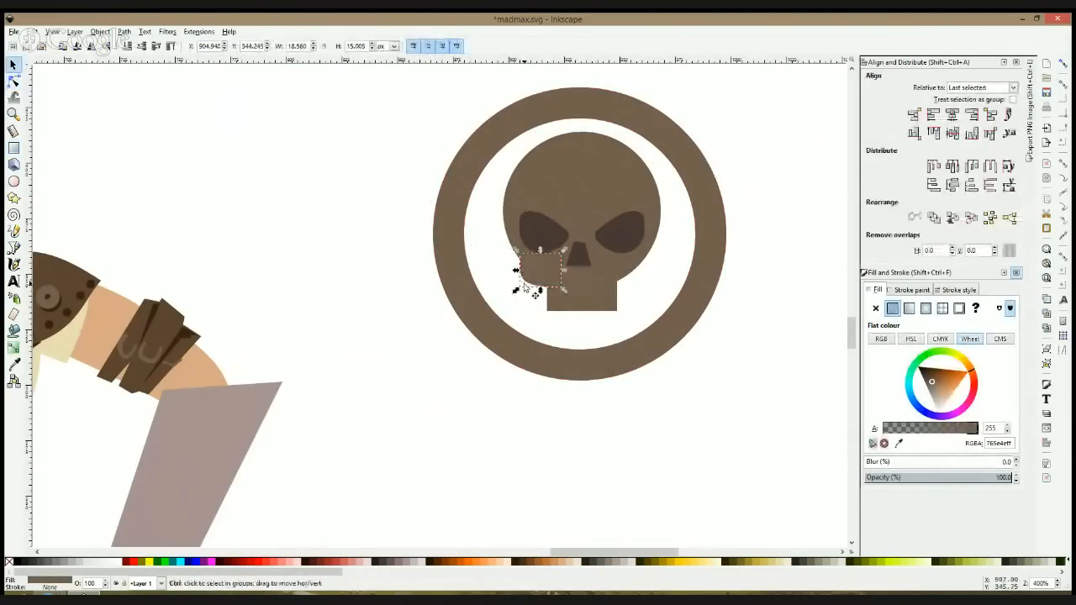
Step: Place a mirrored copy of the cheek below the right eye and centre the grouped pair horizontally on the skull circle
{"action": "left_click_drag", "start_coordinate": [536, 274], "coordinate": [610, 273]}
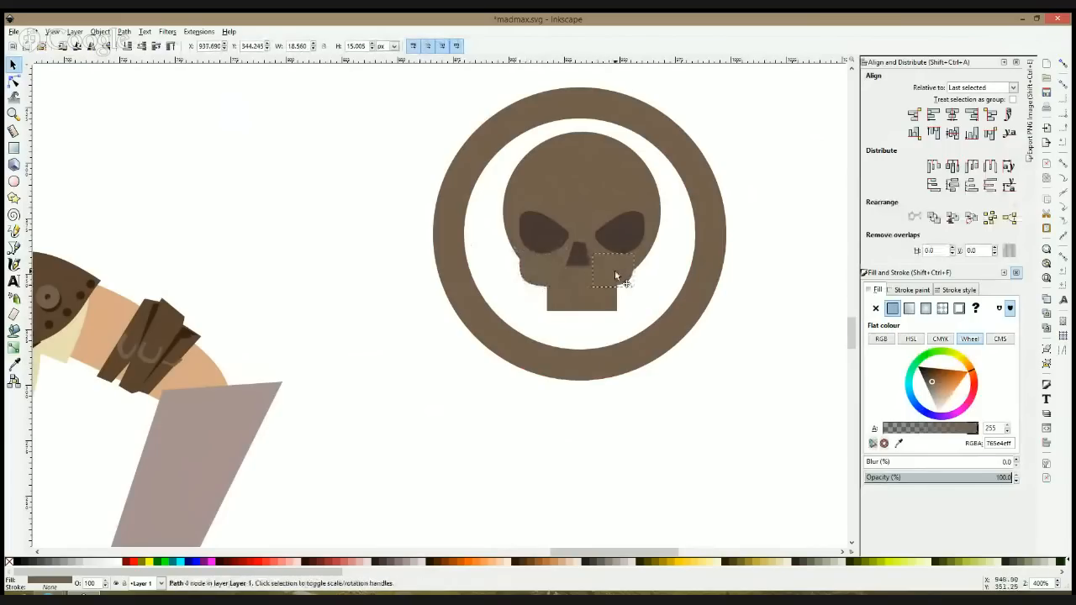
{"action": "left_click", "coordinate": [527, 278], "text": "shift"}
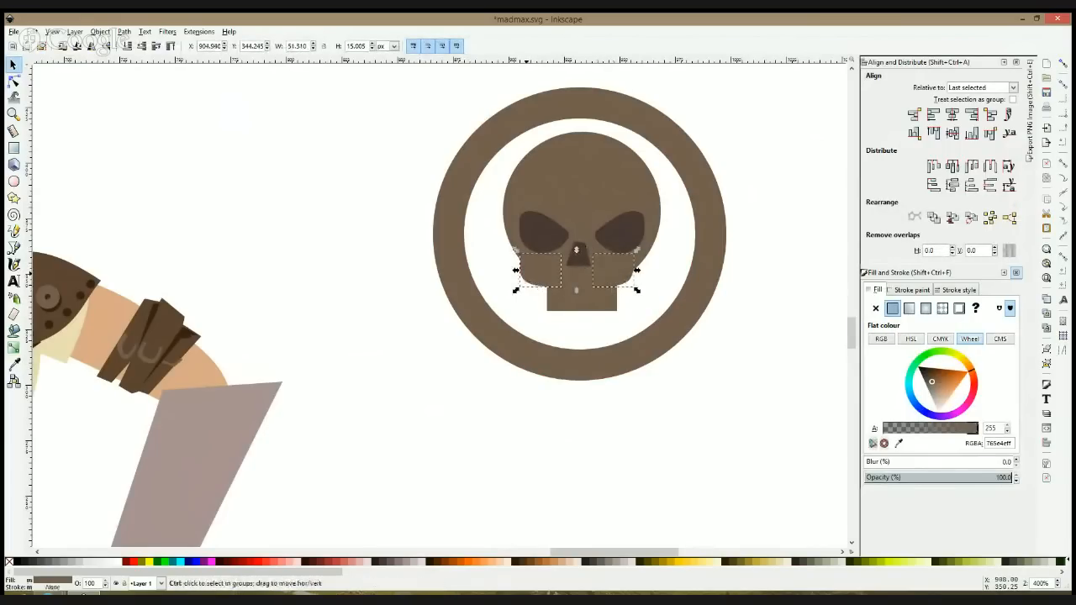
{"action": "left_click", "coordinate": [592, 202], "text": "shift"}
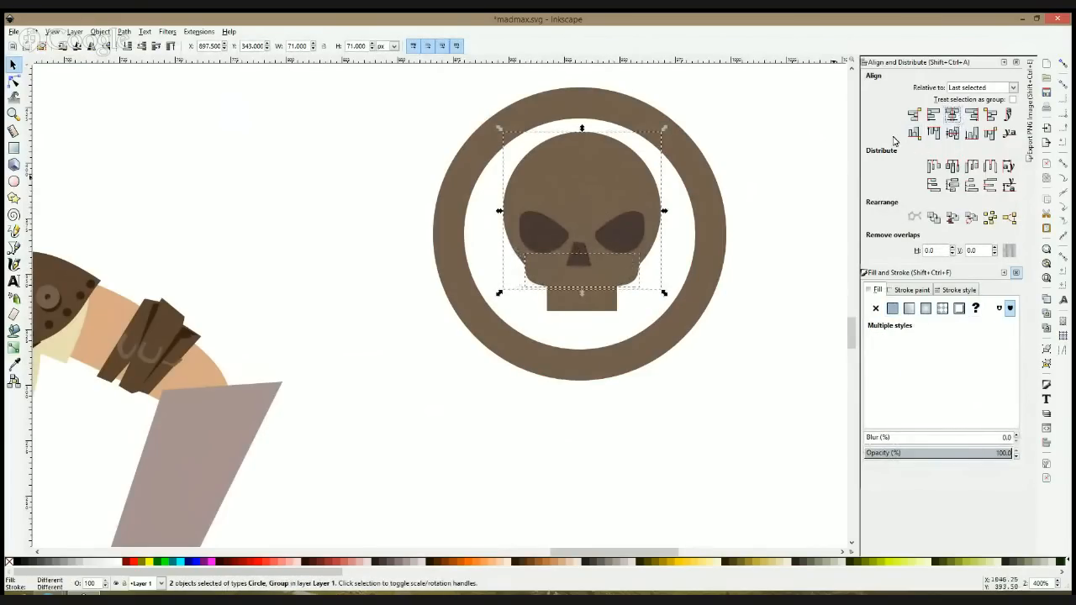
Step: Merge the cheeks, jaw rectangle and skull circle into a single path
{"action": "left_click", "coordinate": [599, 277]}
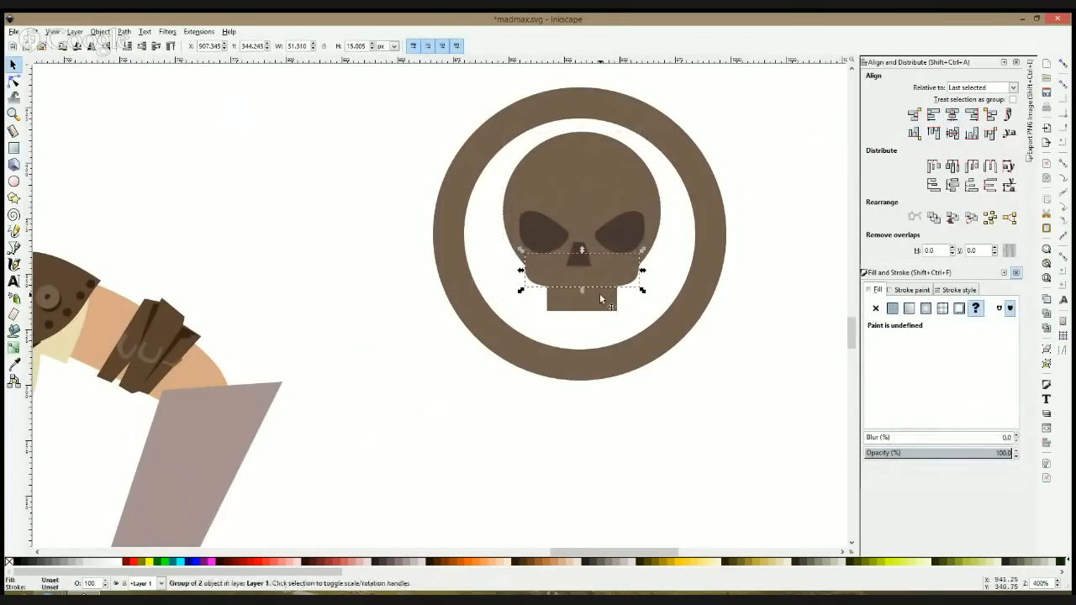
{"action": "left_click", "coordinate": [600, 201], "text": "shift"}
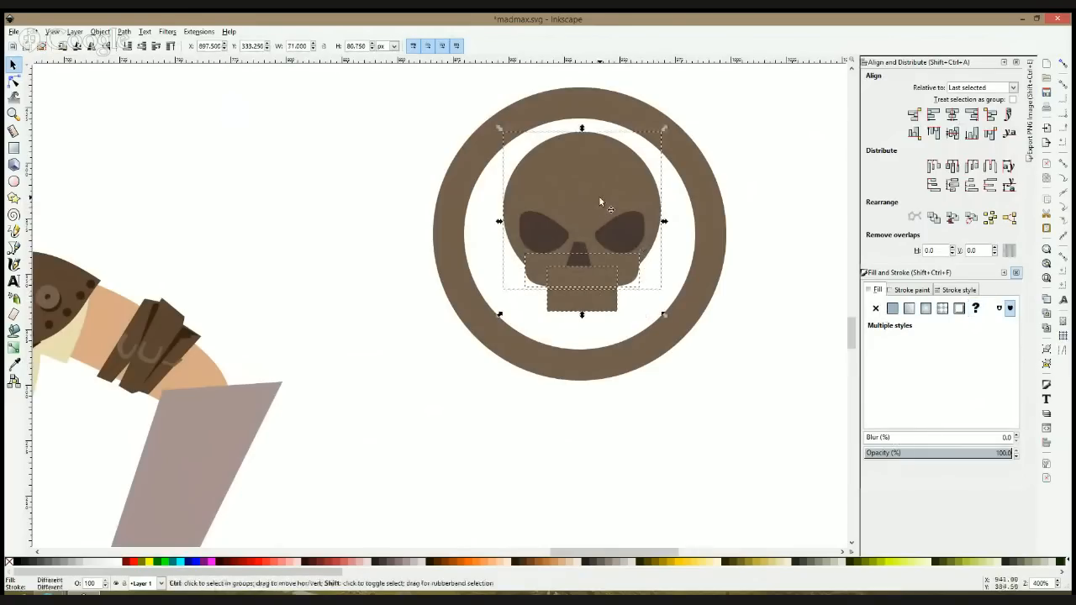
{"action": "key", "text": "ctrl+g"}
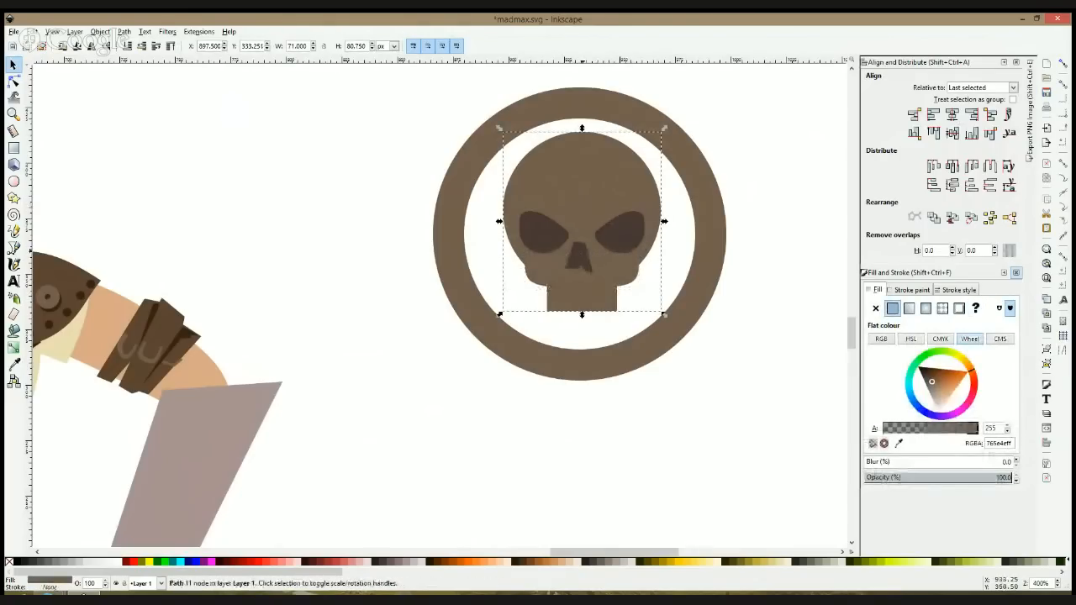
Step: Ungroup the eyes, unite them with the nose and subtract the combined shape from the skull
{"action": "left_click", "coordinate": [583, 254], "text": "ctrl"}
{"action": "left_click", "coordinate": [551, 239], "text": "shift"}
{"action": "left_click", "coordinate": [633, 225], "text": "shift"}
{"action": "left_click", "coordinate": [632, 225], "text": "shift"}
{"action": "key", "text": "ctrl+shift+g"}
{"action": "key", "text": "ctrl+plus"}
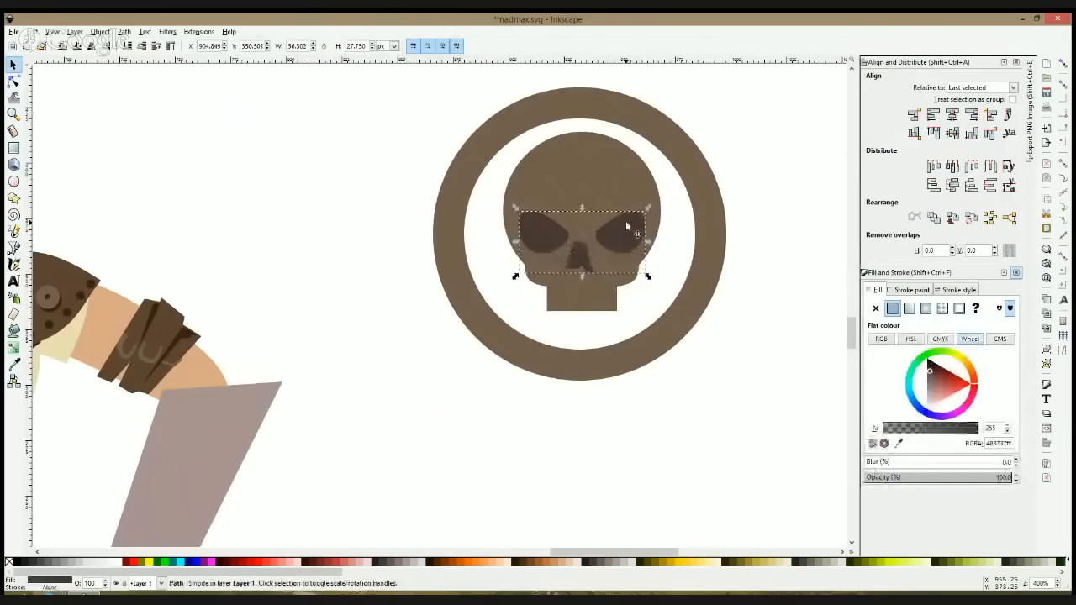
{"action": "left_click", "coordinate": [597, 199], "text": "shift"}
{"action": "key", "text": "ctrl+minus"}
Step: Lower the skull about 1.5 px and centre it horizontally on the outer ring
{"action": "mouse_move", "coordinate": [597, 197]}
{"action": "left_mouse_down"}
{"action": "mouse_move", "coordinate": [602, 207]}
{"action": "mouse_move", "coordinate": [601, 199]}
{"action": "left_mouse_up"}
{"action": "left_click", "coordinate": [622, 123], "text": "shift"}
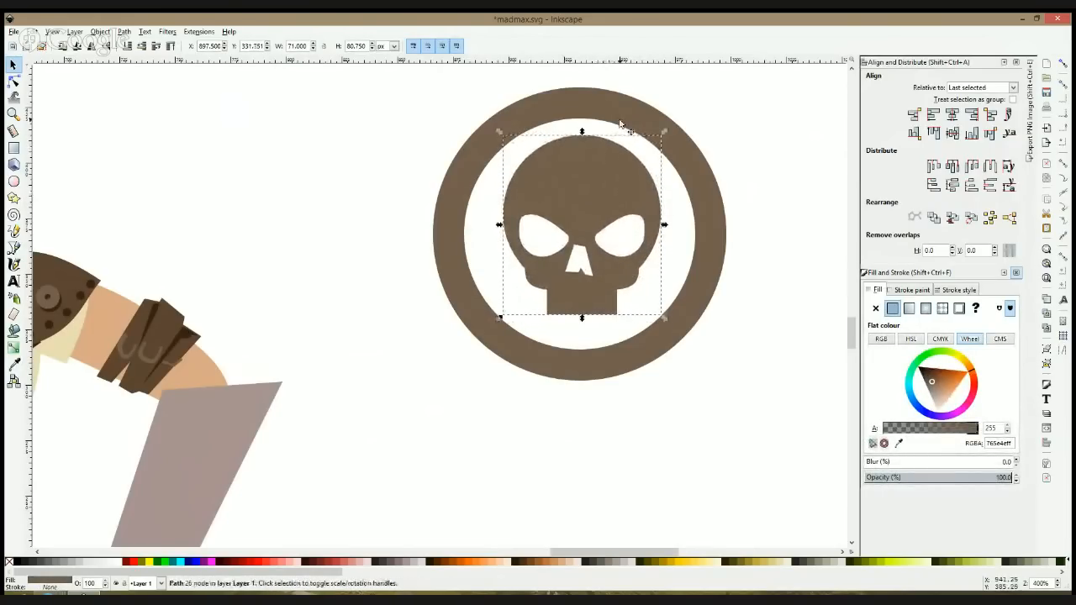
{"action": "left_click", "coordinate": [951, 115]}
{"action": "left_click", "coordinate": [716, 176]}
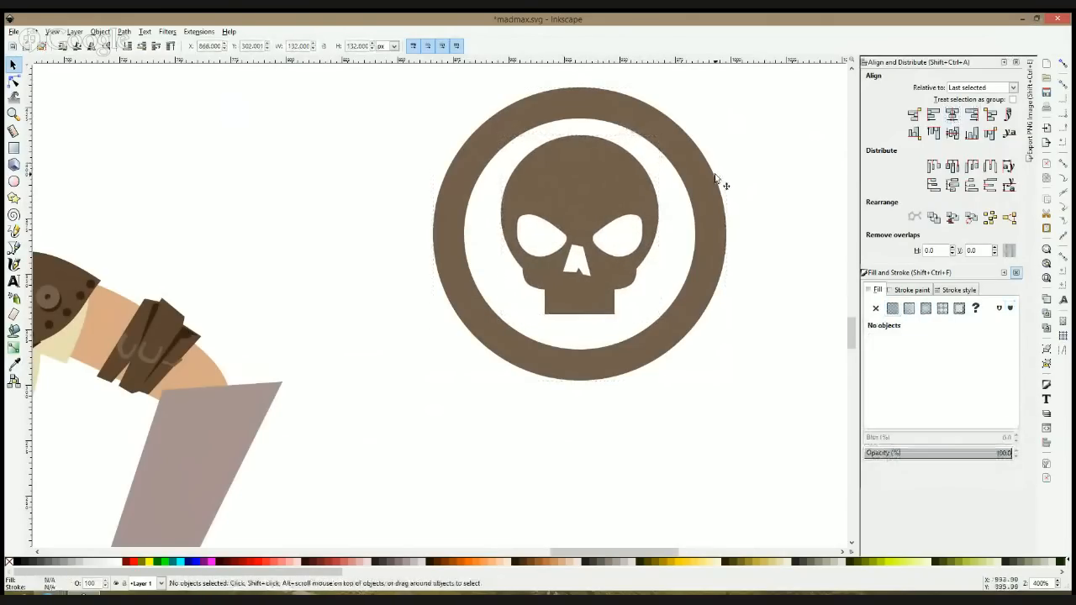
Step: Draw a rectangular bar about 31 by 16 px bridging the ring and the skull's left side
{"action": "left_click", "coordinate": [14, 148]}
{"action": "left_click_drag", "start_coordinate": [448, 209], "coordinate": [515, 245]}
{"action": "key", "text": "s"}
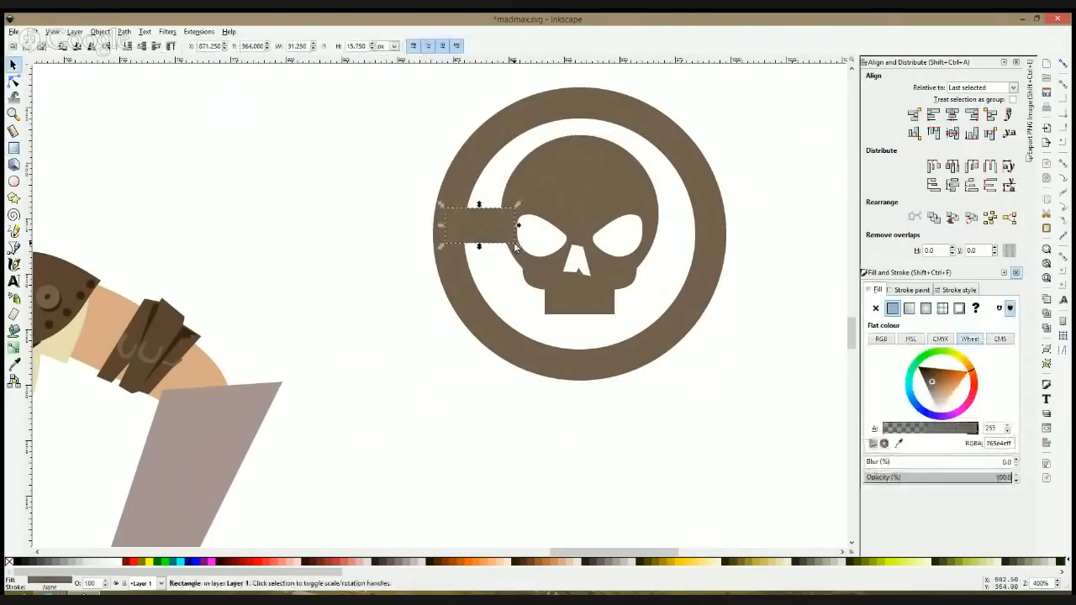
Step: Enlarge the skull to about 78 px wide and move the connecting bar down and outward to eye level
{"action": "left_click", "coordinate": [536, 195]}
{"action": "left_click_drag", "start_coordinate": [580, 319], "coordinate": [580, 340]}
{"action": "left_click_drag", "start_coordinate": [477, 232], "coordinate": [470, 250]}
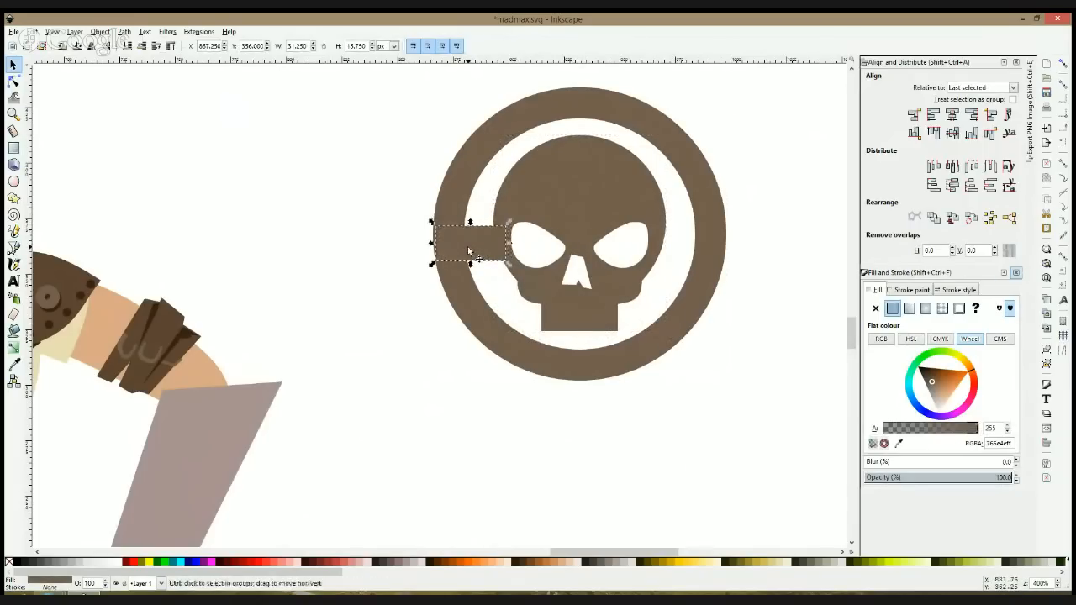
{"action": "mouse_move", "coordinate": [560, 248]}
{"action": "left_mouse_down"}
{"action": "mouse_move", "coordinate": [724, 247]}
{"action": "mouse_move", "coordinate": [568, 254]}
{"action": "left_mouse_up"}
Step: Place a copy of the connecting bar on the skull's right side and trim the left bar's width to 30 px
{"action": "left_click", "coordinate": [495, 252]}
{"action": "left_click_drag", "start_coordinate": [480, 254], "coordinate": [683, 240]}
{"action": "left_click", "coordinate": [485, 247]}
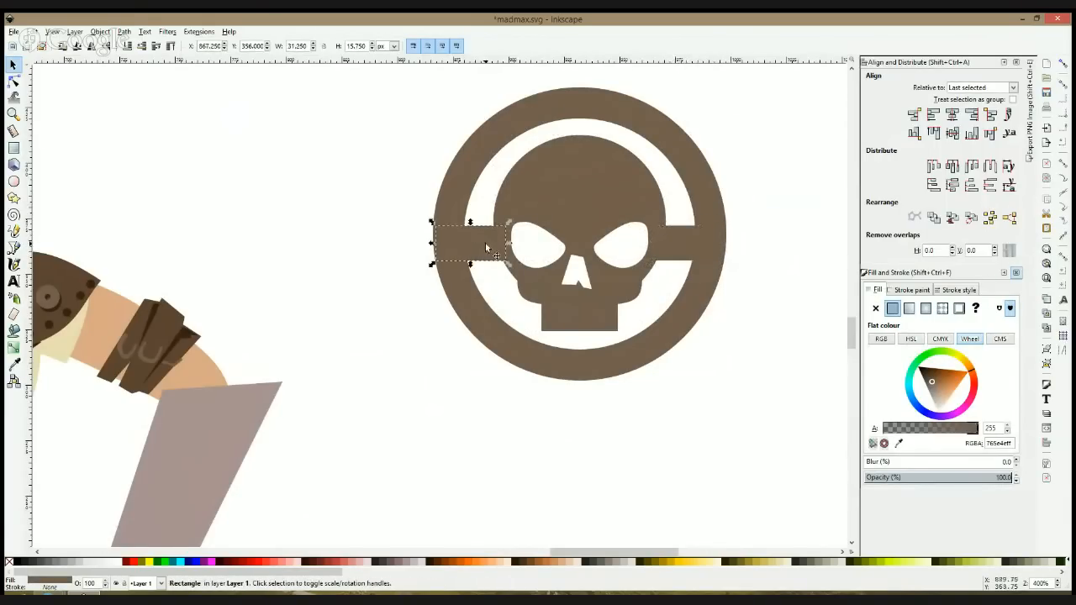
{"action": "left_click_drag", "start_coordinate": [430, 242], "coordinate": [435, 242]}
{"action": "left_click", "coordinate": [378, 260]}
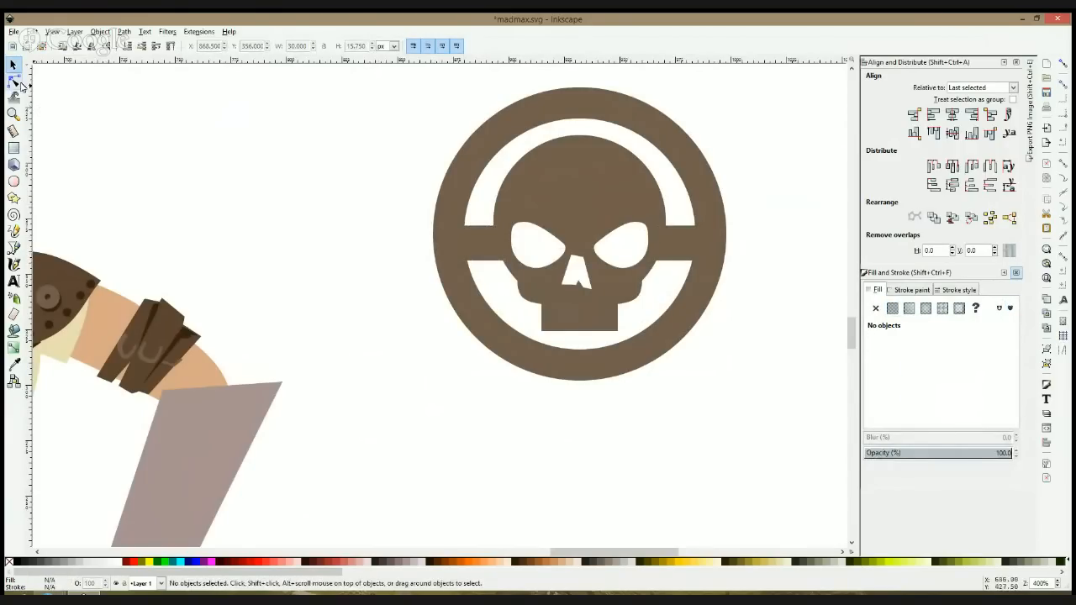
Step: Draw a jagged Bezier shape along the jaw's bottom edge and subtract it from the skull to form teeth
{"action": "left_click", "coordinate": [15, 248]}
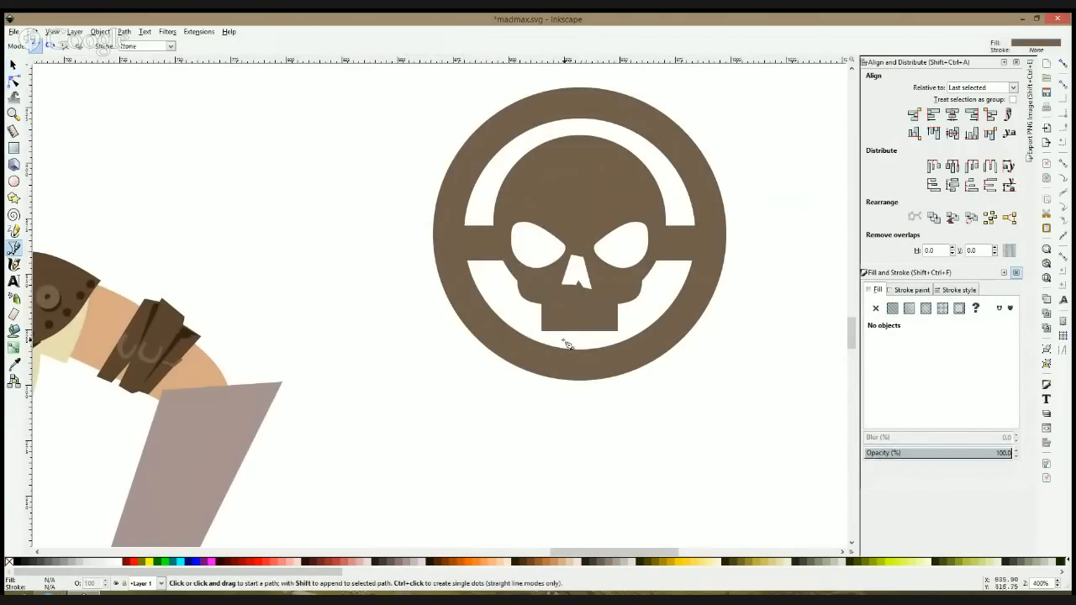
{"action": "left_click", "coordinate": [536, 336]}
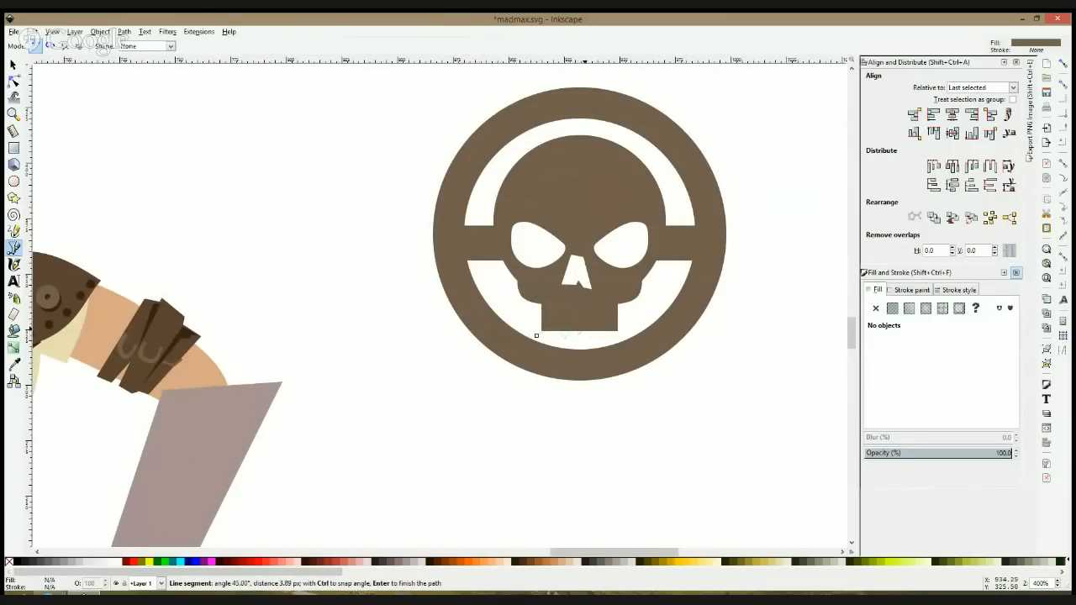
{"action": "left_click", "coordinate": [616, 338]}
{"action": "left_click", "coordinate": [537, 336]}
{"action": "key", "text": "s"}
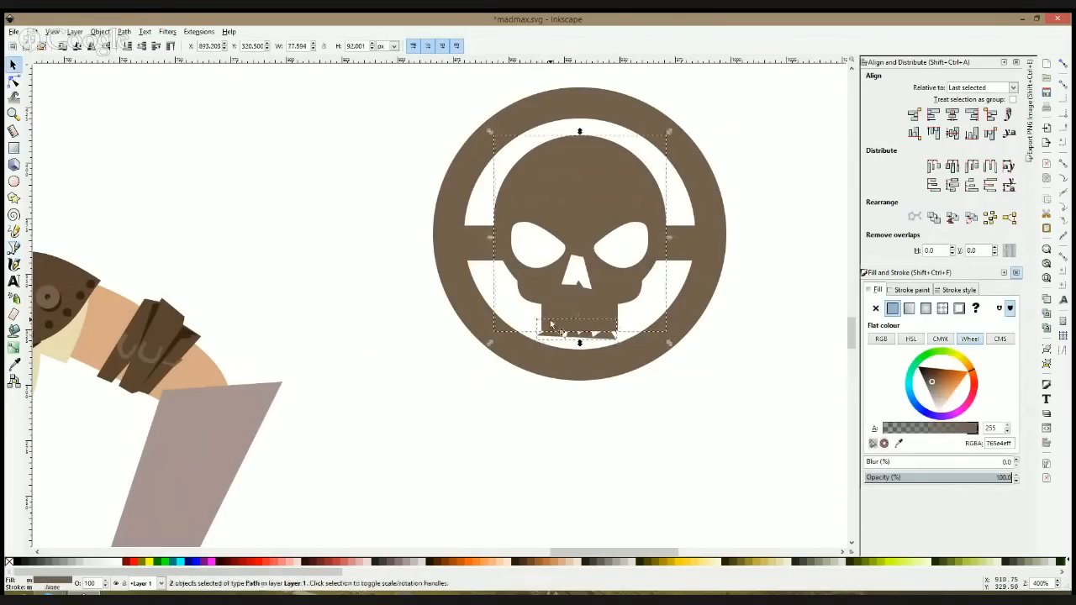
{"action": "left_click", "coordinate": [730, 308]}
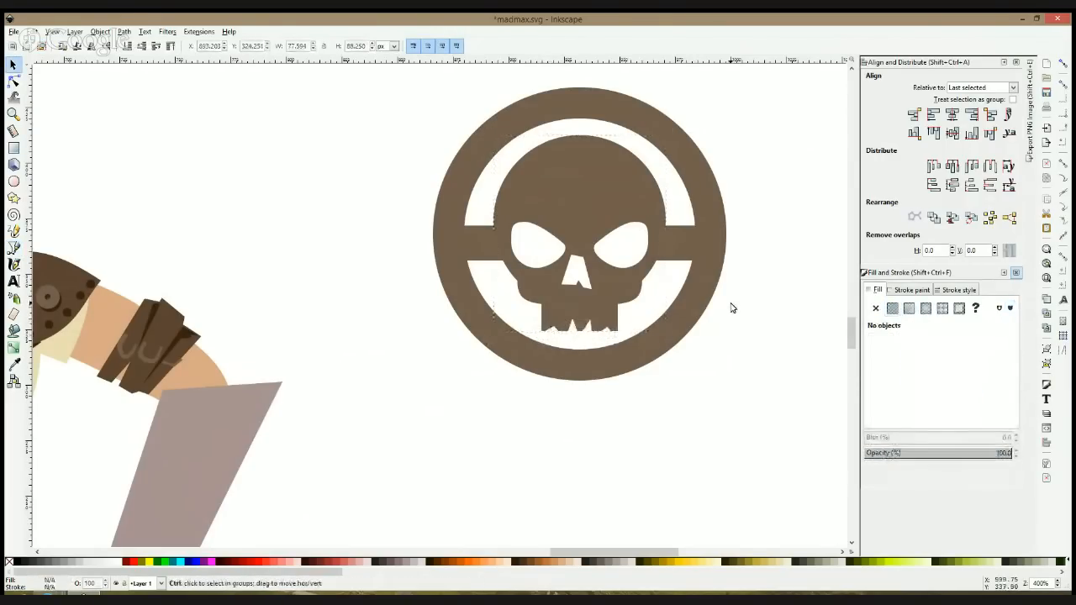
Step: Increase the height of both connecting bars to about 20 px and shorten the right bar to about 27.5 px
{"action": "scroll", "coordinate": [731, 308], "scroll_direction": "down", "scroll_amount": 3}
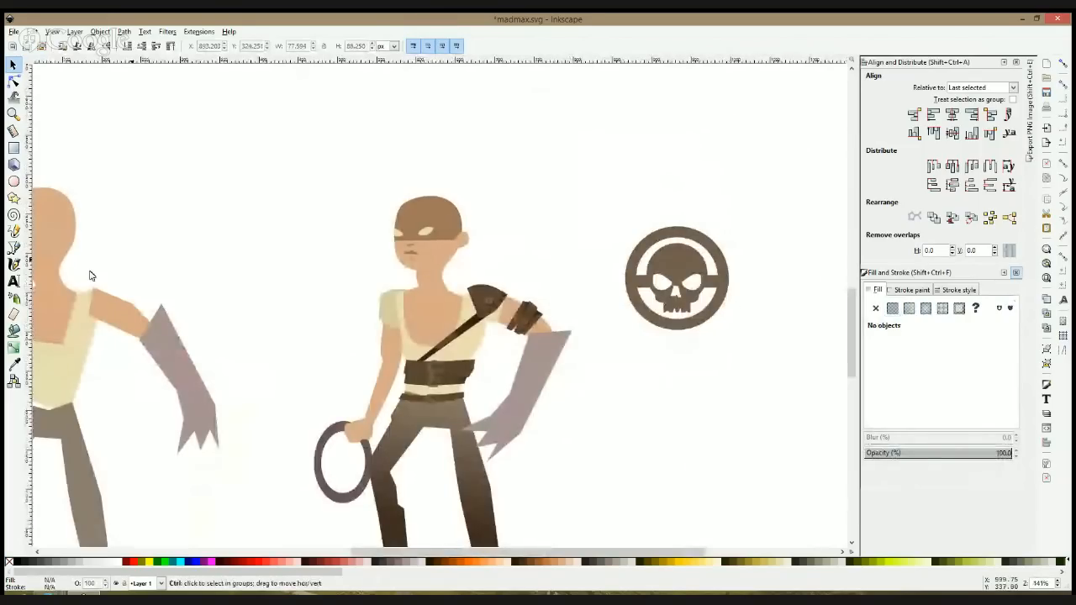
{"action": "left_click", "coordinate": [13, 247]}
{"action": "scroll", "coordinate": [703, 226], "scroll_direction": "up", "scroll_amount": 2}
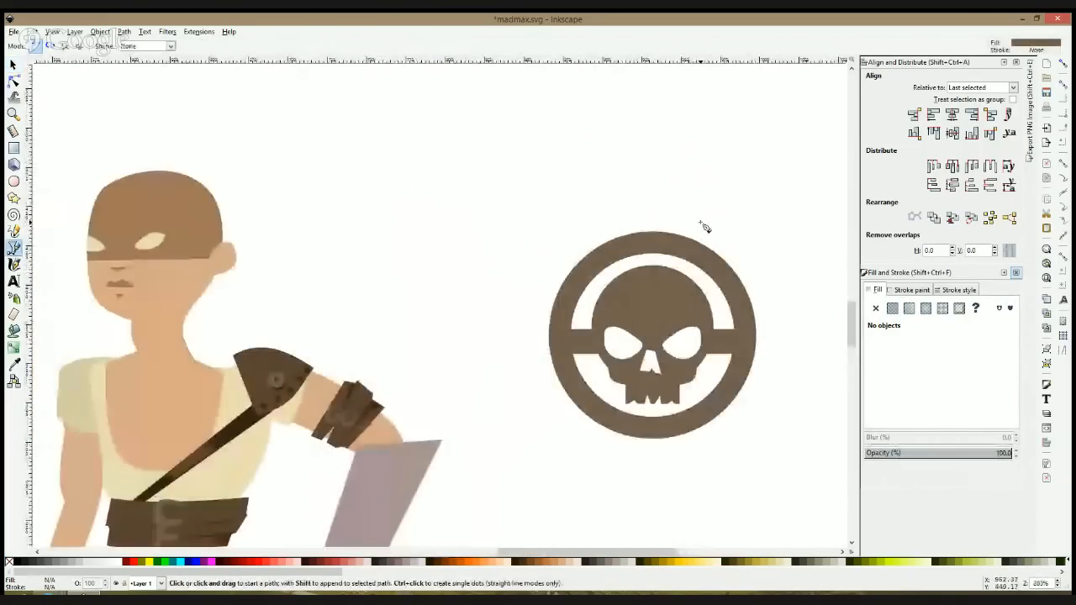
{"action": "left_click_drag", "start_coordinate": [705, 227], "coordinate": [576, 221]}
{"action": "scroll", "coordinate": [520, 248], "scroll_direction": "up", "scroll_amount": 1}
{"action": "key", "text": "space"}
{"action": "left_click", "coordinate": [622, 367]}
{"action": "left_click", "coordinate": [427, 370], "text": "shift"}
{"action": "left_click_drag", "start_coordinate": [518, 351], "coordinate": [520, 348]}
{"action": "left_click", "coordinate": [696, 279]}
{"action": "left_click", "coordinate": [624, 367]}
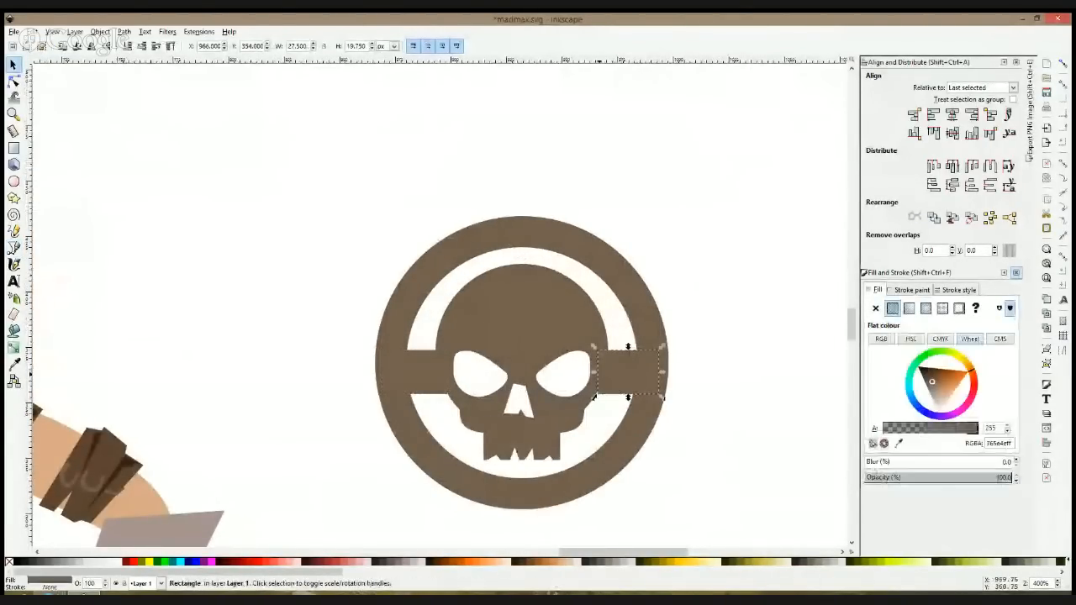
Step: Extend the right connecting bar toward the skull to a width of 29 px
{"action": "left_click_drag", "start_coordinate": [596, 371], "coordinate": [591, 373]}
Step: Draw a jagged Bezier flame shape with three upright tongues rising from the ring's upper-left edge
{"action": "key", "text": "b"}
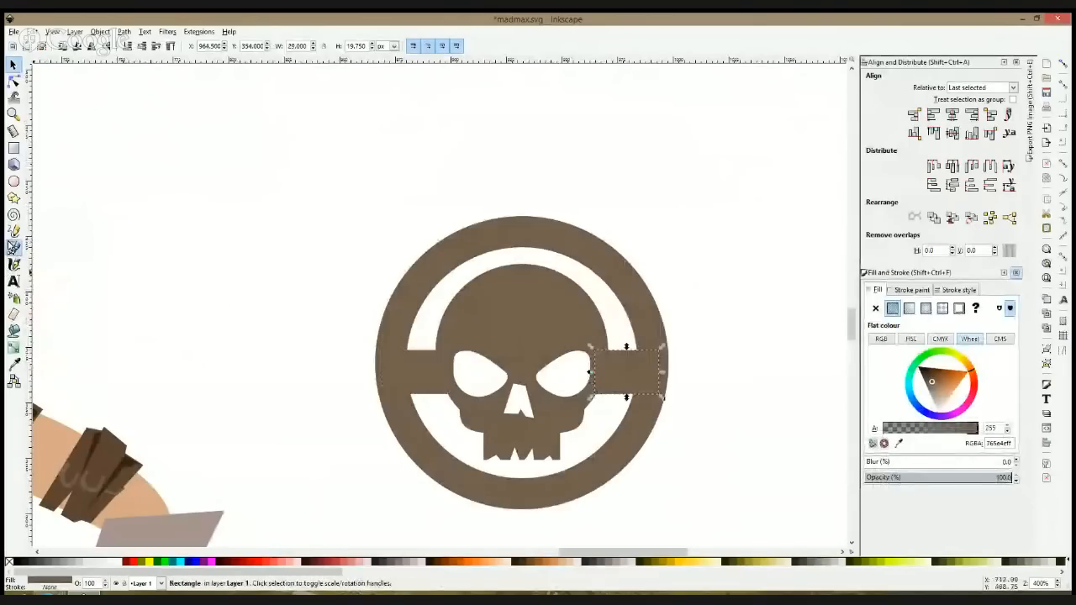
{"action": "left_click", "coordinate": [384, 321]}
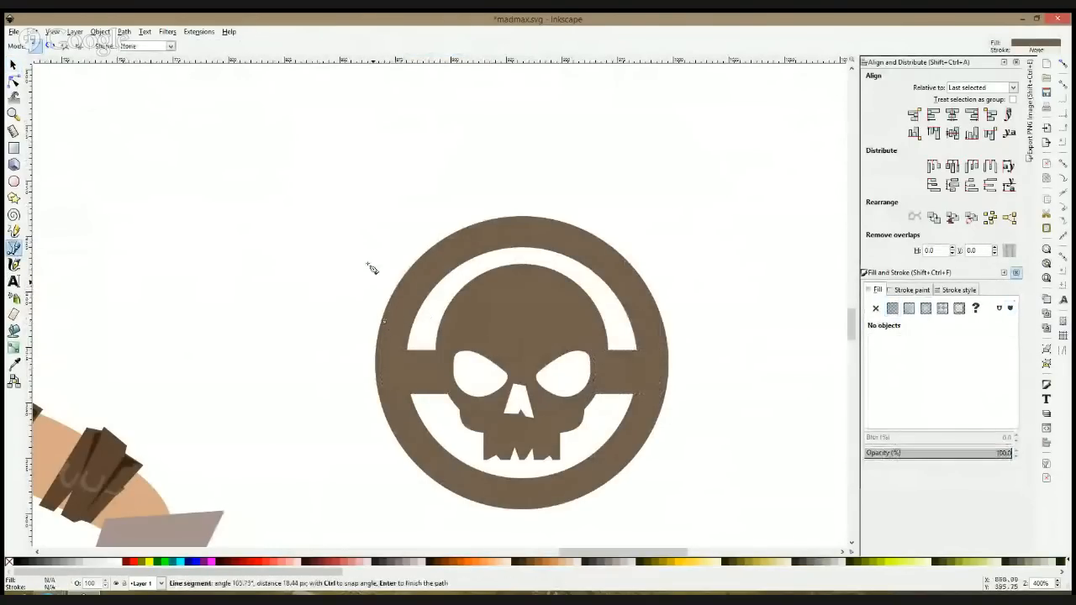
{"action": "left_click", "coordinate": [431, 227]}
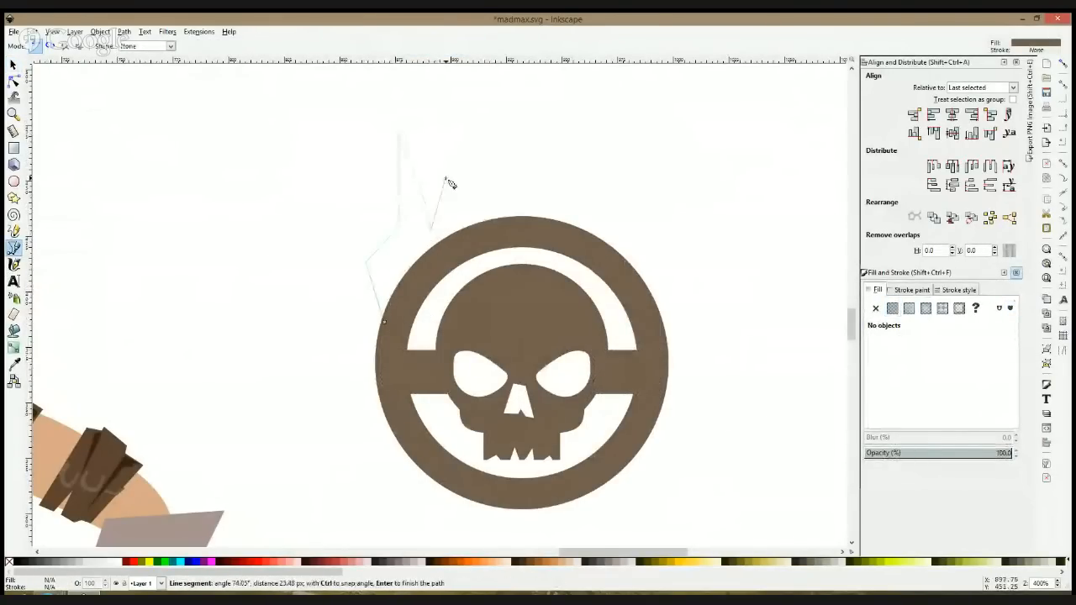
{"action": "left_click", "coordinate": [476, 108]}
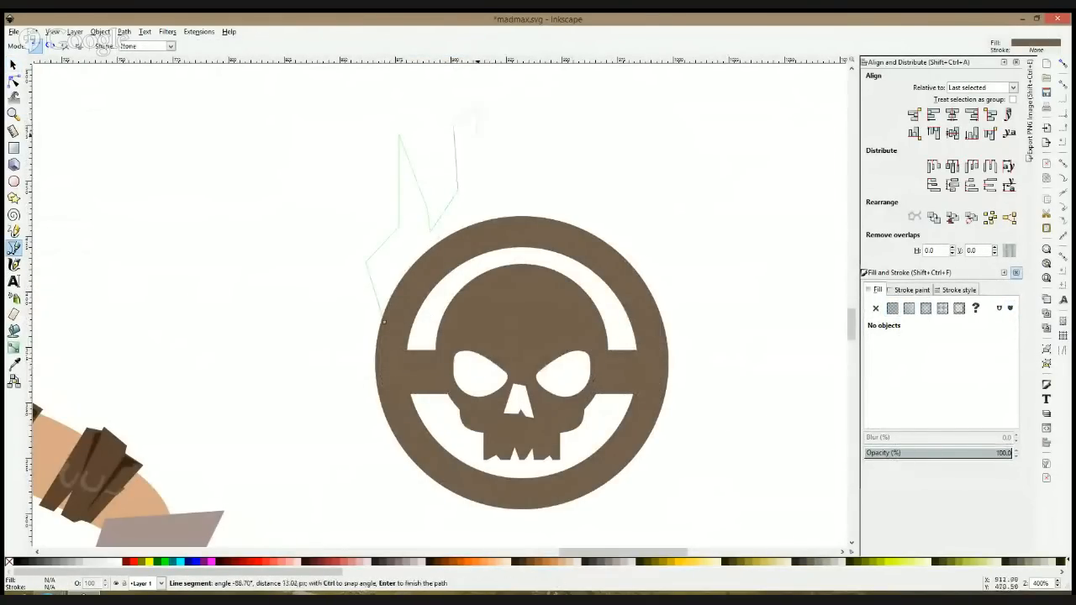
{"action": "left_click", "coordinate": [503, 183]}
{"action": "left_click", "coordinate": [512, 94]}
{"action": "left_click", "coordinate": [530, 158]}
{"action": "key", "text": "Return"}
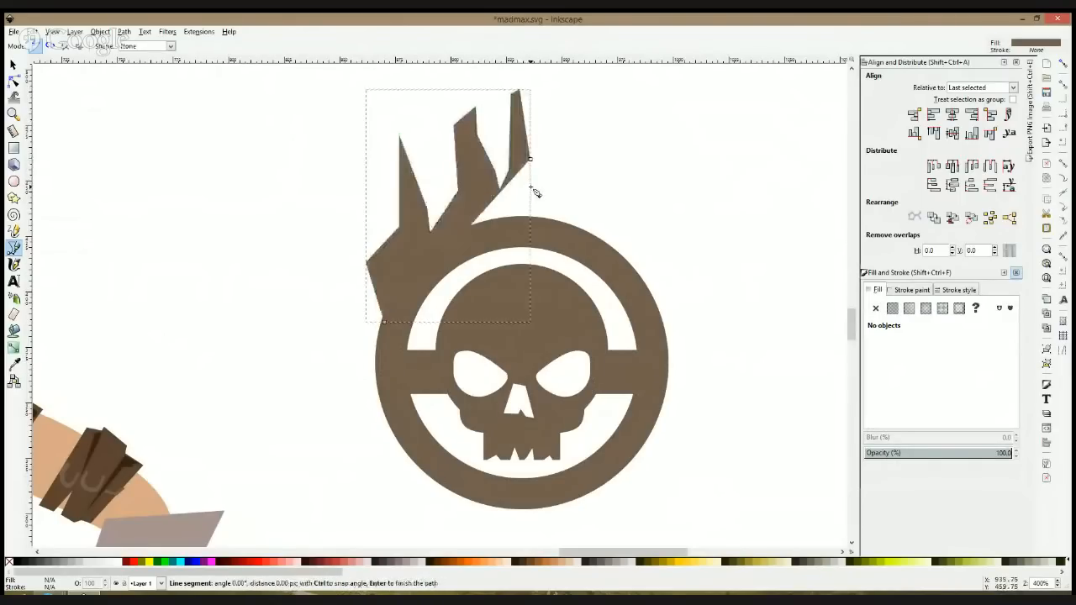
Step: Draw a filler path closing the gap between flame and ring, and unite it with the flame into one shape about 105 px tall
{"action": "left_click", "coordinate": [529, 161]}
{"action": "left_click", "coordinate": [535, 227]}
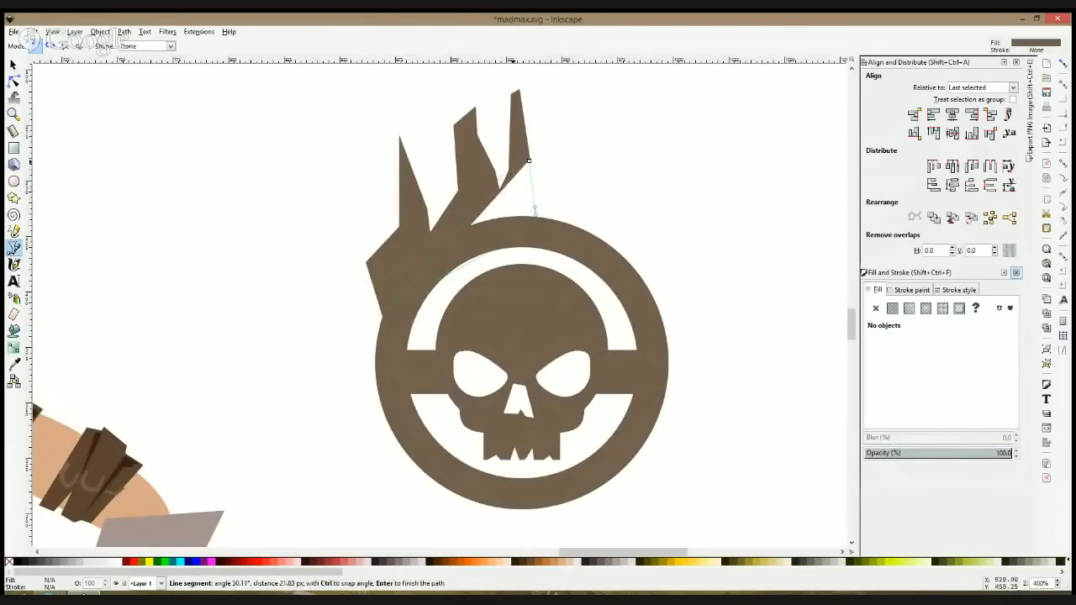
{"action": "left_click", "coordinate": [529, 161]}
{"action": "key", "text": "s"}
{"action": "left_click", "coordinate": [525, 157], "text": "shift"}
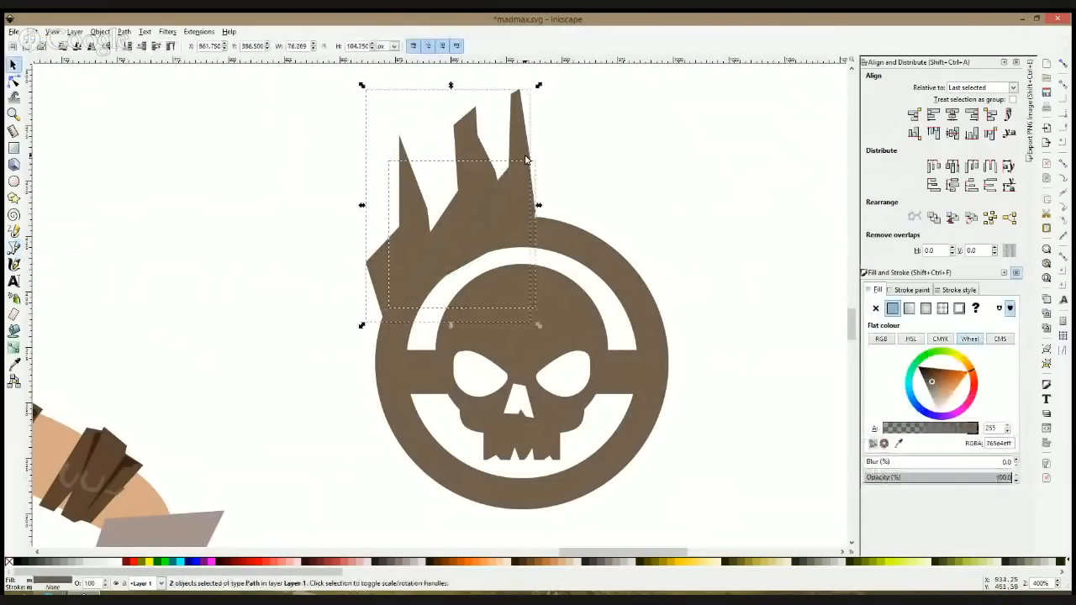
{"action": "left_click", "coordinate": [527, 159]}
Step: Curve the left flame tongue's edges, move its tip outward and down, and pull the flame's outermost node slightly inward
{"action": "left_click", "coordinate": [13, 79]}
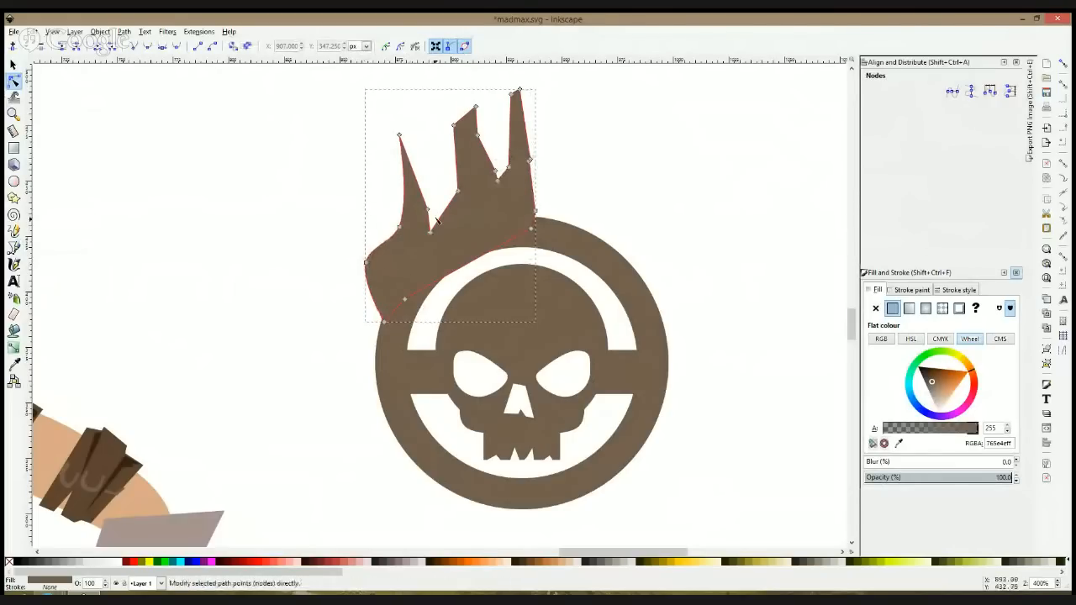
{"action": "left_click_drag", "start_coordinate": [406, 141], "coordinate": [397, 150]}
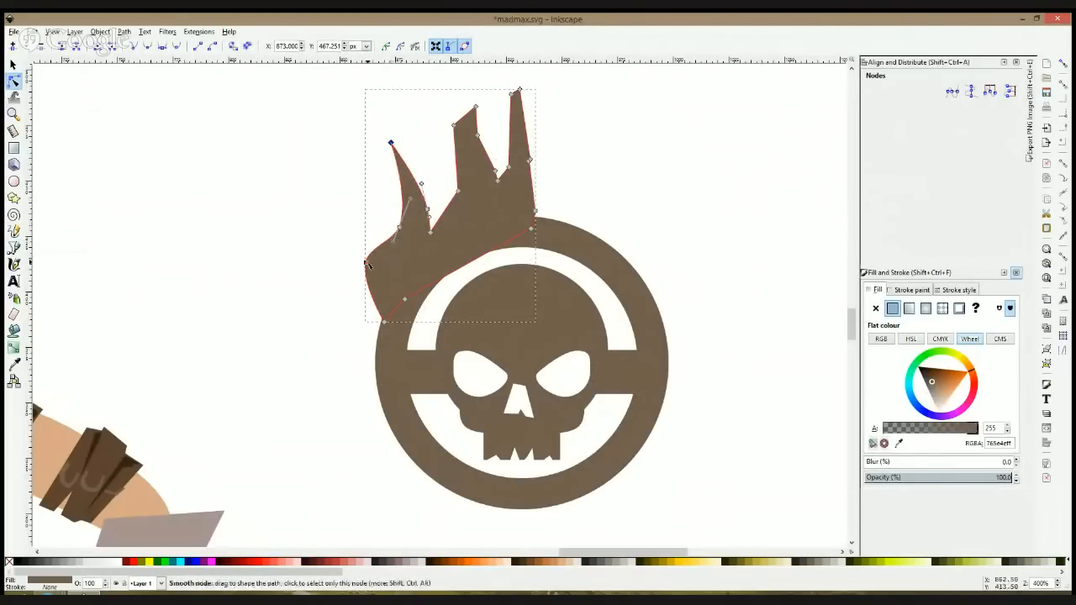
{"action": "left_click_drag", "start_coordinate": [366, 262], "coordinate": [374, 264]}
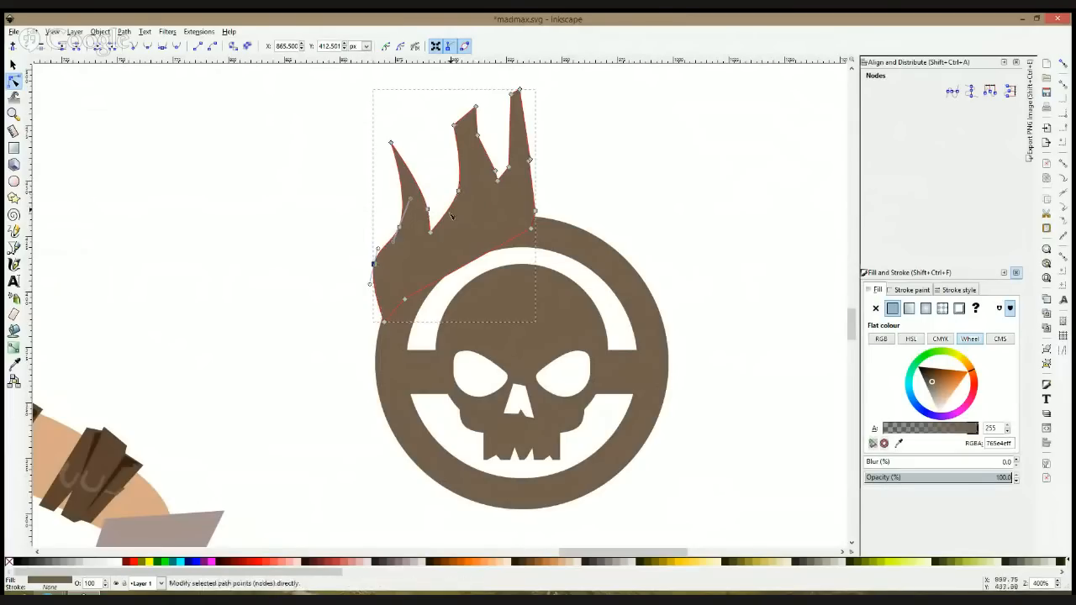
Step: Bend the middle flame tongue into smooth curves by adjusting the nodes and segments along both its edges
{"action": "left_click", "coordinate": [454, 126], "text": "ctrl"}
{"action": "left_click", "coordinate": [479, 145]}
{"action": "left_click", "coordinate": [478, 136], "text": "ctrl"}
{"action": "left_click_drag", "start_coordinate": [477, 136], "coordinate": [472, 141]}
{"action": "left_click", "coordinate": [601, 163]}
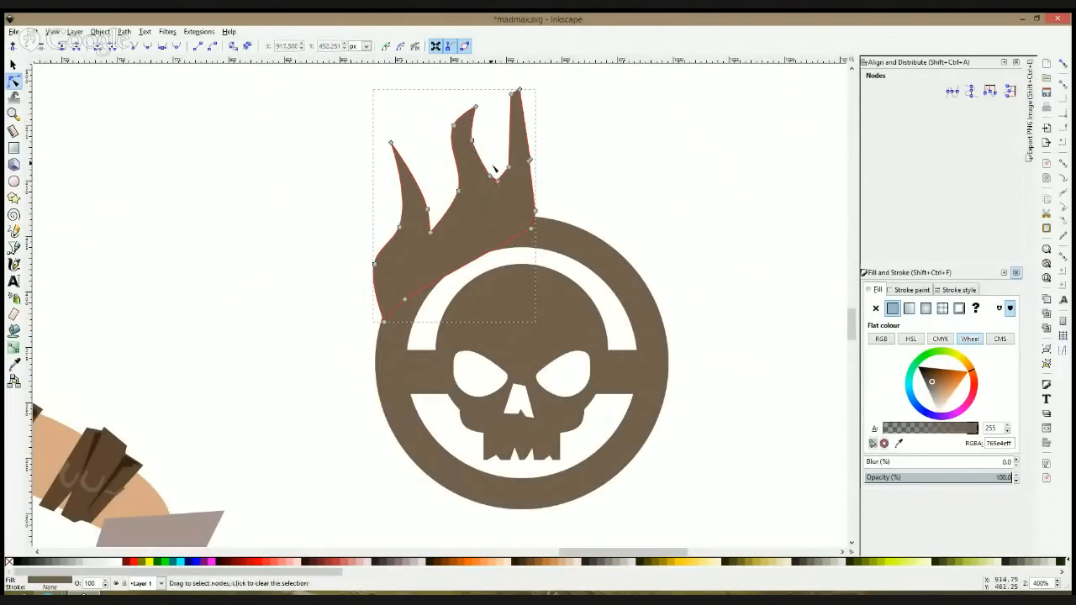
Step: Bow the inner edge of the flame's right tongue outward and round off the valley between it and the middle tongue
{"action": "left_click_drag", "start_coordinate": [503, 194], "coordinate": [504, 195]}
{"action": "left_click", "coordinate": [504, 198]}
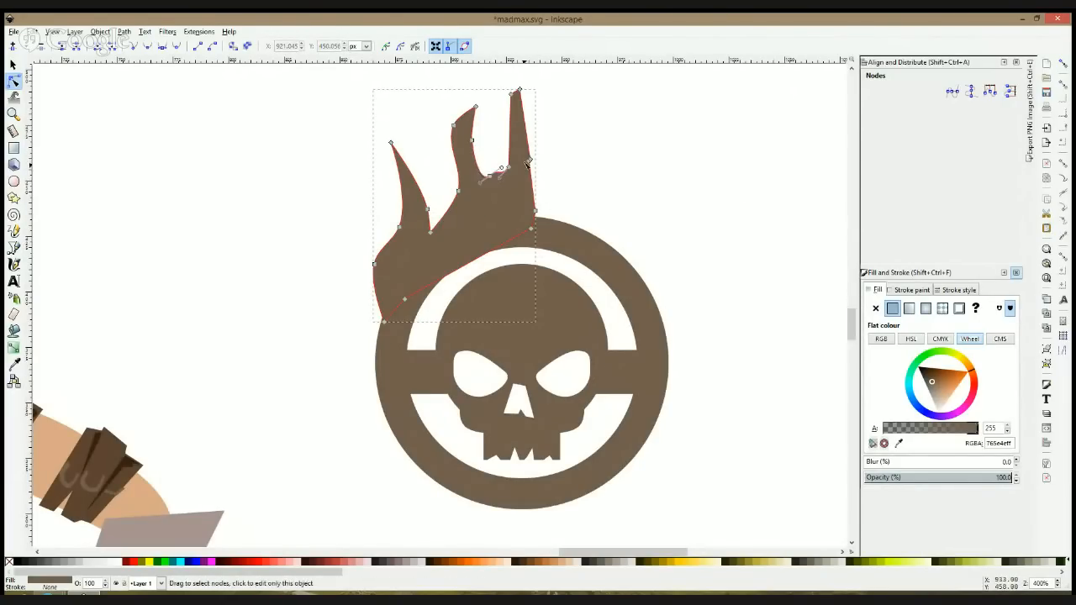
{"action": "left_click_drag", "start_coordinate": [510, 132], "coordinate": [504, 129]}
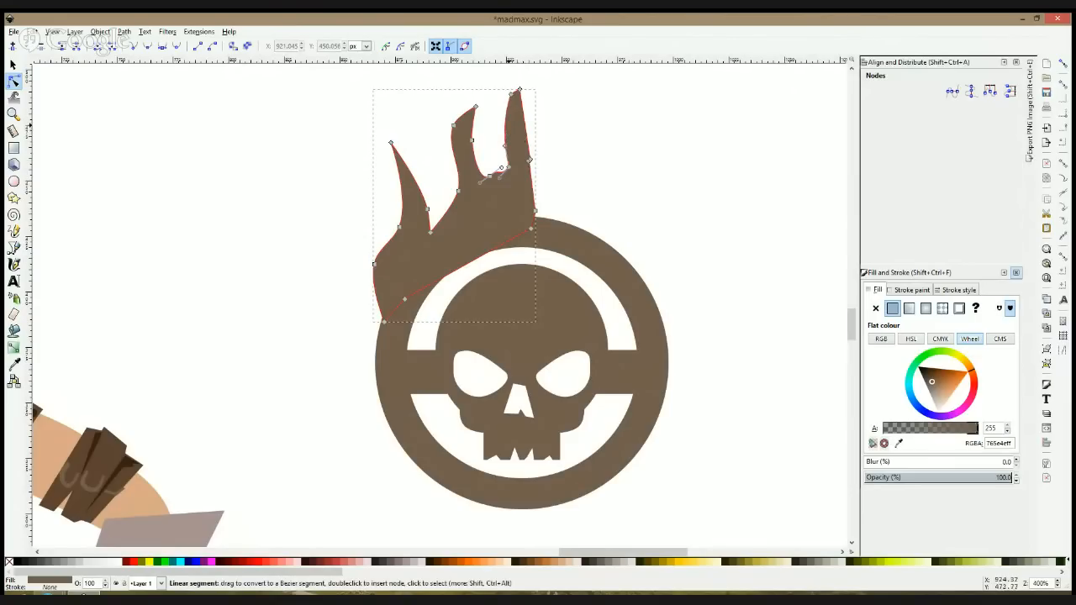
{"action": "left_click", "coordinate": [512, 95], "text": "ctrl"}
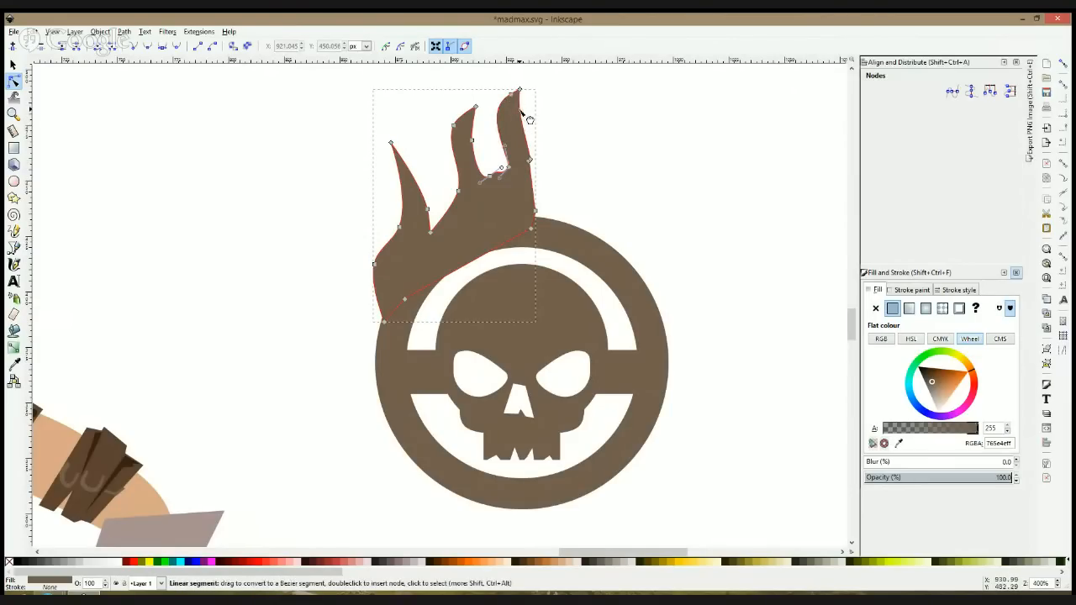
{"action": "key", "text": "s"}
{"action": "left_click", "coordinate": [14, 80]}
{"action": "left_click", "coordinate": [493, 179]}
{"action": "left_click_drag", "start_coordinate": [550, 149], "coordinate": [514, 183]}
{"action": "key", "text": "s"}
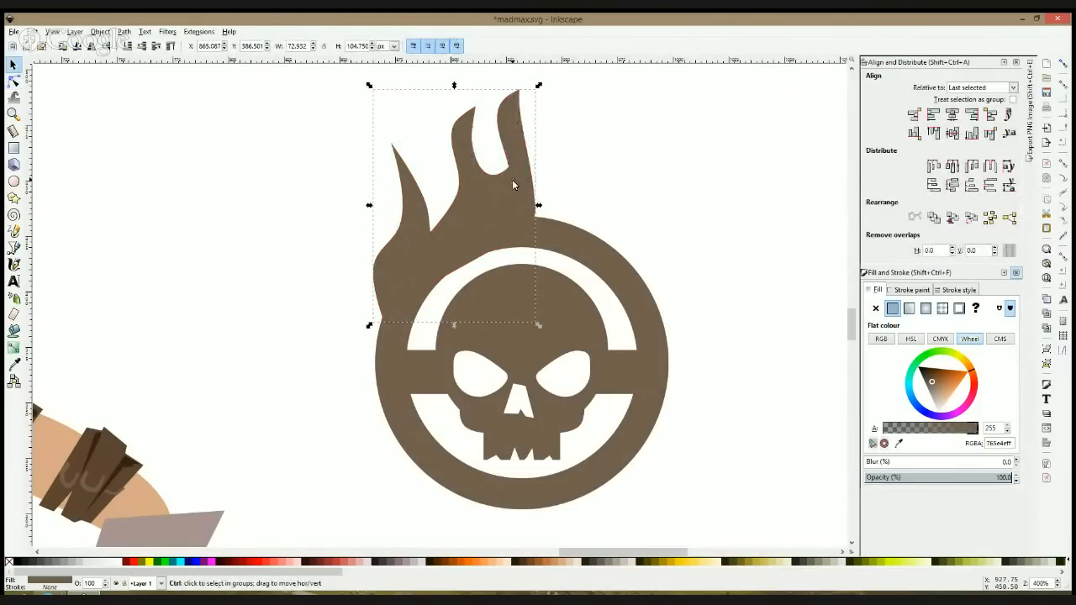
Step: Shrink the flame slightly and place a horizontally mirrored duplicate over the ring's right half
{"action": "left_click_drag", "start_coordinate": [369, 86], "coordinate": [377, 96]}
{"action": "key", "text": "ctrl+d"}
{"action": "key", "text": "h"}
{"action": "left_click_drag", "start_coordinate": [428, 211], "coordinate": [564, 214]}
Step: Unite both flame halves into one path and reshape the central tongue into a single curved tip
{"action": "left_click", "coordinate": [14, 80]}
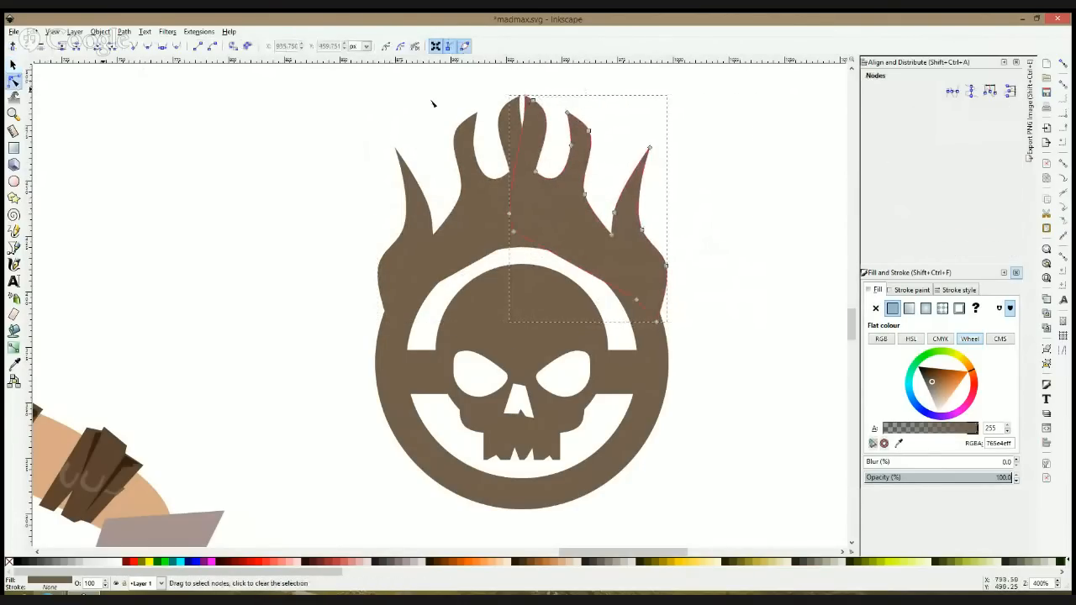
{"action": "left_click_drag", "start_coordinate": [528, 95], "coordinate": [520, 99]}
{"action": "left_click", "coordinate": [499, 132], "text": "shift"}
{"action": "key", "text": "ctrl+plus"}
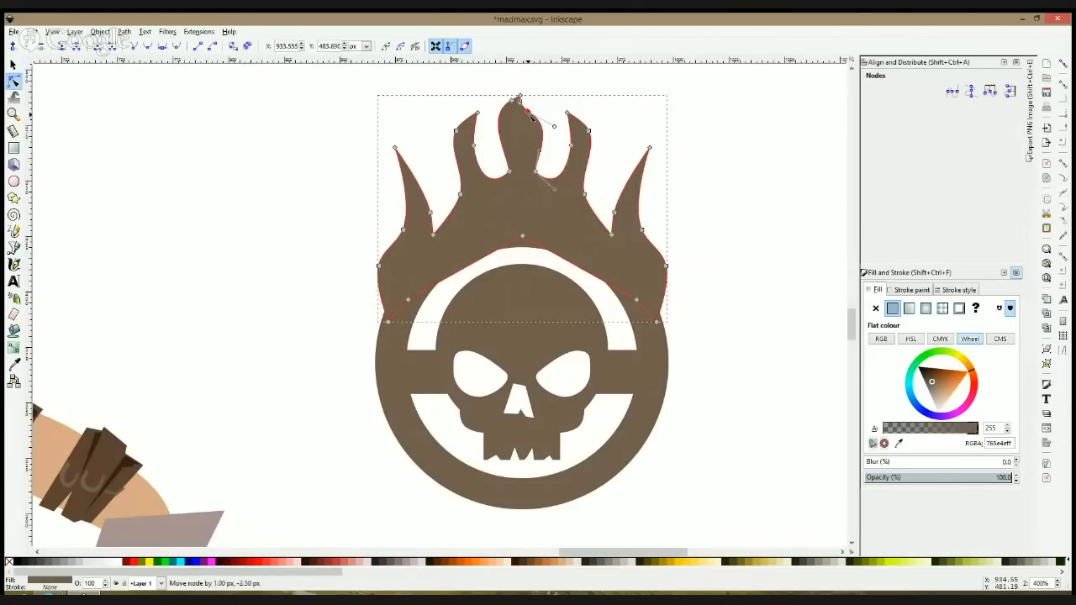
{"action": "left_click", "coordinate": [683, 143]}
Step: Group the flame, ring, skull and connecting bars into one emblem
{"action": "scroll", "coordinate": [692, 148], "scroll_direction": "down", "scroll_amount": 3, "text": "ctrl"}
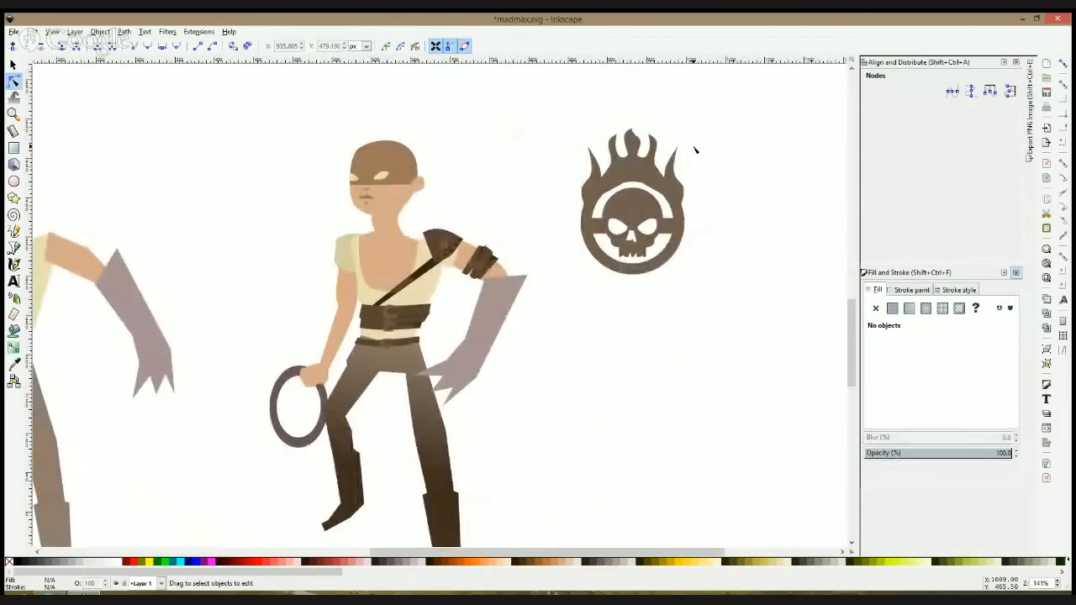
{"action": "left_click", "coordinate": [632, 153]}
{"action": "scroll", "coordinate": [633, 153], "scroll_direction": "up", "scroll_amount": 3, "text": "ctrl"}
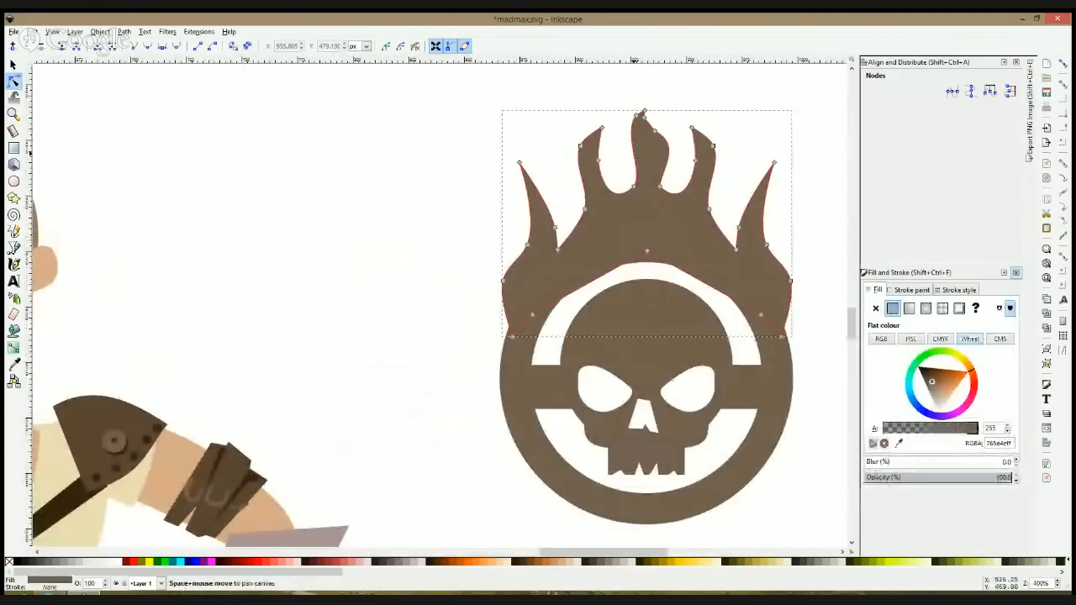
{"action": "key", "text": "s"}
{"action": "scroll", "coordinate": [632, 160], "scroll_direction": "down", "scroll_amount": 2, "text": "ctrl"}
{"action": "left_click_drag", "start_coordinate": [518, 109], "coordinate": [758, 379]}
{"action": "key", "text": "ctrl+g"}
Step: Scale the emblem down and place it on the detailed character's trousers, centred below the lower belt
{"action": "mouse_move", "coordinate": [717, 128]}
{"action": "left_mouse_down"}
{"action": "mouse_move", "coordinate": [686, 214]}
{"action": "mouse_move", "coordinate": [328, 383]}
{"action": "left_mouse_up"}
{"action": "scroll", "coordinate": [666, 267], "scroll_direction": "down", "scroll_amount": 3}
{"action": "left_click_drag", "start_coordinate": [345, 286], "coordinate": [295, 362]}
Step: Recolour the emblem dark brown (442d1eff) by sampling the character's wide leather belt
{"action": "left_click", "coordinate": [13, 364]}
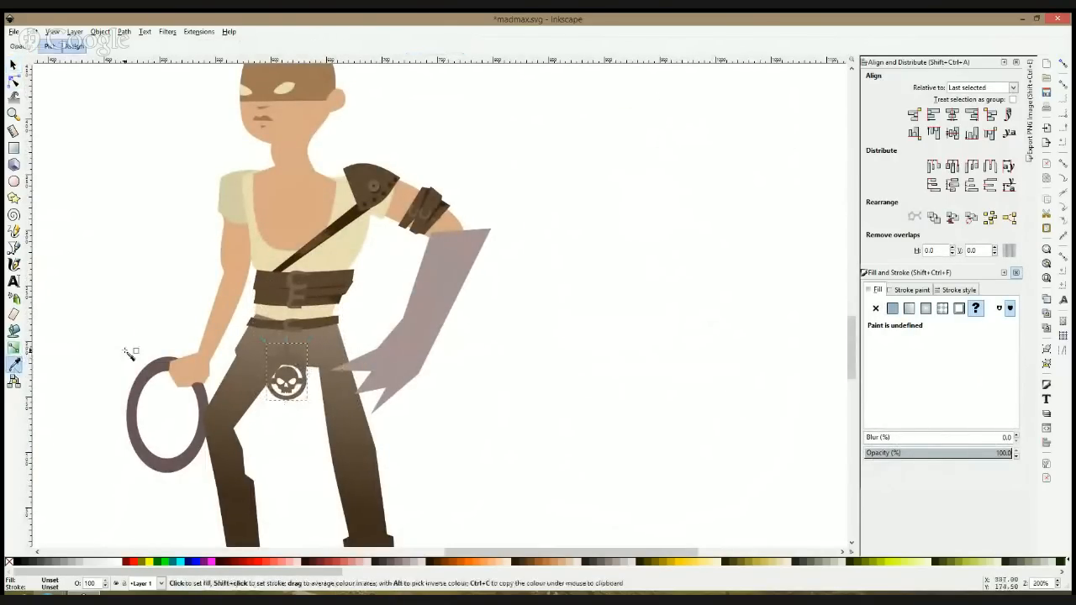
{"action": "left_click", "coordinate": [336, 305]}
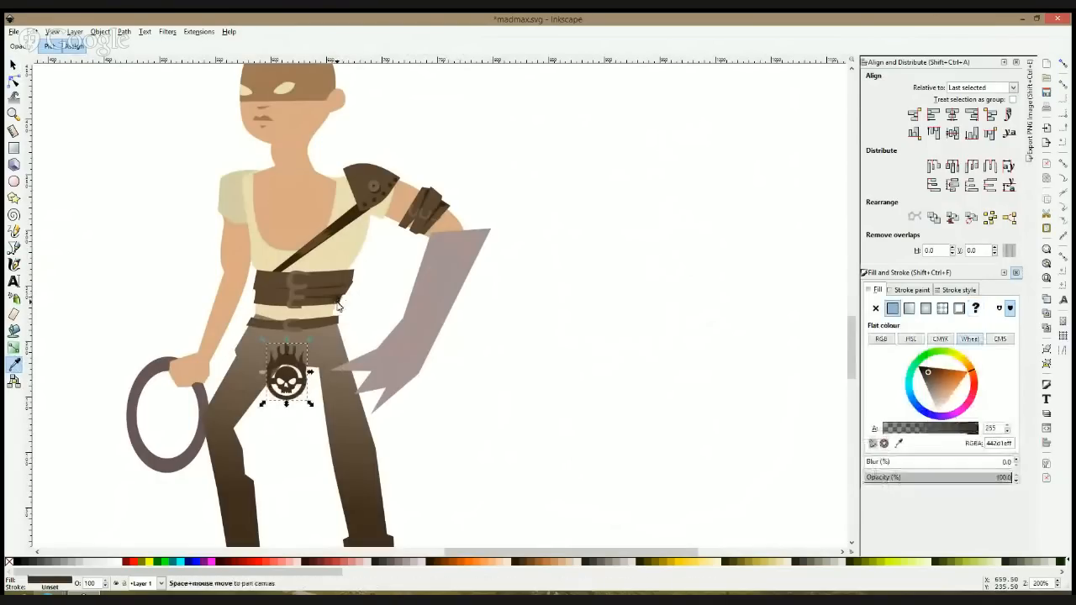
{"action": "key", "text": "s"}
Step: Draw a narrow four-cornered Bezier strap from the lower belt's left end down to the emblem's left side
{"action": "left_click", "coordinate": [13, 248]}
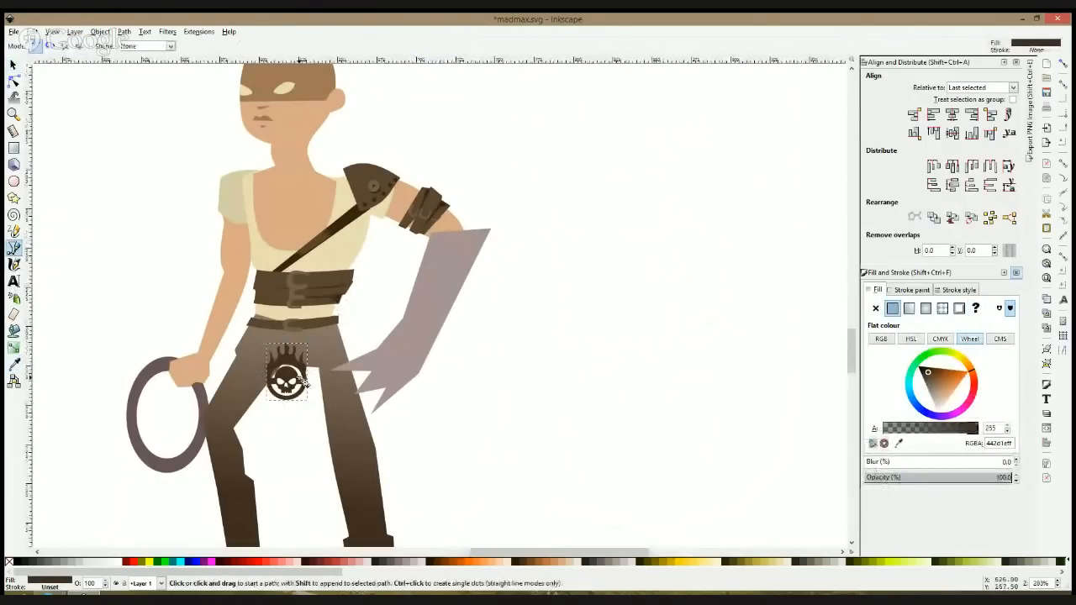
{"action": "scroll", "coordinate": [296, 398], "scroll_direction": "up", "scroll_amount": 1}
{"action": "left_click", "coordinate": [269, 363]}
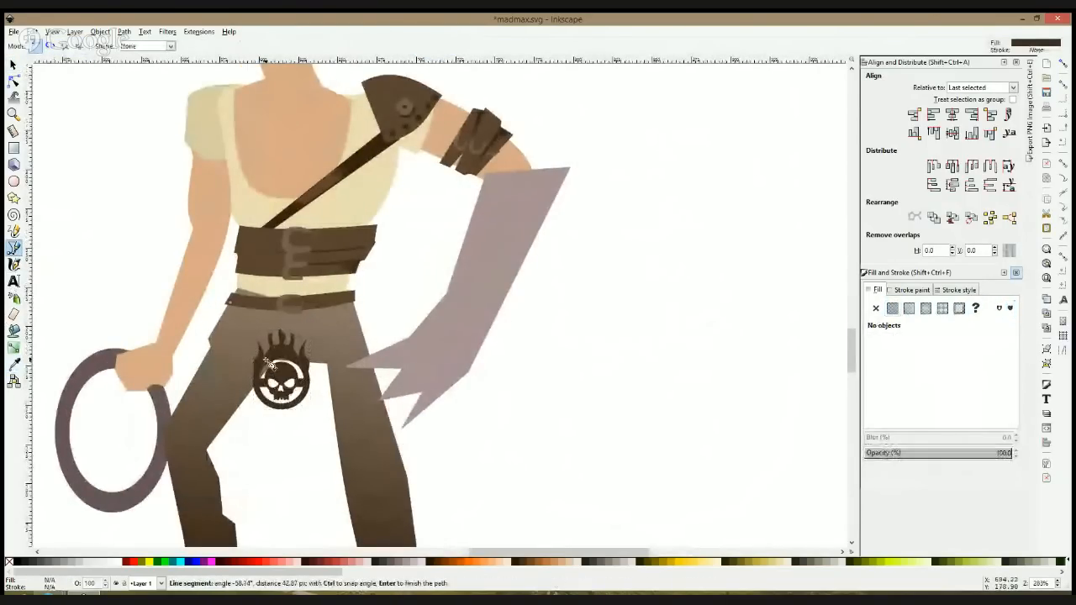
{"action": "left_click", "coordinate": [247, 305]}
{"action": "left_click", "coordinate": [231, 303]}
{"action": "left_click", "coordinate": [265, 354]}
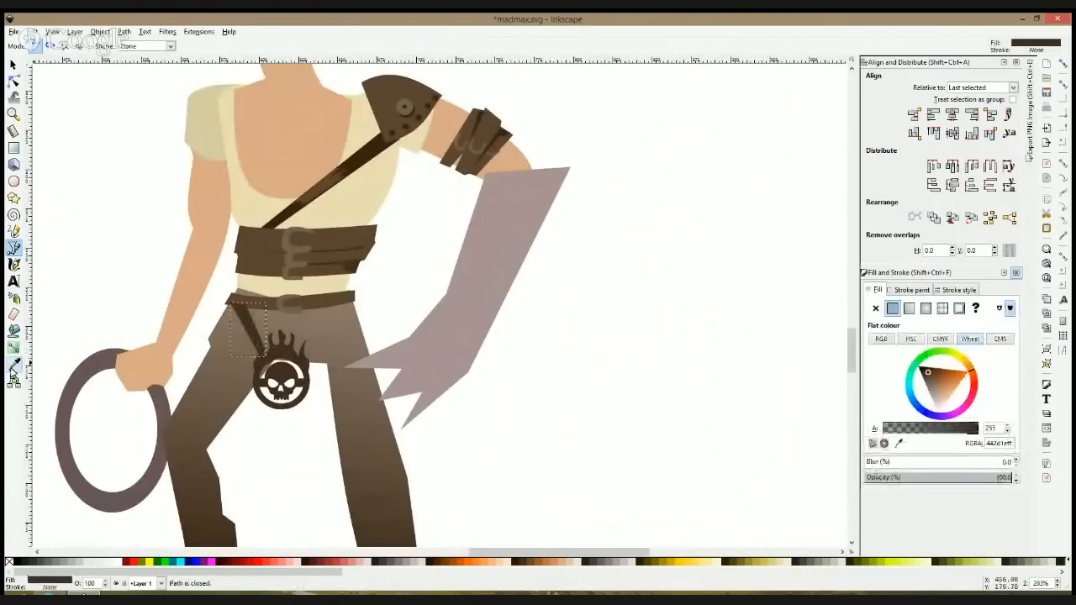
Step: Fill the left strap with a linear gradient along its length, using a brown sampled from the lower belt
{"action": "left_click", "coordinate": [13, 347]}
{"action": "left_click_drag", "start_coordinate": [243, 319], "coordinate": [262, 344]}
{"action": "left_click", "coordinate": [14, 364]}
{"action": "left_click", "coordinate": [264, 306]}
{"action": "key", "text": "space"}
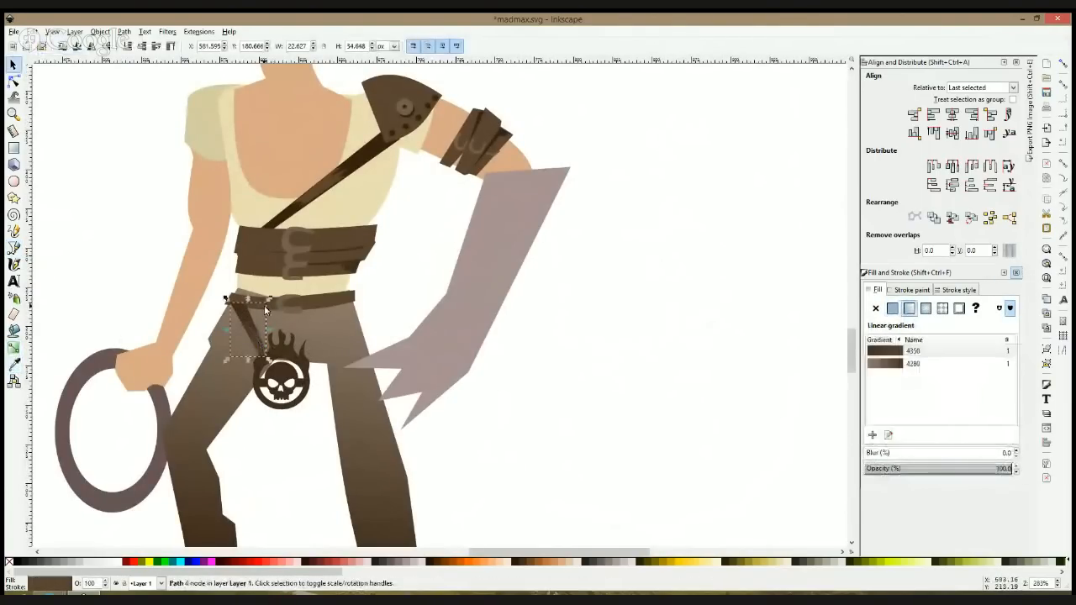
Step: Duplicate the strap, mirror it horizontally and place it between the belt's right end and the emblem
{"action": "key", "text": "ctrl"}
{"action": "key", "text": "ctrl+d"}
{"action": "left_click_drag", "start_coordinate": [267, 307], "coordinate": [333, 320]}
Step: Resize the emblem to about 32.8 by 45.6 px and centre it between the two straps
{"action": "left_click", "coordinate": [303, 360]}
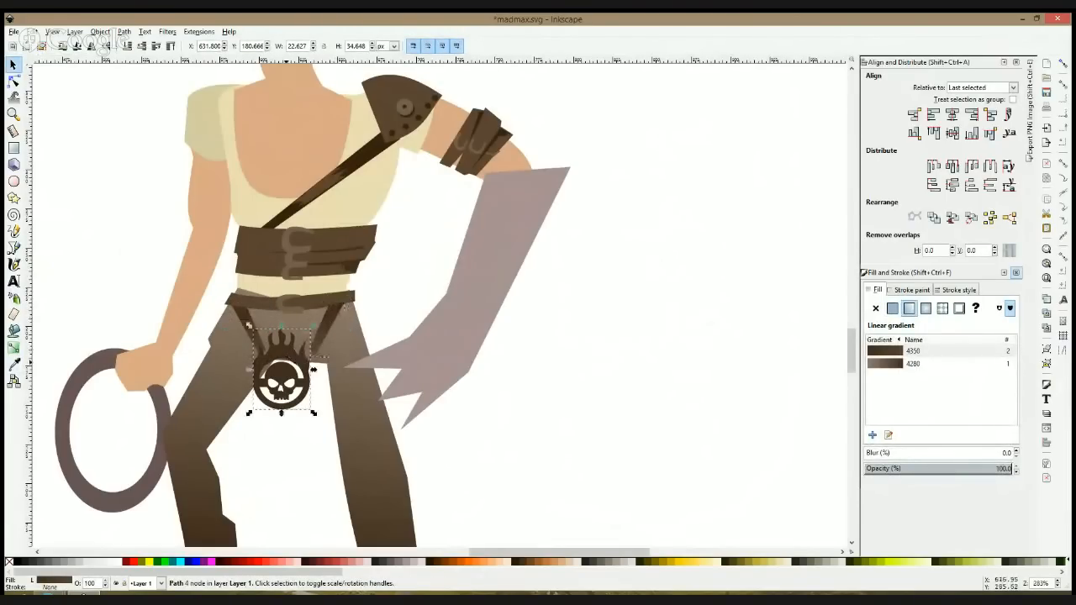
{"action": "left_click_drag", "start_coordinate": [285, 413], "coordinate": [305, 375]}
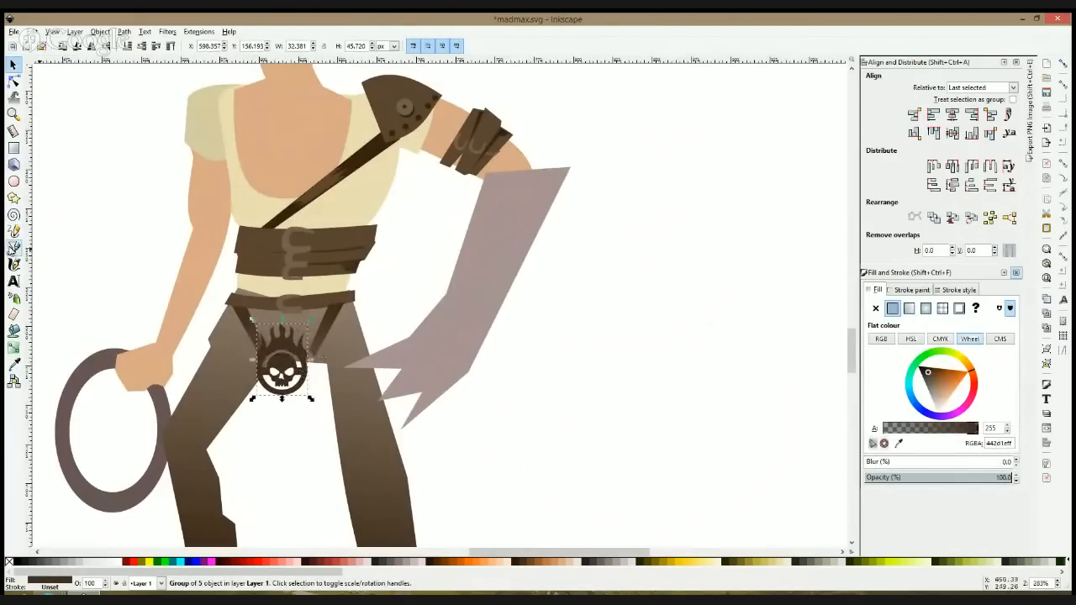
{"action": "left_click", "coordinate": [303, 358]}
{"action": "left_click_drag", "start_coordinate": [312, 399], "coordinate": [319, 396]}
{"action": "left_click_drag", "start_coordinate": [296, 352], "coordinate": [299, 354]}
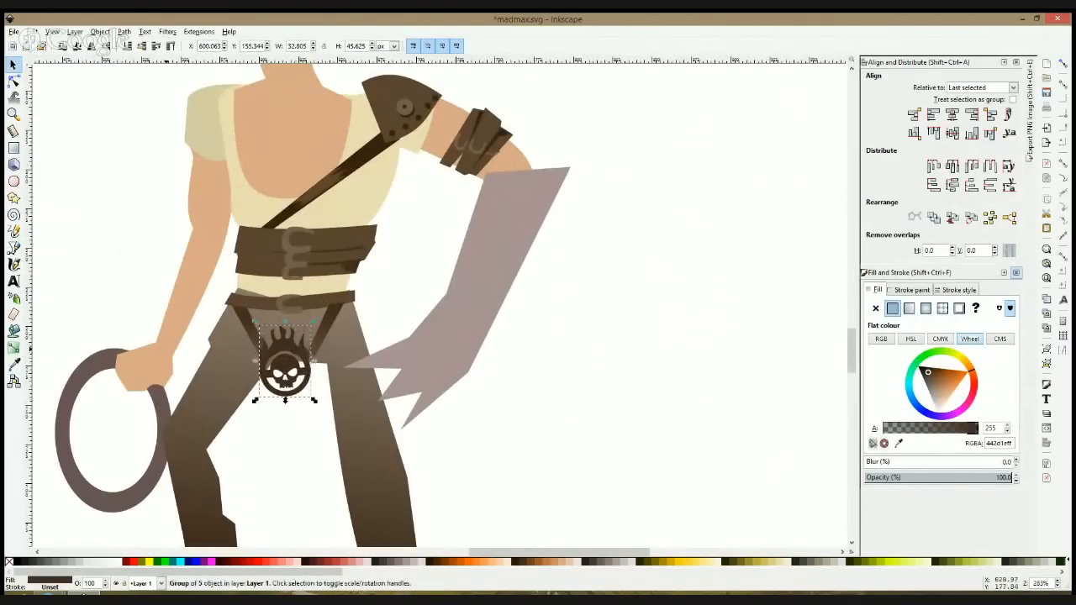
Step: Move the right strap's lower-end nodes inward and down to meet the emblem's ring
{"action": "left_click", "coordinate": [14, 81]}
{"action": "left_click", "coordinate": [331, 318]}
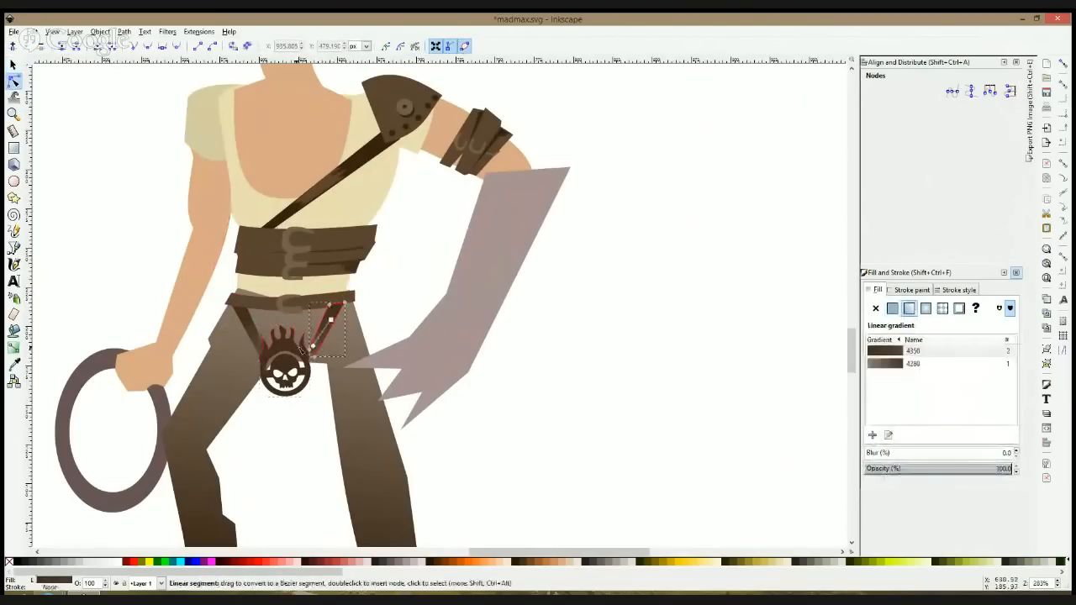
{"action": "left_click_drag", "start_coordinate": [319, 366], "coordinate": [311, 365]}
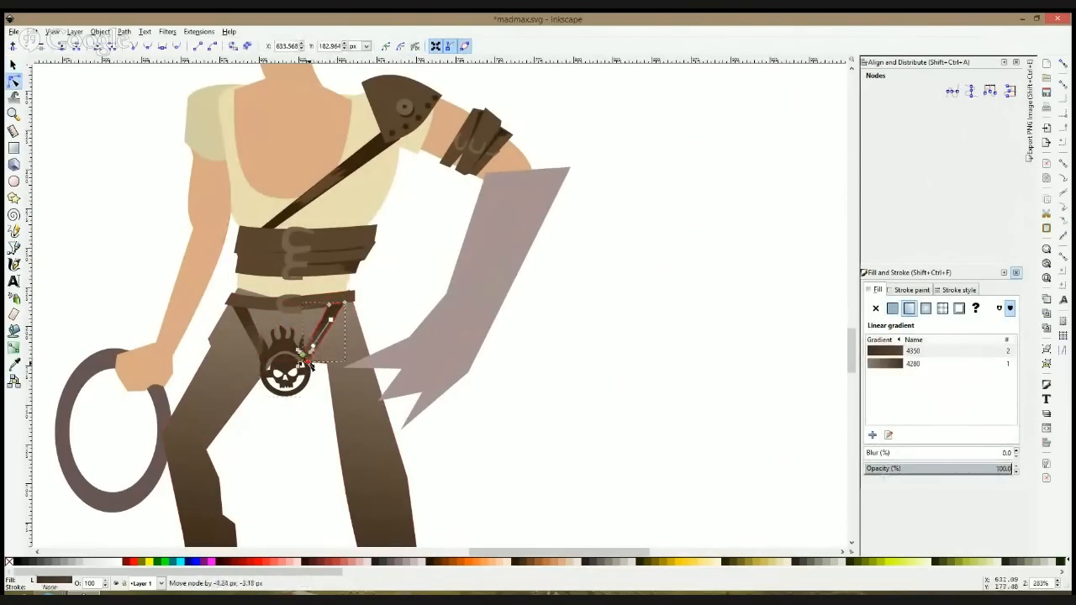
{"action": "left_click_drag", "start_coordinate": [386, 318], "coordinate": [411, 317]}
{"action": "left_click", "coordinate": [411, 317]}
{"action": "key", "text": "s"}
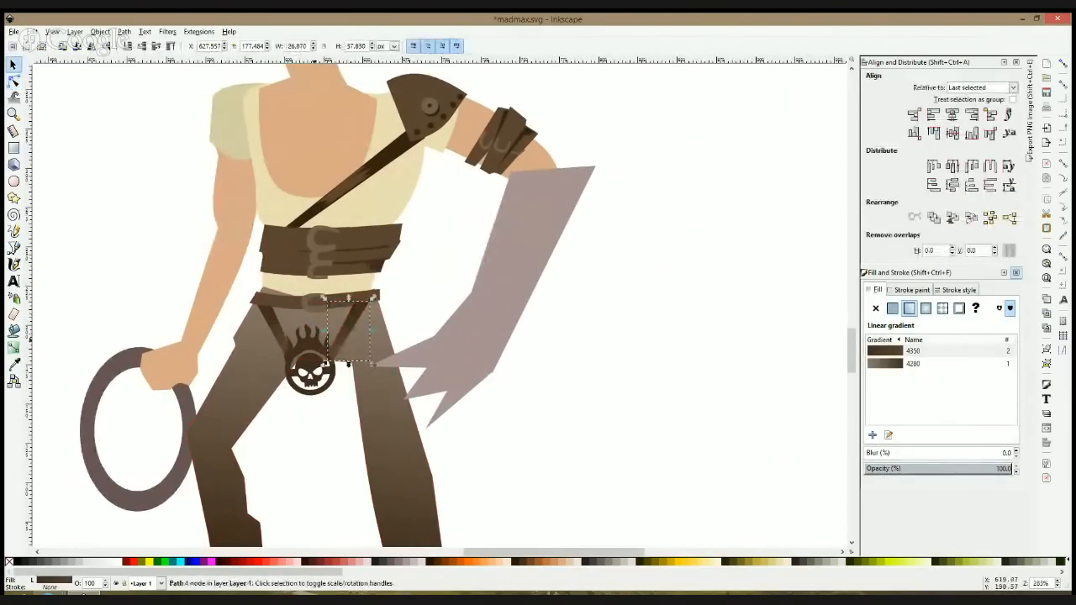
{"action": "left_click", "coordinate": [334, 335]}
{"action": "left_click", "coordinate": [406, 317]}
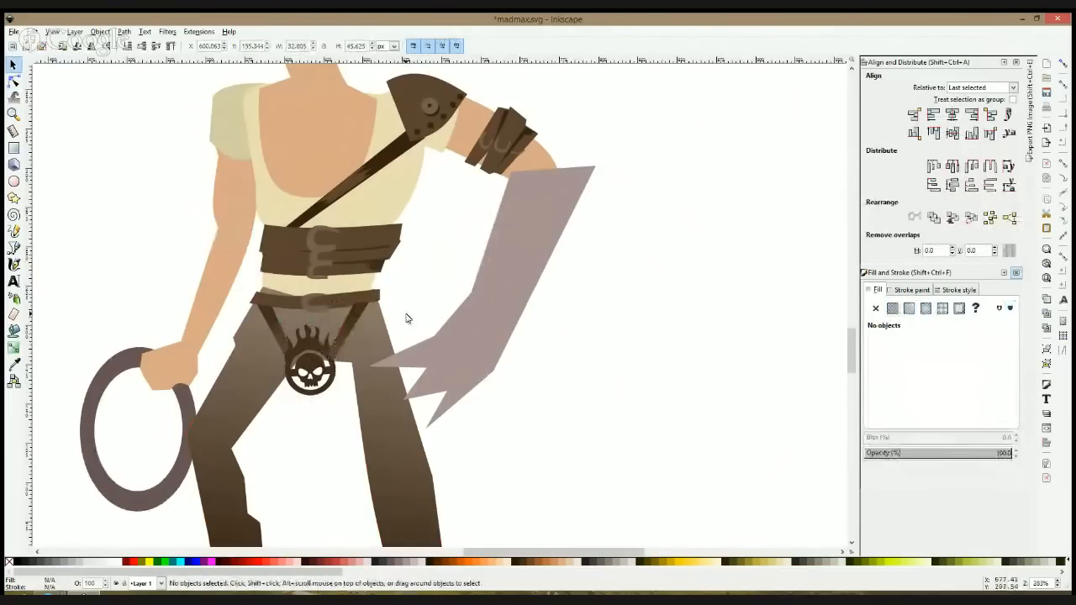
{"action": "left_click", "coordinate": [355, 332]}
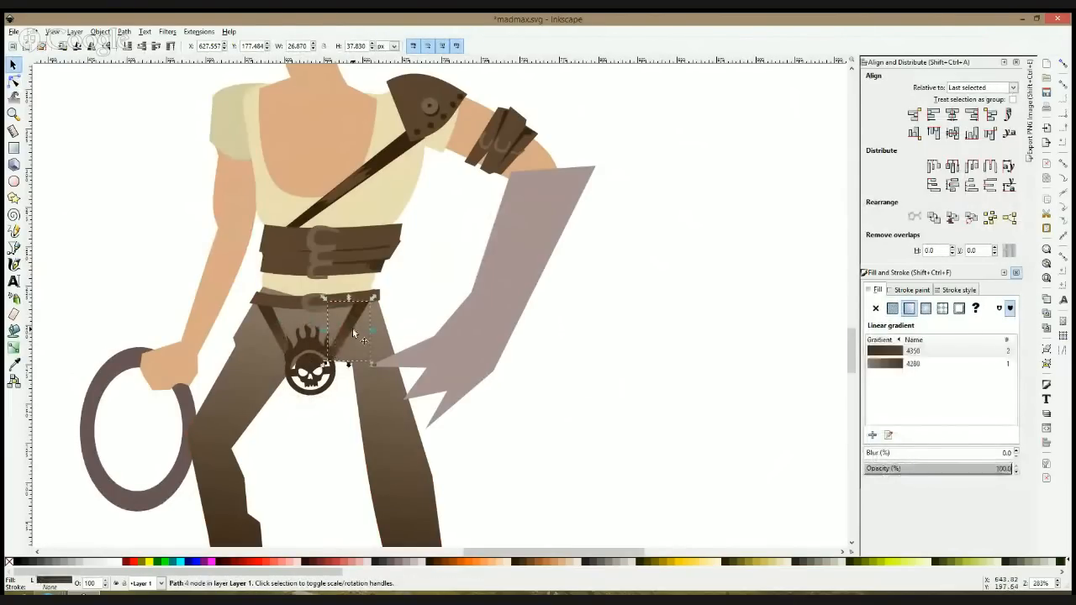
{"action": "left_click", "coordinate": [386, 303]}
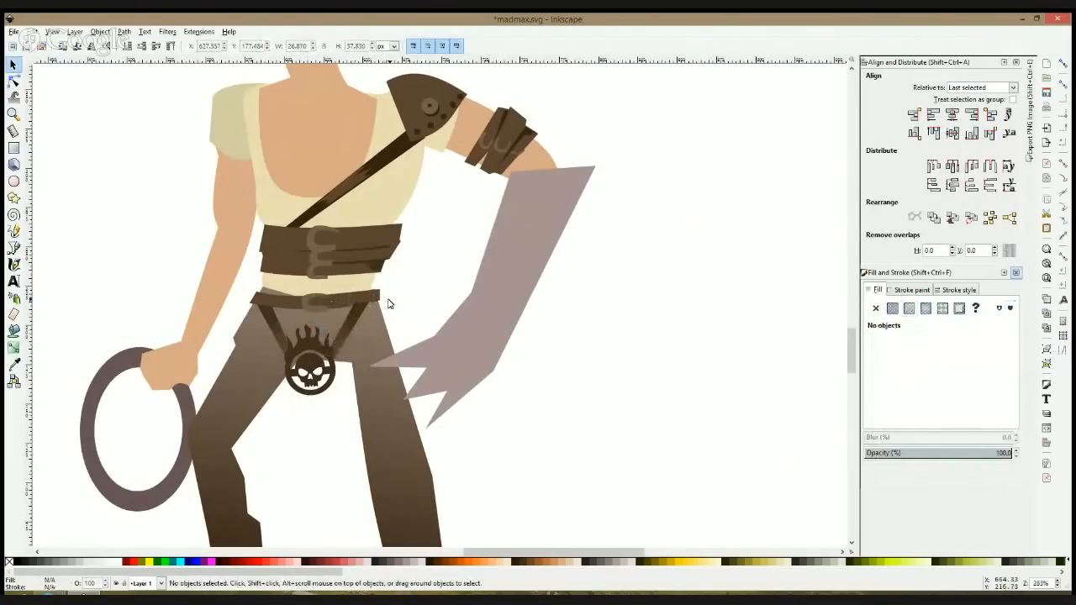
Step: Move the right strap's upper-end nodes outward to the belt's end and bend its long edges into a slight curve
{"action": "left_click", "coordinate": [354, 325]}
{"action": "left_click", "coordinate": [14, 81]}
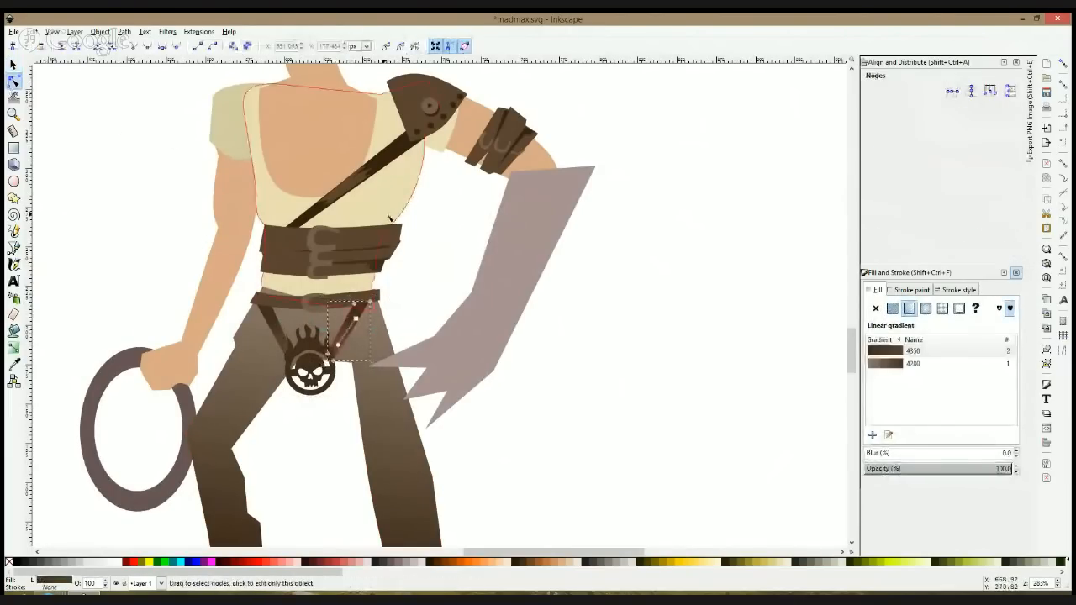
{"action": "left_click_drag", "start_coordinate": [371, 303], "coordinate": [378, 301]}
{"action": "left_click", "coordinate": [354, 327]}
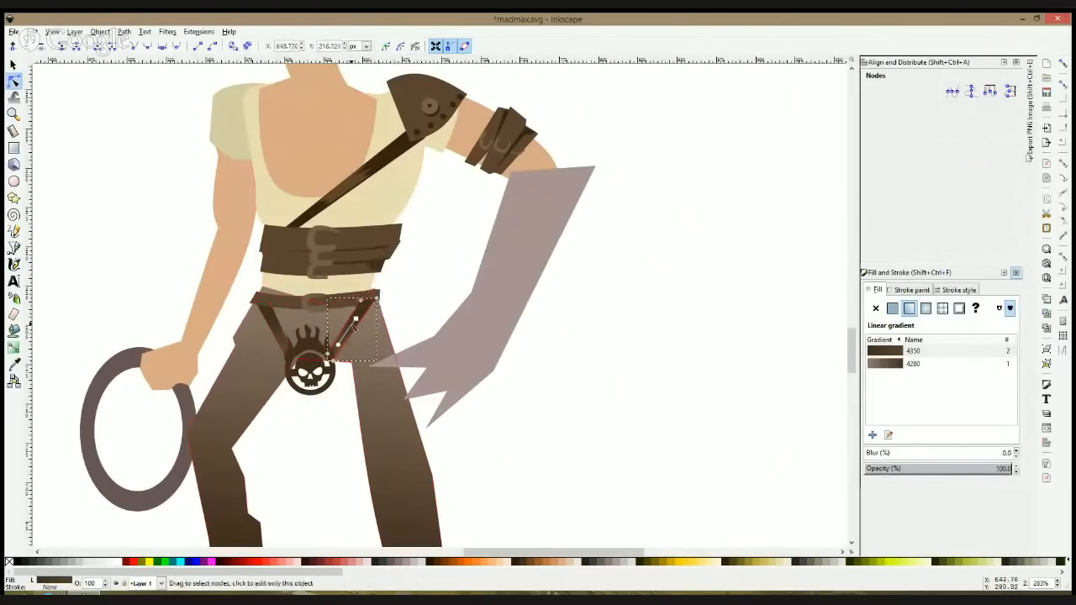
{"action": "left_click", "coordinate": [355, 324]}
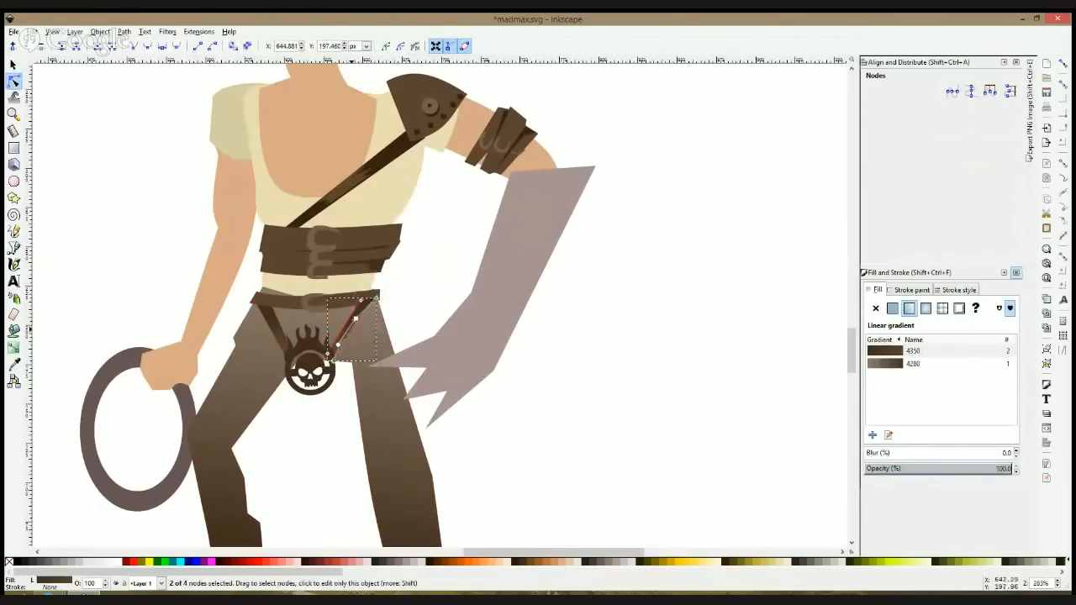
{"action": "left_click_drag", "start_coordinate": [345, 327], "coordinate": [379, 324]}
{"action": "left_click", "coordinate": [471, 292]}
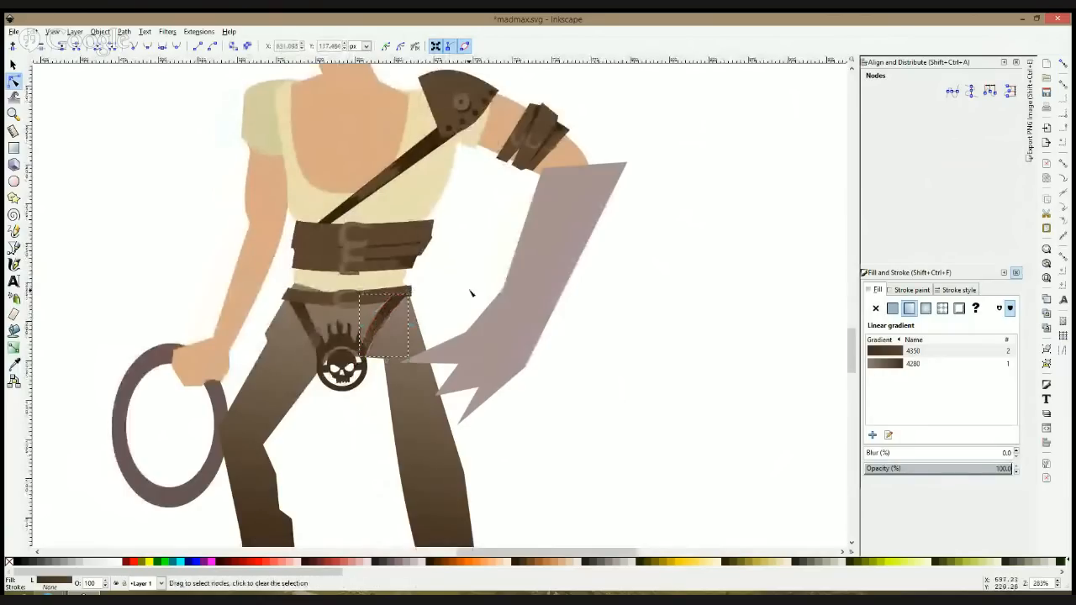
{"action": "left_click", "coordinate": [471, 291]}
Step: Save the drawing and place a duplicate of the whole character about 746 px to the right of the original
{"action": "left_click", "coordinate": [14, 248]}
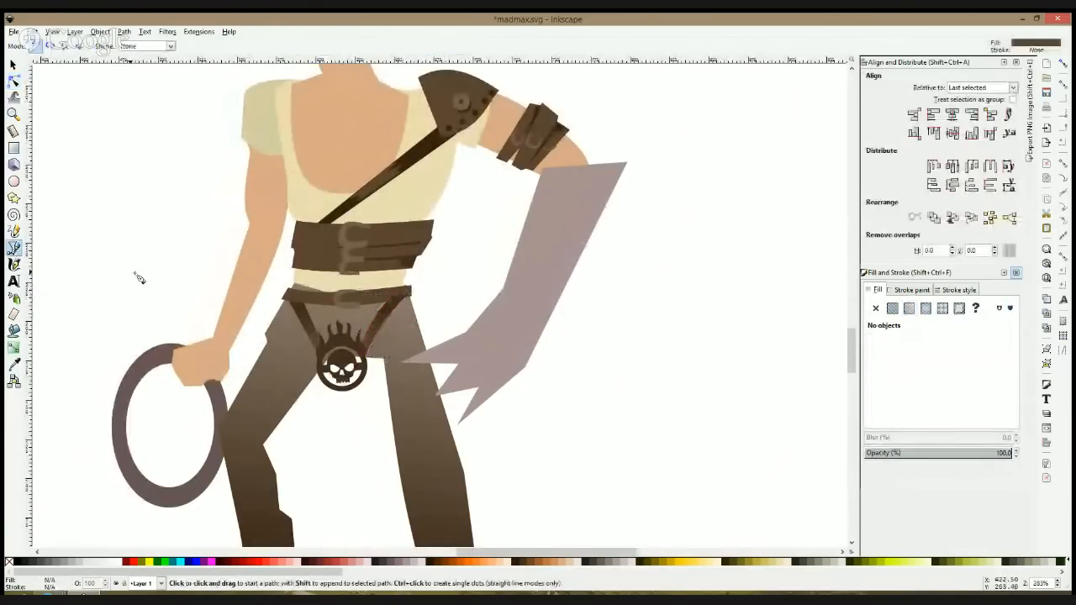
{"action": "key", "text": "ctrl+s"}
{"action": "scroll", "coordinate": [139, 279], "scroll_direction": "down", "scroll_amount": 5}
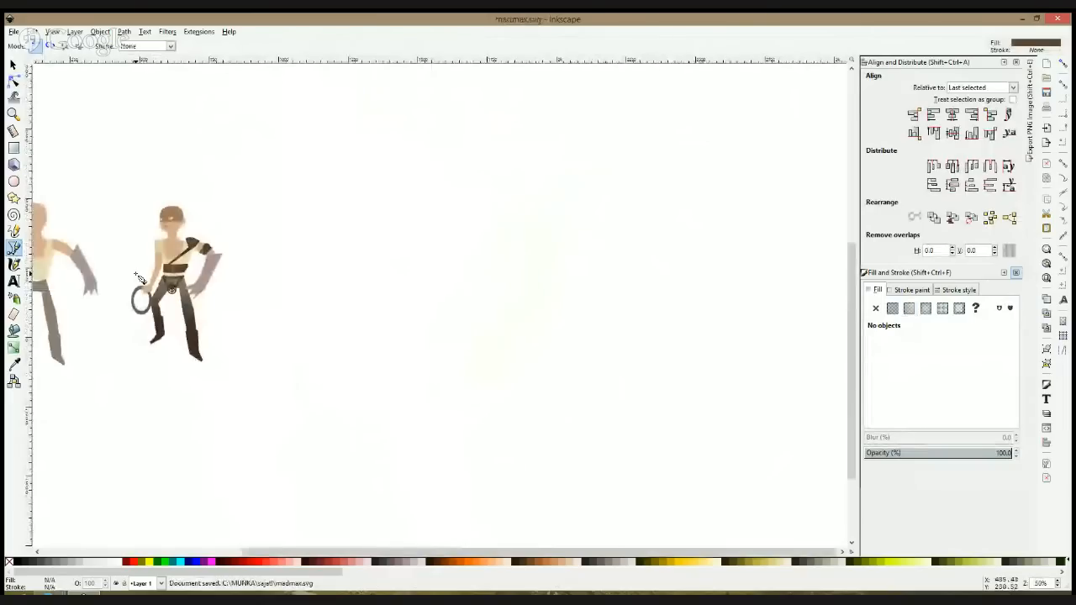
{"action": "key", "text": "s"}
{"action": "left_click_drag", "start_coordinate": [96, 171], "coordinate": [239, 378]}
{"action": "key", "text": "ctrl+d"}
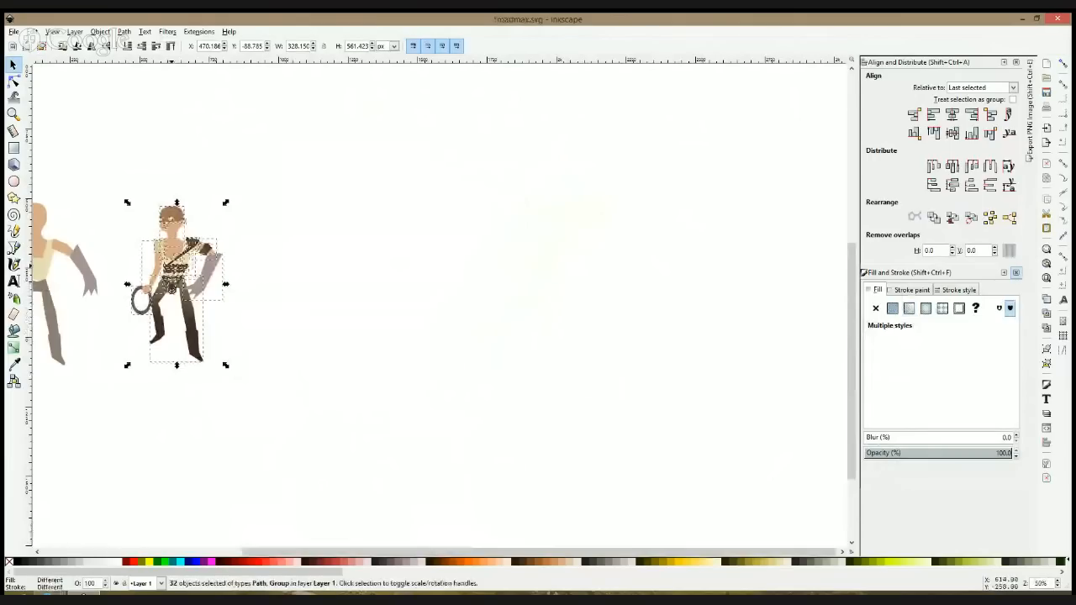
{"action": "left_click_drag", "start_coordinate": [213, 283], "coordinate": [420, 282]}
{"action": "left_click", "coordinate": [468, 241]}
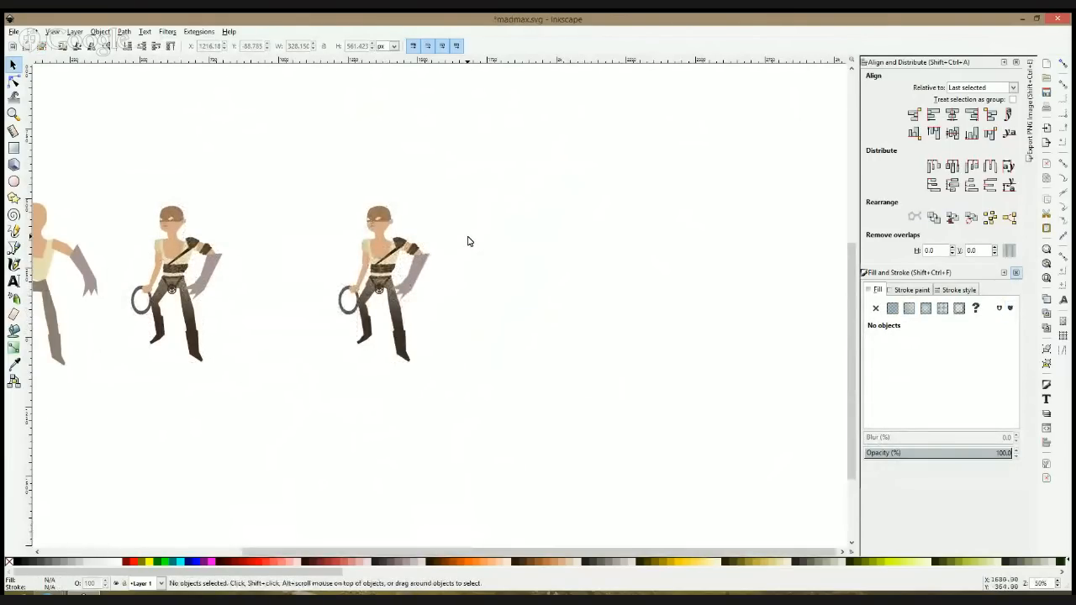
{"action": "scroll", "coordinate": [431, 261], "scroll_direction": "up", "scroll_amount": 2, "text": "ctrl"}
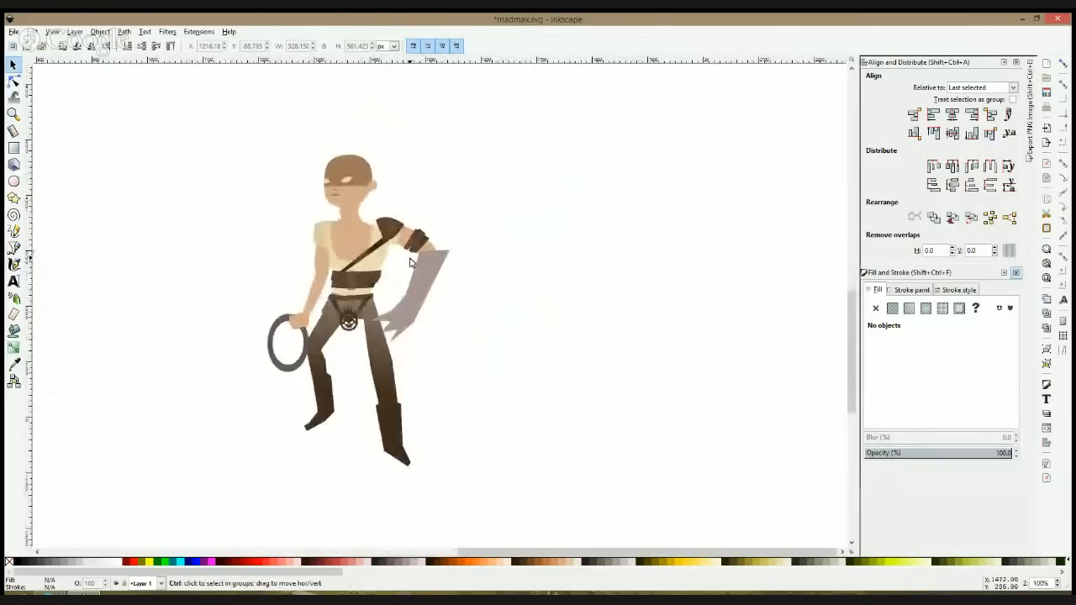
{"action": "scroll", "coordinate": [409, 263], "scroll_direction": "up", "scroll_amount": 1, "text": "ctrl"}
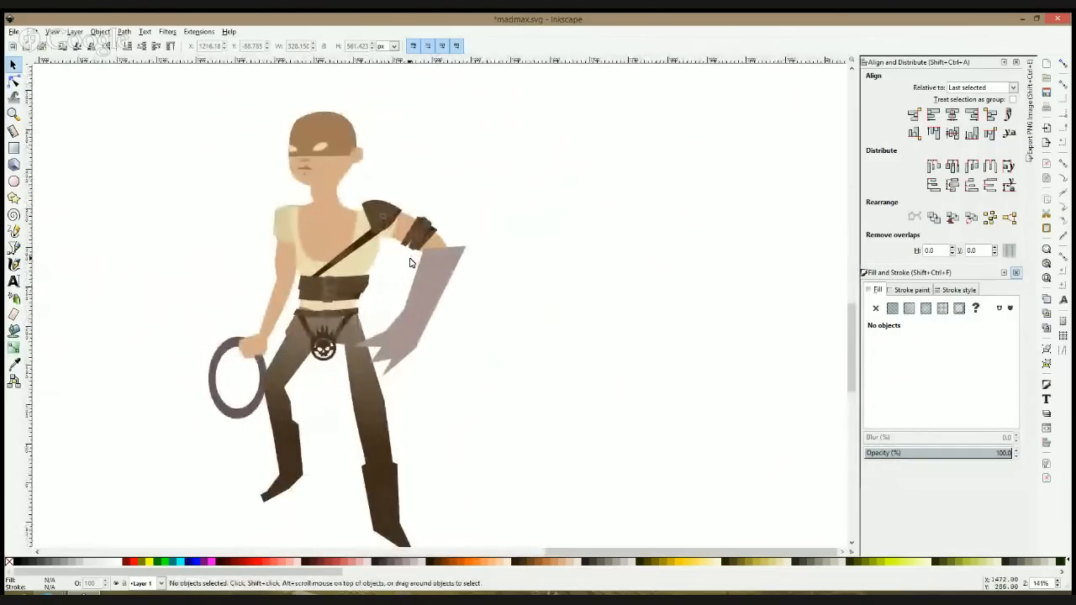
Step: Switch to the browser window showing the Inkscape live drawing broadcast
{"action": "mouse_move", "coordinate": [84, 593]}
{"action": "left_click", "coordinate": [171, 536]}
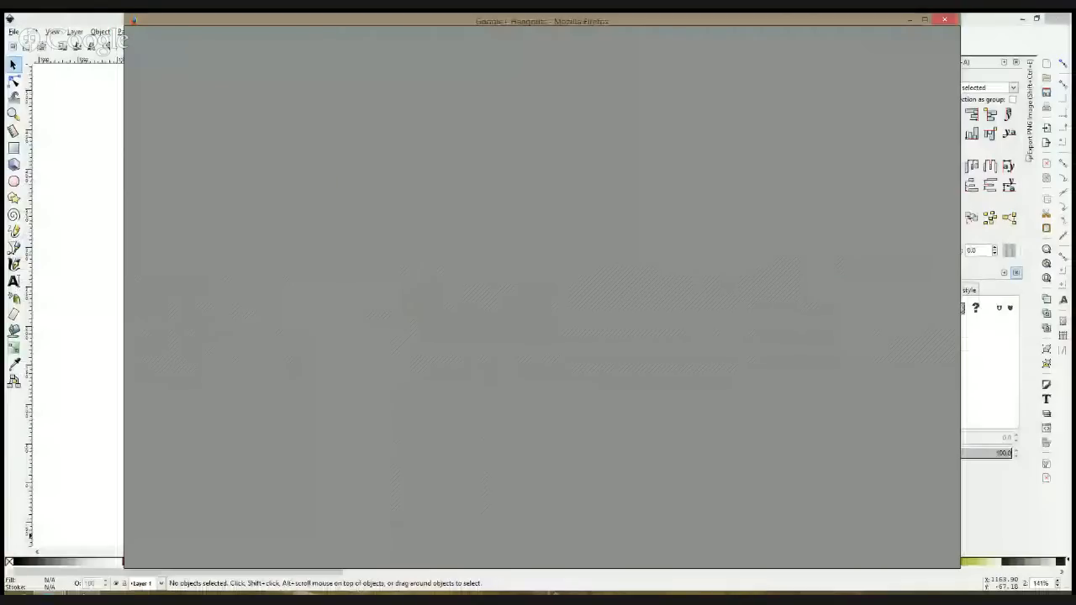
{"action": "left_click", "coordinate": [84, 440]}
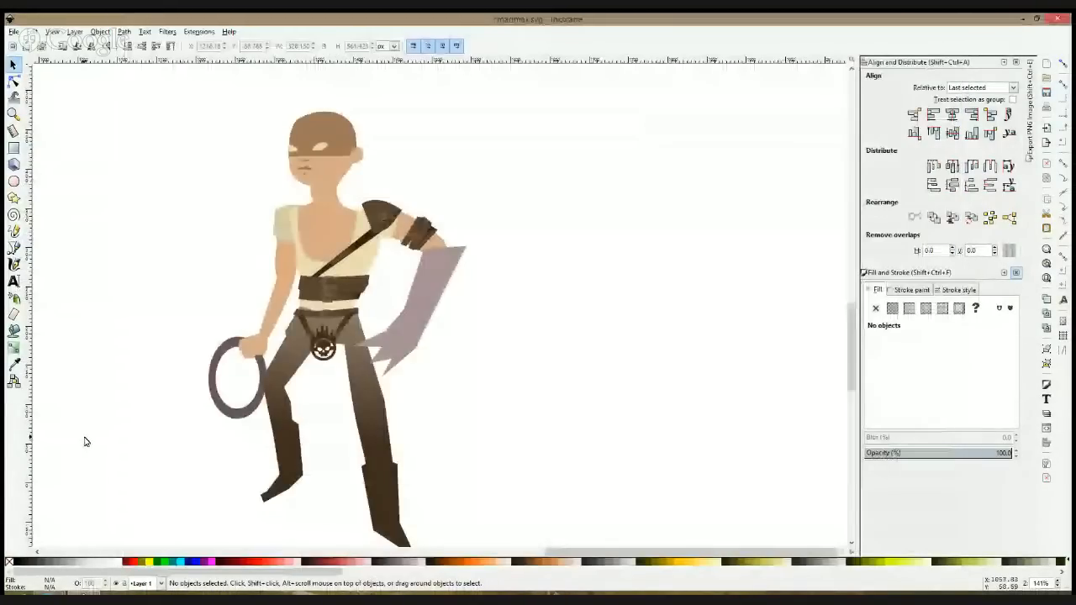
{"action": "left_click", "coordinate": [172, 536]}
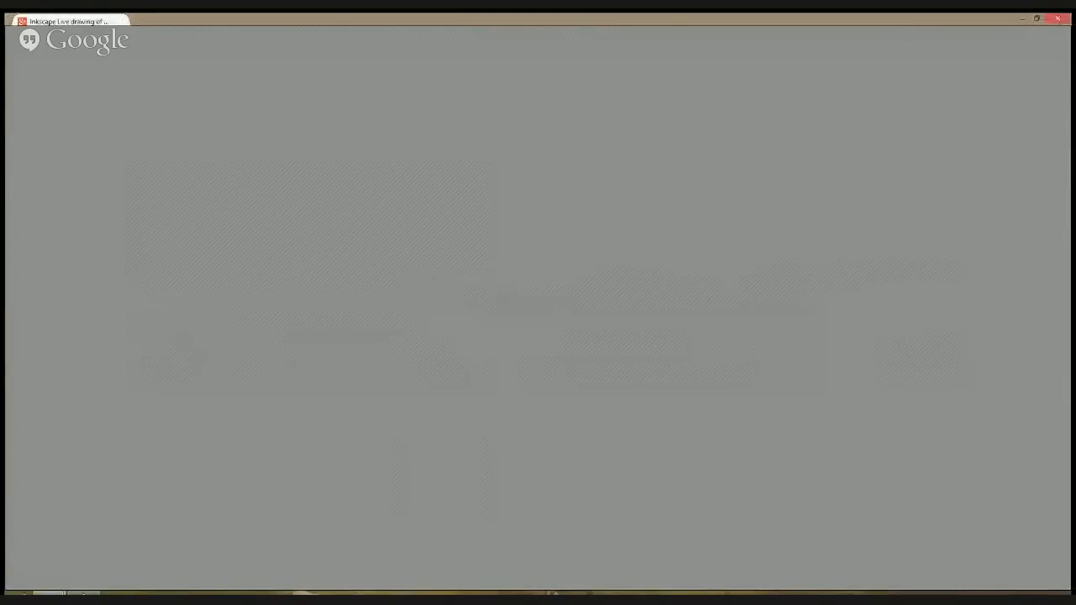
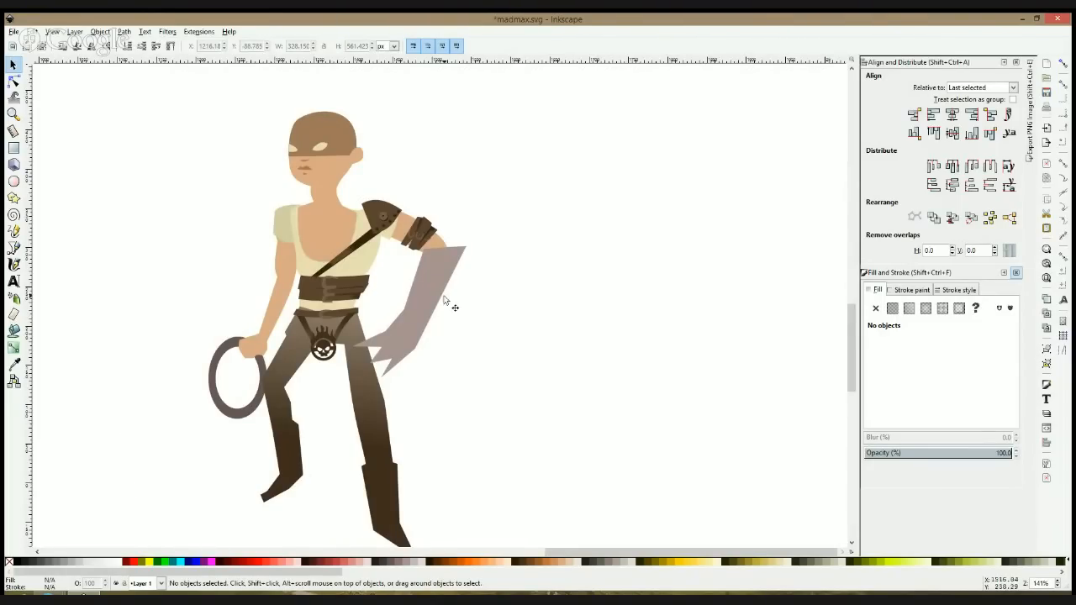
{"action": "scroll", "coordinate": [443, 300], "scroll_direction": "down", "scroll_amount": 3}
{"action": "left_click", "coordinate": [420, 253]}
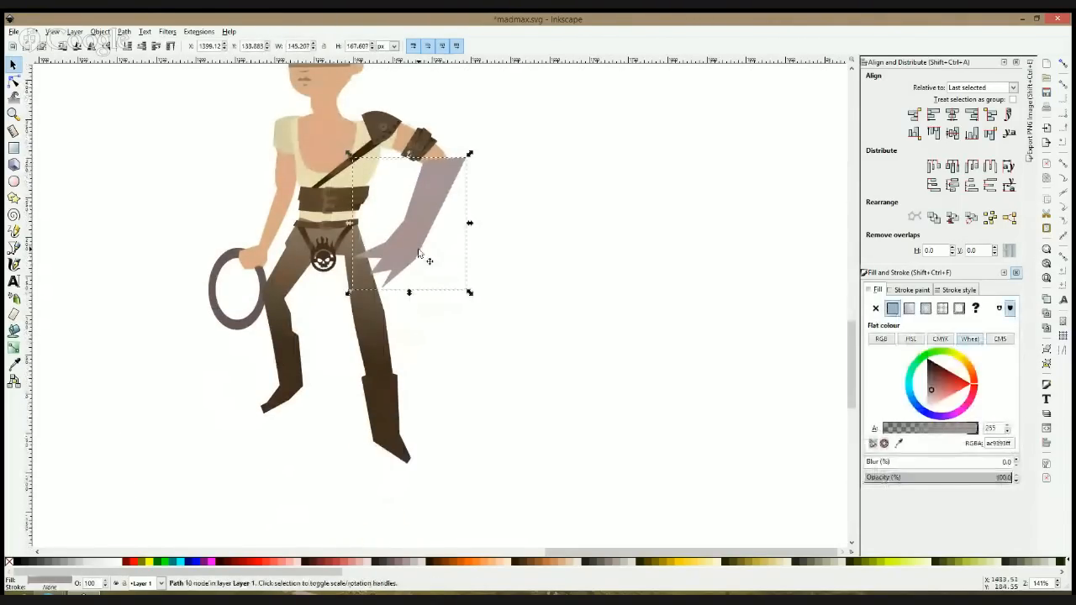
{"action": "left_click", "coordinate": [13, 247]}
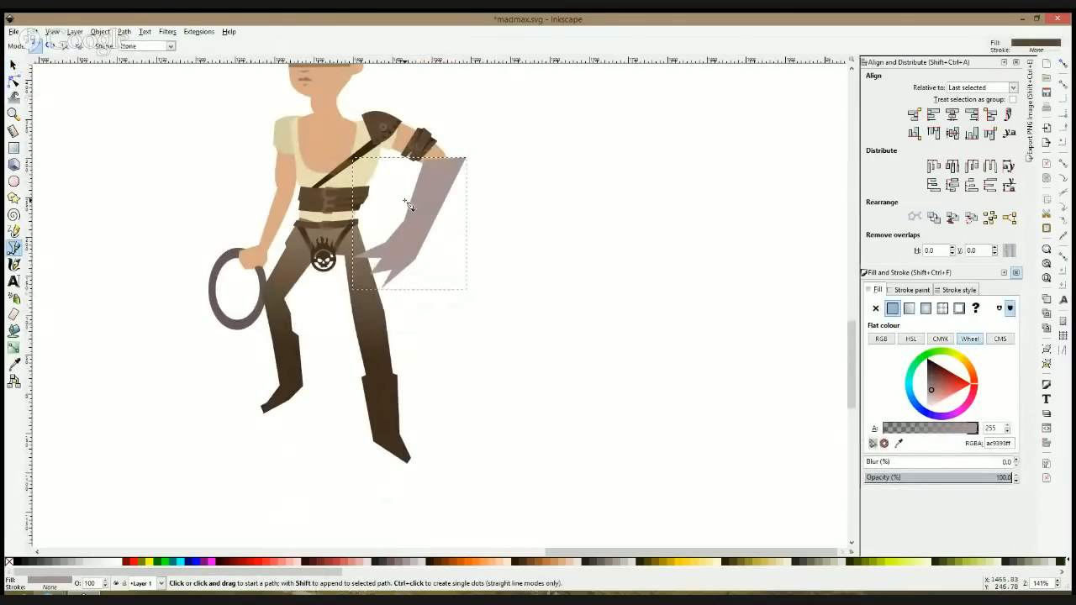
{"action": "key", "text": "Delete"}
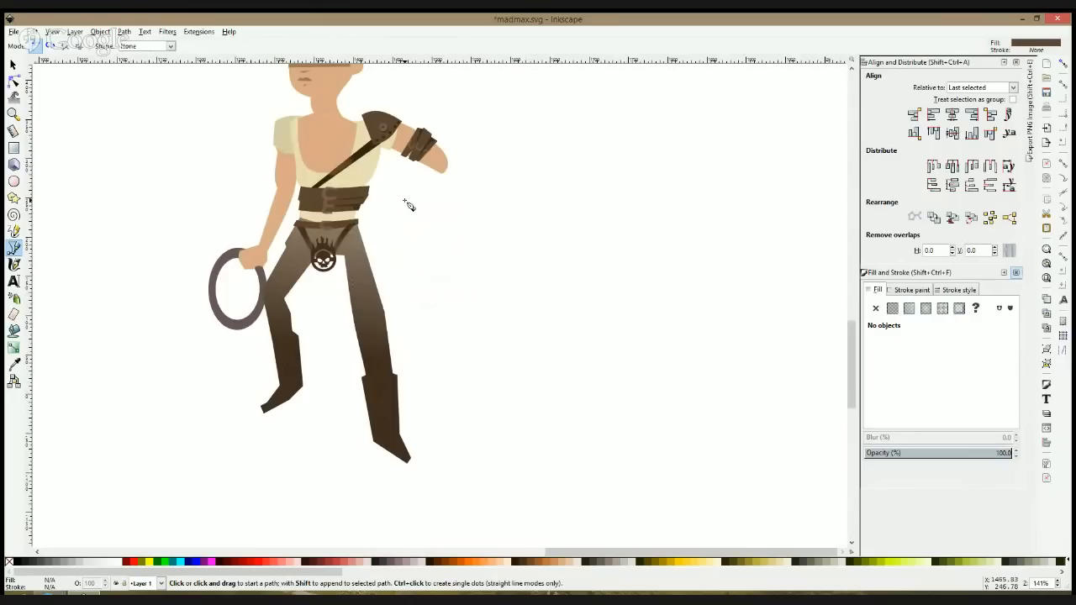
{"action": "key", "text": "s"}
{"action": "key", "text": "ctrl+z"}
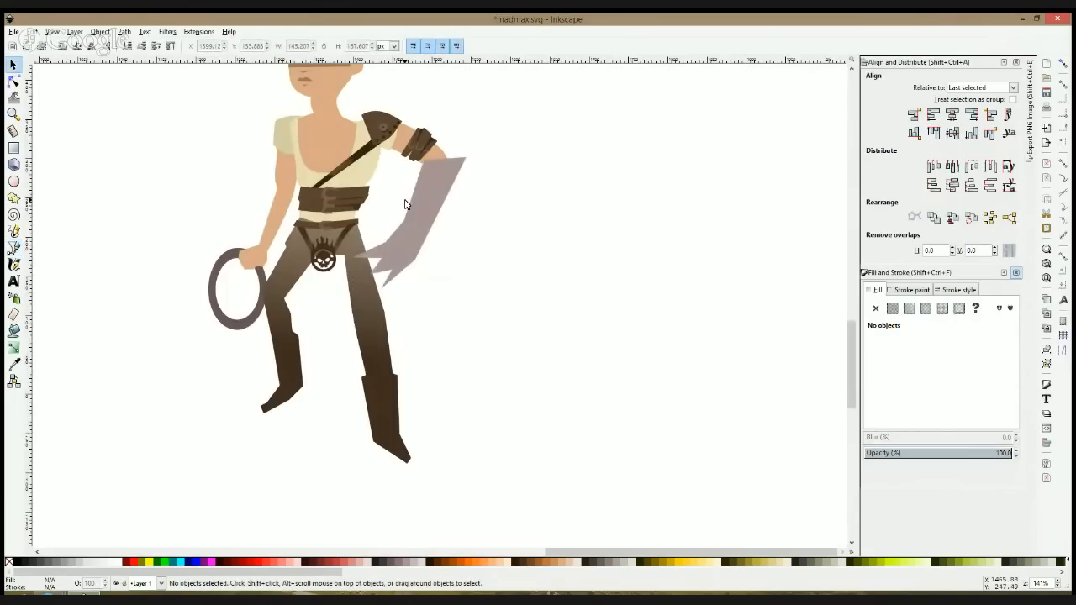
Step: Rotate the mauve claw-like forearm until it hangs nearly vertical and move it back under the elbow
{"action": "left_click", "coordinate": [418, 198]}
{"action": "left_click_drag", "start_coordinate": [351, 293], "coordinate": [493, 320]}
{"action": "left_click_drag", "start_coordinate": [477, 240], "coordinate": [463, 227]}
{"action": "double_click", "coordinate": [493, 266]}
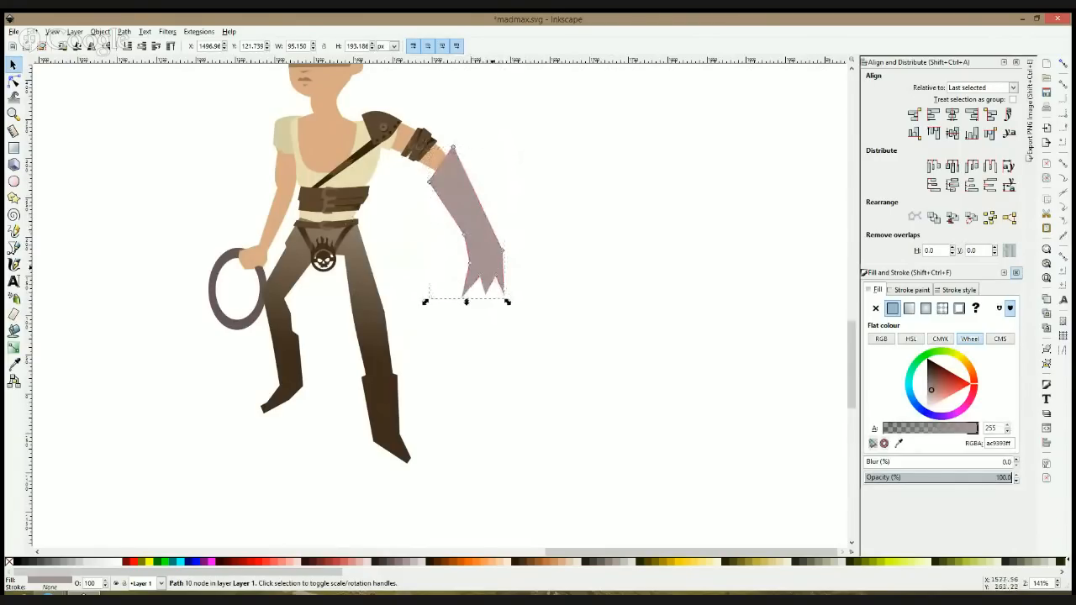
{"action": "key", "text": "space"}
{"action": "left_click", "coordinate": [507, 290]}
{"action": "left_click", "coordinate": [502, 281]}
{"action": "left_click", "coordinate": [502, 282]}
{"action": "left_click_drag", "start_coordinate": [508, 305], "coordinate": [428, 308]}
{"action": "mouse_move", "coordinate": [454, 236]}
{"action": "left_mouse_down"}
{"action": "mouse_move", "coordinate": [448, 208]}
{"action": "mouse_move", "coordinate": [449, 230]}
{"action": "mouse_move", "coordinate": [451, 221]}
{"action": "left_mouse_up"}
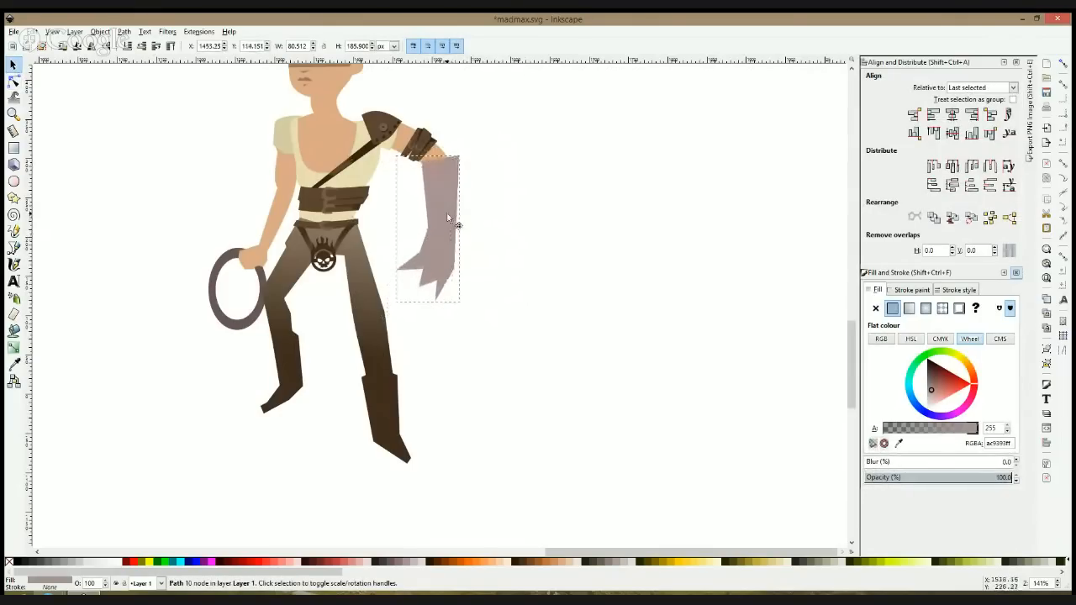
{"action": "left_click", "coordinate": [496, 213]}
Step: Move the hand nodes of the bare arm holding the ring inward, closer to the thigh
{"action": "scroll", "coordinate": [496, 213], "scroll_direction": "down", "scroll_amount": 3, "text": "ctrl"}
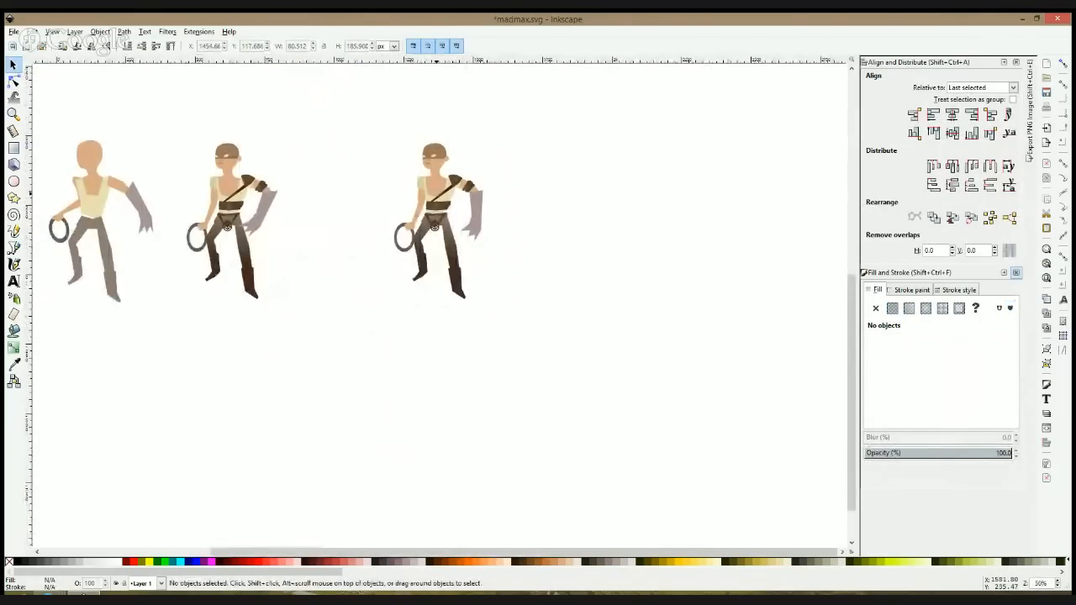
{"action": "scroll", "coordinate": [435, 225], "scroll_direction": "up", "scroll_amount": 2, "text": "ctrl"}
{"action": "left_click", "coordinate": [13, 81]}
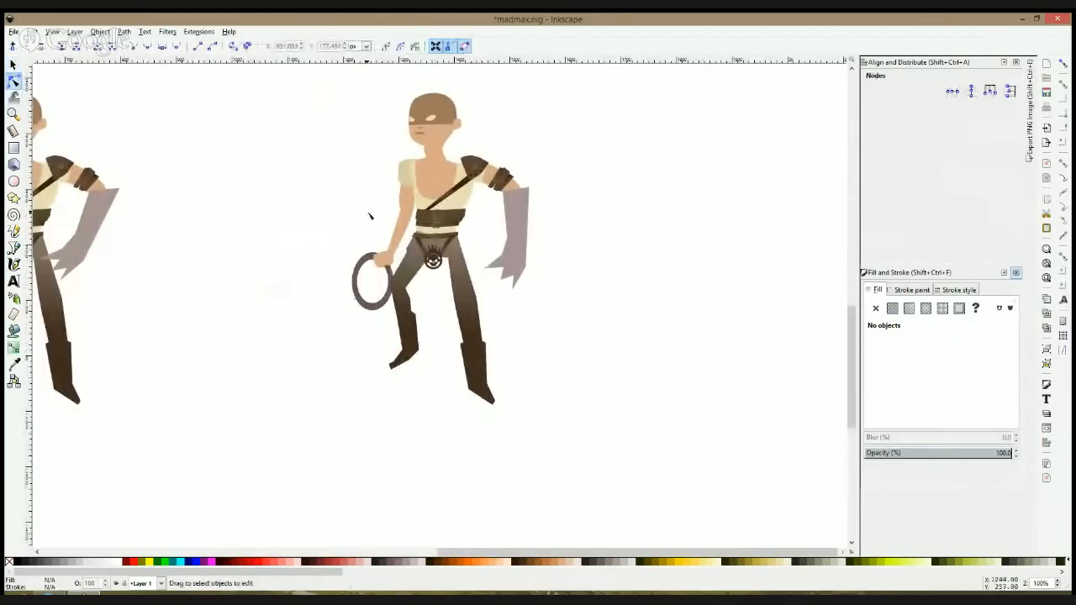
{"action": "scroll", "coordinate": [387, 256], "scroll_direction": "up", "scroll_amount": 2, "text": "ctrl"}
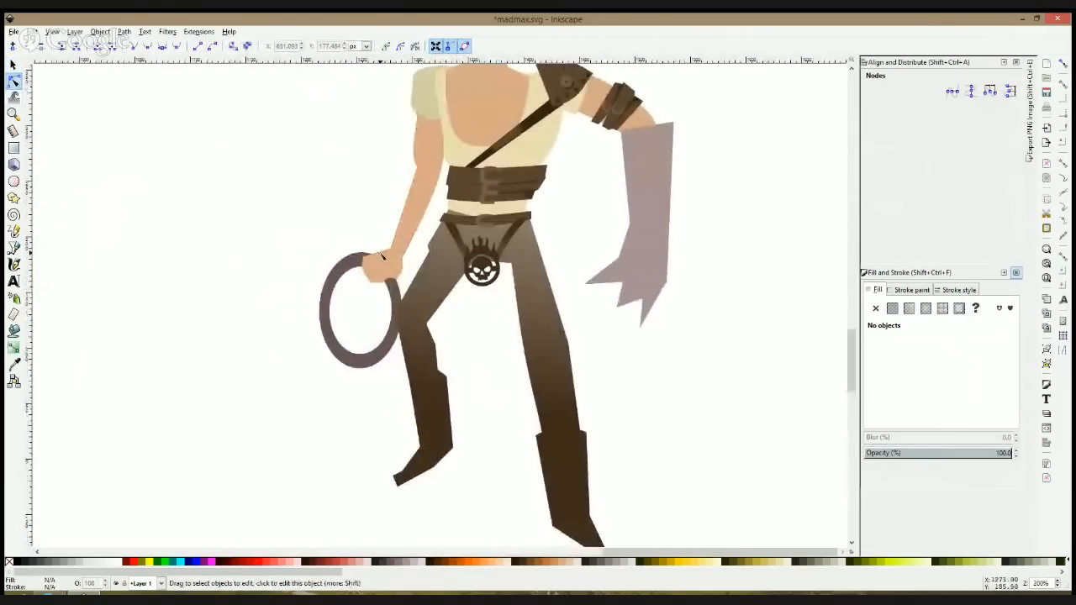
{"action": "left_click", "coordinate": [383, 257]}
{"action": "left_click_drag", "start_coordinate": [334, 216], "coordinate": [366, 250]}
{"action": "key", "text": "Escape"}
{"action": "key", "text": "Escape"}
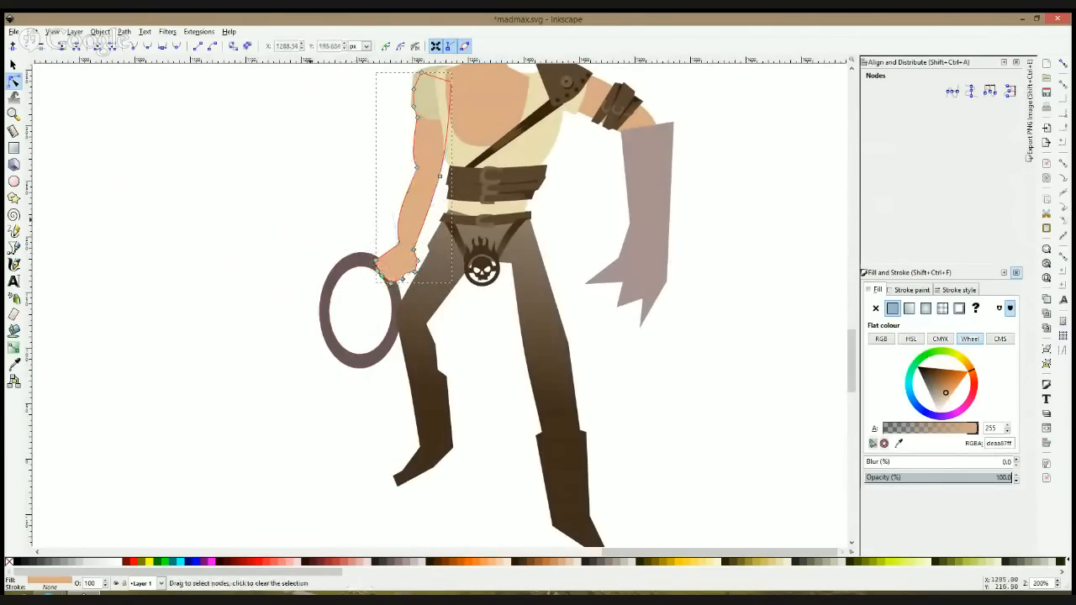
Step: Curve the outer edge of the bare forearm and add a node on the arm's inner edge near the elbow
{"action": "left_click", "coordinate": [402, 245]}
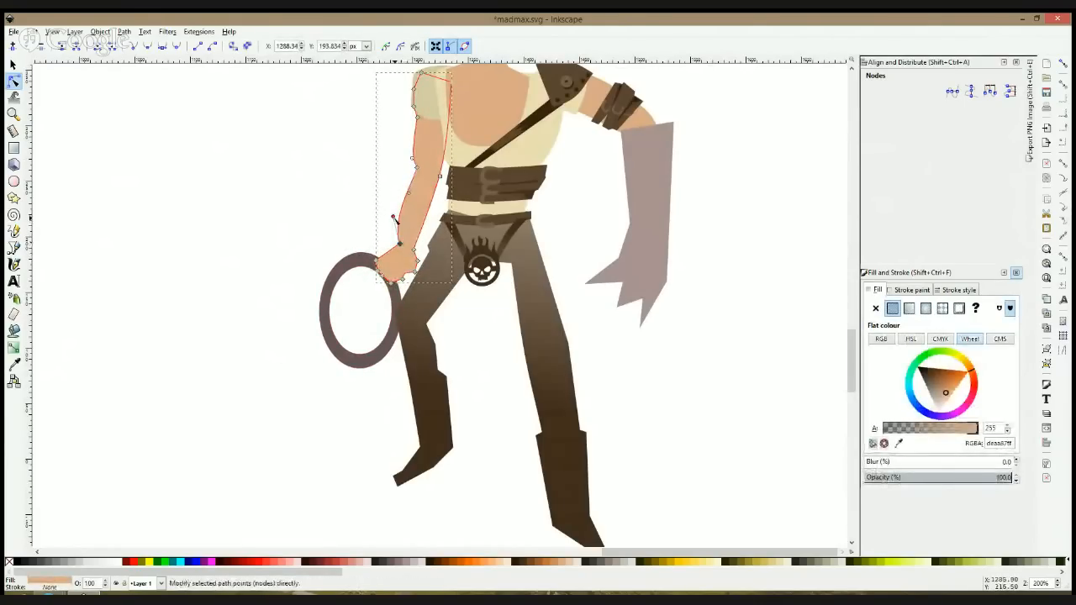
{"action": "left_click_drag", "start_coordinate": [419, 201], "coordinate": [444, 160]}
{"action": "double_click", "coordinate": [442, 161]}
{"action": "key", "text": "space"}
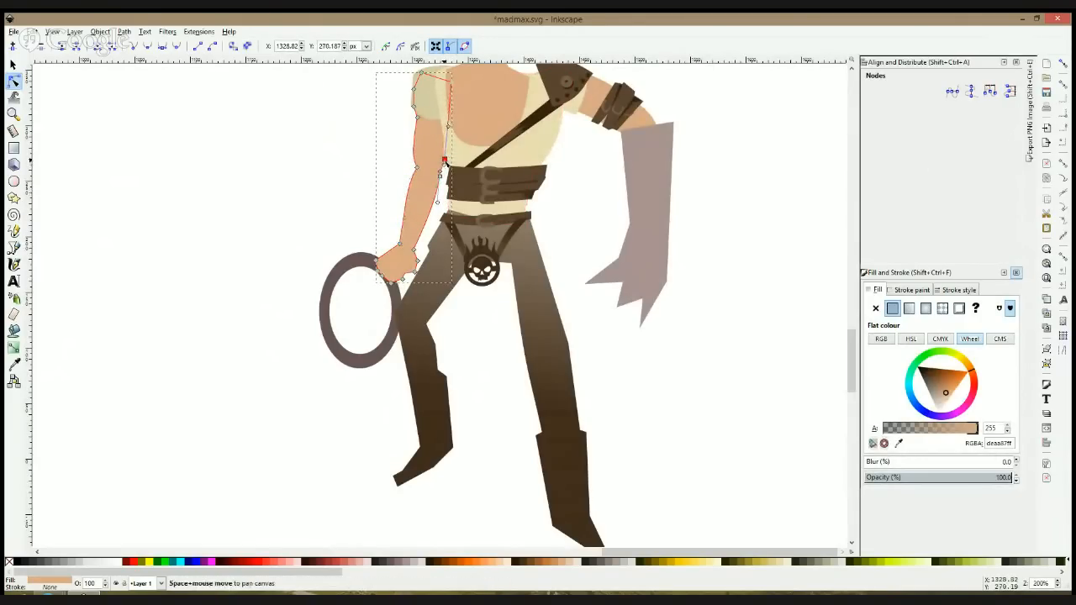
Step: Move the ring inward and slightly up so that it sits in the repositioned hand, fine-tuning its position
{"action": "left_click", "coordinate": [324, 203]}
{"action": "left_click", "coordinate": [349, 259]}
{"action": "left_click_drag", "start_coordinate": [350, 259], "coordinate": [375, 248]}
{"action": "left_click", "coordinate": [263, 285]}
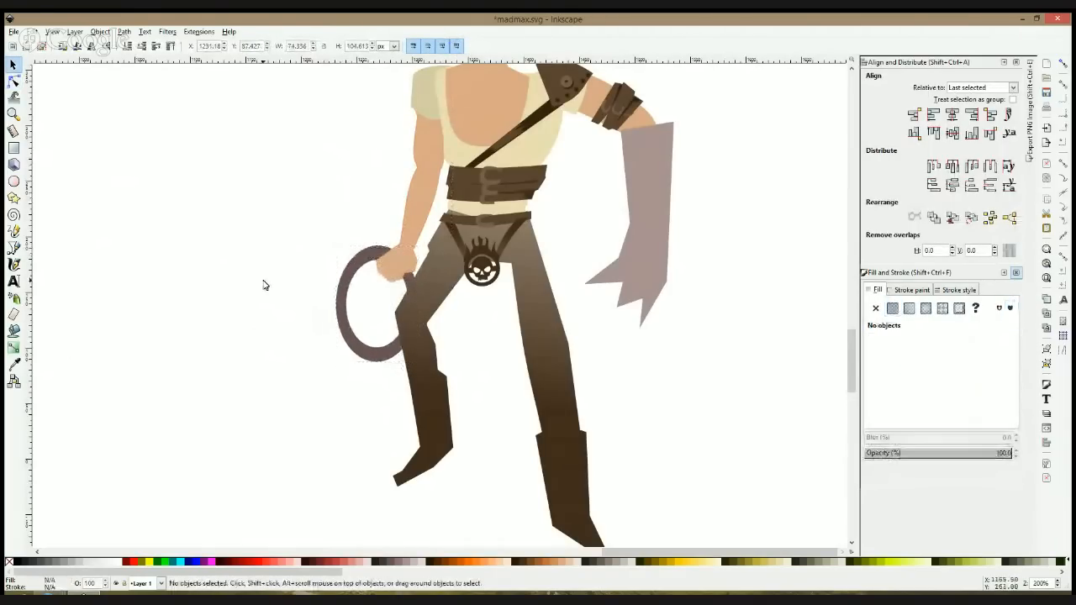
{"action": "scroll", "coordinate": [263, 285], "scroll_direction": "down", "scroll_amount": 3}
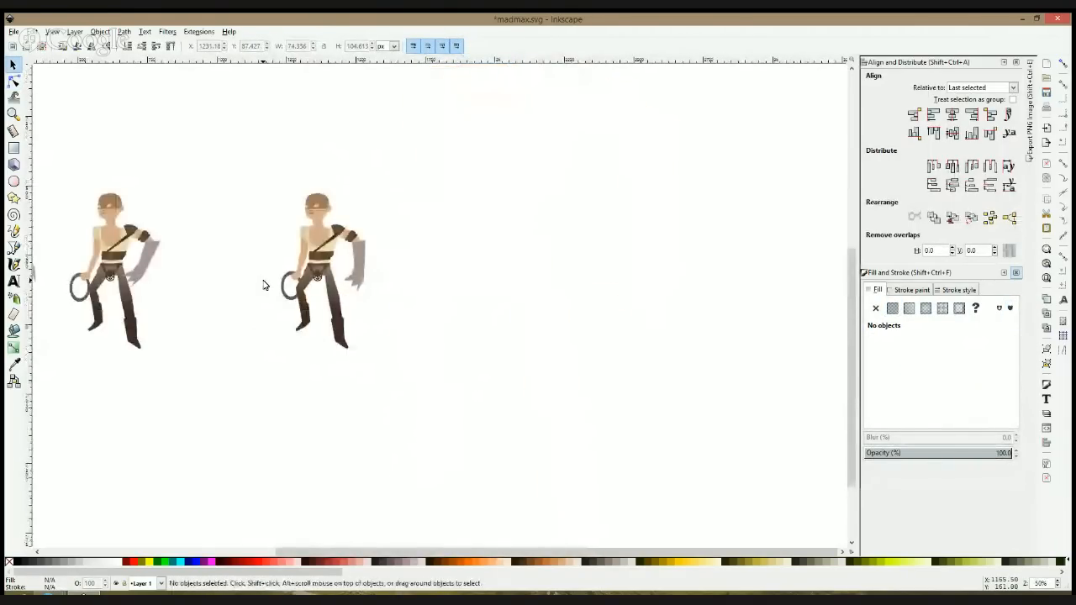
{"action": "scroll", "coordinate": [263, 285], "scroll_direction": "up", "scroll_amount": 1}
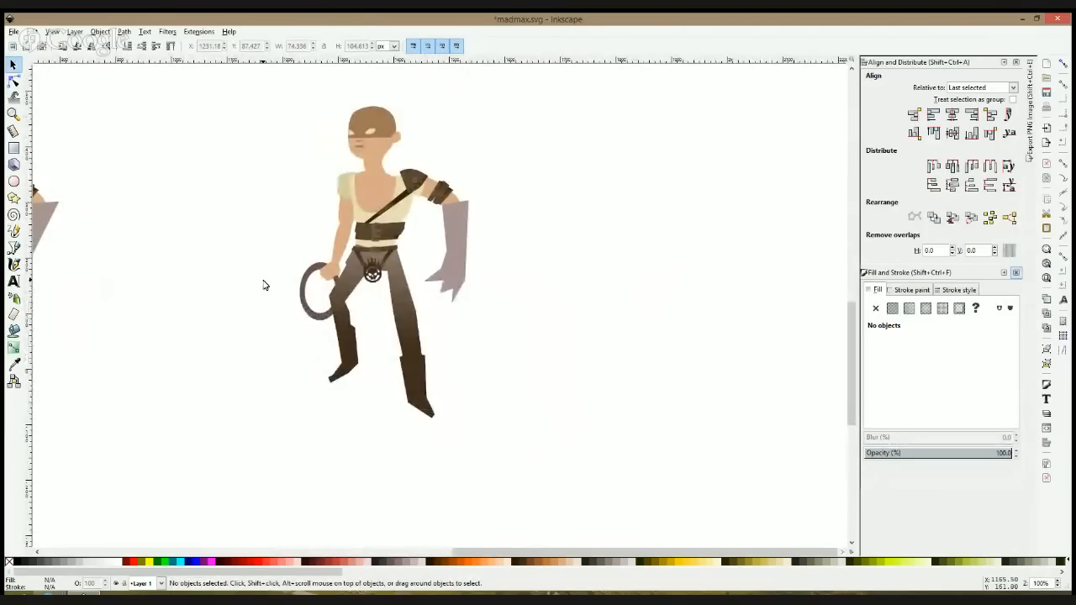
{"action": "left_click", "coordinate": [315, 277]}
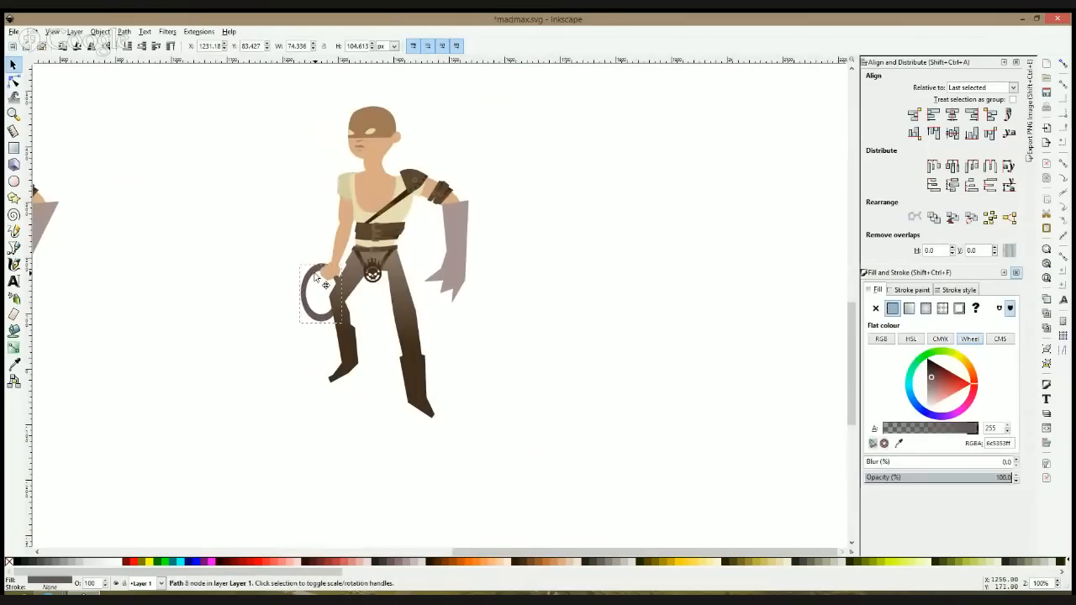
{"action": "left_click", "coordinate": [208, 301]}
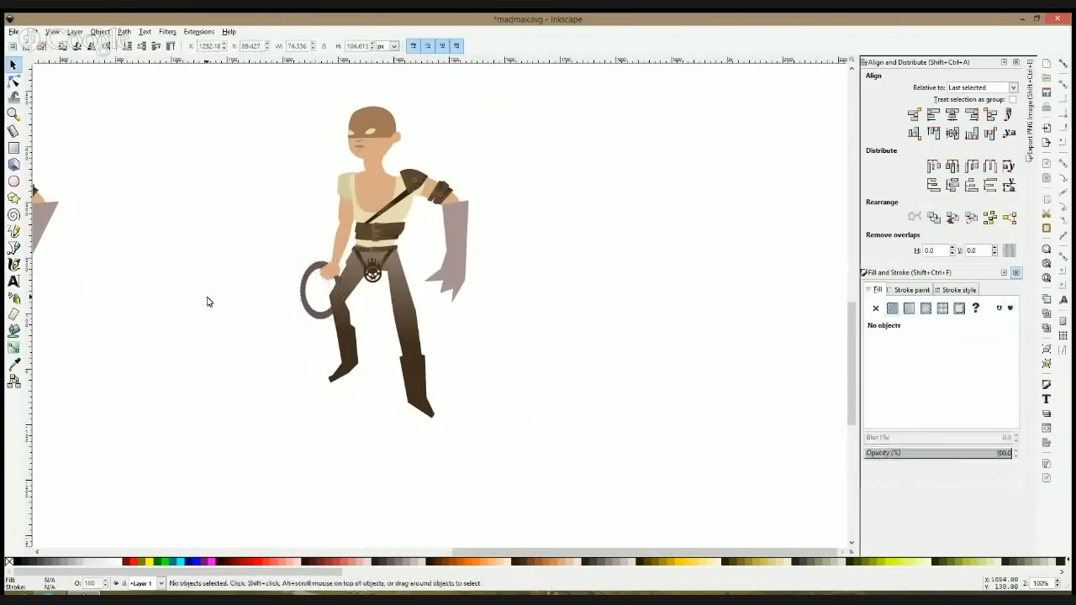
Step: Rotate the shoulder pad, upper arm, armband and mauve forearm together so the arm hangs closer to the torso
{"action": "left_click", "coordinate": [15, 249]}
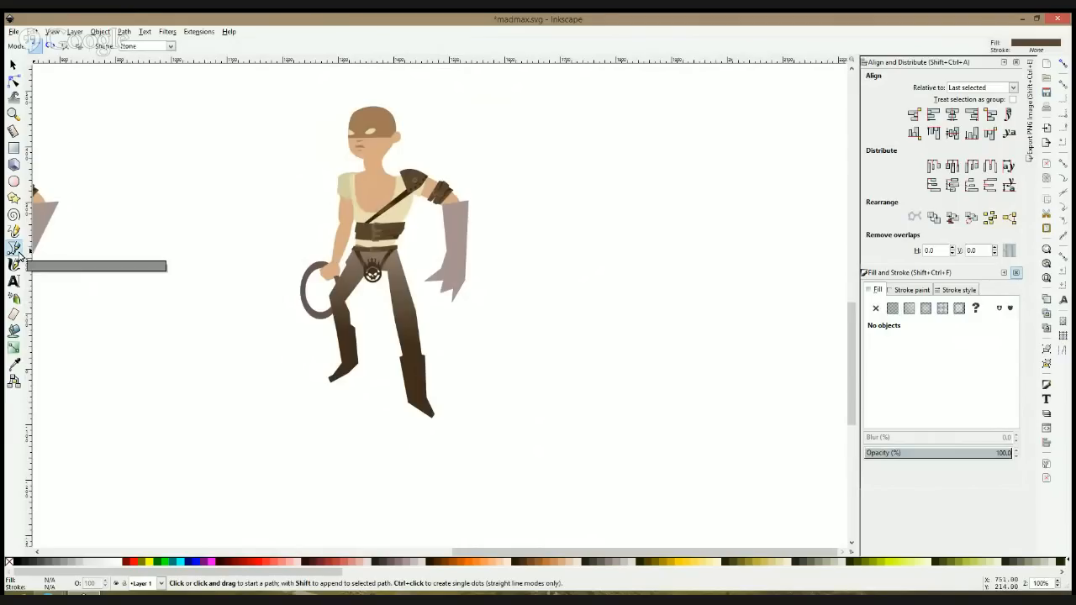
{"action": "key", "text": "space"}
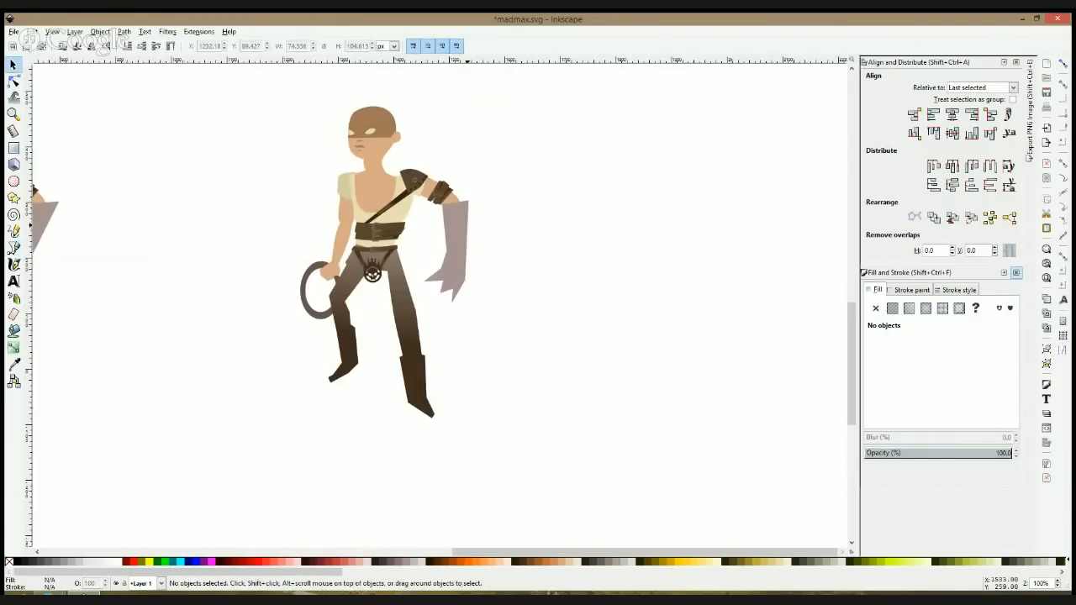
{"action": "left_click", "coordinate": [459, 227]}
{"action": "scroll", "coordinate": [463, 210], "scroll_direction": "up", "scroll_amount": 2}
{"action": "left_click", "coordinate": [442, 177]}
{"action": "left_click", "coordinate": [456, 193], "text": "shift"}
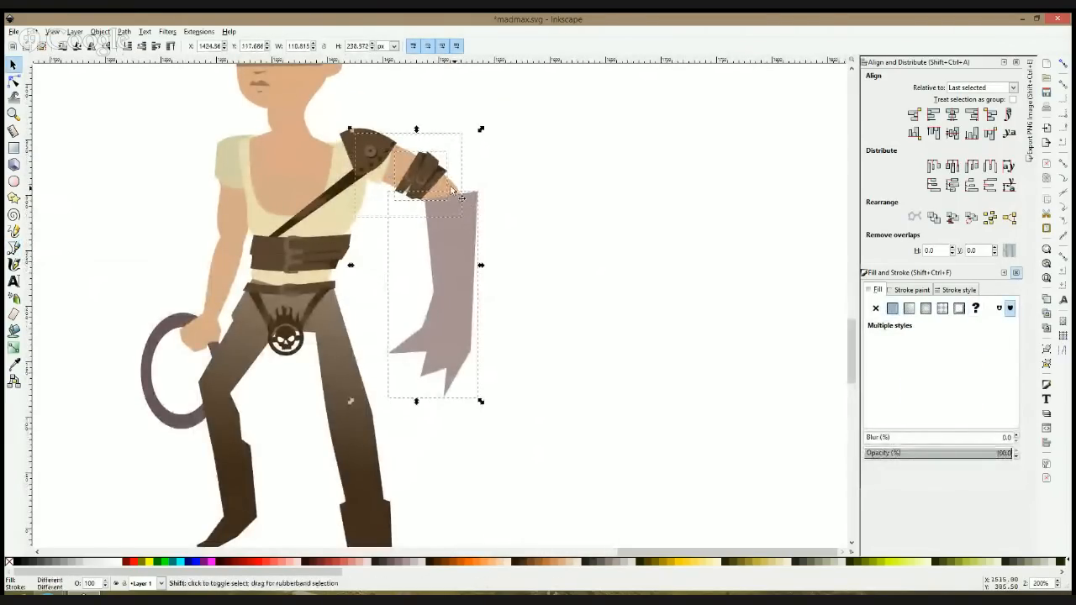
{"action": "left_click_drag", "start_coordinate": [331, 108], "coordinate": [396, 190]}
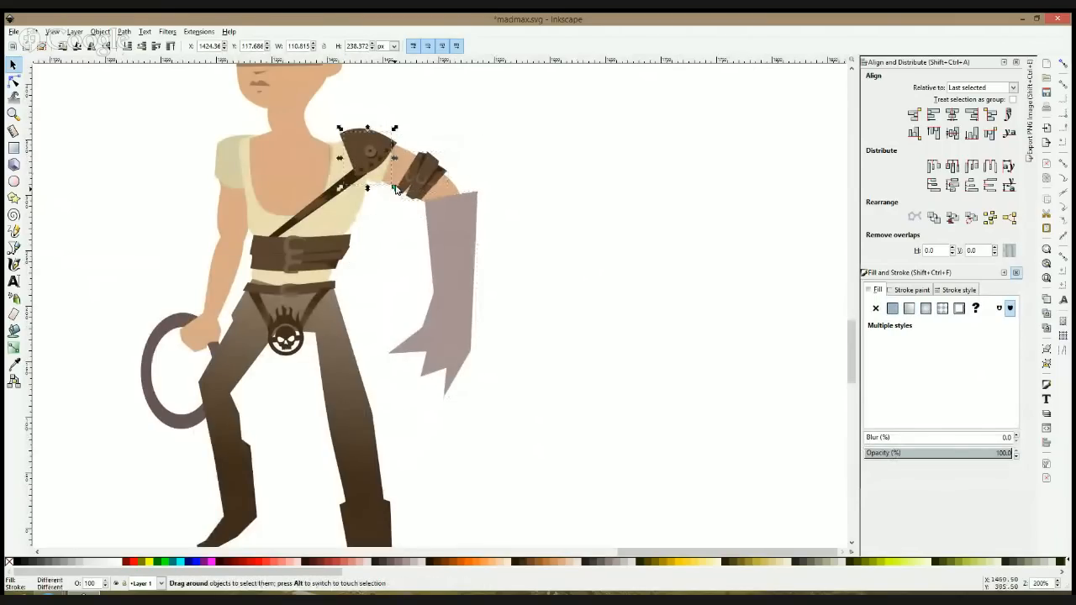
{"action": "left_click", "coordinate": [378, 148]}
{"action": "left_click", "coordinate": [379, 180], "text": "shift"}
{"action": "left_click", "coordinate": [404, 180], "text": "shift"}
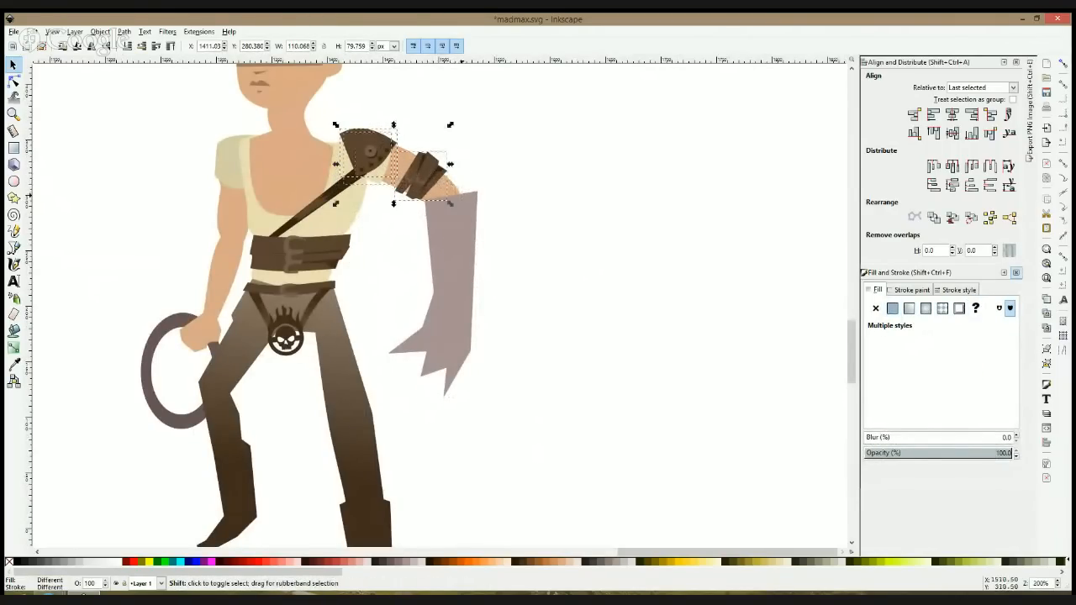
{"action": "left_click", "coordinate": [464, 254], "text": "shift"}
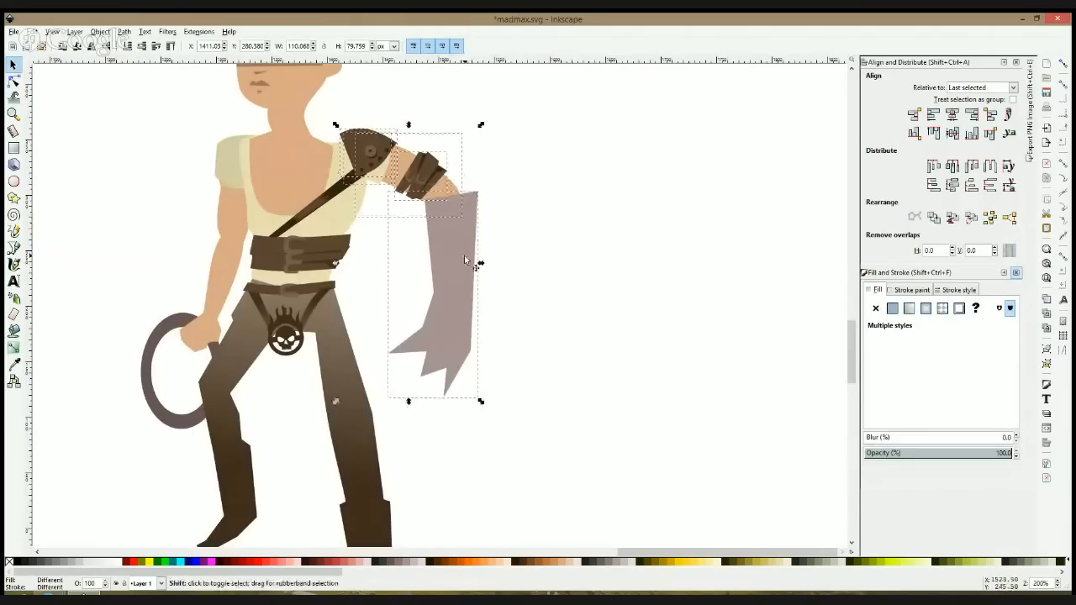
{"action": "scroll", "coordinate": [480, 403], "scroll_direction": "down", "scroll_amount": 2}
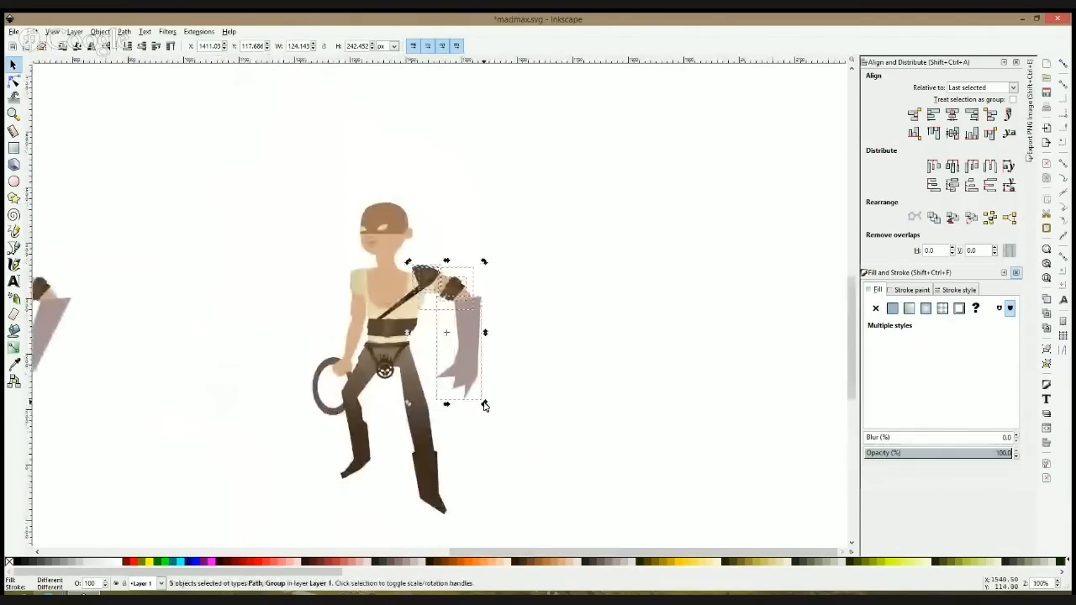
{"action": "scroll", "coordinate": [484, 406], "scroll_direction": "down", "scroll_amount": 3}
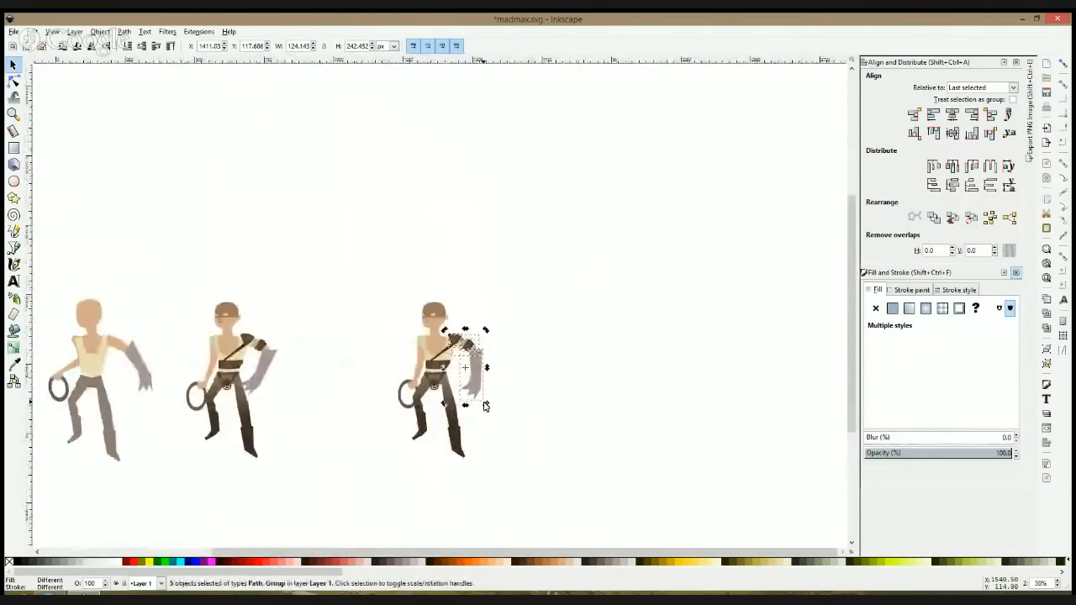
{"action": "scroll", "coordinate": [485, 406], "scroll_direction": "up", "scroll_amount": 4}
{"action": "left_click_drag", "start_coordinate": [488, 377], "coordinate": [409, 412]}
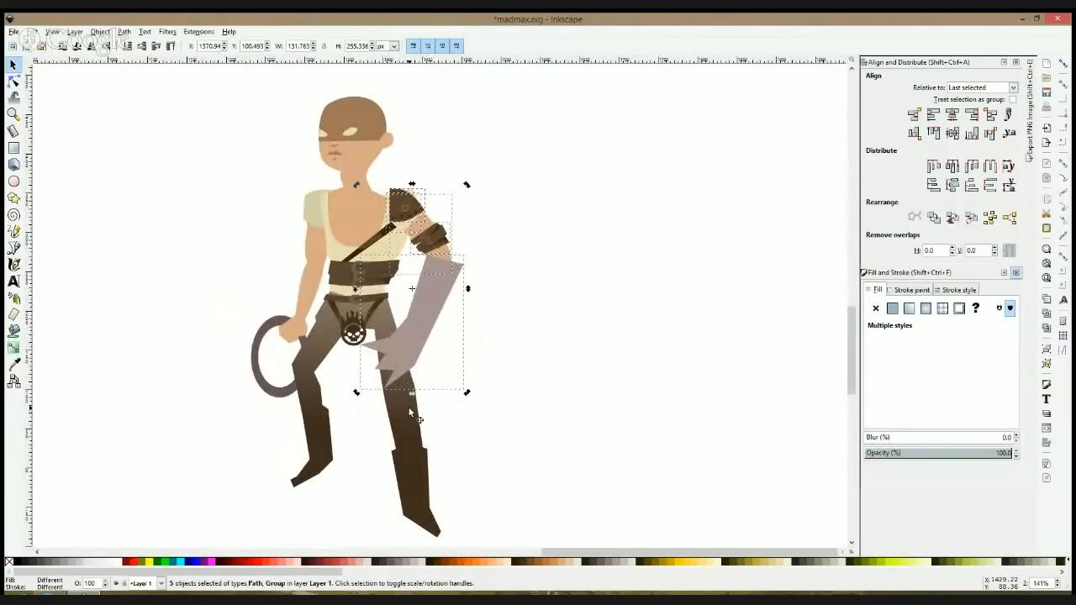
{"action": "left_click", "coordinate": [493, 316]}
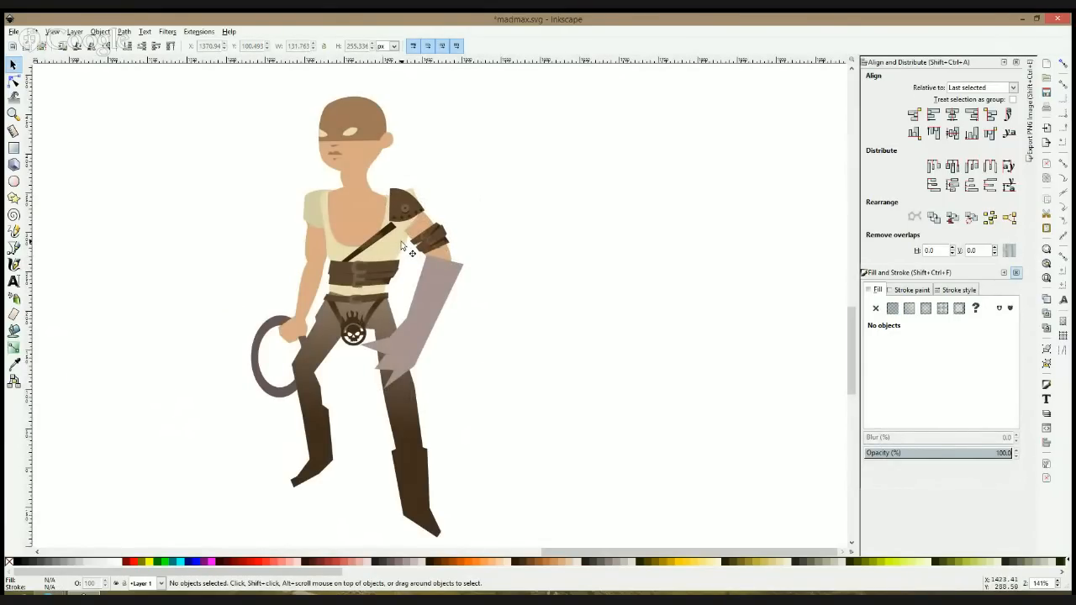
Step: Rotate only the mauve forearm outward to a near-vertical angle and fit its upper end to the elbow
{"action": "left_click", "coordinate": [439, 285]}
{"action": "left_click", "coordinate": [438, 287]}
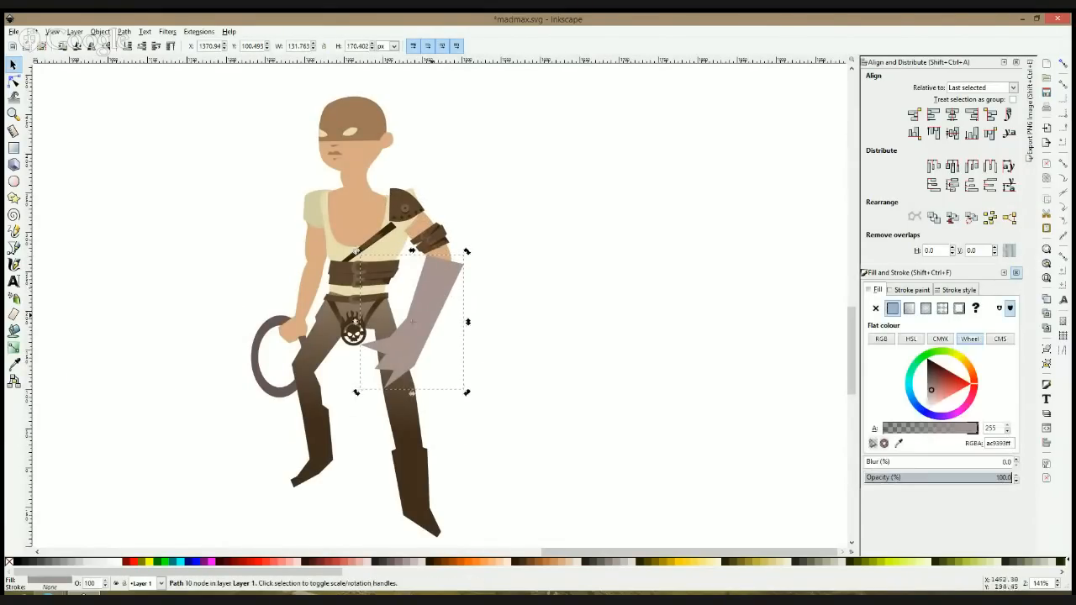
{"action": "left_click_drag", "start_coordinate": [357, 393], "coordinate": [439, 413]}
{"action": "left_click_drag", "start_coordinate": [460, 307], "coordinate": [451, 291]}
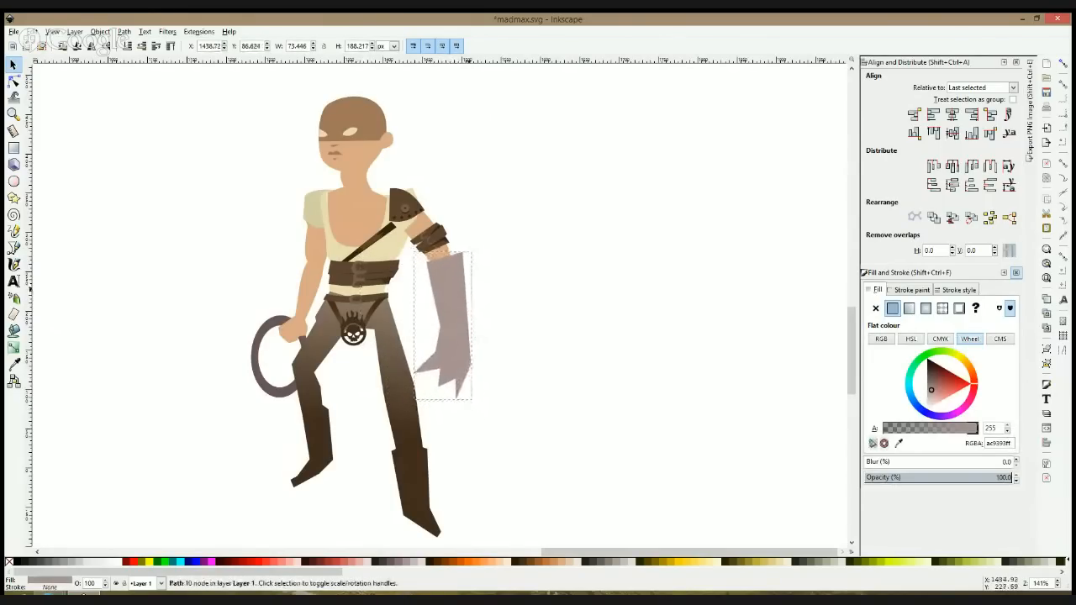
{"action": "left_click", "coordinate": [504, 281]}
Step: Pull the upper-end nodes of the diagonal chest strap inward so the strap meets the rotated shoulder pad
{"action": "scroll", "coordinate": [403, 268], "scroll_direction": "up", "scroll_amount": 2}
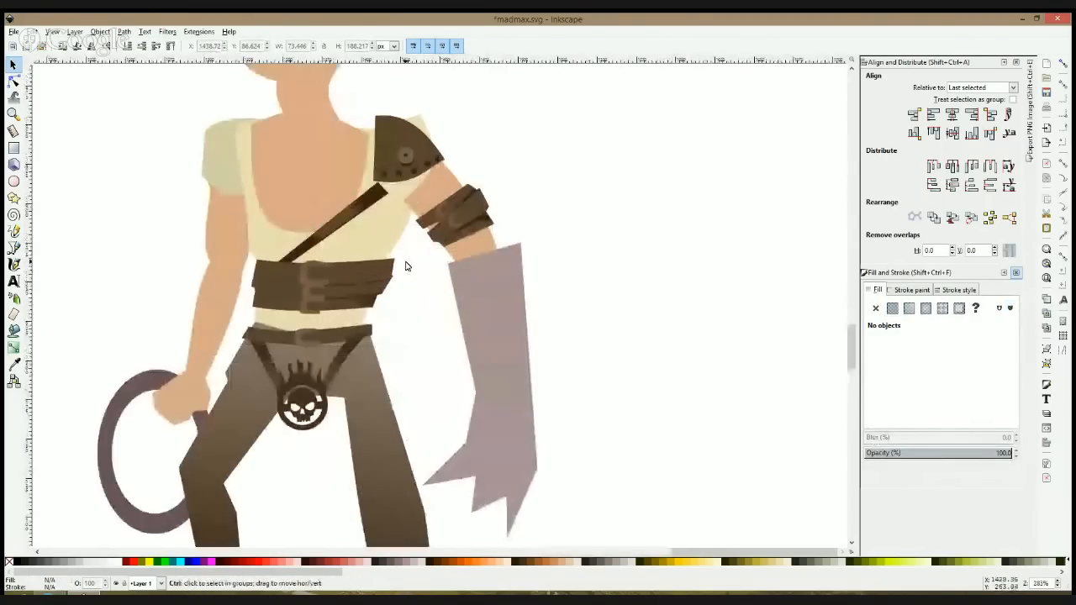
{"action": "left_click", "coordinate": [367, 199]}
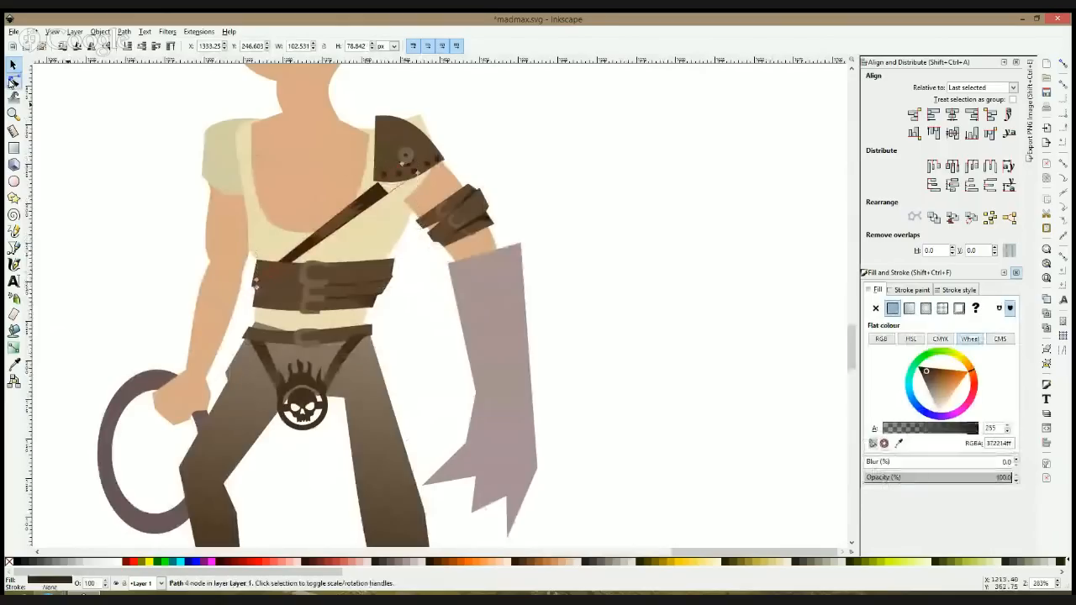
{"action": "left_click", "coordinate": [13, 81]}
{"action": "left_click_drag", "start_coordinate": [331, 173], "coordinate": [387, 230]}
{"action": "left_click_drag", "start_coordinate": [421, 176], "coordinate": [423, 182]}
{"action": "left_click_drag", "start_coordinate": [418, 174], "coordinate": [403, 171]}
{"action": "key", "text": "s"}
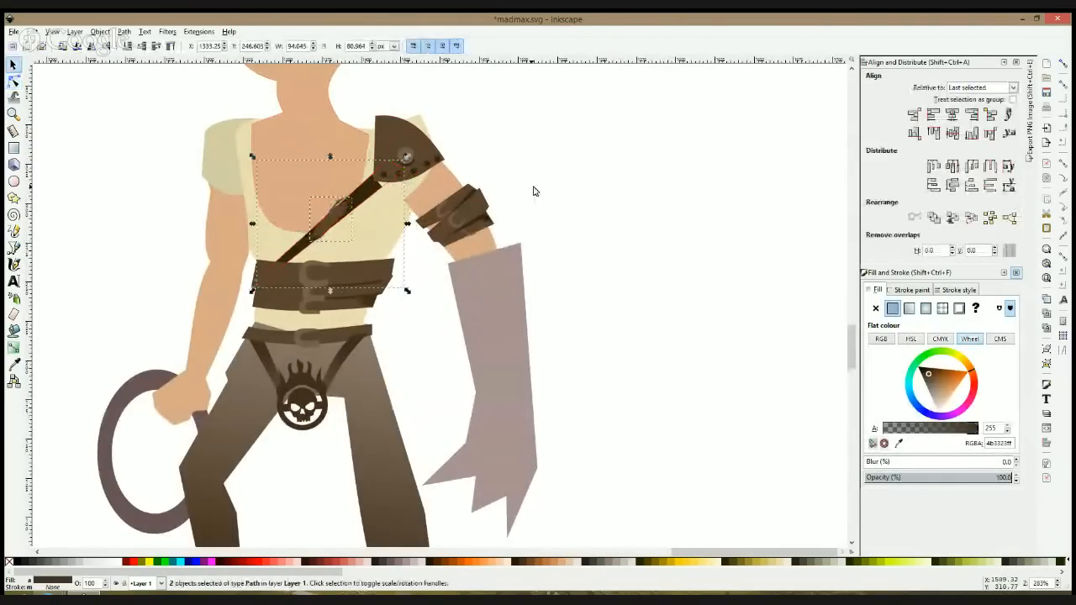
{"action": "key", "text": "Escape"}
Step: Try raising and lowering the chest strap pieces in the stacking order
{"action": "left_click", "coordinate": [404, 191]}
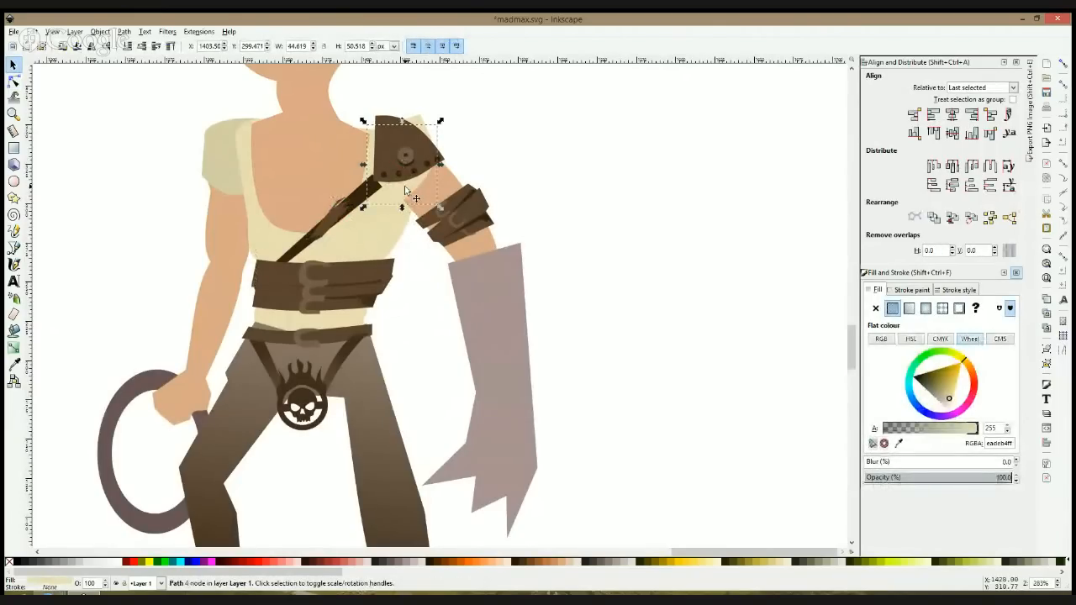
{"action": "left_click", "coordinate": [338, 217]}
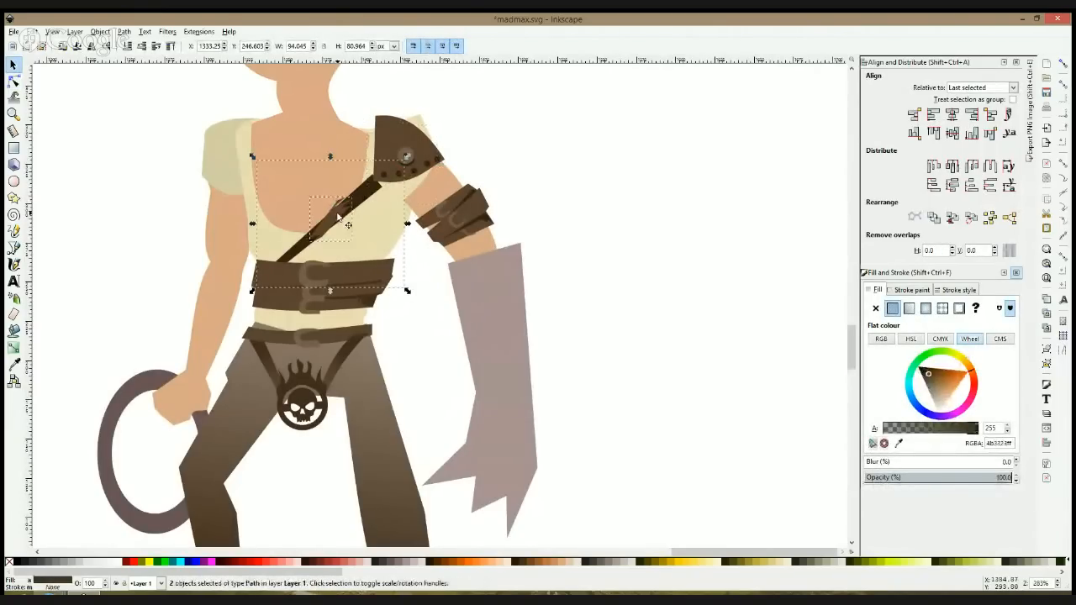
{"action": "key", "text": "Page_Up"}
{"action": "key", "text": "Page_Down"}
{"action": "key", "text": "Page_Down"}
{"action": "key", "text": "Page_Up"}
Step: Rotate the small lighter detail piece on the chest strap clockwise to line up with the strap
{"action": "left_click", "coordinate": [352, 218]}
{"action": "left_click", "coordinate": [349, 217]}
{"action": "left_click_drag", "start_coordinate": [353, 198], "coordinate": [358, 214]}
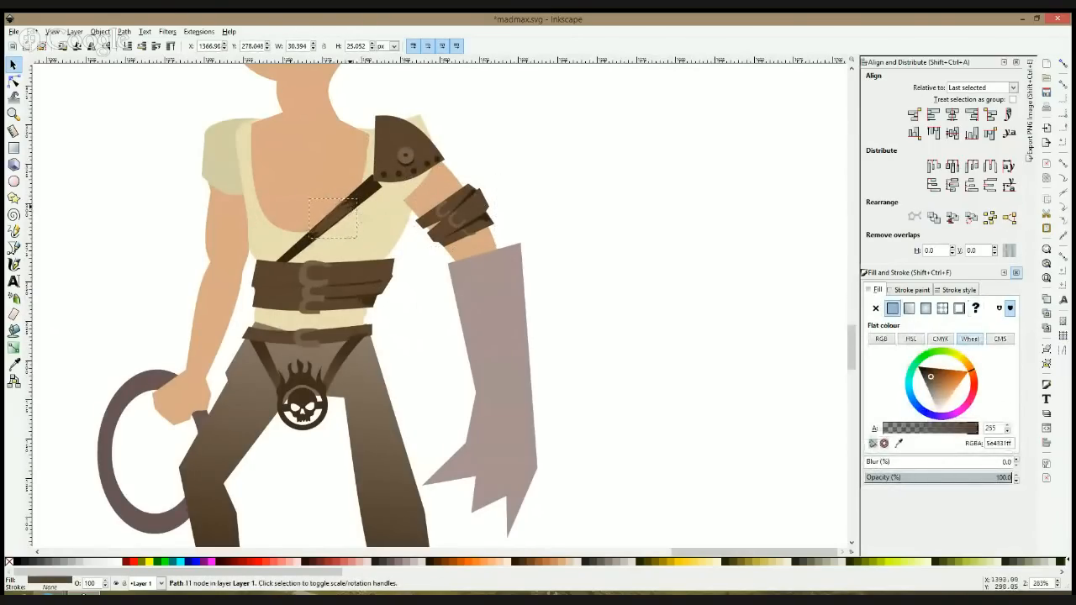
{"action": "key", "text": "Escape"}
{"action": "left_click", "coordinate": [409, 195]}
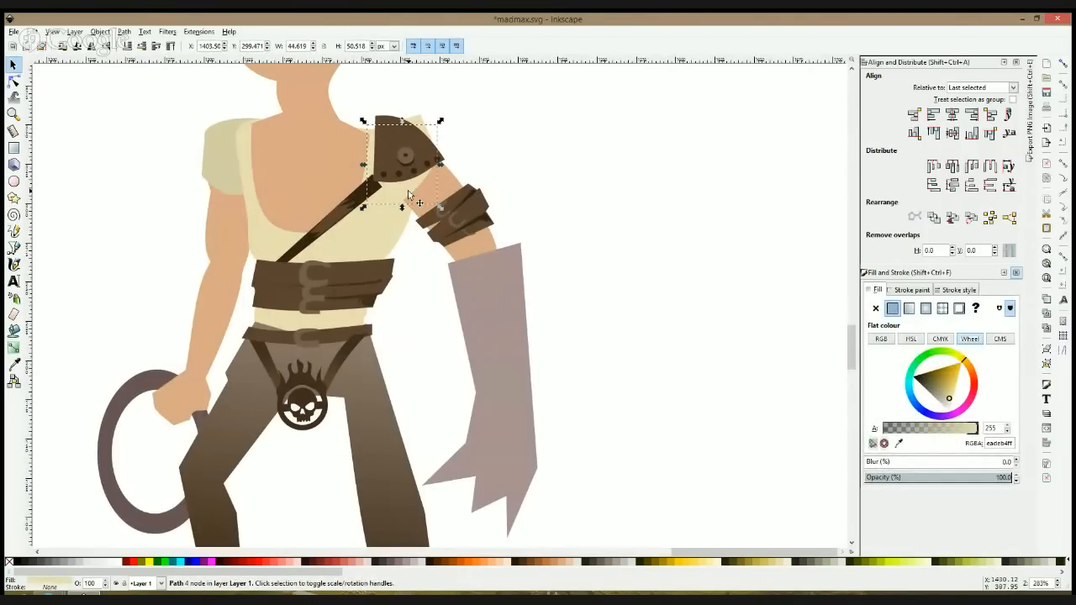
{"action": "left_click", "coordinate": [431, 193], "text": "shift"}
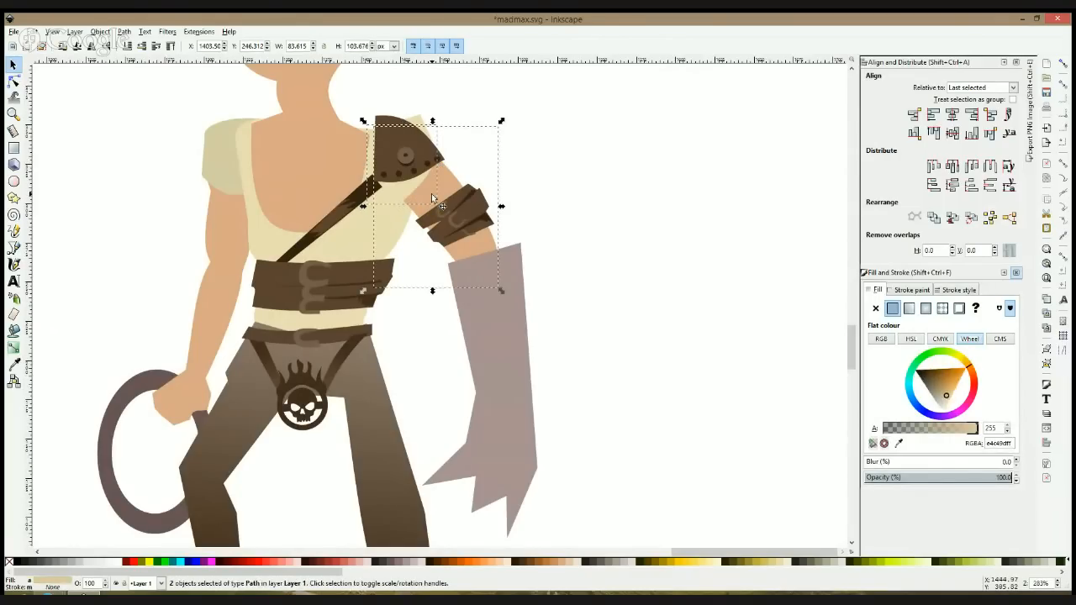
{"action": "left_click", "coordinate": [548, 180]}
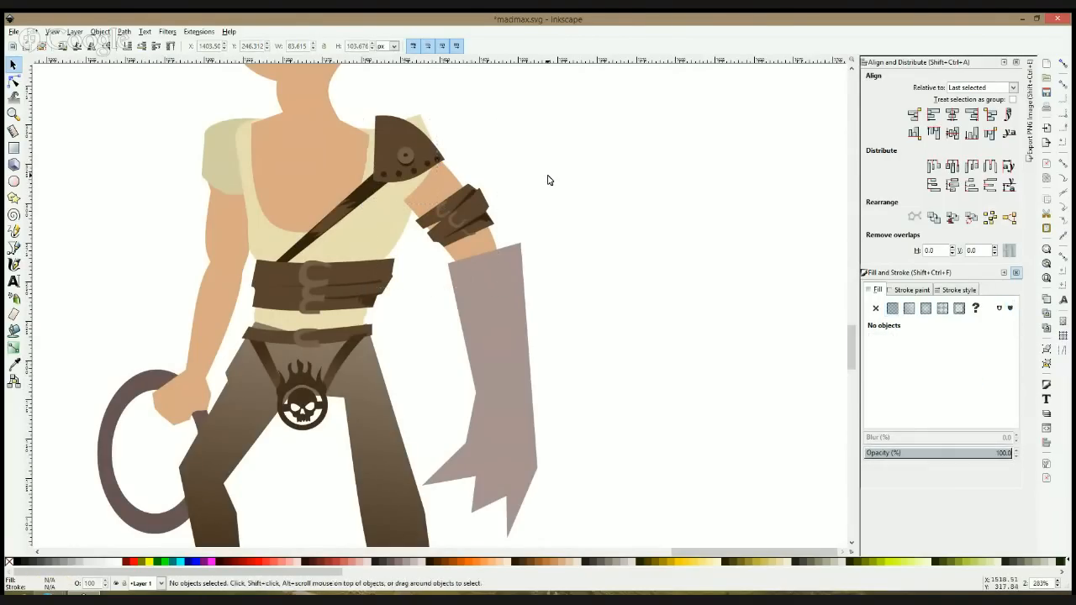
Step: Move the shirt's shoulder corner node inward and down so the corner is hidden behind the shoulder pad
{"action": "scroll", "coordinate": [547, 180], "scroll_direction": "down", "scroll_amount": 3}
{"action": "scroll", "coordinate": [519, 172], "scroll_direction": "up", "scroll_amount": 2}
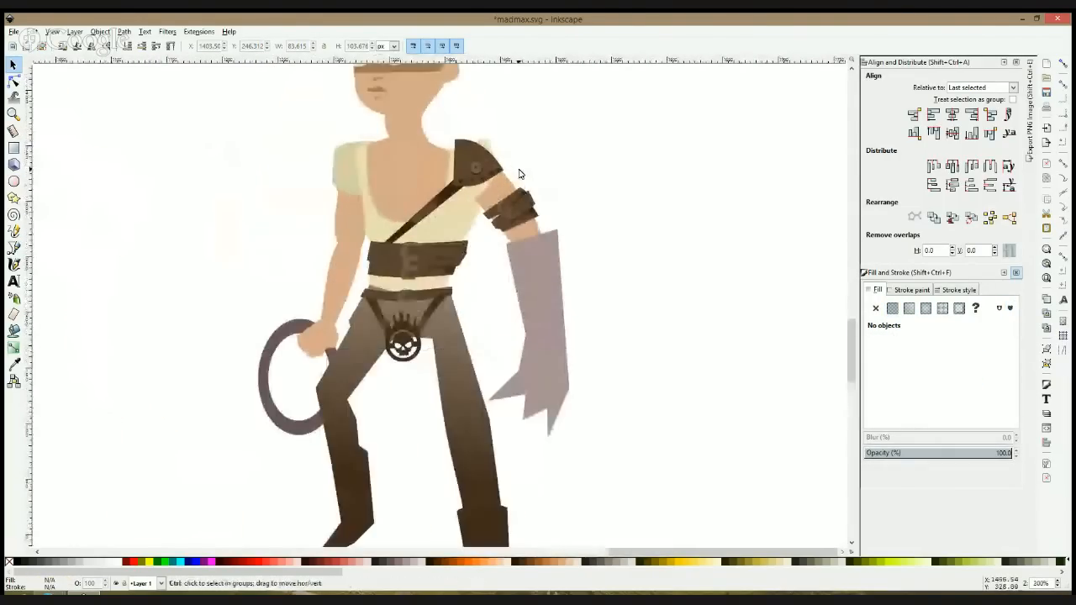
{"action": "left_click", "coordinate": [13, 80]}
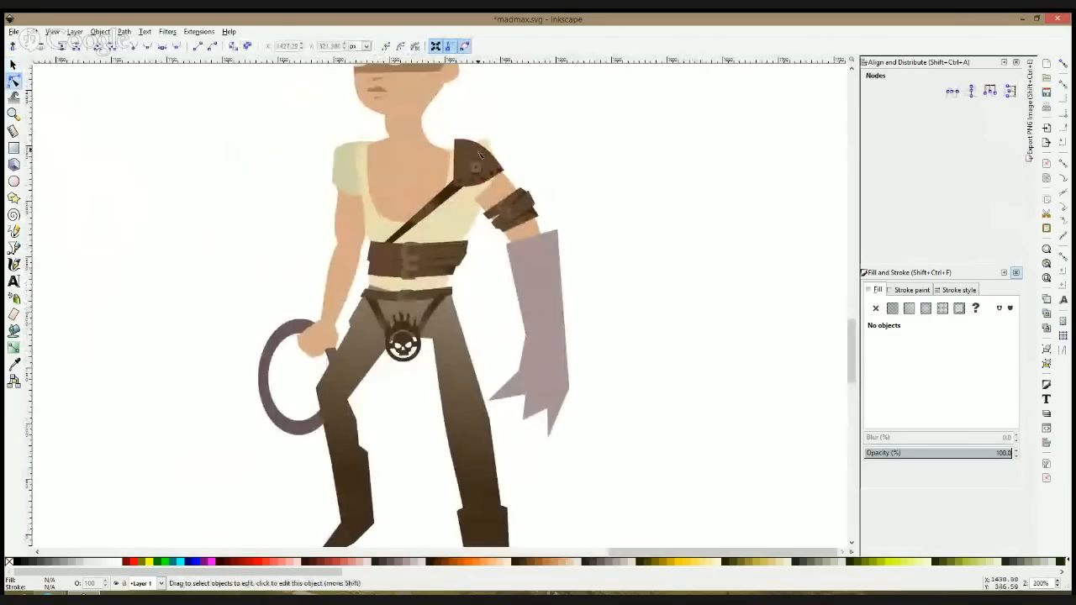
{"action": "left_click", "coordinate": [486, 148]}
{"action": "left_click", "coordinate": [479, 149]}
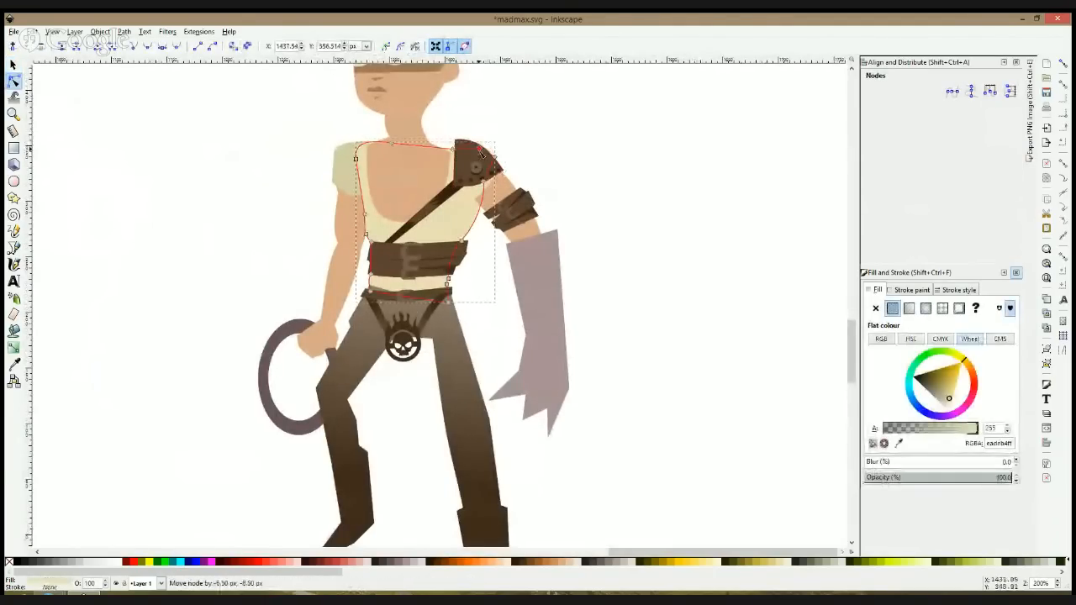
{"action": "key", "text": "s"}
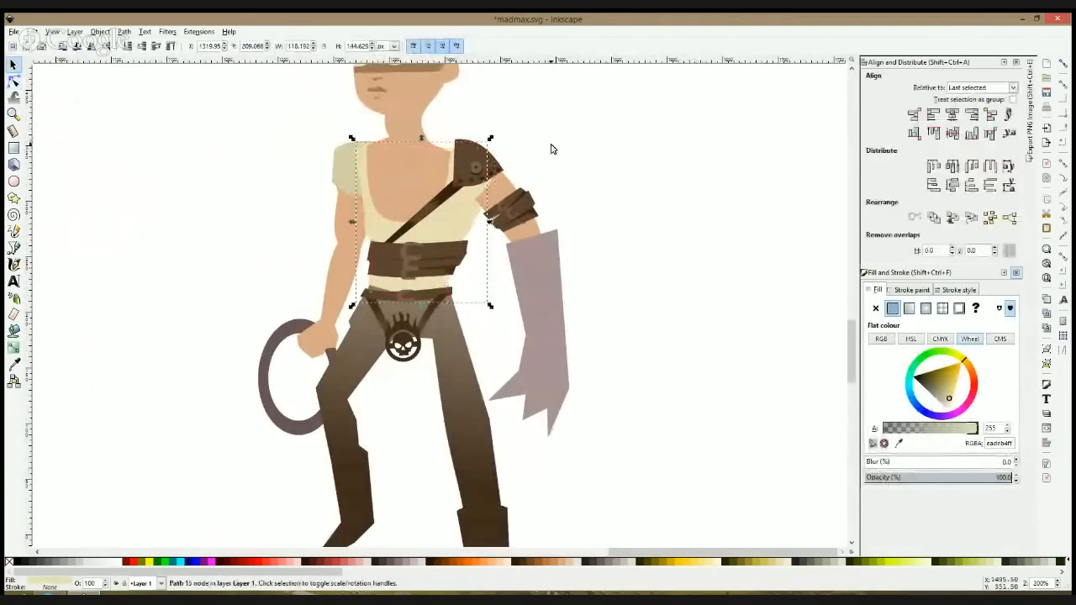
{"action": "key", "text": "Escape"}
Step: Draw small torn cloth flaps along the outer and inner edges of the straight leg's thigh and merge them with the trousers
{"action": "scroll", "coordinate": [552, 149], "scroll_direction": "down", "scroll_amount": 3}
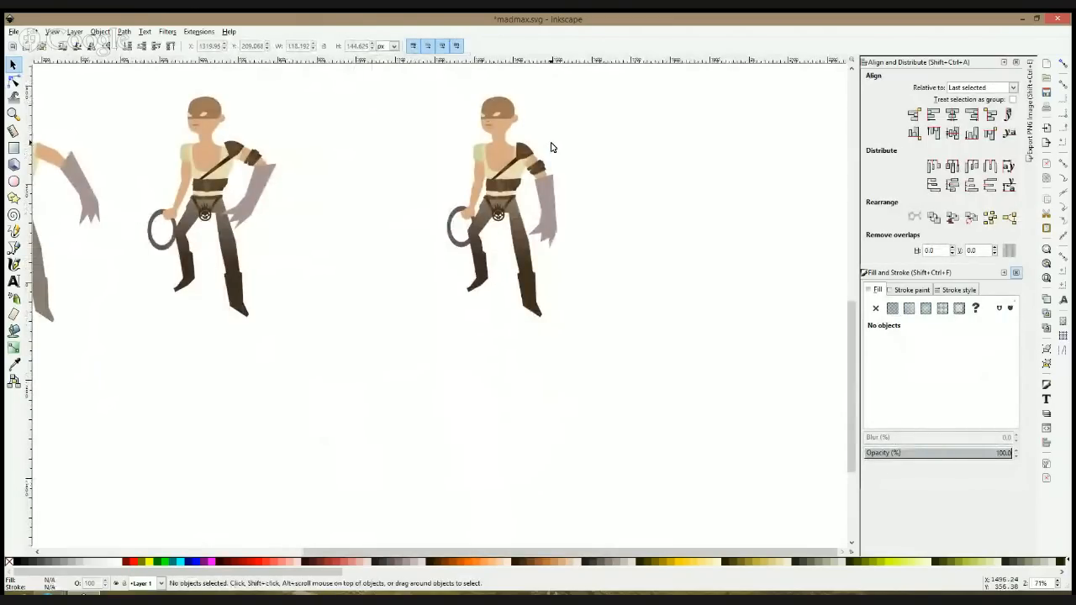
{"action": "scroll", "coordinate": [576, 129], "scroll_direction": "down", "scroll_amount": 4}
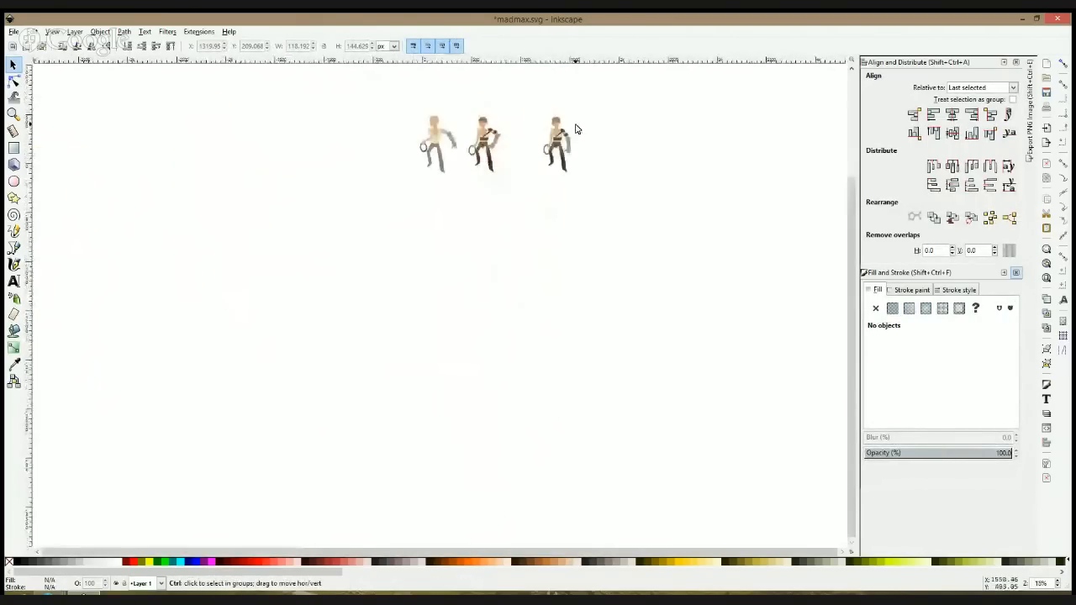
{"action": "scroll", "coordinate": [575, 128], "scroll_direction": "up", "scroll_amount": 2}
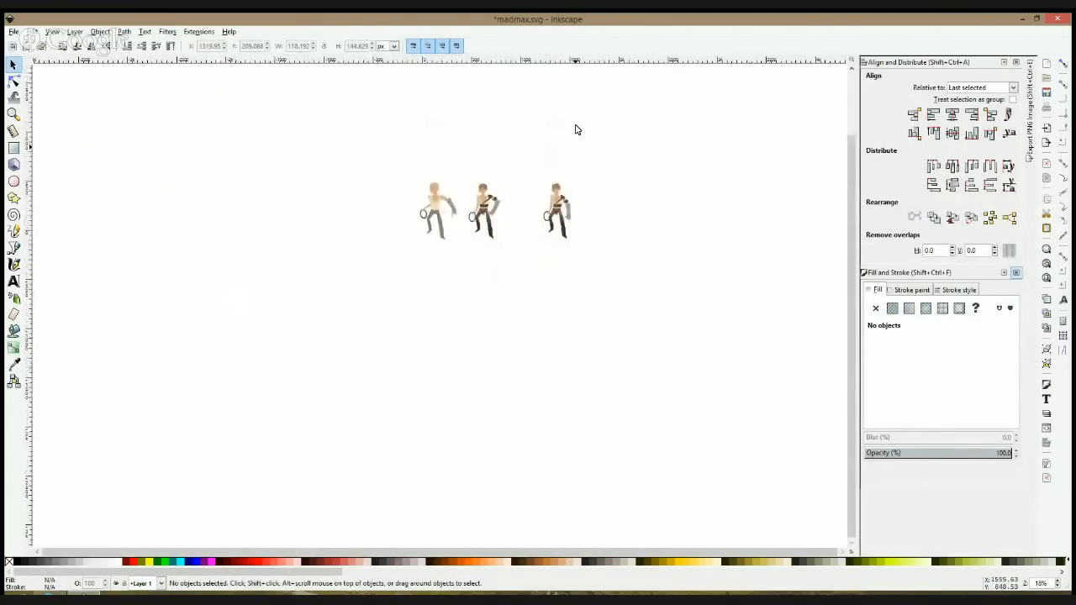
{"action": "key", "text": "1"}
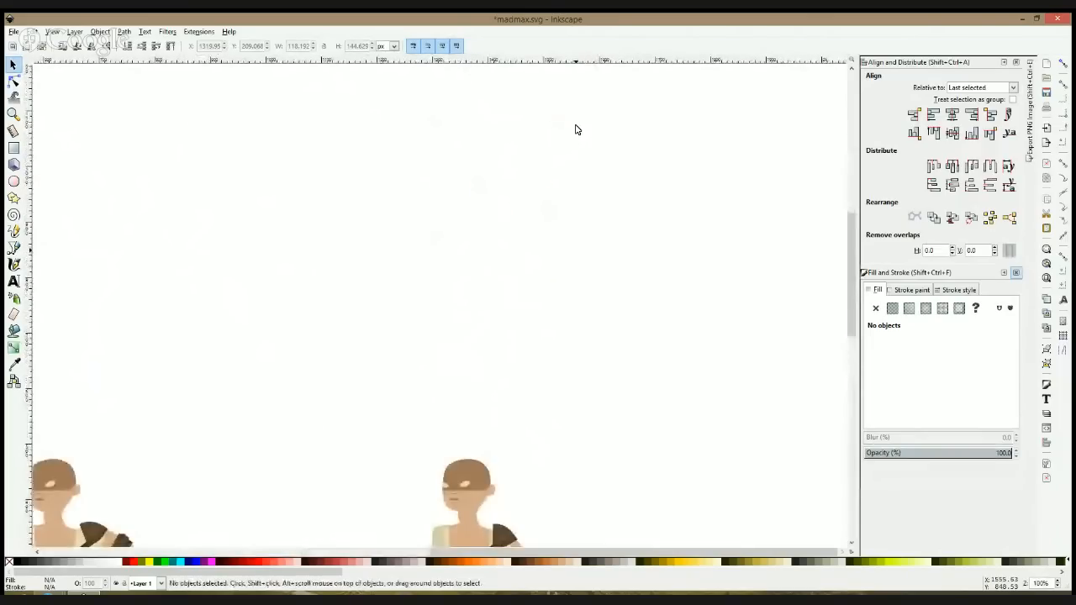
{"action": "scroll", "coordinate": [576, 129], "scroll_direction": "down", "scroll_amount": 2}
{"action": "scroll", "coordinate": [575, 128], "scroll_direction": "down", "scroll_amount": 1}
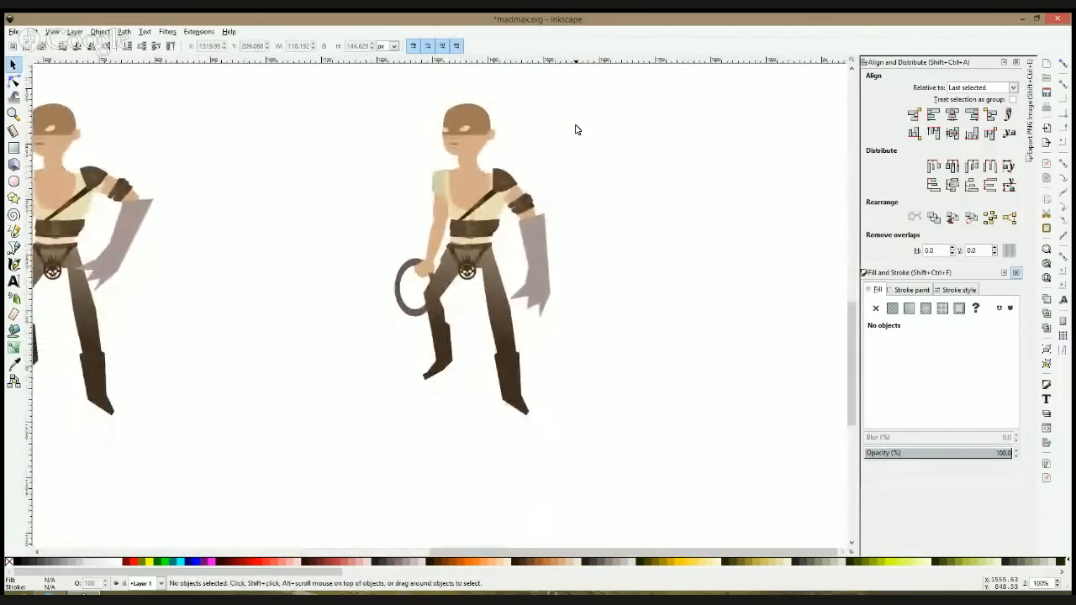
{"action": "left_click", "coordinate": [14, 247]}
{"action": "scroll", "coordinate": [520, 296], "scroll_direction": "up", "scroll_amount": 2}
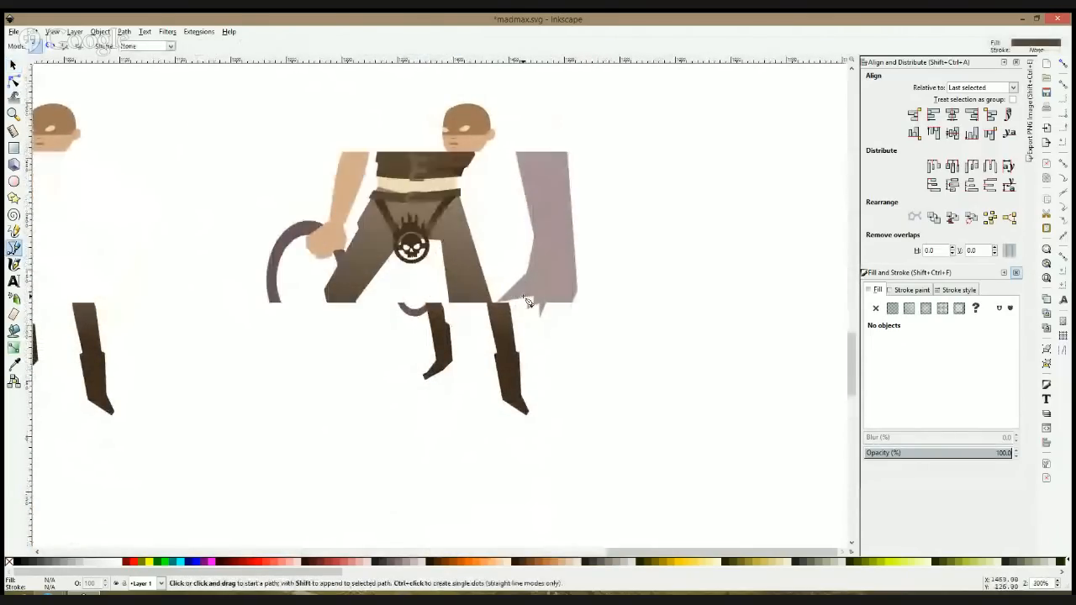
{"action": "left_click", "coordinate": [472, 243]}
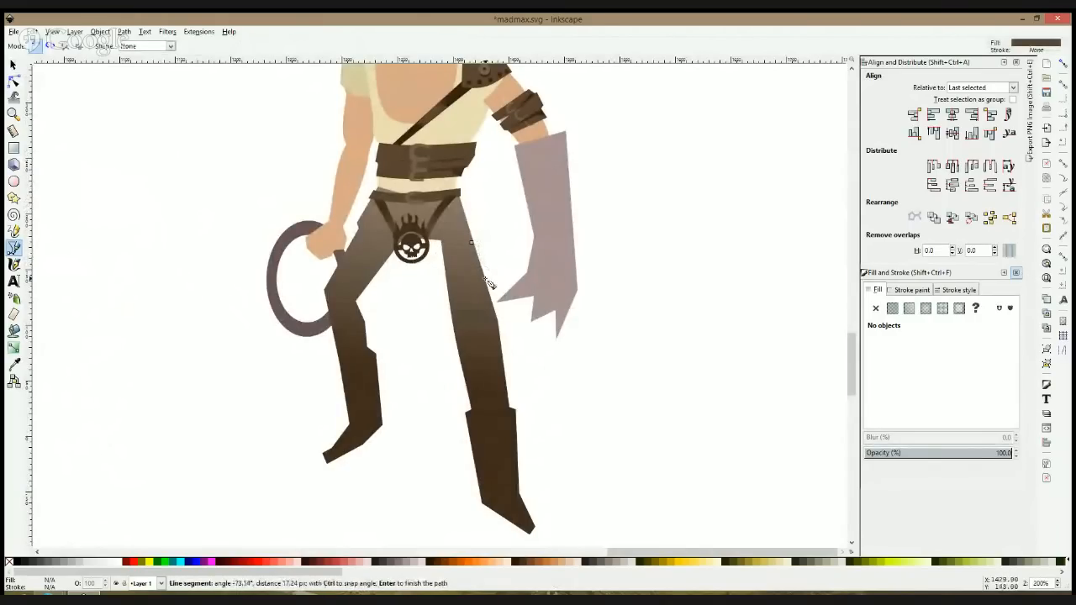
{"action": "left_click", "coordinate": [449, 322]}
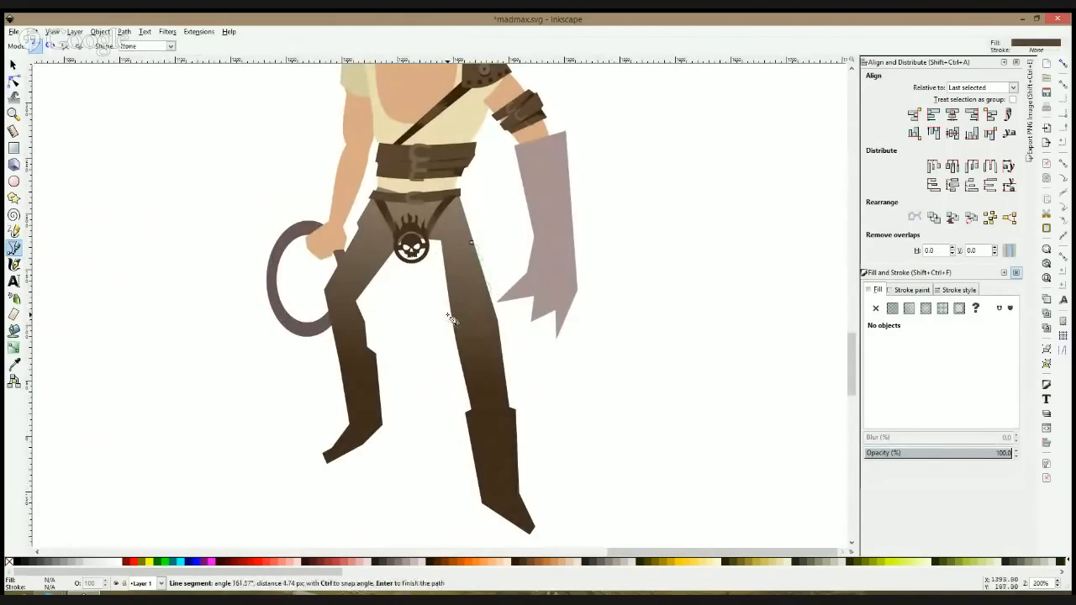
{"action": "left_click", "coordinate": [470, 243]}
{"action": "key", "text": "F1"}
{"action": "left_click", "coordinate": [456, 239], "text": "shift"}
{"action": "key", "text": "ctrl+plus"}
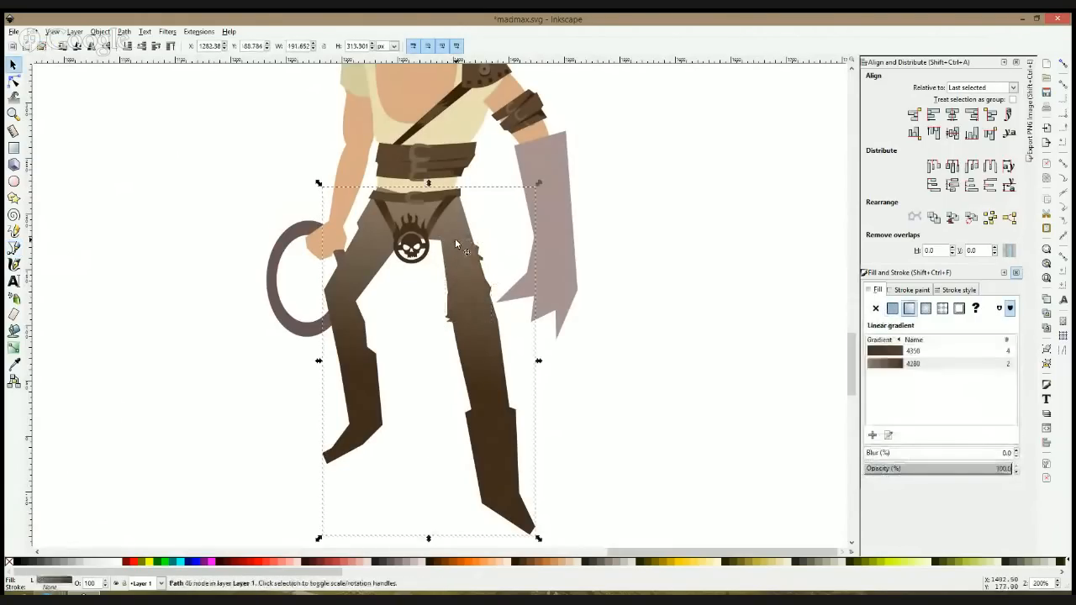
{"action": "left_click", "coordinate": [63, 264]}
Step: Try to draw a torn cloth flap along the inner thigh of the bent leg
{"action": "left_click", "coordinate": [14, 248]}
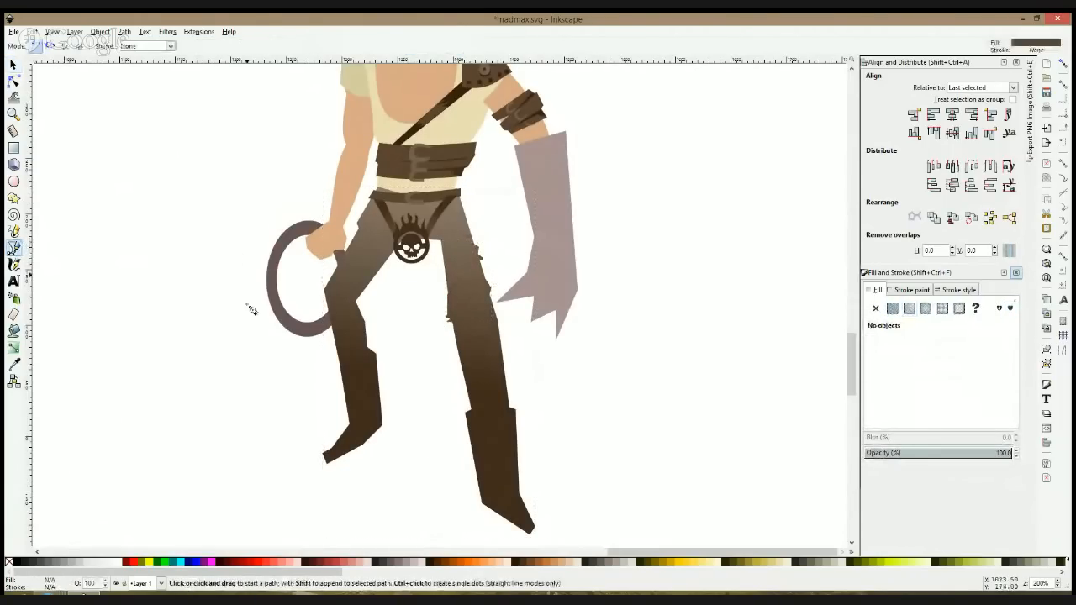
{"action": "left_click", "coordinate": [389, 247]}
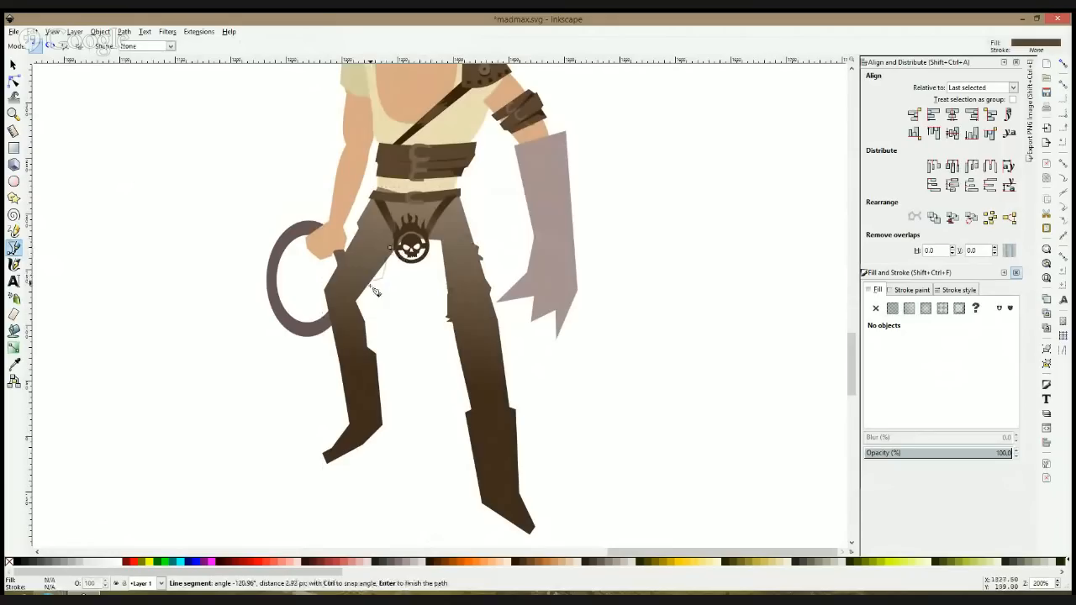
{"action": "left_click", "coordinate": [368, 296]}
{"action": "key", "text": "F1"}
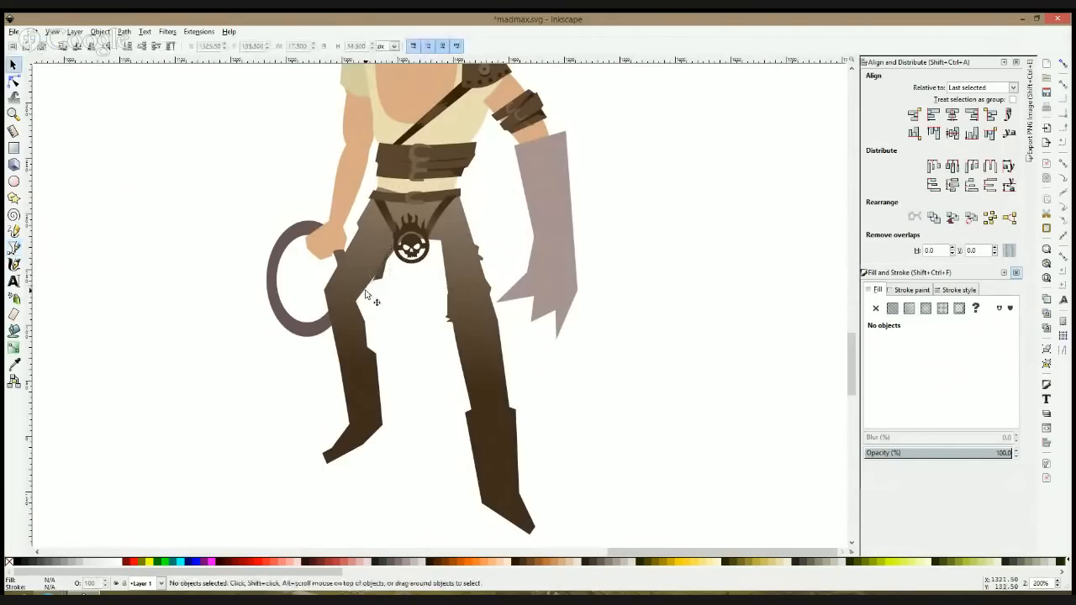
{"action": "key", "text": "ctrl"}
Step: Draw a thin torn sliver beside the bent leg's inner edge just above the boot and merge it with the trousers
{"action": "left_click", "coordinate": [17, 249]}
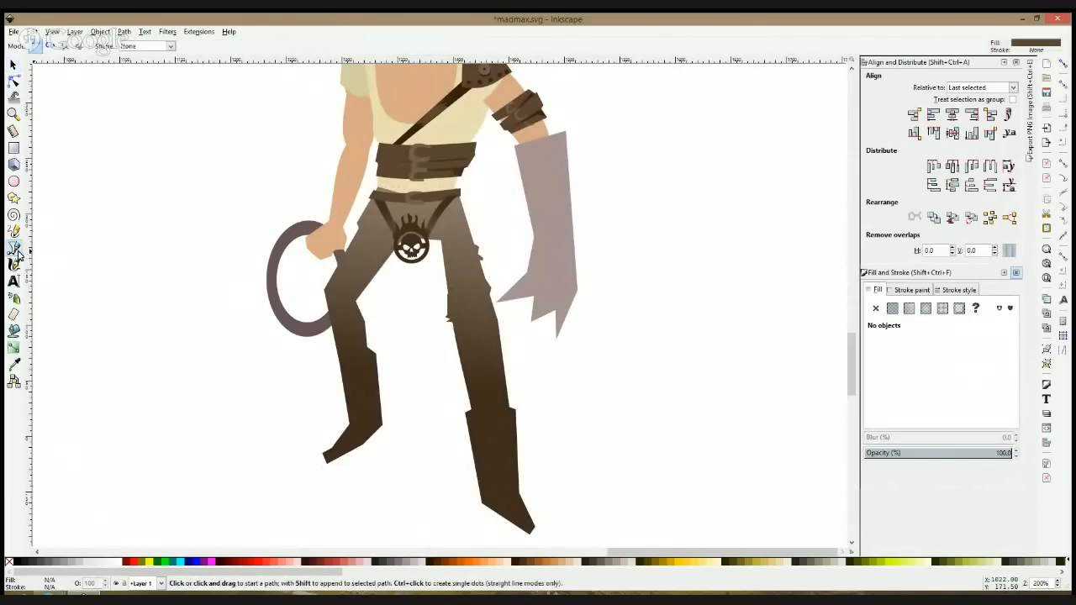
{"action": "left_click", "coordinate": [368, 327]}
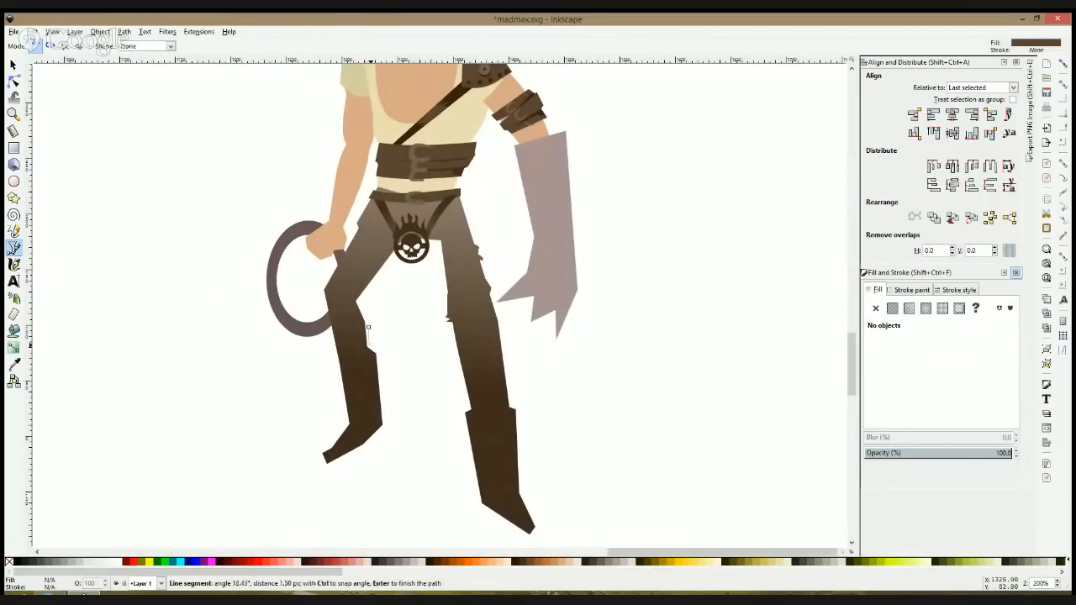
{"action": "left_click", "coordinate": [368, 327]}
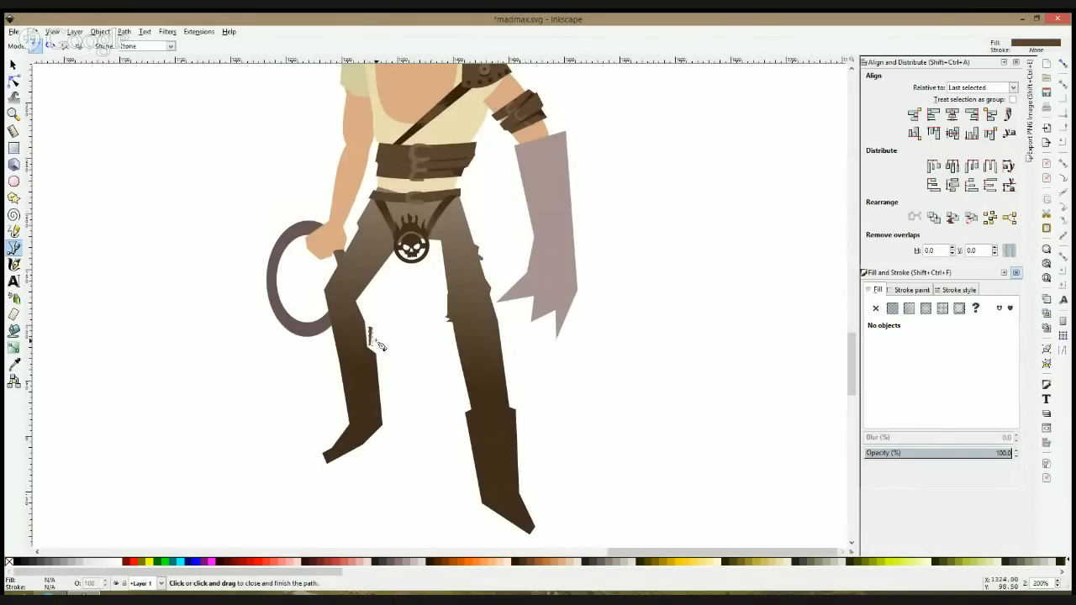
{"action": "left_click", "coordinate": [374, 338]}
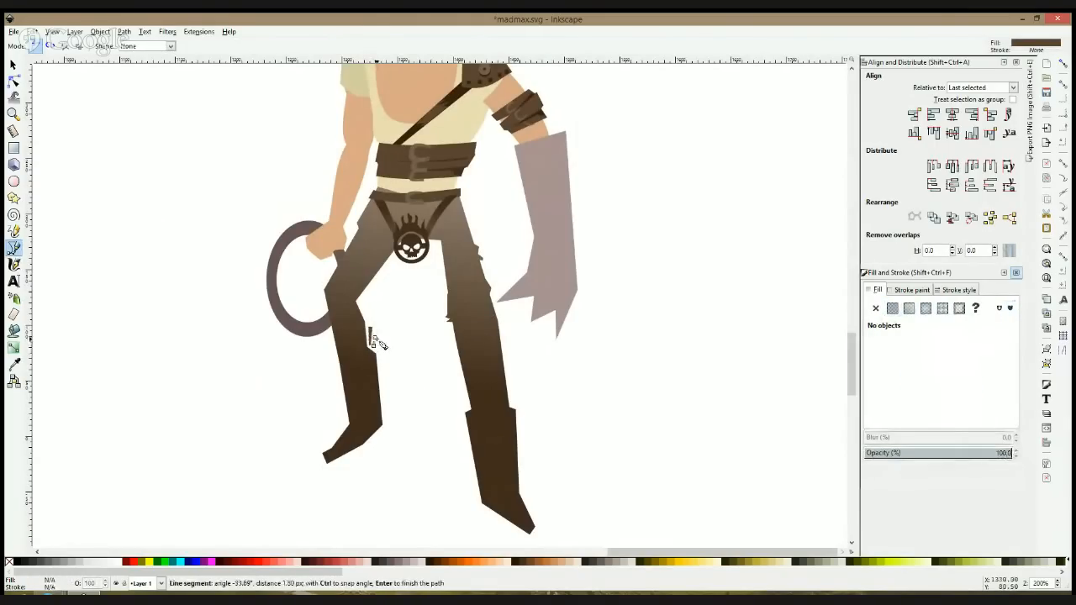
{"action": "left_click", "coordinate": [374, 338]}
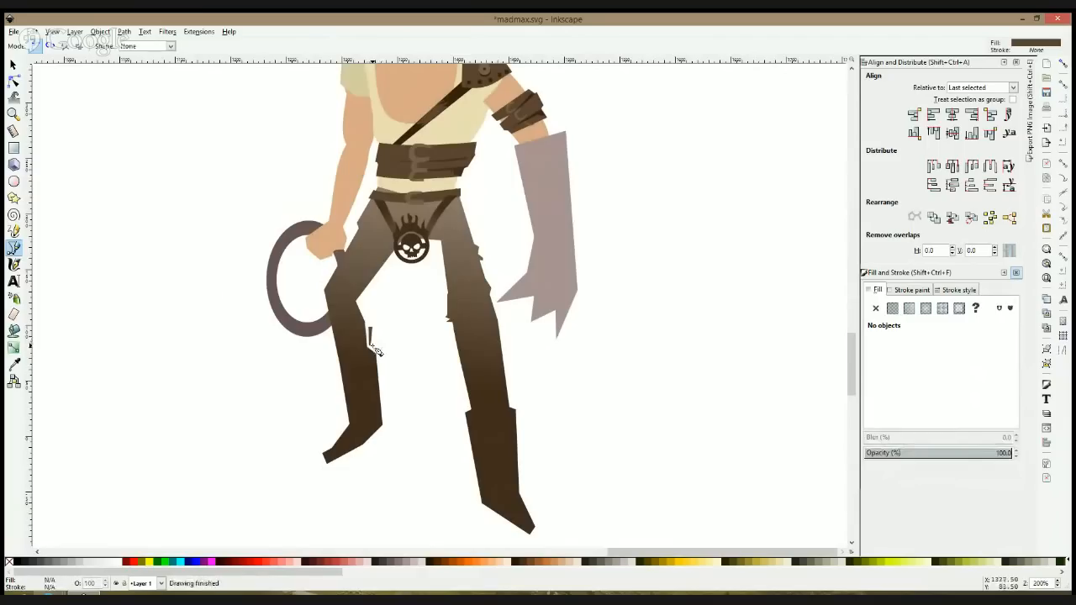
{"action": "key", "text": "s"}
{"action": "left_click", "coordinate": [350, 336]}
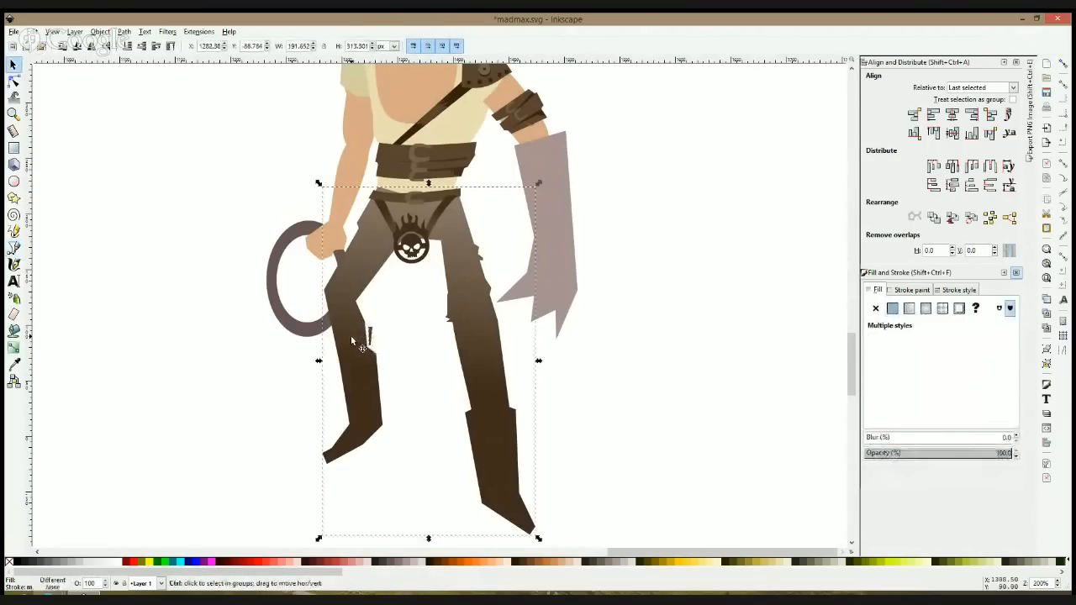
{"action": "left_click", "coordinate": [196, 387]}
Step: Draw a small torn flap on the straight leg's outer hip just below the belt and merge it with the trousers
{"action": "scroll", "coordinate": [196, 387], "scroll_direction": "down", "scroll_amount": 3, "text": "ctrl"}
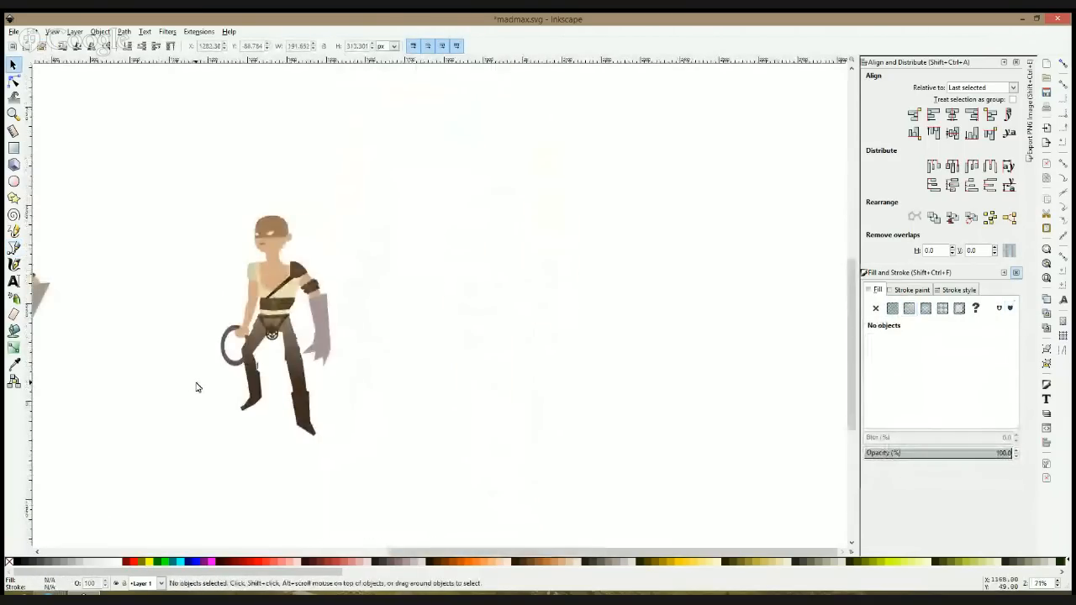
{"action": "scroll", "coordinate": [280, 373], "scroll_direction": "up", "scroll_amount": 1, "text": "ctrl"}
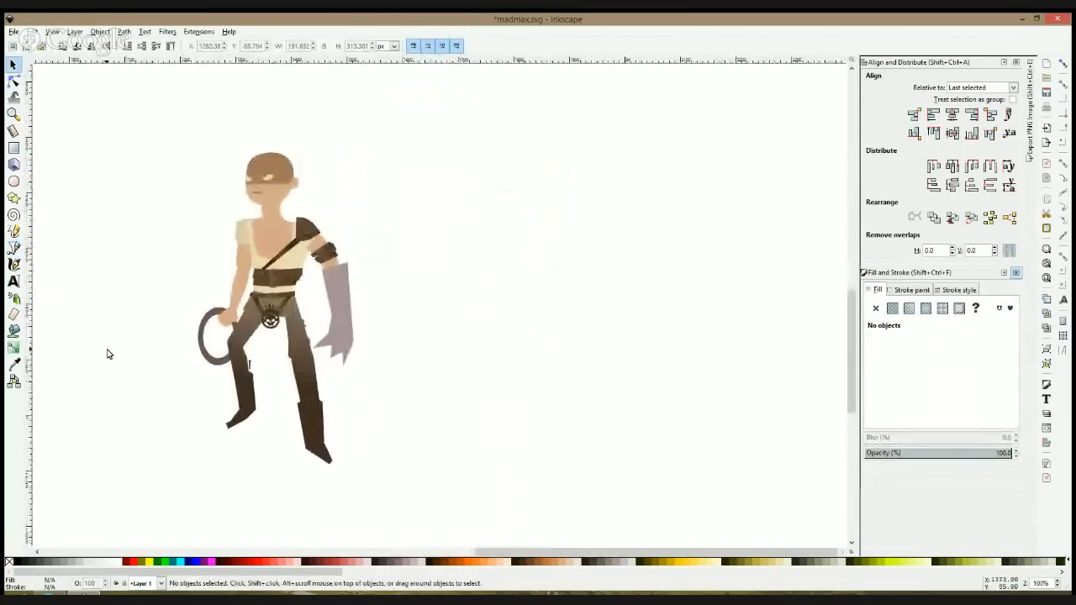
{"action": "left_click", "coordinate": [14, 247]}
{"action": "scroll", "coordinate": [293, 380], "scroll_direction": "up", "scroll_amount": 2, "text": "ctrl"}
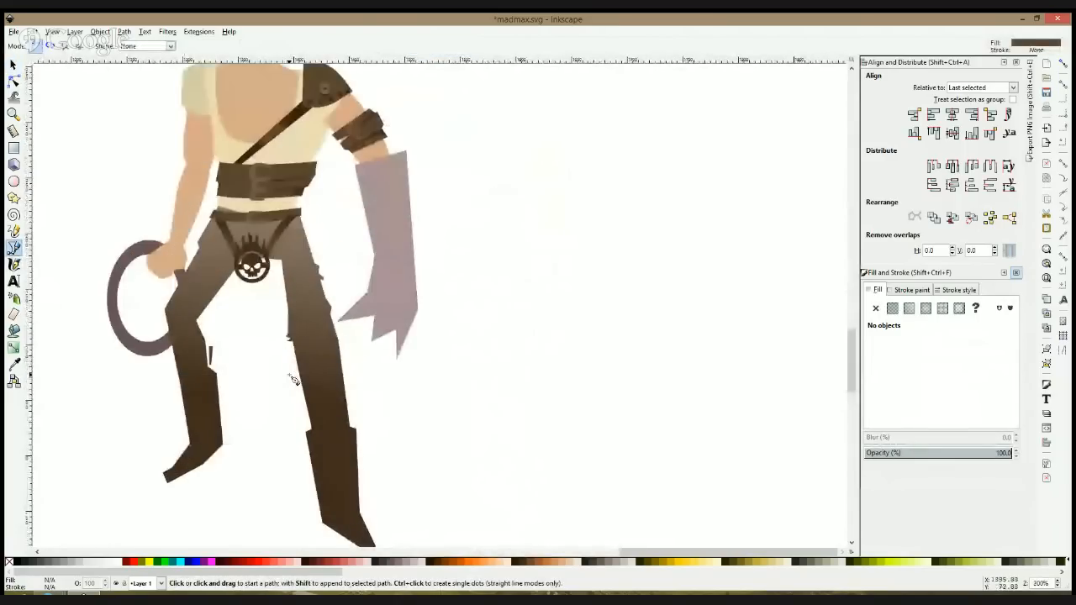
{"action": "left_click", "coordinate": [299, 222]}
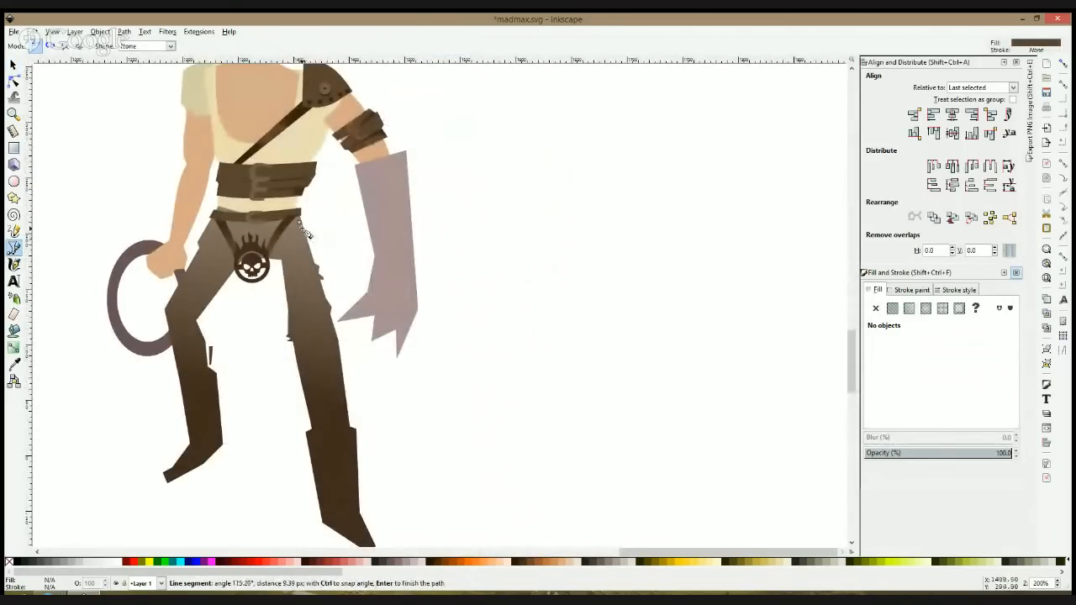
{"action": "left_click", "coordinate": [300, 223]}
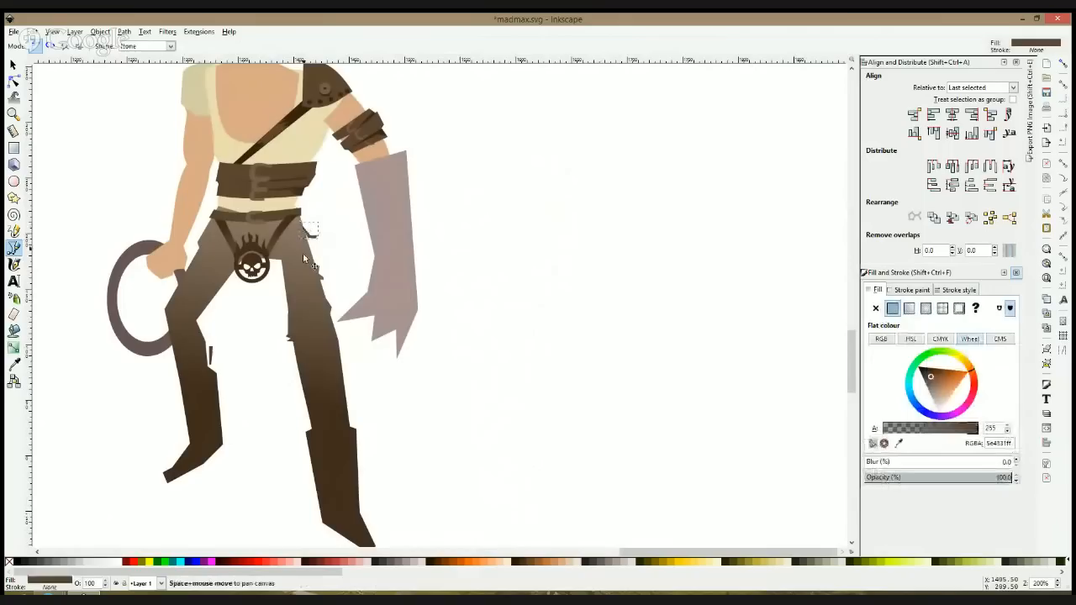
{"action": "key", "text": "s"}
{"action": "left_click", "coordinate": [304, 256], "text": "shift"}
{"action": "key", "text": "ctrl+plus"}
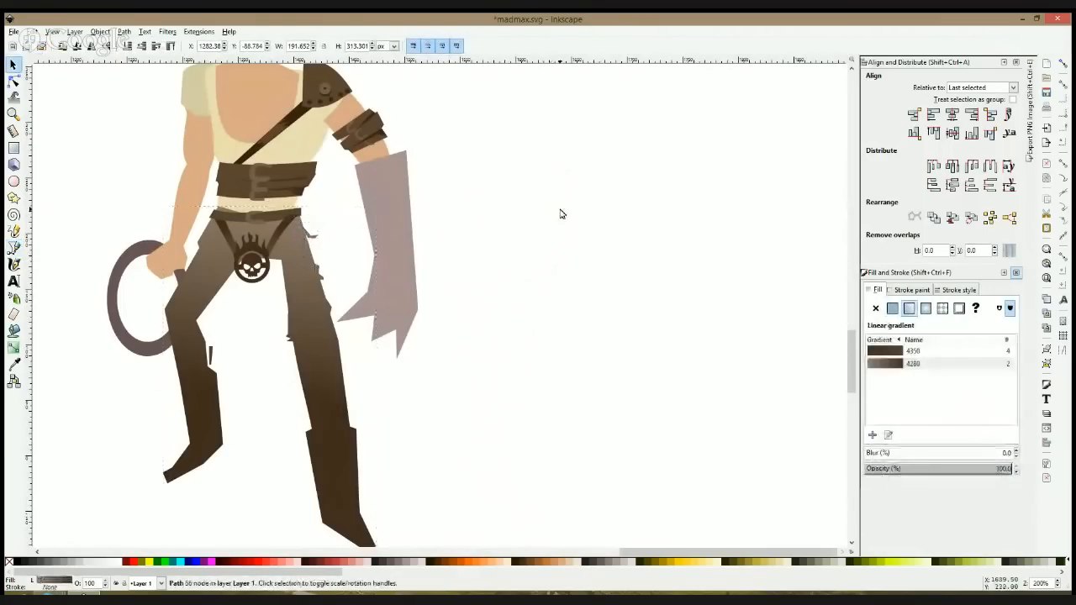
{"action": "left_click", "coordinate": [560, 213]}
{"action": "scroll", "coordinate": [560, 214], "scroll_direction": "down", "scroll_amount": 3}
{"action": "scroll", "coordinate": [512, 220], "scroll_direction": "up", "scroll_amount": 2}
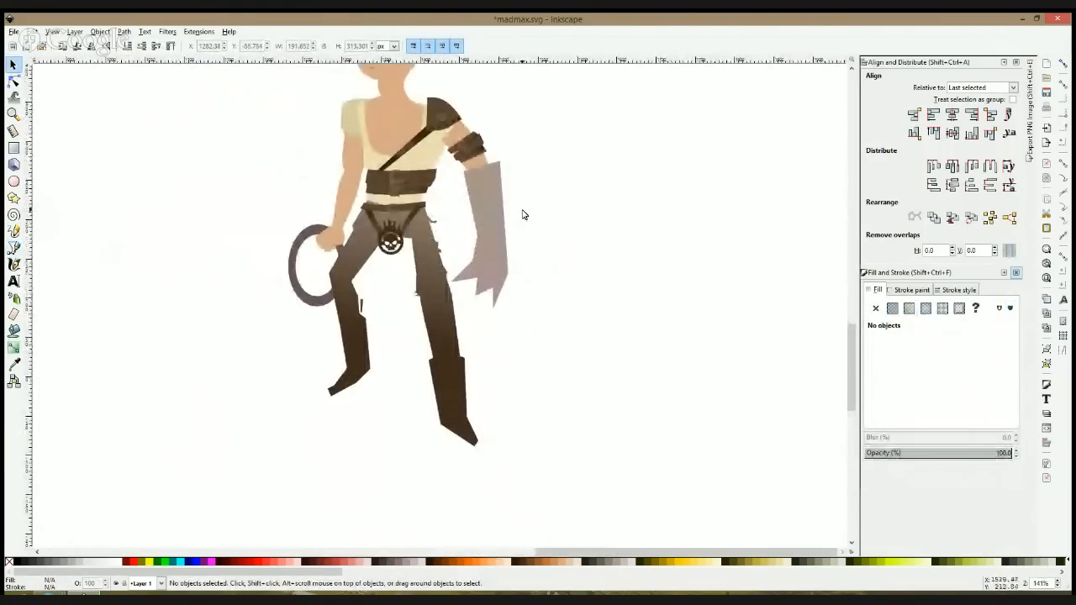
{"action": "scroll", "coordinate": [522, 214], "scroll_direction": "up", "scroll_amount": 2}
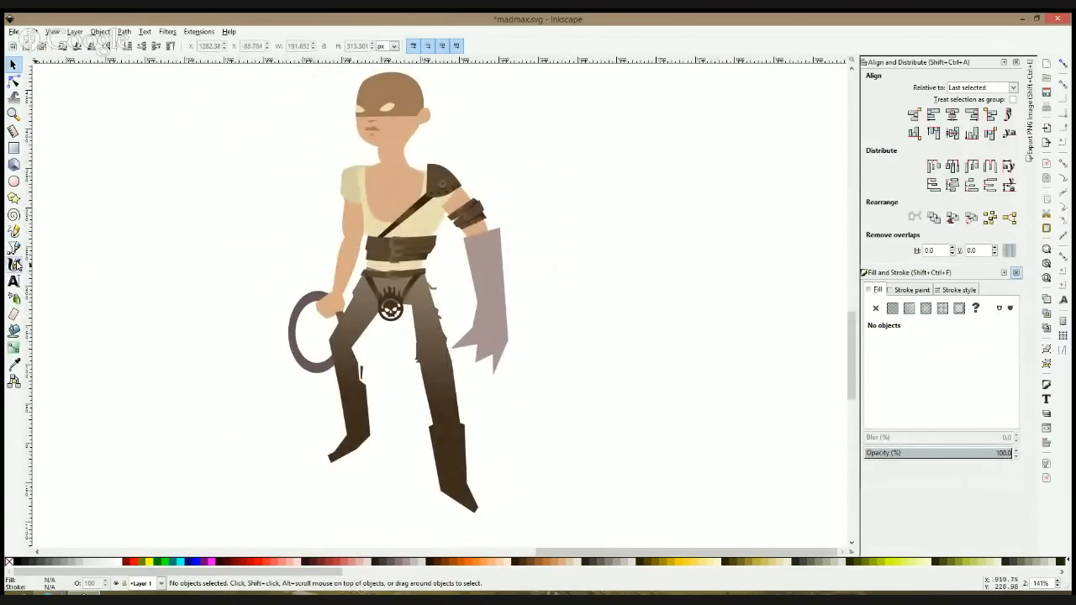
{"action": "left_click", "coordinate": [13, 248]}
{"action": "scroll", "coordinate": [473, 341], "scroll_direction": "down", "scroll_amount": 3}
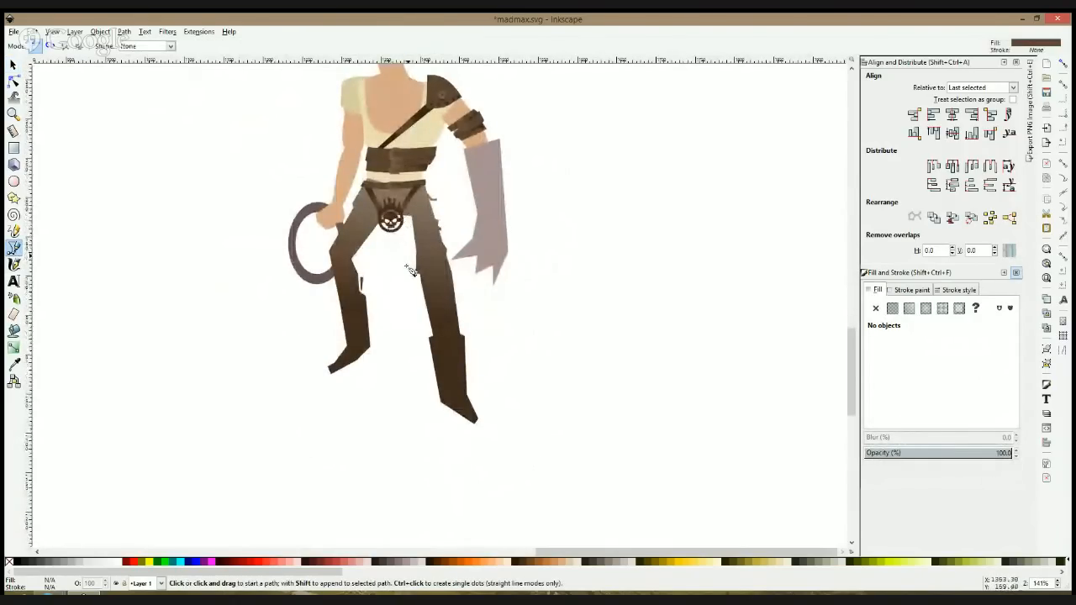
{"action": "scroll", "coordinate": [401, 217], "scroll_direction": "up", "scroll_amount": 2}
{"action": "left_click", "coordinate": [365, 239]}
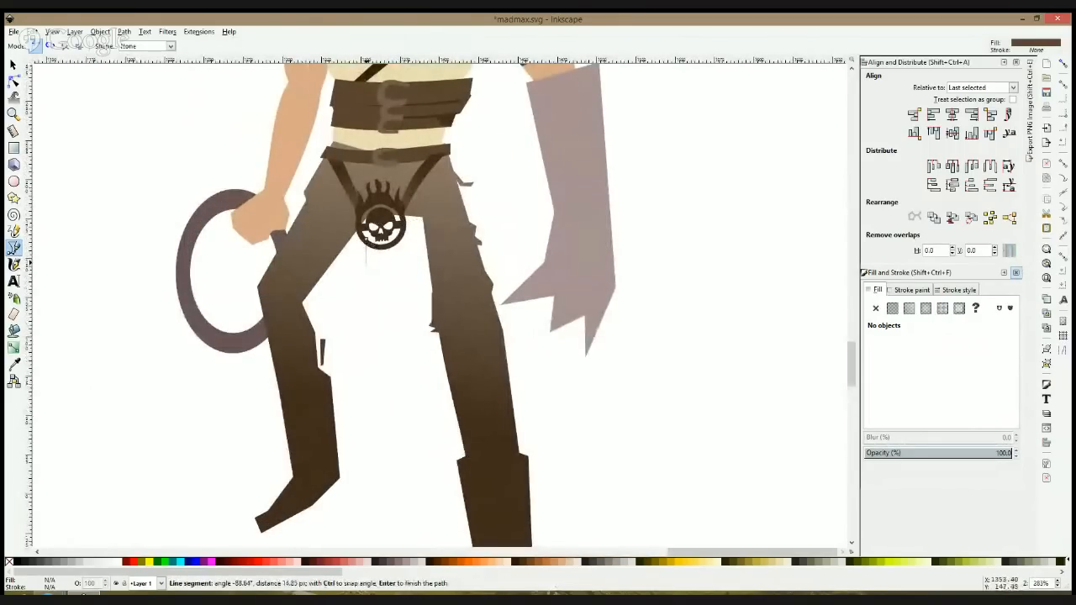
{"action": "key", "text": "Escape"}
{"action": "key", "text": "F1"}
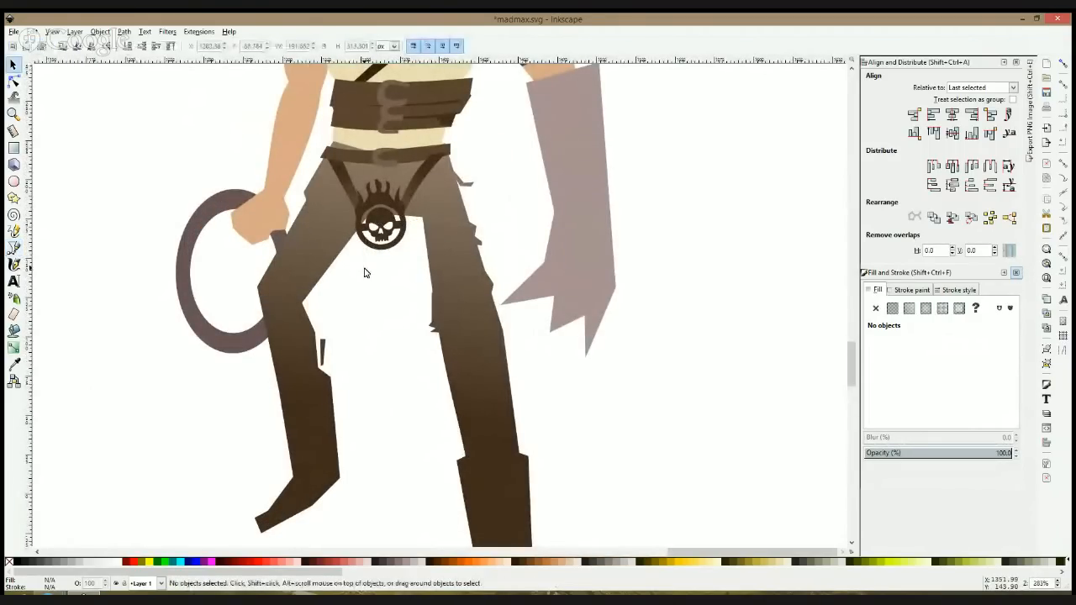
{"action": "left_click", "coordinate": [15, 248]}
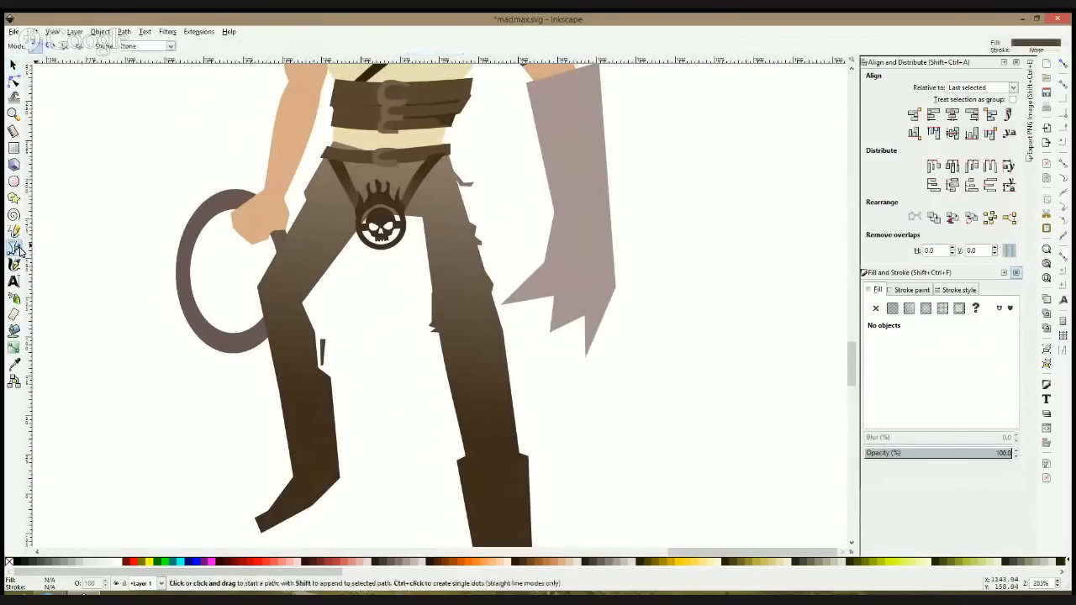
Step: Save the document and draw a thin horizontal brown bar about 341 px long and 10 px high beside the character
{"action": "left_click", "coordinate": [13, 148]}
{"action": "key", "text": "ctrl+s"}
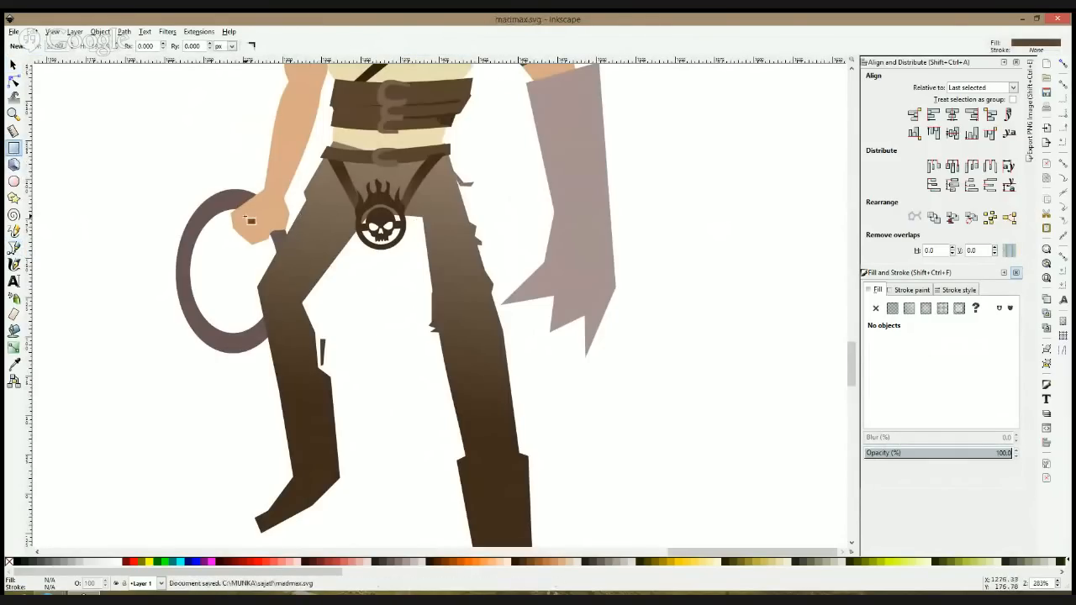
{"action": "scroll", "coordinate": [244, 220], "scroll_direction": "up", "scroll_amount": 1}
{"action": "scroll", "coordinate": [263, 219], "scroll_direction": "down", "scroll_amount": 3}
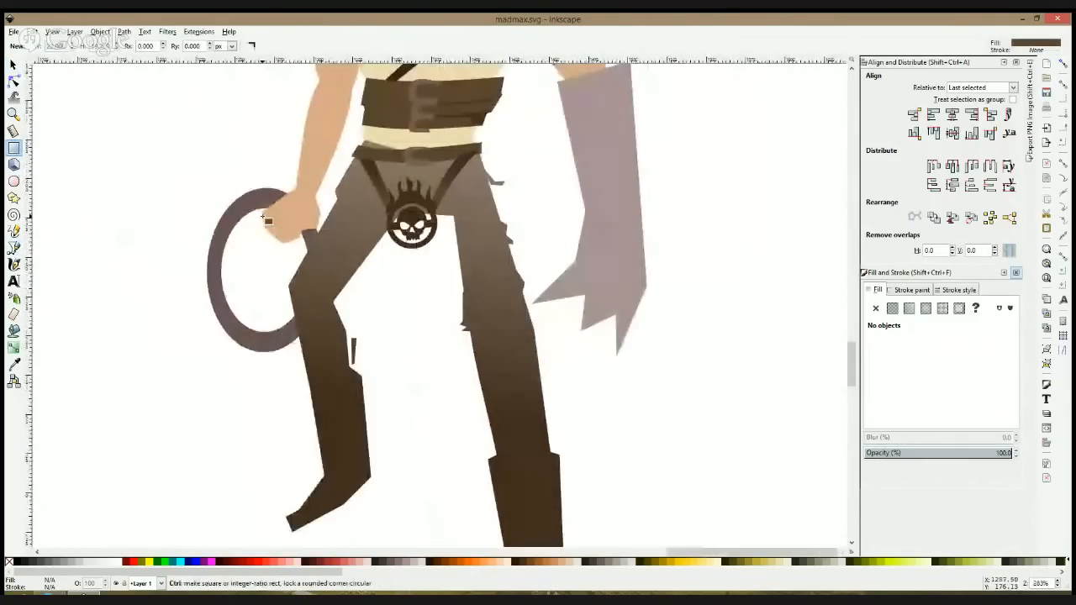
{"action": "mouse_move", "coordinate": [502, 140]}
{"action": "left_mouse_down"}
{"action": "mouse_move", "coordinate": [530, 154]}
{"action": "mouse_move", "coordinate": [735, 161]}
{"action": "mouse_move", "coordinate": [772, 150]}
{"action": "left_mouse_up"}
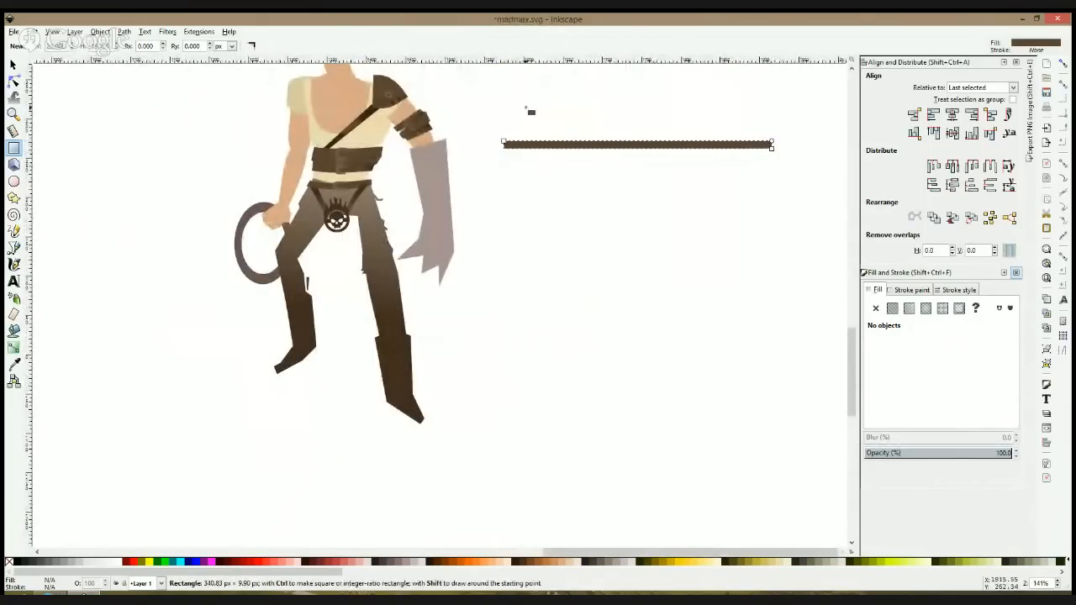
Step: Draw a square about 25 px wide, rotate it 45 degrees into a diamond, and place it and a duplicate along the bar
{"action": "left_click_drag", "start_coordinate": [522, 97], "coordinate": [547, 118]}
{"action": "key", "text": "s"}
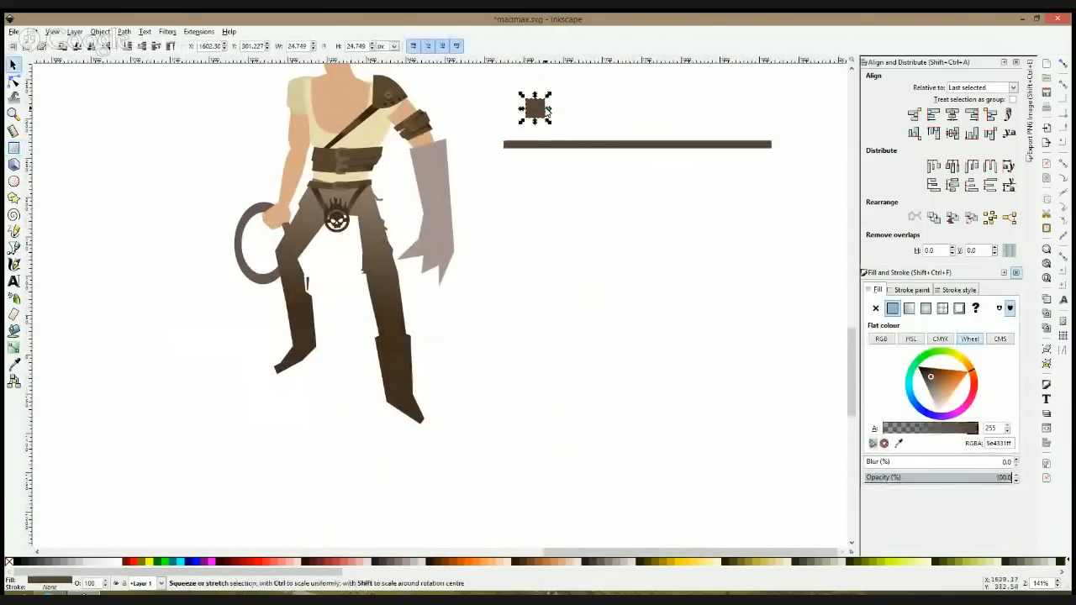
{"action": "left_click", "coordinate": [542, 109]}
{"action": "left_click_drag", "start_coordinate": [547, 97], "coordinate": [602, 139]}
{"action": "key", "text": "ctrl"}
{"action": "key", "text": "ctrl+f"}
{"action": "key", "text": "ctrl+d"}
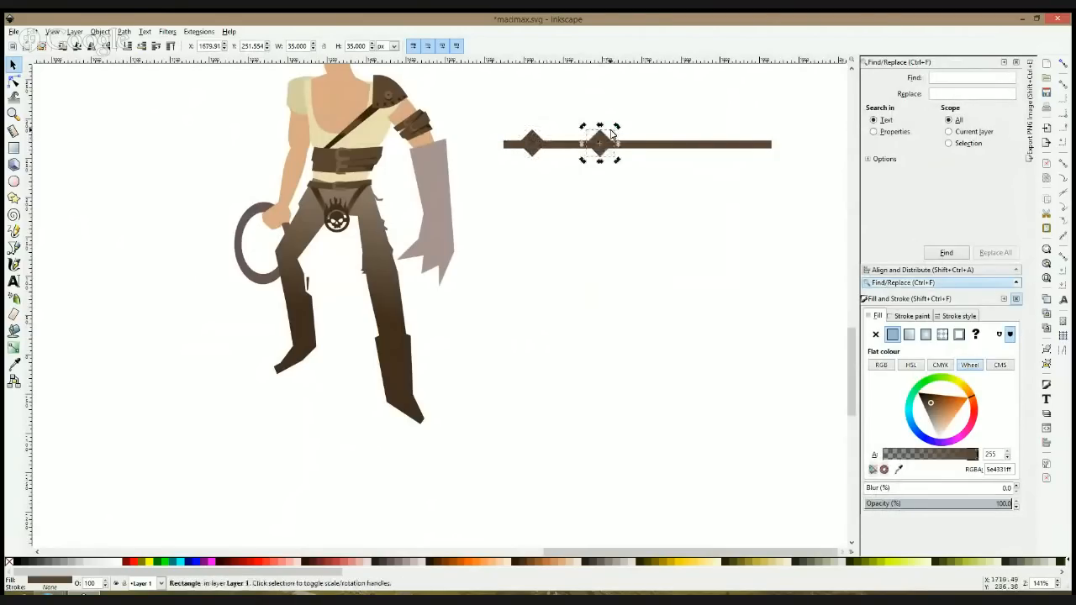
Step: Shrink and duplicate the second diamond to space four diamonds of varied size along the bar, and lengthen the bar to about 394 px
{"action": "left_click", "coordinate": [611, 131]}
{"action": "left_click", "coordinate": [609, 143]}
{"action": "left_click_drag", "start_coordinate": [618, 128], "coordinate": [714, 140]}
{"action": "key", "text": "ctrl+d"}
{"action": "left_click", "coordinate": [649, 141]}
{"action": "key", "text": "ctrl+d"}
{"action": "left_click", "coordinate": [757, 144]}
{"action": "left_click_drag", "start_coordinate": [778, 149], "coordinate": [819, 149]}
Step: Duplicate the beaded strand just below itself, extend the copy's bar to about 436 px and shift its first diamond inward
{"action": "left_click_drag", "start_coordinate": [487, 107], "coordinate": [825, 183]}
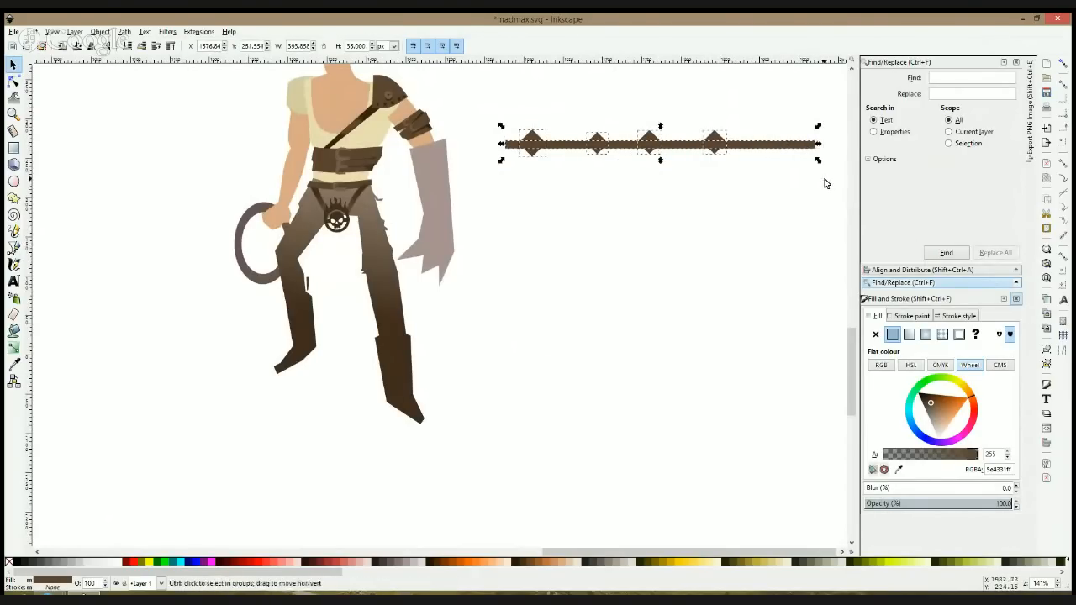
{"action": "key", "text": "ctrl+d"}
{"action": "left_click_drag", "start_coordinate": [758, 146], "coordinate": [758, 176]}
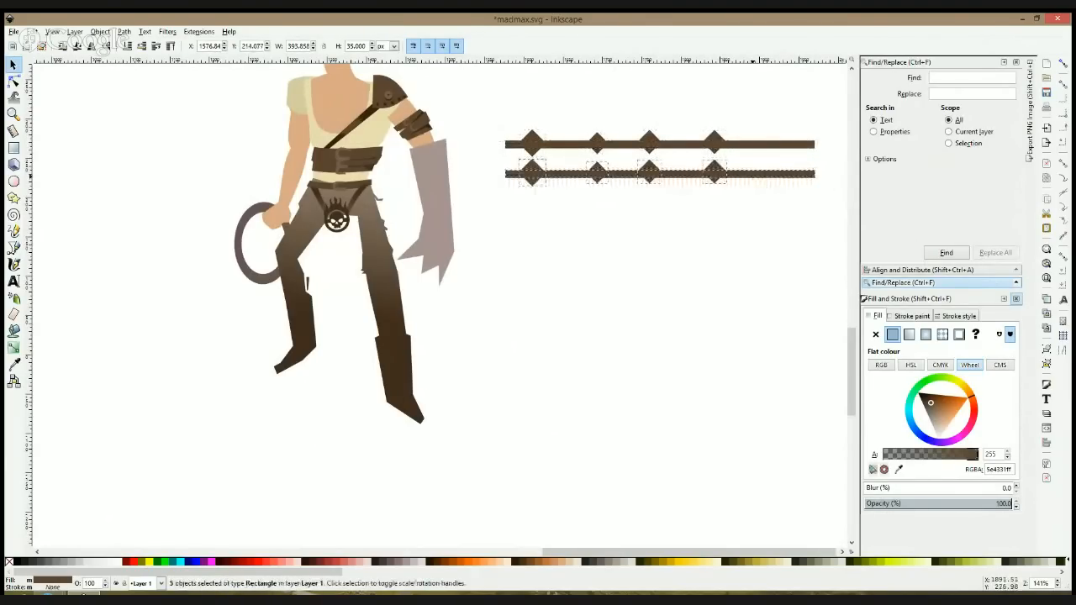
{"action": "left_click", "coordinate": [600, 186]}
{"action": "left_click_drag", "start_coordinate": [500, 174], "coordinate": [564, 185]}
{"action": "left_click", "coordinate": [538, 172]}
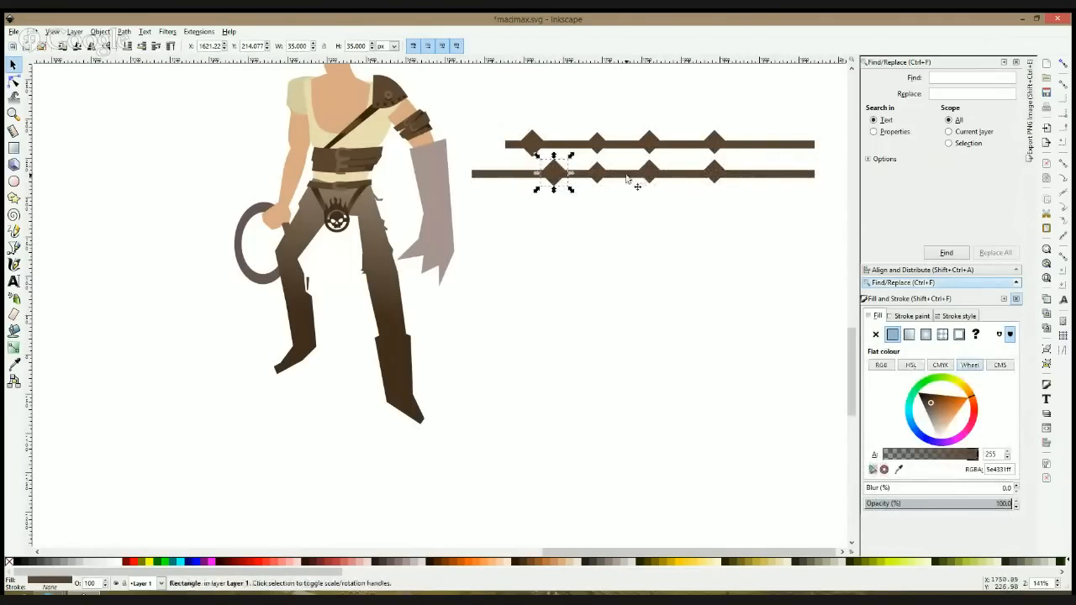
Step: Add a third strand below the others with a bar about 465 px long and an extra diamond about 22 px wide near its free end
{"action": "left_click_drag", "start_coordinate": [476, 101], "coordinate": [757, 208]}
{"action": "key", "text": "ctrl+d"}
{"action": "left_click_drag", "start_coordinate": [505, 202], "coordinate": [450, 203]}
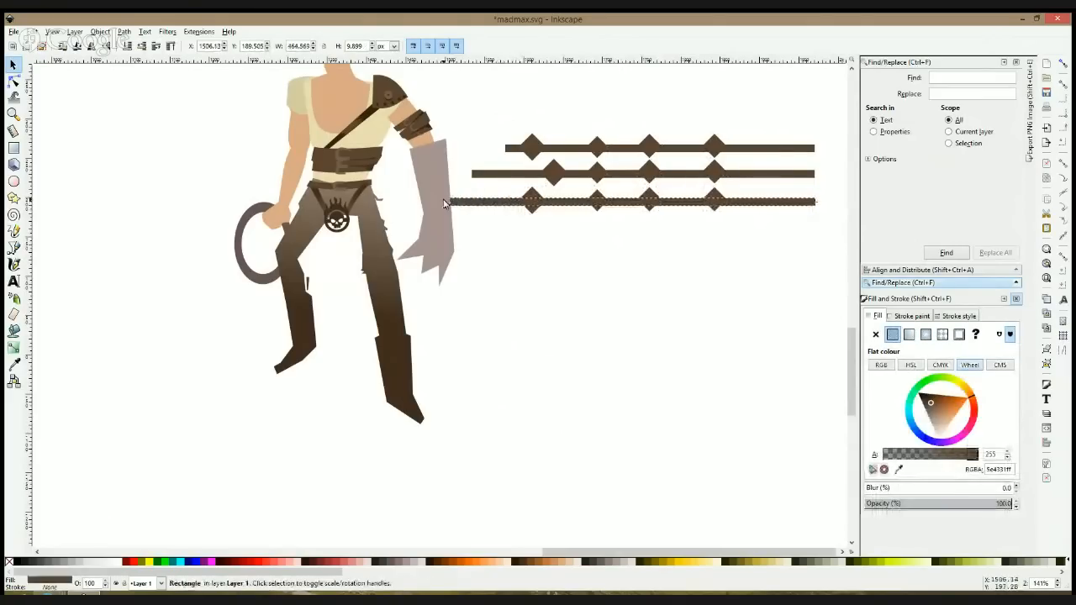
{"action": "left_click", "coordinate": [531, 200]}
{"action": "key", "text": "ctrl+d"}
{"action": "left_click_drag", "start_coordinate": [547, 214], "coordinate": [502, 204]}
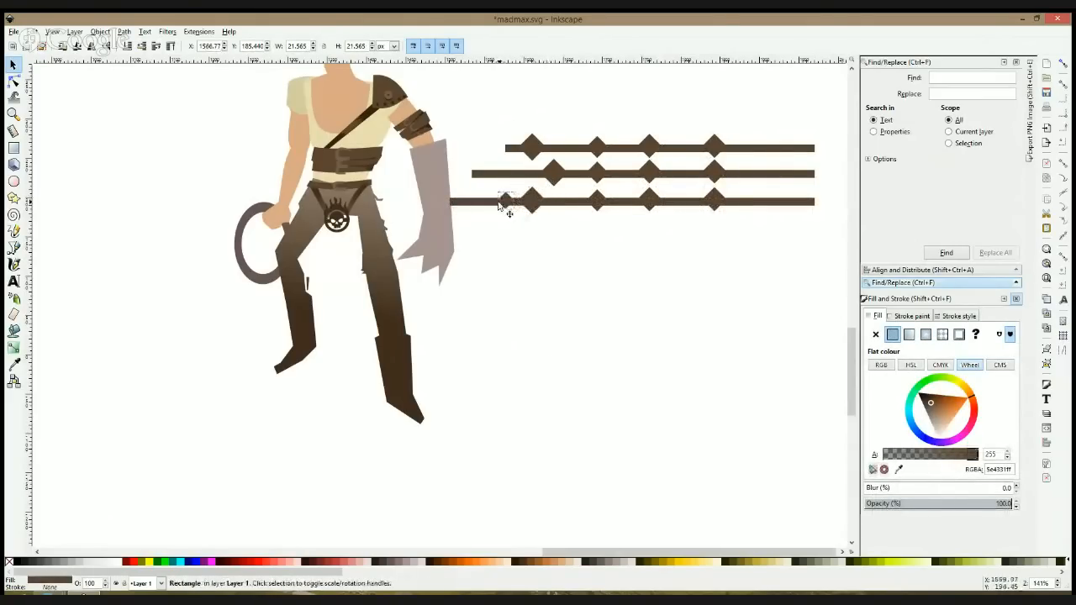
{"action": "scroll", "coordinate": [624, 227], "scroll_direction": "down", "scroll_amount": 2}
{"action": "left_click_drag", "start_coordinate": [625, 227], "coordinate": [532, 255]}
{"action": "key", "text": "ctrl+s"}
{"action": "left_click_drag", "start_coordinate": [718, 141], "coordinate": [427, 259]}
{"action": "left_click_drag", "start_coordinate": [482, 223], "coordinate": [530, 225]}
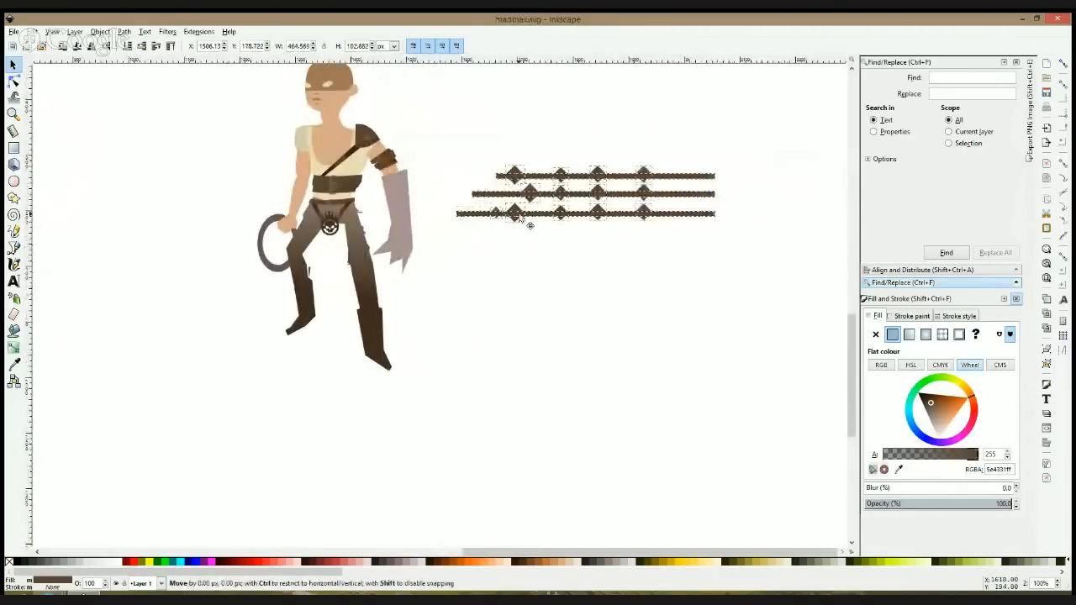
{"action": "left_click", "coordinate": [577, 159]}
Step: Shift three diamonds on the lowest strand and one on the middle strand to vary the spacing between strands
{"action": "scroll", "coordinate": [574, 194], "scroll_direction": "up", "scroll_amount": 2}
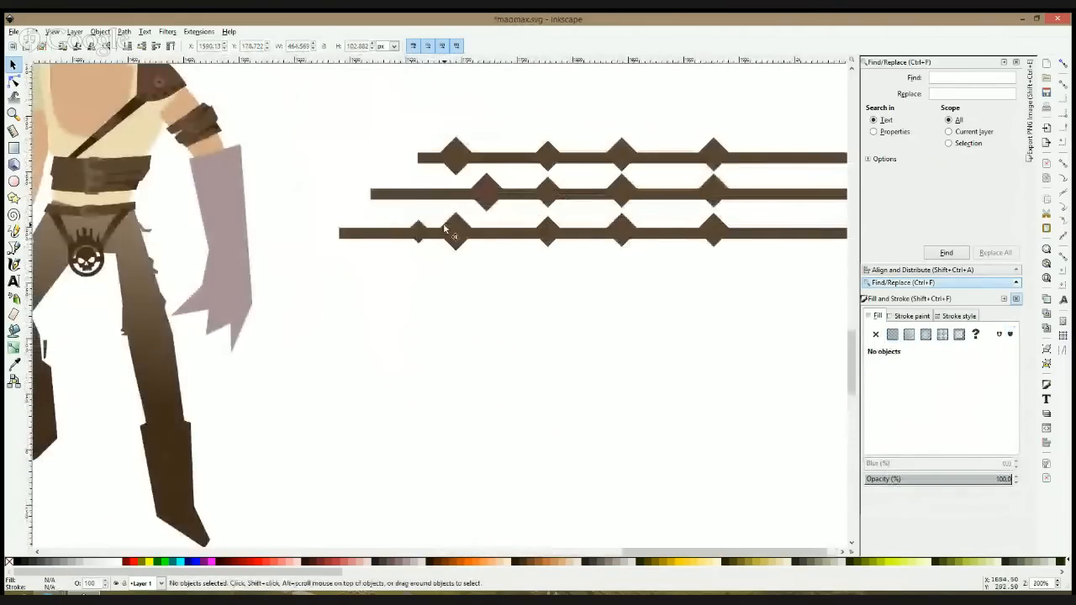
{"action": "left_click", "coordinate": [547, 231]}
{"action": "left_click_drag", "start_coordinate": [547, 231], "coordinate": [565, 235]}
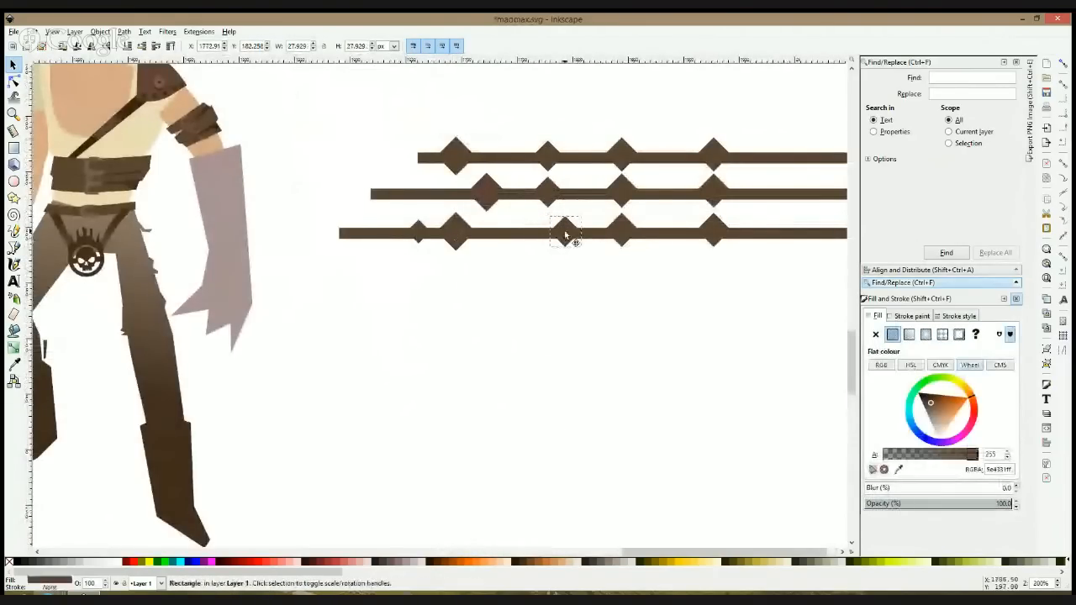
{"action": "mouse_move", "coordinate": [632, 237]}
{"action": "left_mouse_down"}
{"action": "mouse_move", "coordinate": [655, 236]}
{"action": "mouse_move", "coordinate": [638, 237]}
{"action": "left_mouse_up"}
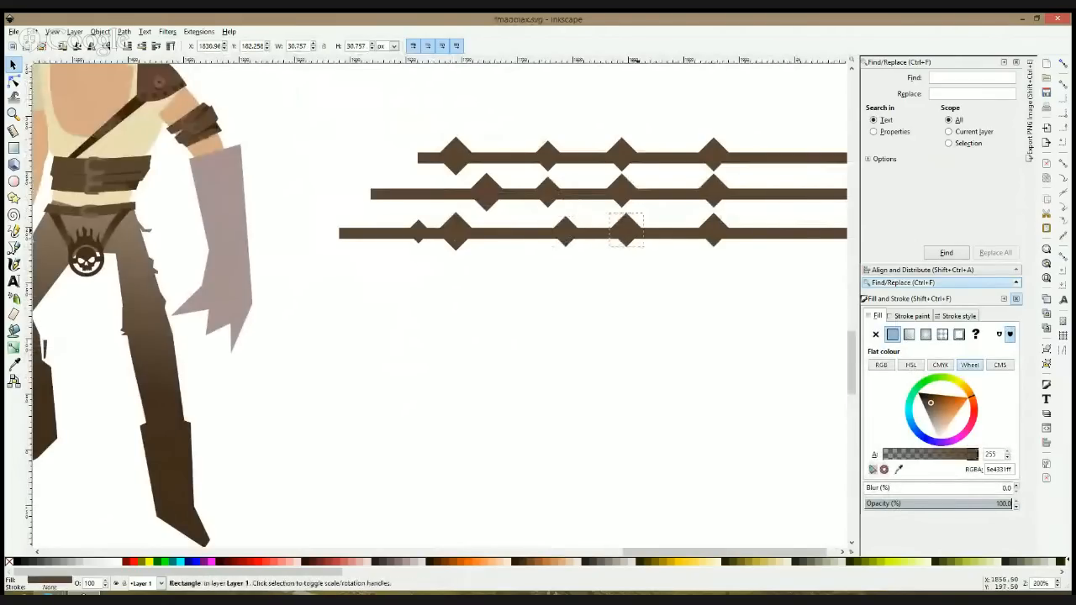
{"action": "left_click_drag", "start_coordinate": [709, 231], "coordinate": [736, 234]}
{"action": "left_click", "coordinate": [678, 249]}
{"action": "left_click", "coordinate": [632, 190]}
{"action": "left_click", "coordinate": [665, 289]}
{"action": "scroll", "coordinate": [664, 294], "scroll_direction": "down", "scroll_amount": 2}
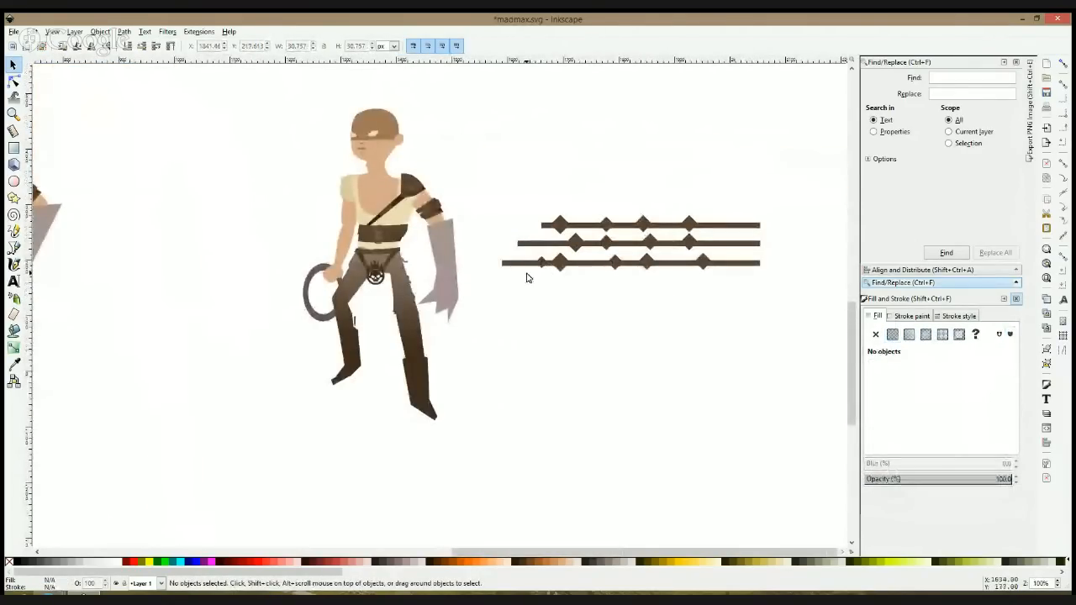
Step: Duplicate the upper two strands below the longest one and merge all five strands into one path
{"action": "left_click_drag", "start_coordinate": [788, 209], "coordinate": [499, 261]}
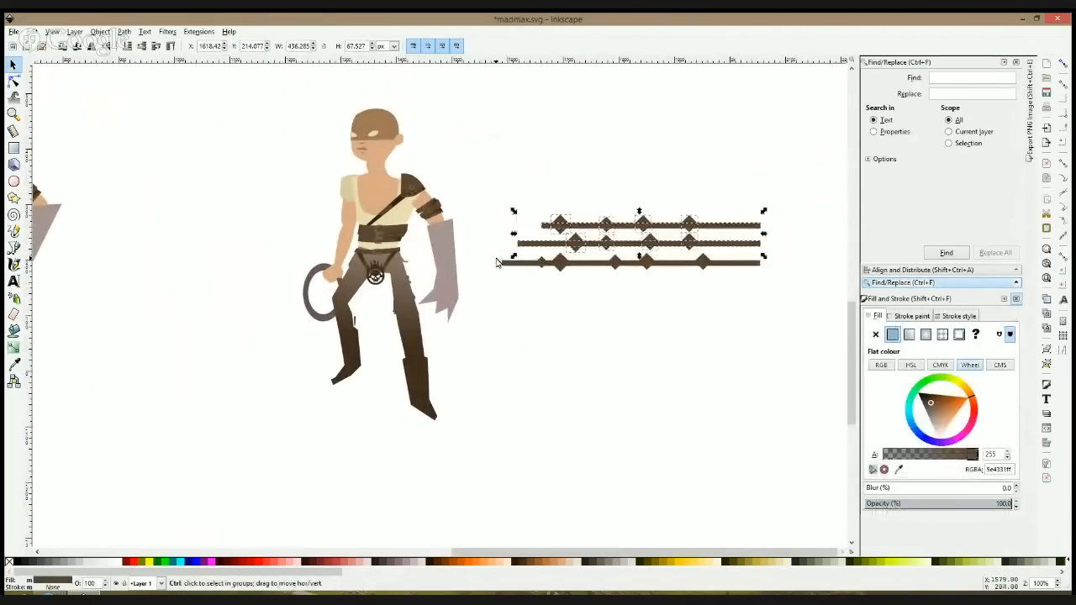
{"action": "key", "text": "ctrl+d"}
{"action": "left_click_drag", "start_coordinate": [582, 249], "coordinate": [565, 307]}
{"action": "left_click_drag", "start_coordinate": [498, 185], "coordinate": [608, 325]}
Step: Scale the strand set down and rotate it to hang from the belt over the front of the trousers
{"action": "scroll", "coordinate": [781, 355], "scroll_direction": "down", "scroll_amount": 3}
{"action": "left_click", "coordinate": [638, 330]}
{"action": "scroll", "coordinate": [640, 326], "scroll_direction": "up", "scroll_amount": 3}
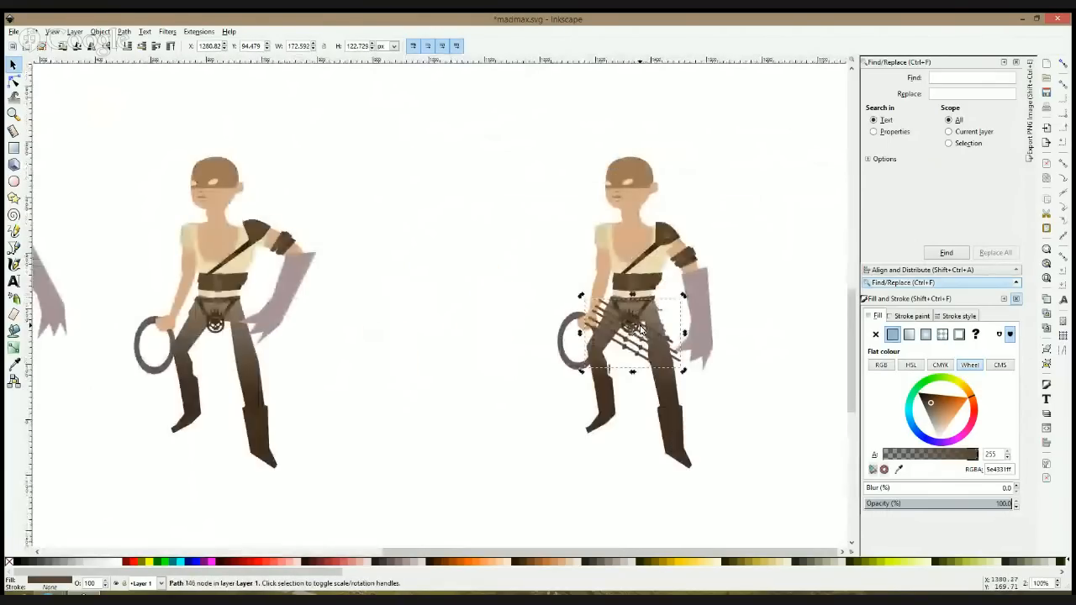
{"action": "scroll", "coordinate": [641, 331], "scroll_direction": "up", "scroll_amount": 2}
{"action": "left_click_drag", "start_coordinate": [722, 277], "coordinate": [739, 358]}
{"action": "left_click", "coordinate": [636, 346]}
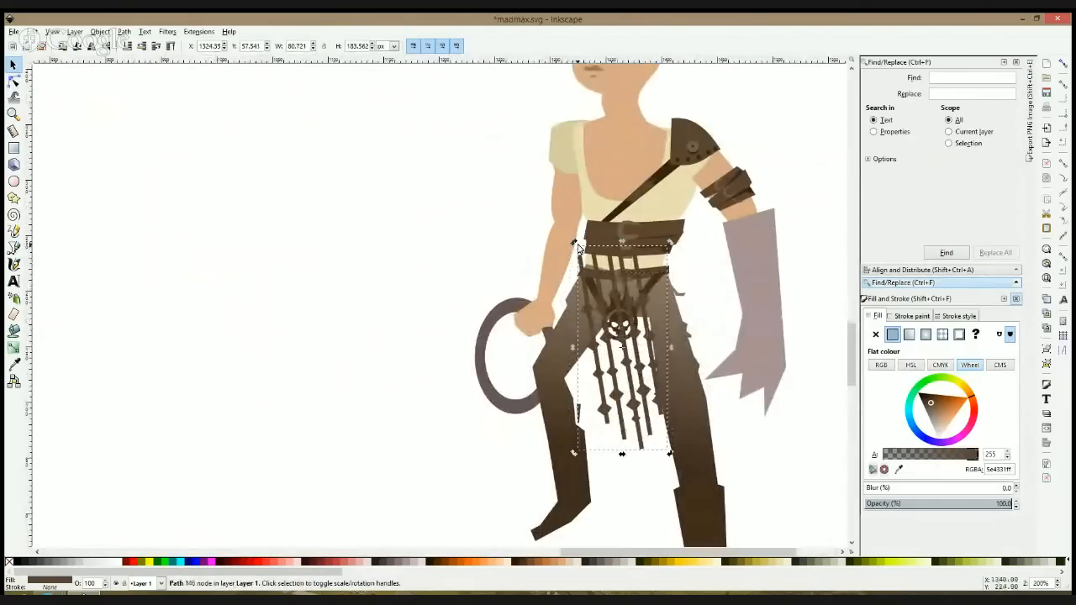
Step: Rotate the strand set back to horizontal and move it off the figure to the empty area beside the steering wheel
{"action": "left_click_drag", "start_coordinate": [574, 245], "coordinate": [498, 377]}
{"action": "left_click_drag", "start_coordinate": [682, 350], "coordinate": [430, 288]}
{"action": "left_click_drag", "start_coordinate": [480, 242], "coordinate": [476, 244]}
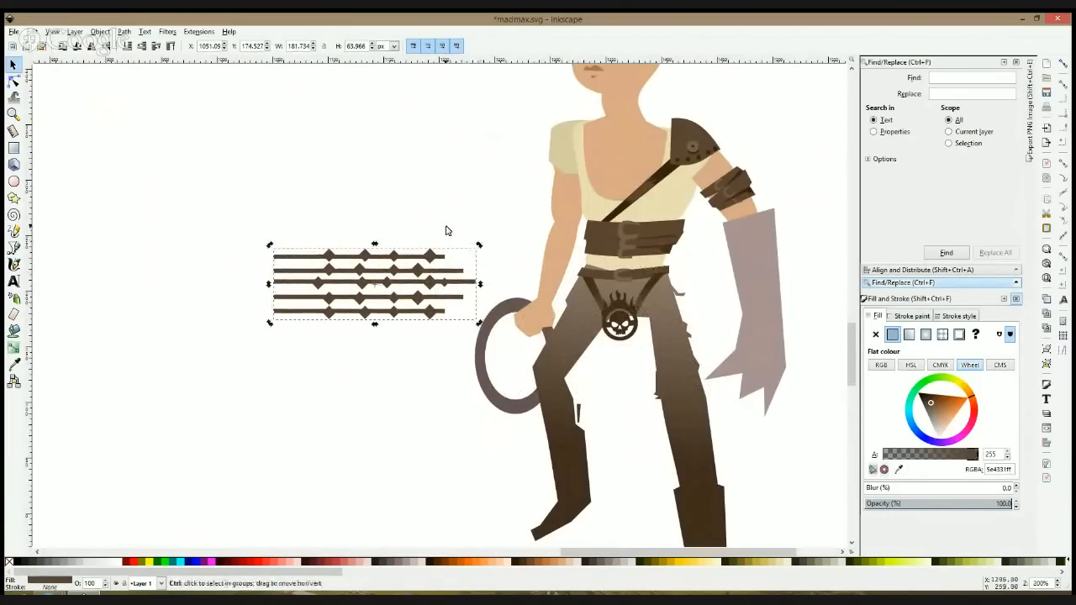
Step: Draw a straight two-node path, 26 px wide and 66 px high, slanting down from the skull emblem between the legs
{"action": "left_click", "coordinate": [13, 247]}
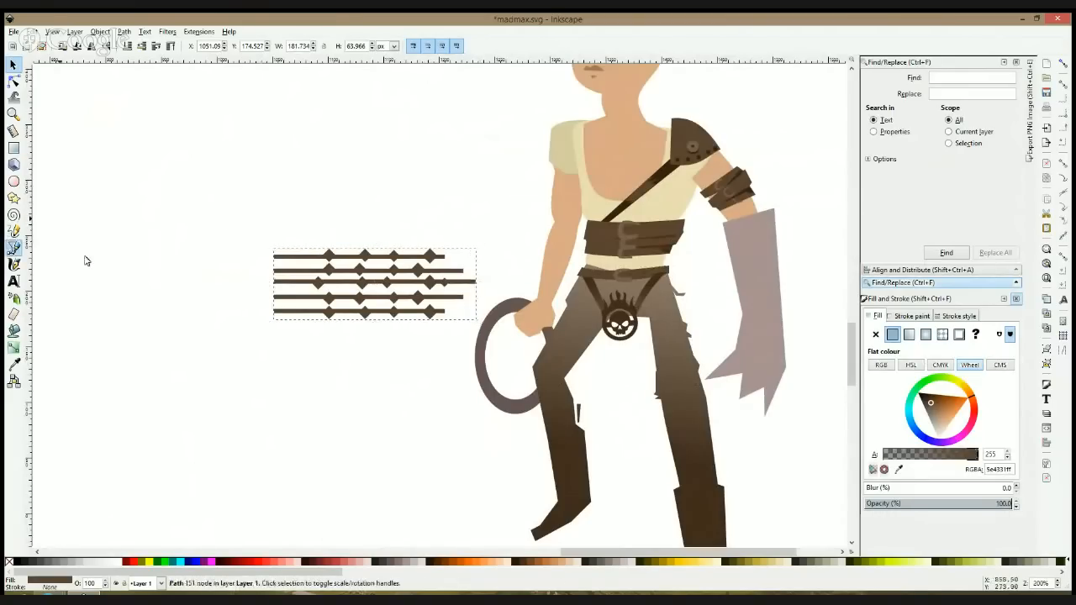
{"action": "left_click", "coordinate": [623, 343]}
{"action": "double_click", "coordinate": [652, 415]}
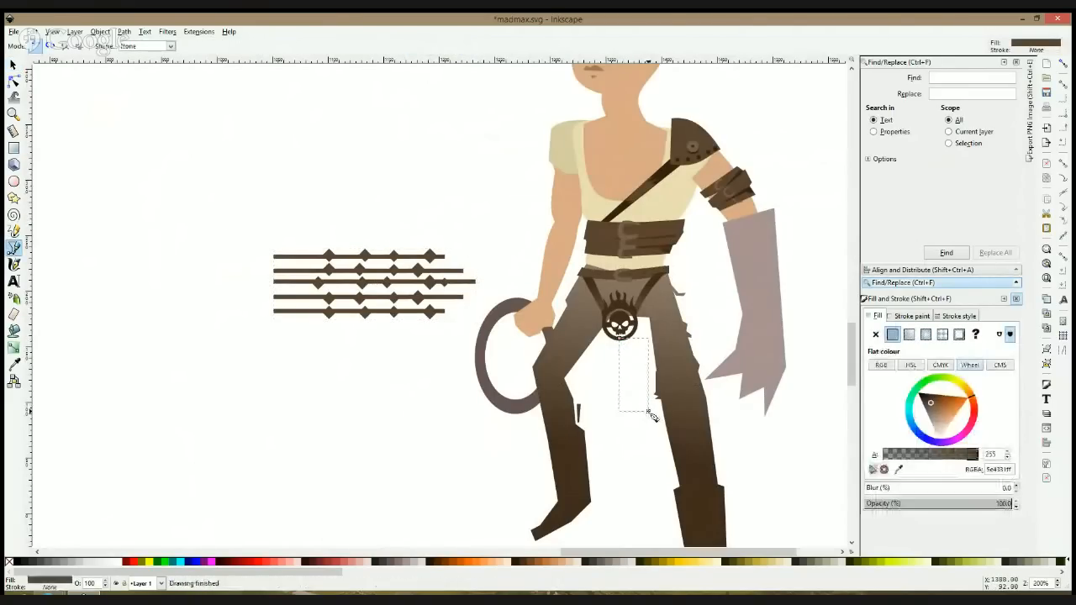
{"action": "key", "text": "space"}
Step: Try to run the copied strand set along the new line with a Pattern Along Path effect
{"action": "left_click", "coordinate": [122, 32]}
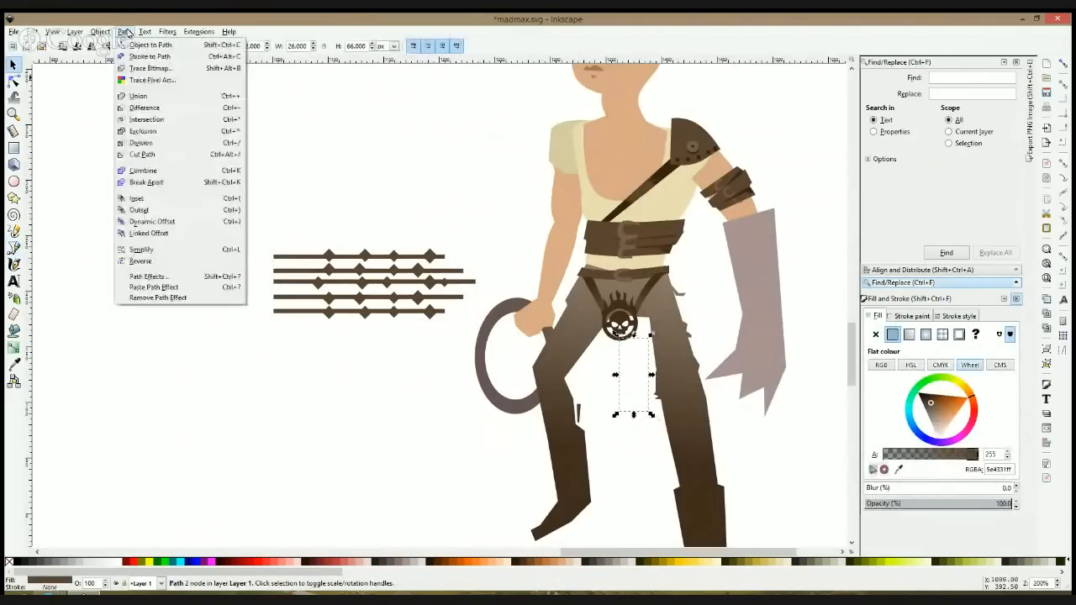
{"action": "left_click", "coordinate": [176, 278]}
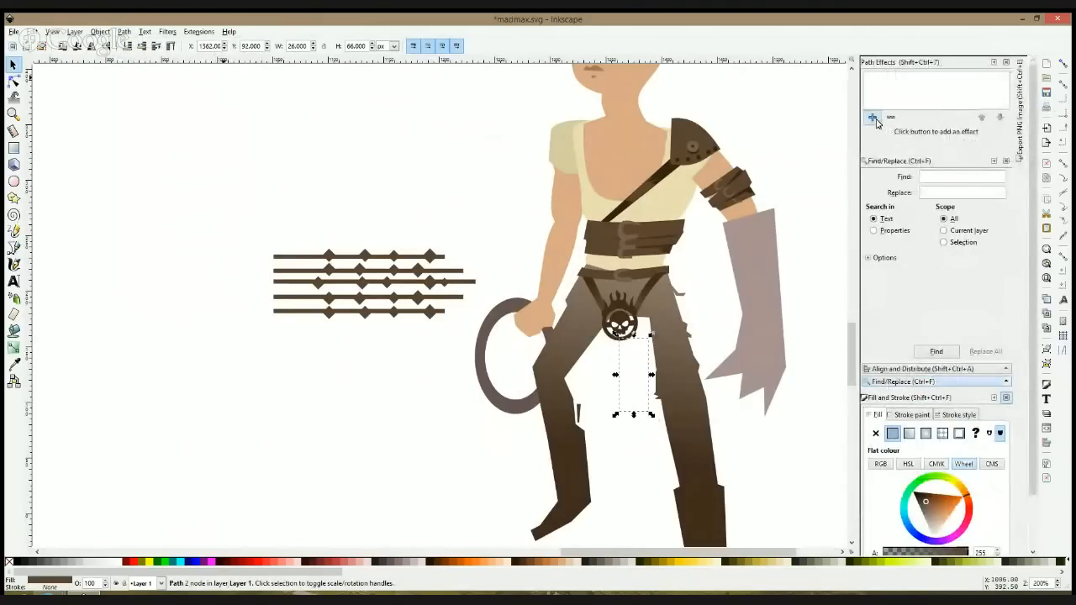
{"action": "left_click", "coordinate": [874, 118]}
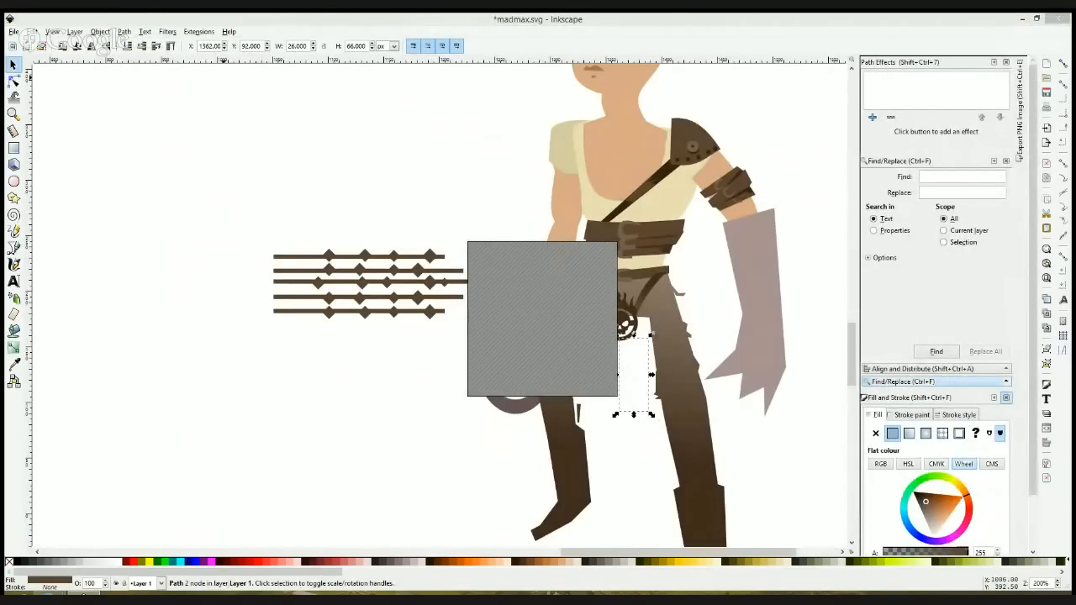
{"action": "left_click", "coordinate": [581, 384]}
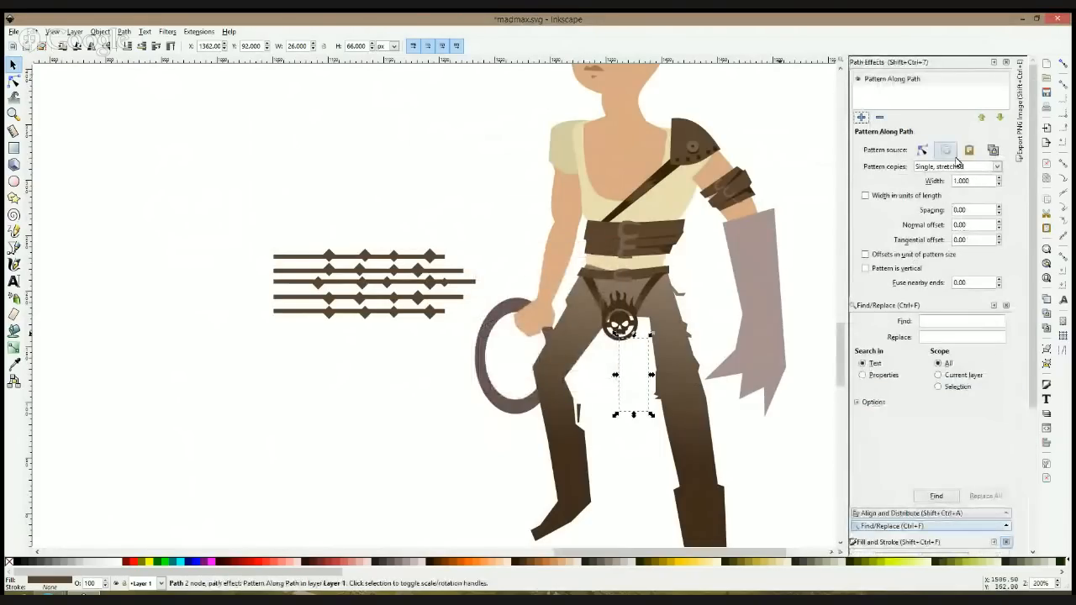
{"action": "left_click", "coordinate": [968, 151]}
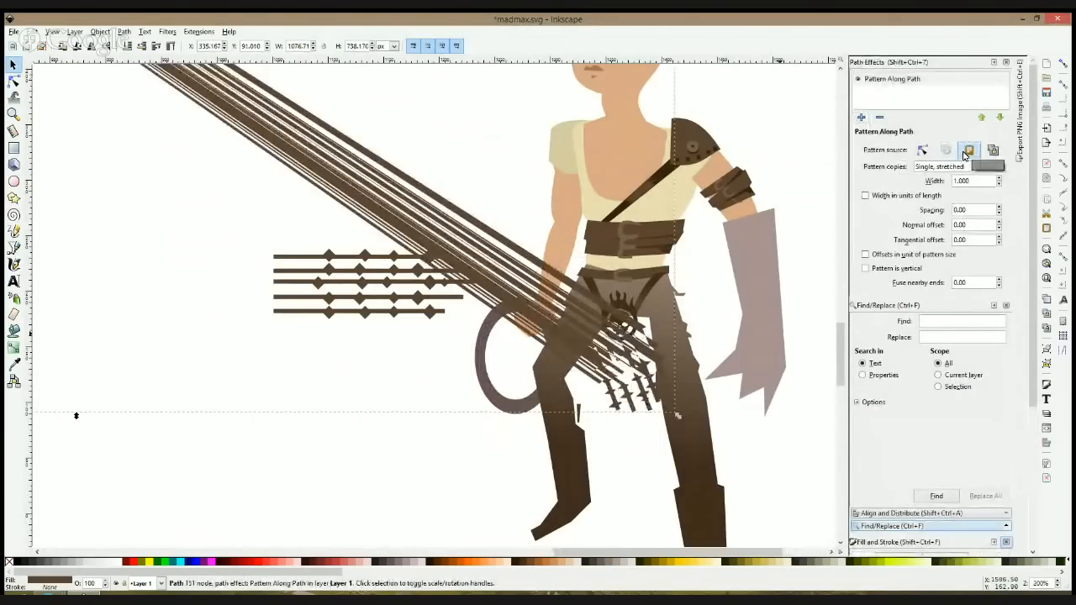
{"action": "key", "text": "ctrl+z"}
{"action": "key", "text": "ctrl+z"}
Step: Ungroup the five-strand set beside the character and deselect it
{"action": "left_click", "coordinate": [431, 256]}
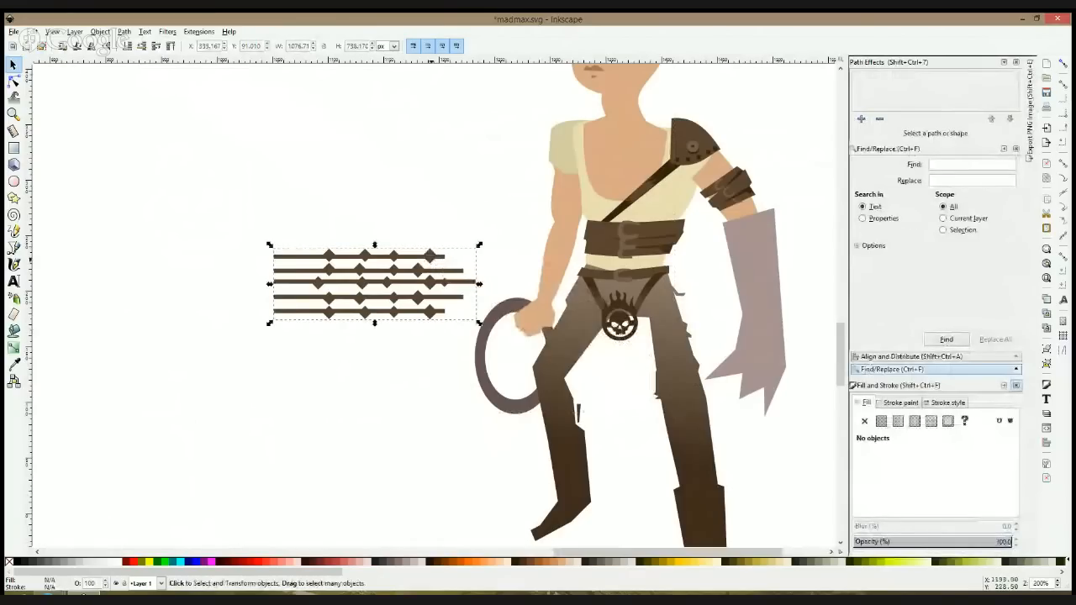
{"action": "key", "text": "ctrl+shift+g"}
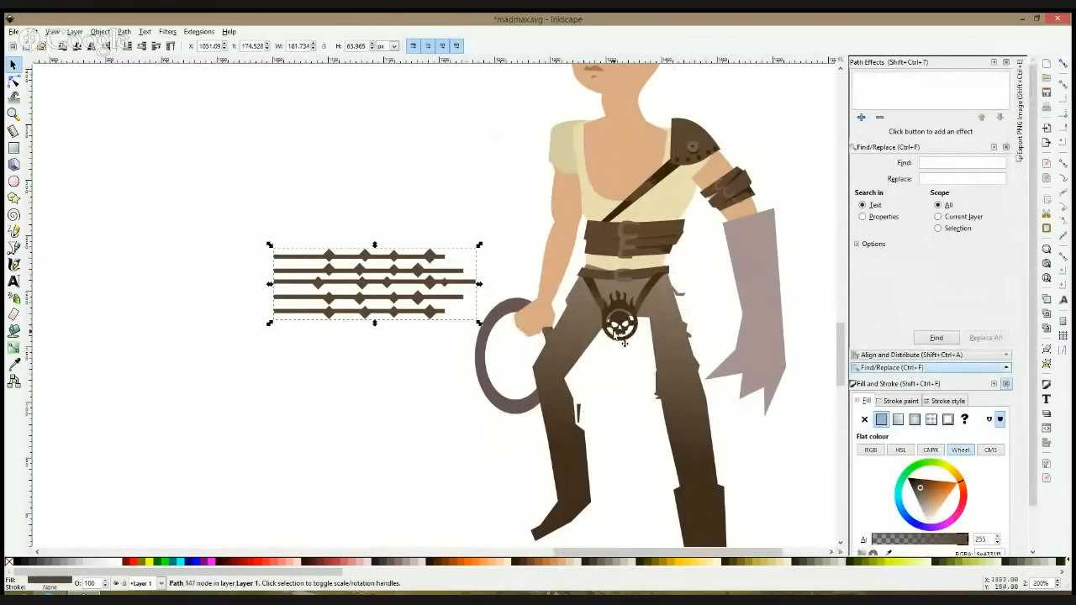
{"action": "key", "text": "Escape"}
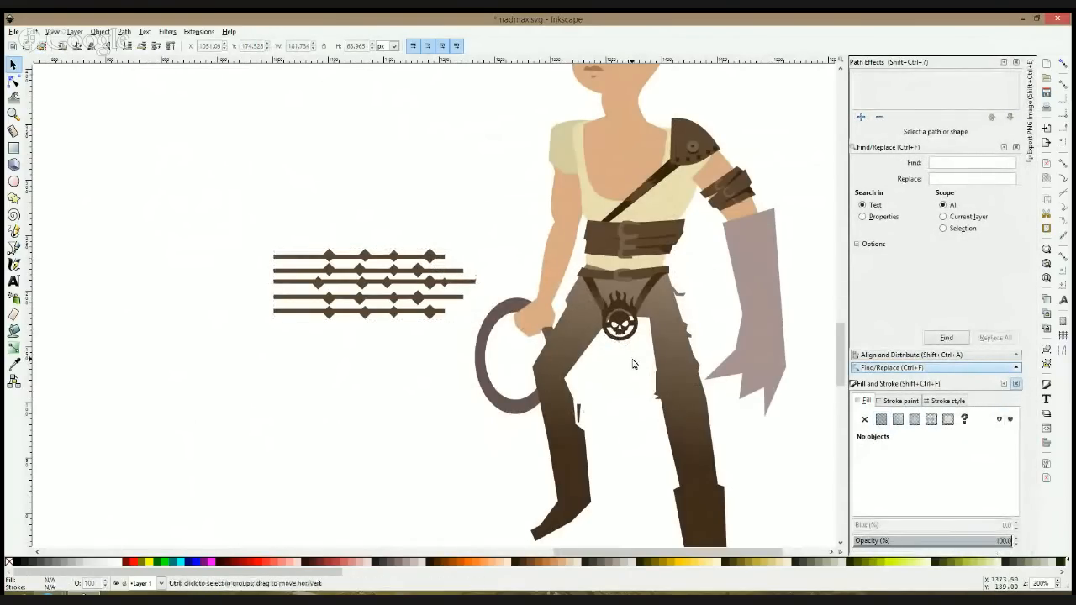
Step: Draw a straight two-node path, about 32 px wide and 76 px high, slanting down from the skull emblem, using outline view for placement
{"action": "key", "text": "ctrl+KP_5"}
{"action": "key", "text": "b"}
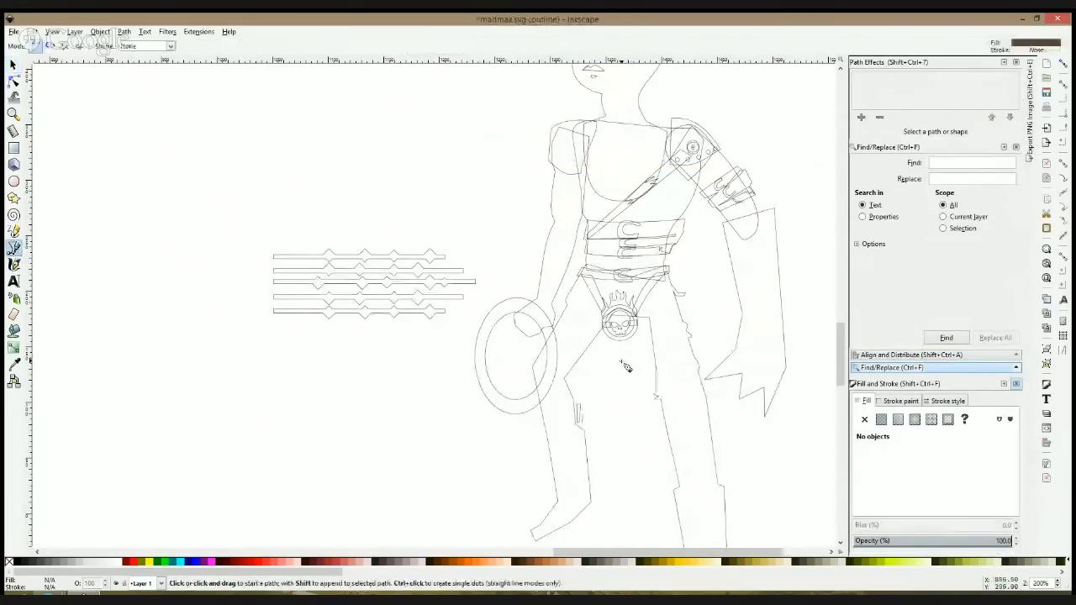
{"action": "left_click", "coordinate": [616, 334]}
{"action": "double_click", "coordinate": [651, 420]}
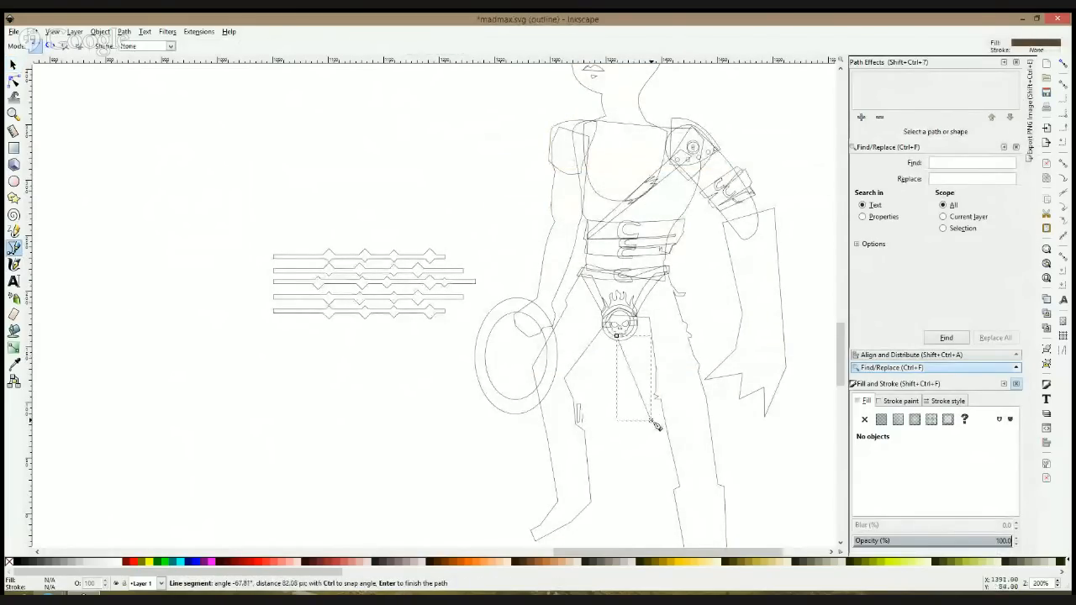
{"action": "key", "text": "s"}
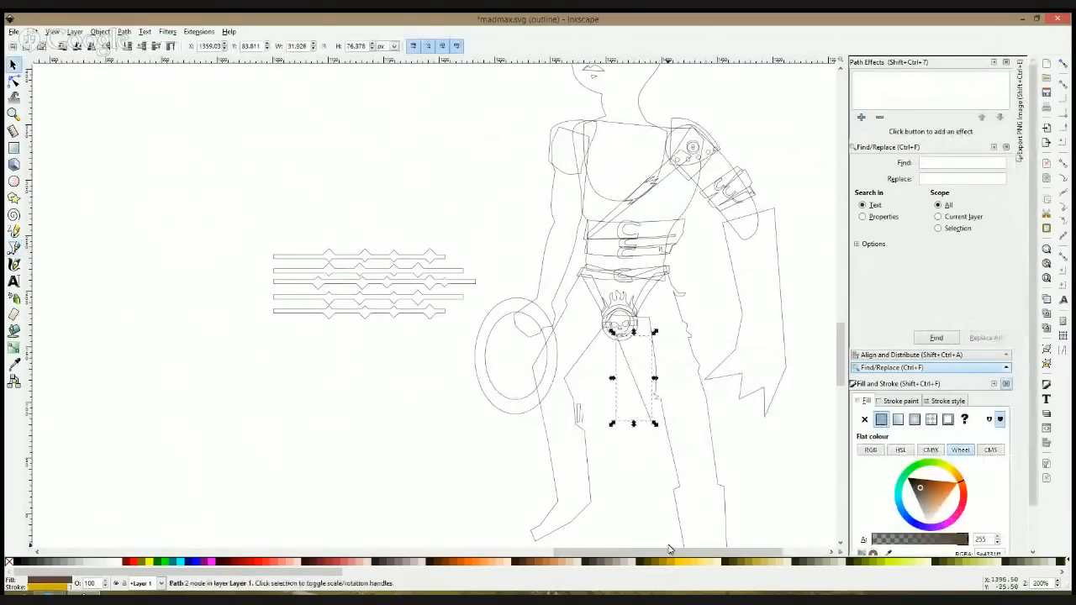
{"action": "key", "text": "ctrl+KP_5"}
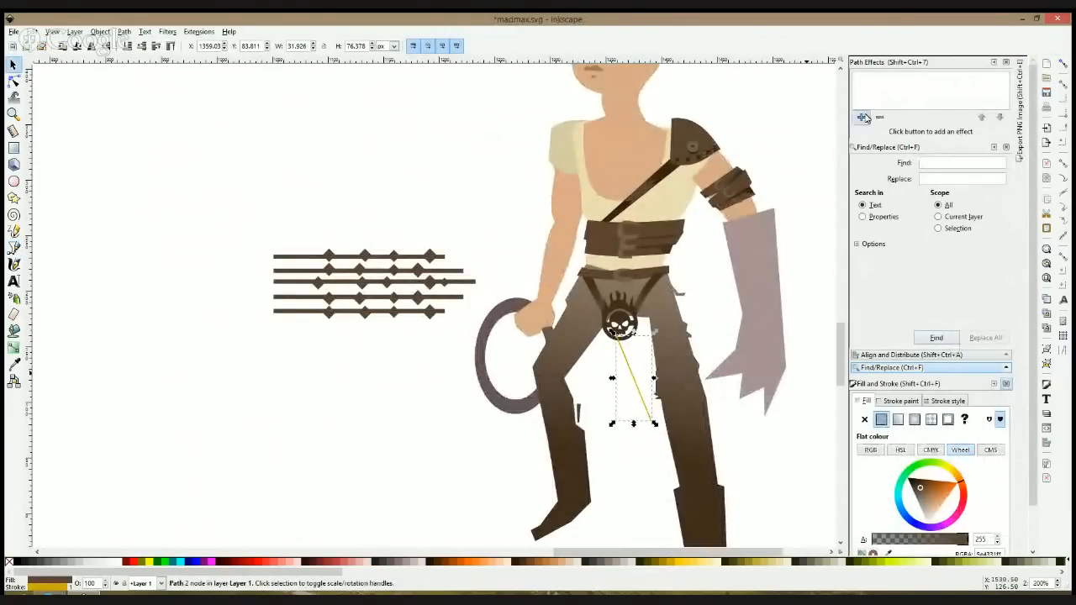
Step: Try a Pattern Along Path effect with the copied strands on the new line and delete the patterned path
{"action": "left_click", "coordinate": [864, 117]}
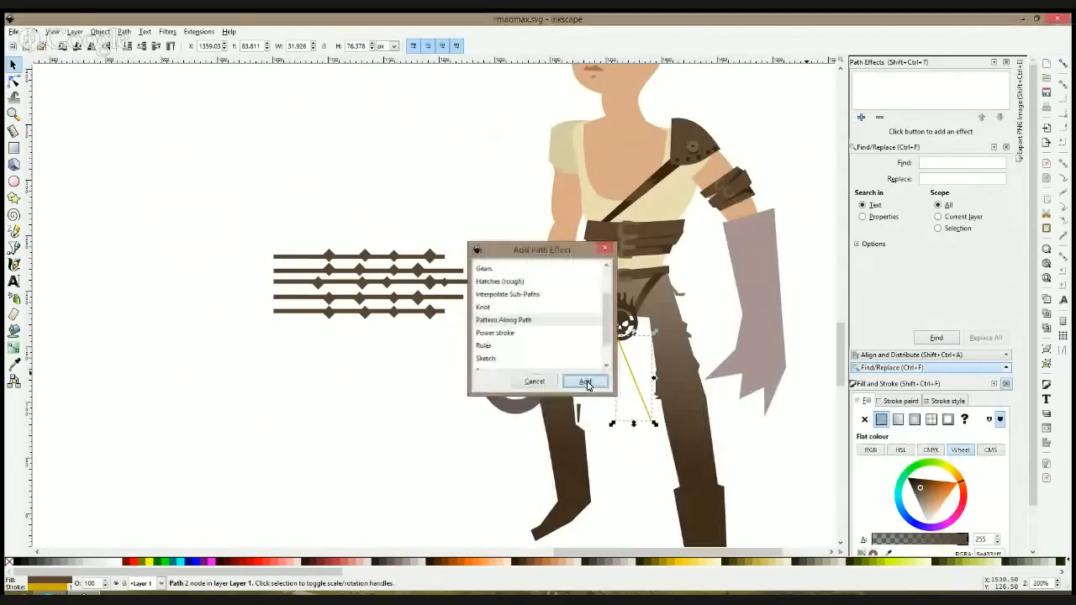
{"action": "left_click", "coordinate": [583, 379]}
{"action": "left_click", "coordinate": [969, 150]}
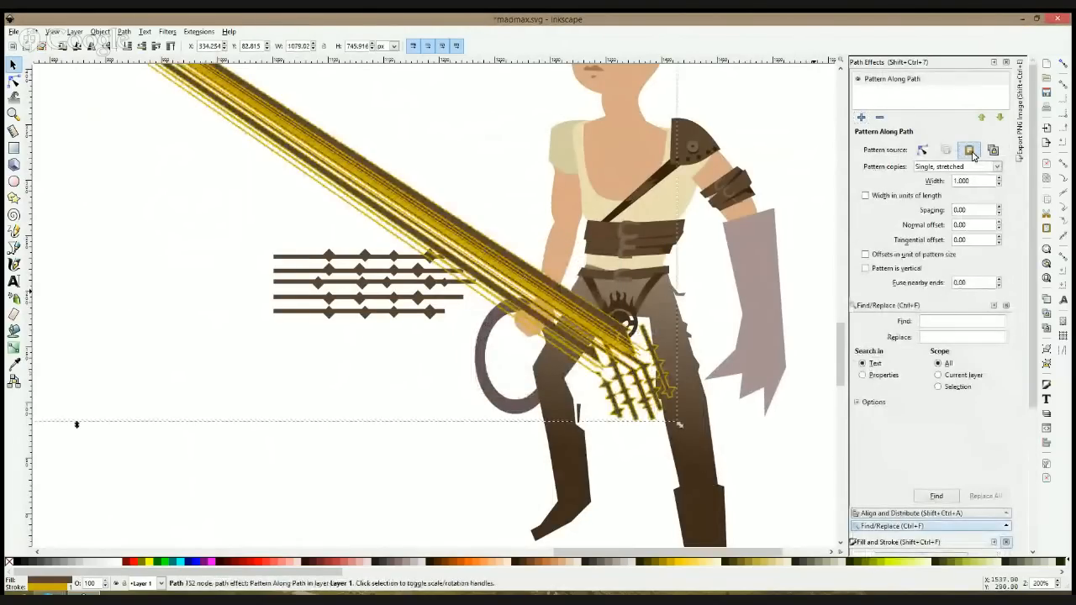
{"action": "scroll", "coordinate": [574, 236], "scroll_direction": "down", "scroll_amount": 2}
{"action": "scroll", "coordinate": [574, 235], "scroll_direction": "down", "scroll_amount": 1}
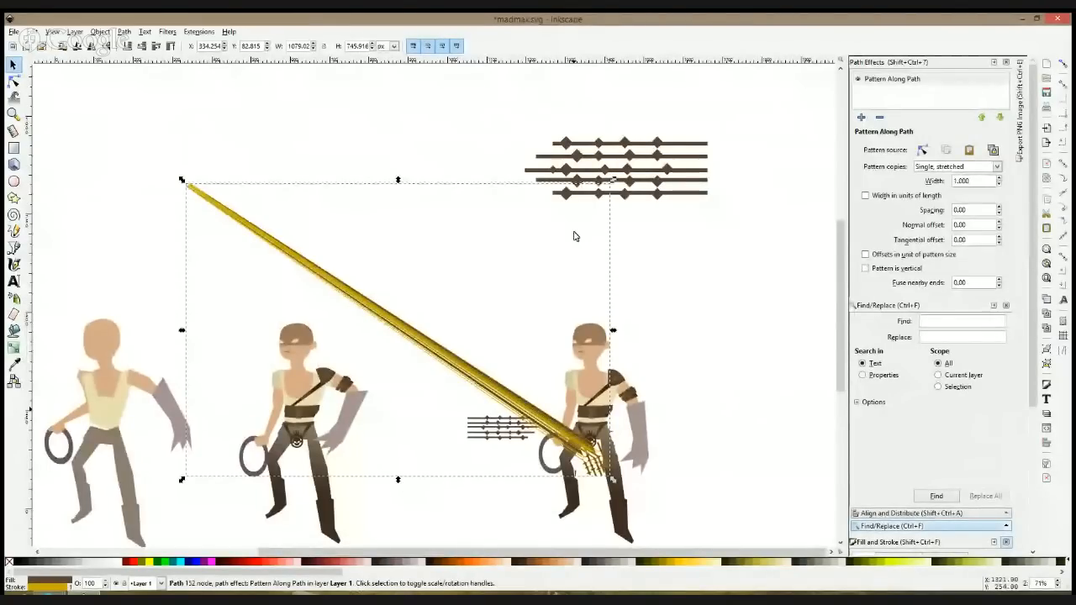
{"action": "key", "text": "Delete"}
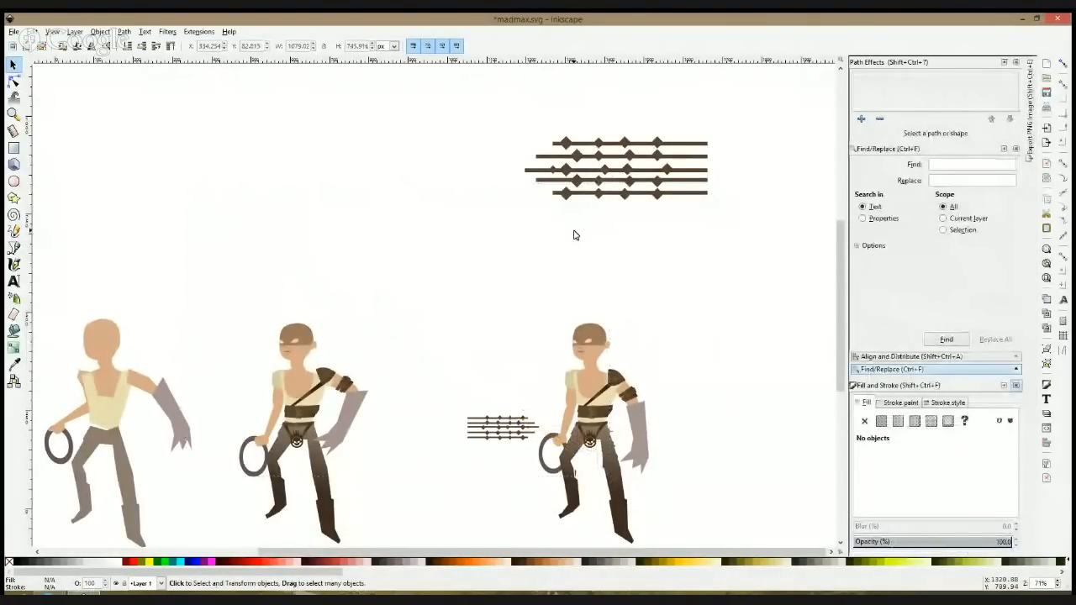
Step: Combine the small strand set beside the character into a single path and shift it slightly farther from the figure
{"action": "left_click", "coordinate": [518, 431]}
{"action": "left_click_drag", "start_coordinate": [539, 419], "coordinate": [528, 422]}
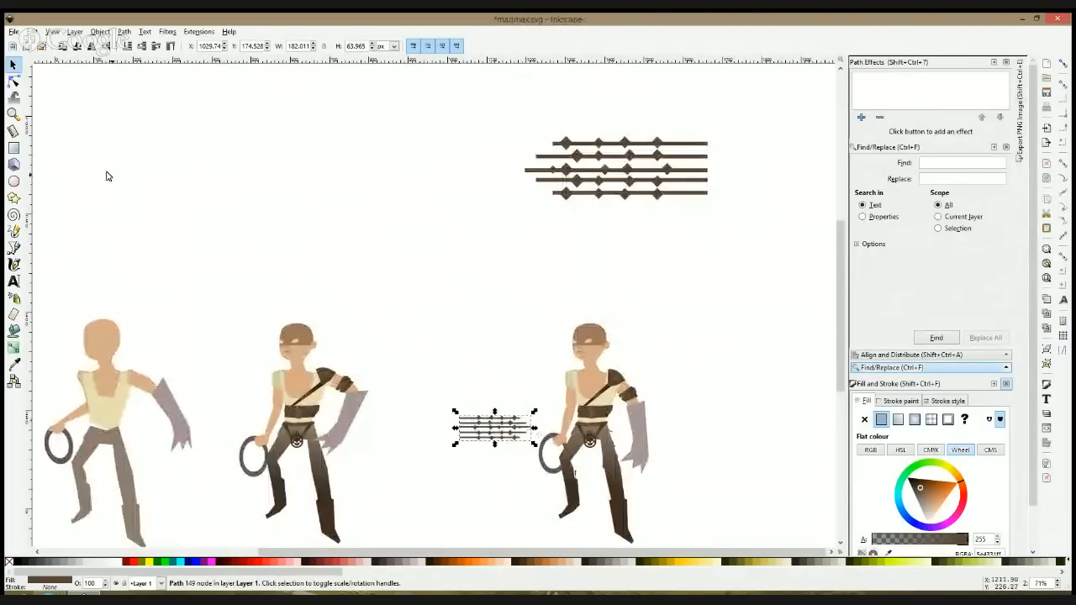
Step: Draw a straight two-node path slanting down from the skull emblem between the legs
{"action": "left_click", "coordinate": [15, 248]}
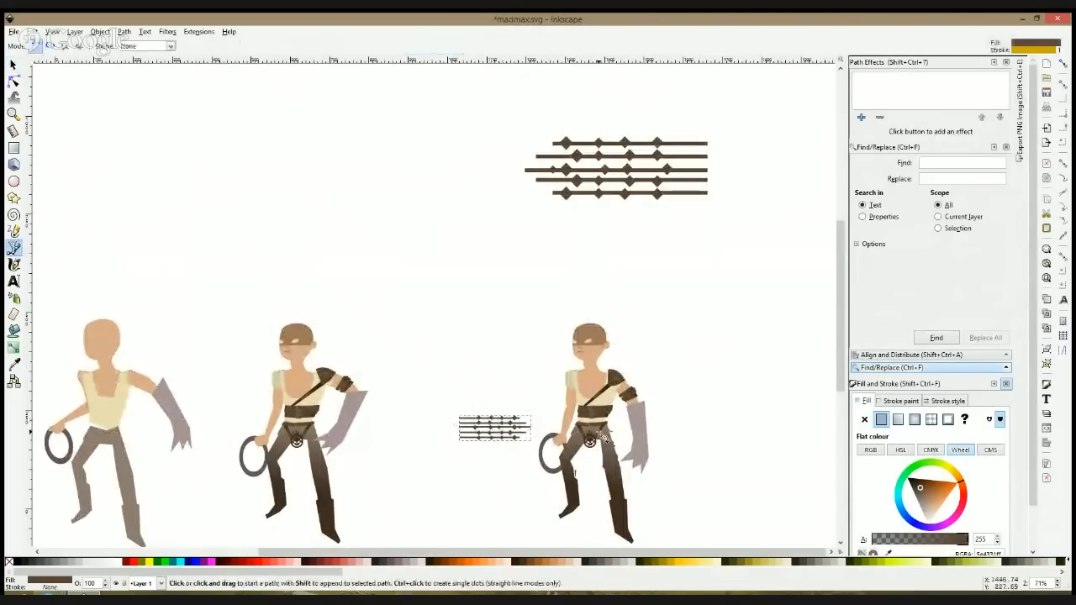
{"action": "scroll", "coordinate": [600, 435], "scroll_direction": "up", "scroll_amount": 4}
{"action": "left_click", "coordinate": [579, 292]}
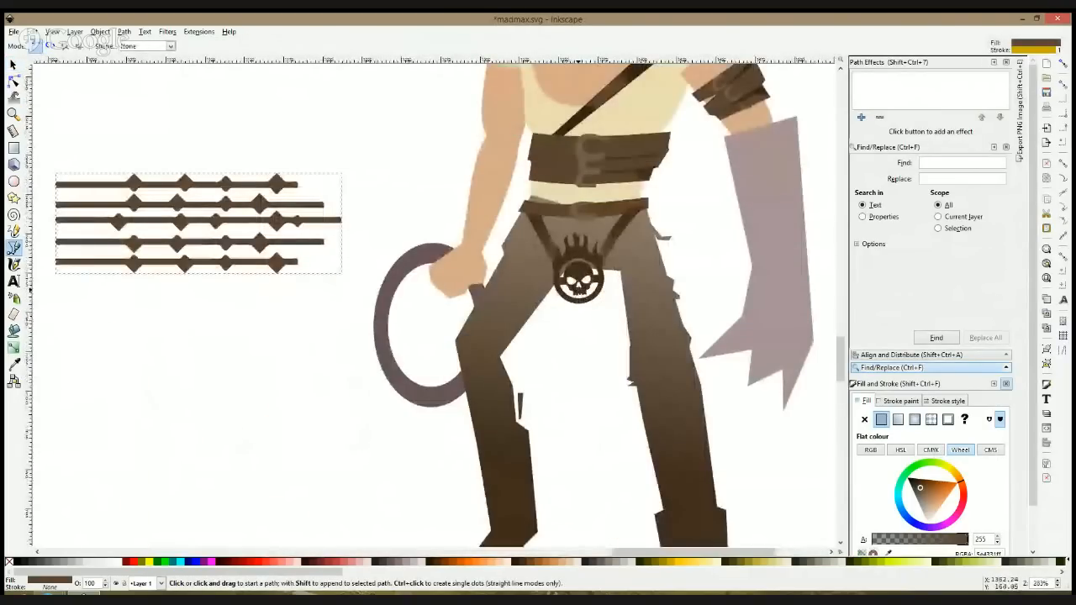
{"action": "double_click", "coordinate": [622, 407]}
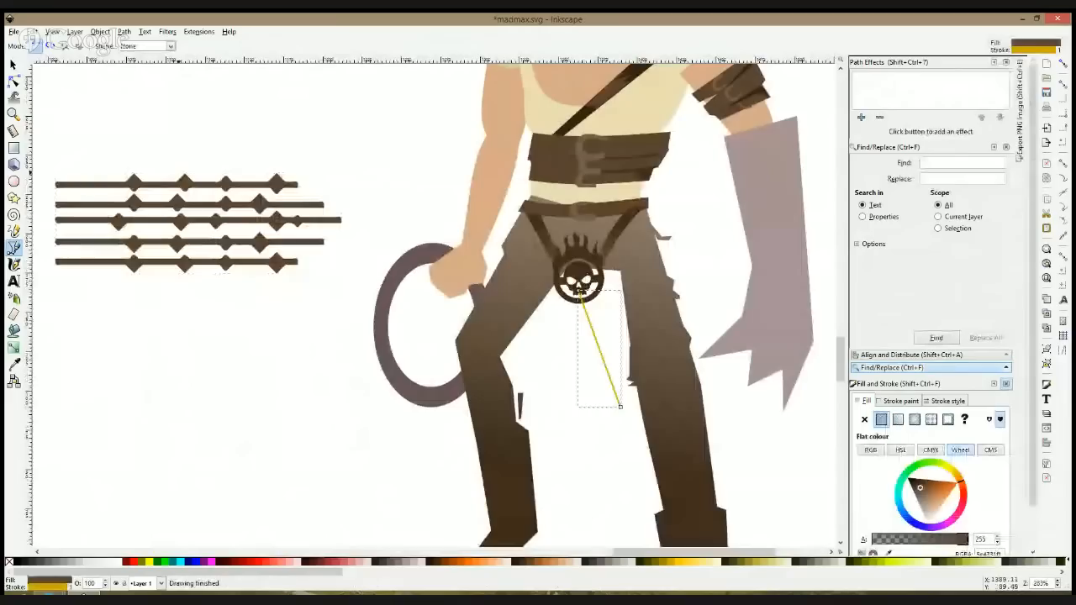
Step: Bend the line into a curve about 28 px wide and 75 px high and remove its fill
{"action": "key", "text": "n"}
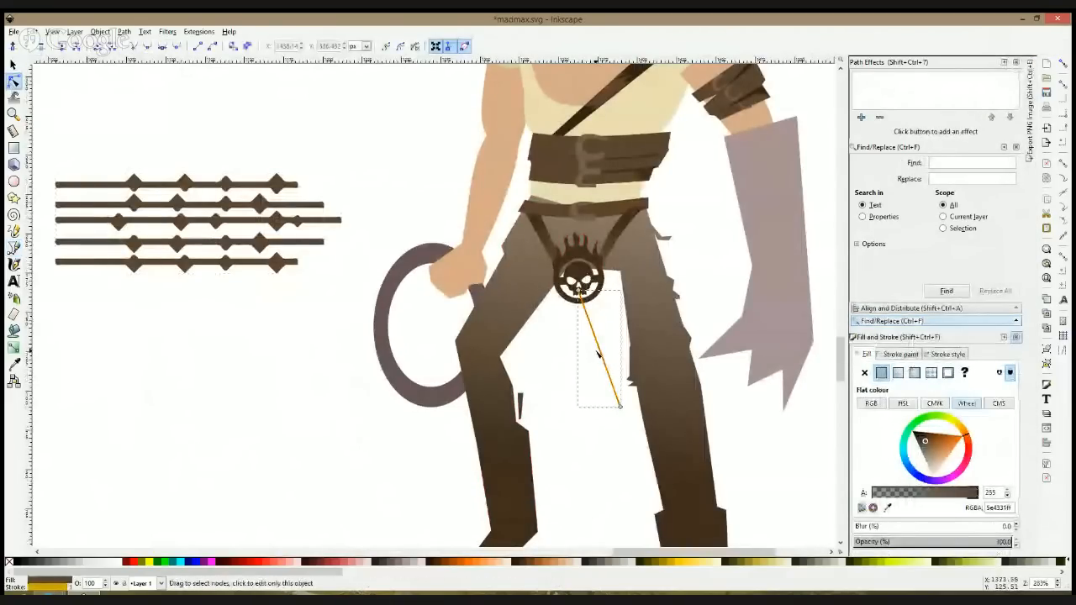
{"action": "left_click_drag", "start_coordinate": [604, 364], "coordinate": [591, 363]}
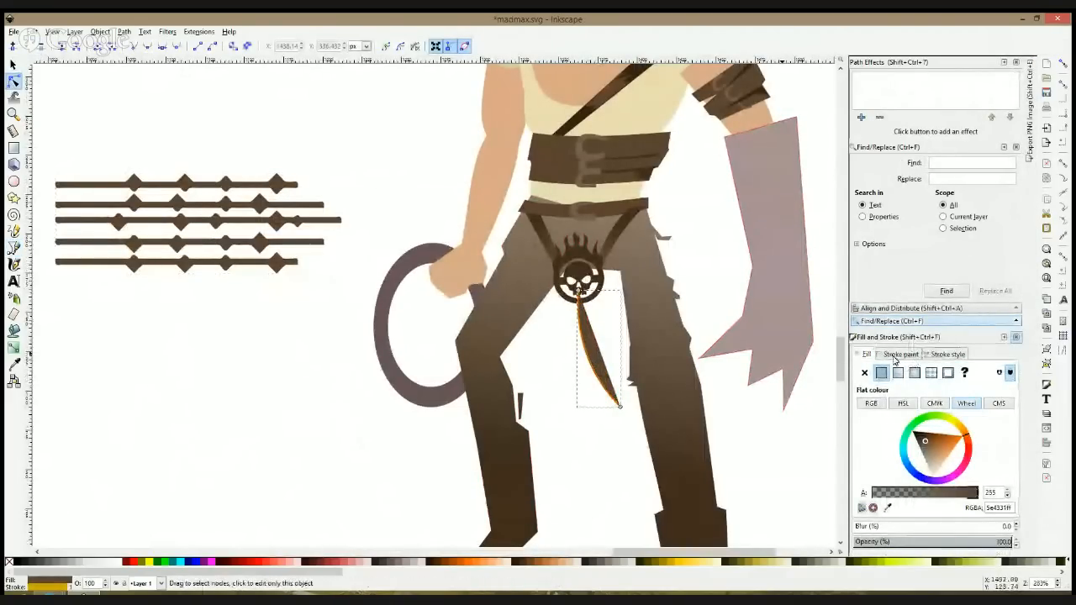
{"action": "left_click", "coordinate": [864, 372]}
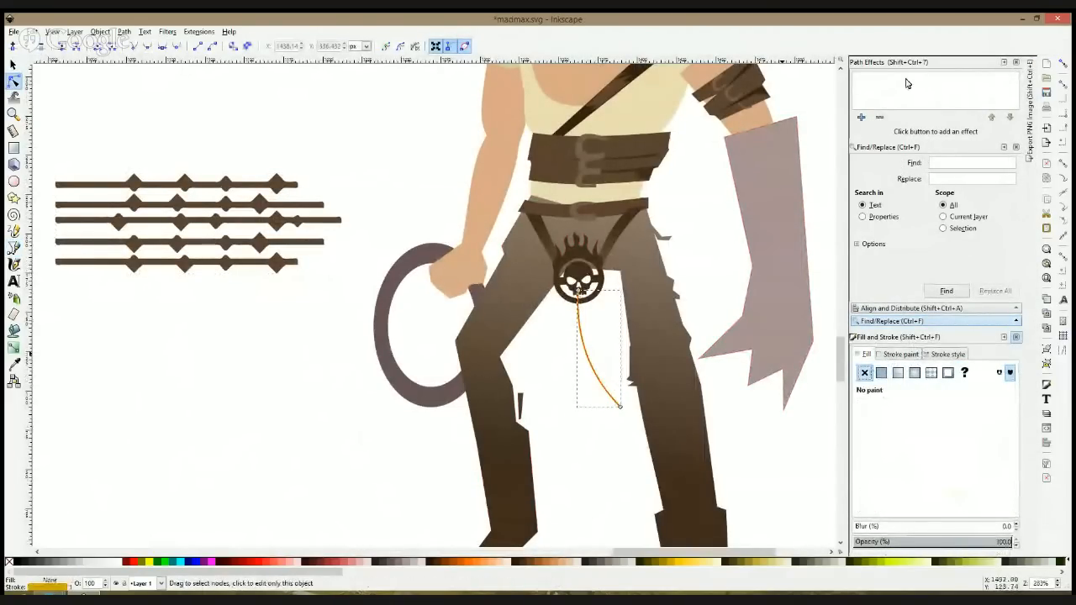
Step: Add a Pattern Along Path effect to the curve and paste the copied combined strand set as its pattern
{"action": "left_click", "coordinate": [860, 117]}
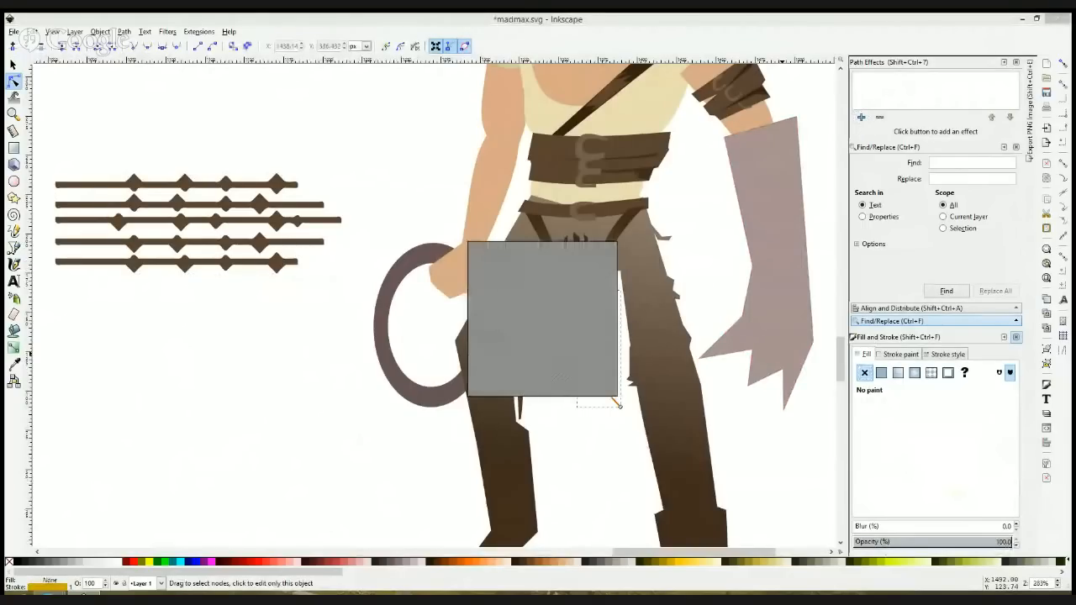
{"action": "double_click", "coordinate": [500, 368]}
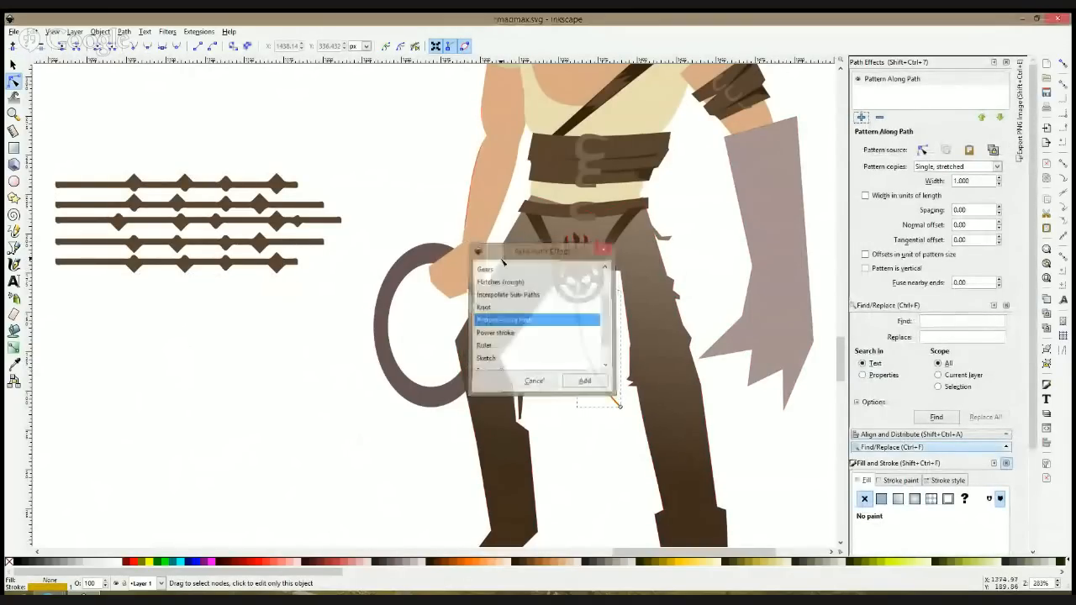
{"action": "left_click", "coordinate": [308, 217]}
{"action": "key", "text": "F1"}
{"action": "key", "text": "ctrl"}
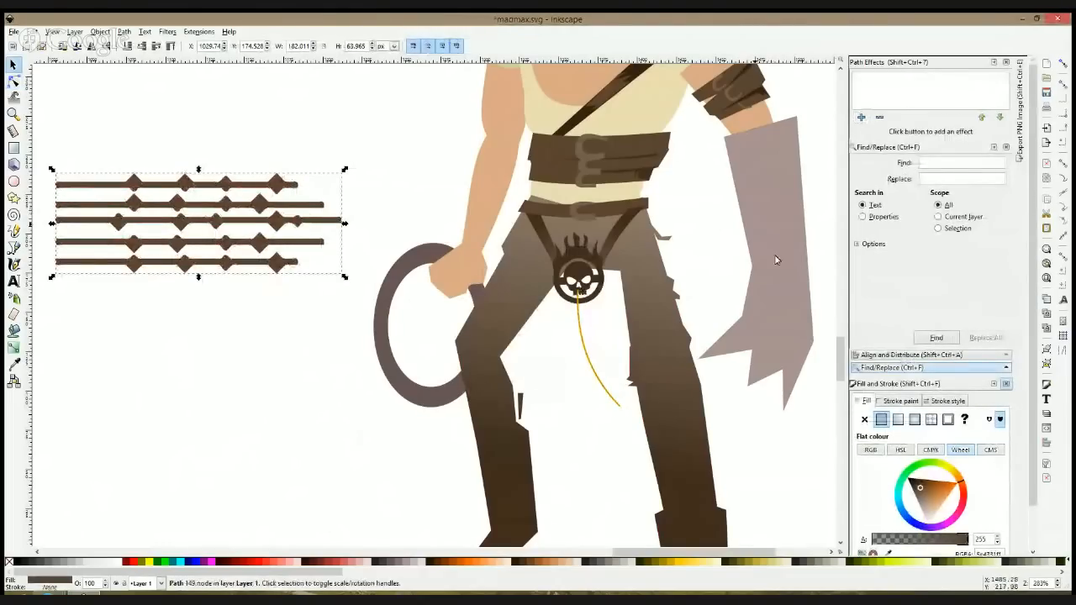
{"action": "left_click", "coordinate": [589, 336]}
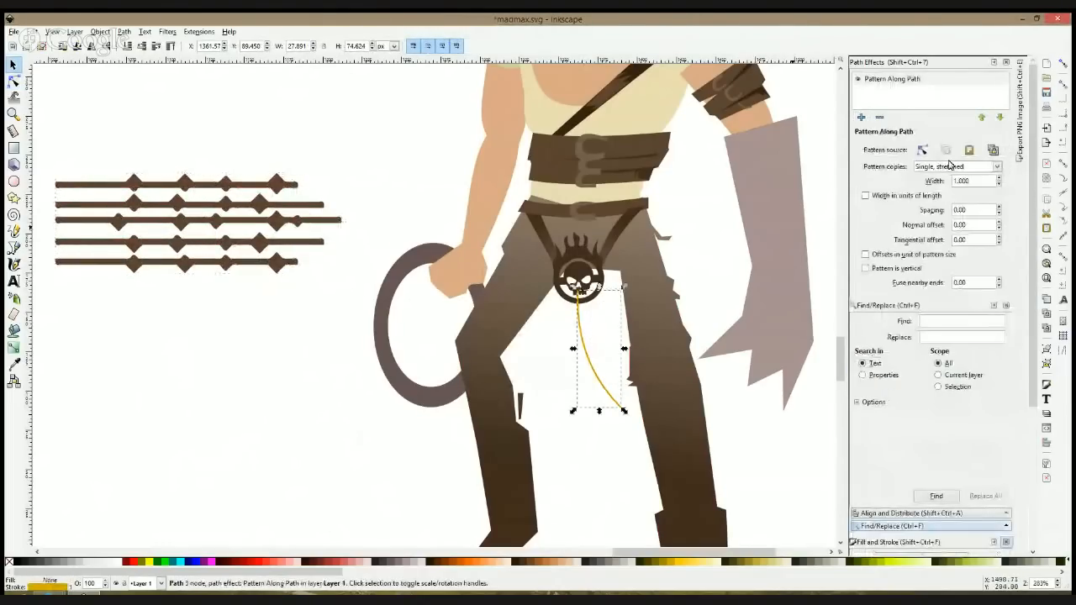
{"action": "left_click", "coordinate": [971, 152]}
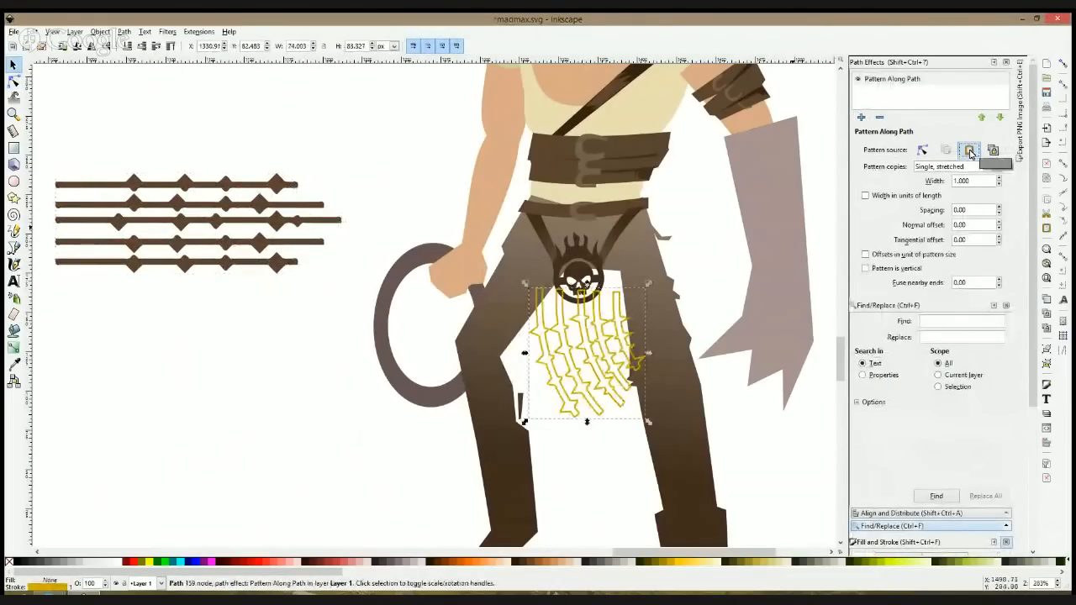
Step: Try scaling down the patterned strands, and undo both the scaling and the pasted pattern
{"action": "left_click_drag", "start_coordinate": [653, 287], "coordinate": [634, 292]}
{"action": "left_click_drag", "start_coordinate": [598, 293], "coordinate": [599, 293]}
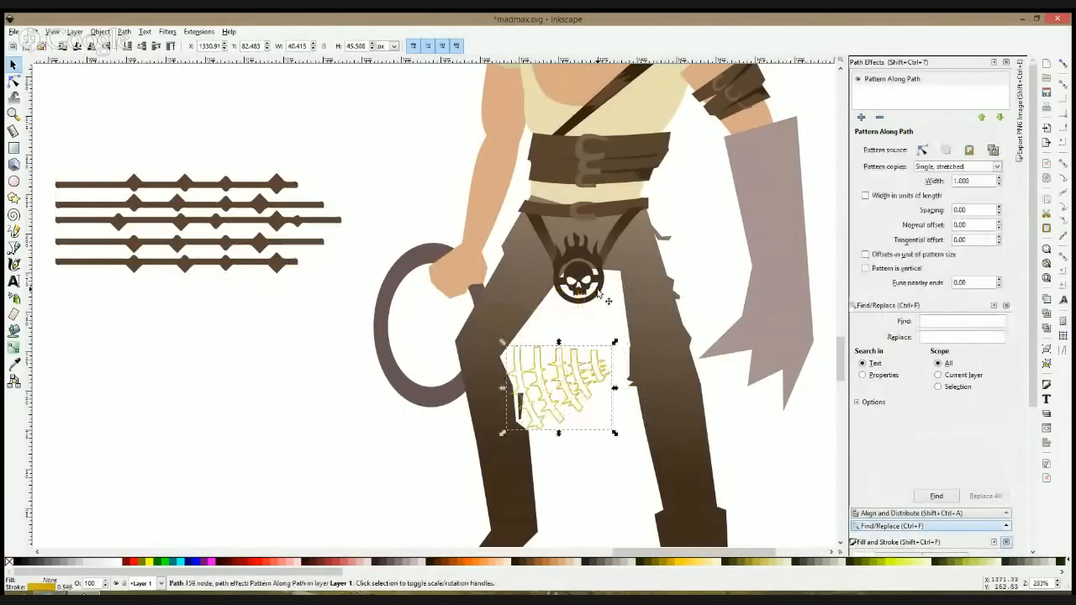
{"action": "key", "text": "ctrl+z"}
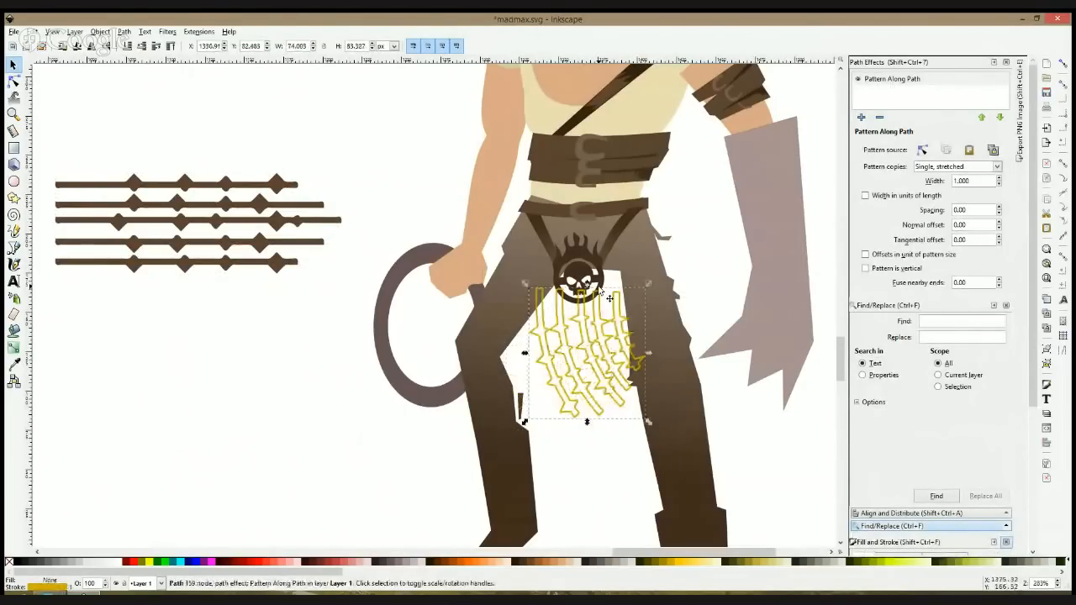
{"action": "key", "text": "ctrl+z"}
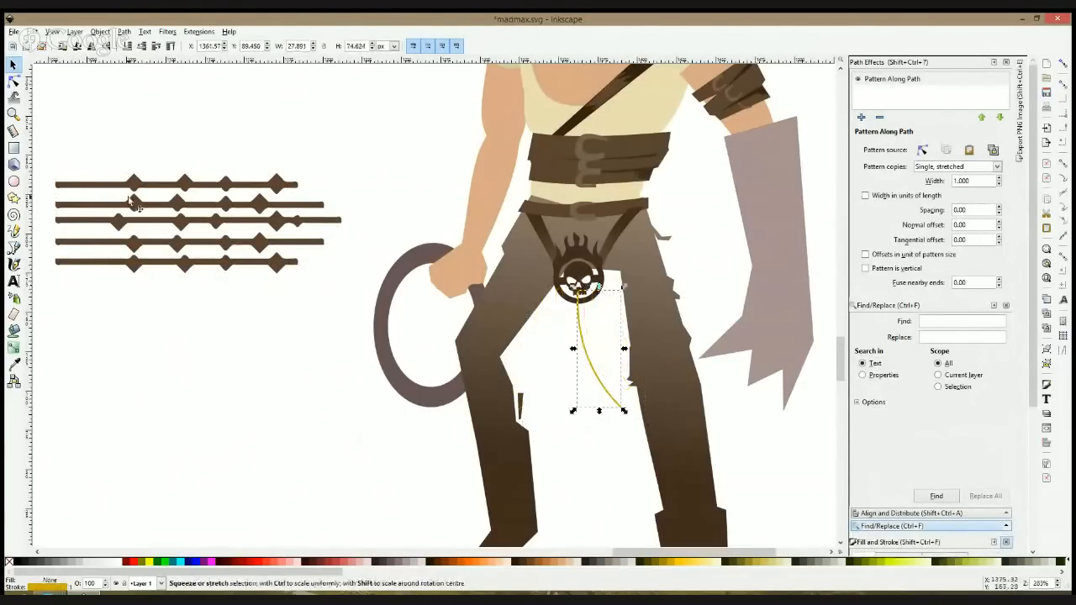
Step: Squash the source strand set to about 39 px high and paste it as the curve's pattern
{"action": "key", "text": "Escape"}
{"action": "left_click", "coordinate": [187, 204]}
{"action": "left_click_drag", "start_coordinate": [198, 174], "coordinate": [200, 214]}
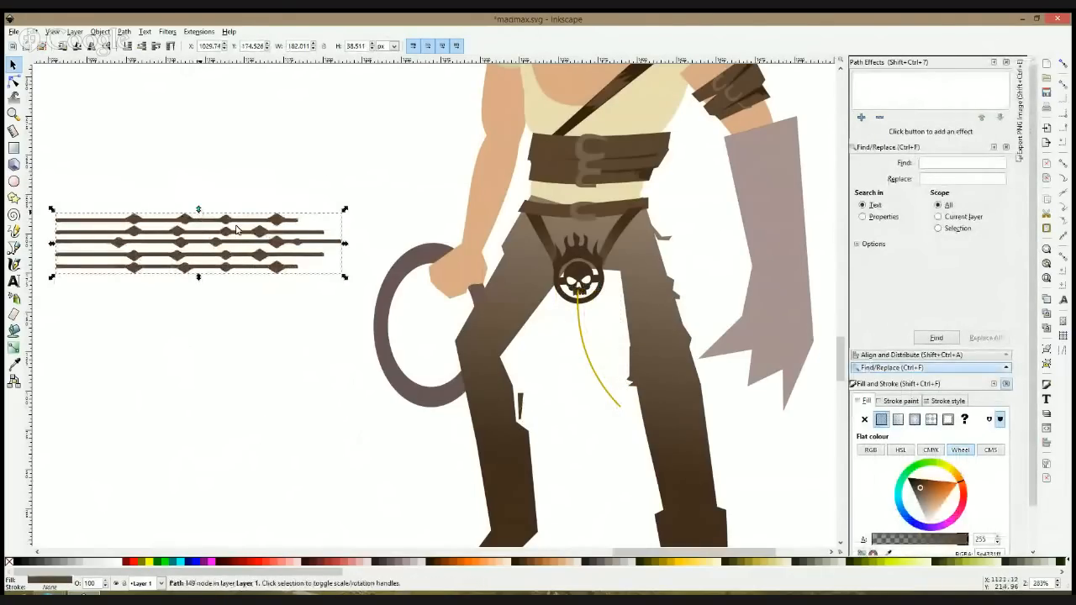
{"action": "key", "text": "ctrl+c"}
{"action": "left_click", "coordinate": [582, 328]}
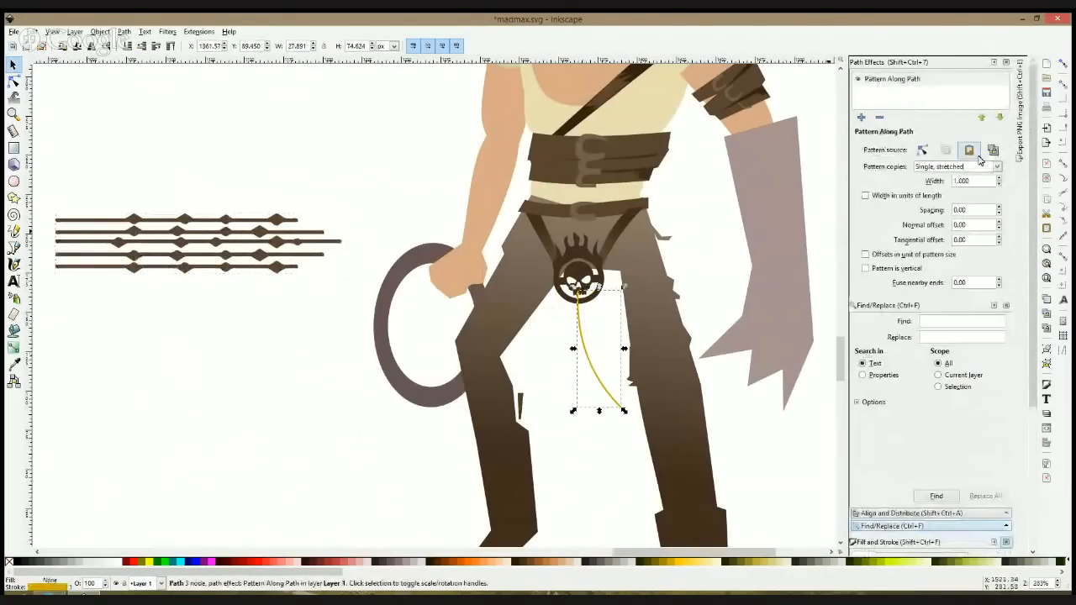
{"action": "left_click", "coordinate": [969, 150]}
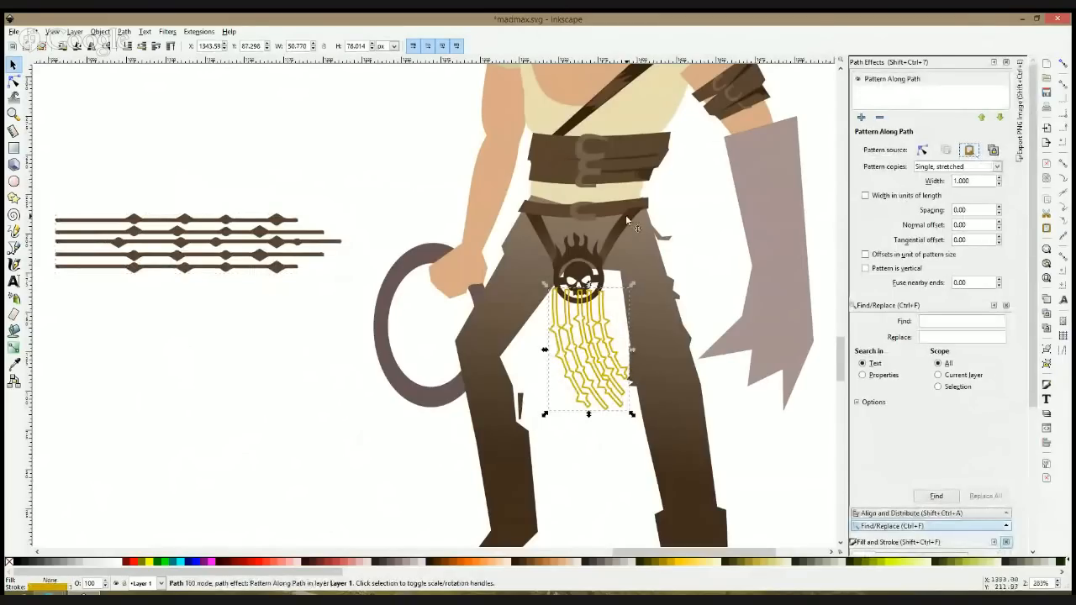
Step: Undo the pasted pattern, squash the source strand set to about 26 px high and paste it as the curve's pattern again
{"action": "key", "text": "ctrl+z"}
{"action": "left_click", "coordinate": [225, 241]}
{"action": "left_click_drag", "start_coordinate": [199, 213], "coordinate": [198, 241]}
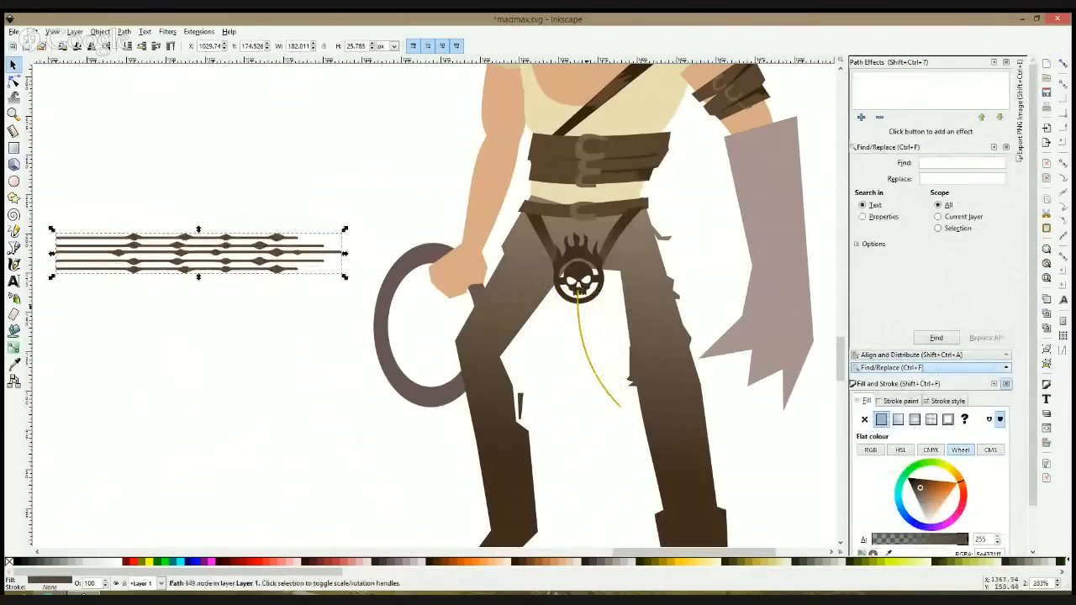
{"action": "key", "text": "ctrl+c"}
{"action": "left_click", "coordinate": [580, 325]}
{"action": "left_click", "coordinate": [970, 151]}
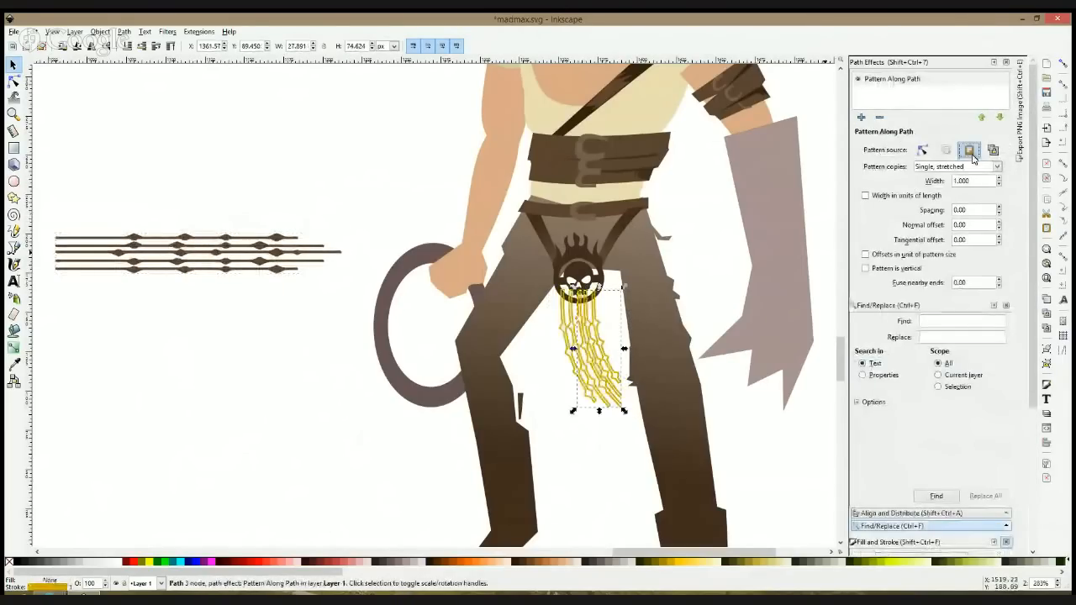
Step: Fill the hanging strands with the skull emblem's dark brown and remove their stroke
{"action": "left_click", "coordinate": [14, 364]}
{"action": "left_click", "coordinate": [580, 277]}
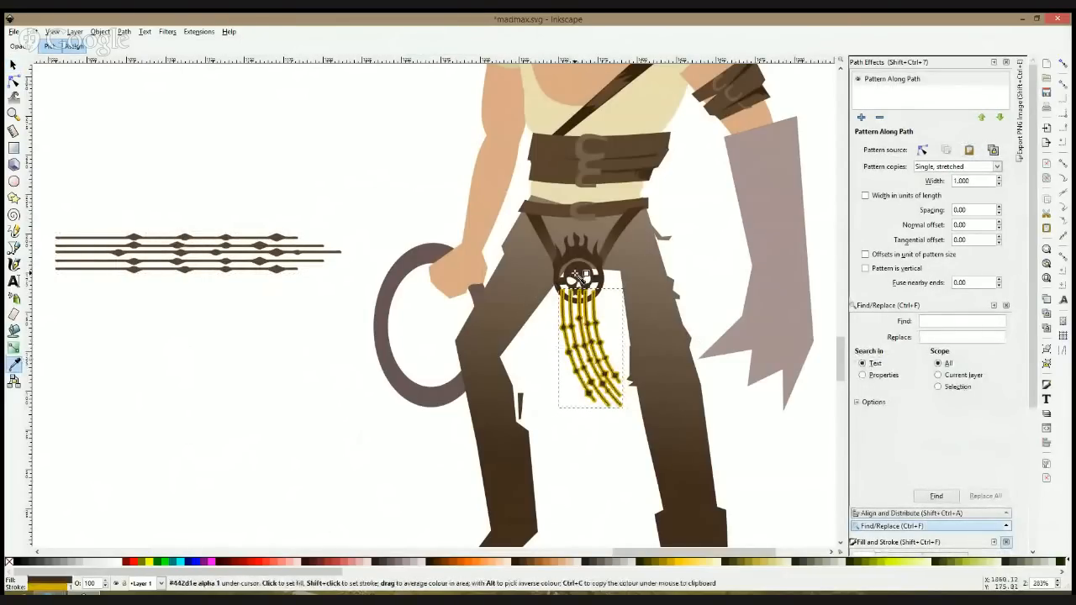
{"action": "key", "text": "s"}
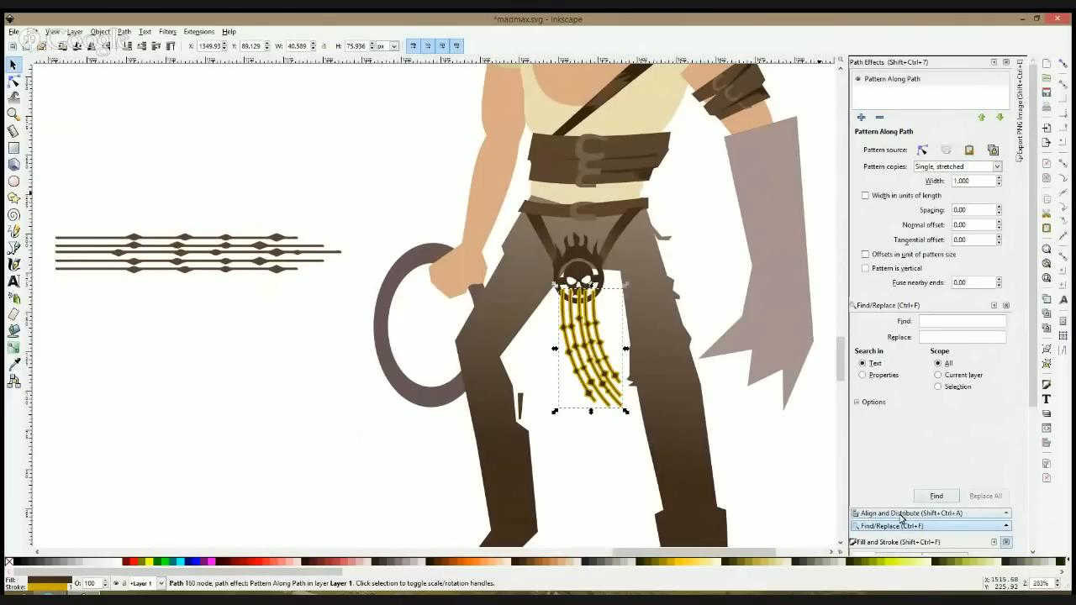
{"action": "left_click_drag", "start_coordinate": [1033, 236], "coordinate": [1033, 333]}
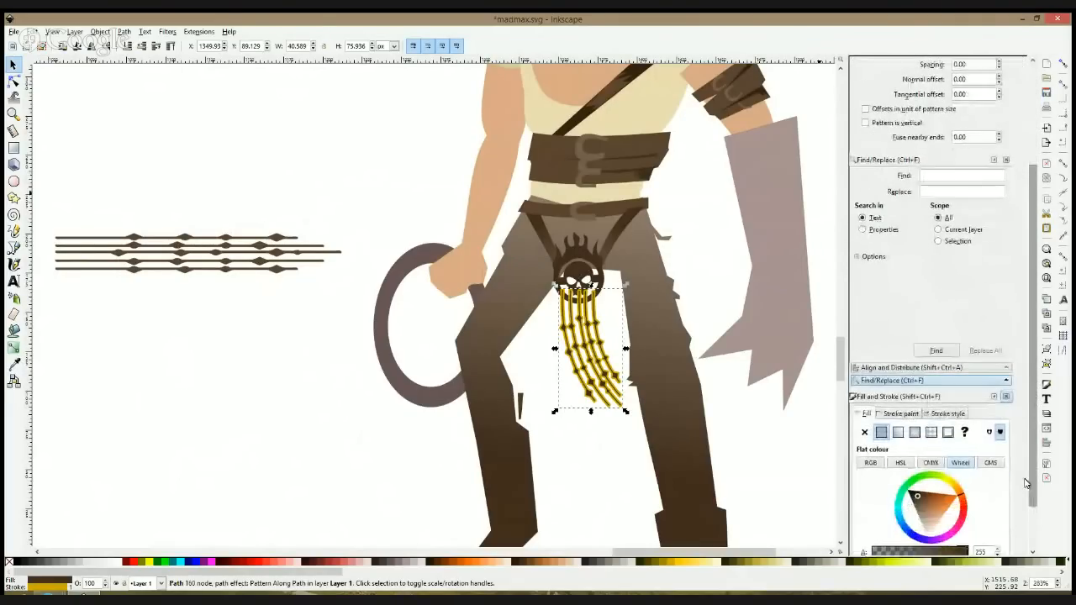
{"action": "left_click", "coordinate": [899, 414]}
{"action": "left_click", "coordinate": [864, 432]}
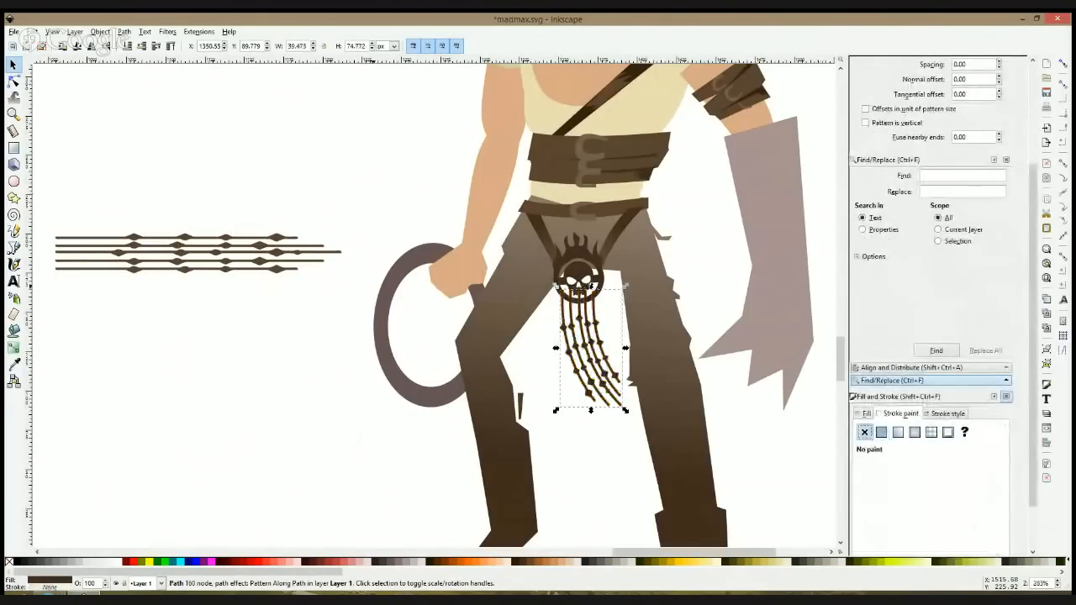
Step: Try nudging the hanging strands down and scaling them to about 36 by 65 px, and undo back through the recolouring
{"action": "key", "text": "Down"}
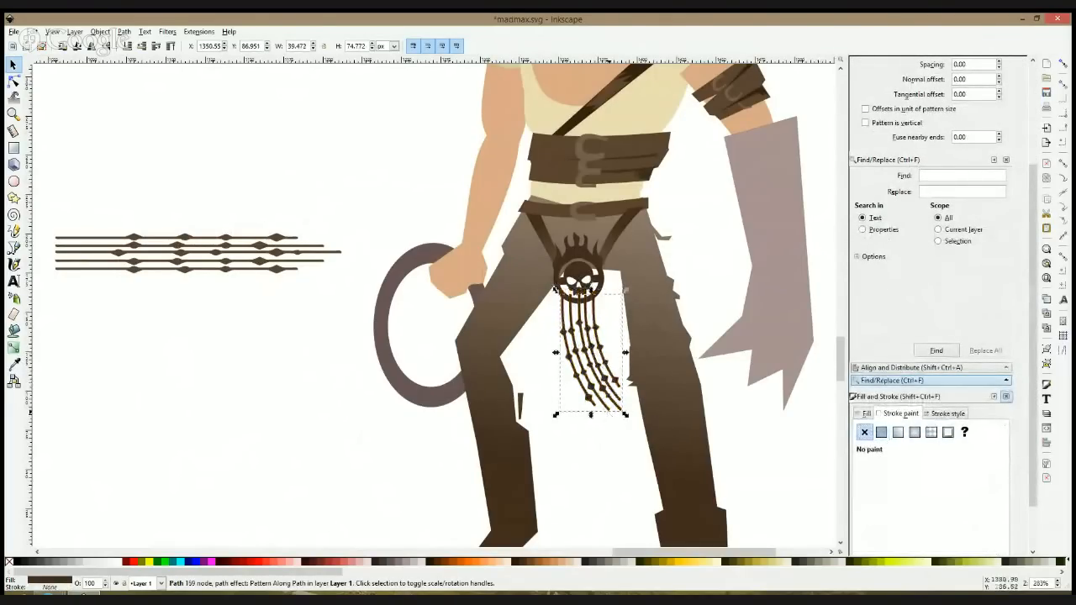
{"action": "left_click_drag", "start_coordinate": [625, 416], "coordinate": [617, 400]}
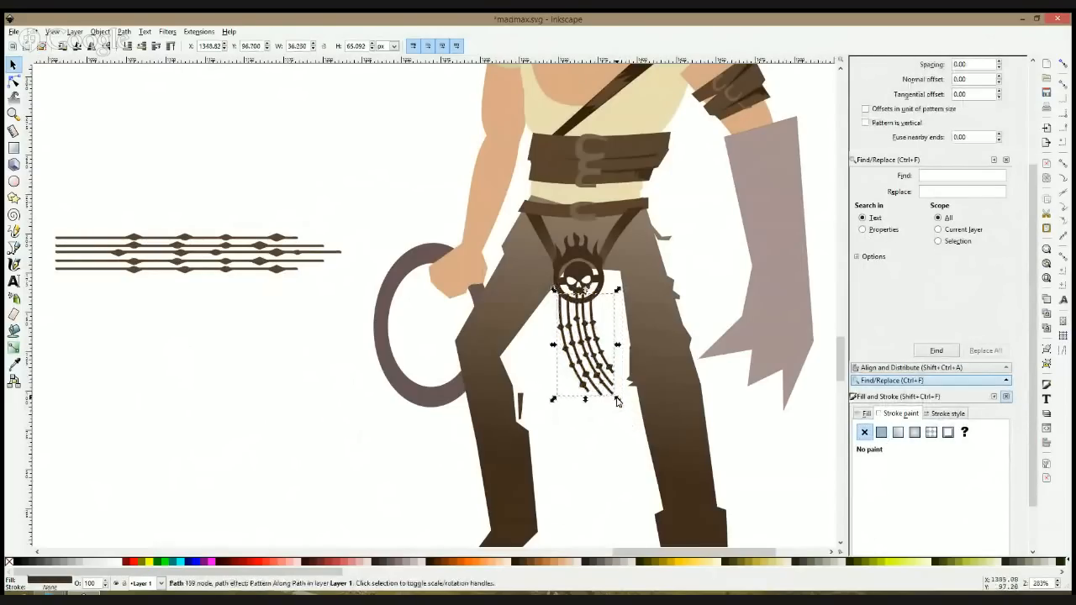
{"action": "key", "text": "ctrl+z"}
{"action": "key", "text": "ctrl+z"}
{"action": "key", "text": "ctrl+z"}
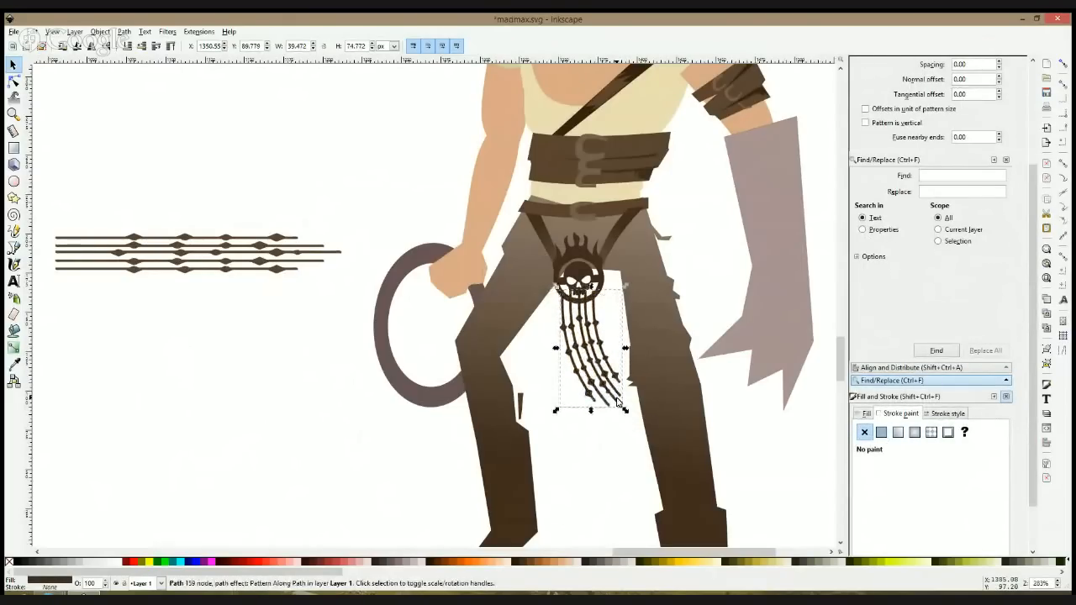
Step: Shrink the source strand set to about 117 by 17 px and paste it as the hanging curve's pattern
{"action": "left_click", "coordinate": [277, 253]}
{"action": "left_click_drag", "start_coordinate": [345, 230], "coordinate": [257, 246]}
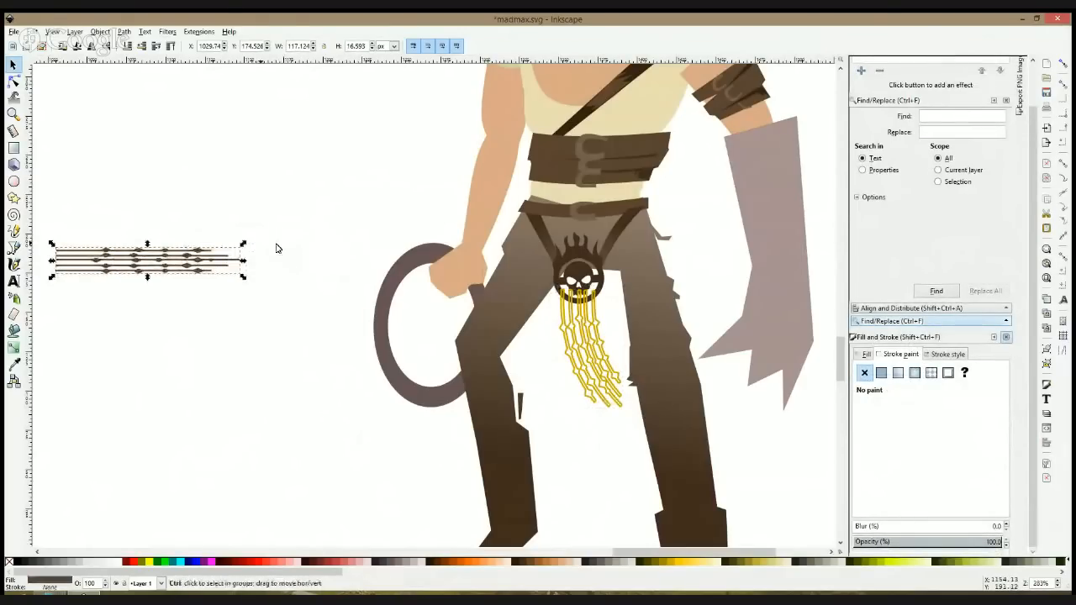
{"action": "left_click", "coordinate": [571, 329]}
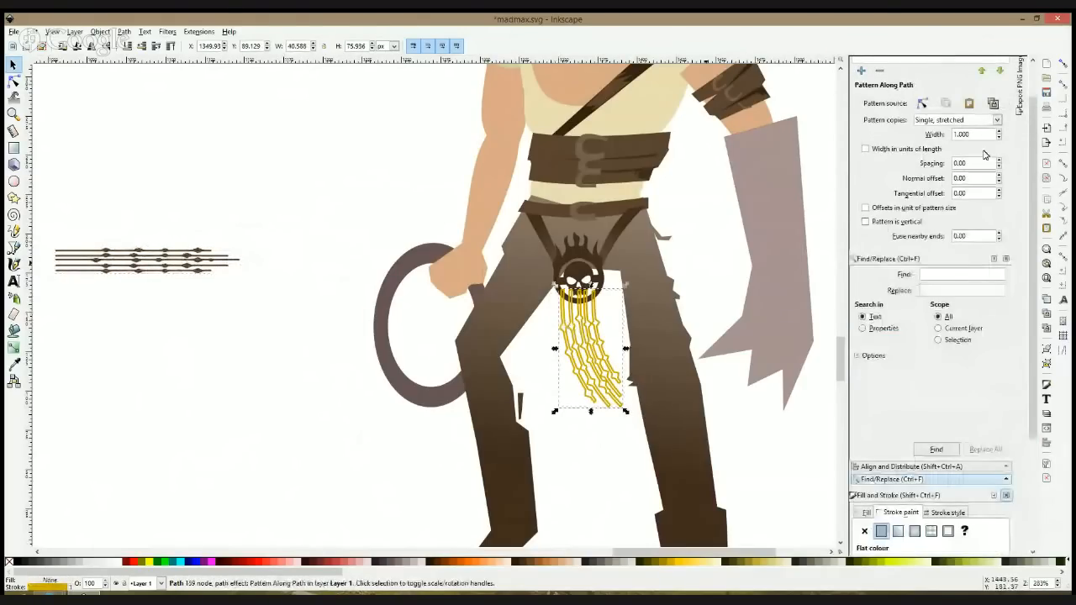
{"action": "left_click", "coordinate": [970, 102]}
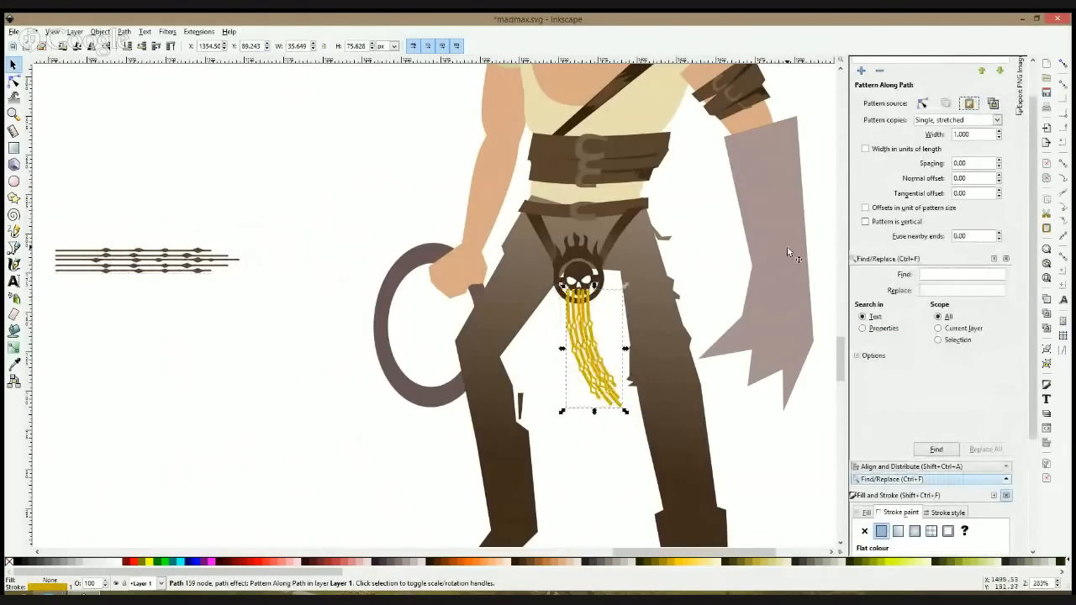
Step: Move the hanging strands down to the skull emblem's lower edge, fill them with its dark brown and remove their stroke
{"action": "left_click_drag", "start_coordinate": [623, 409], "coordinate": [616, 416]}
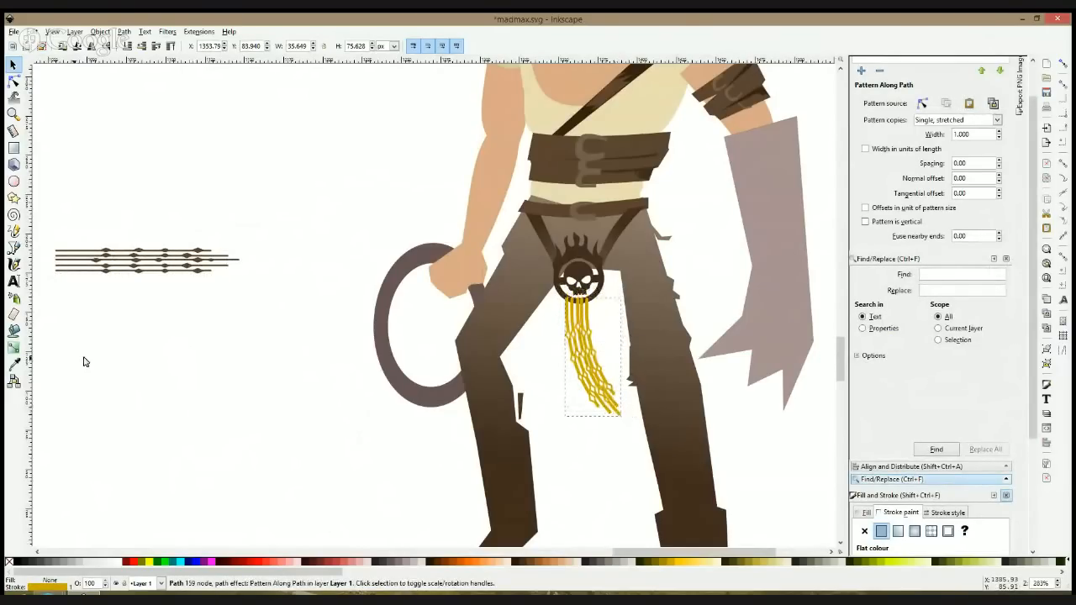
{"action": "left_click", "coordinate": [13, 363]}
{"action": "left_click", "coordinate": [595, 298]}
{"action": "left_click", "coordinate": [867, 529]}
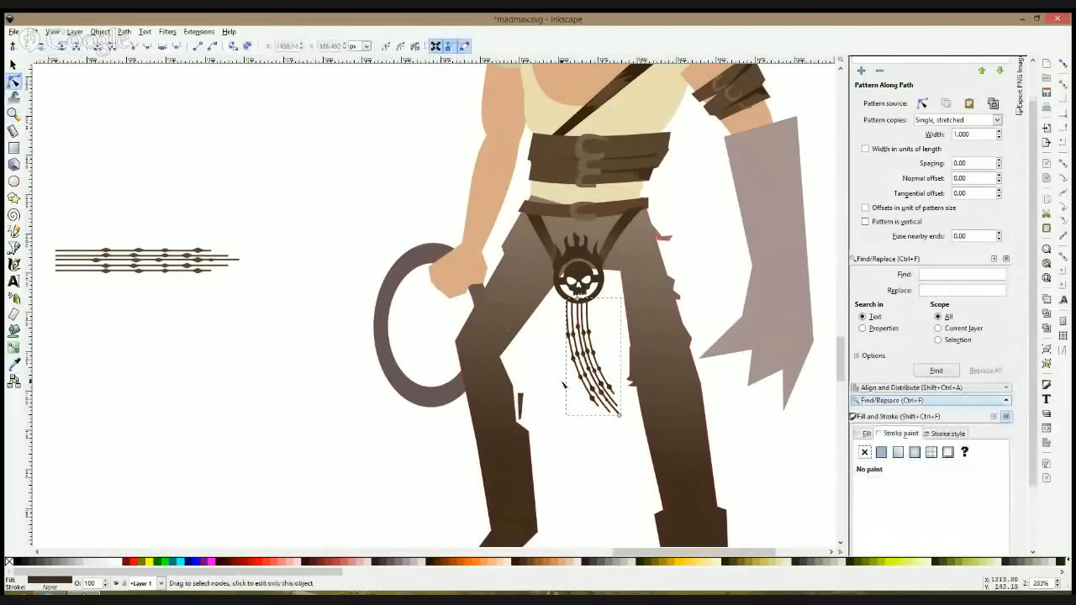
Step: Reshape the hanging strands' guiding curve so they fall more steeply in a soft S-bend, and shift them slightly right under the emblem
{"action": "key", "text": "n"}
{"action": "left_click_drag", "start_coordinate": [632, 407], "coordinate": [596, 420]}
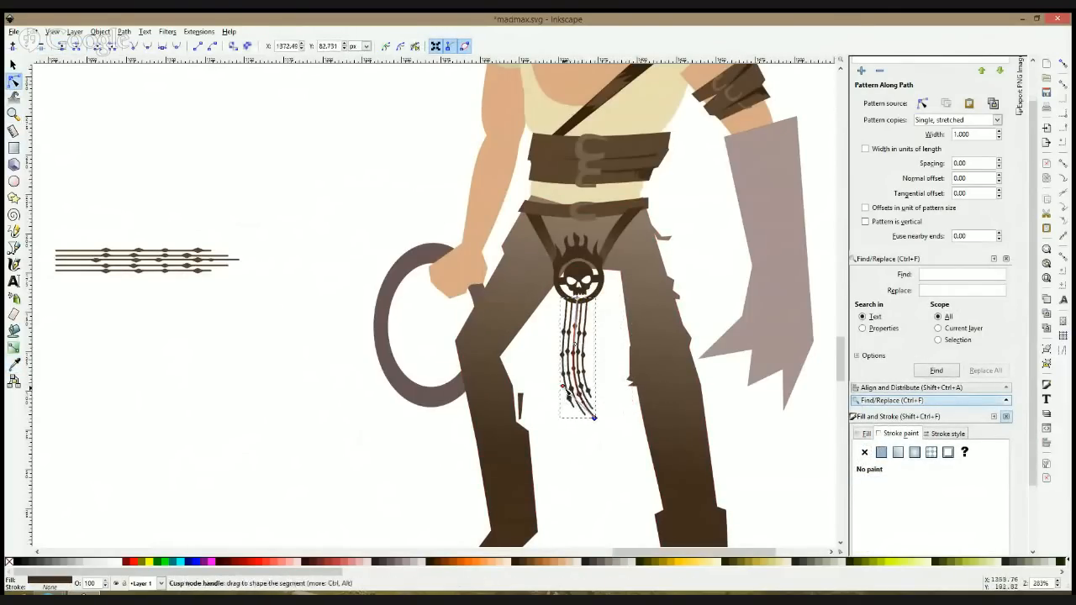
{"action": "left_click_drag", "start_coordinate": [564, 385], "coordinate": [595, 343]}
{"action": "key", "text": "s"}
{"action": "left_click", "coordinate": [601, 456]}
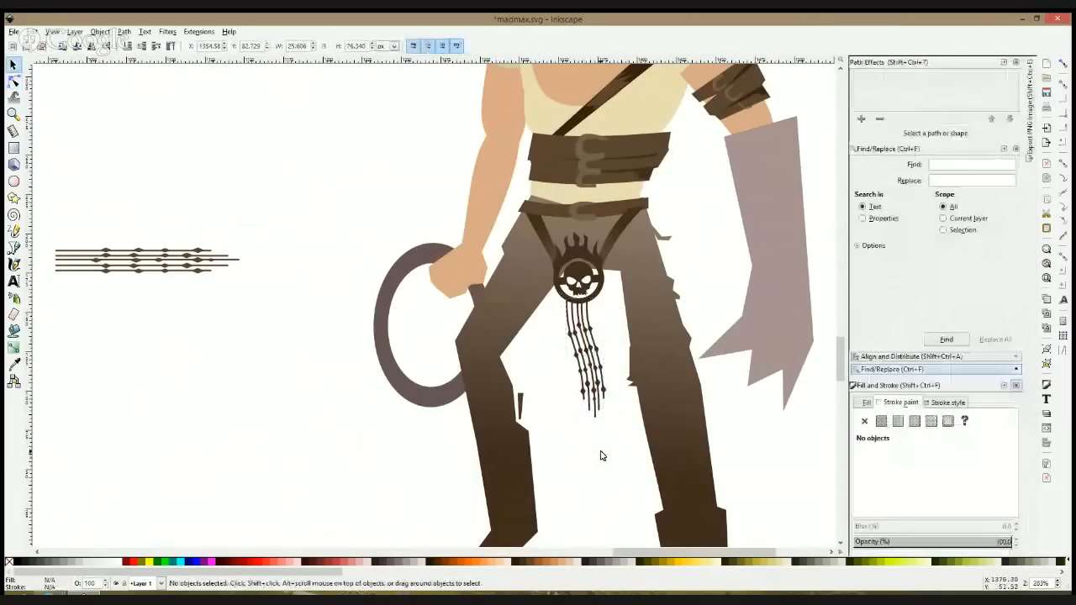
{"action": "left_click", "coordinate": [600, 404]}
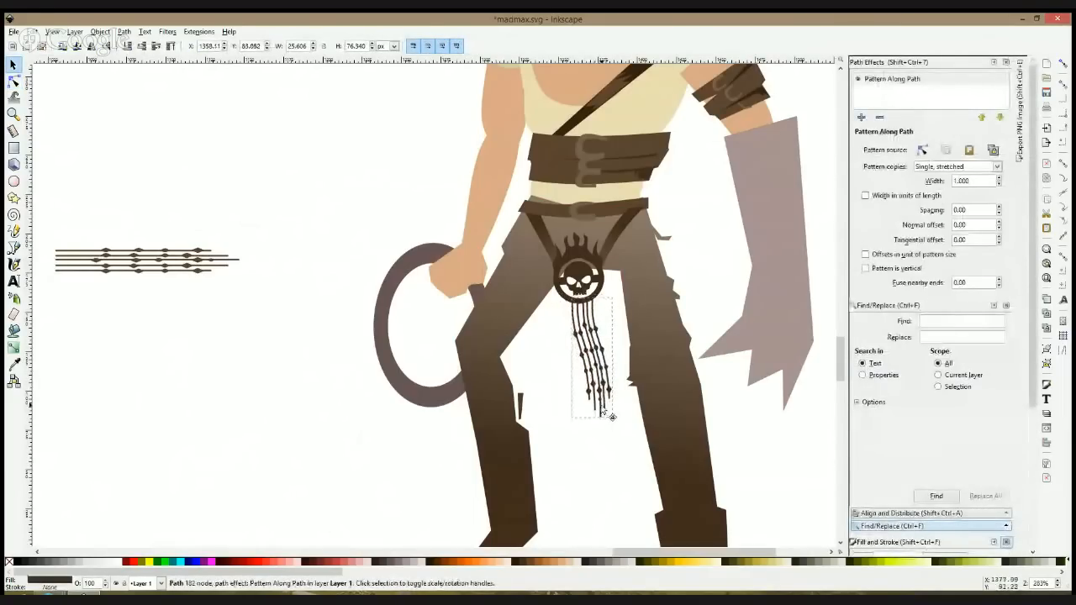
{"action": "left_click", "coordinate": [192, 281]}
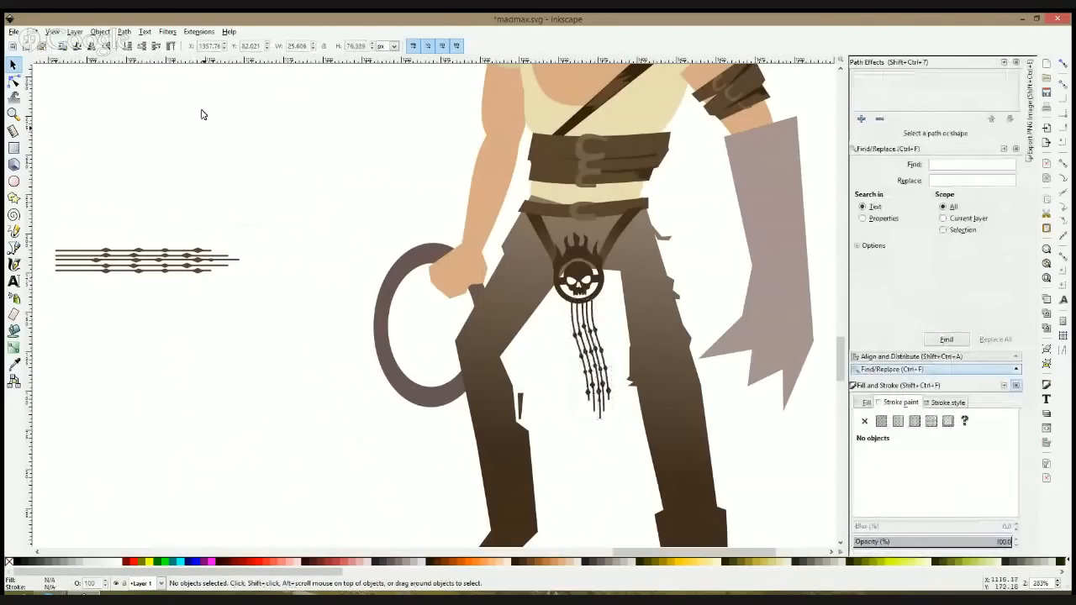
Step: Move the small source strand set up beneath the large beaded strands above the figure, and save the file
{"action": "scroll", "coordinate": [308, 202], "scroll_direction": "down", "scroll_amount": 6}
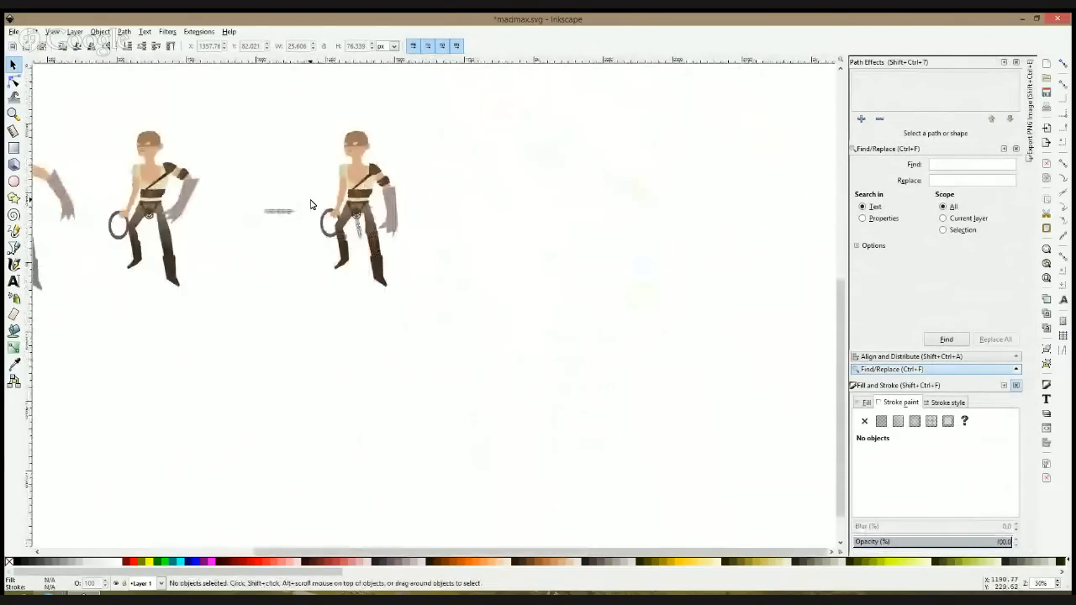
{"action": "scroll", "coordinate": [322, 171], "scroll_direction": "up", "scroll_amount": 2}
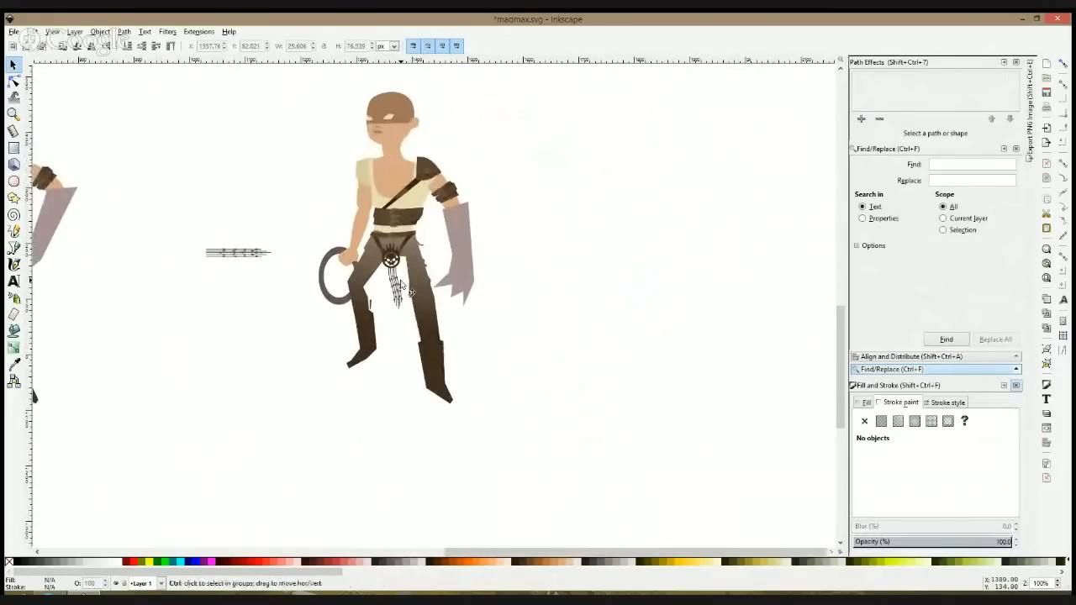
{"action": "scroll", "coordinate": [402, 283], "scroll_direction": "down", "scroll_amount": 2}
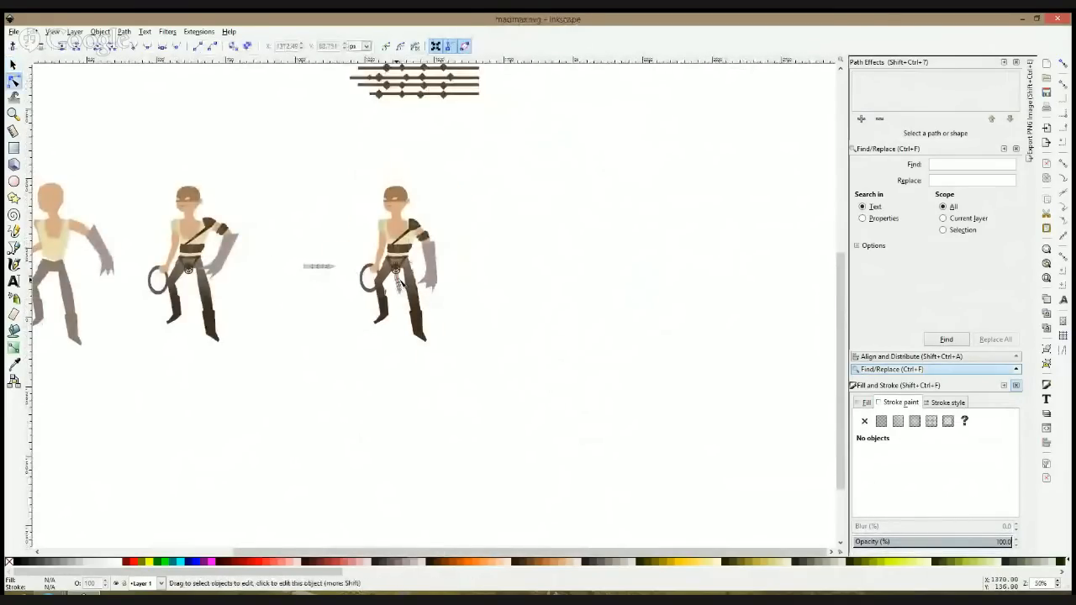
{"action": "left_click", "coordinate": [323, 269]}
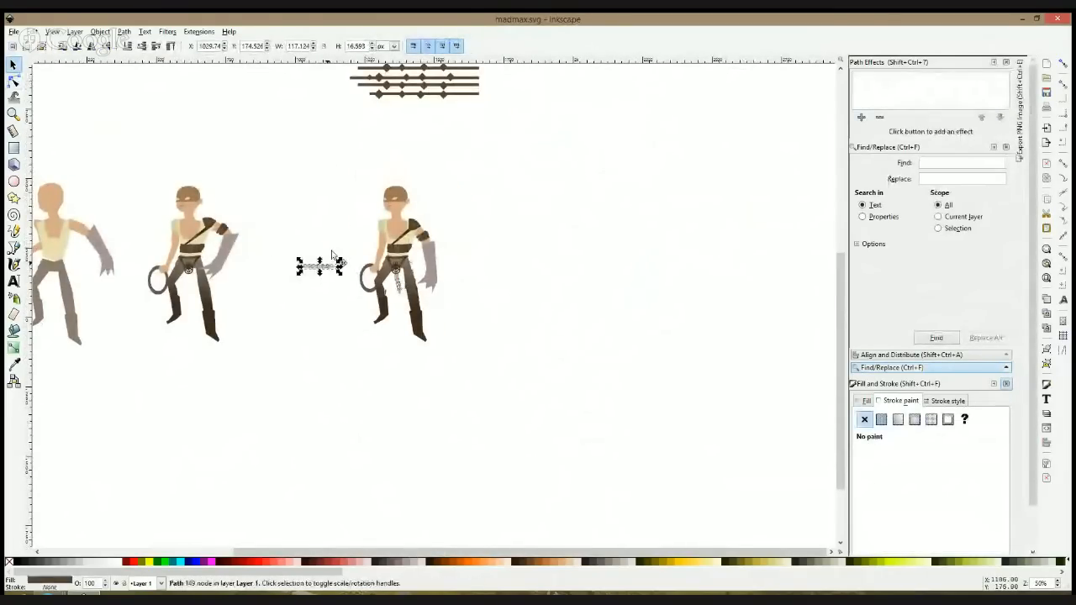
{"action": "left_click_drag", "start_coordinate": [332, 254], "coordinate": [401, 120]}
{"action": "left_click", "coordinate": [468, 115]}
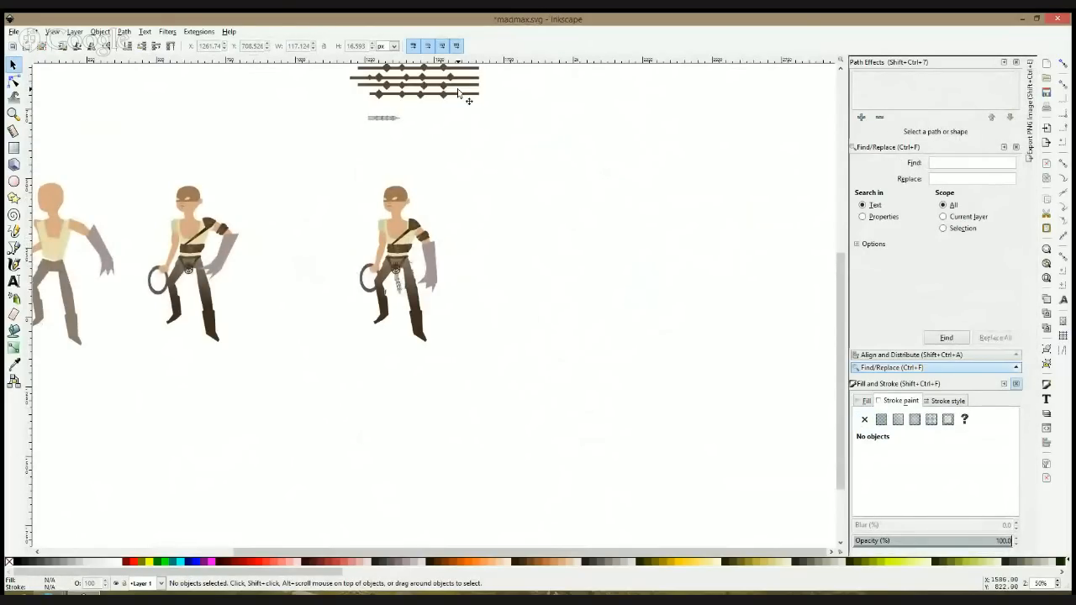
{"action": "key", "text": "ctrl+s"}
{"action": "scroll", "coordinate": [430, 134], "scroll_direction": "up", "scroll_amount": 2}
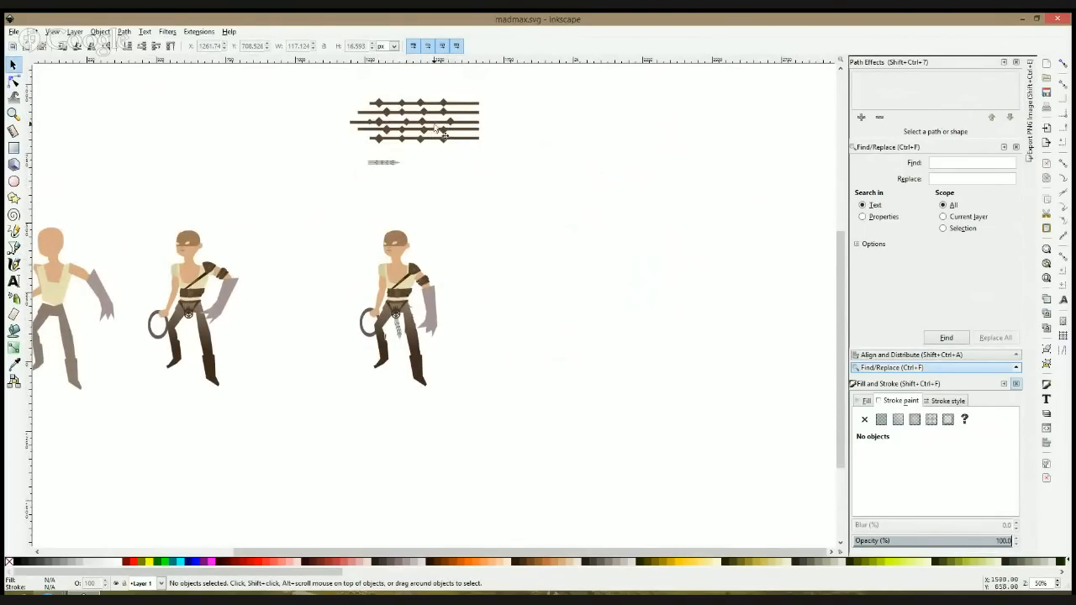
Step: Shrink the large beaded strand set to about 235 by 83 px and move the rightmost figure left towards its neighbour
{"action": "left_click_drag", "start_coordinate": [498, 86], "coordinate": [341, 153]}
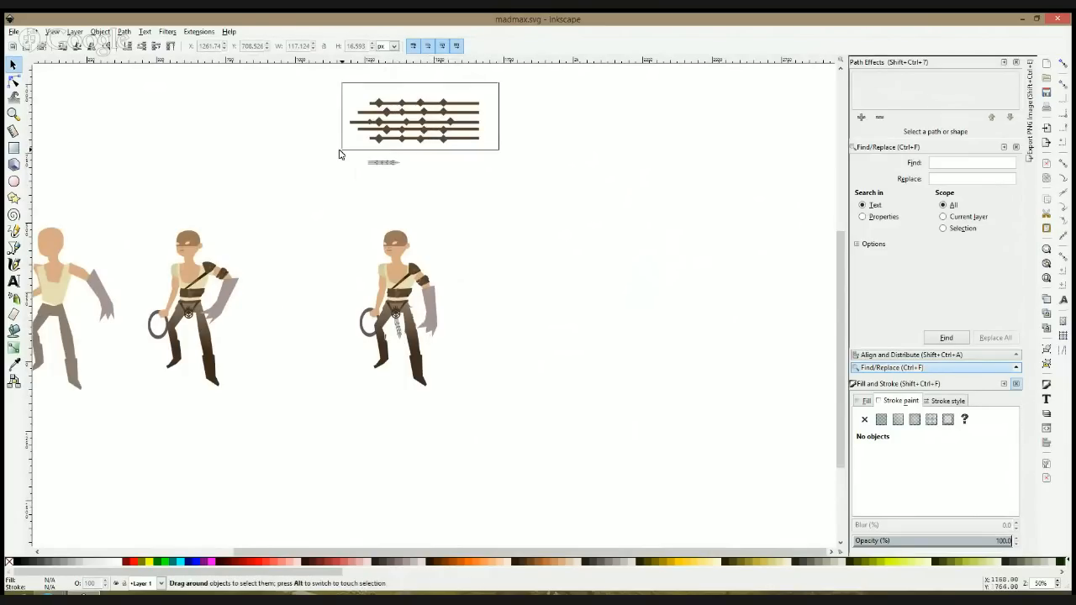
{"action": "left_click_drag", "start_coordinate": [482, 125], "coordinate": [417, 124]}
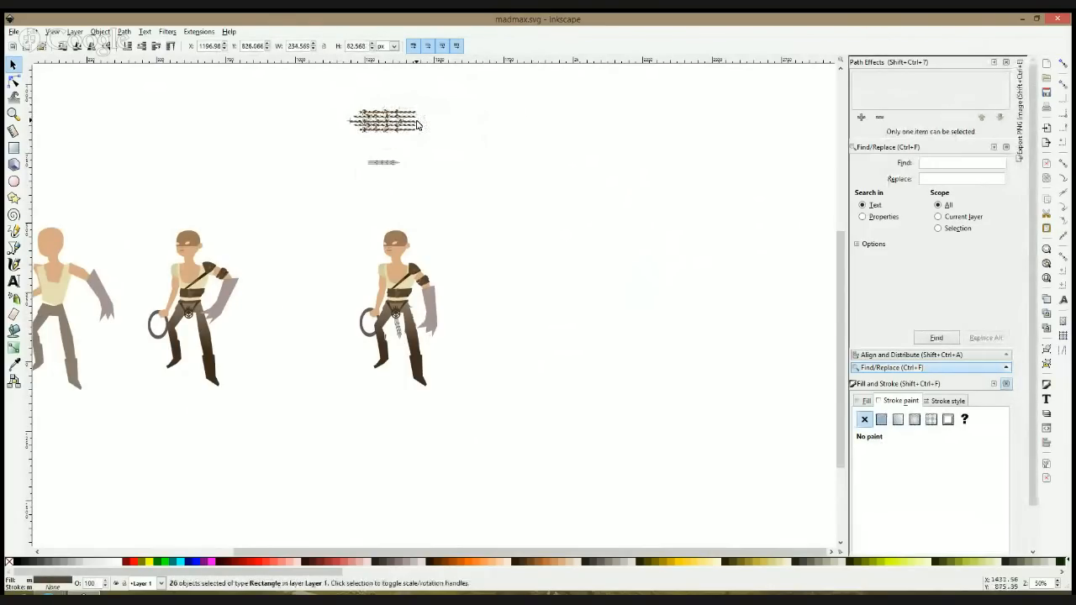
{"action": "left_click_drag", "start_coordinate": [325, 212], "coordinate": [495, 458]}
{"action": "left_click_drag", "start_coordinate": [419, 268], "coordinate": [366, 268]}
{"action": "key", "text": "Escape"}
Step: Convert the rightmost figure's hanging strands to a plain path and save the file
{"action": "scroll", "coordinate": [353, 330], "scroll_direction": "up", "scroll_amount": 1}
{"action": "left_click", "coordinate": [342, 333]}
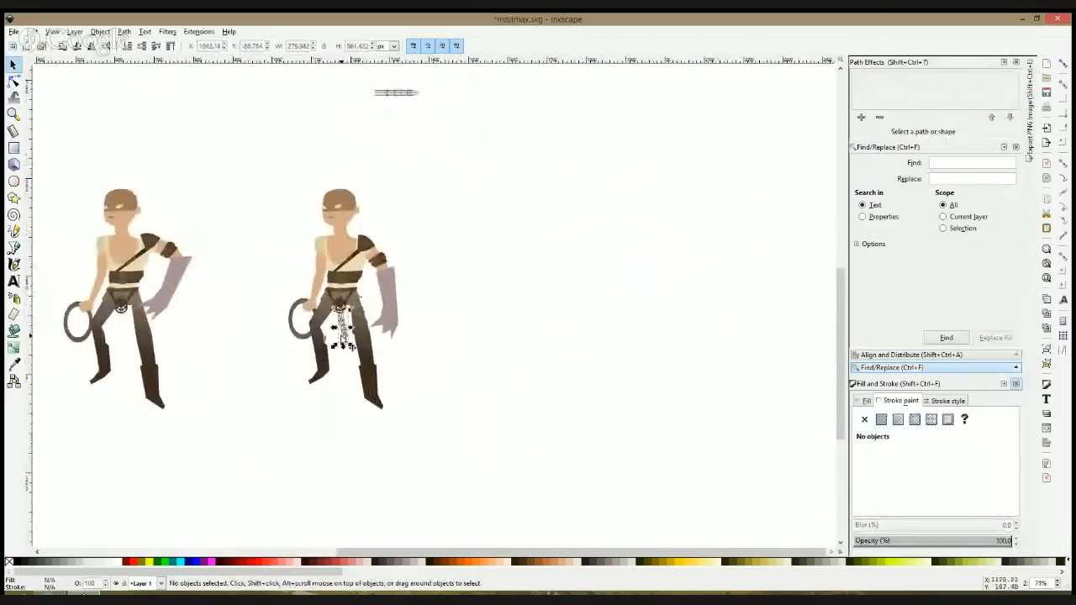
{"action": "key", "text": "ctrl+shift+c"}
{"action": "key", "text": "Escape"}
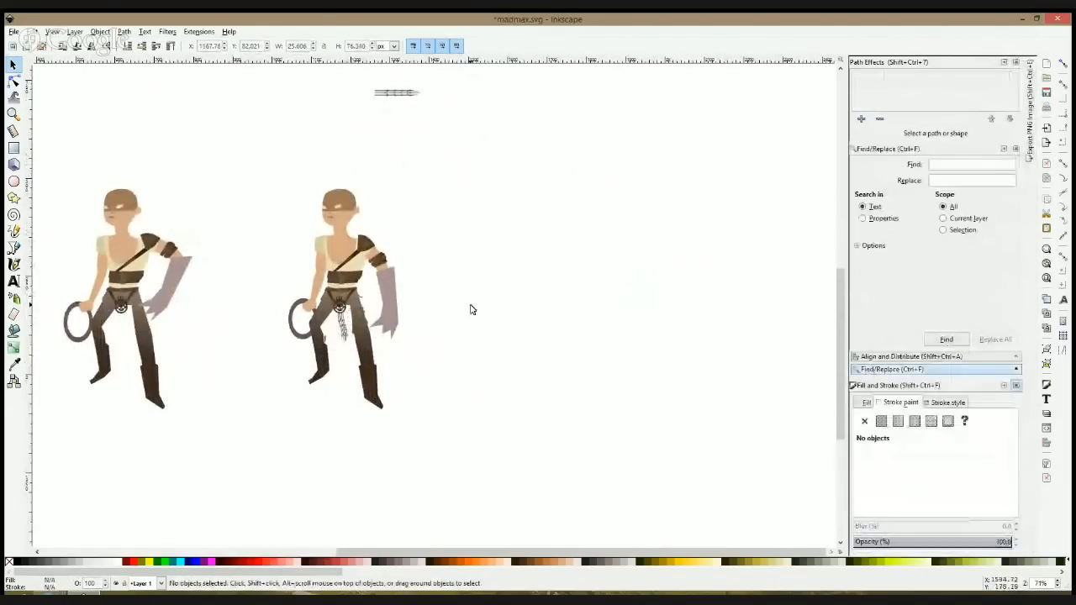
{"action": "key", "text": "ctrl+s"}
{"action": "key", "text": "alt+Tab"}
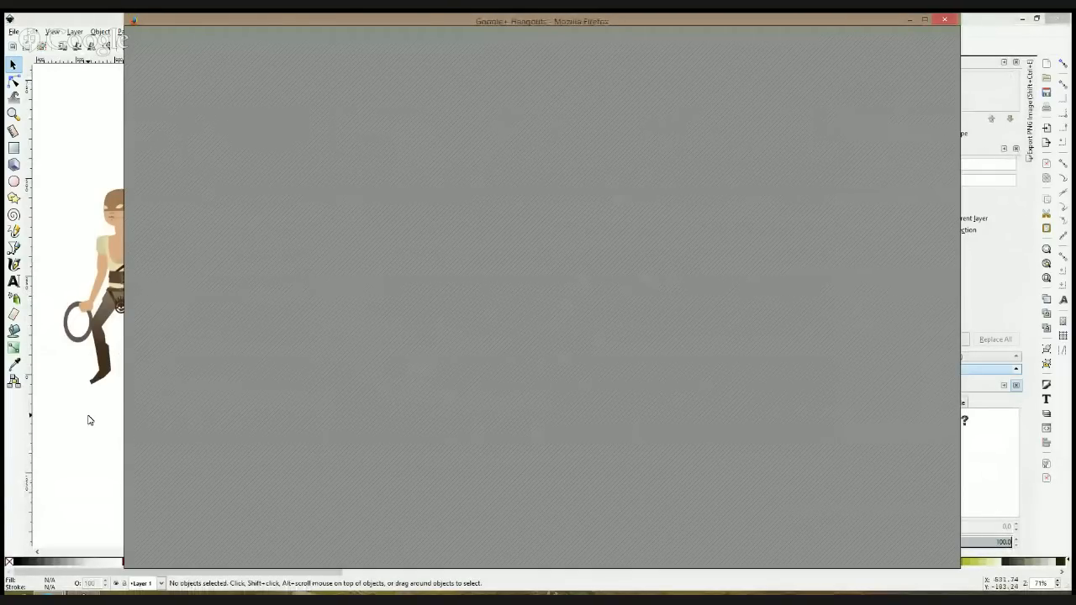
{"action": "key", "text": "alt+Tab"}
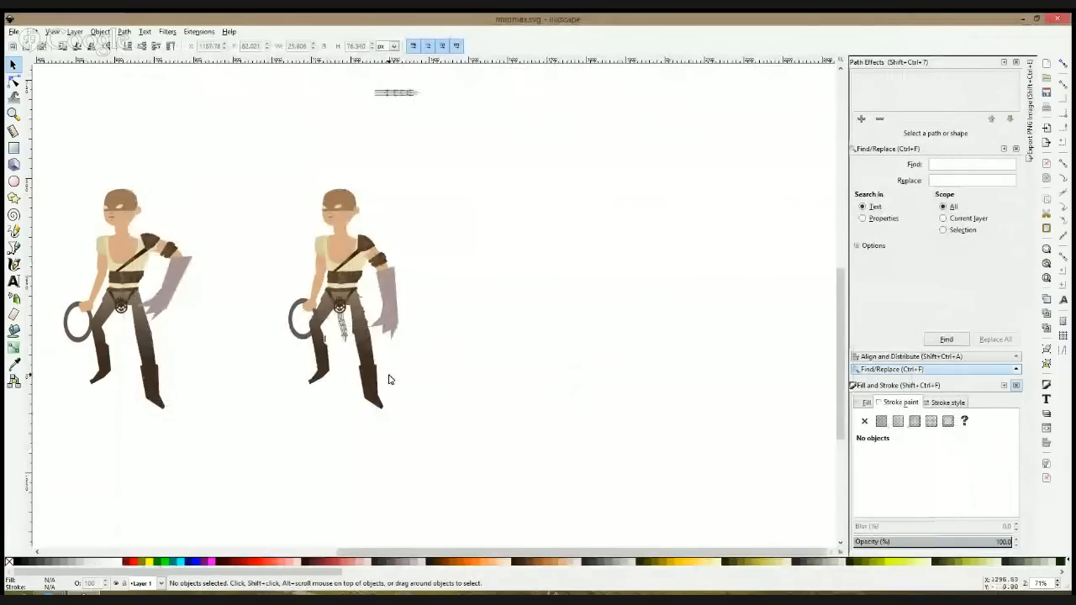
Step: Try deleting the rightmost figure's grey forearm, and undo the deletion
{"action": "left_click", "coordinate": [384, 284]}
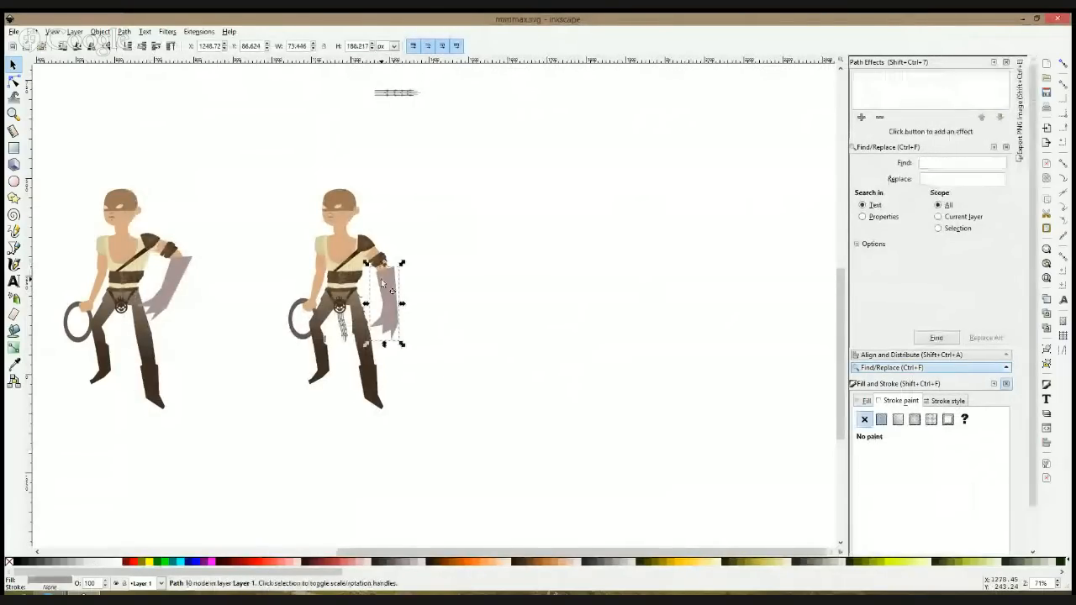
{"action": "key", "text": "Delete"}
{"action": "scroll", "coordinate": [381, 279], "scroll_direction": "up", "scroll_amount": 1}
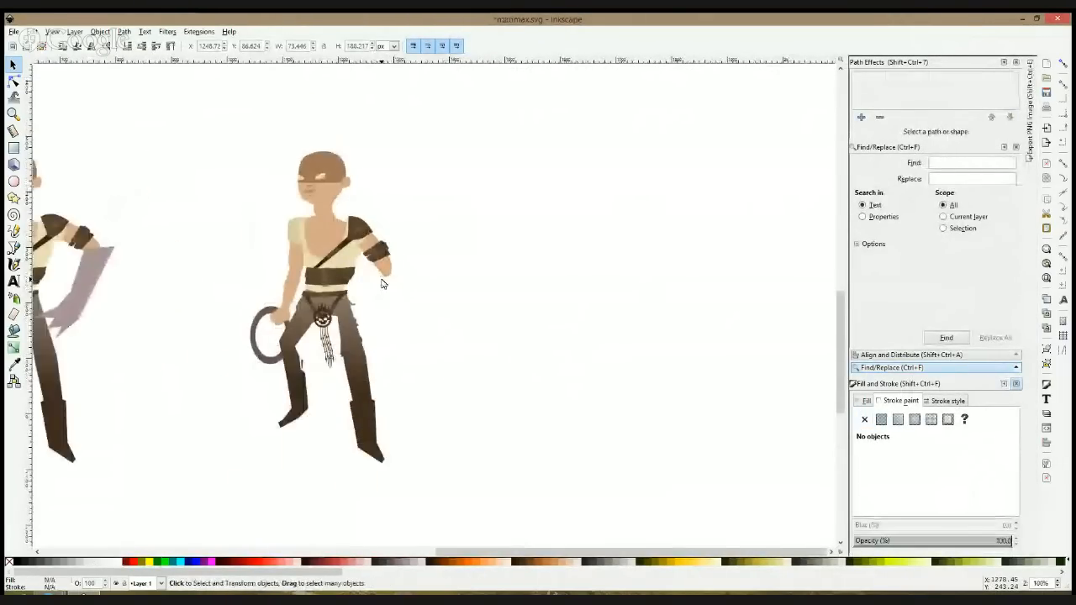
{"action": "key", "text": "ctrl+z"}
{"action": "scroll", "coordinate": [377, 284], "scroll_direction": "up", "scroll_amount": 2}
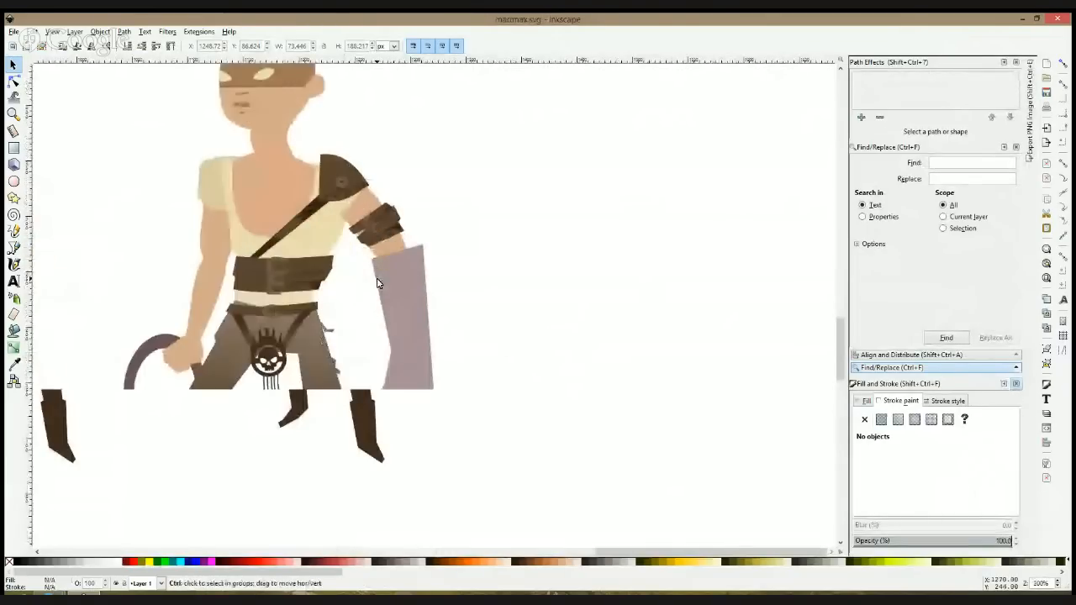
{"action": "left_click", "coordinate": [17, 249]}
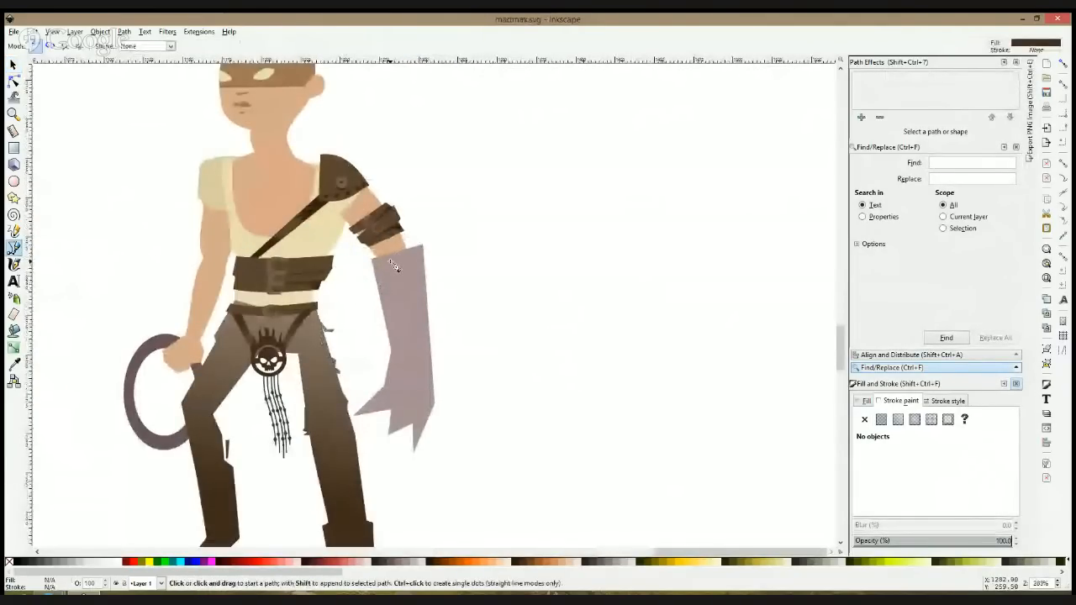
{"action": "scroll", "coordinate": [388, 261], "scroll_direction": "up", "scroll_amount": 2}
{"action": "left_click", "coordinate": [364, 255]}
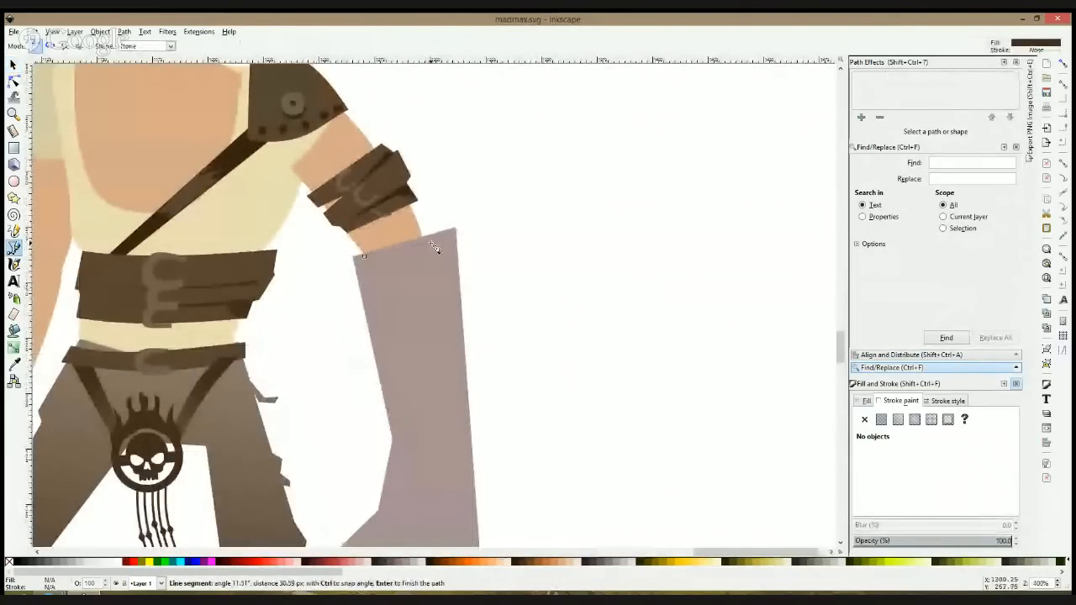
{"action": "key", "text": "ctrl+KP_5"}
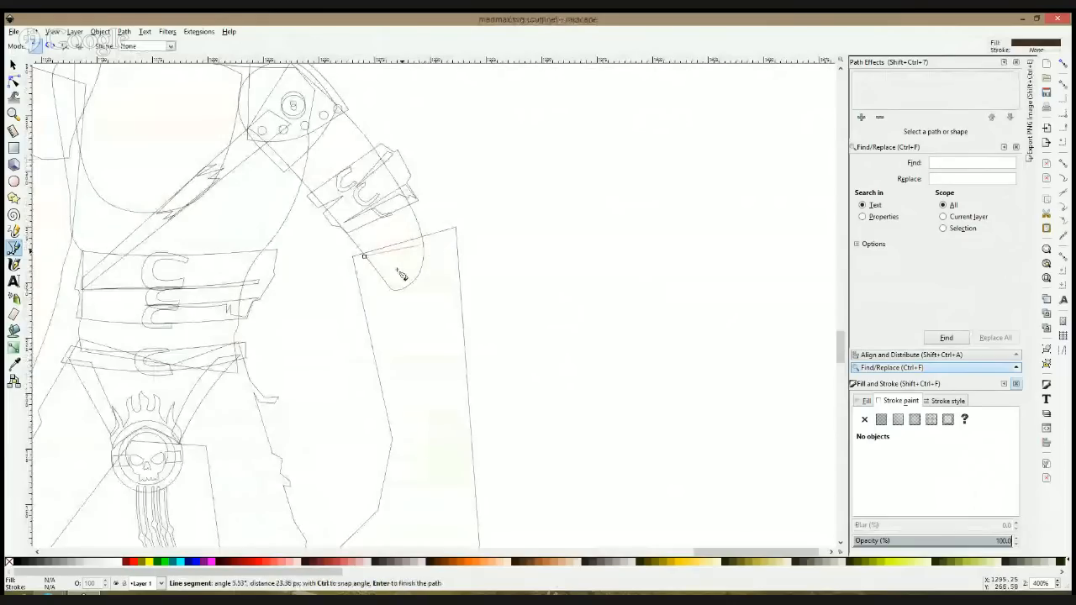
{"action": "key", "text": "Escape"}
{"action": "key", "text": "s"}
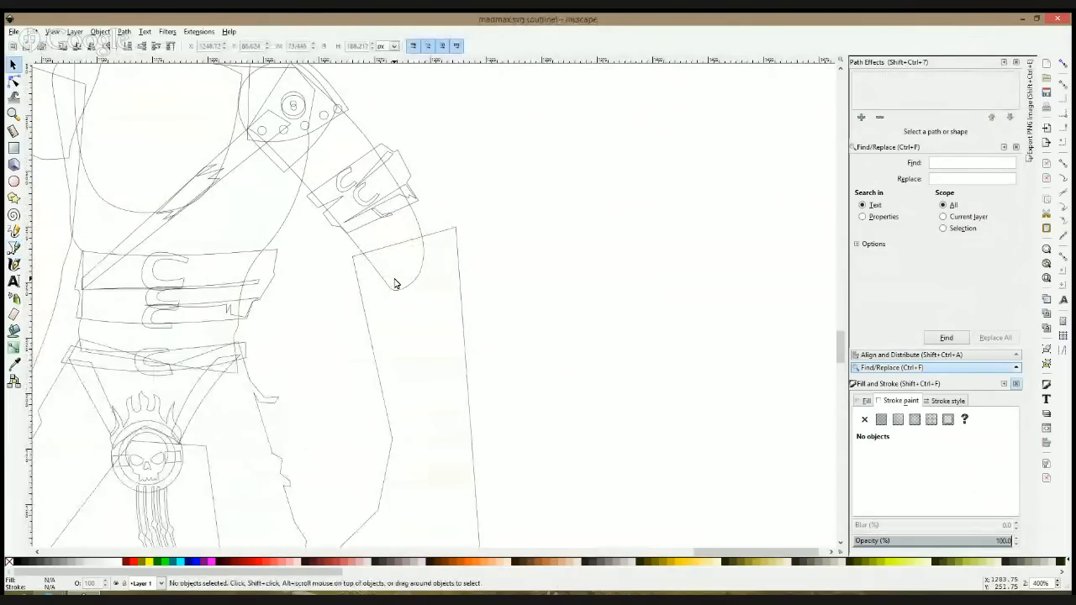
{"action": "left_click", "coordinate": [13, 247]}
{"action": "scroll", "coordinate": [395, 243], "scroll_direction": "down", "scroll_amount": 2}
{"action": "left_click", "coordinate": [391, 194]}
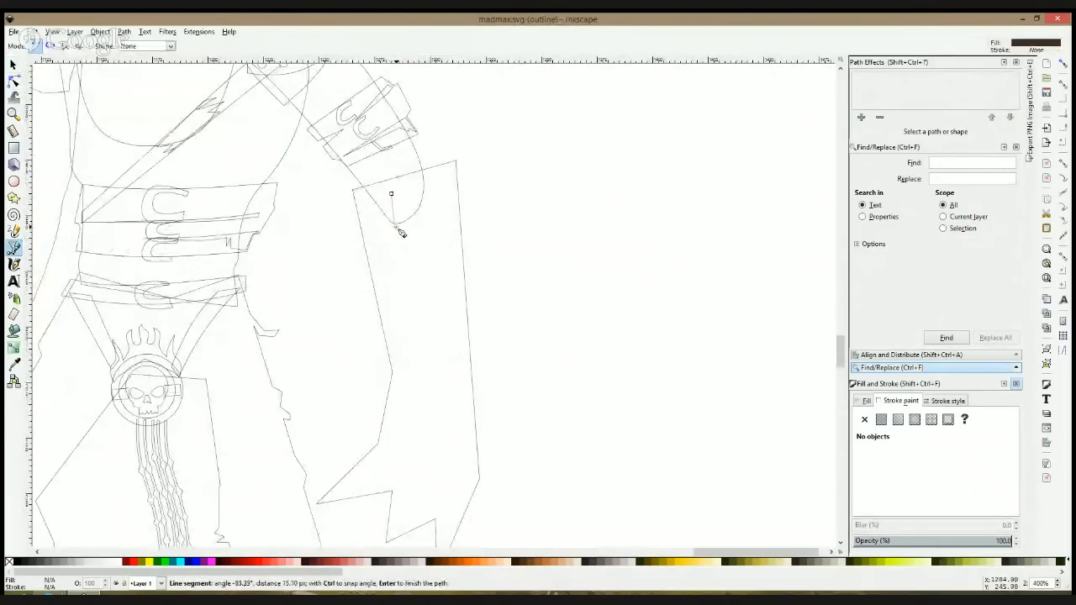
{"action": "key", "text": "Escape"}
{"action": "key", "text": "s"}
Step: Draw a dark brown upright rectangle about 16 by 97 px in the empty space beside the grey forearm, and return to normal display
{"action": "left_click", "coordinate": [13, 148]}
{"action": "left_click_drag", "start_coordinate": [609, 146], "coordinate": [646, 365]}
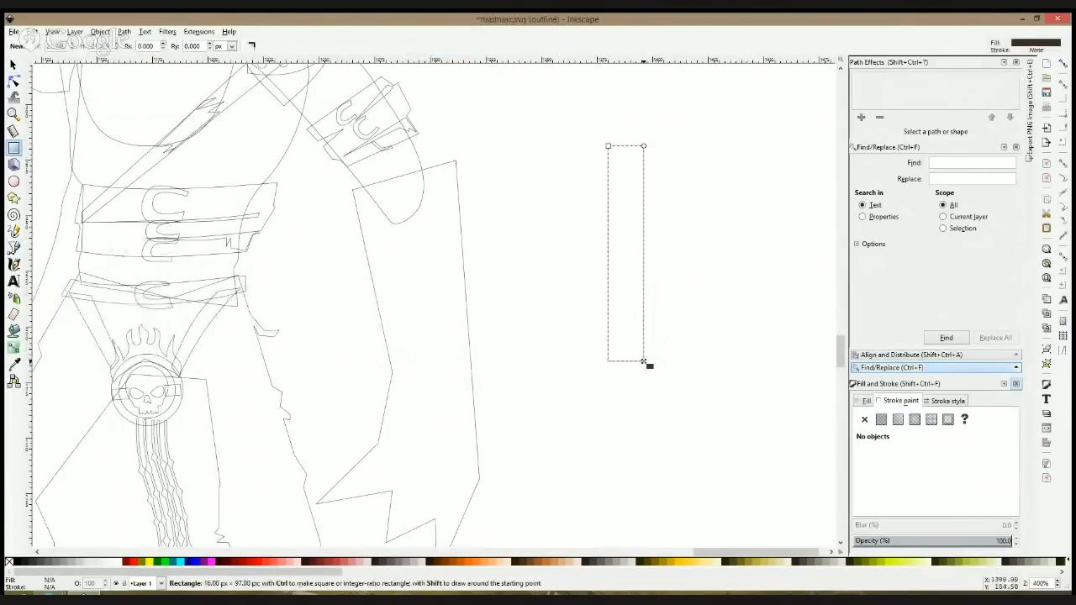
{"action": "key", "text": "s"}
{"action": "key", "text": "ctrl+KP_5"}
{"action": "key", "text": "r"}
{"action": "key", "text": "space"}
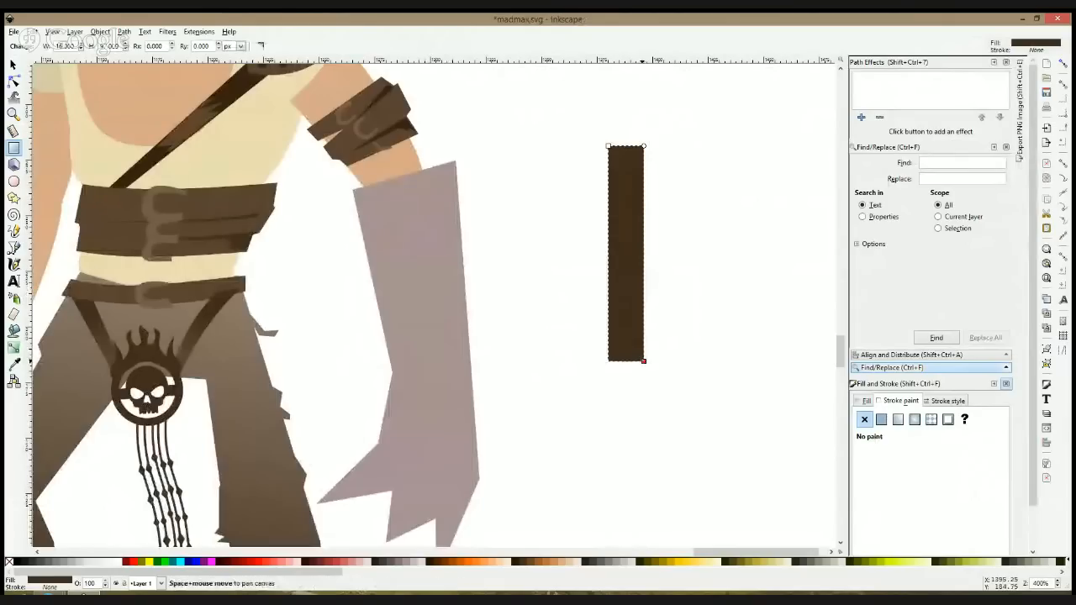
Step: Add a wider band of about 20.5 by 10.5 px and a thinner band below it across the upright bar's upper end
{"action": "left_click_drag", "start_coordinate": [628, 365], "coordinate": [630, 152]}
{"action": "key", "text": "ctrl+z"}
{"action": "key", "text": "ctrl+d"}
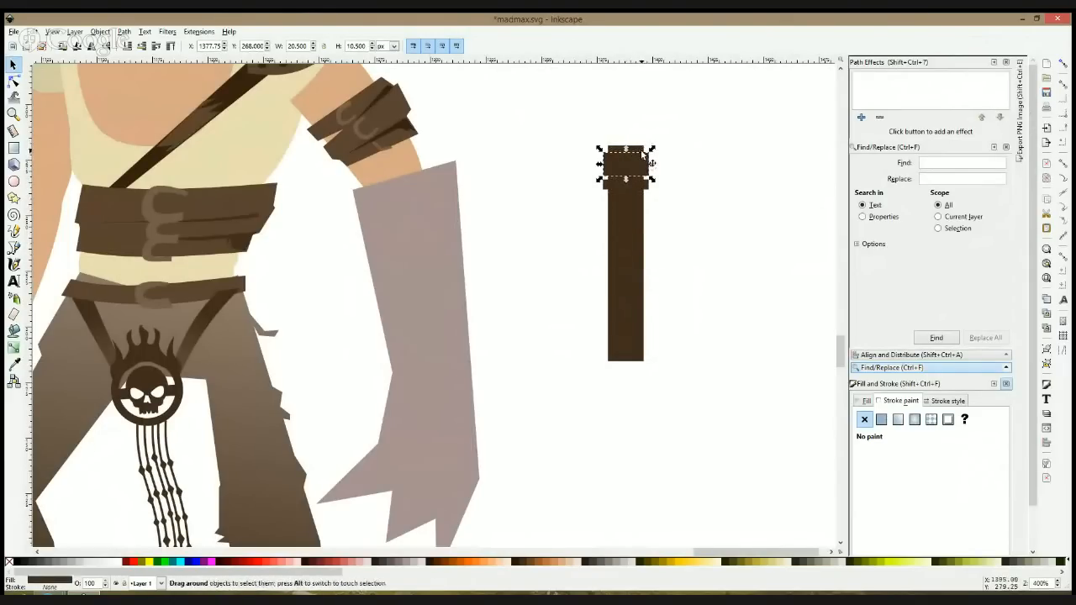
Step: Unite the upright bar and its bands into a single path
{"action": "left_click", "coordinate": [643, 153]}
{"action": "left_click_drag", "start_coordinate": [581, 131], "coordinate": [664, 193]}
{"action": "key", "text": "ctrl+plus"}
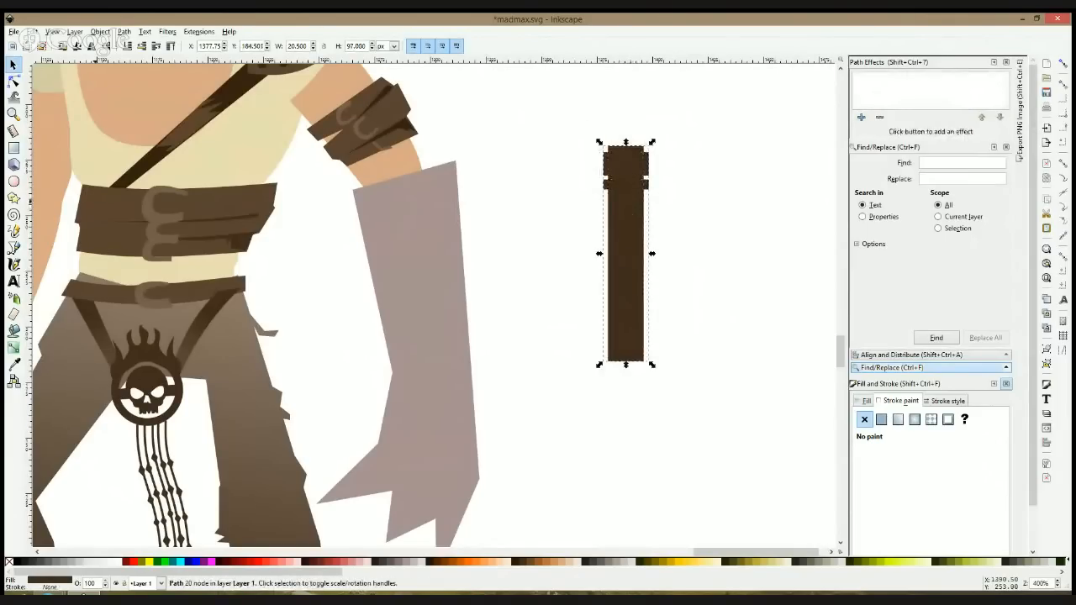
Step: Draw a thin, slightly slanted bar beside the central piece, place a mirrored copy on its other side, and select all three
{"action": "left_click", "coordinate": [14, 148]}
{"action": "left_click_drag", "start_coordinate": [565, 143], "coordinate": [589, 365]}
{"action": "key", "text": "space"}
{"action": "left_click_drag", "start_coordinate": [580, 193], "coordinate": [667, 195]}
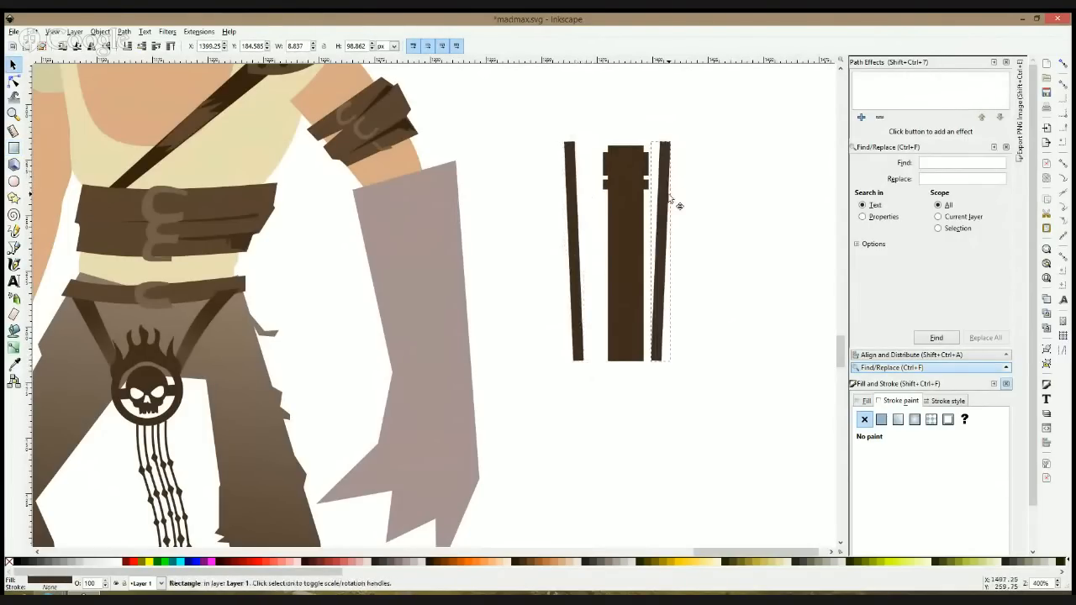
{"action": "left_click_drag", "start_coordinate": [499, 111], "coordinate": [730, 392]}
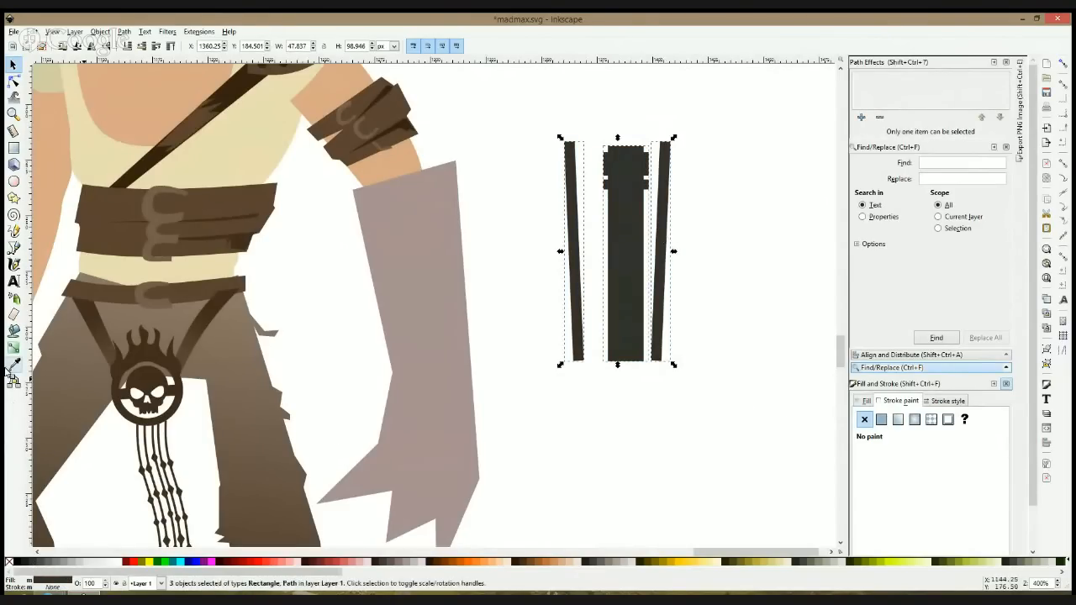
Step: Recolour the central piece and both slanted bars in the same flat dark grey, and clear the selection
{"action": "key", "text": "g"}
{"action": "key", "text": "s"}
{"action": "key", "text": "Escape"}
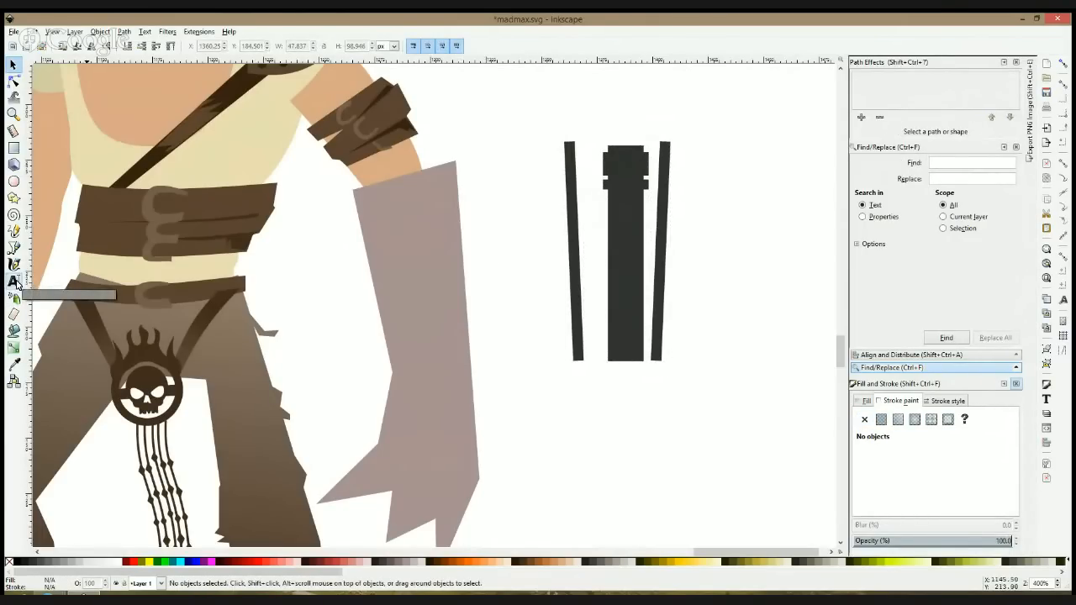
Step: Draw a small four-sided thumb joint at the lower end of the left slanted bar
{"action": "scroll", "coordinate": [585, 328], "scroll_direction": "down", "scroll_amount": 4}
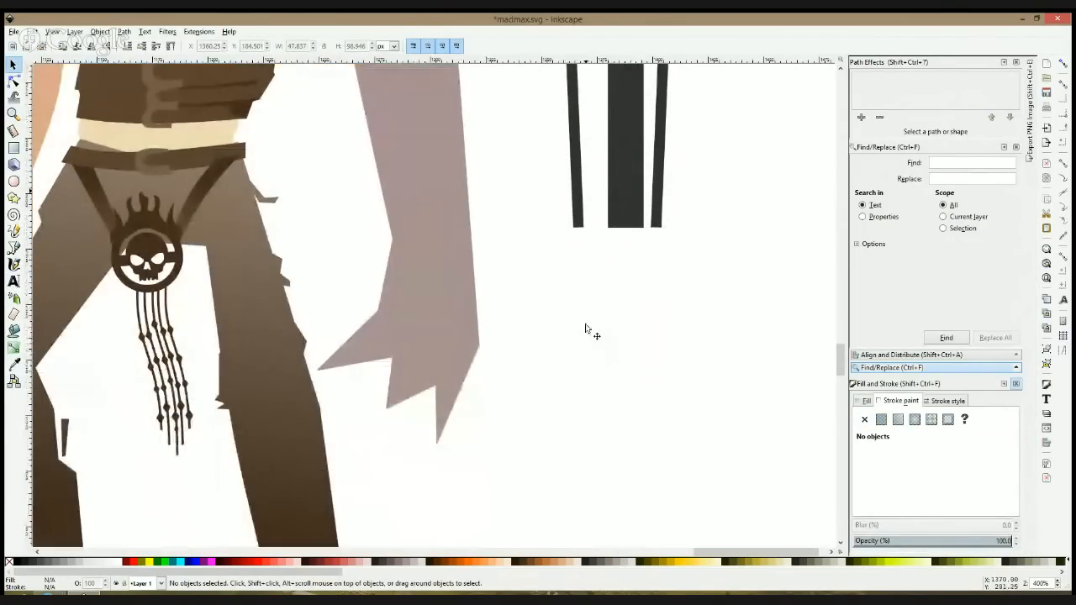
{"action": "scroll", "coordinate": [586, 328], "scroll_direction": "up", "scroll_amount": 3}
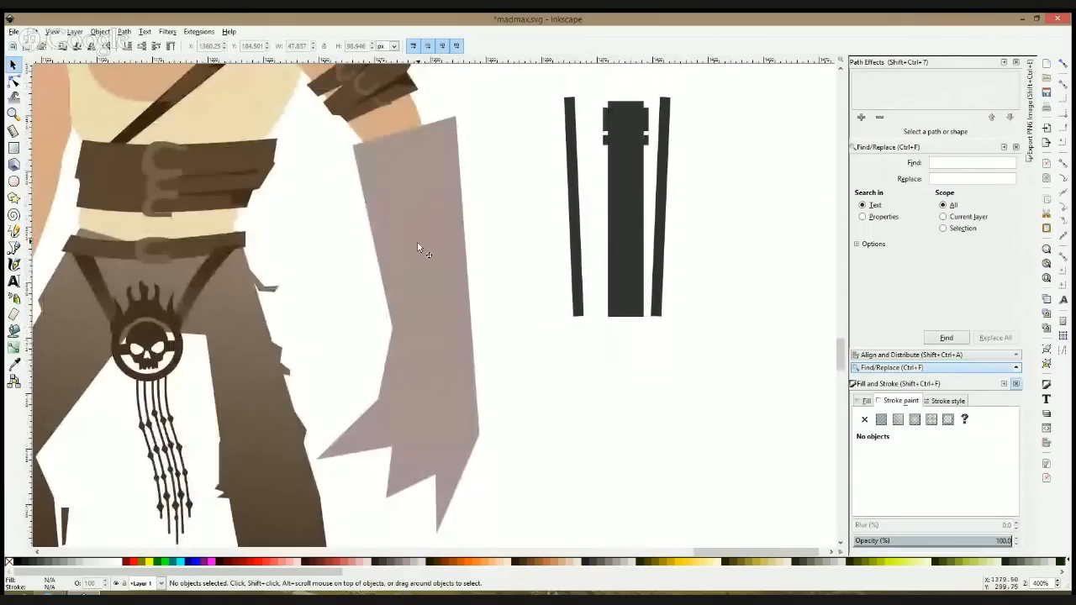
{"action": "scroll", "coordinate": [447, 285], "scroll_direction": "up", "scroll_amount": 2}
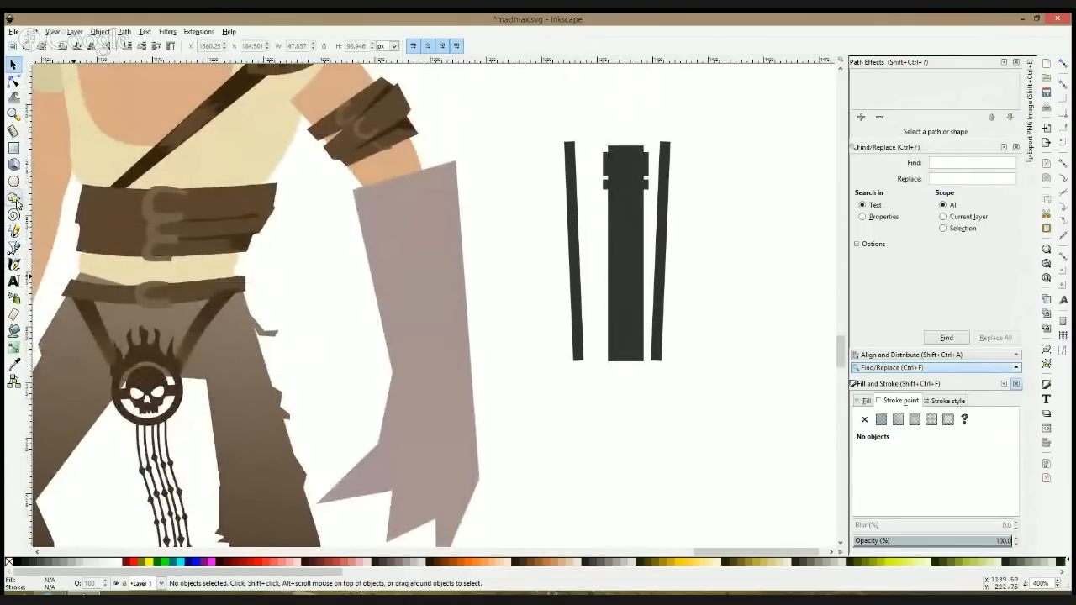
{"action": "left_click", "coordinate": [13, 248]}
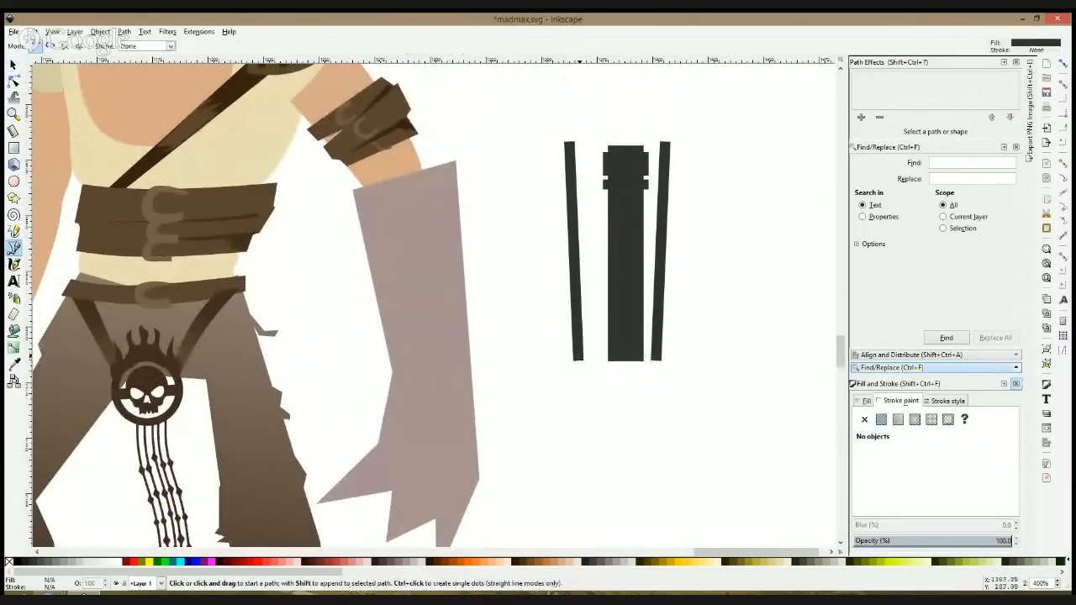
{"action": "left_click", "coordinate": [593, 407]}
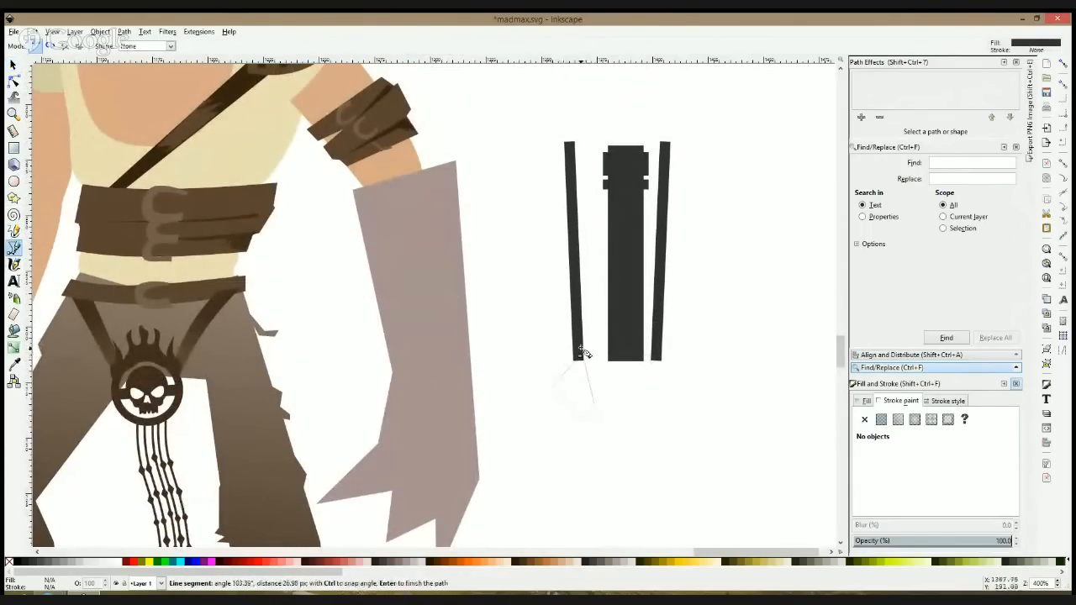
{"action": "left_click", "coordinate": [580, 358]}
{"action": "scroll", "coordinate": [605, 381], "scroll_direction": "down", "scroll_amount": 2}
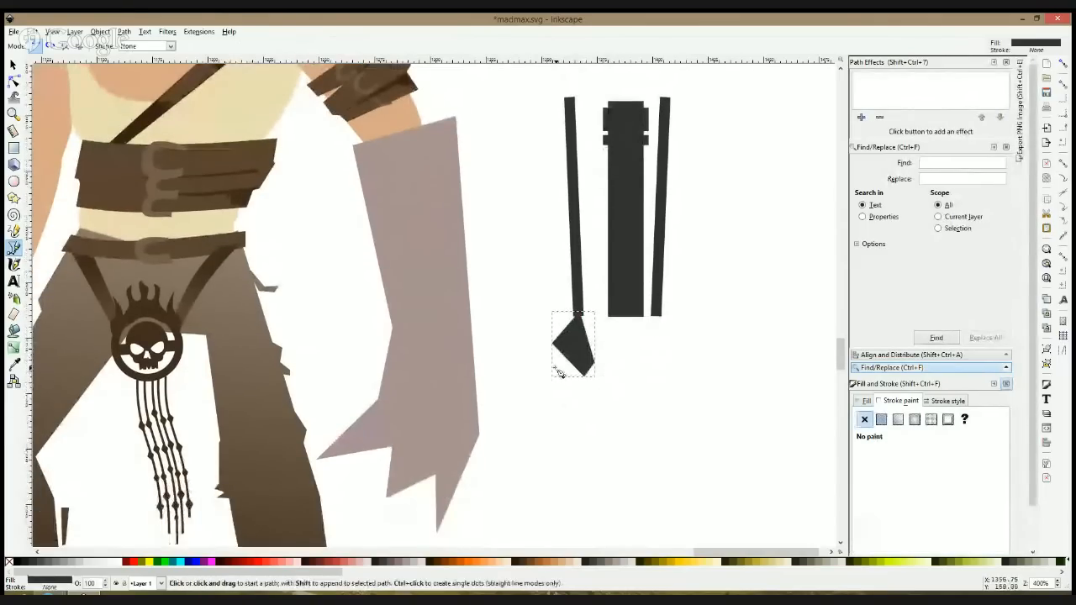
Step: Draw a bent, pointed thumb tip just below the four-sided thumb joint
{"action": "left_click", "coordinate": [550, 367]}
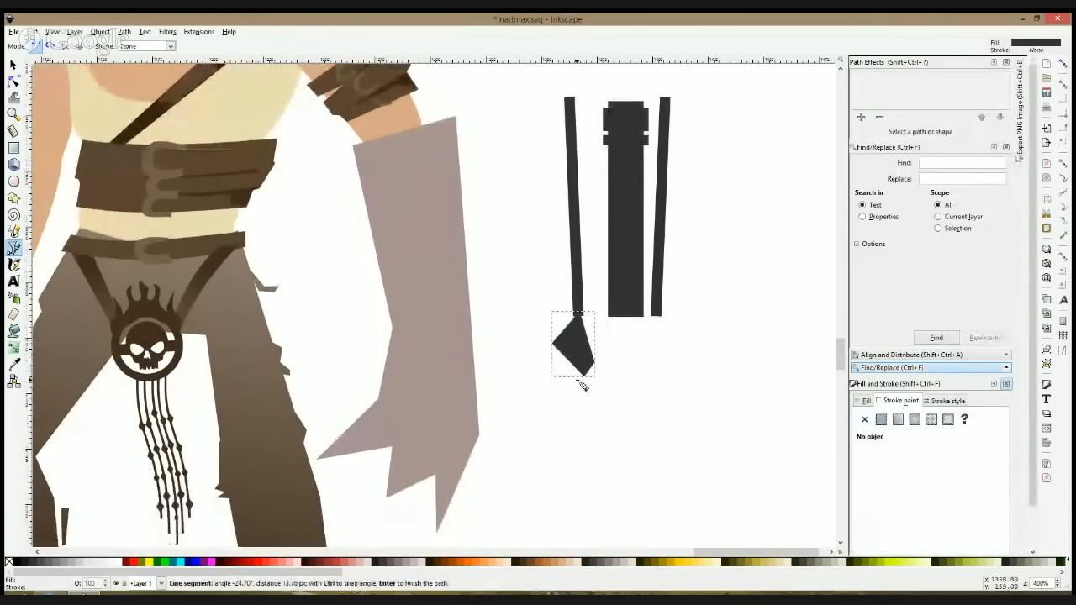
{"action": "left_click", "coordinate": [576, 463]}
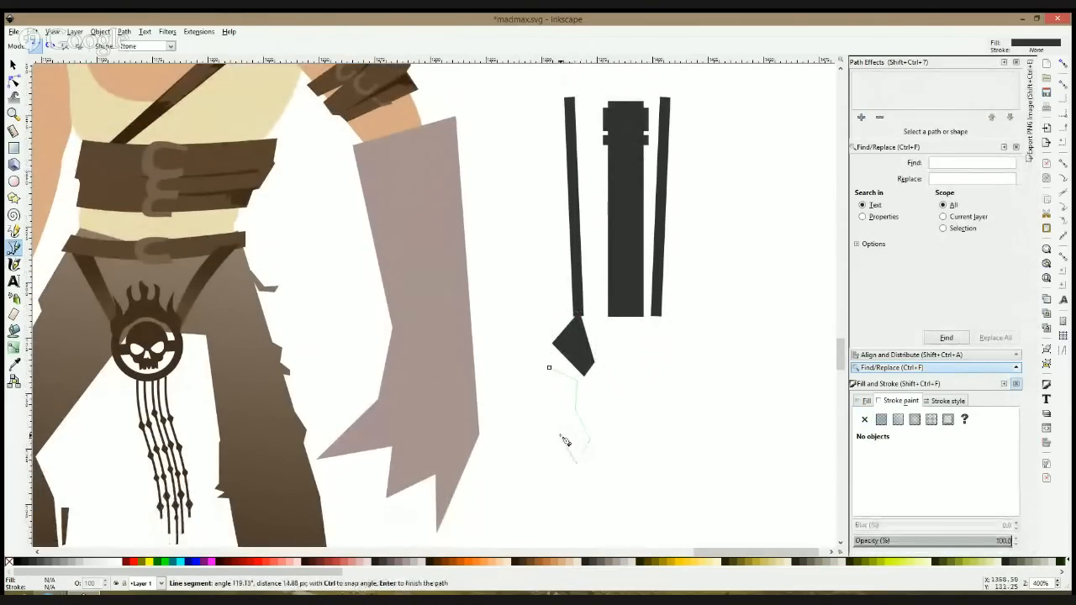
{"action": "left_click", "coordinate": [547, 412]}
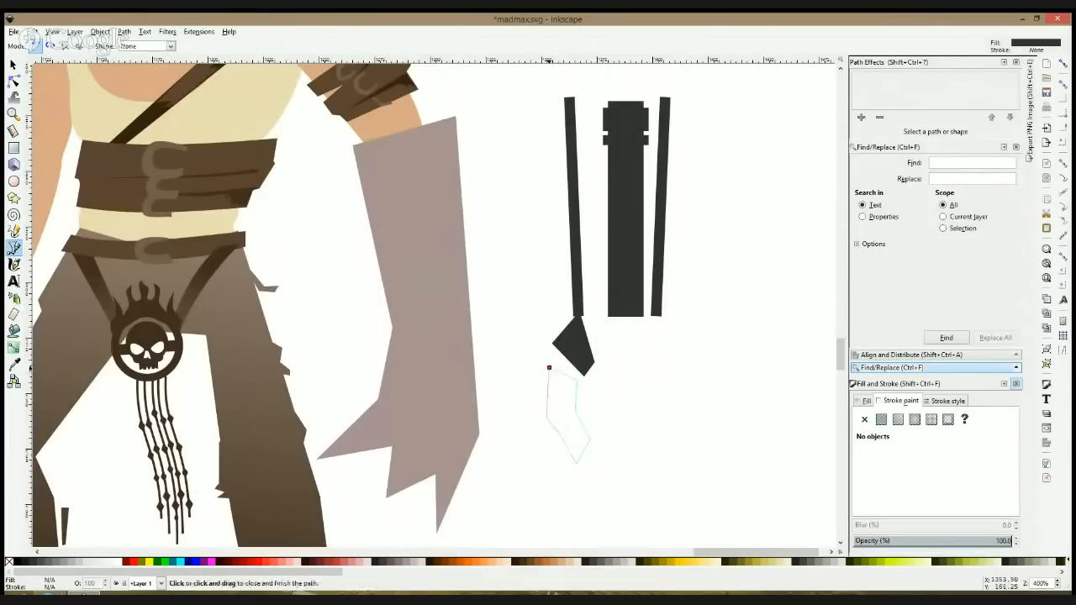
{"action": "left_click", "coordinate": [549, 367]}
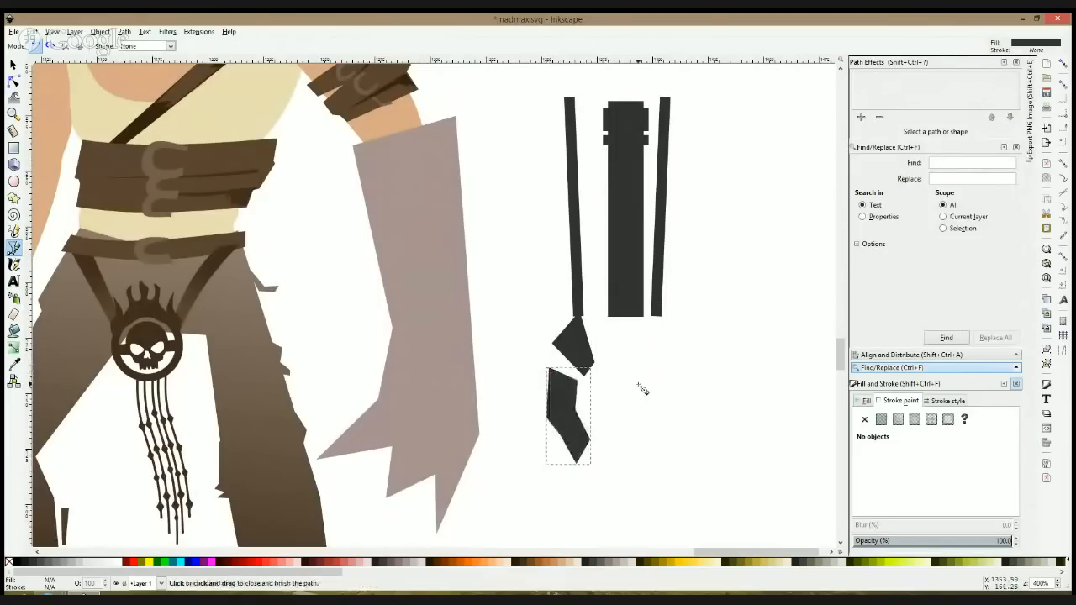
Step: Draw a wide, angular palm plate below the central piece, beside the thumb joint
{"action": "left_click", "coordinate": [594, 327]}
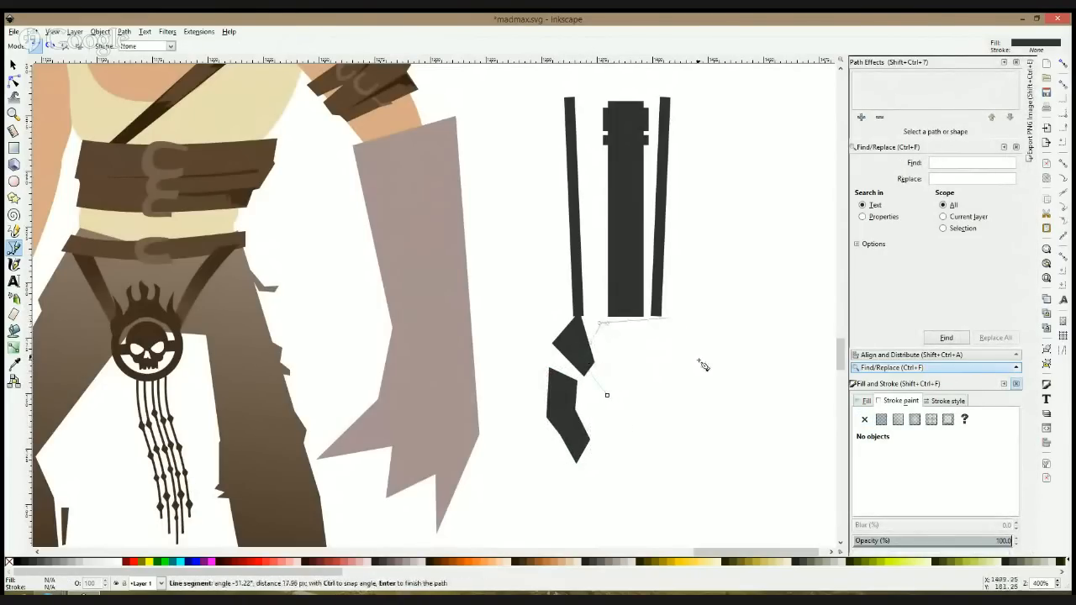
{"action": "left_click", "coordinate": [690, 398]}
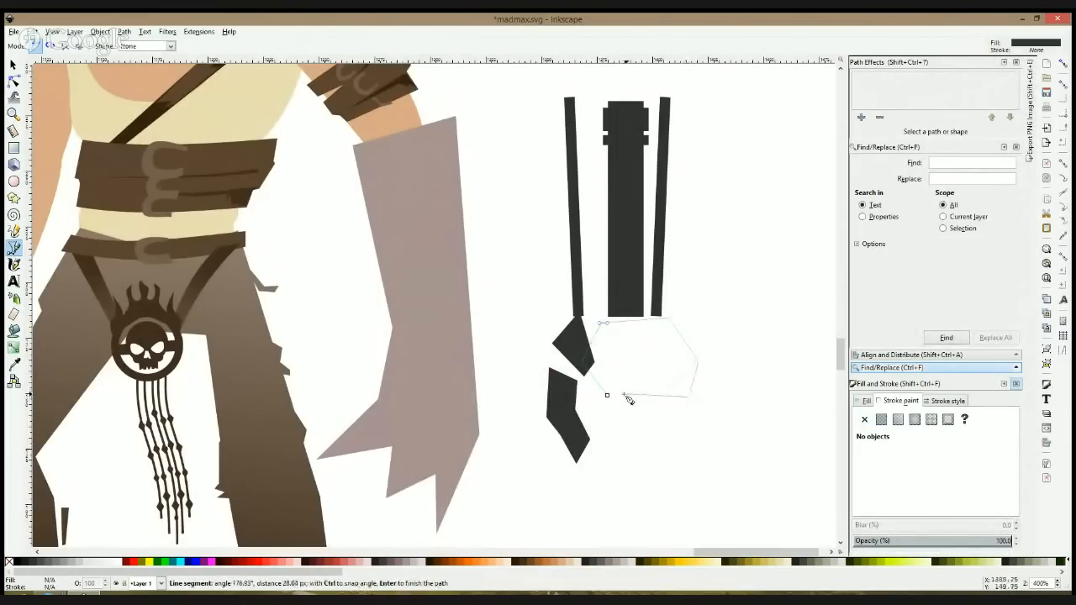
{"action": "left_click", "coordinate": [607, 396]}
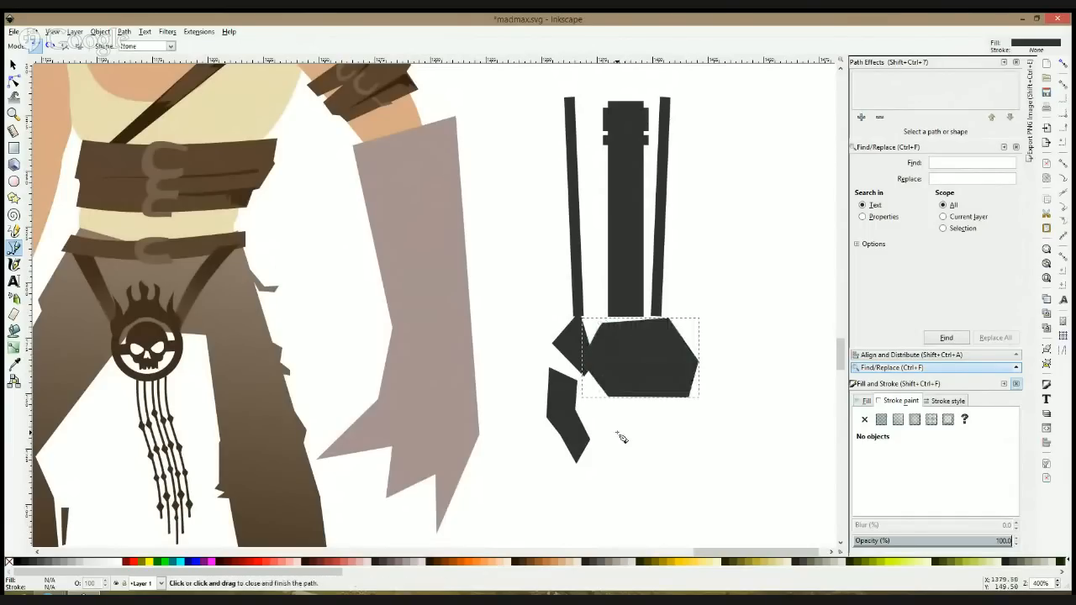
Step: Draw a narrow finger with a pointed lower end beneath the thumb side of the palm plate
{"action": "left_click", "coordinate": [603, 405]}
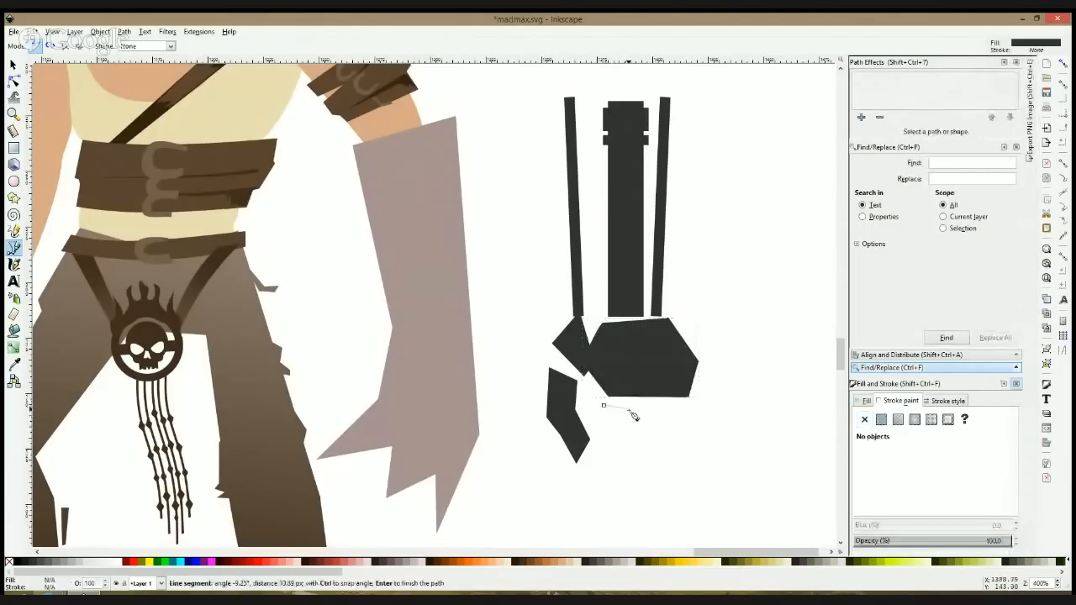
{"action": "left_click", "coordinate": [629, 475]}
{"action": "left_click", "coordinate": [608, 506]}
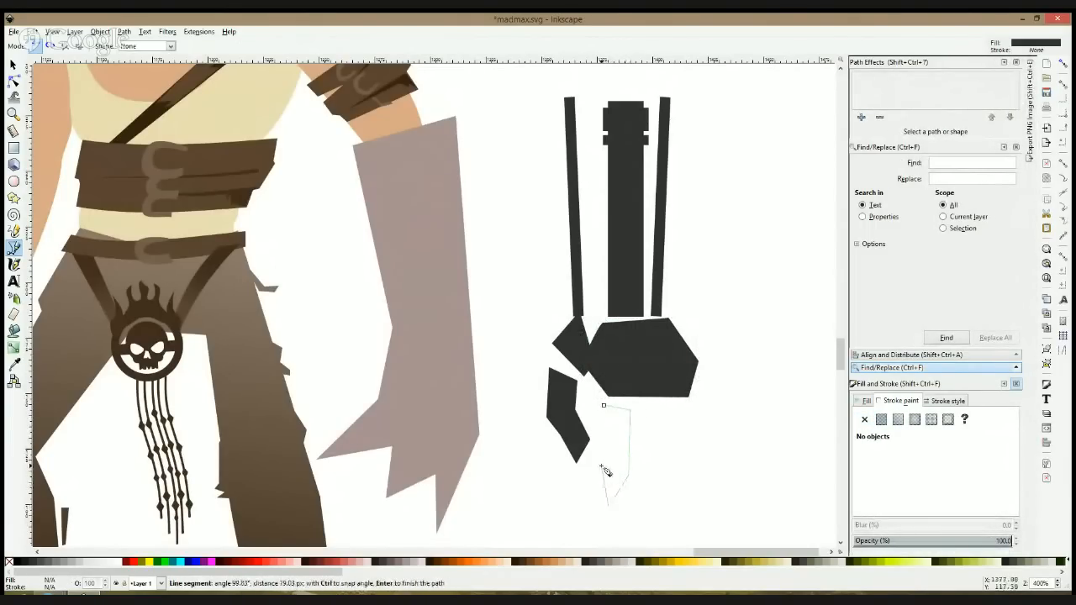
{"action": "left_click", "coordinate": [603, 407]}
Step: Draw a wider finger block about 24 by 38 px beside the narrow finger, and deselect it
{"action": "left_click", "coordinate": [648, 413]}
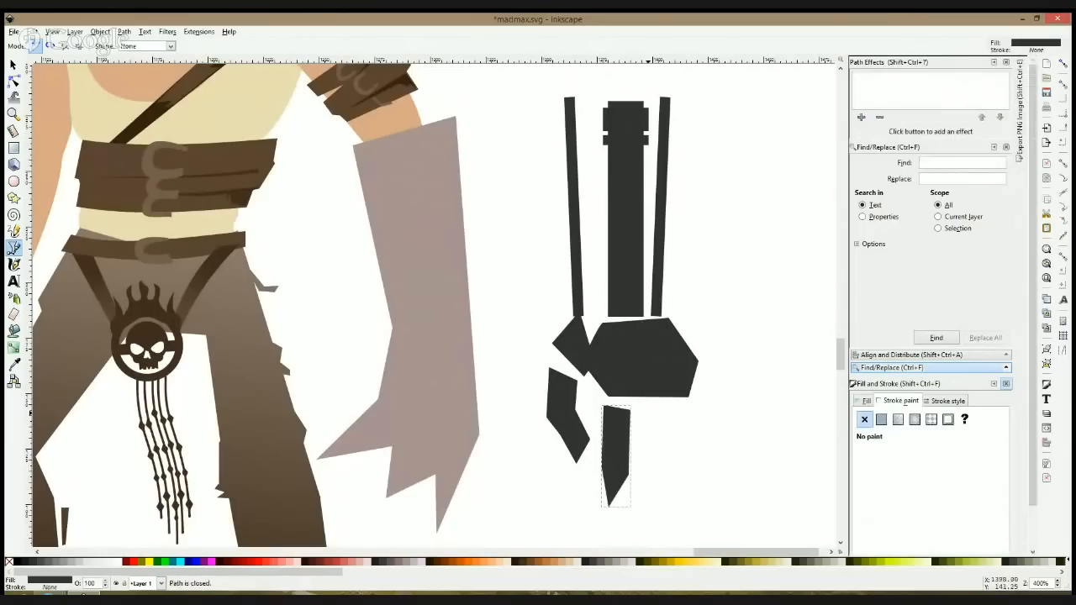
{"action": "left_click", "coordinate": [696, 412]}
{"action": "left_click", "coordinate": [696, 470]}
{"action": "left_click", "coordinate": [670, 489]}
{"action": "left_click", "coordinate": [645, 481]}
{"action": "left_click", "coordinate": [648, 414]}
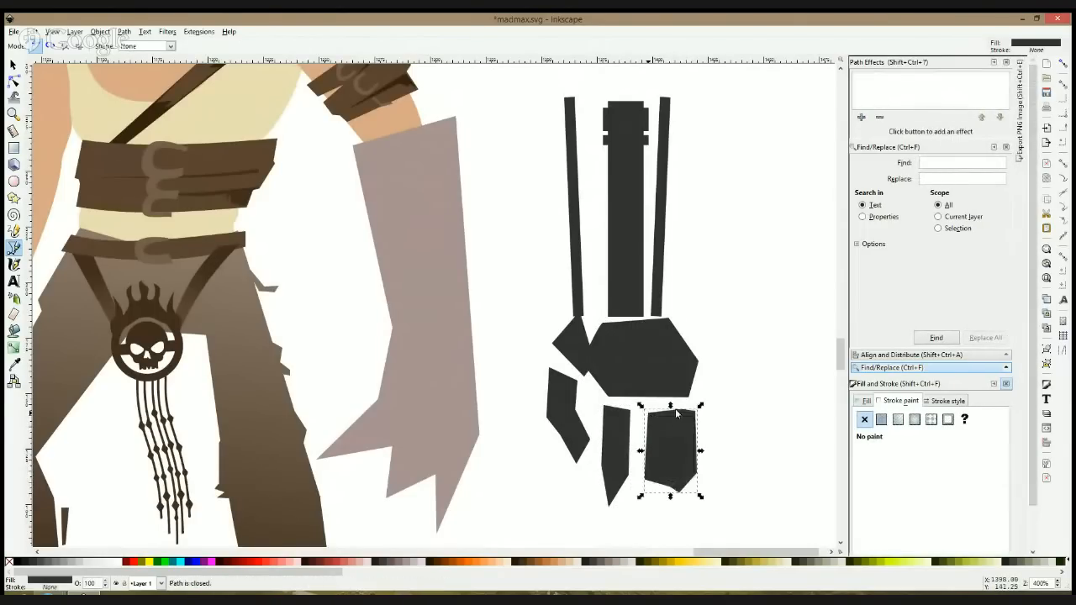
{"action": "key", "text": "s"}
{"action": "key", "text": "Escape"}
Step: Shrink the thumb, palm and finger pieces together to about 63 by 81 px
{"action": "scroll", "coordinate": [718, 387], "scroll_direction": "down", "scroll_amount": 3}
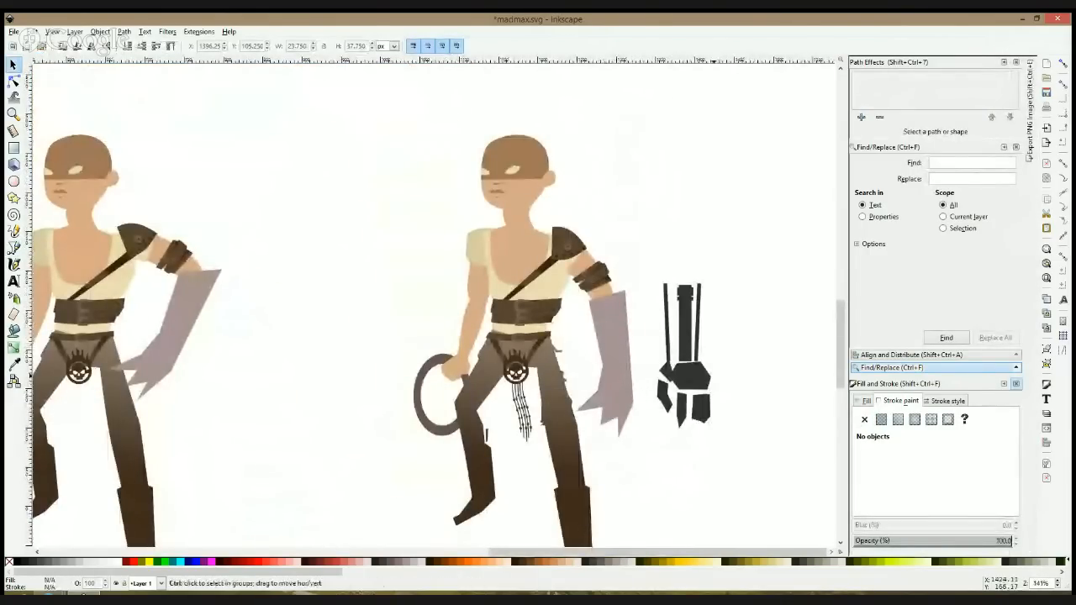
{"action": "scroll", "coordinate": [743, 354], "scroll_direction": "up", "scroll_amount": 1}
{"action": "left_click_drag", "start_coordinate": [755, 342], "coordinate": [625, 476]}
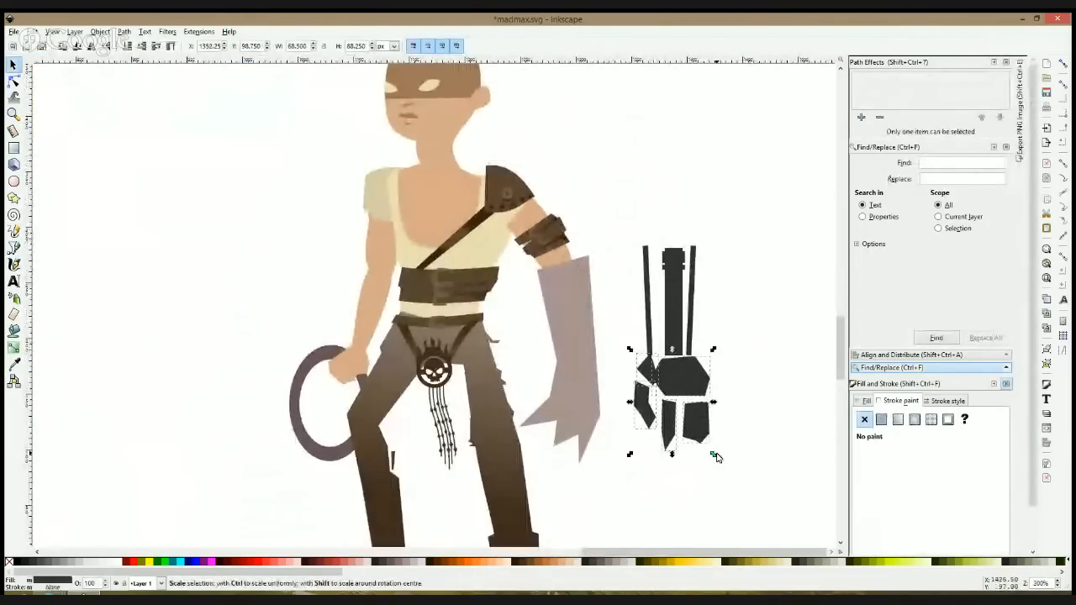
{"action": "left_click", "coordinate": [731, 384]}
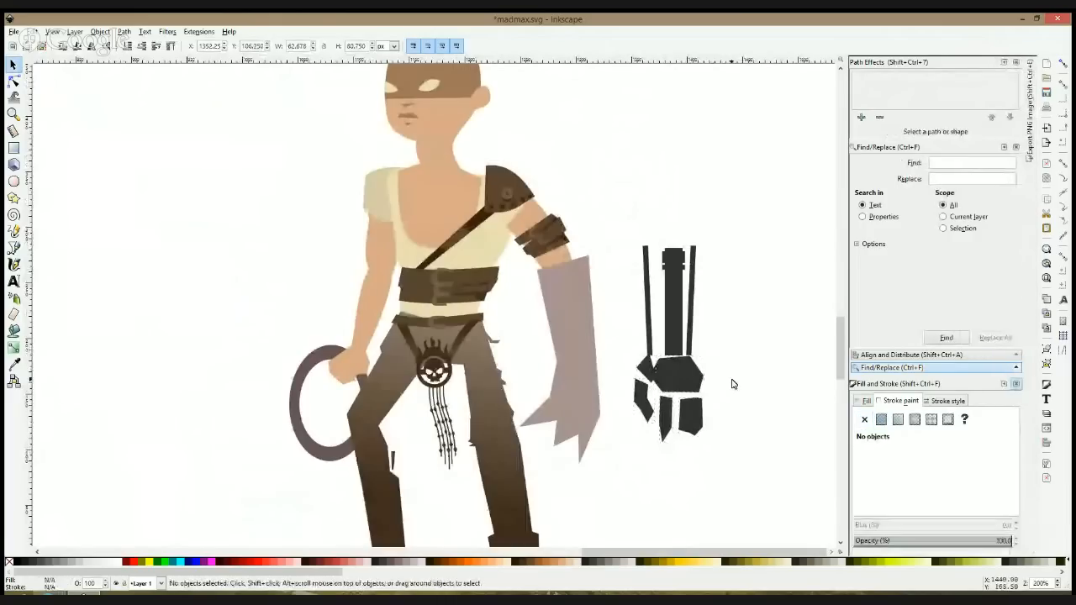
Step: Delete the plain mauve-grey forearm shape from the character
{"action": "left_click", "coordinate": [547, 352]}
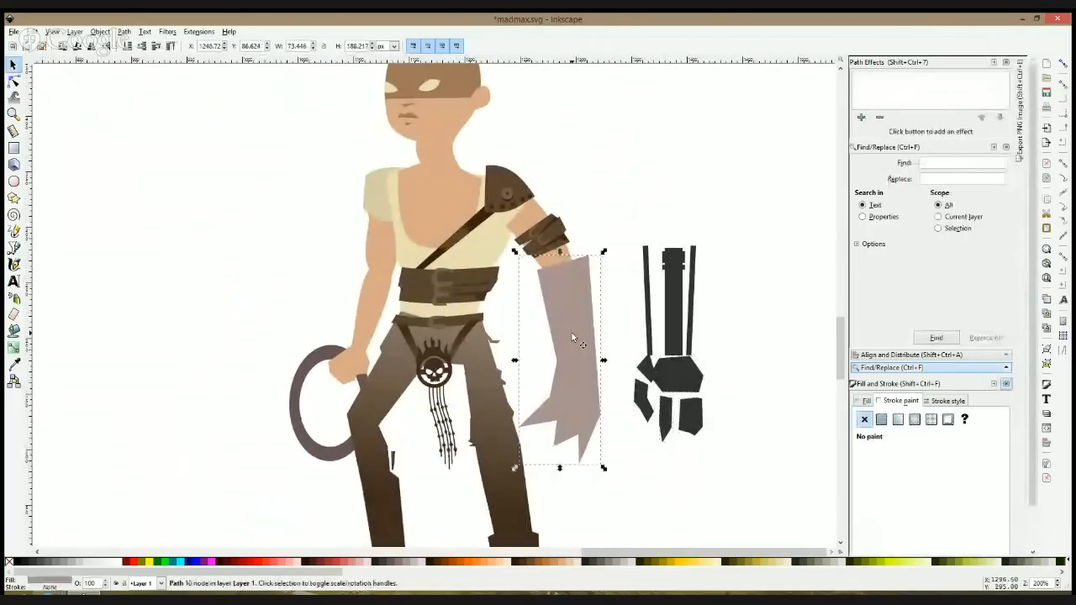
{"action": "key", "text": "Delete"}
{"action": "scroll", "coordinate": [744, 358], "scroll_direction": "down", "scroll_amount": 1}
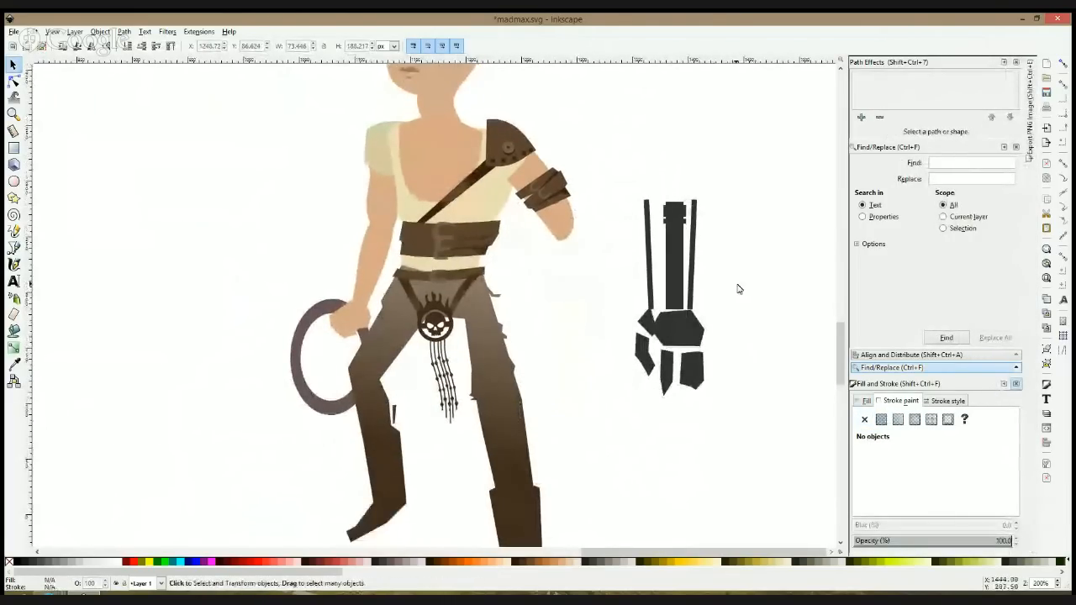
Step: Give the palm plate a lighter grey flat fill and deselect it
{"action": "left_click", "coordinate": [673, 332]}
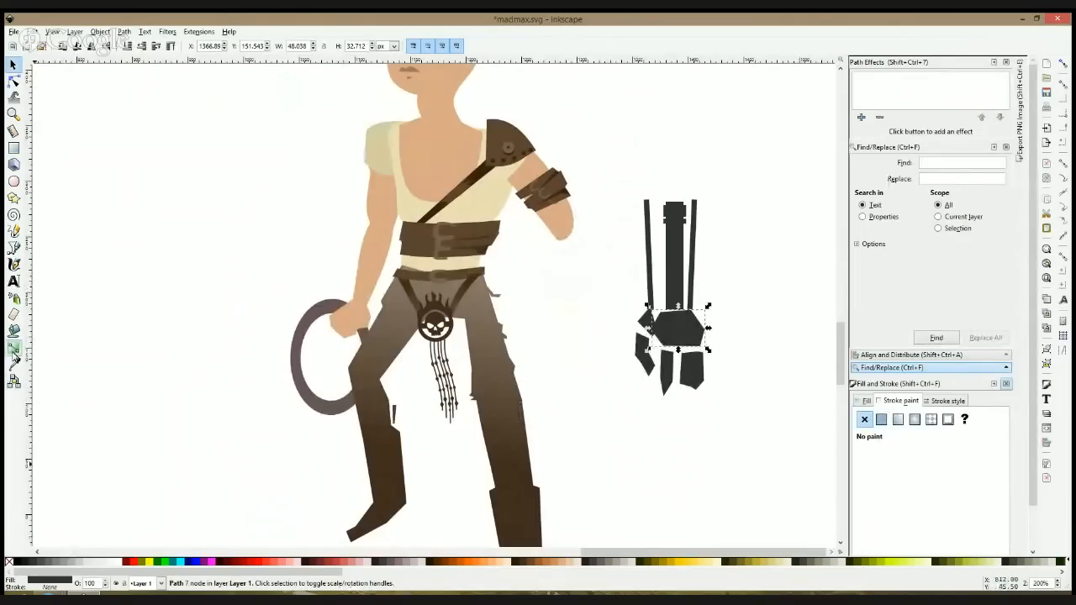
{"action": "left_click", "coordinate": [866, 402]}
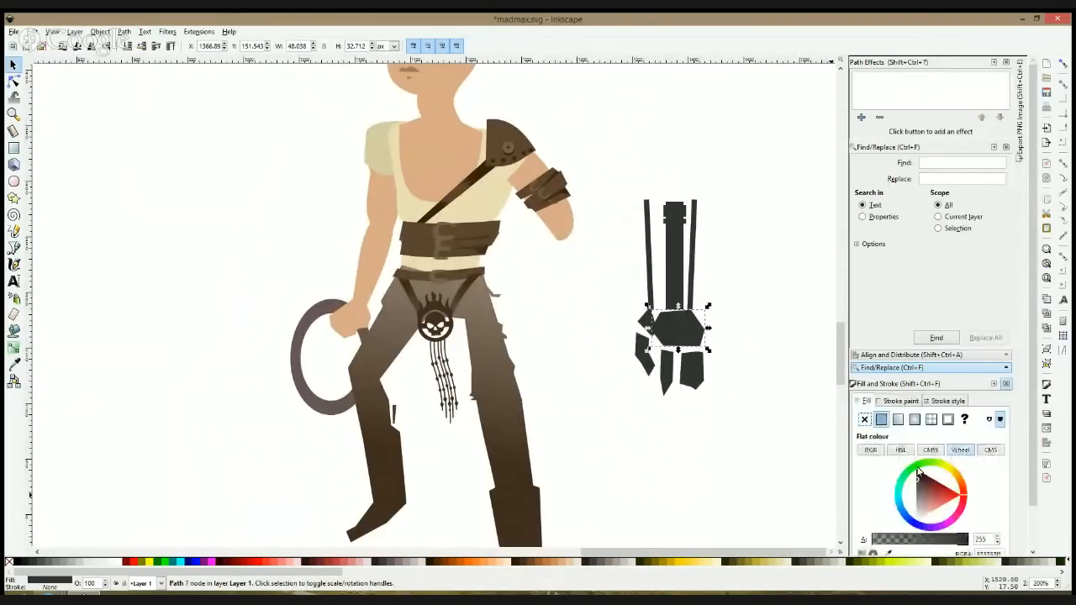
{"action": "left_click", "coordinate": [918, 491]}
{"action": "left_click", "coordinate": [763, 382]}
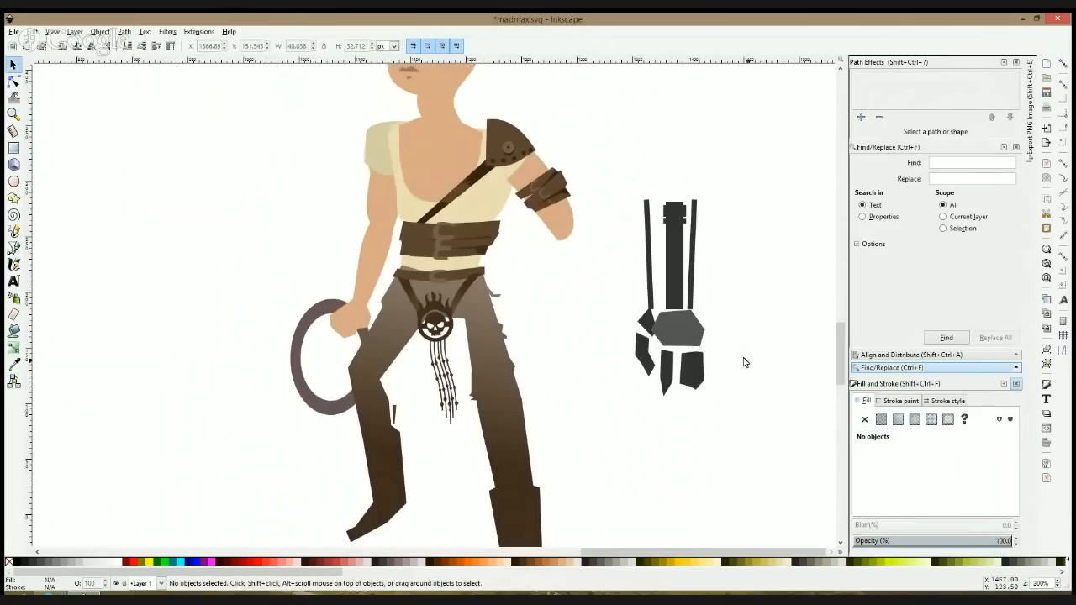
Step: Apply a horizontal linear gradient across the central forearm piece, going from dark grey to a sampled brownish grey
{"action": "left_click", "coordinate": [674, 253]}
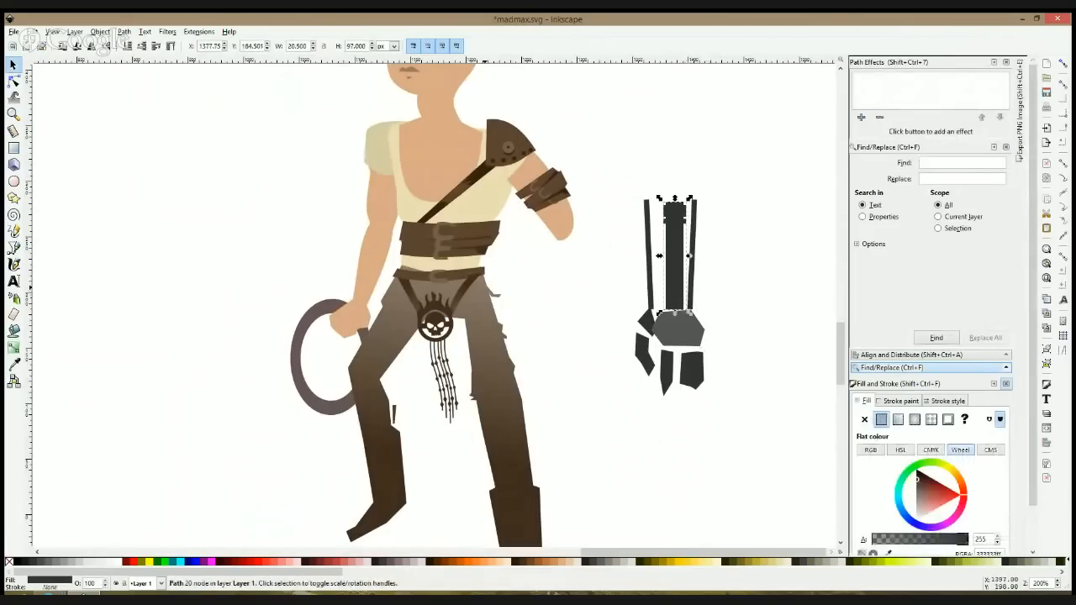
{"action": "left_click", "coordinate": [15, 347]}
{"action": "left_click_drag", "start_coordinate": [667, 264], "coordinate": [681, 265]}
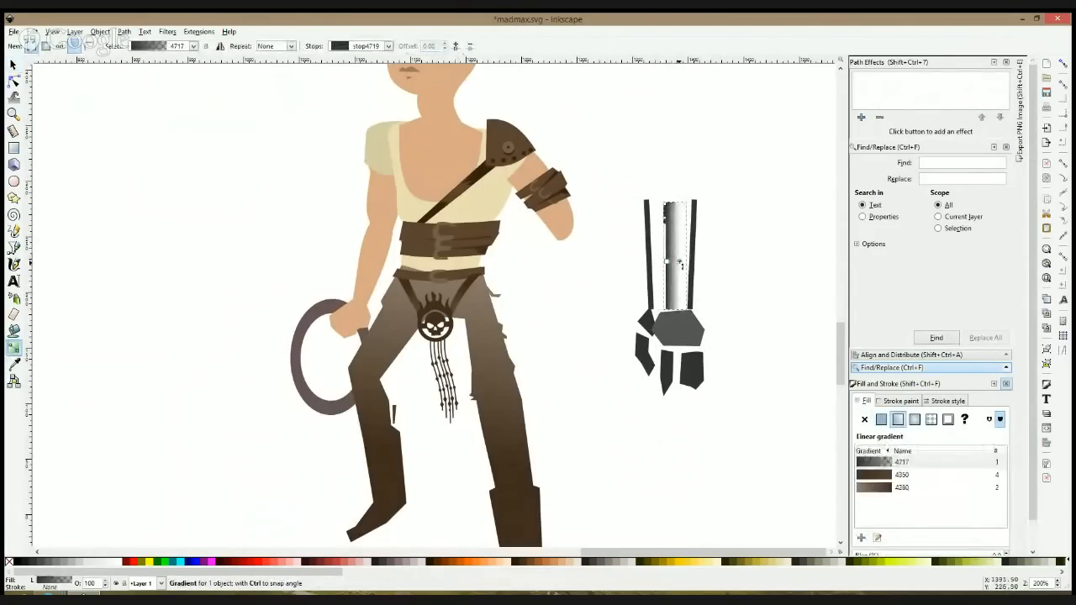
{"action": "left_click", "coordinate": [15, 364]}
{"action": "left_click", "coordinate": [650, 293]}
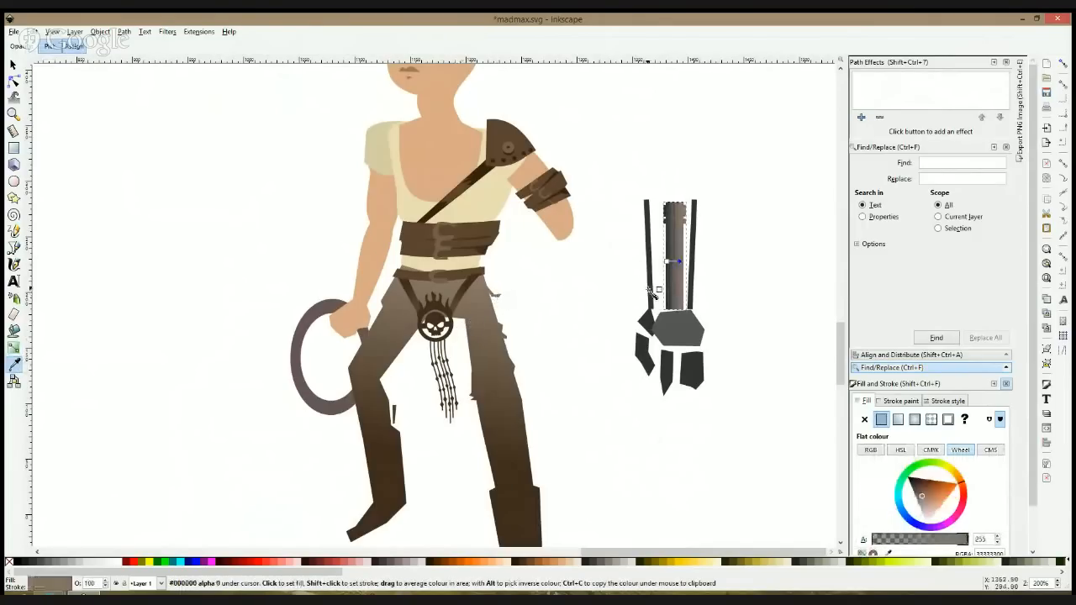
{"action": "key", "text": "space"}
{"action": "left_click", "coordinate": [735, 283]}
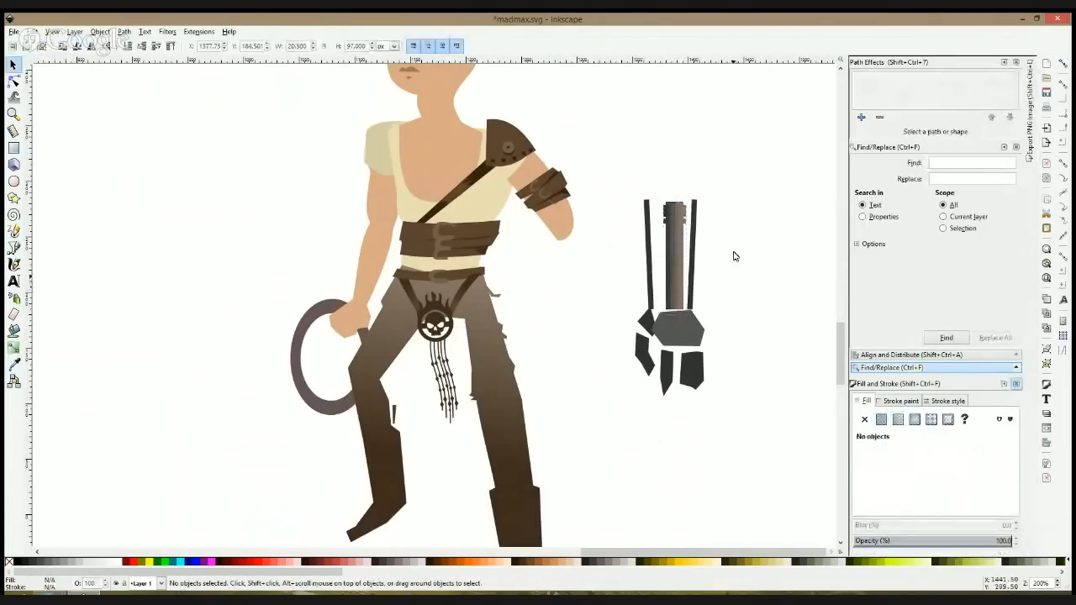
Step: Rotate all eight mechanical arm pieces slightly anticlockwise together and group them
{"action": "mouse_move", "coordinate": [765, 157]}
{"action": "left_mouse_down"}
{"action": "mouse_move", "coordinate": [619, 432]}
{"action": "mouse_move", "coordinate": [632, 429]}
{"action": "left_mouse_up"}
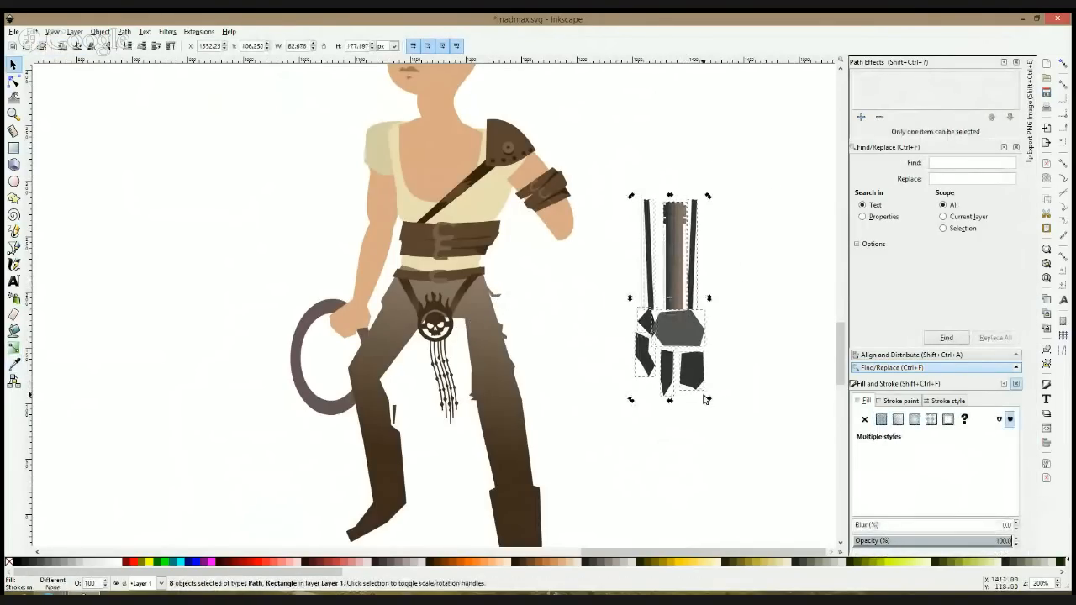
{"action": "left_click_drag", "start_coordinate": [709, 404], "coordinate": [742, 383]}
{"action": "left_click", "coordinate": [704, 353]}
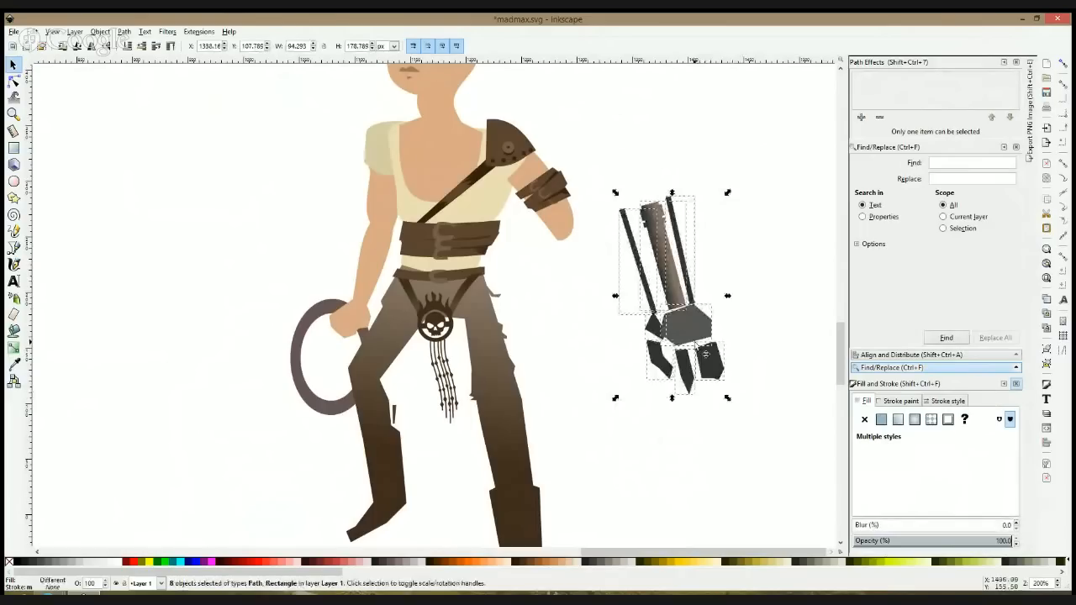
{"action": "key", "text": "ctrl+g"}
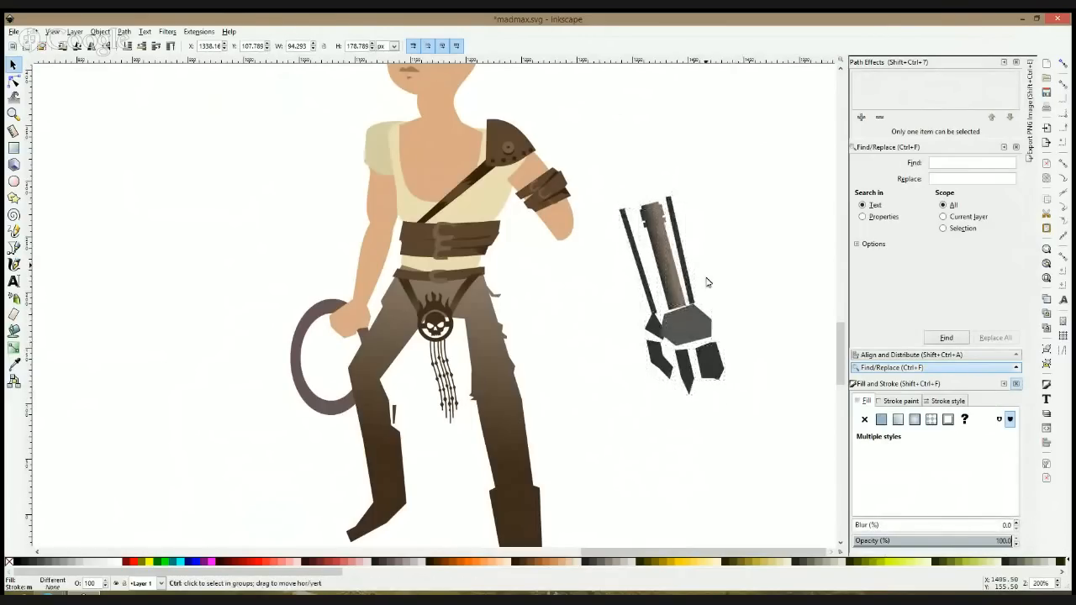
Step: Move the grouped mechanical arm slightly upward and scale it down to about 61 by 116 px
{"action": "key", "text": "shift+Up"}
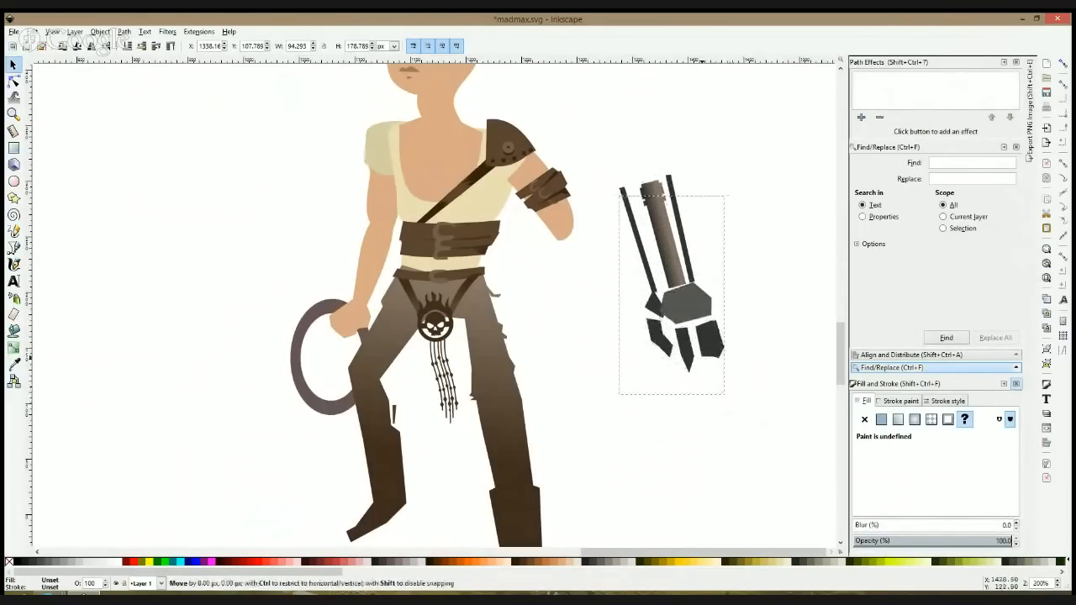
{"action": "left_click_drag", "start_coordinate": [727, 375], "coordinate": [689, 328]}
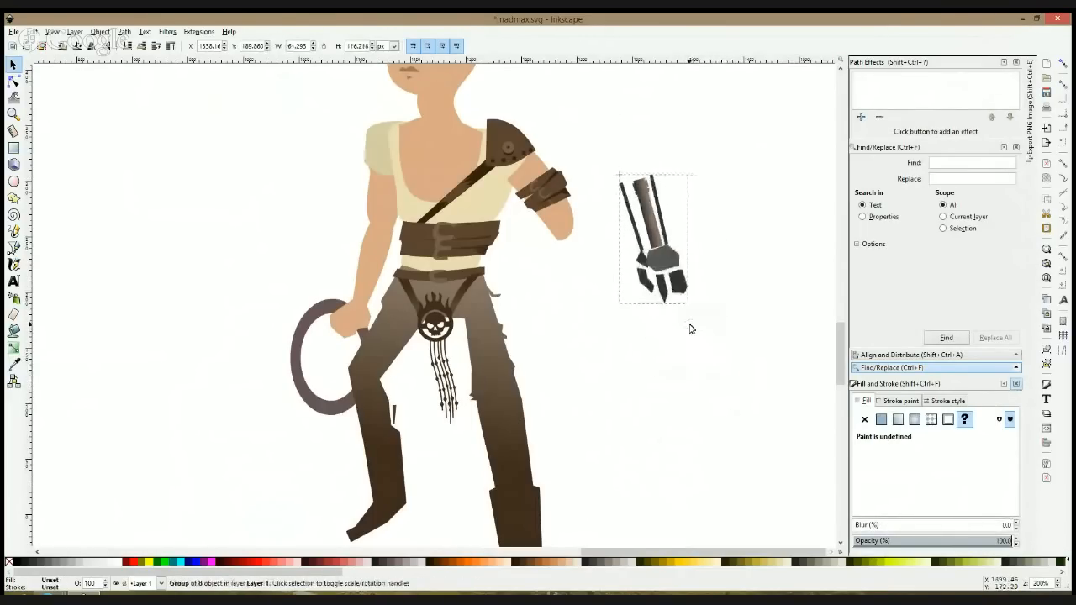
Step: Move the mechanical arm group so its upper end meets the elbow stump
{"action": "left_click_drag", "start_coordinate": [683, 285], "coordinate": [637, 380]}
{"action": "mouse_move", "coordinate": [612, 333]}
{"action": "left_mouse_down"}
{"action": "mouse_move", "coordinate": [605, 329]}
{"action": "mouse_move", "coordinate": [616, 333]}
{"action": "left_mouse_up"}
Step: Draw a slanted four-sided cuff about 28 by 16 px across the end of the elbow stump
{"action": "left_click", "coordinate": [13, 248]}
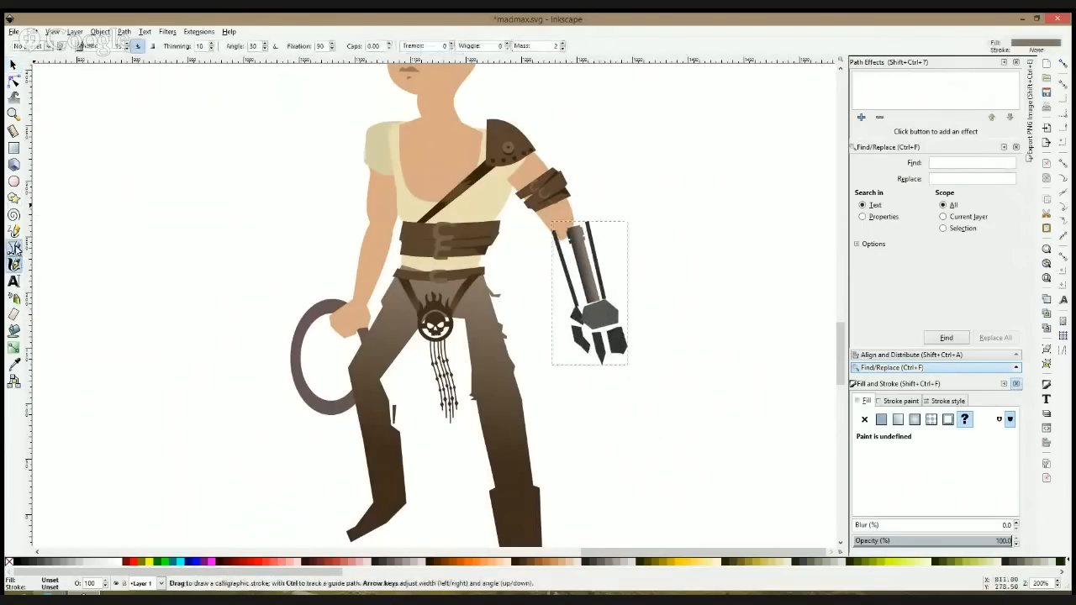
{"action": "scroll", "coordinate": [566, 232], "scroll_direction": "up", "scroll_amount": 3}
{"action": "left_click", "coordinate": [523, 249]}
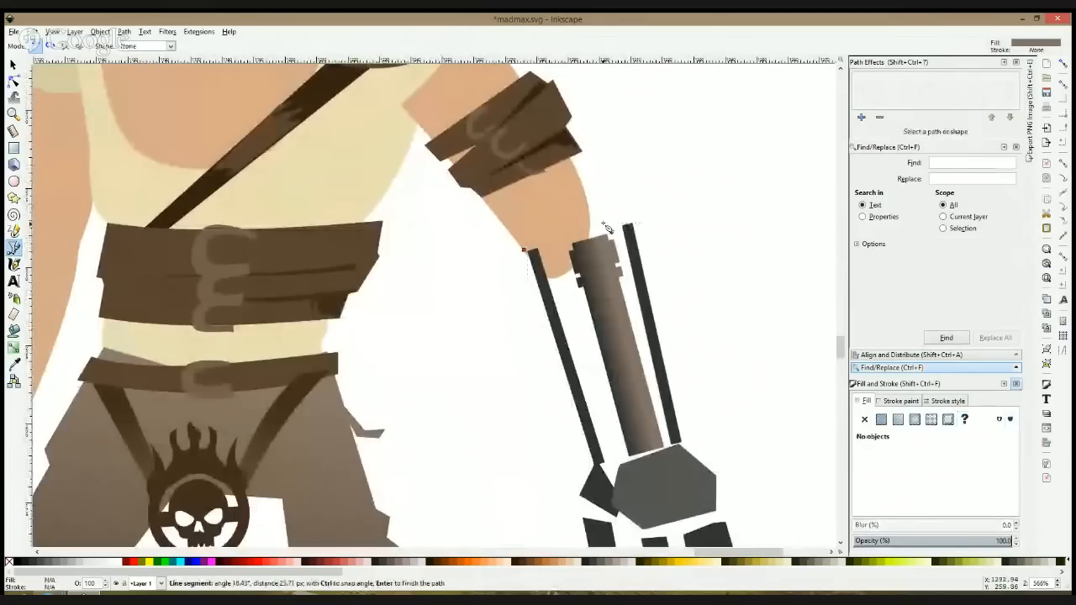
{"action": "left_click", "coordinate": [618, 239]}
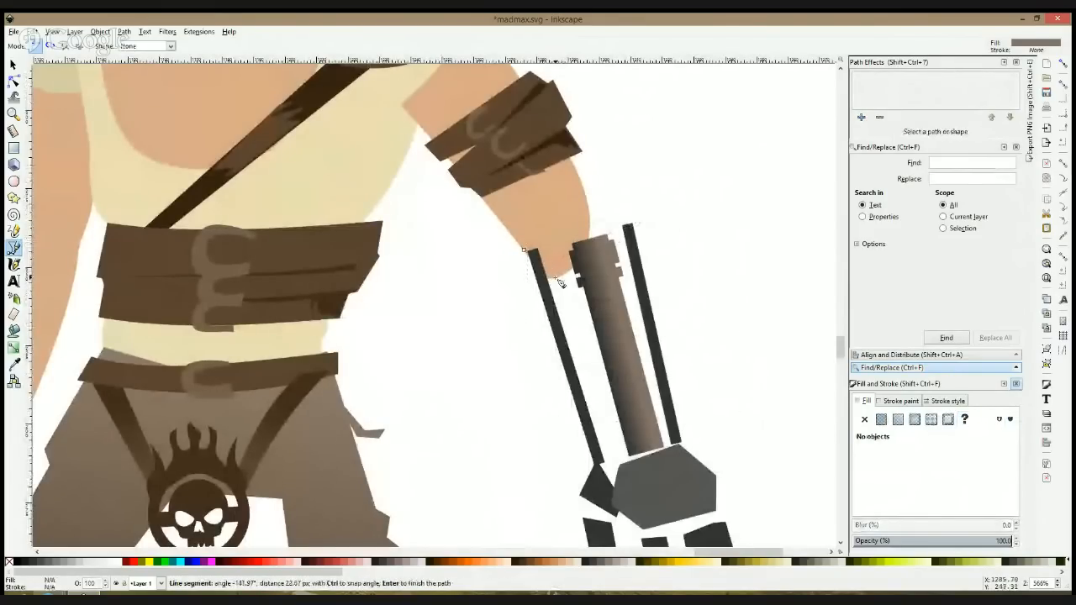
{"action": "left_click", "coordinate": [523, 250]}
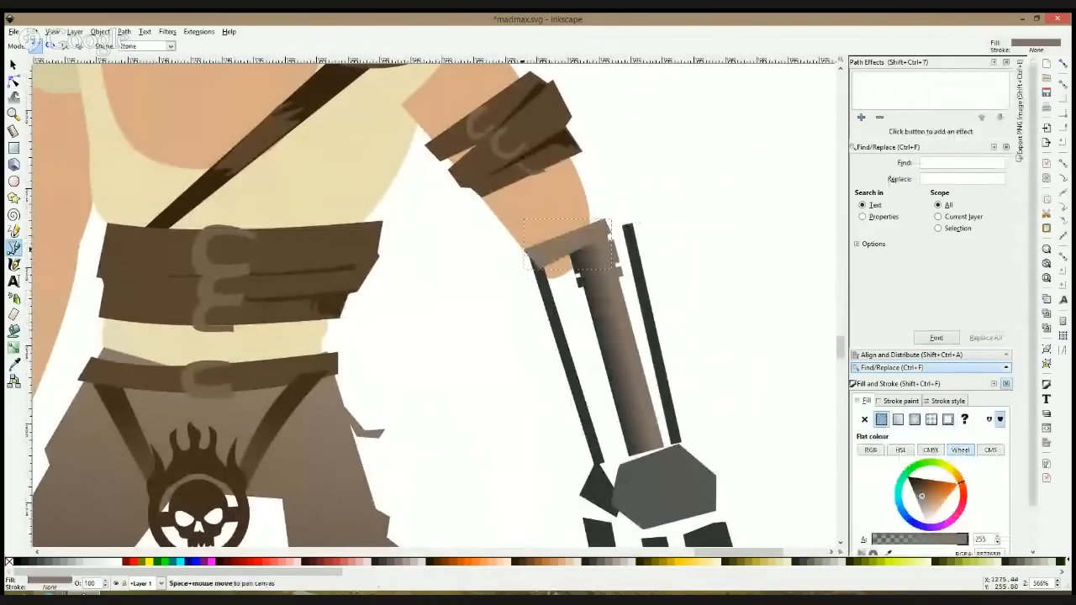
Step: Shift the cuff slightly down and left over the stump and lower it two levels behind the mechanical arm
{"action": "key", "text": "s"}
{"action": "left_click_drag", "start_coordinate": [545, 254], "coordinate": [542, 257]}
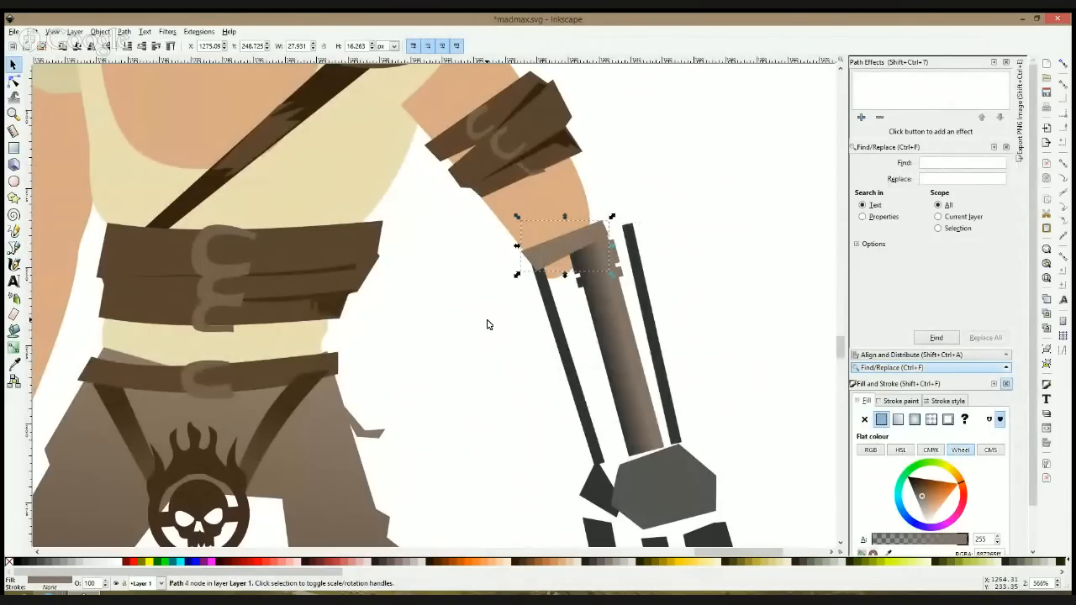
{"action": "scroll", "coordinate": [630, 337], "scroll_direction": "down", "scroll_amount": 4}
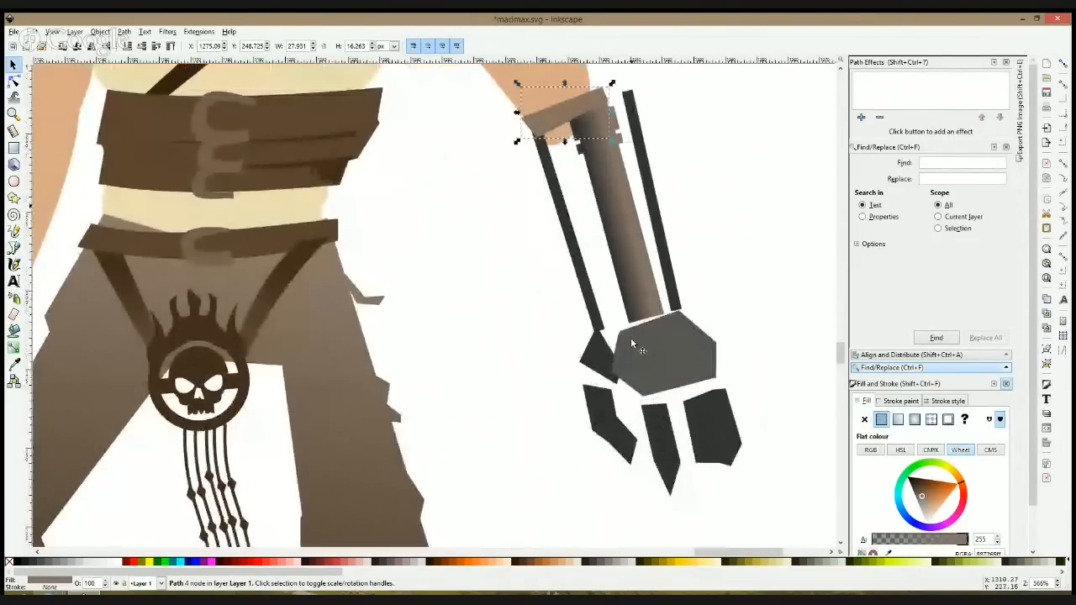
{"action": "key", "text": "Page_Down"}
{"action": "key", "text": "Page_Down"}
Step: Recolour the cuff with the dark brown #372214 sampled from the chest strap, and deselect it
{"action": "key", "text": "b"}
{"action": "scroll", "coordinate": [412, 173], "scroll_direction": "up", "scroll_amount": 3}
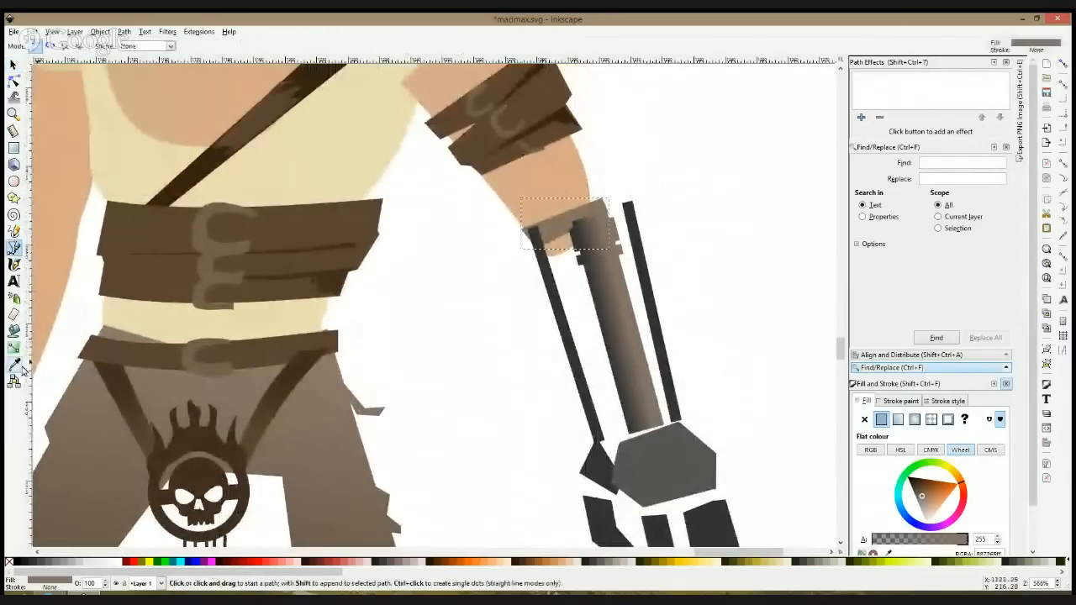
{"action": "left_click", "coordinate": [14, 364]}
{"action": "left_click", "coordinate": [184, 174]}
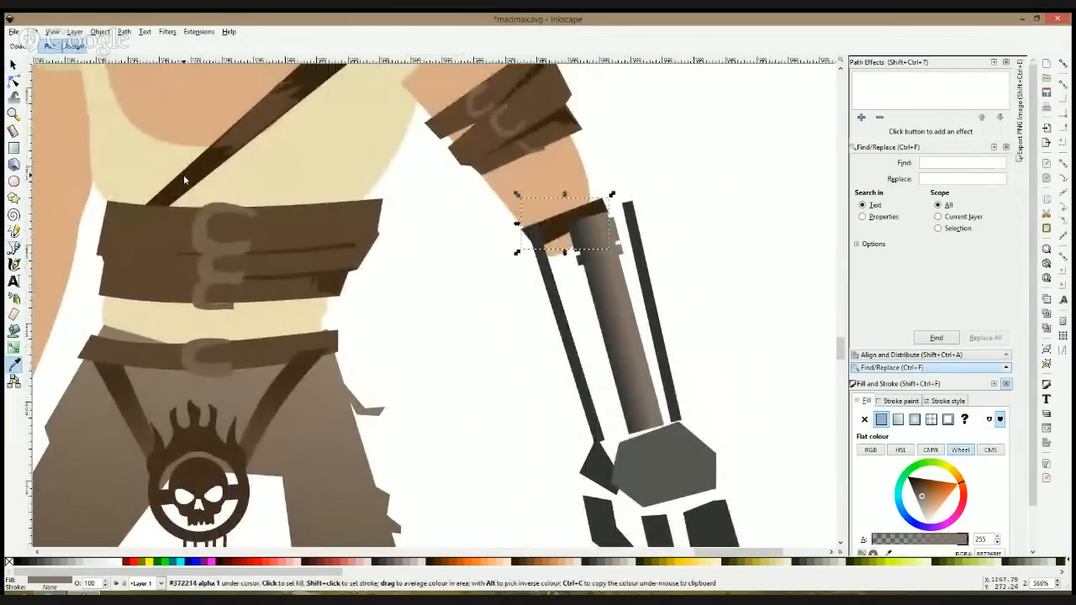
{"action": "key", "text": "s"}
{"action": "key", "text": "Escape"}
Step: Scale the mechanical arm group down to about 66 by 126 px and shift it slightly left under the cuff
{"action": "left_click", "coordinate": [610, 257]}
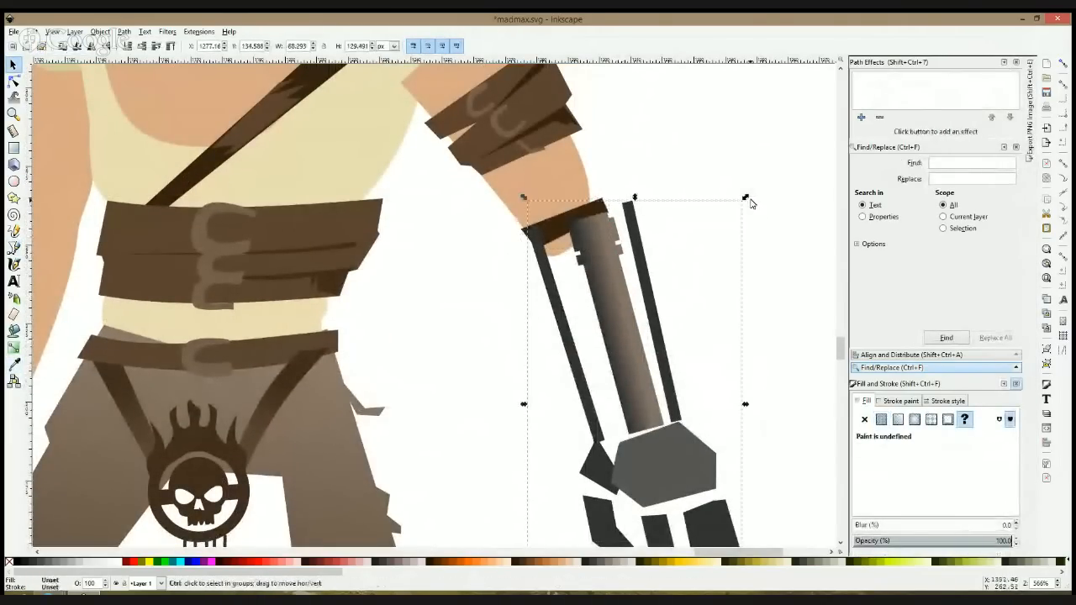
{"action": "left_click_drag", "start_coordinate": [744, 198], "coordinate": [737, 212]}
{"action": "left_click_drag", "start_coordinate": [607, 259], "coordinate": [593, 257]}
{"action": "left_click", "coordinate": [703, 286]}
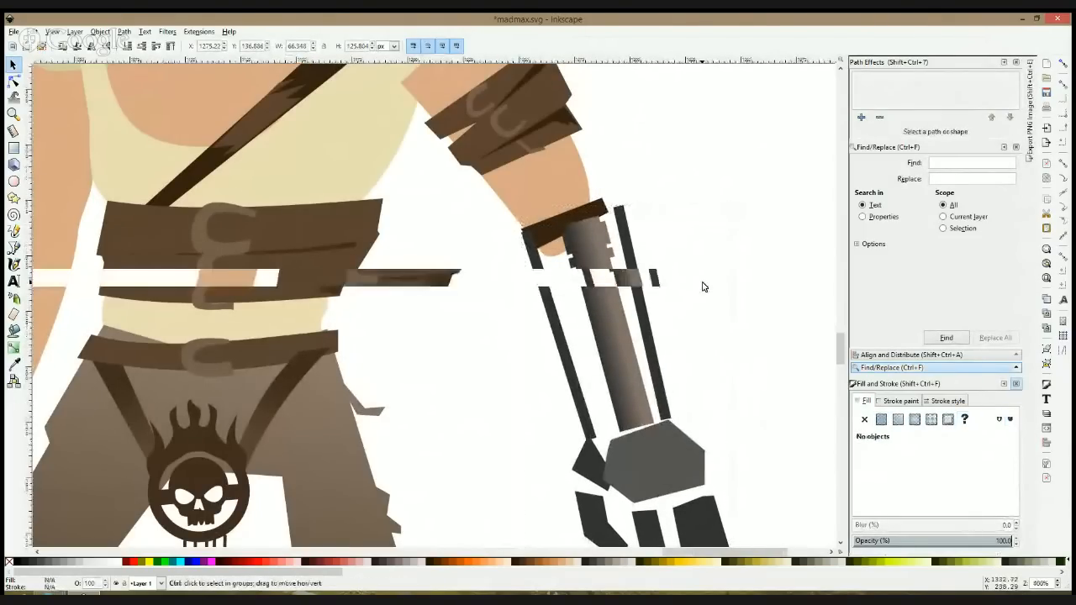
{"action": "scroll", "coordinate": [702, 286], "scroll_direction": "down", "scroll_amount": 4}
{"action": "left_click", "coordinate": [673, 300]}
{"action": "left_click", "coordinate": [740, 278]}
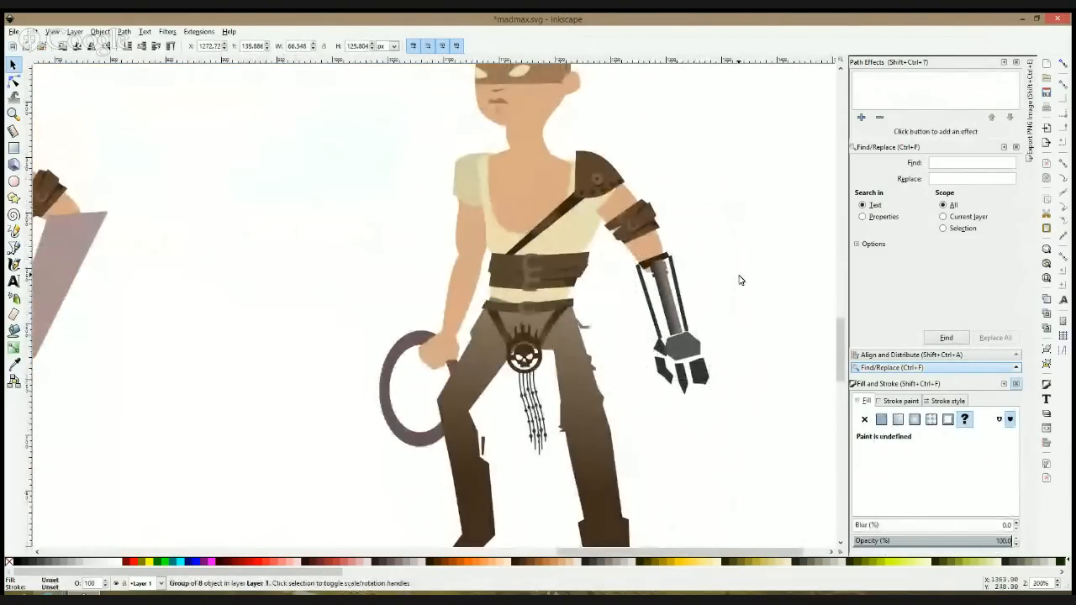
Step: Select the palm and four finger pieces inside the arm group, move them down off the forearm and rotate them slightly clockwise
{"action": "scroll", "coordinate": [740, 280], "scroll_direction": "down", "scroll_amount": 3}
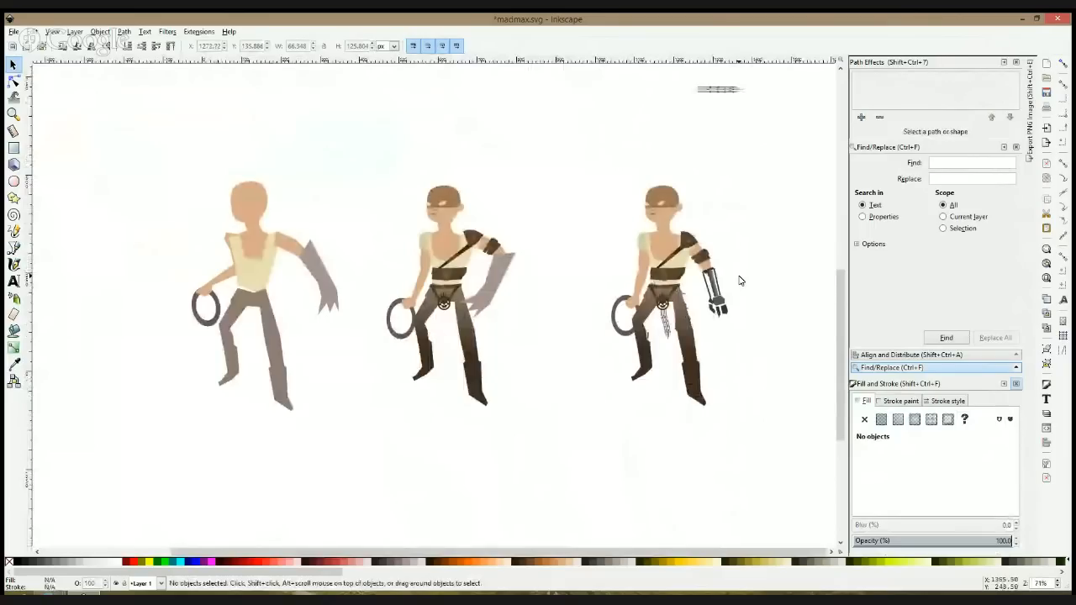
{"action": "scroll", "coordinate": [740, 280], "scroll_direction": "up", "scroll_amount": 4}
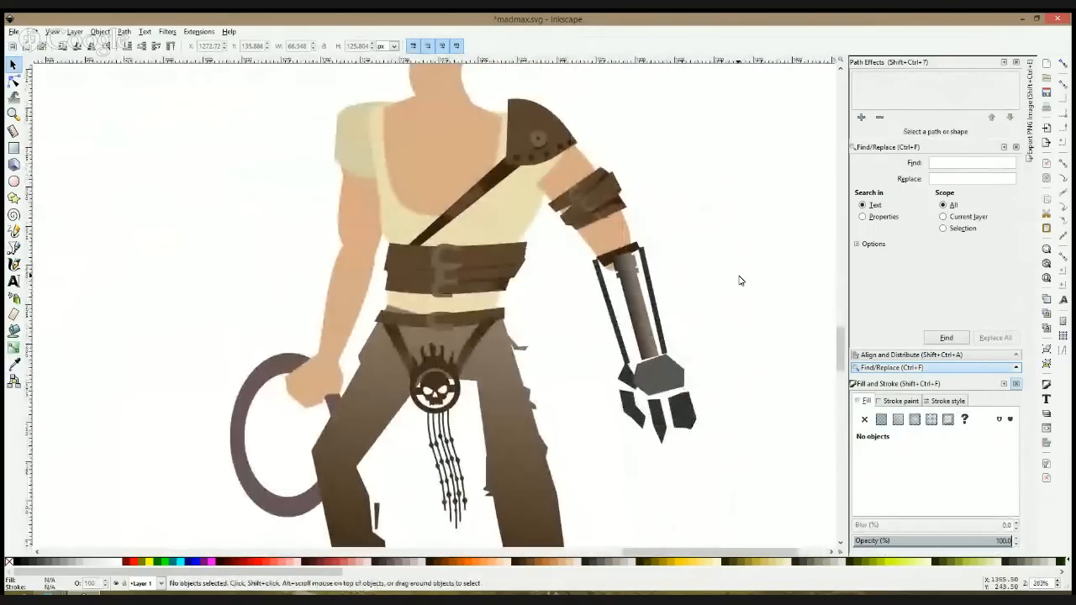
{"action": "double_click", "coordinate": [667, 377]}
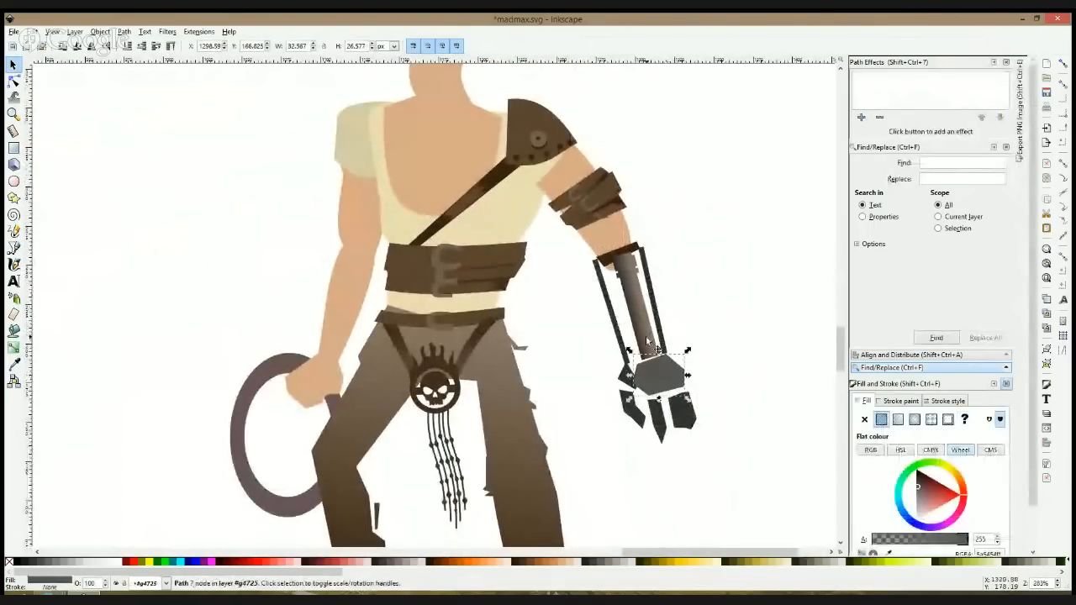
{"action": "left_click", "coordinate": [654, 335]}
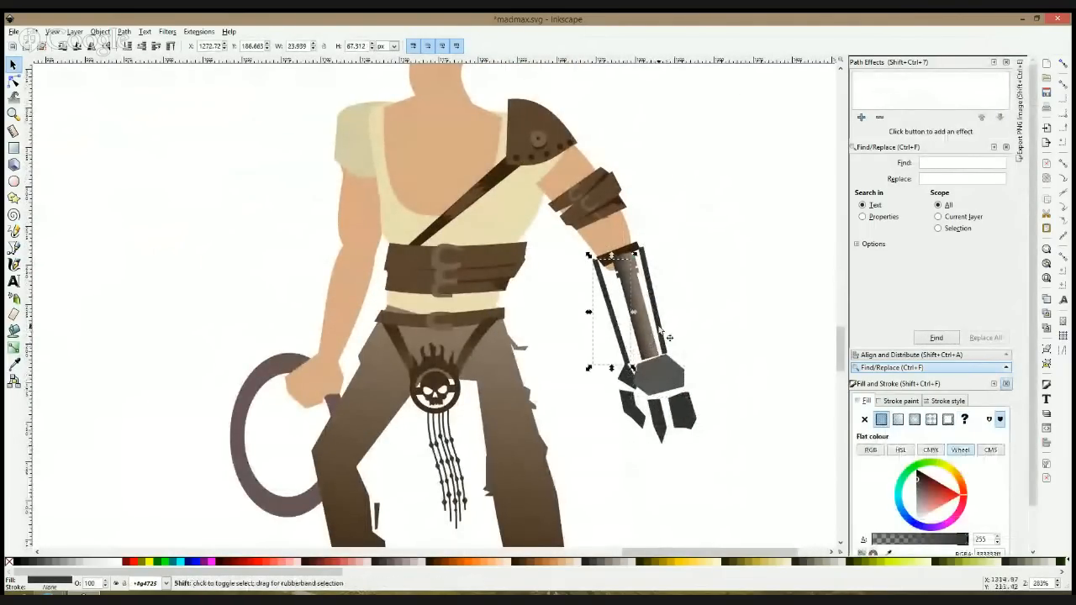
{"action": "left_click", "coordinate": [664, 338], "text": "shift"}
{"action": "left_click_drag", "start_coordinate": [567, 340], "coordinate": [740, 476]}
{"action": "left_click_drag", "start_coordinate": [686, 404], "coordinate": [694, 417]}
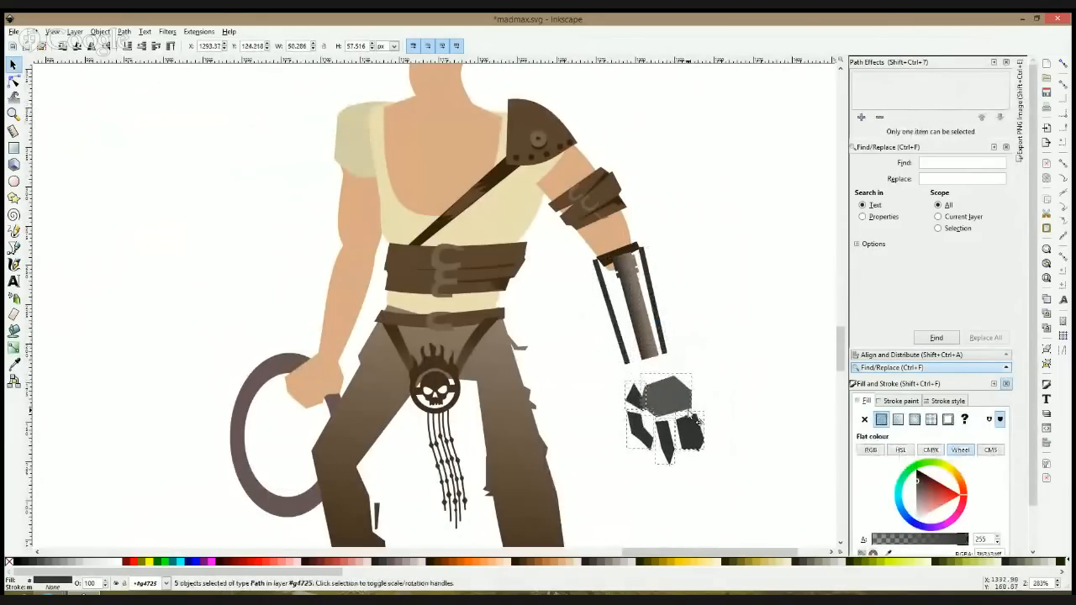
{"action": "left_click", "coordinate": [694, 418]}
{"action": "left_click_drag", "start_coordinate": [709, 475], "coordinate": [681, 451]}
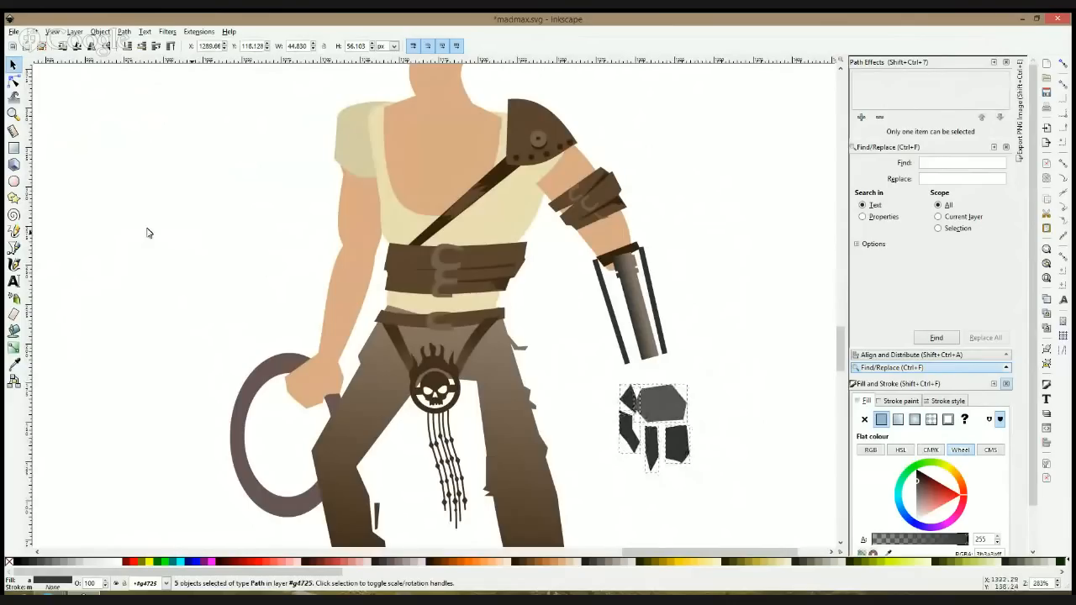
Step: Extend the lower ends of the two side rods and the central forearm piece down to the palm plate
{"action": "left_click", "coordinate": [13, 81]}
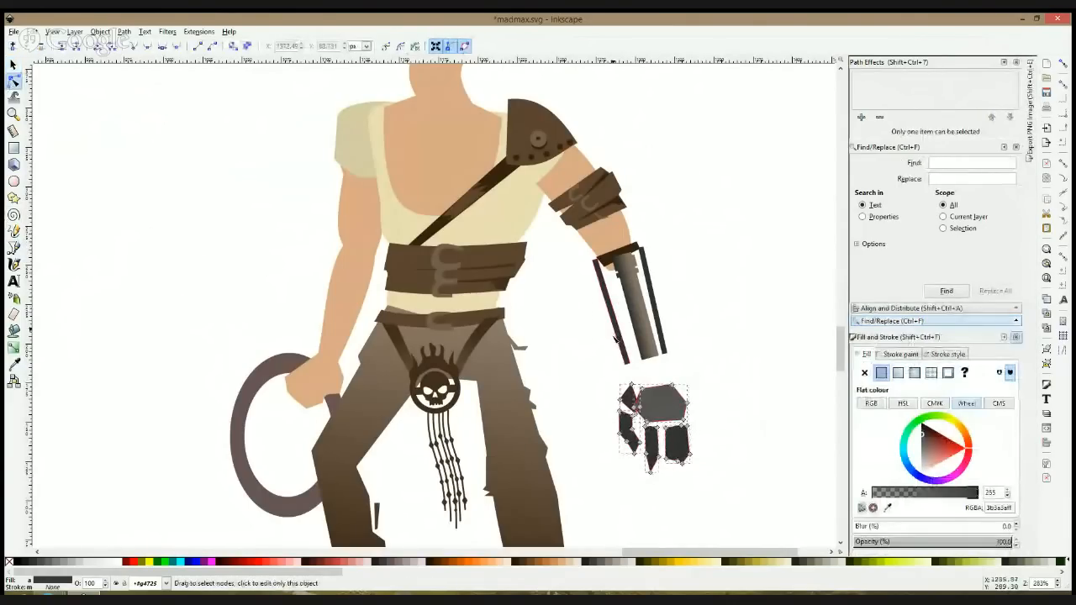
{"action": "left_click", "coordinate": [615, 339]}
{"action": "left_click", "coordinate": [644, 341], "text": "shift"}
{"action": "left_click", "coordinate": [662, 342], "text": "shift"}
{"action": "left_click_drag", "start_coordinate": [681, 329], "coordinate": [624, 392]}
{"action": "left_click_drag", "start_coordinate": [664, 362], "coordinate": [678, 389]}
{"action": "left_click", "coordinate": [694, 378]}
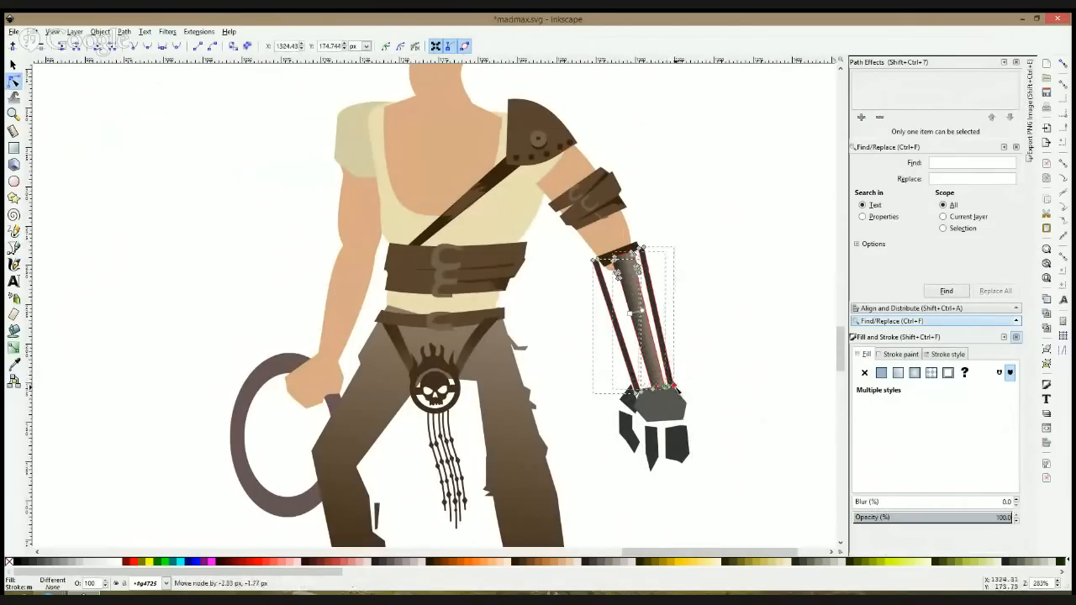
{"action": "left_click", "coordinate": [707, 374]}
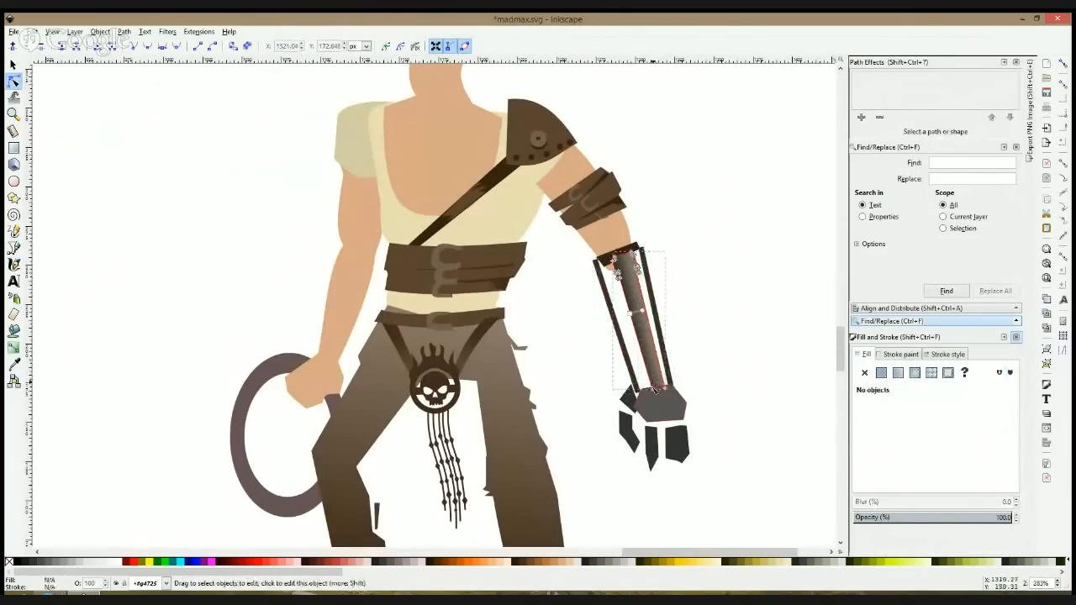
{"action": "left_click", "coordinate": [649, 392]}
{"action": "key", "text": "s"}
{"action": "left_click", "coordinate": [708, 361]}
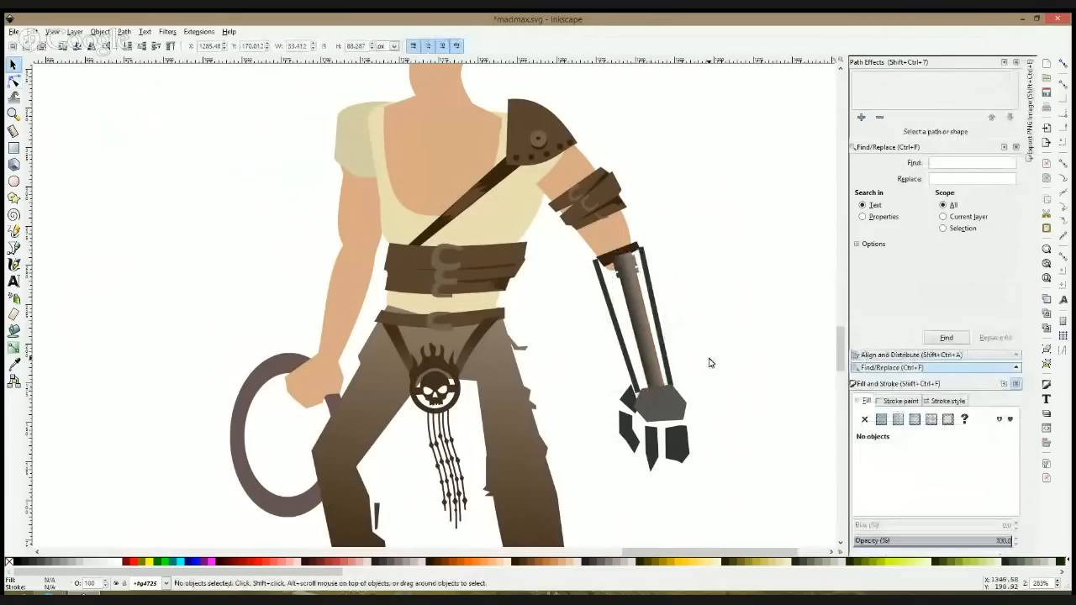
Step: Extend the upper end of the outer side rod slightly, making the rod about 91 px high
{"action": "scroll", "coordinate": [694, 268], "scroll_direction": "down", "scroll_amount": 5, "text": "ctrl"}
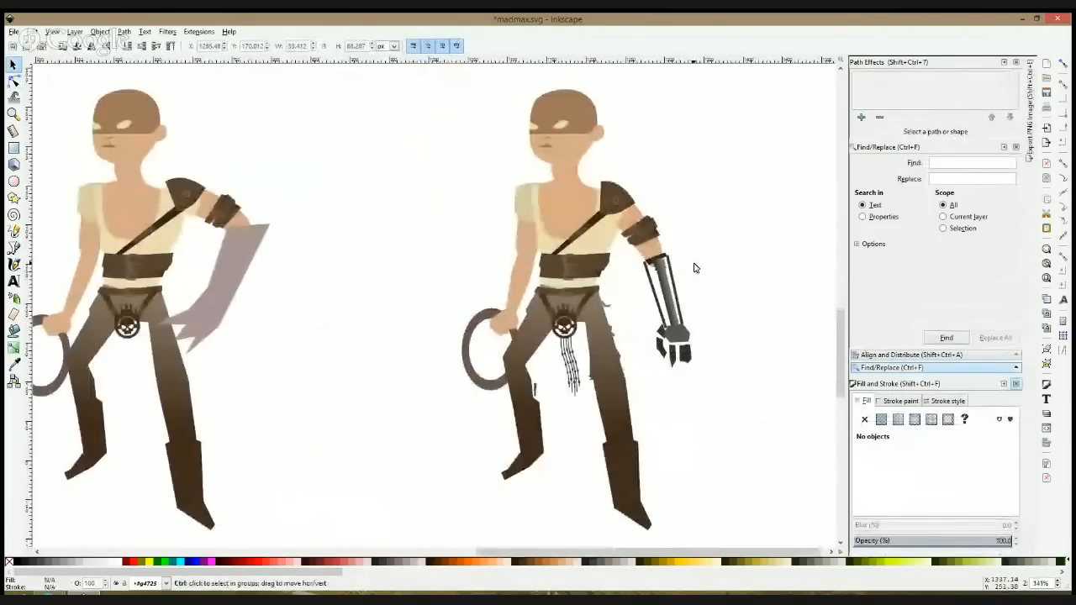
{"action": "scroll", "coordinate": [695, 268], "scroll_direction": "up", "scroll_amount": 6, "text": "ctrl"}
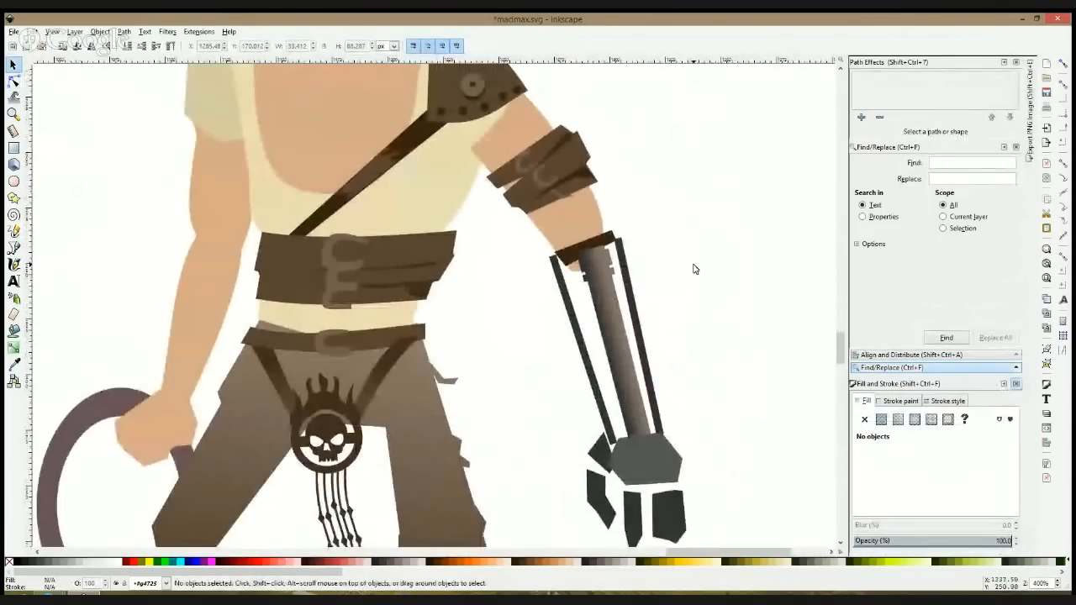
{"action": "scroll", "coordinate": [654, 269], "scroll_direction": "down", "scroll_amount": 4, "text": "ctrl"}
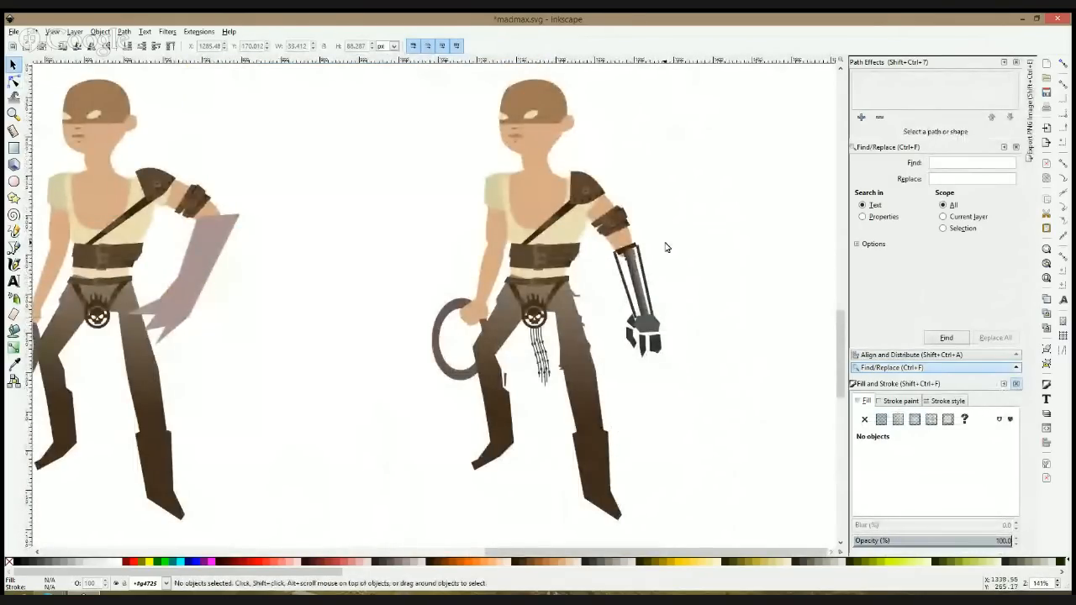
{"action": "scroll", "coordinate": [665, 247], "scroll_direction": "up", "scroll_amount": 4, "text": "ctrl"}
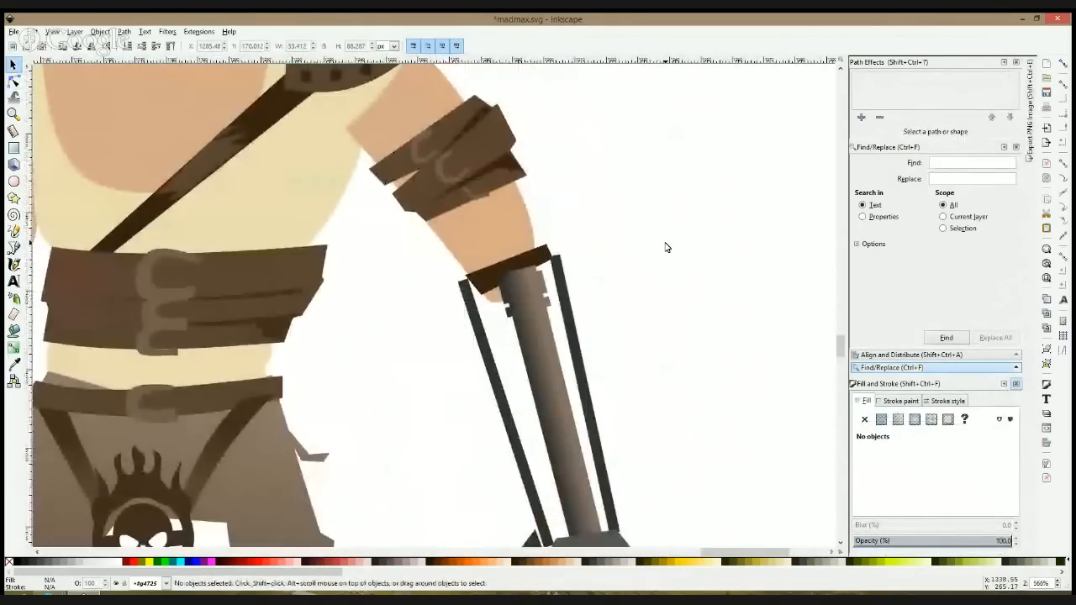
{"action": "left_click", "coordinate": [562, 271]}
{"action": "left_click", "coordinate": [13, 80]}
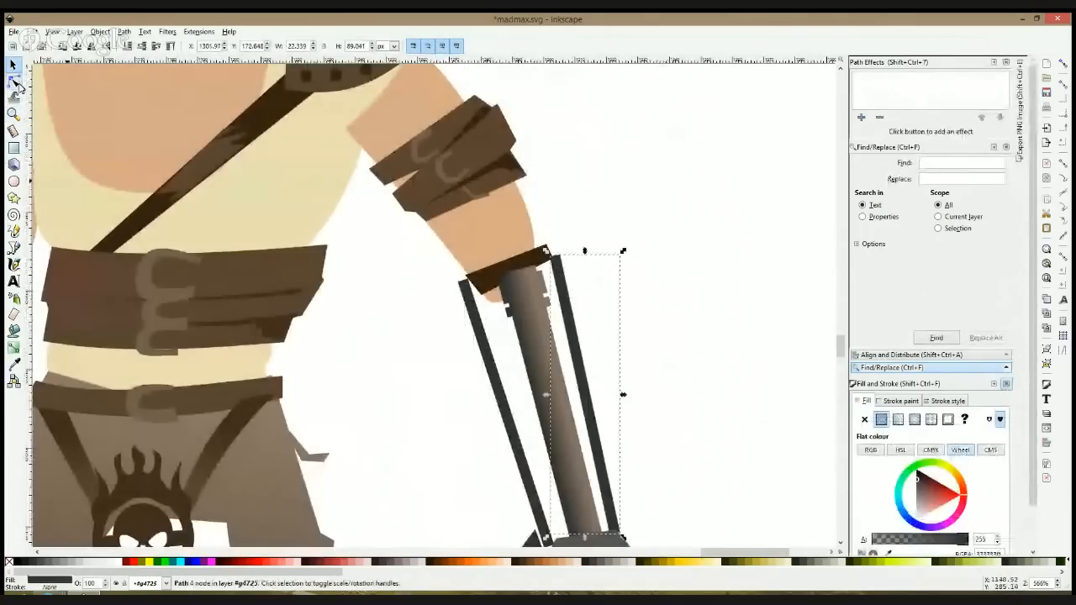
{"action": "left_click_drag", "start_coordinate": [520, 236], "coordinate": [561, 248]}
{"action": "key", "text": "s"}
{"action": "key", "text": "1"}
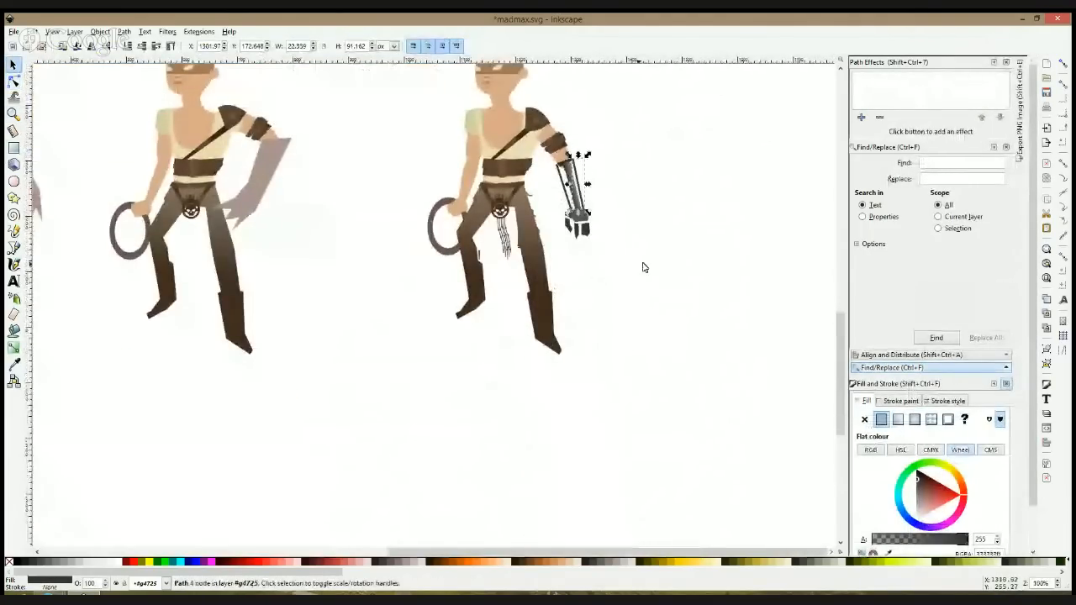
Step: Nudge the whole mechanical arm group slightly up and left toward the elbow
{"action": "left_click", "coordinate": [623, 191]}
{"action": "left_click", "coordinate": [578, 215]}
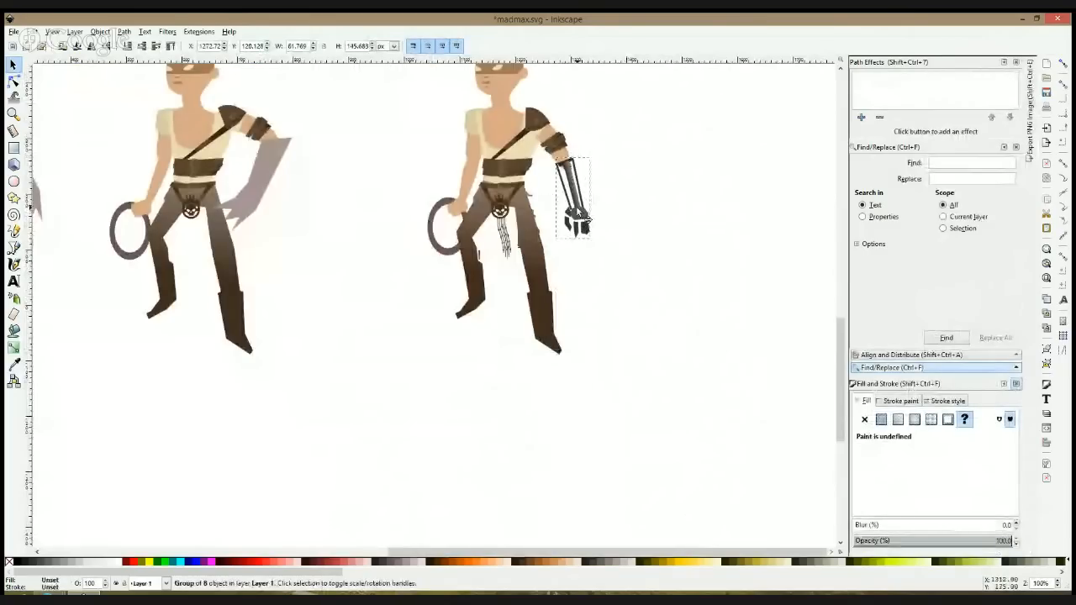
{"action": "left_click", "coordinate": [587, 218]}
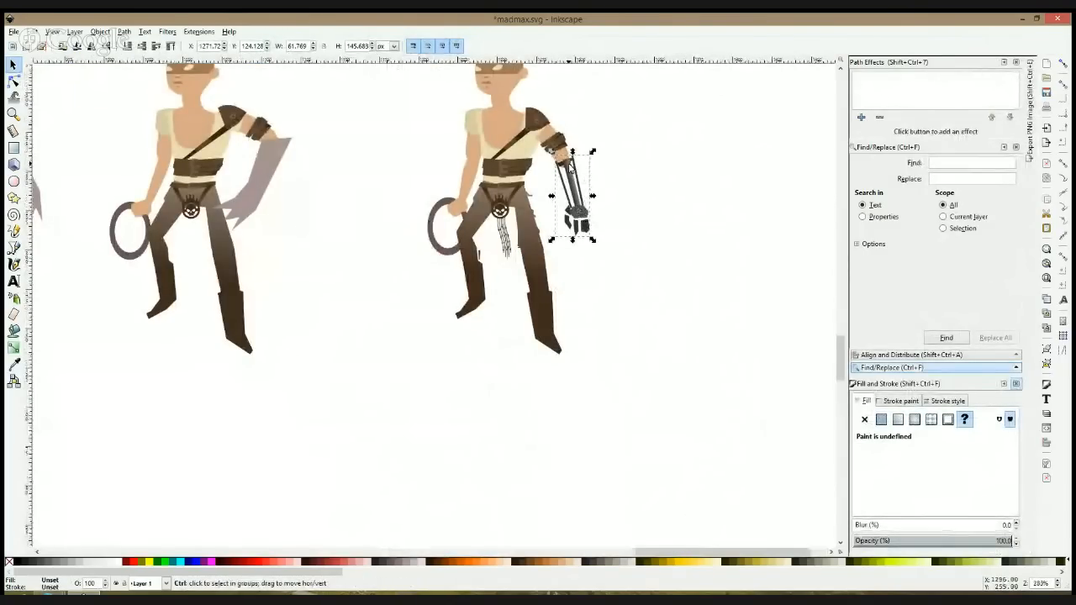
{"action": "scroll", "coordinate": [574, 164], "scroll_direction": "up", "scroll_amount": 3}
{"action": "left_click_drag", "start_coordinate": [575, 161], "coordinate": [576, 160]}
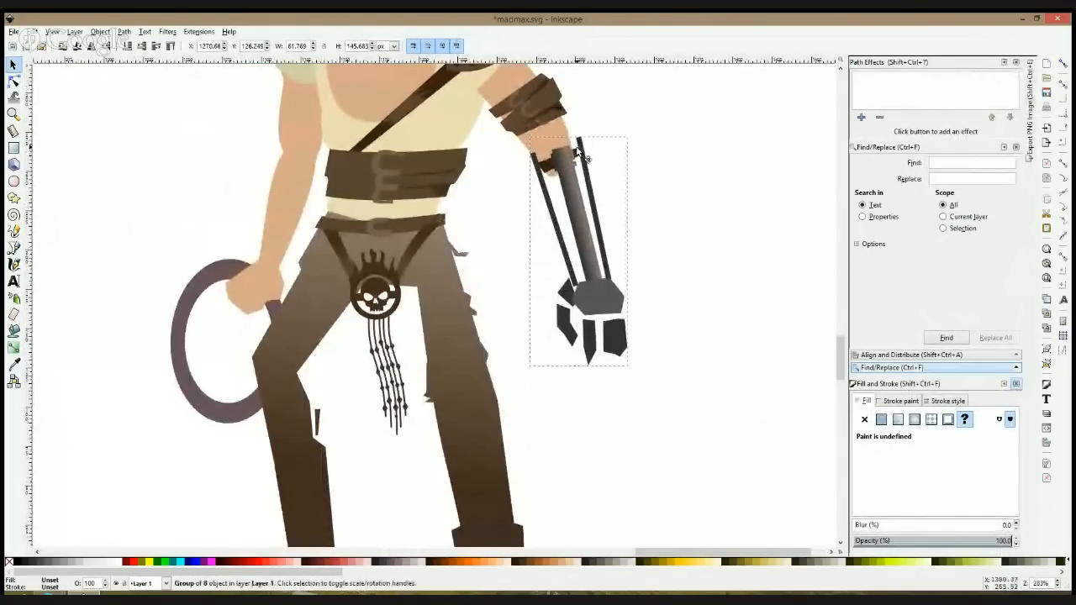
Step: Nudge the dark brown cuff slightly up and left on the elbow stump
{"action": "left_click", "coordinate": [557, 173]}
{"action": "key", "text": "Left"}
{"action": "key", "text": "Left"}
{"action": "key", "text": "Up"}
{"action": "key", "text": "Up"}
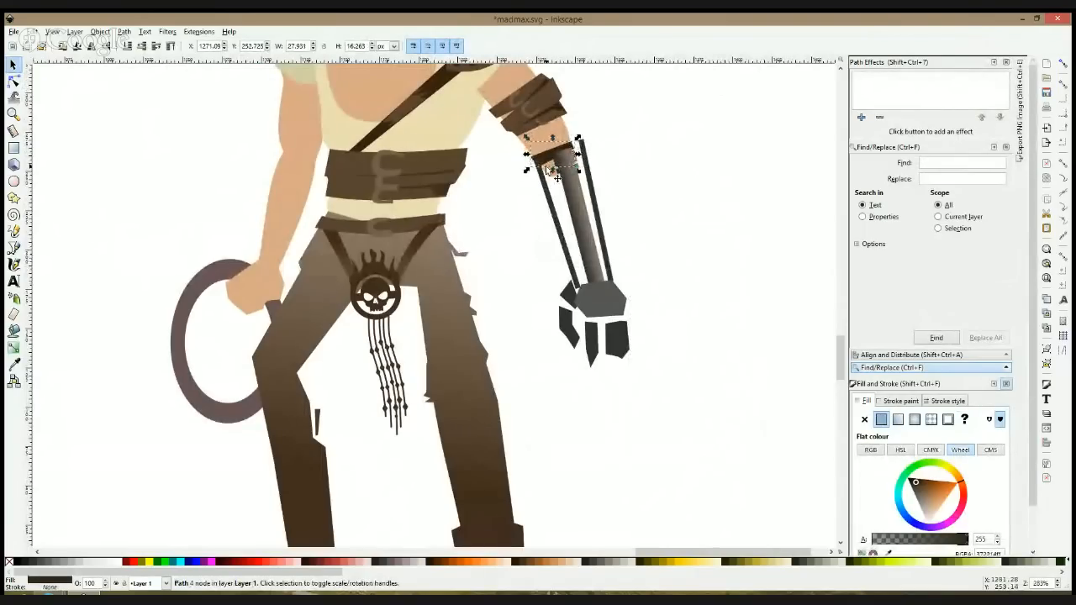
Step: Stretch the cuff's outer end to the top of the outer side rod, making the cuff about 32.5 px wide
{"action": "left_click", "coordinate": [15, 82]}
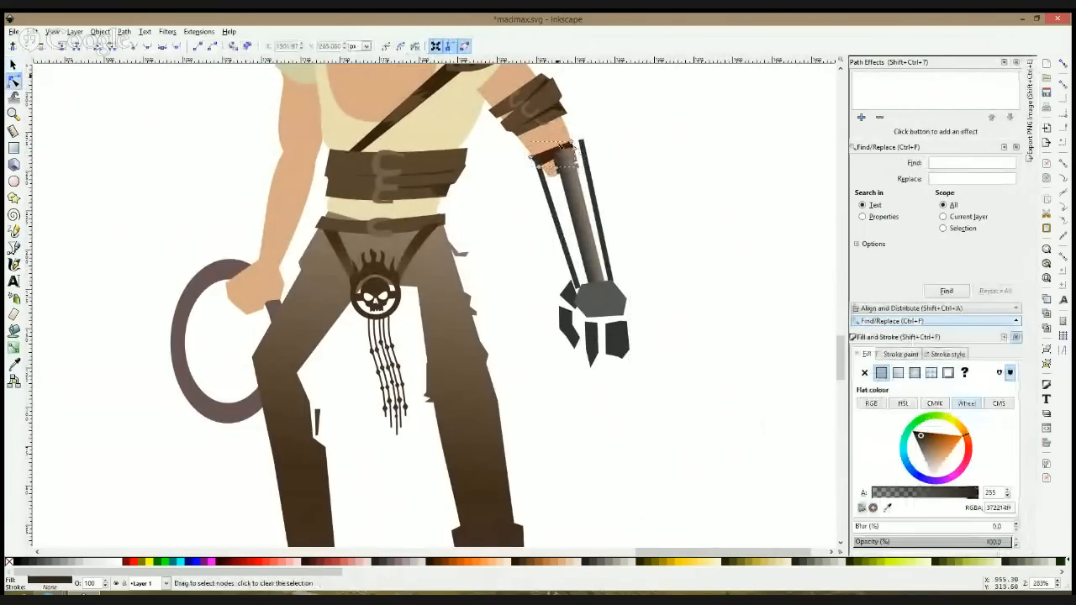
{"action": "left_click_drag", "start_coordinate": [575, 149], "coordinate": [602, 142]}
{"action": "left_click", "coordinate": [613, 152]}
{"action": "key", "text": "s"}
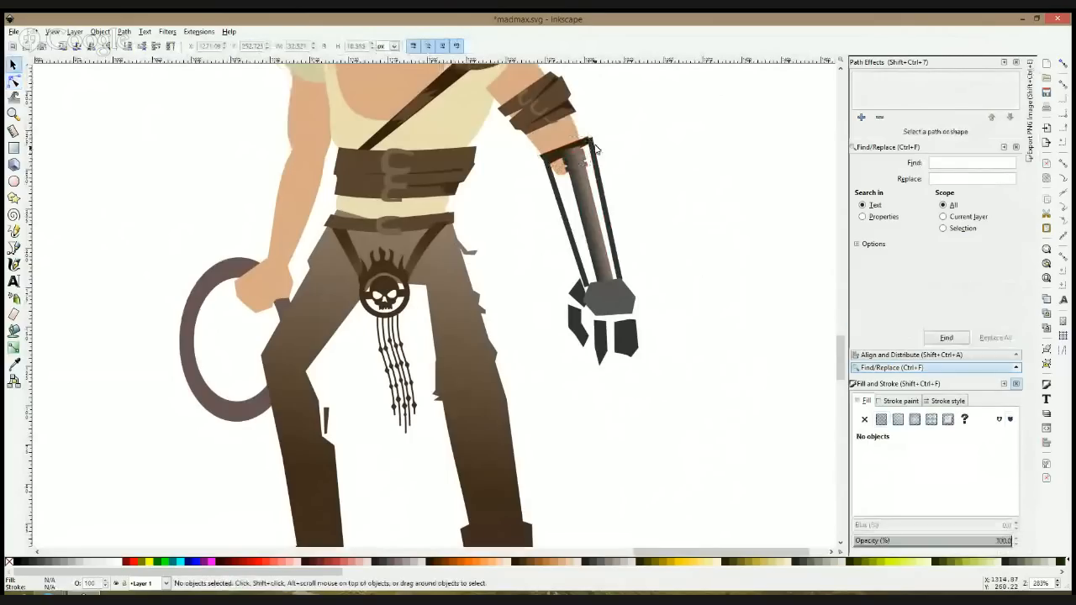
Step: Nudge the mechanical arm group slightly left to line up with the widened cuff, leaving the group selected
{"action": "left_click", "coordinate": [590, 151]}
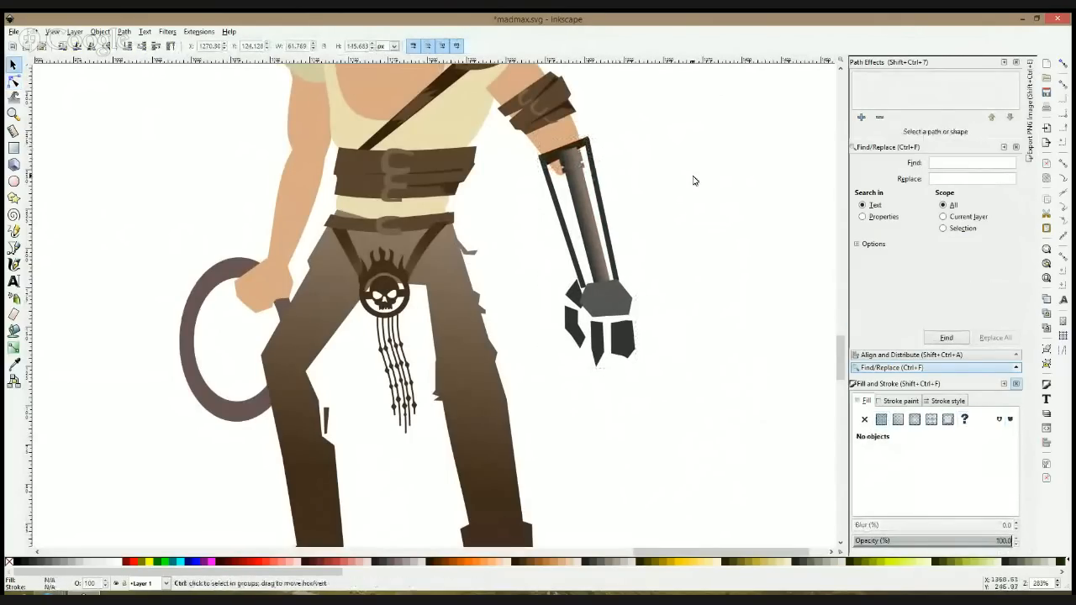
{"action": "scroll", "coordinate": [694, 180], "scroll_direction": "down", "scroll_amount": 2, "text": "ctrl"}
{"action": "left_click", "coordinate": [648, 203]}
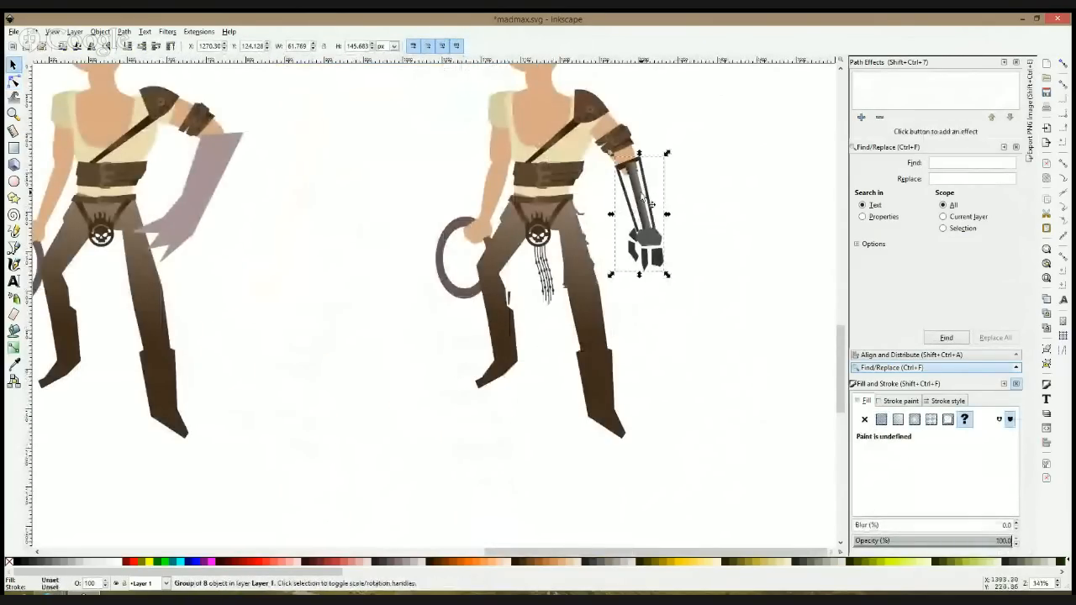
Step: Draw an open zigzag cable path from the upper-arm band around the outside of the elbow and forearm to the mechanical hand
{"action": "left_click", "coordinate": [692, 192]}
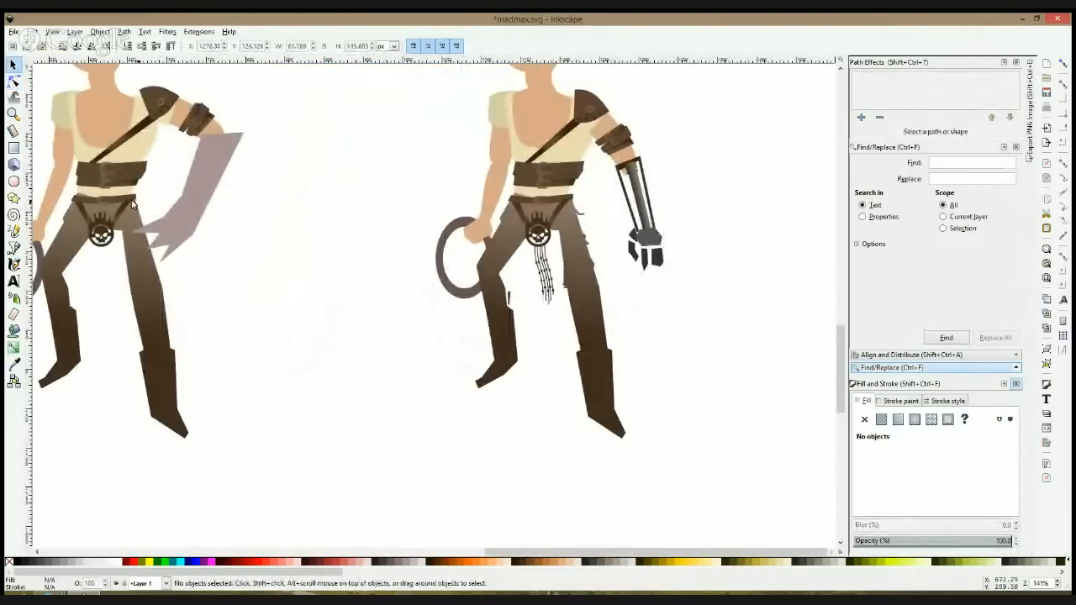
{"action": "left_click", "coordinate": [13, 248]}
{"action": "scroll", "coordinate": [710, 172], "scroll_direction": "up", "scroll_amount": 1, "text": "ctrl"}
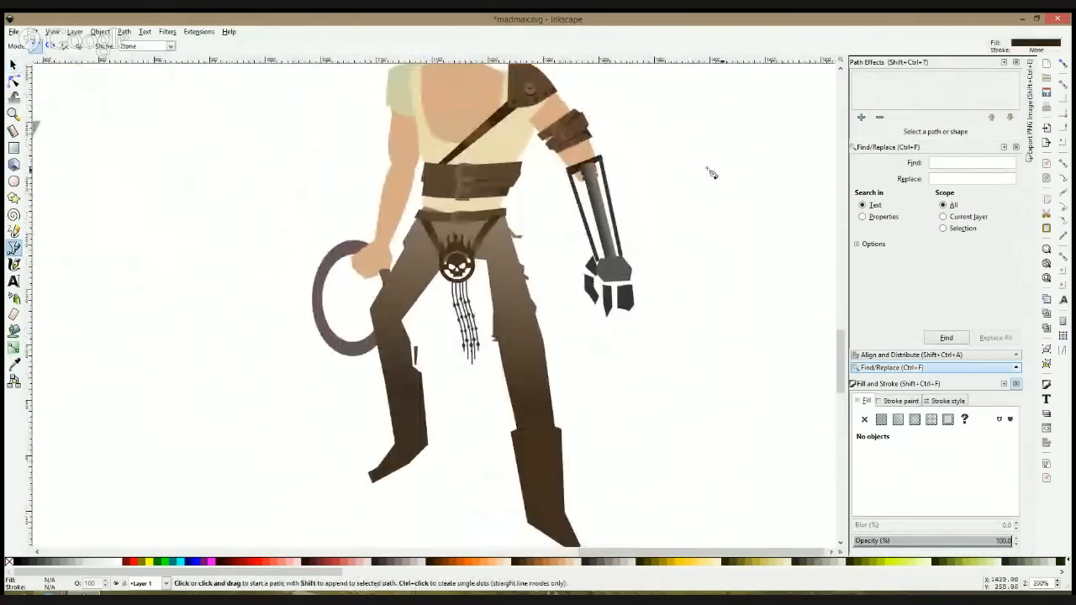
{"action": "left_click", "coordinate": [582, 132]}
{"action": "left_click", "coordinate": [617, 145]}
{"action": "left_click", "coordinate": [627, 219]}
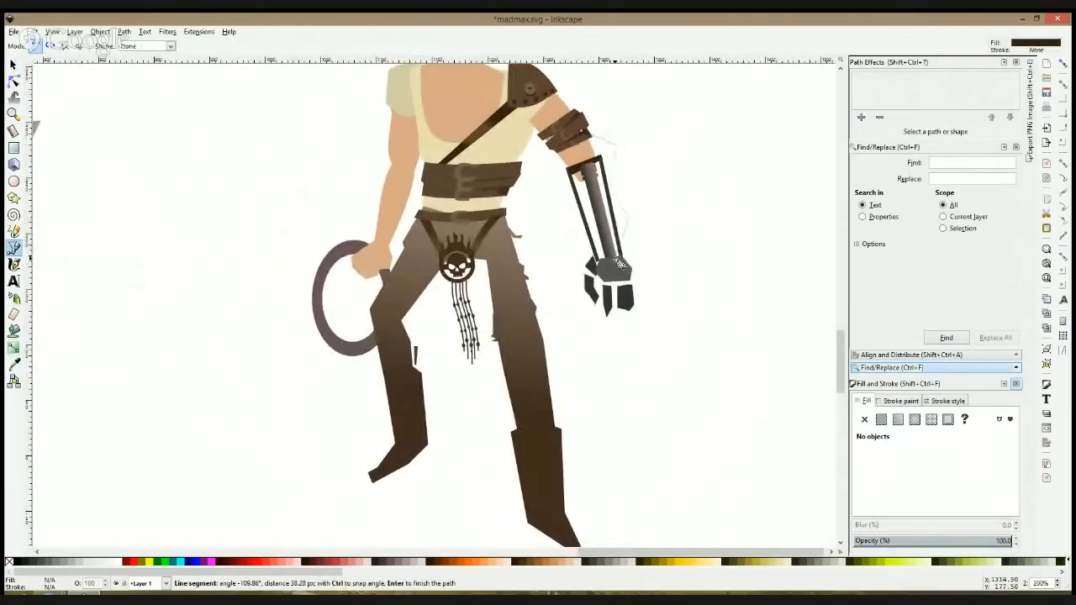
{"action": "double_click", "coordinate": [618, 263]}
Step: Remove the cable path's fill and give it a flat stroke in the brown sampled from the wide belt
{"action": "left_click", "coordinate": [897, 401]}
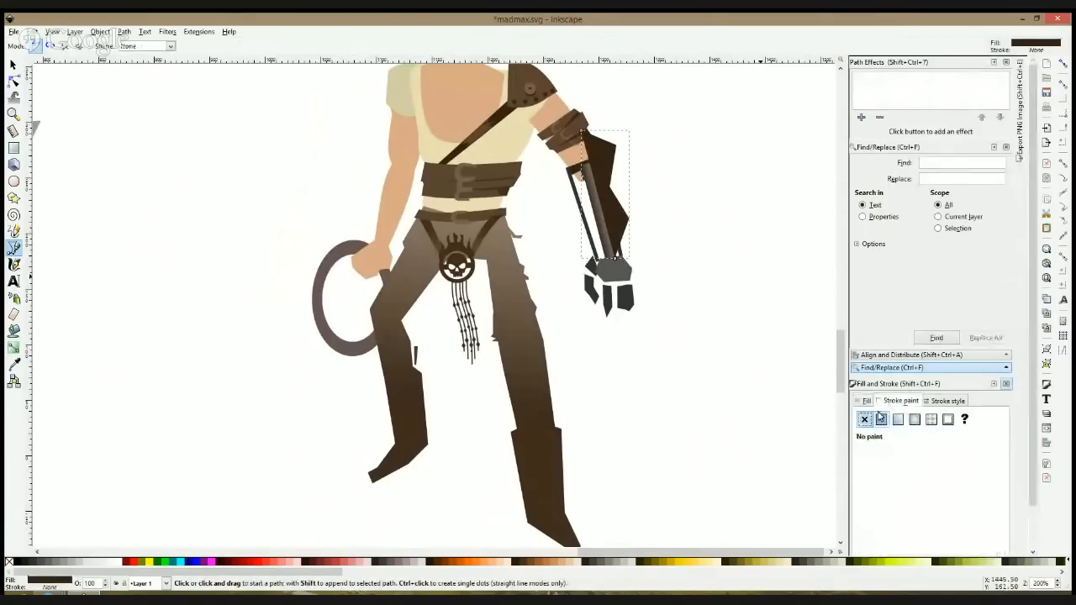
{"action": "left_click", "coordinate": [880, 418]}
{"action": "left_click", "coordinate": [866, 401]}
{"action": "left_click", "coordinate": [864, 418]}
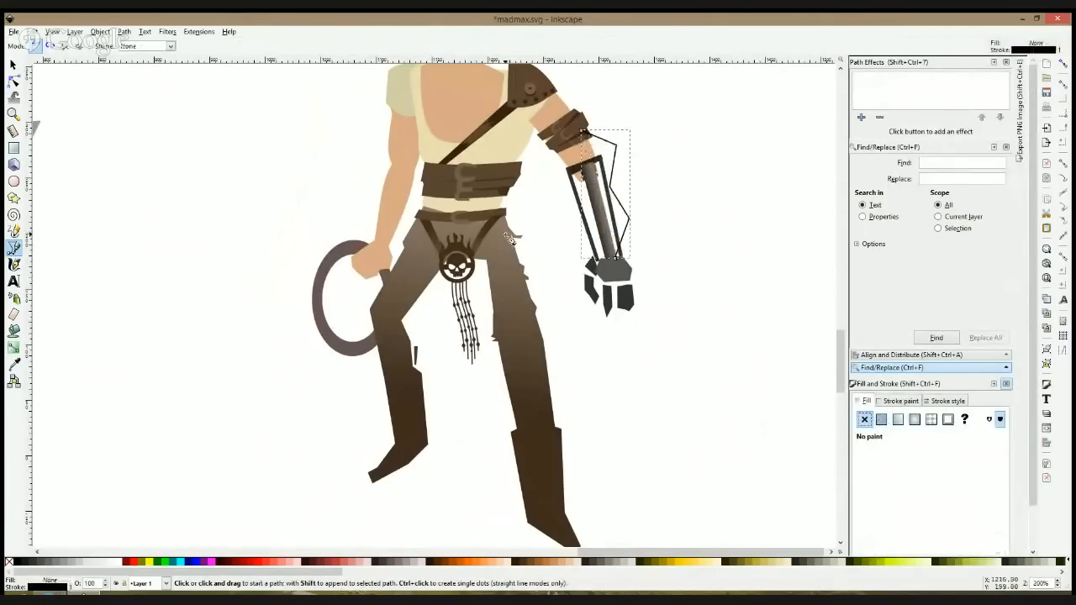
{"action": "left_click", "coordinate": [13, 363]}
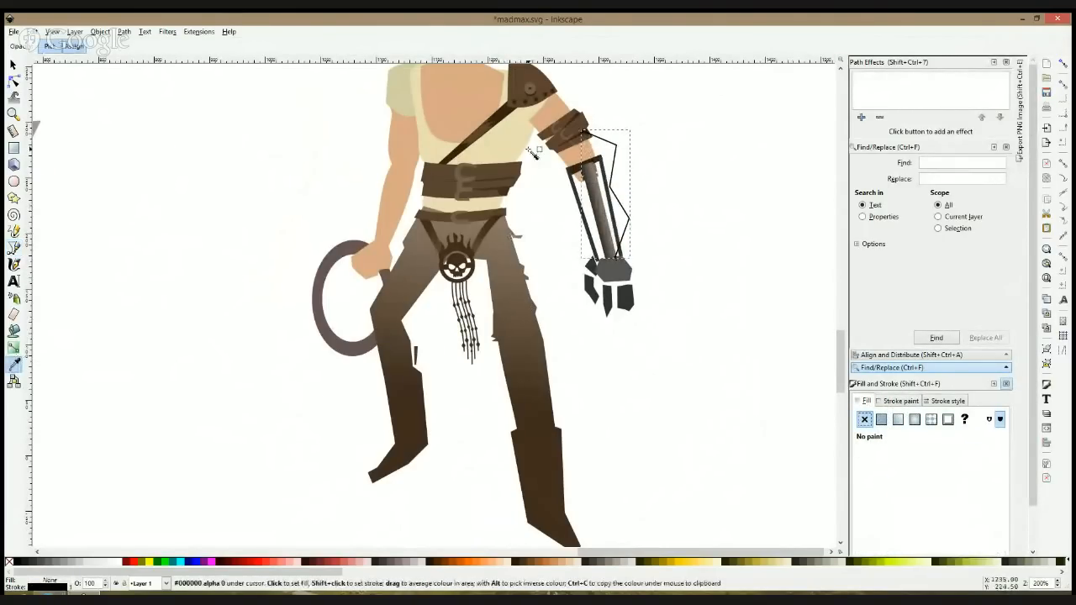
{"action": "left_click", "coordinate": [509, 172]}
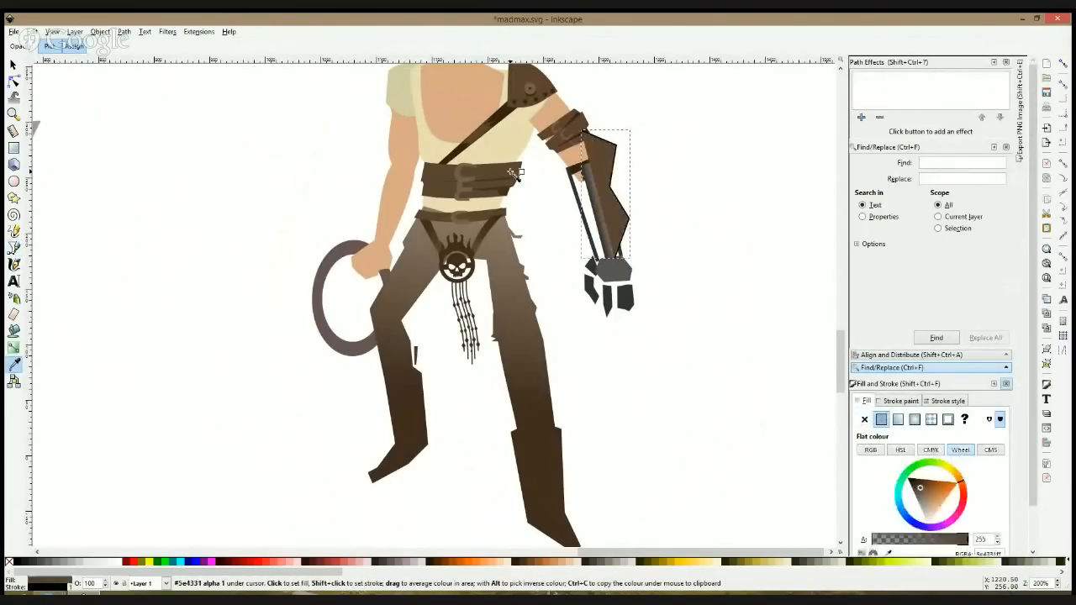
{"action": "key", "text": "ctrl+z"}
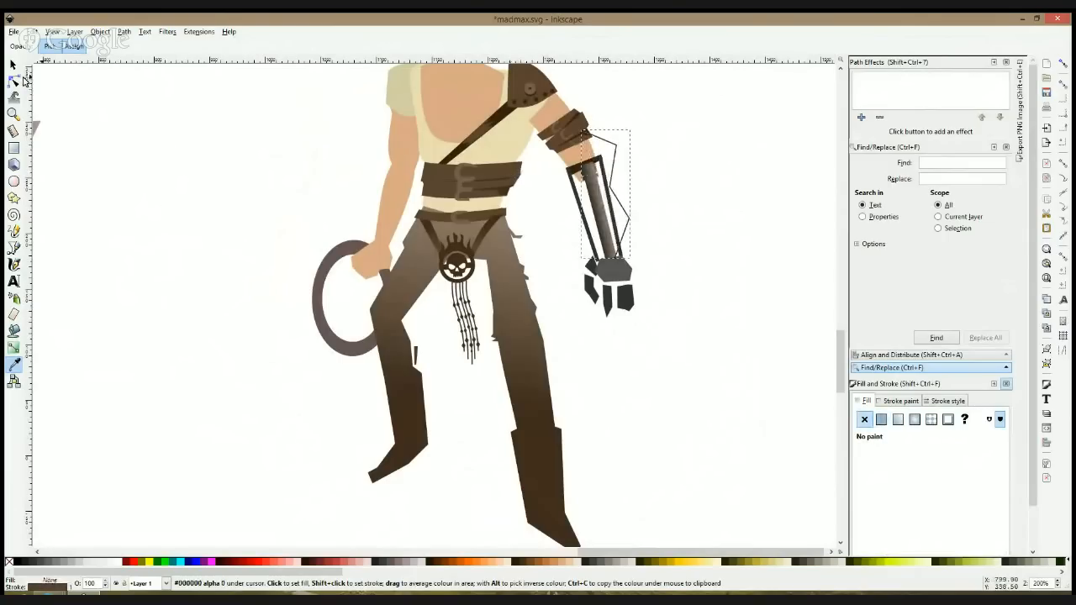
Step: Set the cable's stroke width to 2 px
{"action": "left_click", "coordinate": [941, 401]}
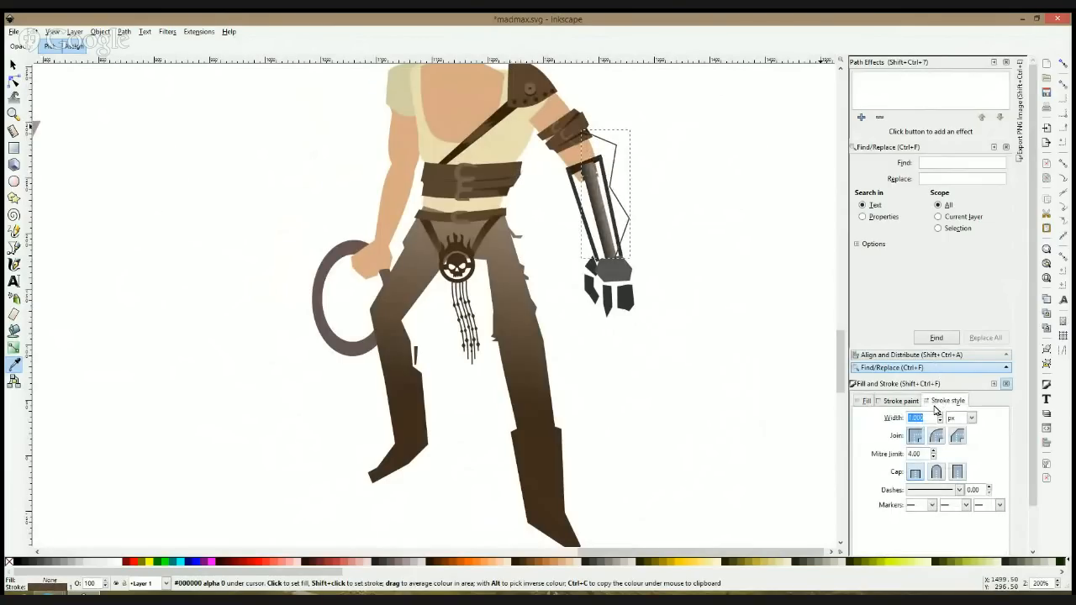
{"action": "type", "text": "3"}
{"action": "key", "text": "Return"}
{"action": "type", "text": "2"}
{"action": "key", "text": "Return"}
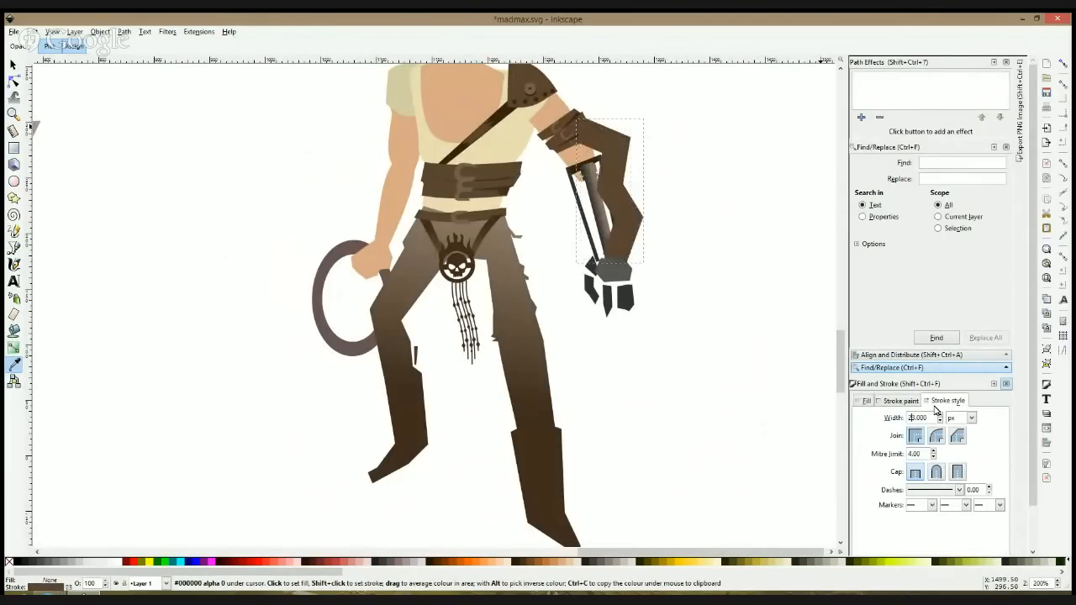
{"action": "scroll", "coordinate": [935, 411], "scroll_direction": "down", "scroll_amount": 1}
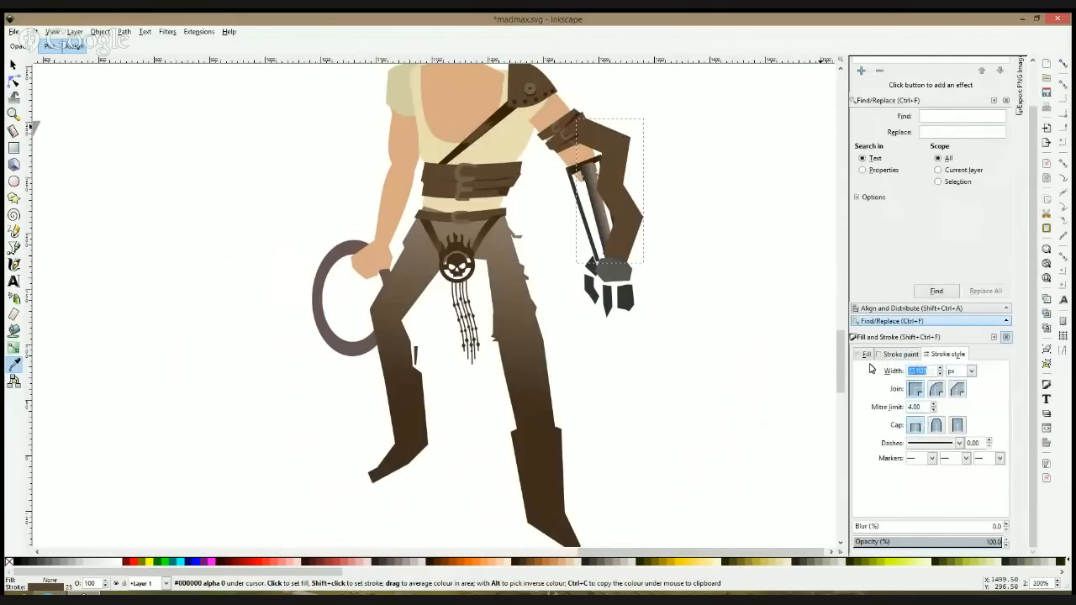
{"action": "key", "text": "Return"}
Step: Reshape the cable's nodes into smooth curves that loop out at the elbow and cross inward over the forearm rods
{"action": "key", "text": "n"}
{"action": "left_click", "coordinate": [616, 146], "text": "ctrl"}
{"action": "left_click", "coordinate": [610, 186], "text": "ctrl"}
{"action": "left_click", "coordinate": [629, 217], "text": "ctrl"}
{"action": "left_click_drag", "start_coordinate": [610, 186], "coordinate": [619, 219]}
{"action": "left_click", "coordinate": [650, 229]}
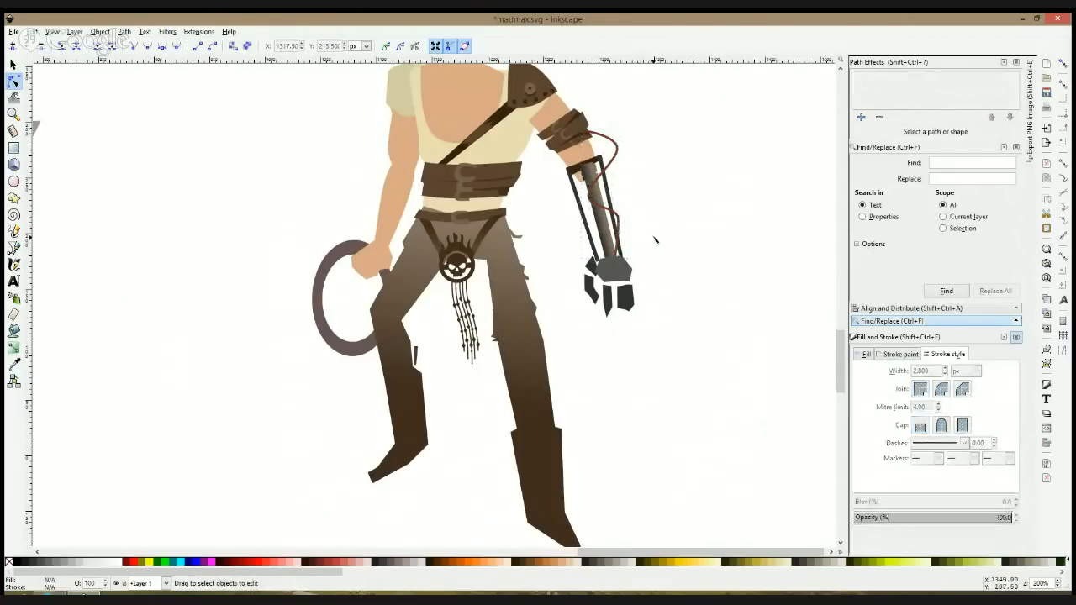
Step: Draw a second open cable path from the shoulder pad along the inner arm to the central forearm rod and remove its fill
{"action": "left_click", "coordinate": [13, 247]}
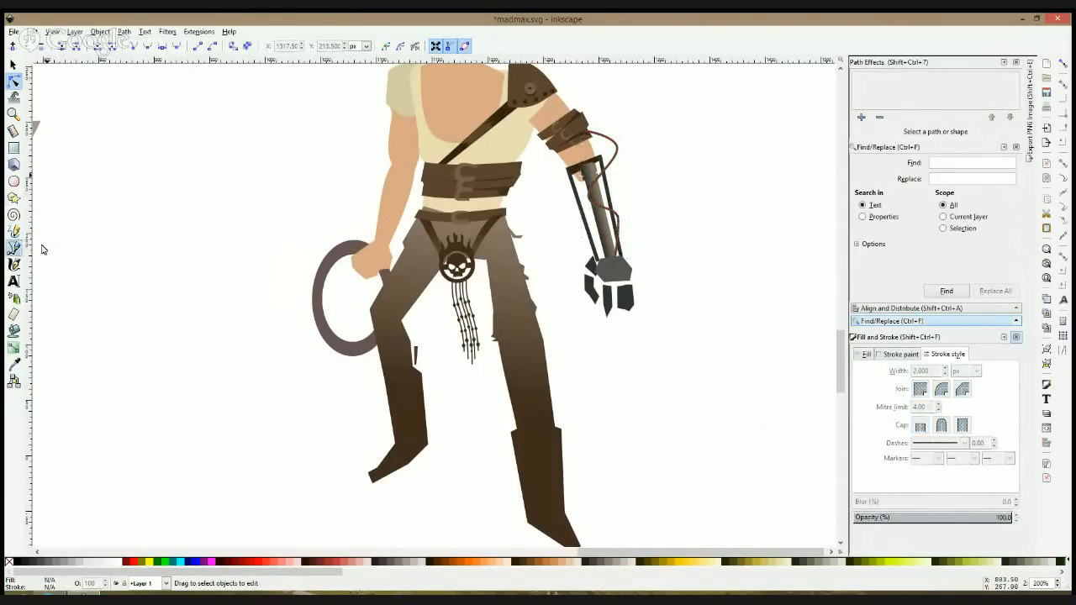
{"action": "left_click", "coordinate": [532, 155]}
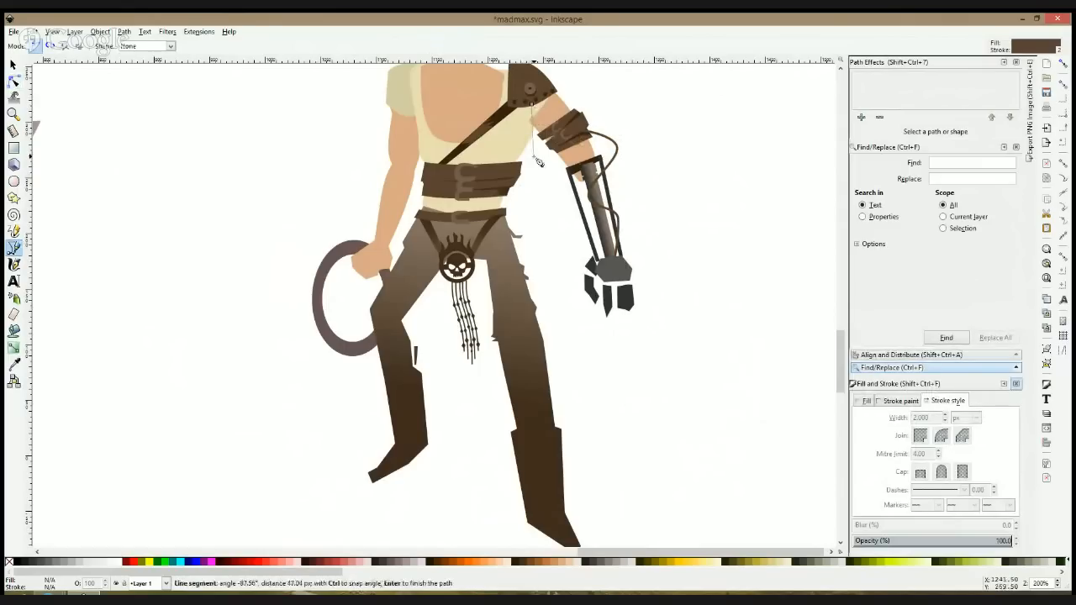
{"action": "left_click", "coordinate": [565, 168]}
{"action": "double_click", "coordinate": [603, 224]}
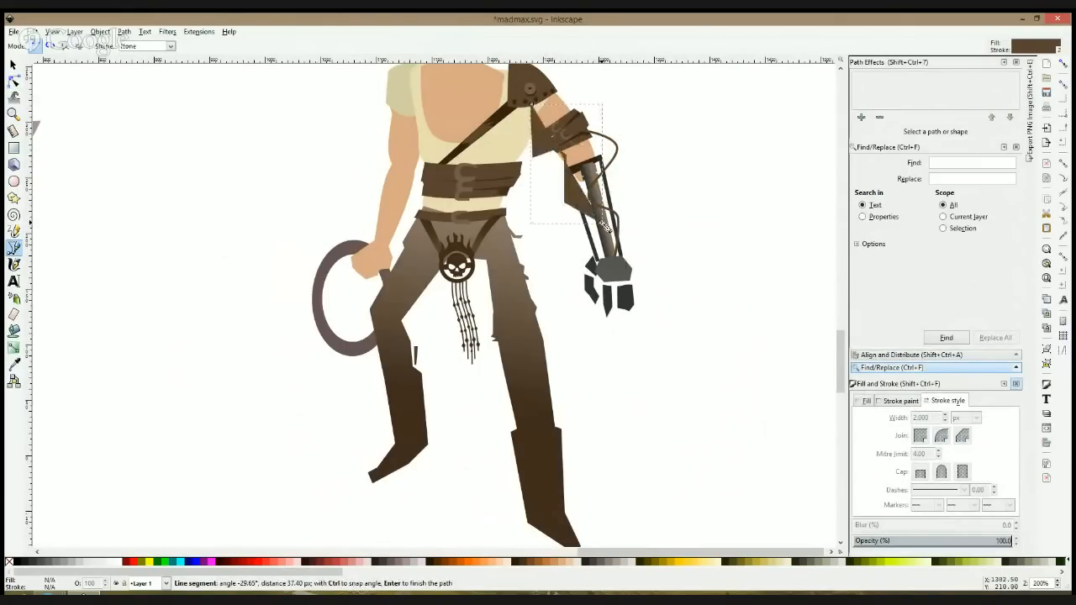
{"action": "left_click", "coordinate": [14, 364]}
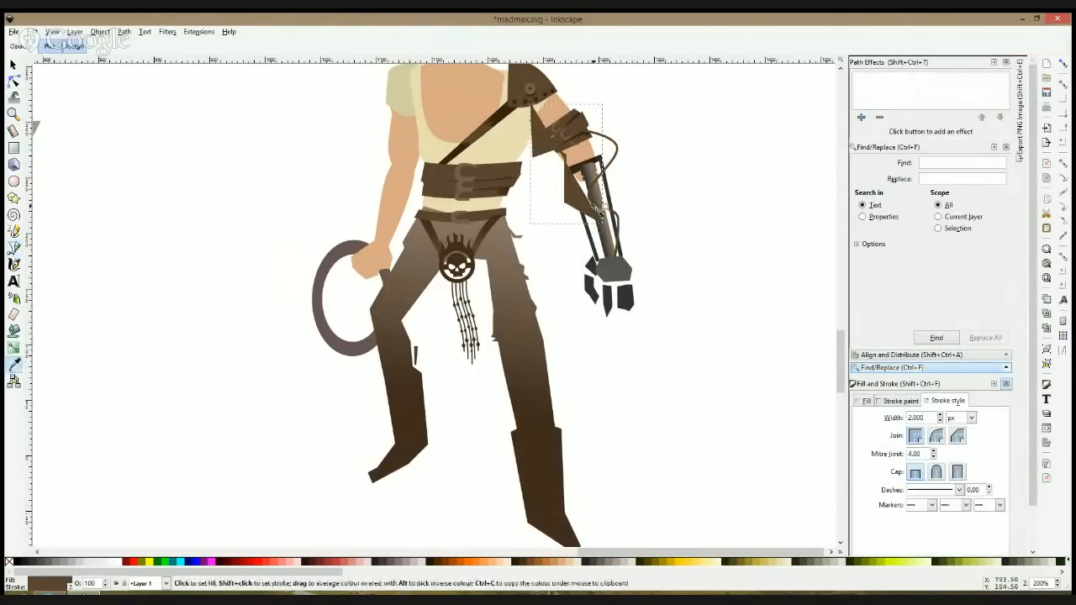
{"action": "left_click", "coordinate": [866, 401]}
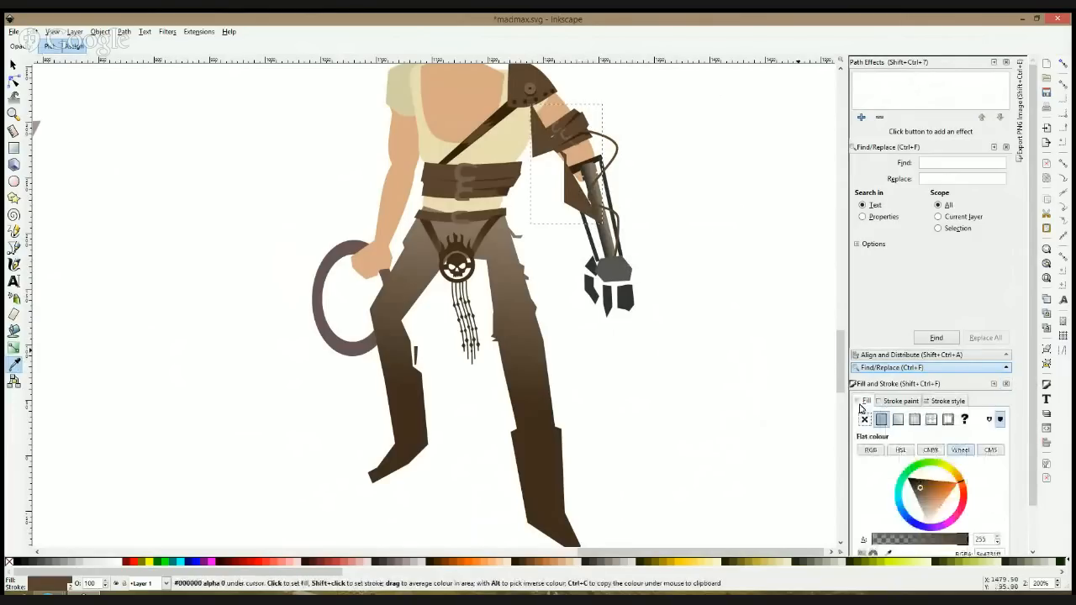
{"action": "left_click", "coordinate": [865, 419]}
Step: Smooth the second cable's nodes into hanging curves beside the arm and move its end further down the central forearm rod
{"action": "left_click", "coordinate": [13, 81]}
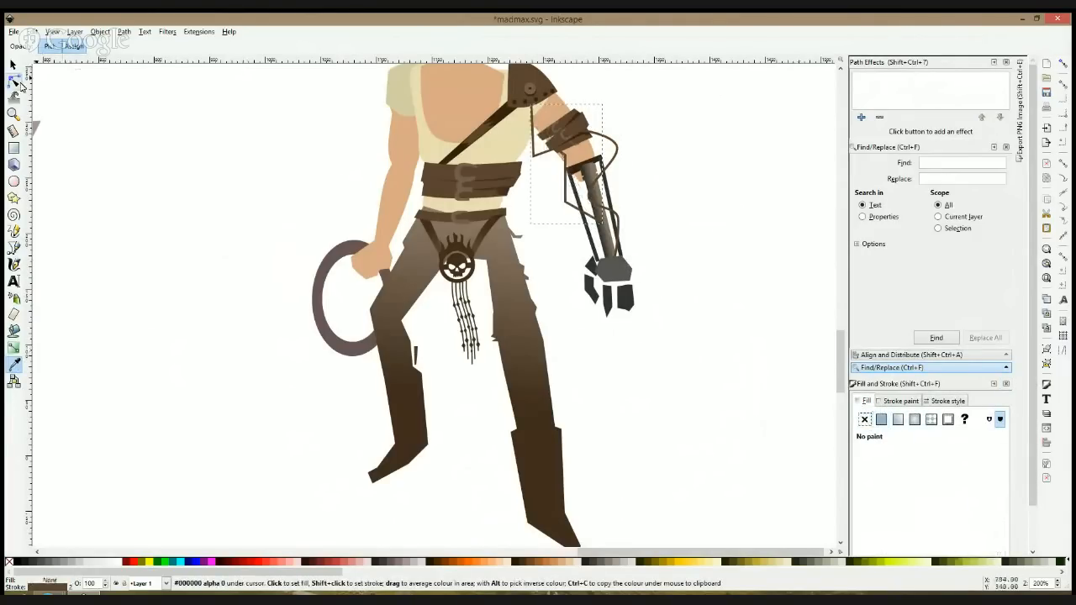
{"action": "left_click", "coordinate": [536, 157], "text": "ctrl"}
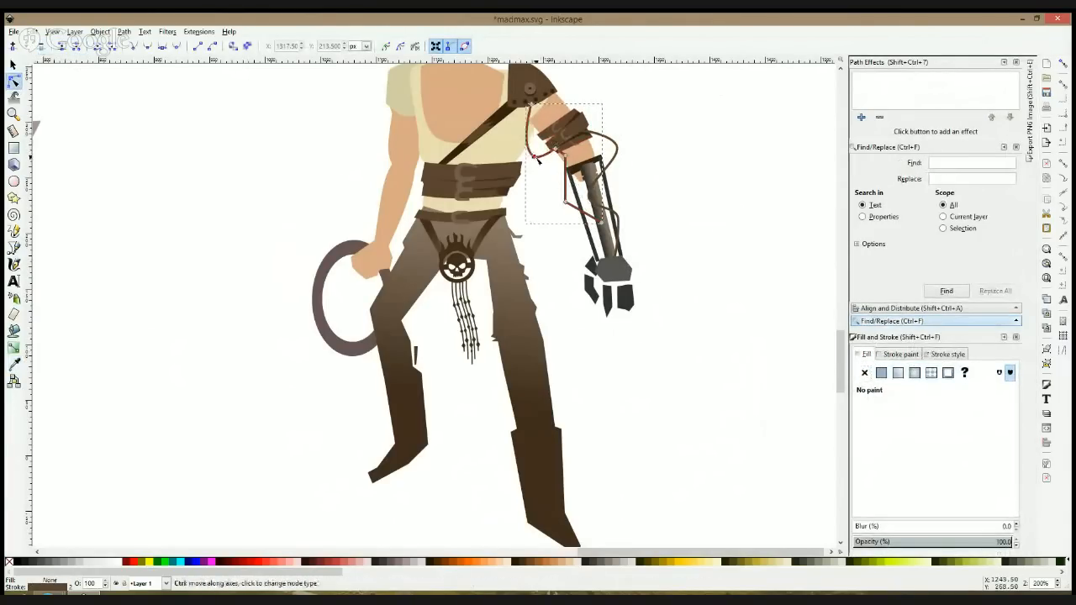
{"action": "left_click_drag", "start_coordinate": [535, 157], "coordinate": [561, 153]}
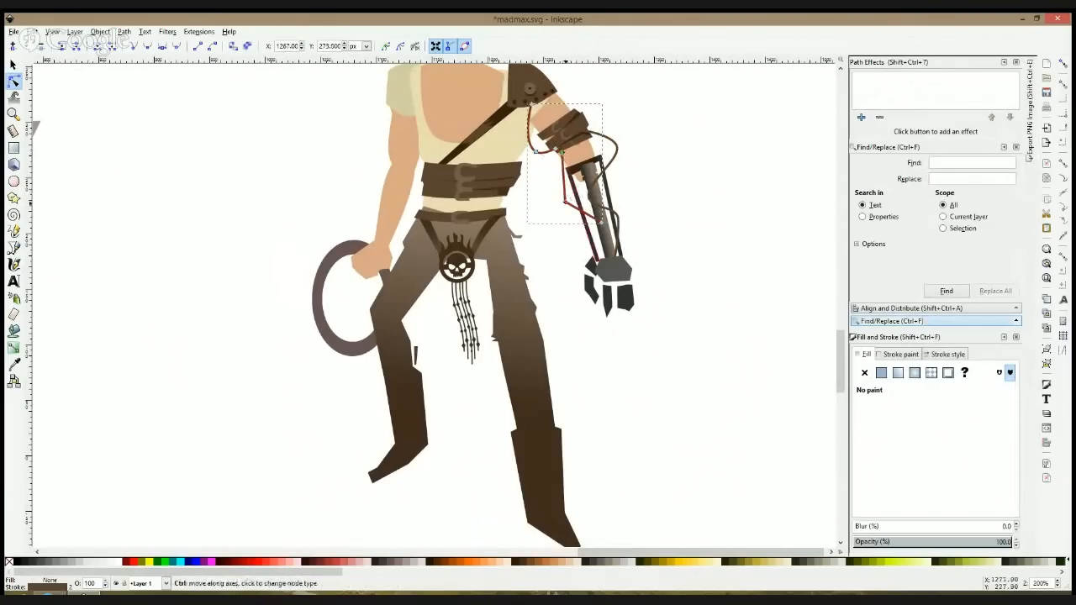
{"action": "left_click", "coordinate": [565, 201], "text": "ctrl"}
{"action": "left_click_drag", "start_coordinate": [603, 225], "coordinate": [606, 242]}
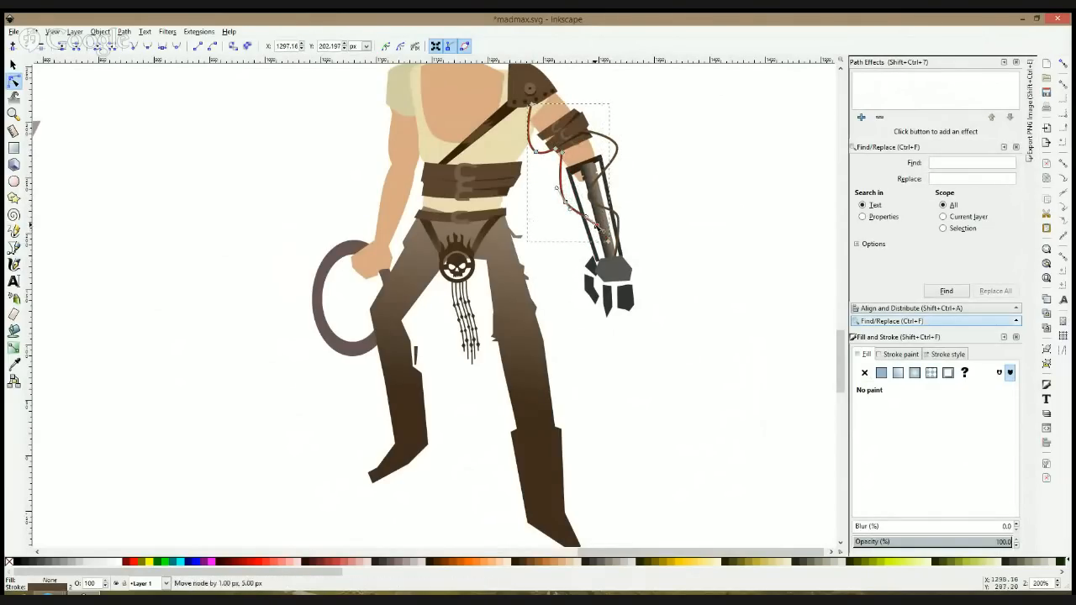
{"action": "left_click", "coordinate": [670, 231]}
{"action": "left_click", "coordinate": [670, 231]}
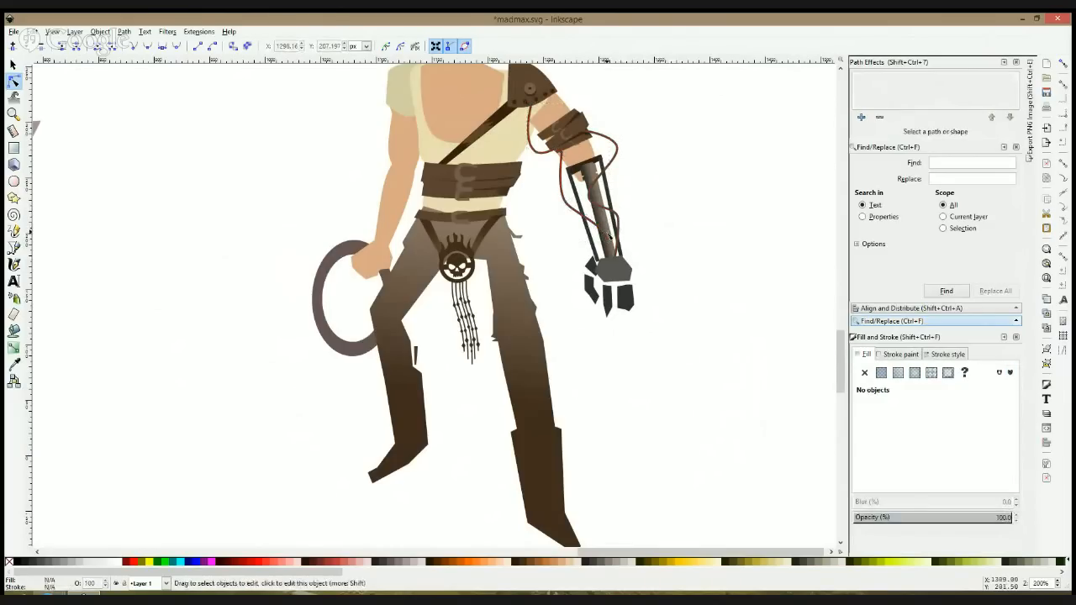
Step: Select the mechanical arm group by its hand
{"action": "left_click", "coordinate": [602, 237]}
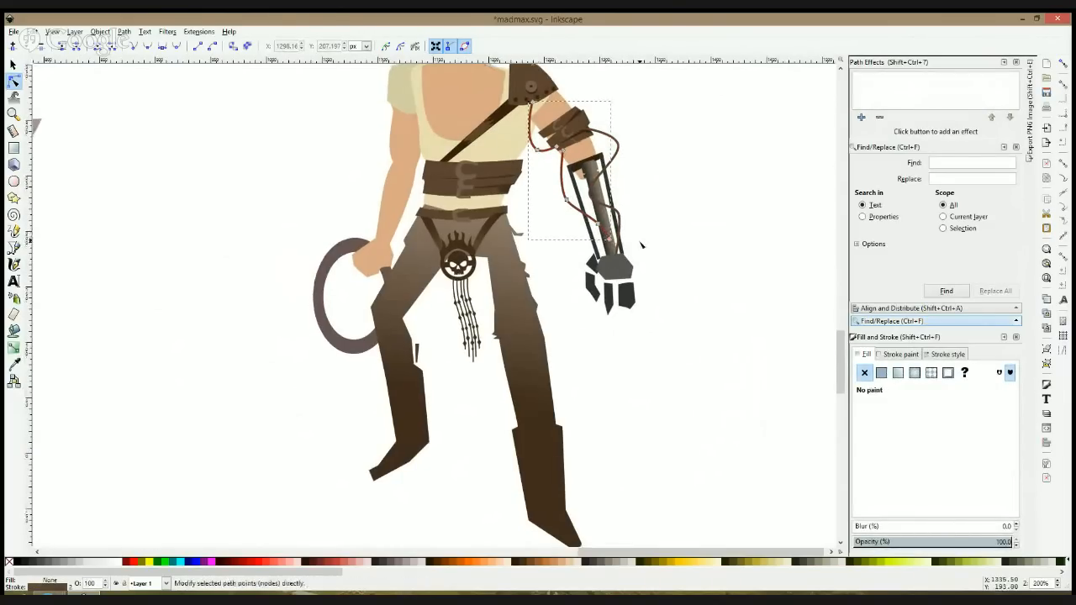
{"action": "key", "text": "s"}
{"action": "left_click", "coordinate": [626, 267]}
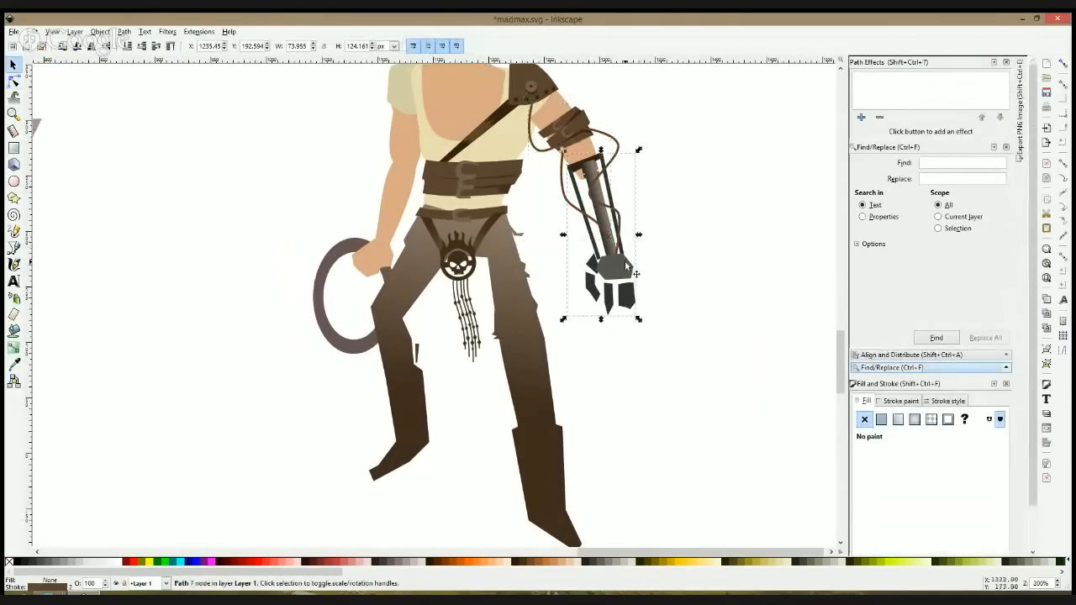
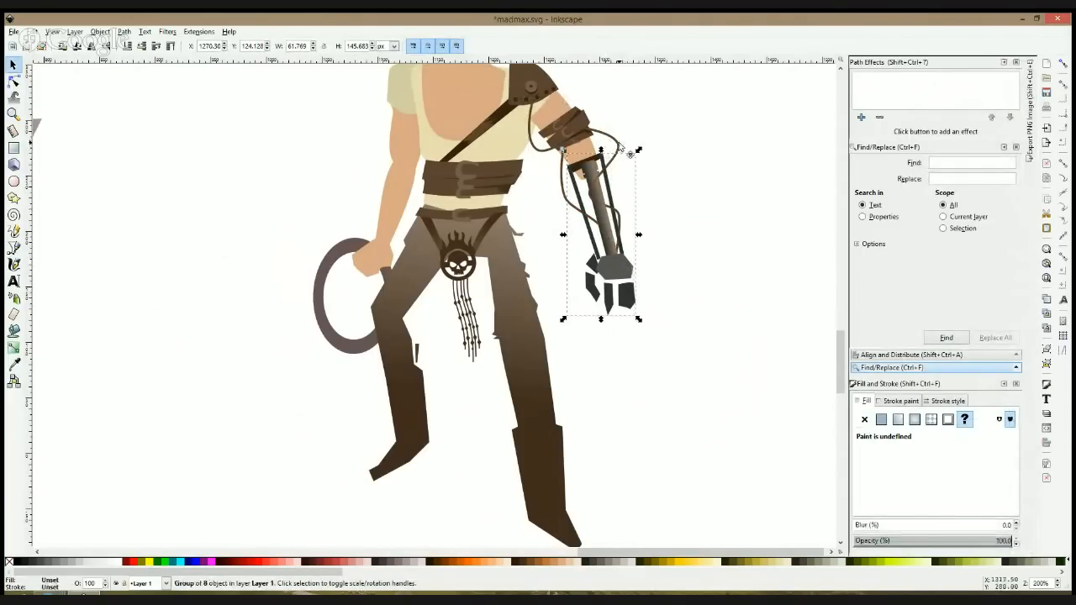
{"action": "left_click", "coordinate": [620, 148], "text": "ctrl"}
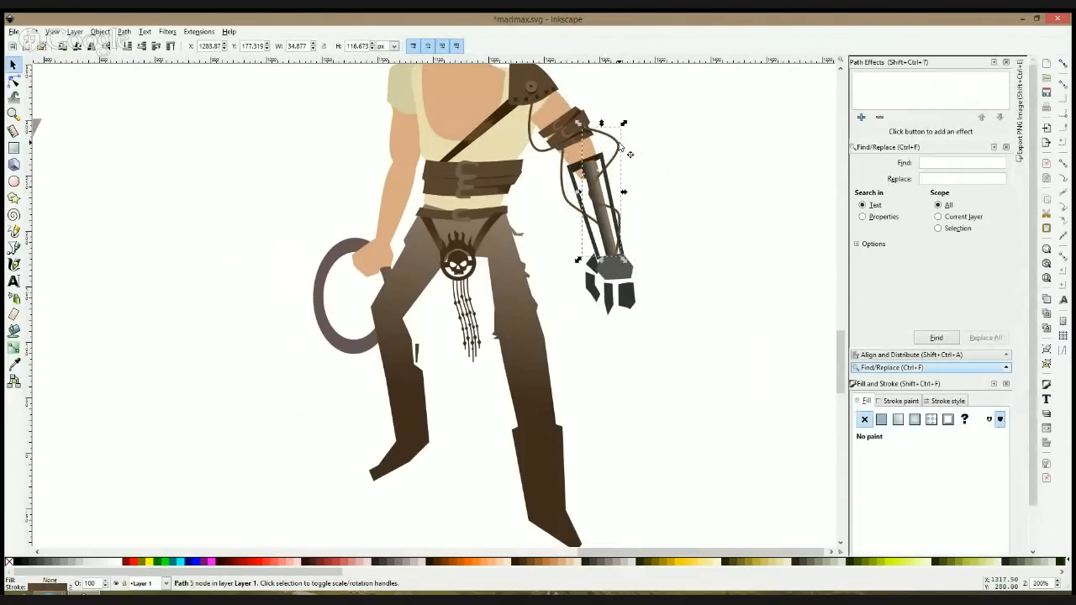
{"action": "left_click", "coordinate": [639, 178]}
{"action": "scroll", "coordinate": [640, 177], "scroll_direction": "down", "scroll_amount": 2}
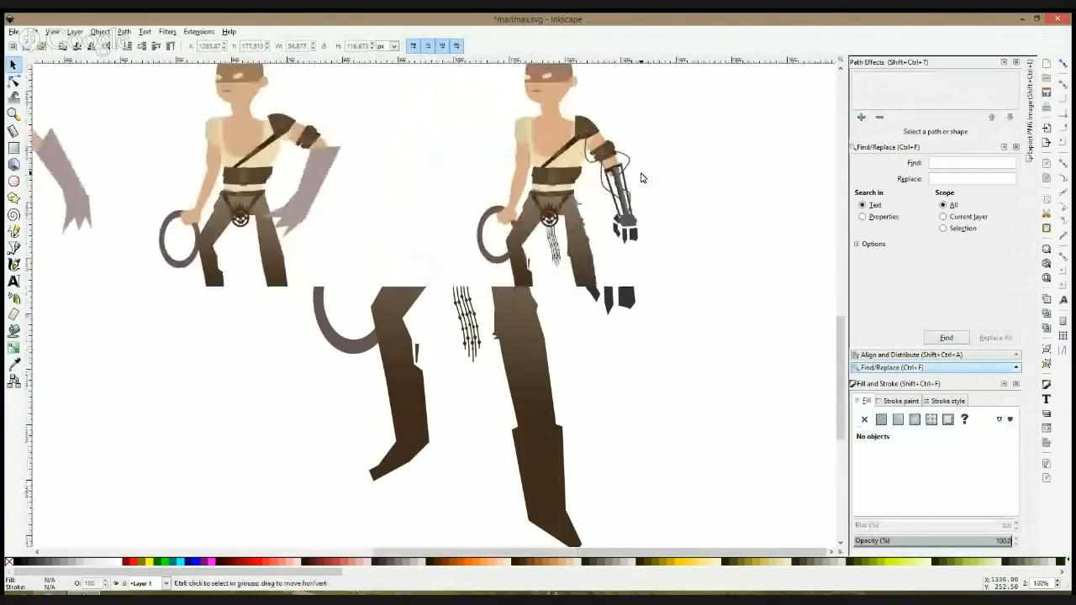
{"action": "scroll", "coordinate": [641, 177], "scroll_direction": "down", "scroll_amount": 1}
Step: Inside the mechanical arm group, draw a closed straight-segment path that bridges the gap between the two thumb segments
{"action": "scroll", "coordinate": [641, 177], "scroll_direction": "up", "scroll_amount": 5}
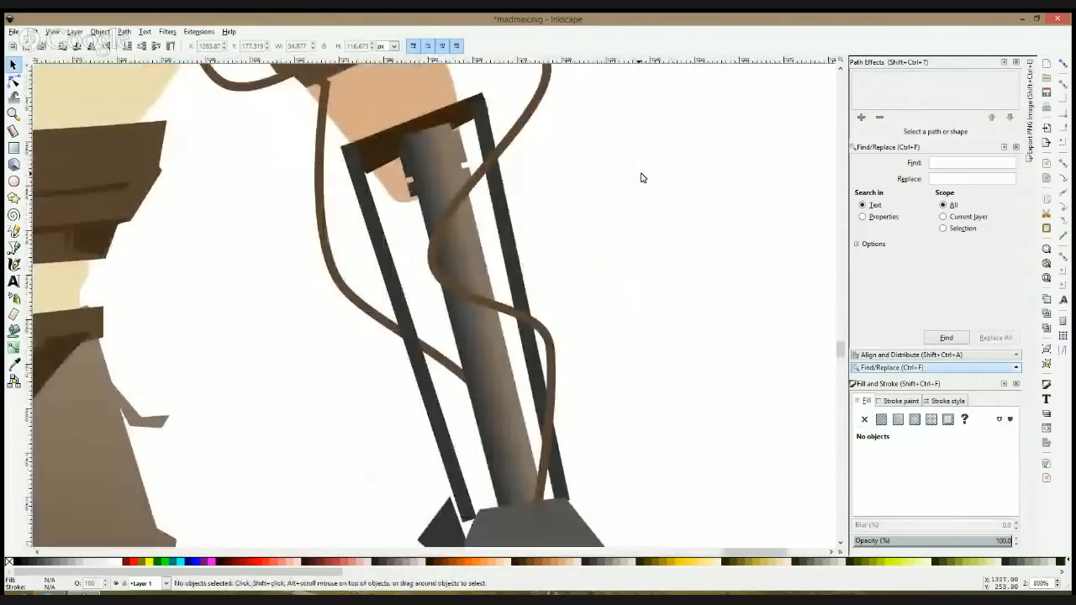
{"action": "scroll", "coordinate": [641, 175], "scroll_direction": "down", "scroll_amount": 7}
{"action": "double_click", "coordinate": [561, 264]}
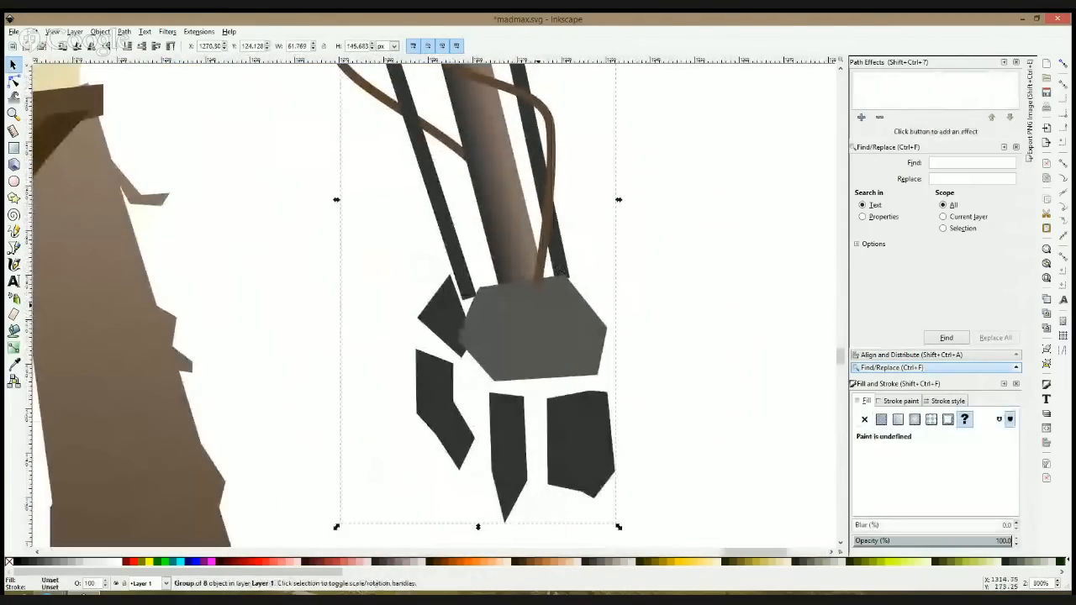
{"action": "left_click", "coordinate": [13, 247]}
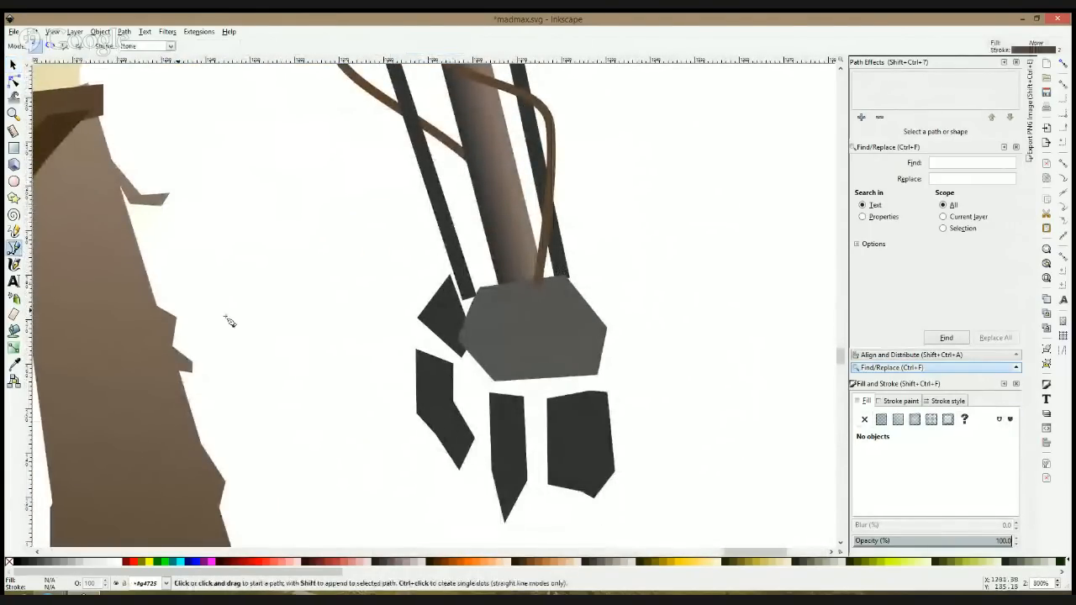
{"action": "left_click", "coordinate": [442, 306]}
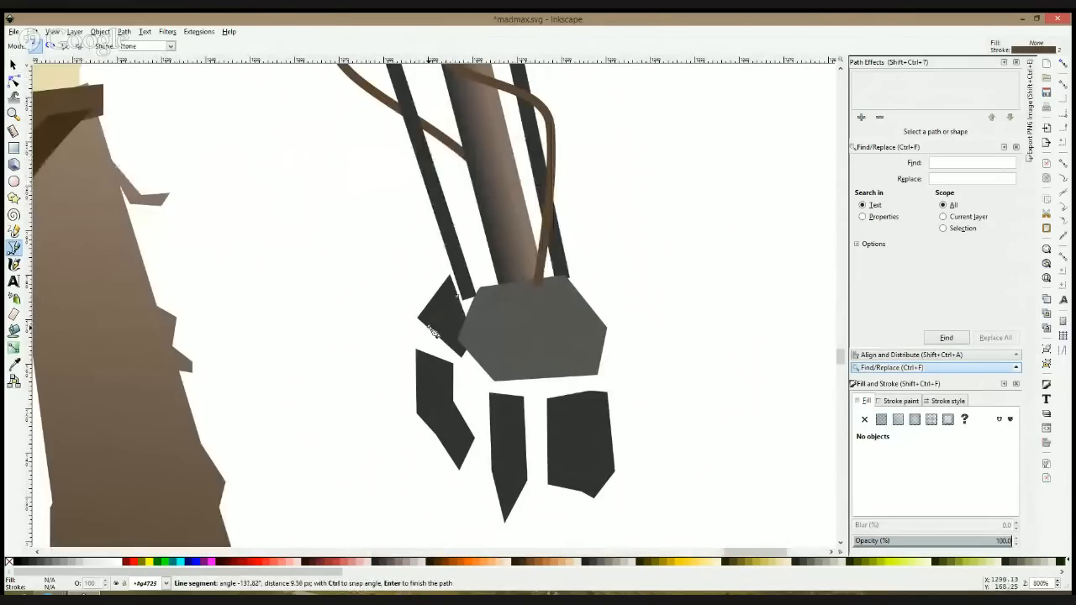
{"action": "left_click", "coordinate": [440, 405]}
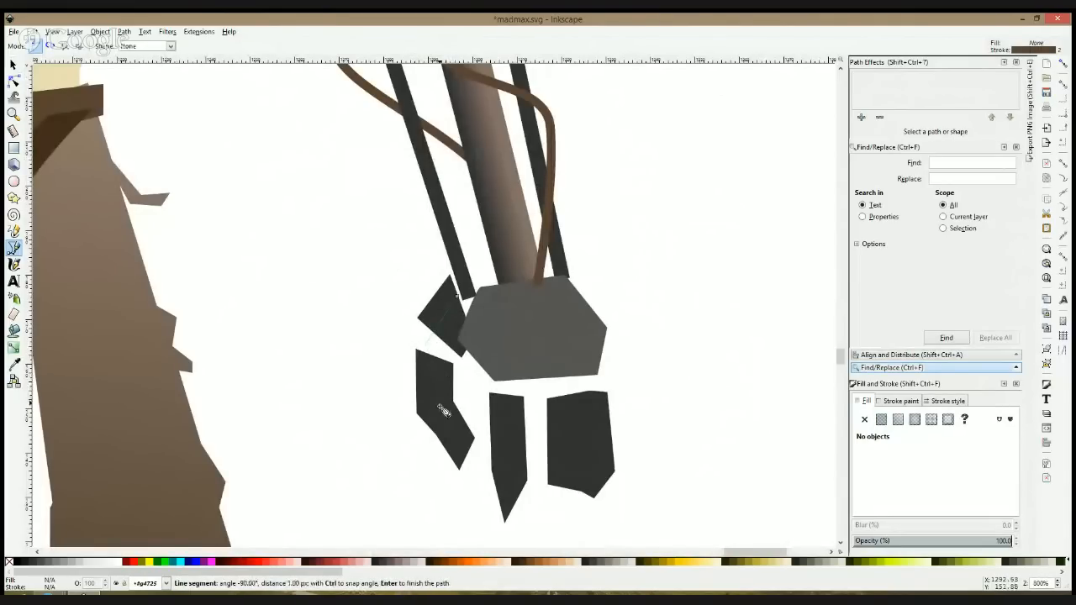
{"action": "left_click", "coordinate": [473, 447]}
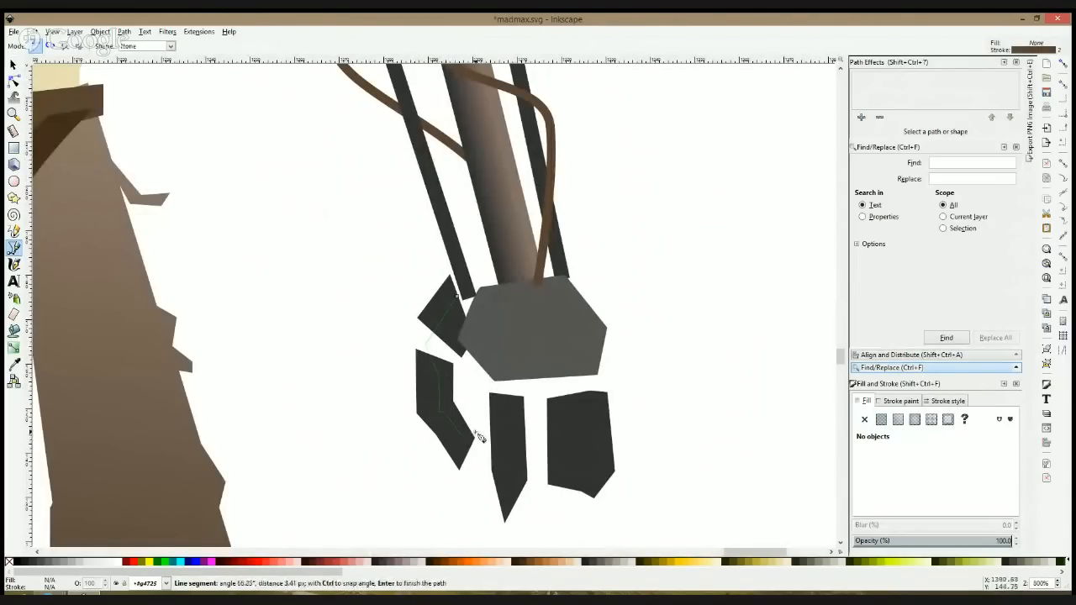
{"action": "left_click", "coordinate": [470, 410]}
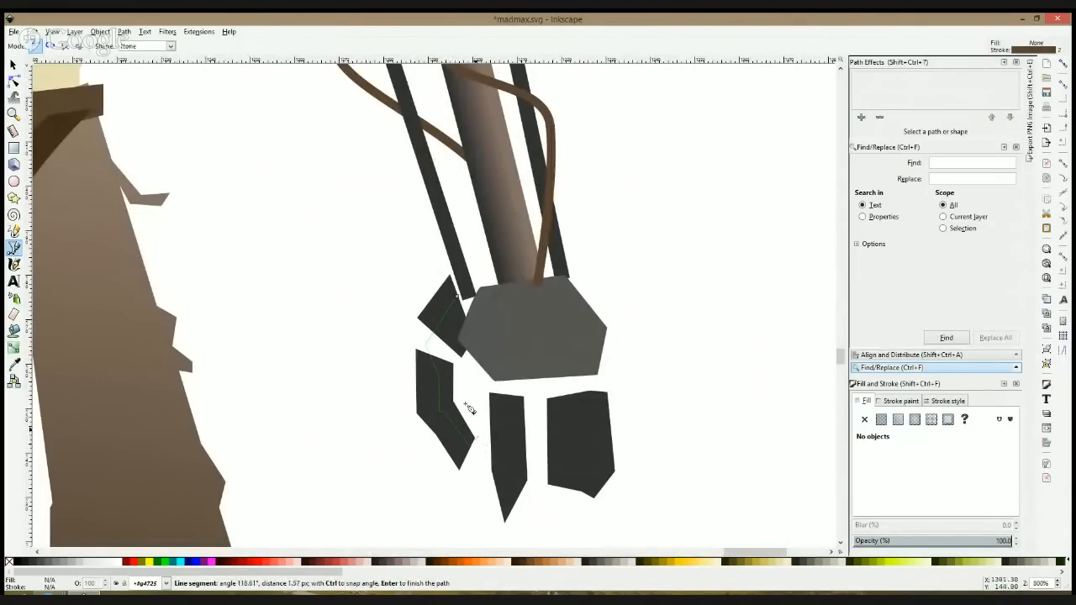
{"action": "left_click", "coordinate": [469, 346]}
{"action": "left_click", "coordinate": [461, 298]}
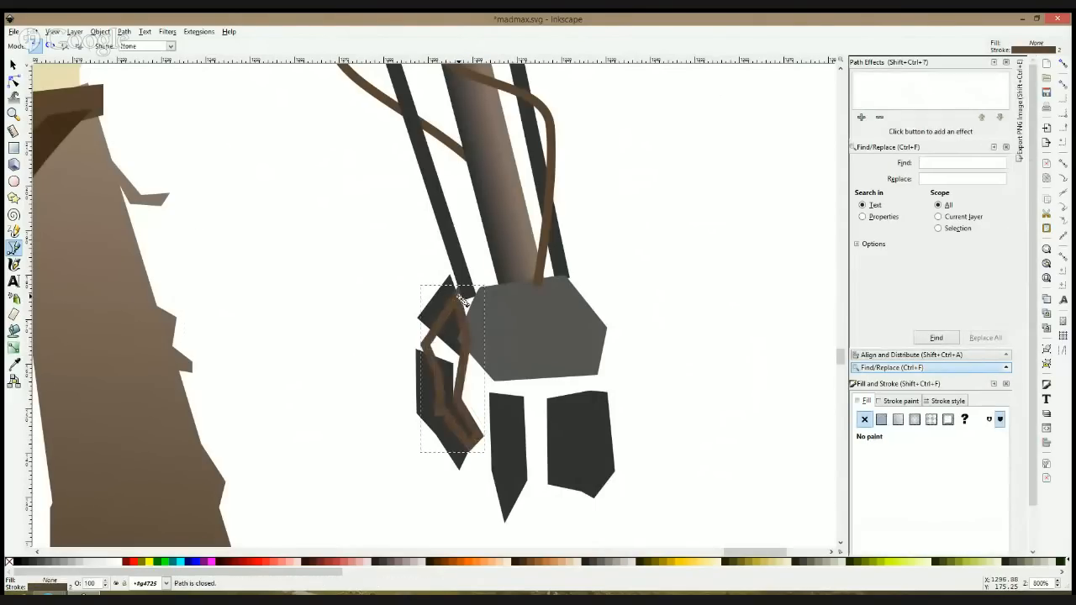
Step: Fill the new thumb path with the neighbouring segments' dark grey #333333 and remove its stroke
{"action": "left_click", "coordinate": [13, 364]}
{"action": "left_click", "coordinate": [437, 378]}
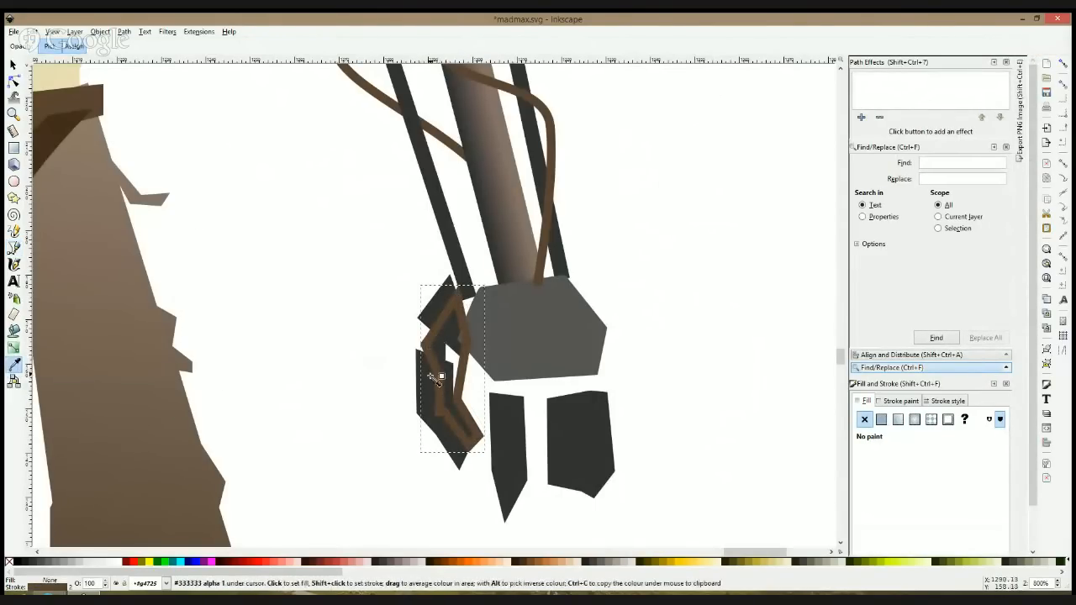
{"action": "left_click", "coordinate": [896, 401]}
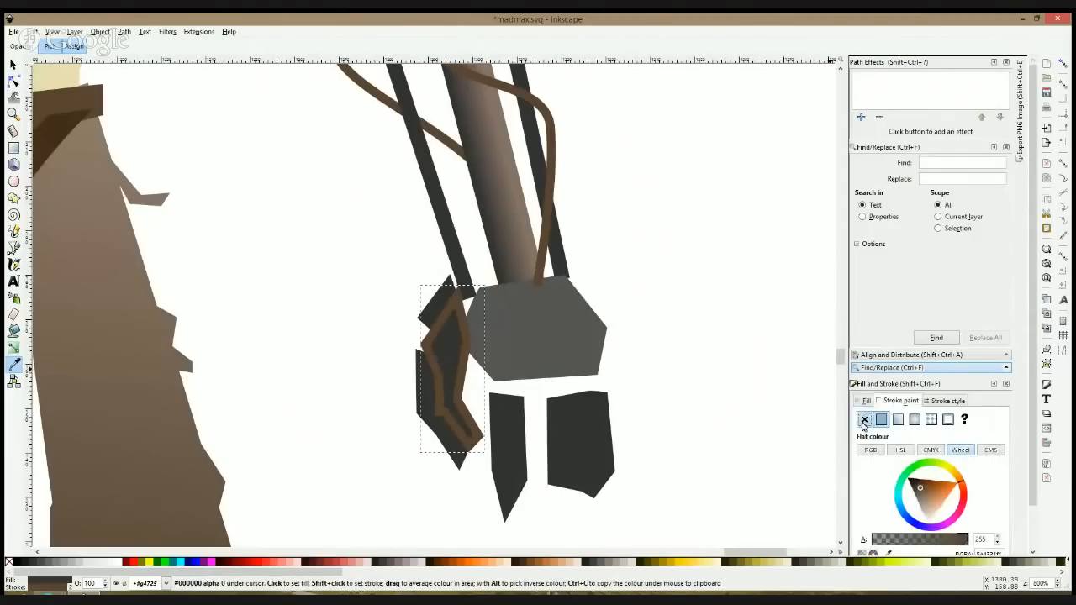
{"action": "left_click", "coordinate": [864, 420]}
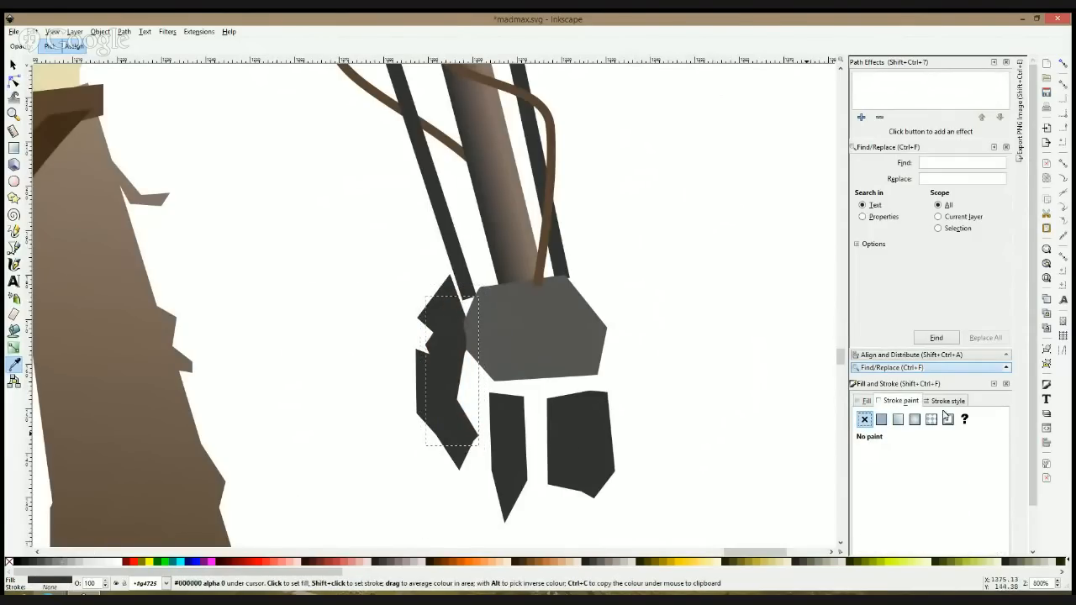
Step: Try to darken the fill colour of the new thumb path and deselect it
{"action": "left_click", "coordinate": [875, 402]}
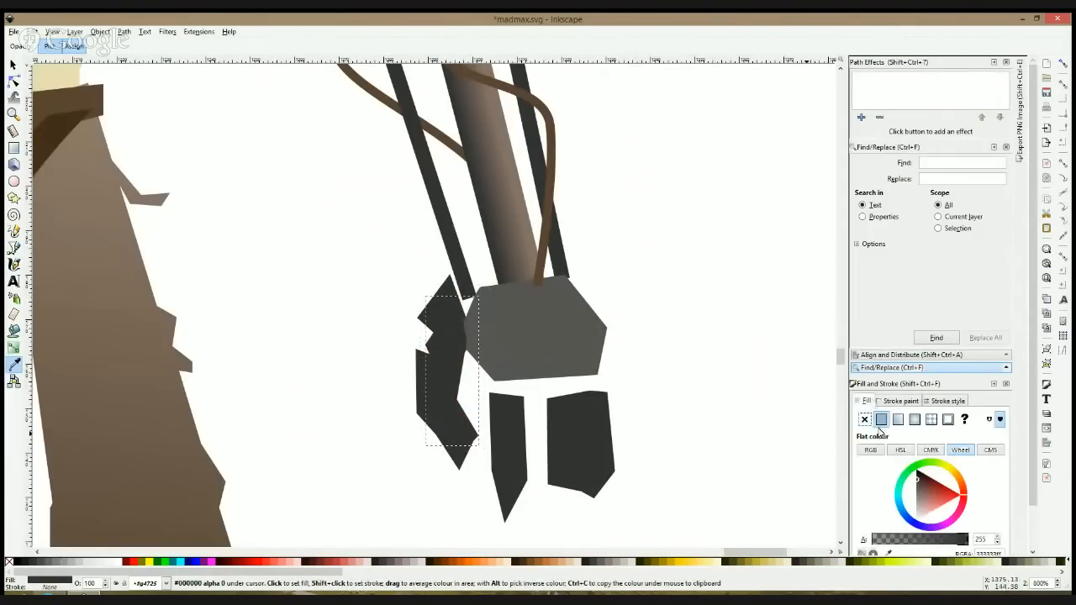
{"action": "left_click", "coordinate": [918, 478]}
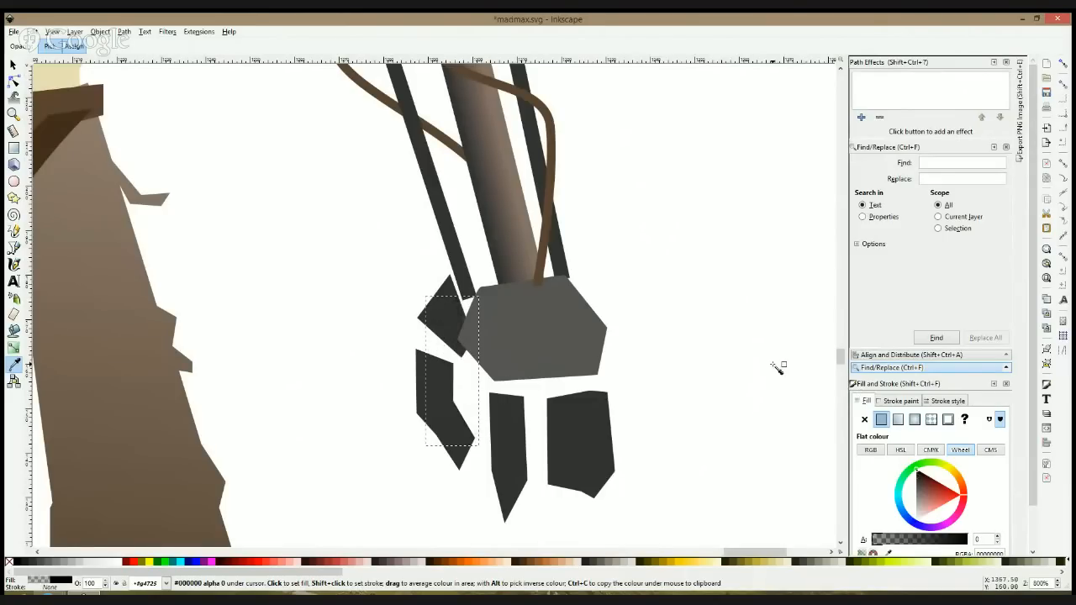
{"action": "key", "text": "s"}
{"action": "key", "text": "Escape"}
Step: Examine the detailed figure's masked head, its two eye shapes and the overall look next to the other figures
{"action": "scroll", "coordinate": [774, 369], "scroll_direction": "down", "scroll_amount": 4}
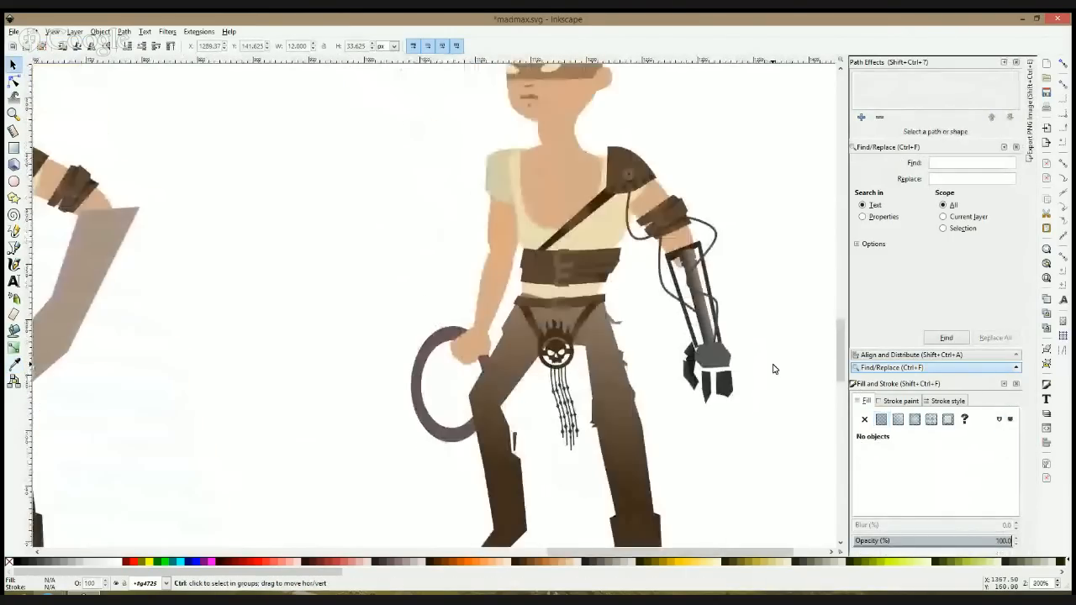
{"action": "scroll", "coordinate": [774, 369], "scroll_direction": "down", "scroll_amount": 4}
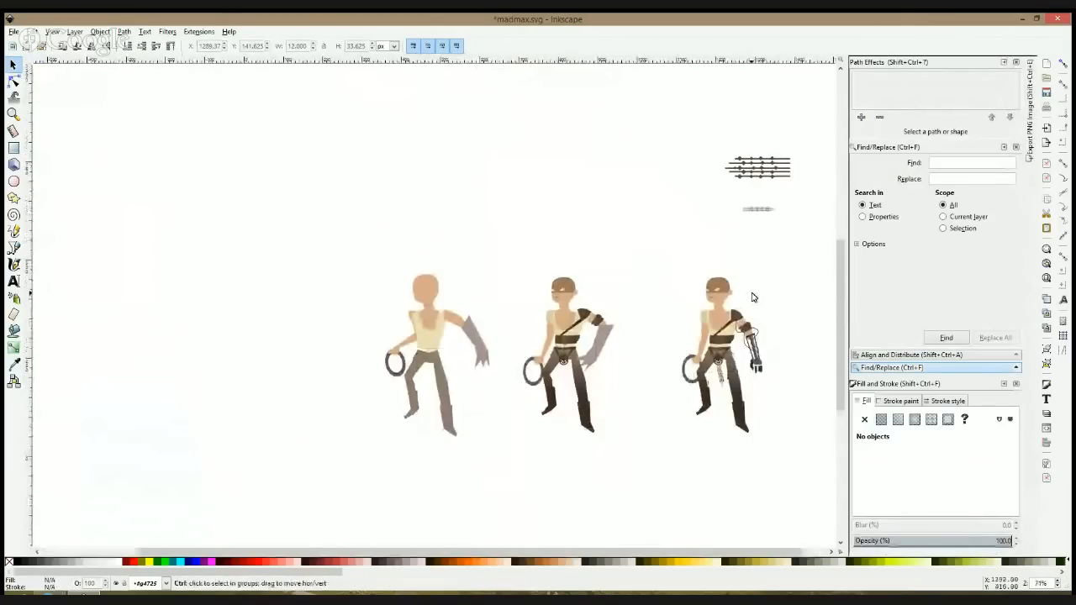
{"action": "scroll", "coordinate": [752, 298], "scroll_direction": "up", "scroll_amount": 2}
{"action": "left_click", "coordinate": [692, 283]}
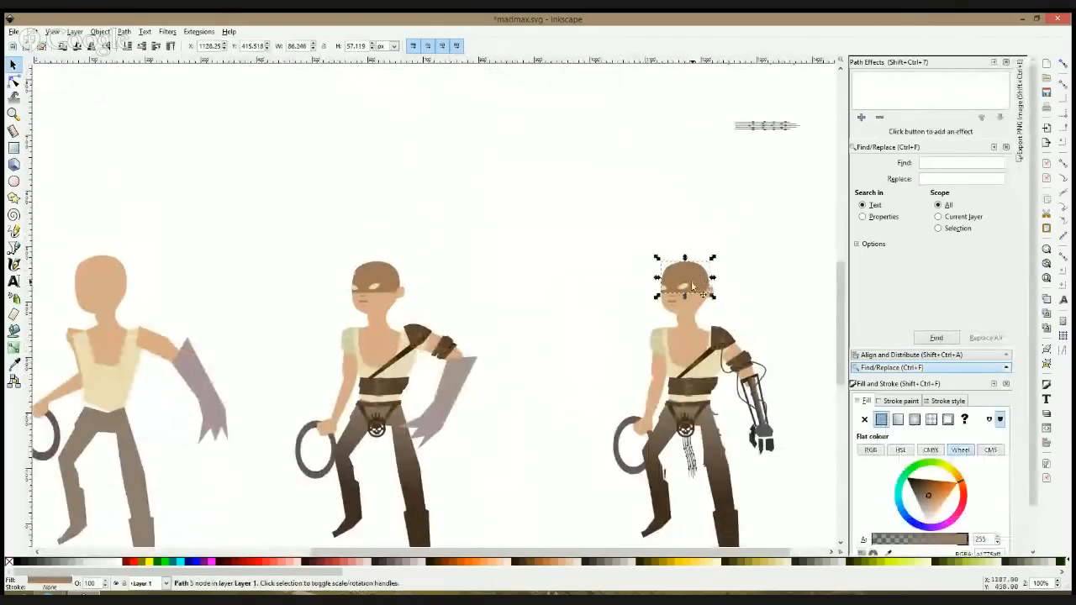
{"action": "scroll", "coordinate": [692, 283], "scroll_direction": "up", "scroll_amount": 2}
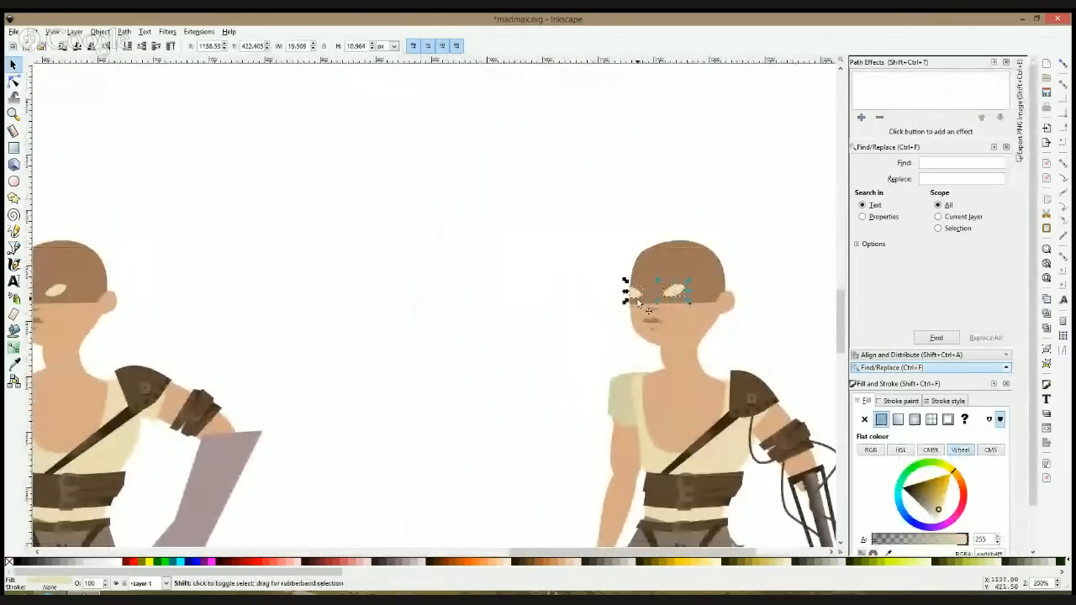
{"action": "left_click", "coordinate": [537, 309]}
{"action": "left_click", "coordinate": [671, 291]}
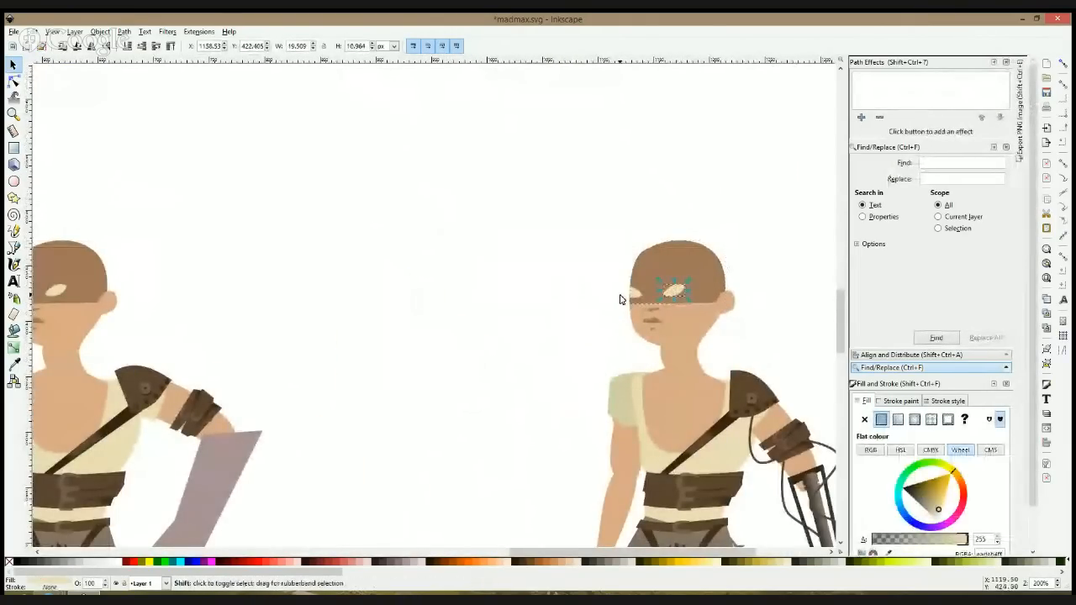
{"action": "left_click", "coordinate": [633, 294], "text": "shift"}
{"action": "left_click", "coordinate": [544, 338]}
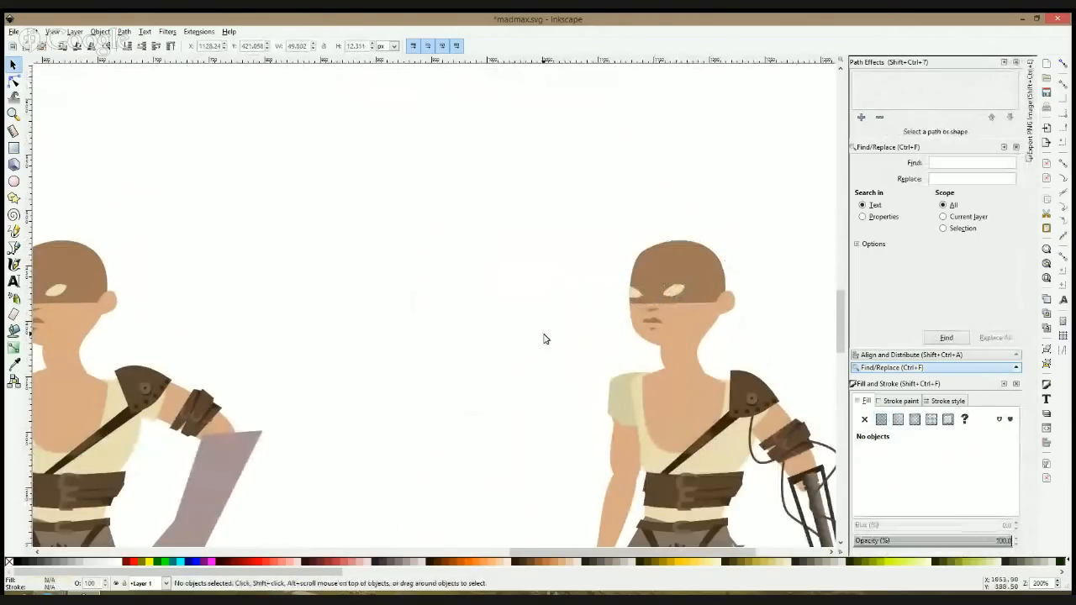
{"action": "left_click_drag", "start_coordinate": [491, 354], "coordinate": [398, 314]}
{"action": "scroll", "coordinate": [400, 377], "scroll_direction": "down", "scroll_amount": 7}
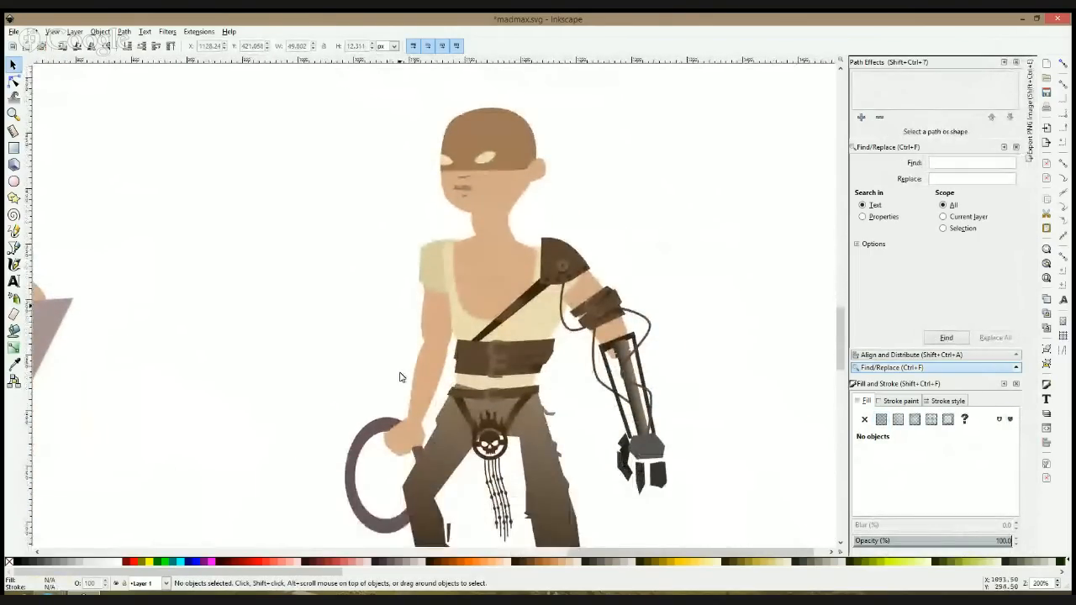
{"action": "scroll", "coordinate": [541, 362], "scroll_direction": "down", "scroll_amount": 4}
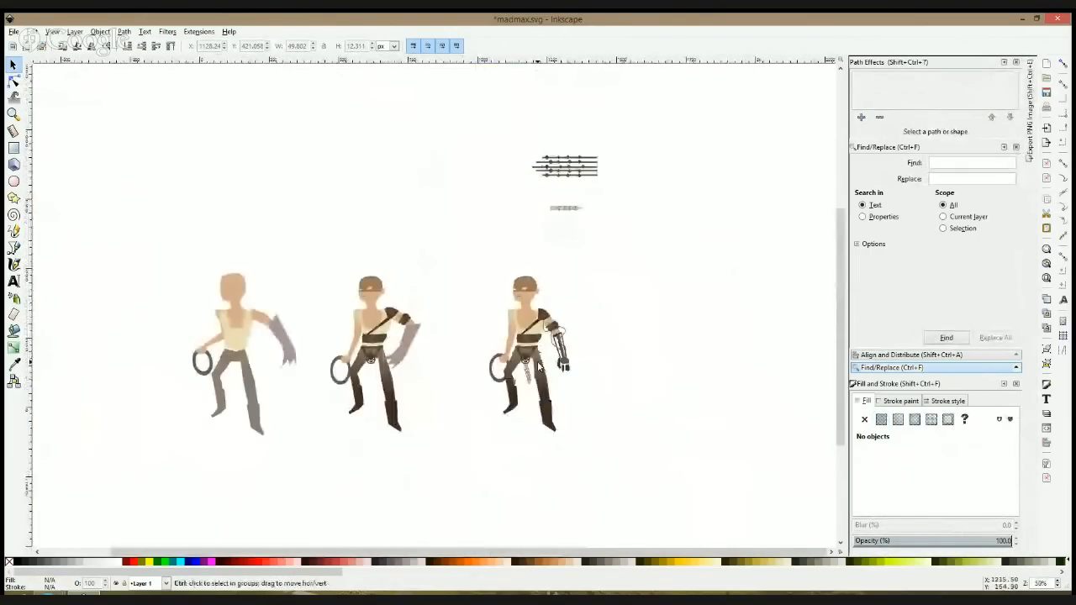
{"action": "scroll", "coordinate": [525, 290], "scroll_direction": "up", "scroll_amount": 5}
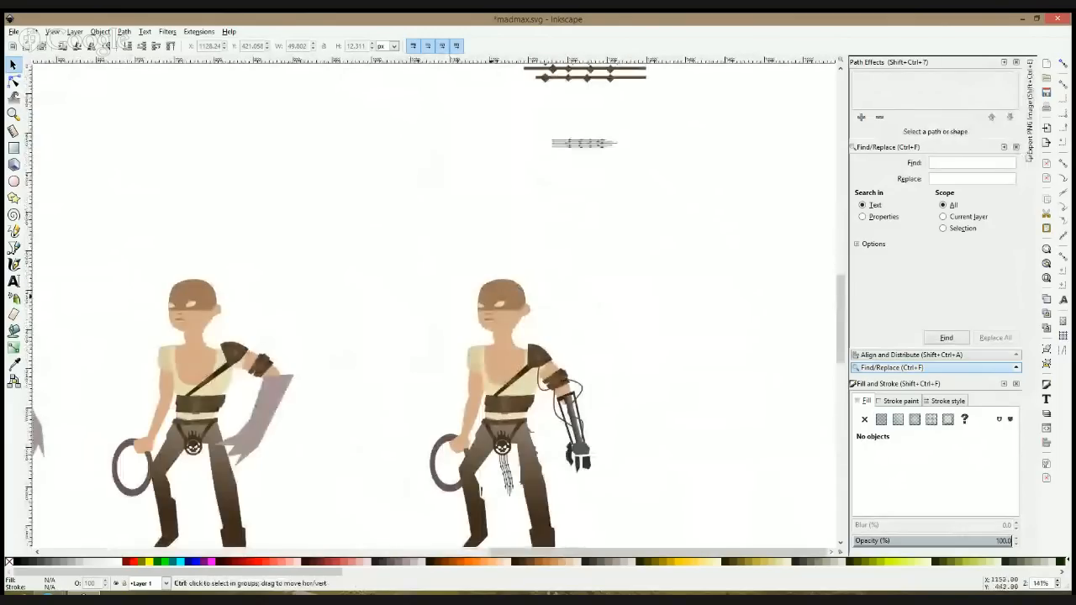
Step: Draw a small circle about 8.3 px wide in the empty area beside the detailed figure's head
{"action": "left_click", "coordinate": [489, 249]}
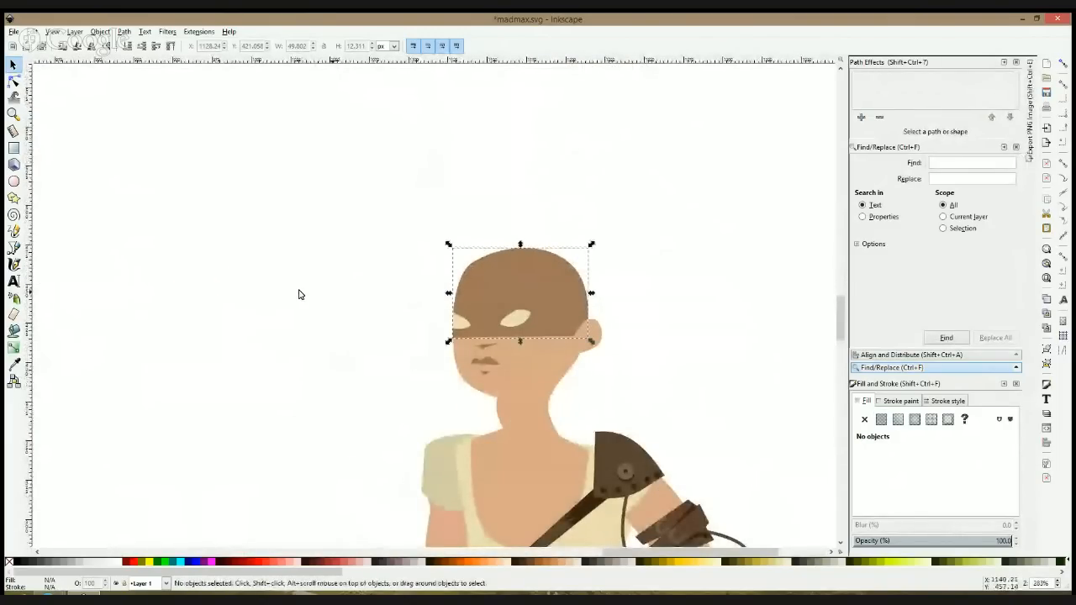
{"action": "left_click", "coordinate": [14, 181]}
{"action": "key", "text": "s"}
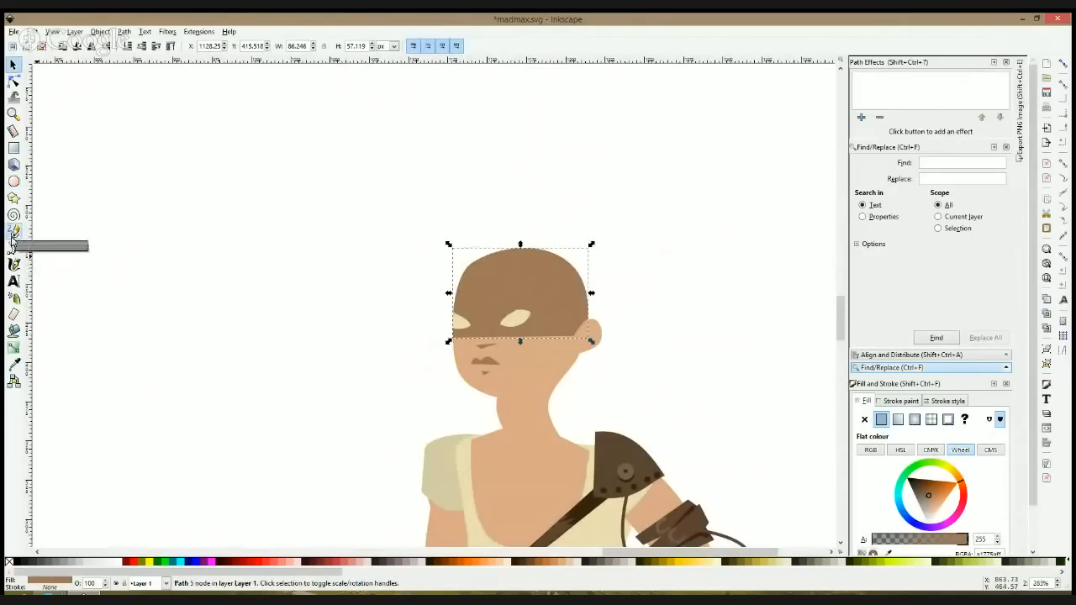
{"action": "left_click", "coordinate": [13, 181]}
{"action": "scroll", "coordinate": [344, 250], "scroll_direction": "up", "scroll_amount": 2}
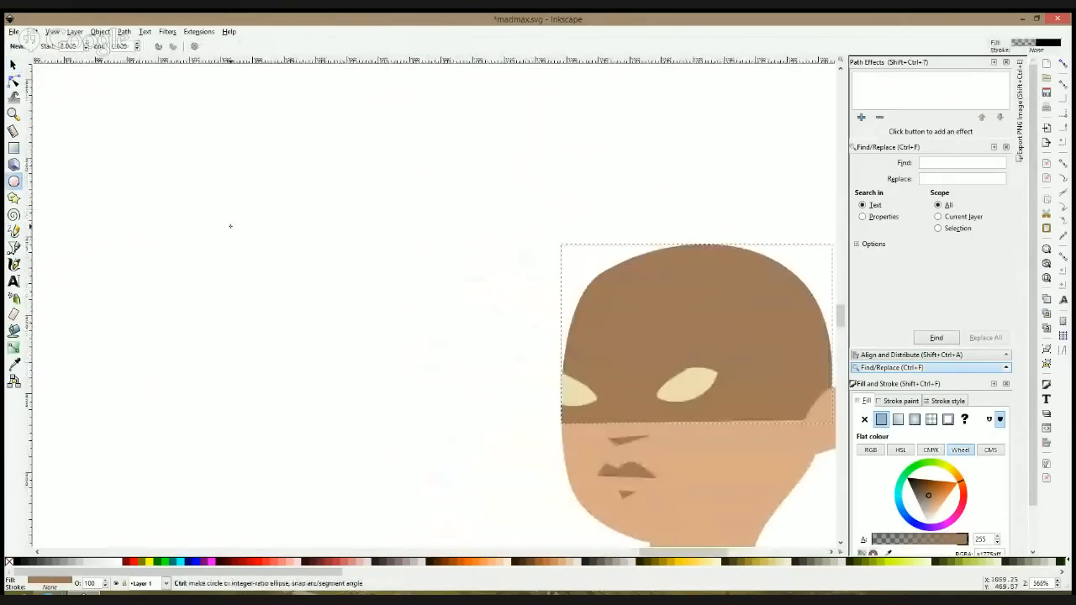
{"action": "left_click_drag", "start_coordinate": [226, 216], "coordinate": [241, 238]}
{"action": "key", "text": "ctrl+z"}
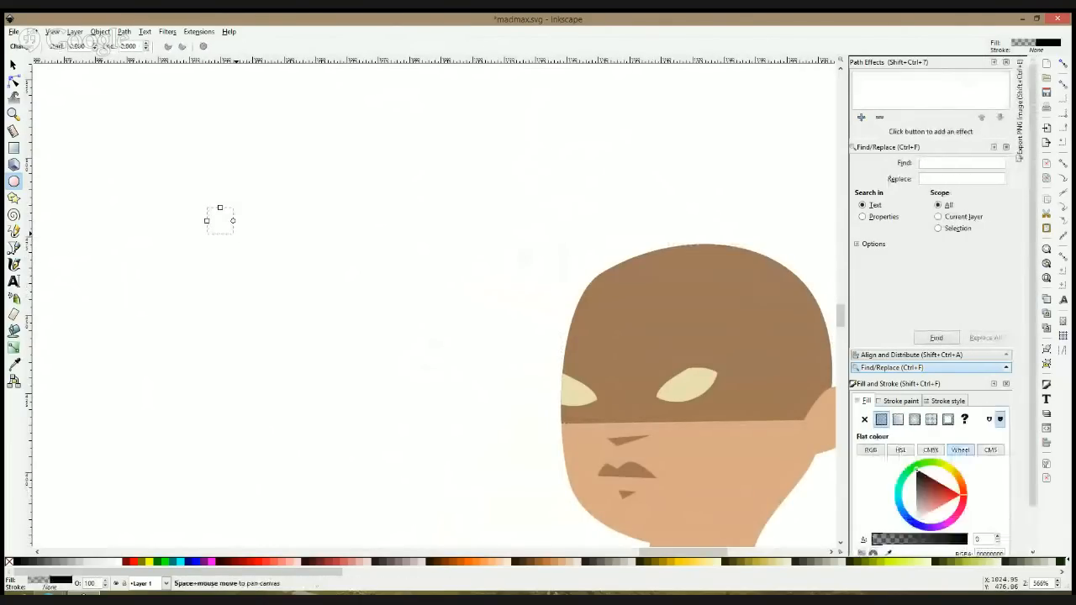
Step: Raise the circle's fill alpha to 255 and shrink the circle to about 1.9 px
{"action": "key", "text": "s"}
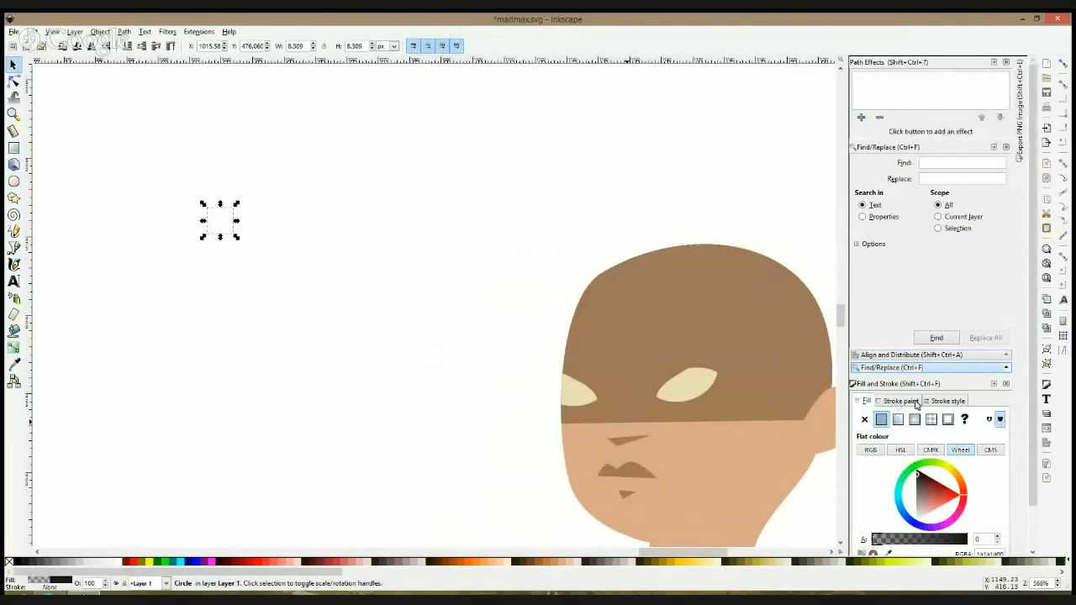
{"action": "left_click_drag", "start_coordinate": [935, 547], "coordinate": [1021, 547]}
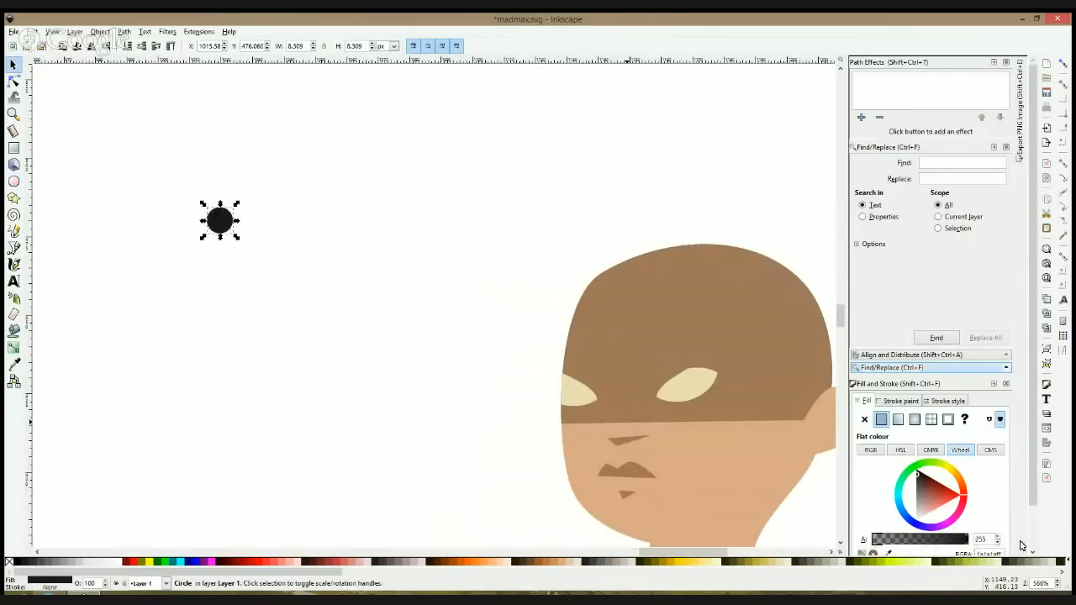
{"action": "left_click_drag", "start_coordinate": [236, 238], "coordinate": [216, 220]}
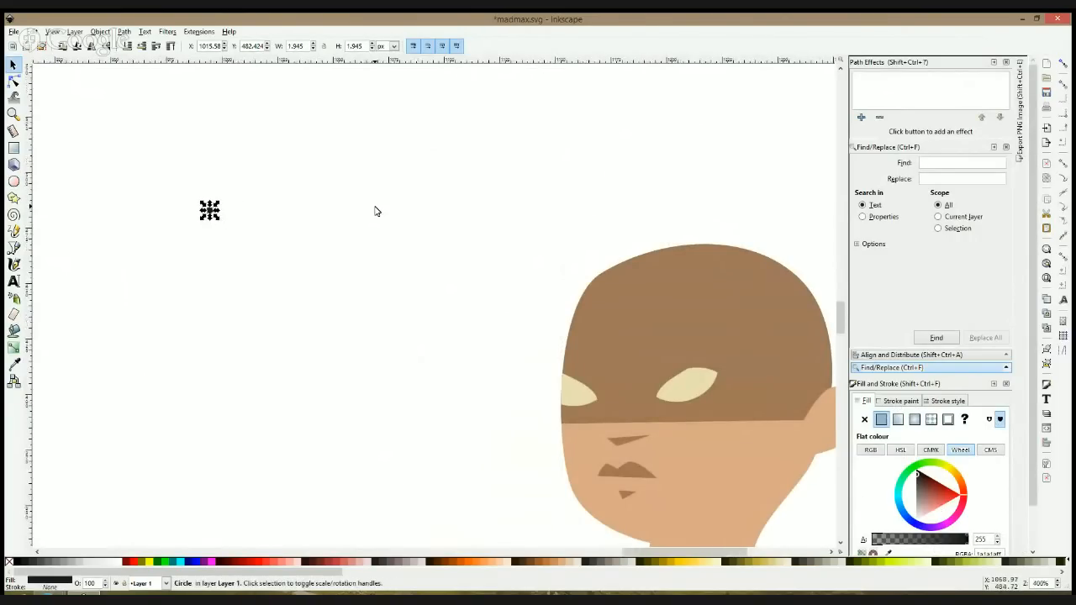
Step: Duplicate the whole detailed figure together with the small circle and place the copy in the empty space beyond it
{"action": "scroll", "coordinate": [372, 209], "scroll_direction": "down", "scroll_amount": 4}
{"action": "scroll", "coordinate": [375, 210], "scroll_direction": "down", "scroll_amount": 2}
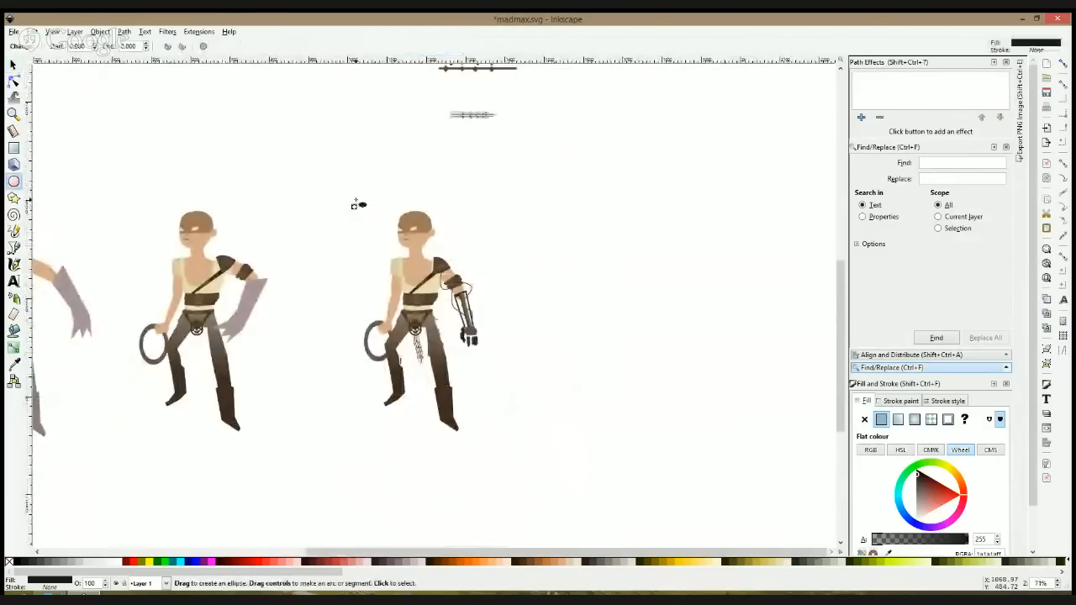
{"action": "left_click_drag", "start_coordinate": [538, 203], "coordinate": [348, 488]}
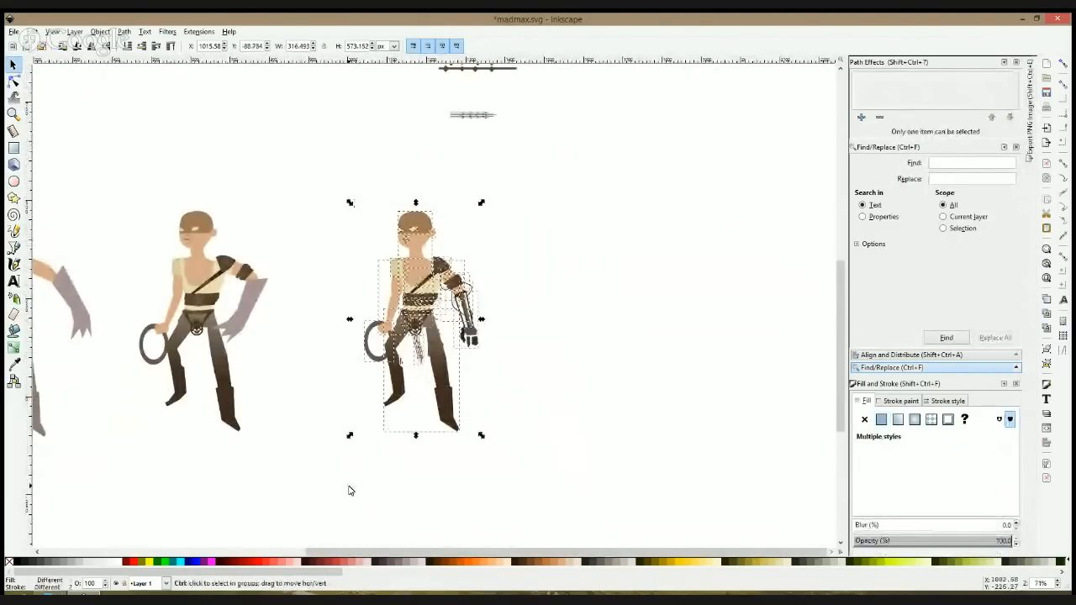
{"action": "key", "text": "ctrl+d"}
{"action": "left_click_drag", "start_coordinate": [426, 244], "coordinate": [629, 240]}
{"action": "left_click", "coordinate": [660, 232]}
{"action": "scroll", "coordinate": [575, 260], "scroll_direction": "down", "scroll_amount": 4}
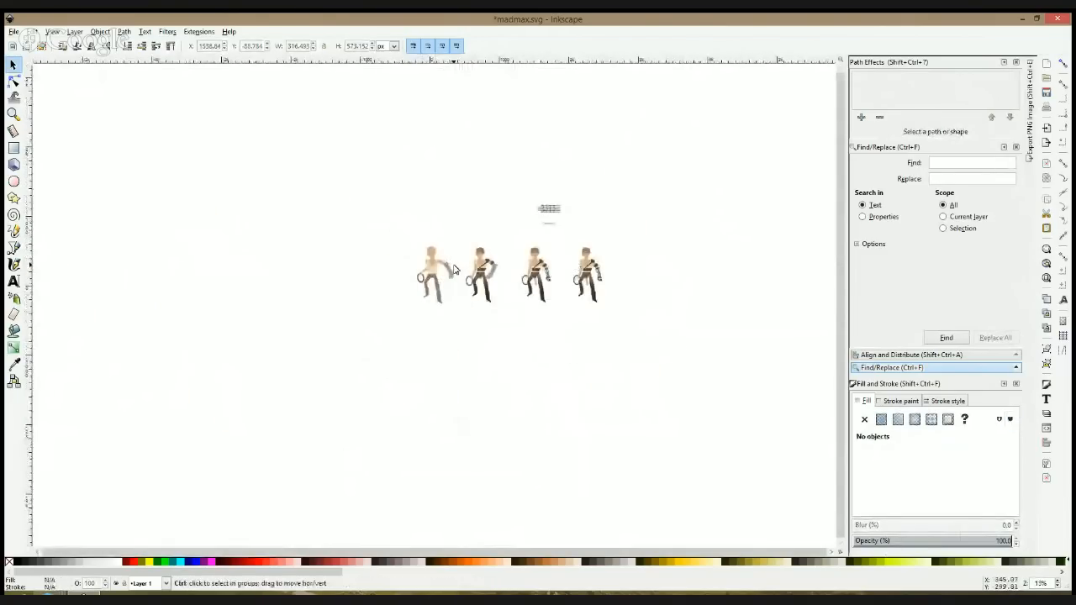
{"action": "scroll", "coordinate": [453, 269], "scroll_direction": "up", "scroll_amount": 3}
{"action": "scroll", "coordinate": [402, 271], "scroll_direction": "up", "scroll_amount": 4}
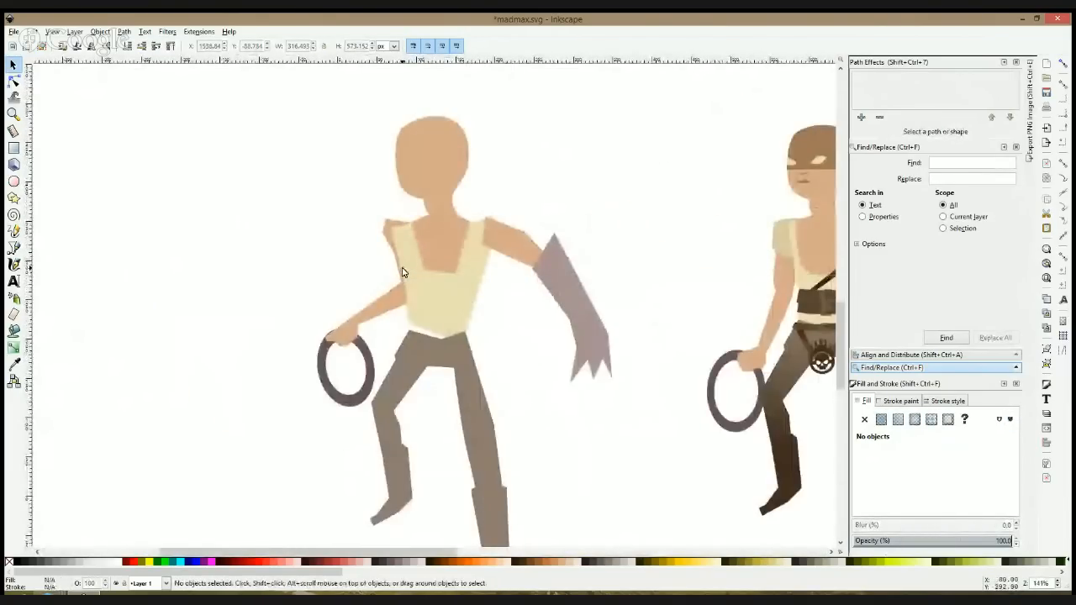
Step: Shrink the small circle beside the newest figure copy's head to about 1.2 px
{"action": "scroll", "coordinate": [312, 267], "scroll_direction": "right", "scroll_amount": 8}
{"action": "scroll", "coordinate": [312, 260], "scroll_direction": "right", "scroll_amount": 10}
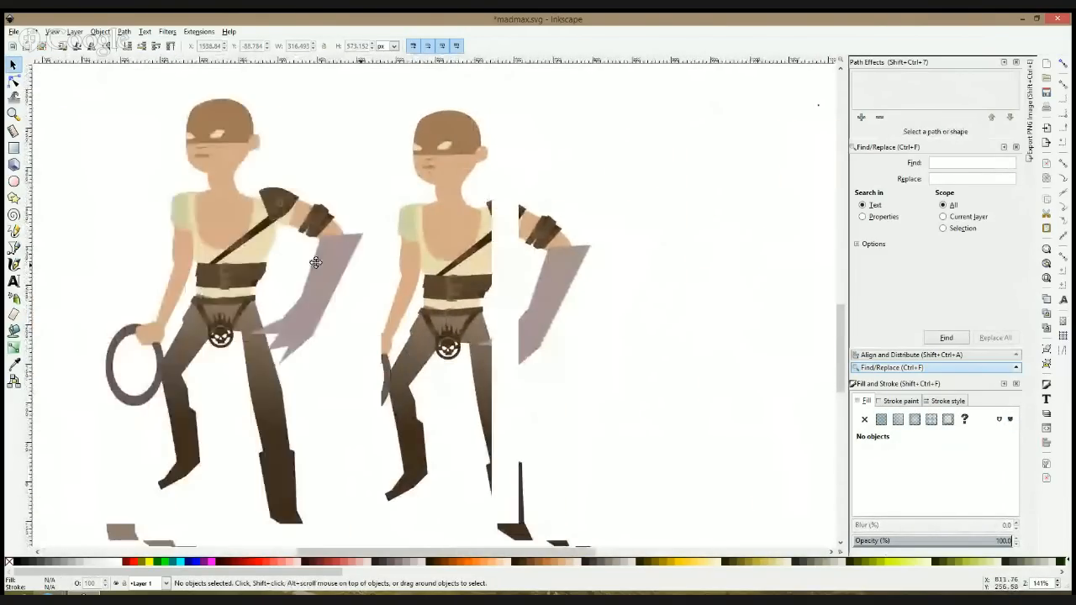
{"action": "left_click_drag", "start_coordinate": [205, 258], "coordinate": [98, 260]}
{"action": "left_click_drag", "start_coordinate": [598, 265], "coordinate": [92, 269]}
{"action": "scroll", "coordinate": [92, 269], "scroll_direction": "down", "scroll_amount": 1}
{"action": "left_click_drag", "start_coordinate": [493, 171], "coordinate": [485, 219]}
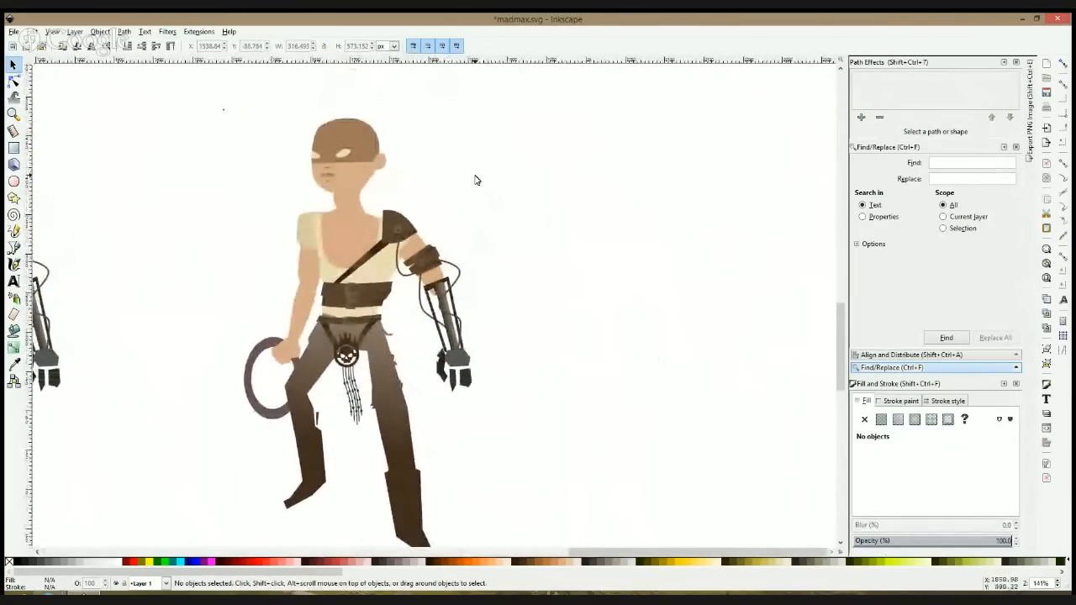
{"action": "scroll", "coordinate": [330, 162], "scroll_direction": "up", "scroll_amount": 2}
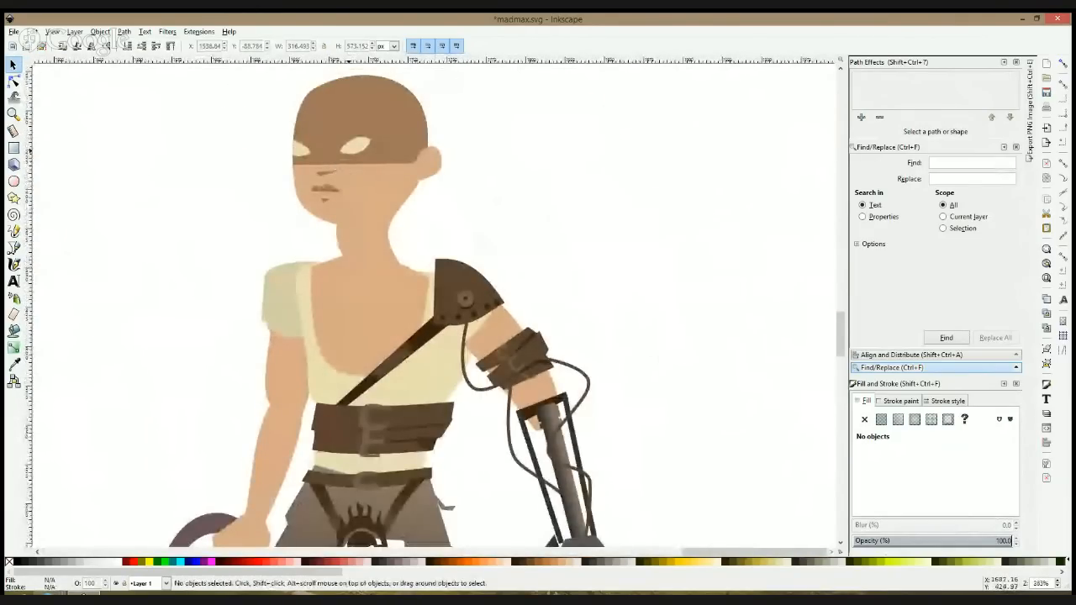
{"action": "left_click_drag", "start_coordinate": [349, 158], "coordinate": [362, 268]}
{"action": "left_click", "coordinate": [129, 168]}
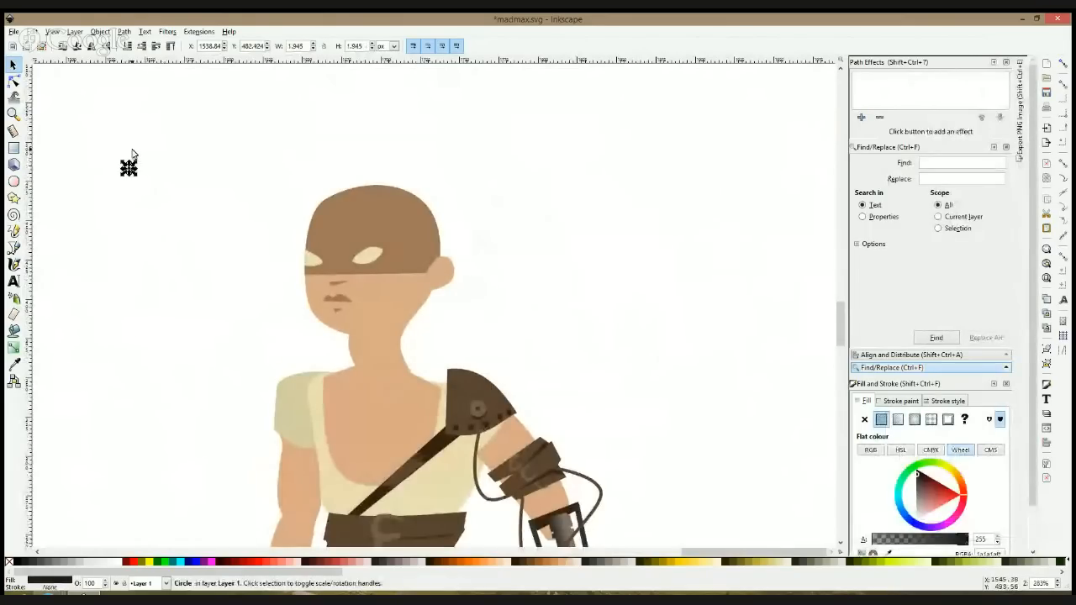
{"action": "scroll", "coordinate": [132, 158], "scroll_direction": "up", "scroll_amount": 3}
{"action": "left_click", "coordinate": [126, 203]}
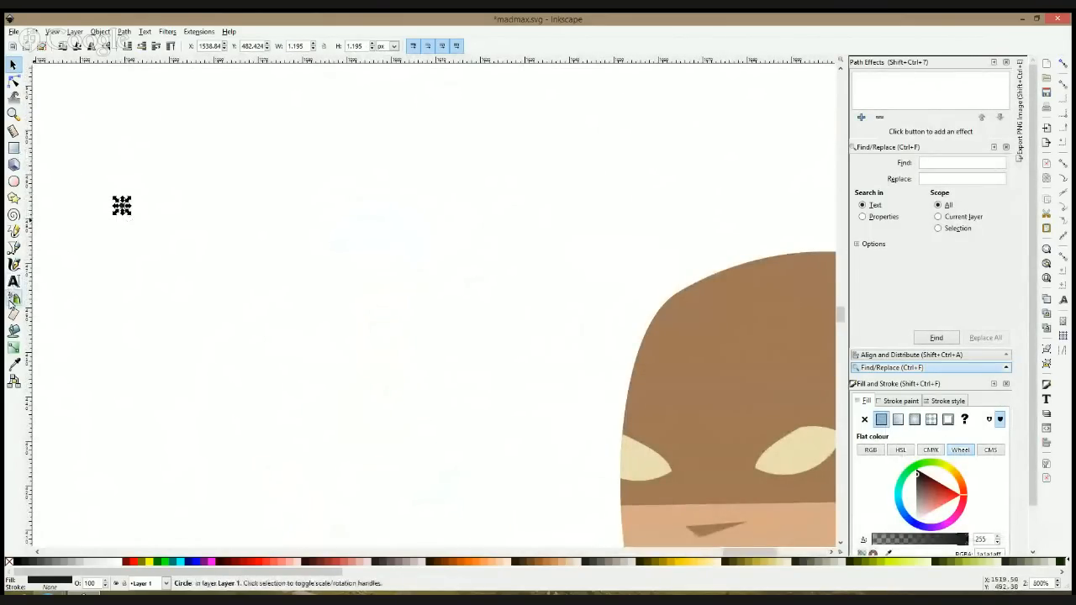
Step: Set the Spray tool to single-path mode with scale variation 46 and scatter 48
{"action": "left_click", "coordinate": [14, 297]}
{"action": "left_click", "coordinate": [64, 46]}
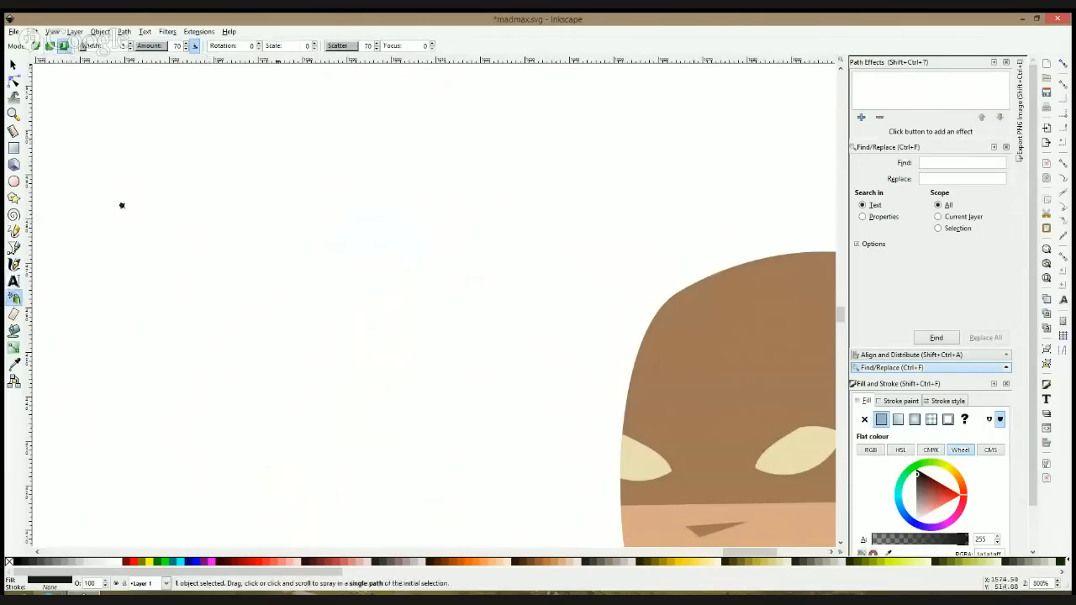
{"action": "left_click_drag", "start_coordinate": [286, 50], "coordinate": [285, 51]}
{"action": "left_click", "coordinate": [356, 51]}
{"action": "left_click_drag", "start_coordinate": [342, 50], "coordinate": [348, 51]}
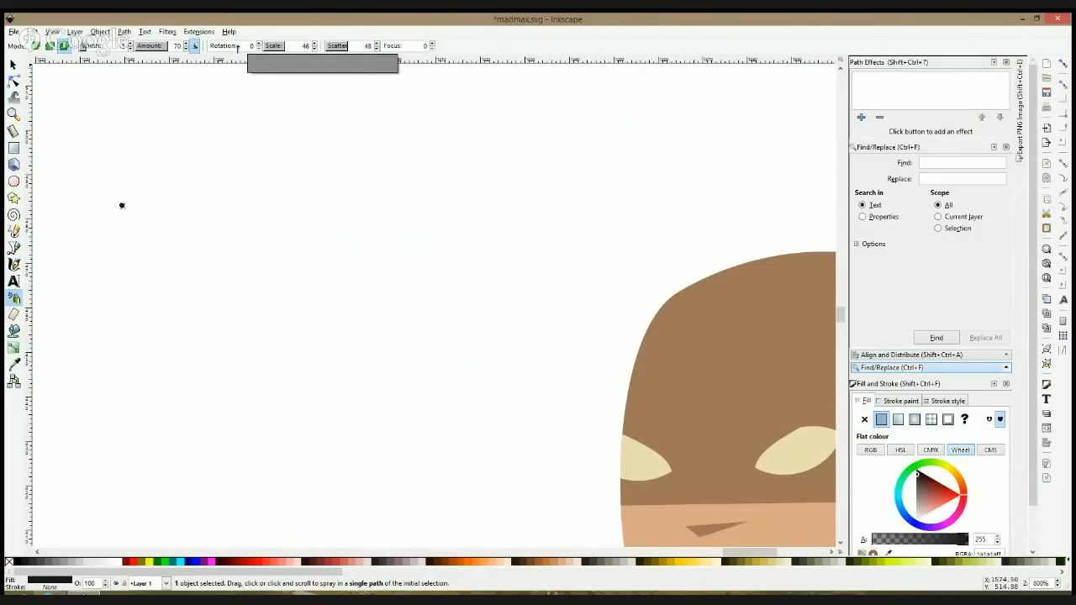
Step: Draw a rectangle about 132 by 28 px across the newest figure's eyes, covering the lower part of the brown mask
{"action": "left_click_drag", "start_coordinate": [441, 246], "coordinate": [221, 133]}
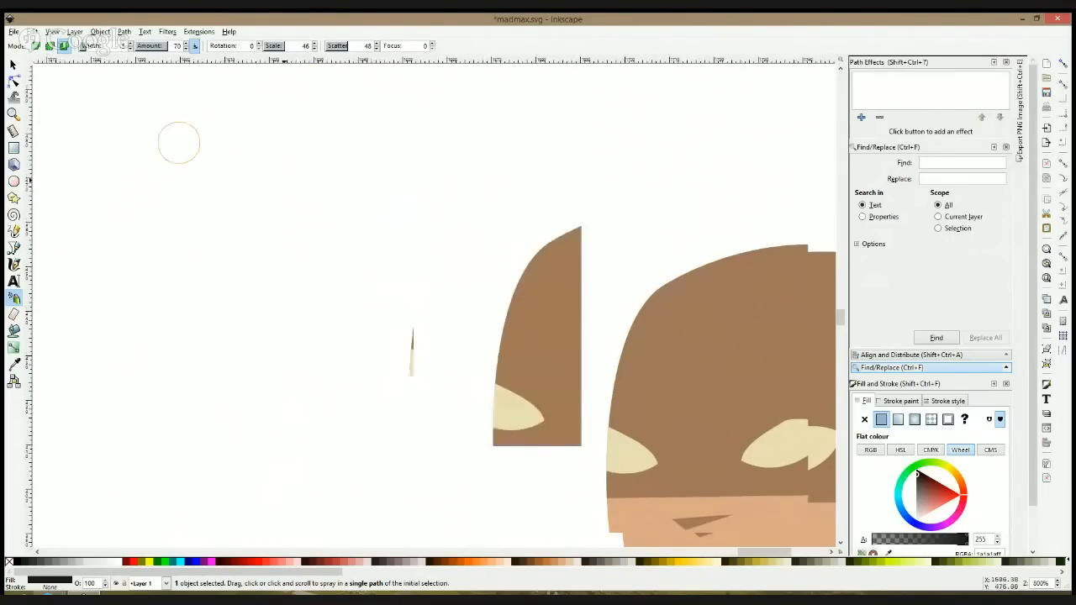
{"action": "left_click_drag", "start_coordinate": [329, 227], "coordinate": [221, 165]}
{"action": "key", "text": "space"}
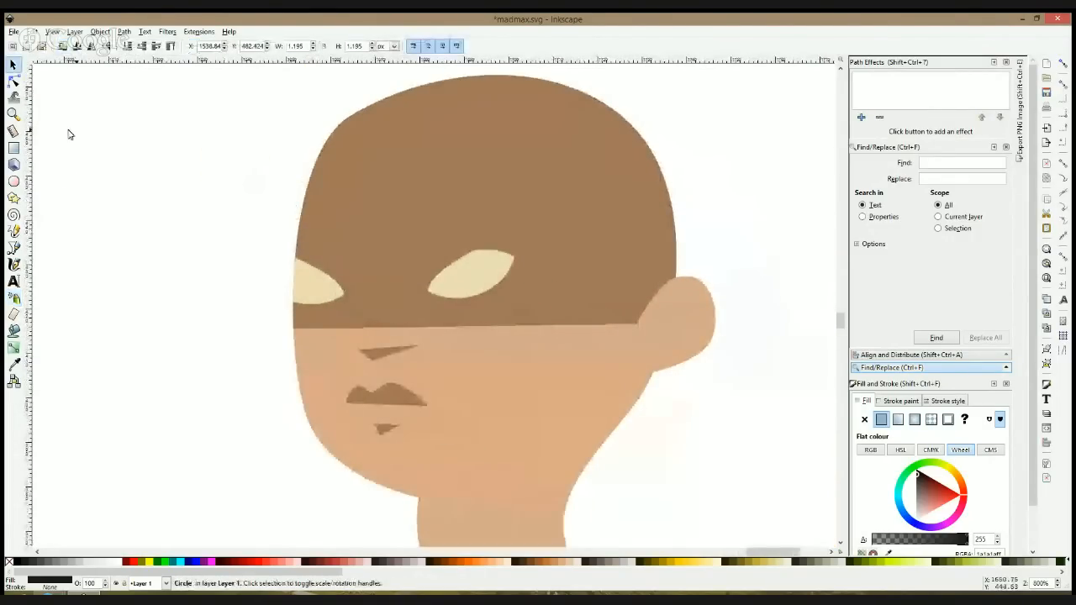
{"action": "left_click", "coordinate": [15, 150]}
{"action": "left_click_drag", "start_coordinate": [120, 253], "coordinate": [708, 375]}
{"action": "key", "text": "space"}
{"action": "left_click_drag", "start_coordinate": [610, 327], "coordinate": [614, 312]}
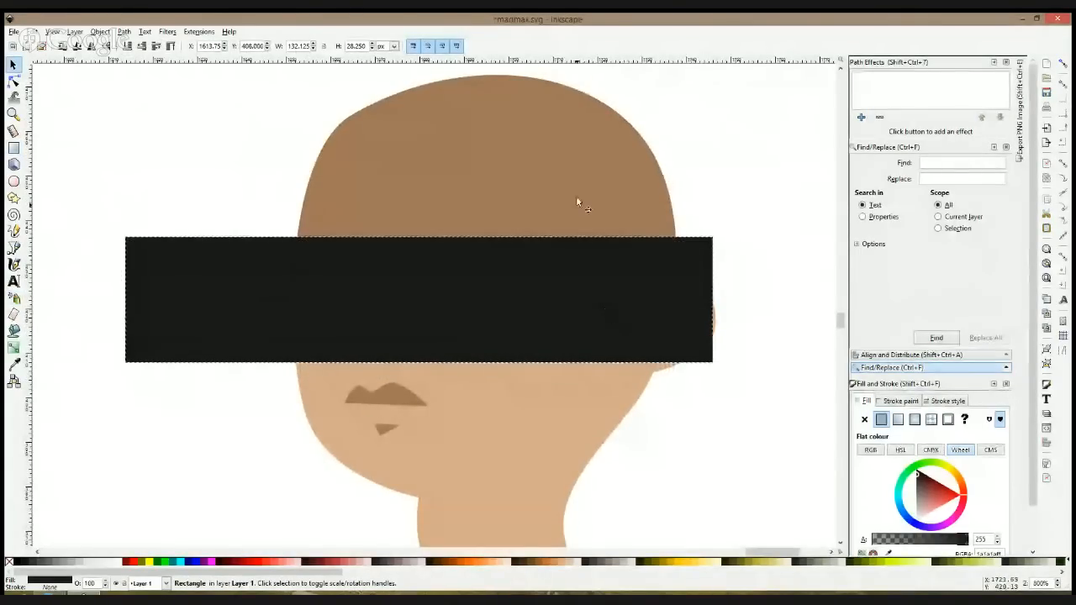
Step: Try to unite the black rectangle with the brown mask shape, and undo it
{"action": "left_click", "coordinate": [577, 202], "text": "shift"}
{"action": "key", "text": "ctrl+plus"}
{"action": "key", "text": "ctrl+plus"}
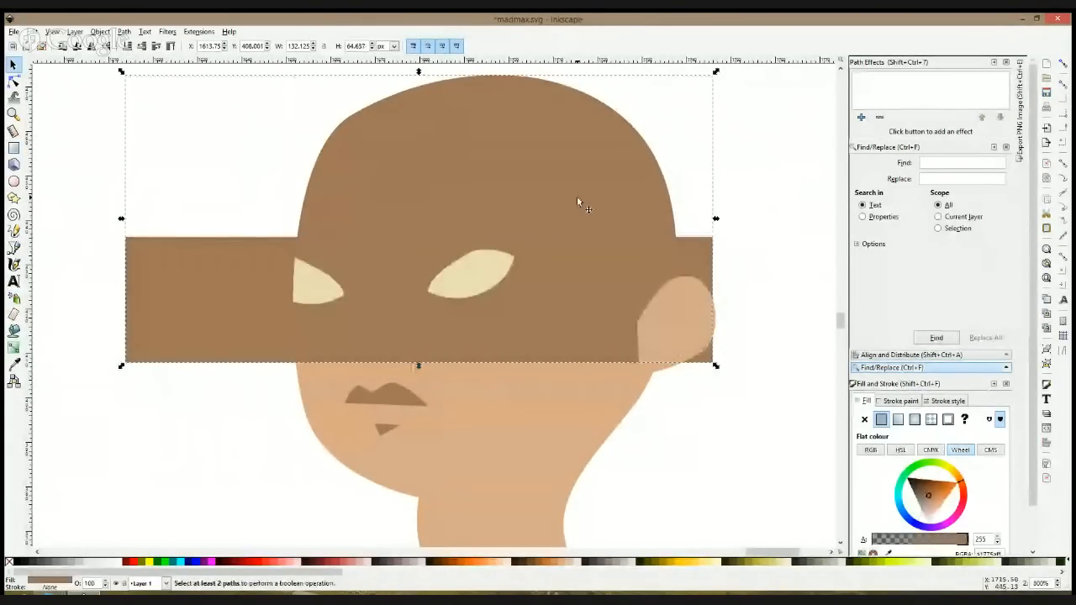
{"action": "key", "text": "ctrl+z"}
Step: Subtract the black rectangle from the brown mask so that only the cap above the eyes remains
{"action": "left_click", "coordinate": [590, 239]}
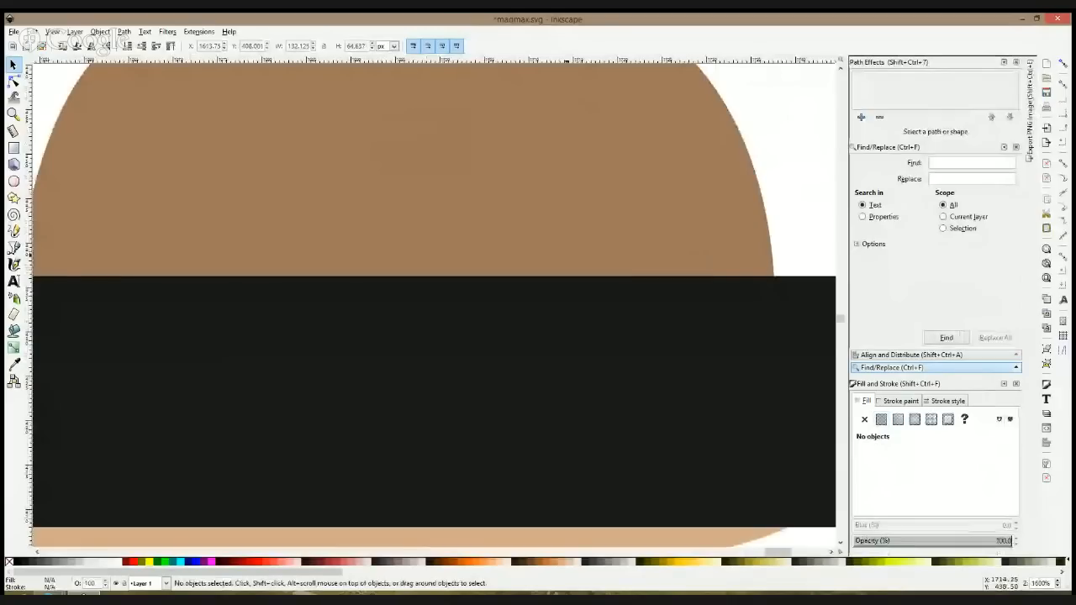
{"action": "left_click", "coordinate": [559, 338], "text": "shift"}
{"action": "key", "text": "ctrl+minus"}
{"action": "left_click", "coordinate": [786, 270]}
{"action": "scroll", "coordinate": [786, 270], "scroll_direction": "down", "scroll_amount": 6, "text": "ctrl"}
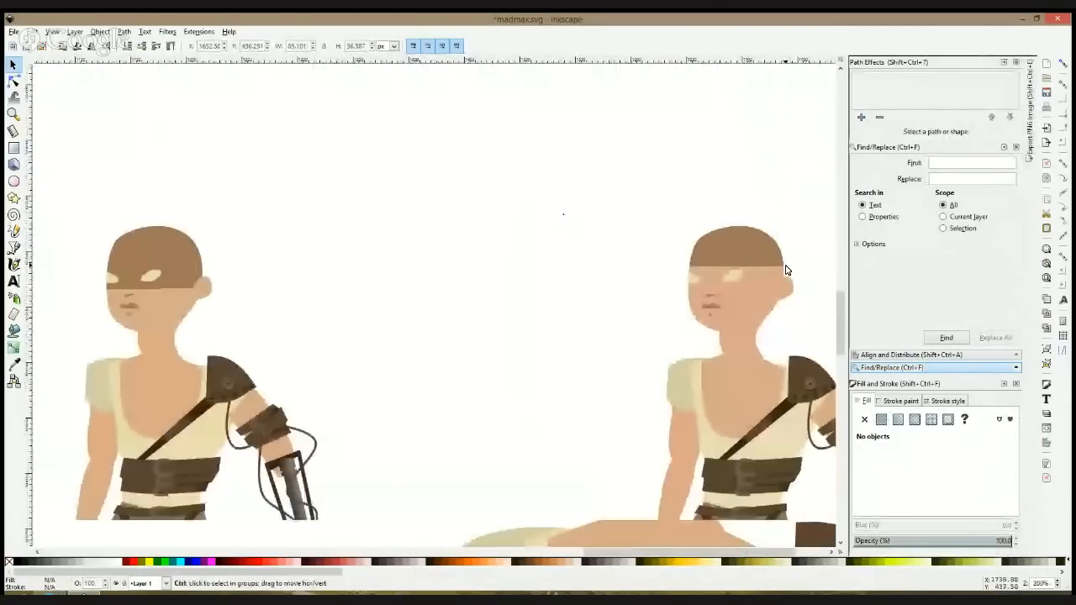
Step: Select the small circle as the spray source and spray specks of it across the eye area below the cap
{"action": "left_click", "coordinate": [14, 297]}
{"action": "scroll", "coordinate": [744, 261], "scroll_direction": "up", "scroll_amount": 3, "text": "ctrl"}
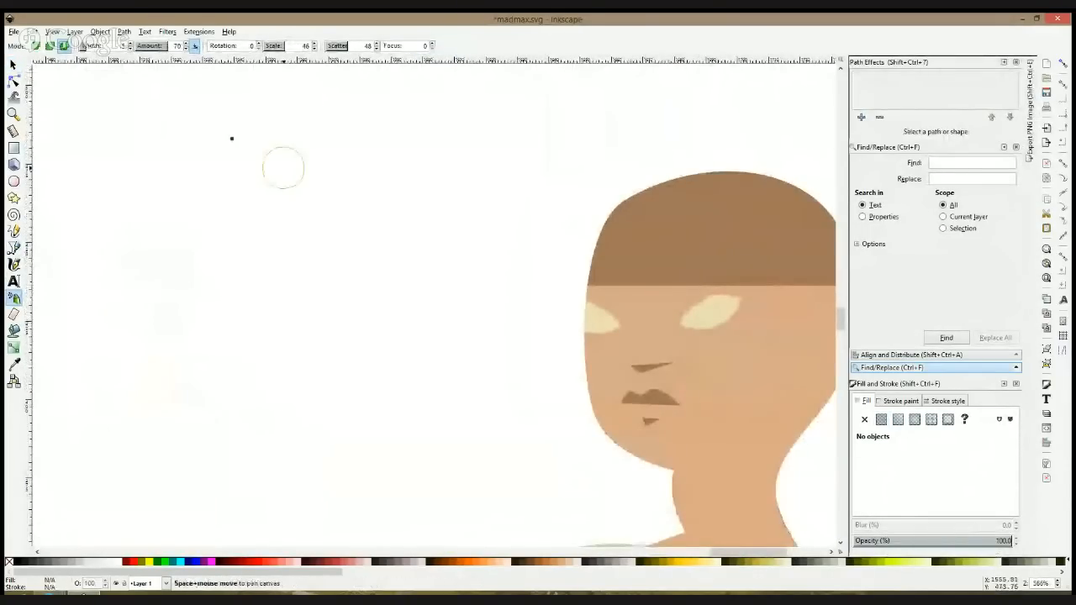
{"action": "key", "text": "s"}
{"action": "left_click_drag", "start_coordinate": [221, 129], "coordinate": [253, 180]}
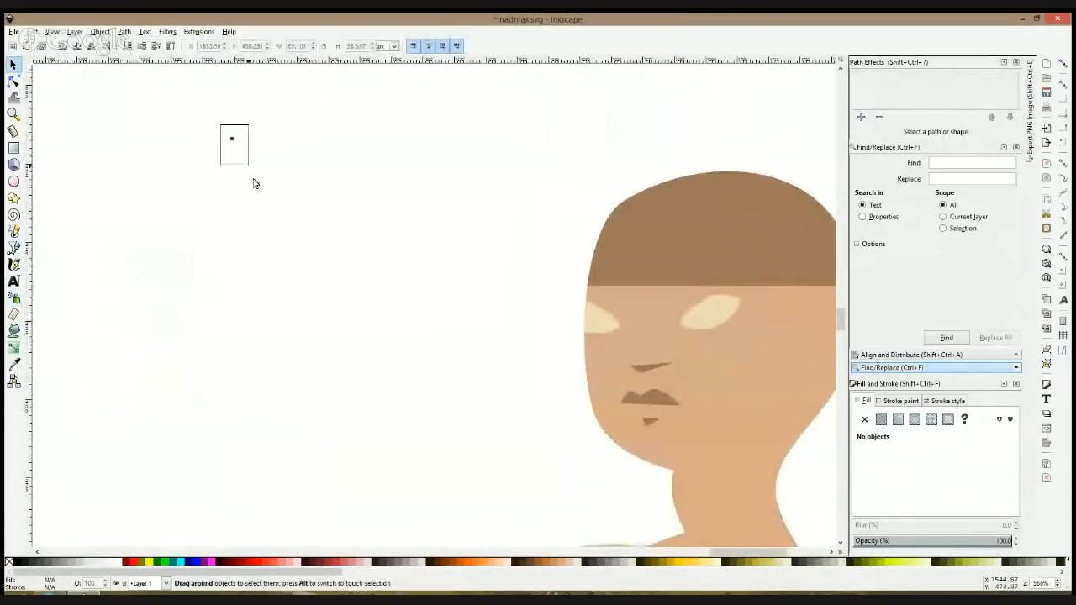
{"action": "left_click", "coordinate": [14, 297]}
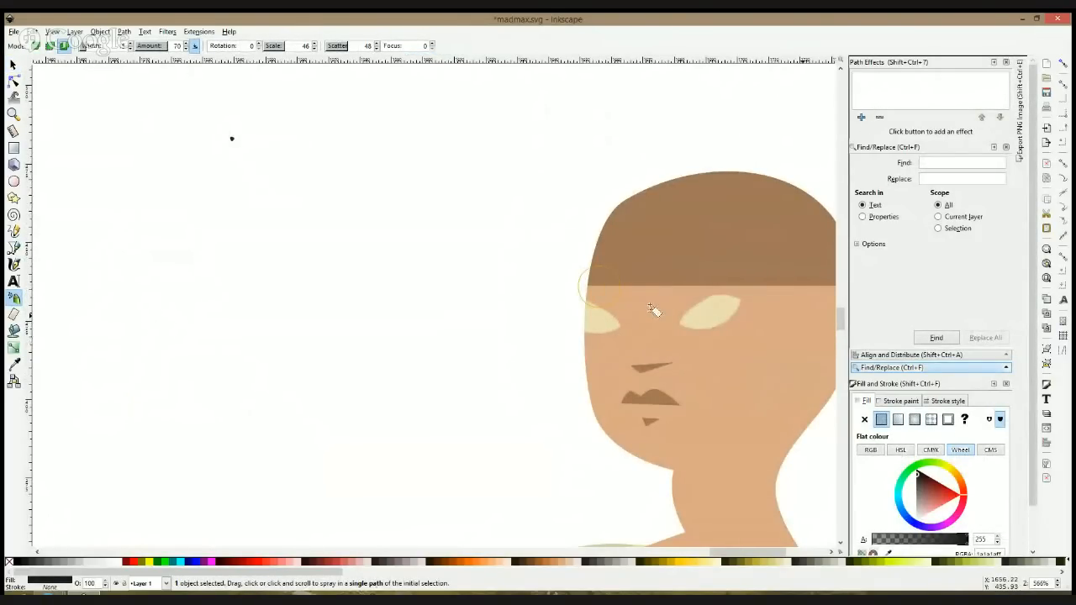
{"action": "left_click_drag", "start_coordinate": [599, 287], "coordinate": [802, 315]}
{"action": "left_click_drag", "start_coordinate": [512, 303], "coordinate": [374, 300]}
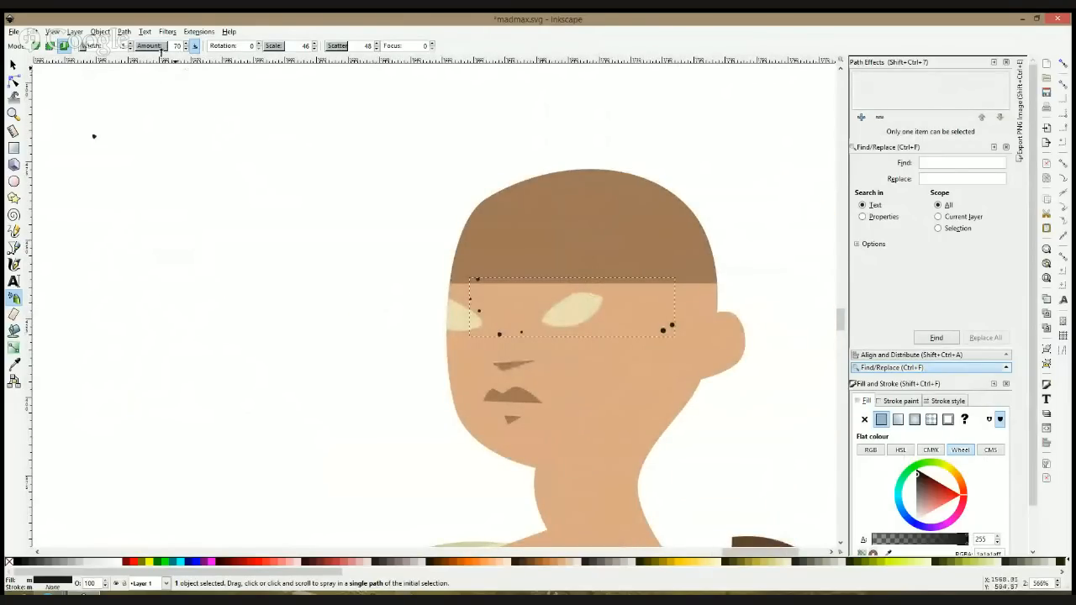
Step: Raise the spray amount and spray more specks across both eyes and toward the ear
{"action": "left_click_drag", "start_coordinate": [156, 47], "coordinate": [164, 46]}
{"action": "left_click_drag", "start_coordinate": [530, 318], "coordinate": [665, 322]}
{"action": "left_click_drag", "start_coordinate": [653, 317], "coordinate": [607, 317]}
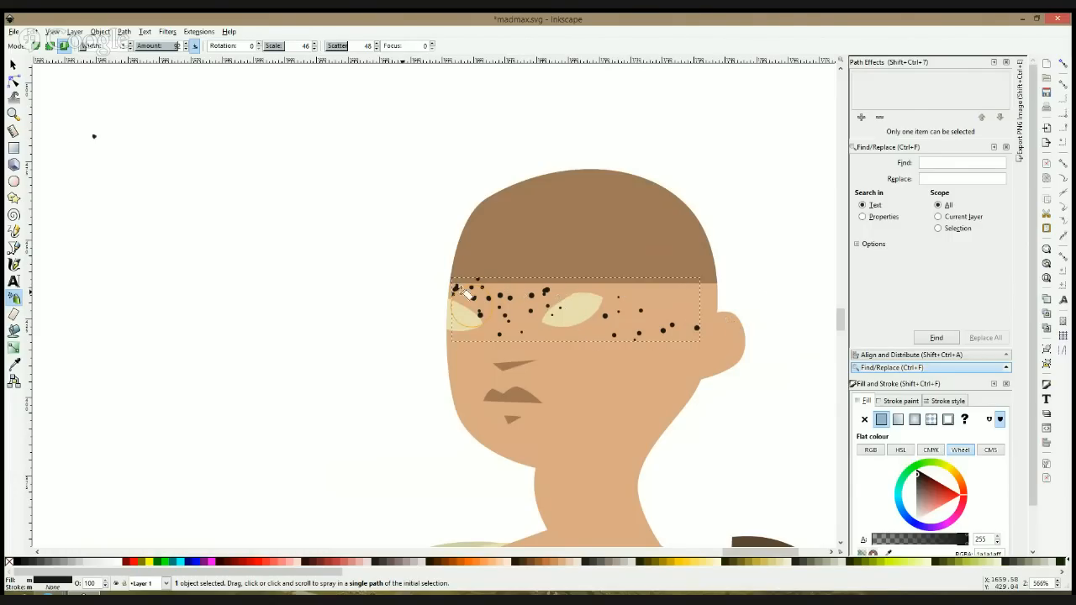
{"action": "left_click", "coordinate": [716, 323]}
Step: Scale the sprayed specks and their source circle together to about 103 px wide and place the specks between the fully visible eye and the ear
{"action": "key", "text": "s"}
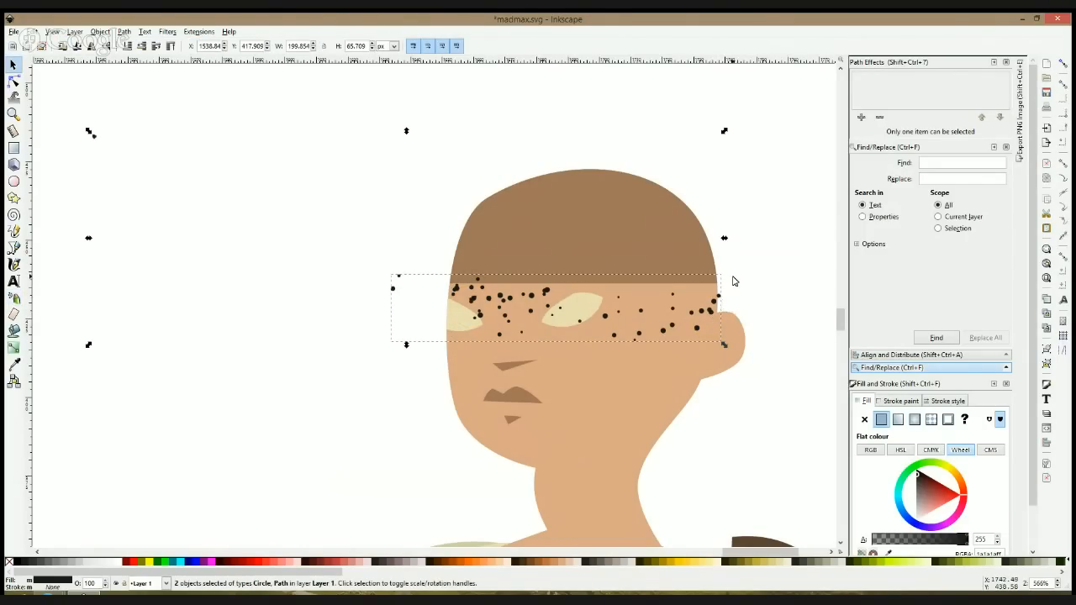
{"action": "left_click_drag", "start_coordinate": [724, 238], "coordinate": [602, 247]}
{"action": "mouse_move", "coordinate": [428, 287]}
{"action": "left_mouse_down"}
{"action": "mouse_move", "coordinate": [586, 299]}
{"action": "mouse_move", "coordinate": [532, 293]}
{"action": "mouse_move", "coordinate": [528, 318]}
{"action": "left_mouse_up"}
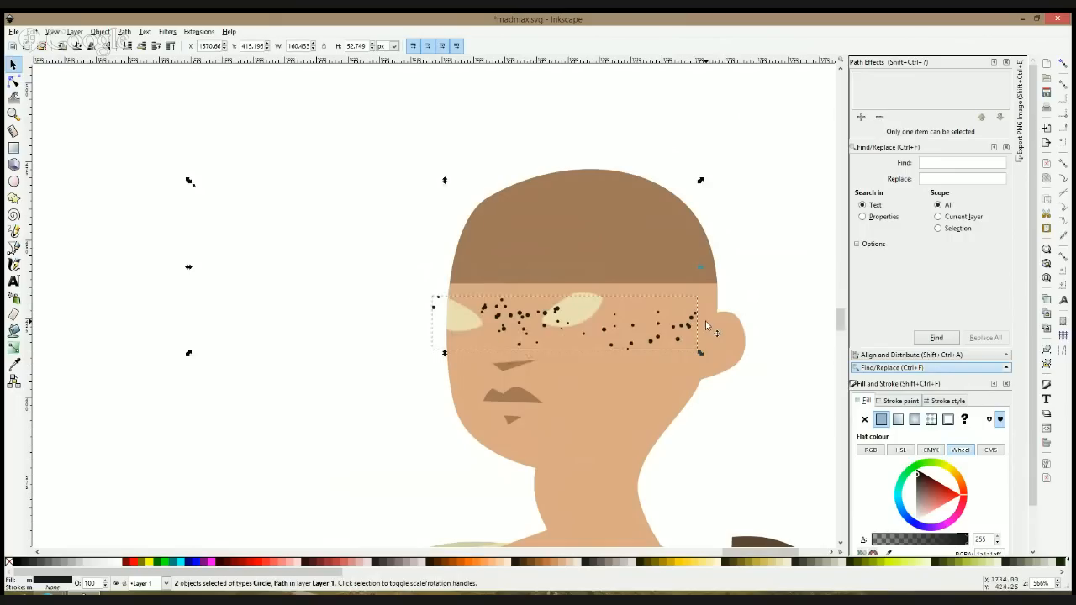
{"action": "left_click_drag", "start_coordinate": [698, 267], "coordinate": [521, 273]}
{"action": "left_click_drag", "start_coordinate": [502, 308], "coordinate": [693, 335]}
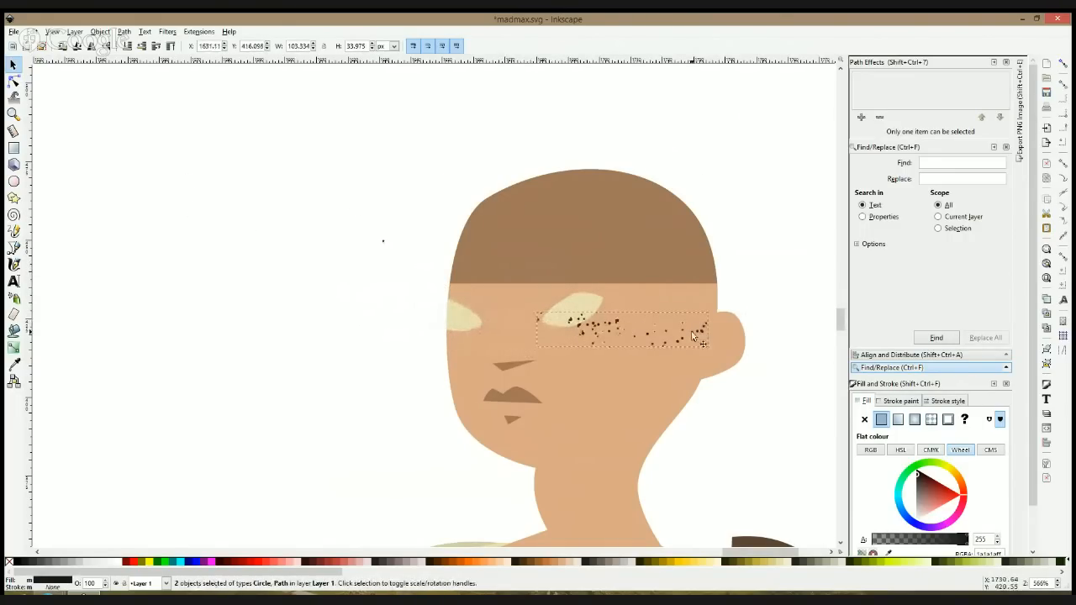
{"action": "left_click", "coordinate": [332, 283]}
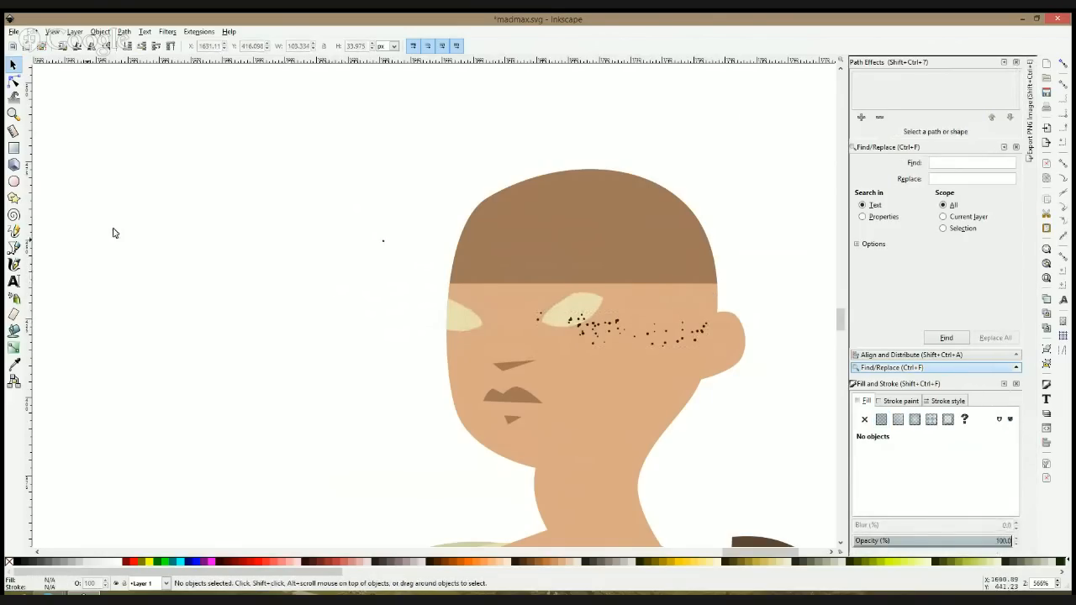
Step: Draw a black circle about 2.7 px wide in the empty area beside the head
{"action": "left_click", "coordinate": [14, 181]}
{"action": "left_click_drag", "start_coordinate": [187, 168], "coordinate": [200, 179]}
{"action": "key", "text": "s"}
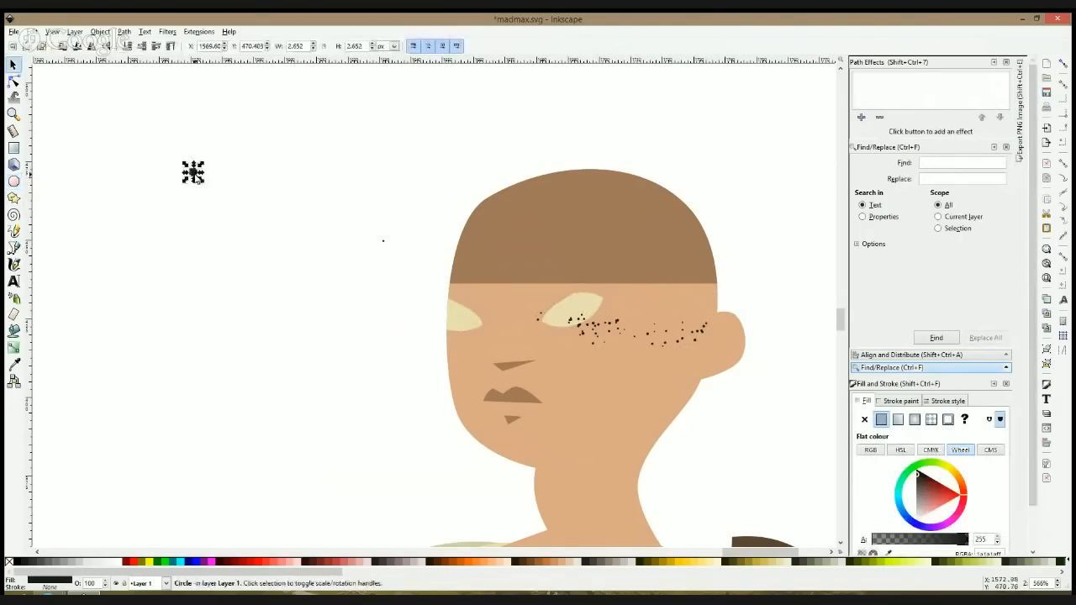
Step: Scatter a loose cluster of copies of the new circle over the empty area beside the head
{"action": "scroll", "coordinate": [195, 174], "scroll_direction": "up", "scroll_amount": 2}
{"action": "mouse_move", "coordinate": [198, 176]}
{"action": "left_mouse_down"}
{"action": "mouse_move", "coordinate": [296, 261]}
{"action": "mouse_move", "coordinate": [175, 259]}
{"action": "mouse_move", "coordinate": [232, 278]}
{"action": "mouse_move", "coordinate": [238, 311]}
{"action": "mouse_move", "coordinate": [247, 248]}
{"action": "mouse_move", "coordinate": [294, 217]}
{"action": "mouse_move", "coordinate": [258, 257]}
{"action": "mouse_move", "coordinate": [252, 194]}
{"action": "mouse_move", "coordinate": [332, 195]}
{"action": "mouse_move", "coordinate": [366, 288]}
{"action": "left_mouse_up"}
{"action": "key", "text": "space"}
{"action": "key", "text": "space"}
{"action": "key", "text": "space"}
{"action": "key", "text": "space"}
{"action": "key", "text": "space"}
{"action": "key", "text": "space"}
{"action": "key", "text": "space"}
{"action": "key", "text": "space"}
{"action": "key", "text": "space"}
{"action": "key", "text": "space"}
{"action": "key", "text": "space"}
{"action": "key", "text": "space"}
{"action": "key", "text": "space"}
Step: Enlarge several of the scattered circles by different amounts so the cluster has mixed dot sizes
{"action": "left_click", "coordinate": [250, 221]}
{"action": "left_click_drag", "start_coordinate": [260, 208], "coordinate": [273, 195]}
{"action": "left_click", "coordinate": [299, 303]}
{"action": "left_click_drag", "start_coordinate": [319, 289], "coordinate": [324, 283]}
{"action": "left_click", "coordinate": [232, 253]}
{"action": "left_click_drag", "start_coordinate": [258, 267], "coordinate": [269, 275]}
{"action": "left_click", "coordinate": [280, 267]}
{"action": "left_click", "coordinate": [291, 256]}
{"action": "left_click_drag", "start_coordinate": [308, 241], "coordinate": [325, 231]}
{"action": "left_click", "coordinate": [322, 234]}
Step: Combine all the scattered circles into one path and scale it down to about 2 px wide
{"action": "left_click_drag", "start_coordinate": [173, 143], "coordinate": [419, 330]}
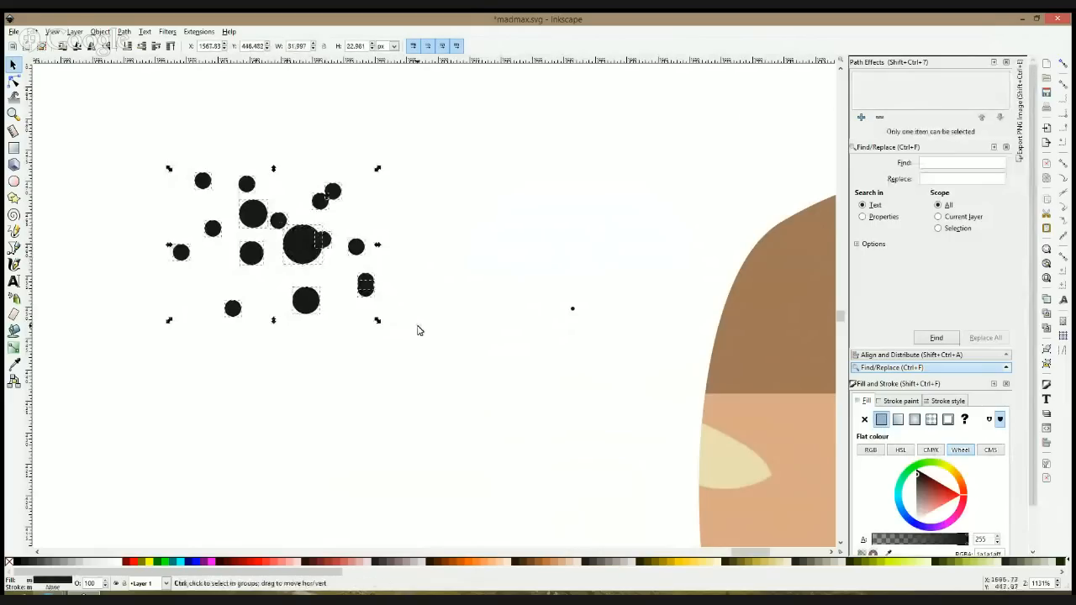
{"action": "key", "text": "ctrl+k"}
{"action": "left_click_drag", "start_coordinate": [377, 245], "coordinate": [190, 245]}
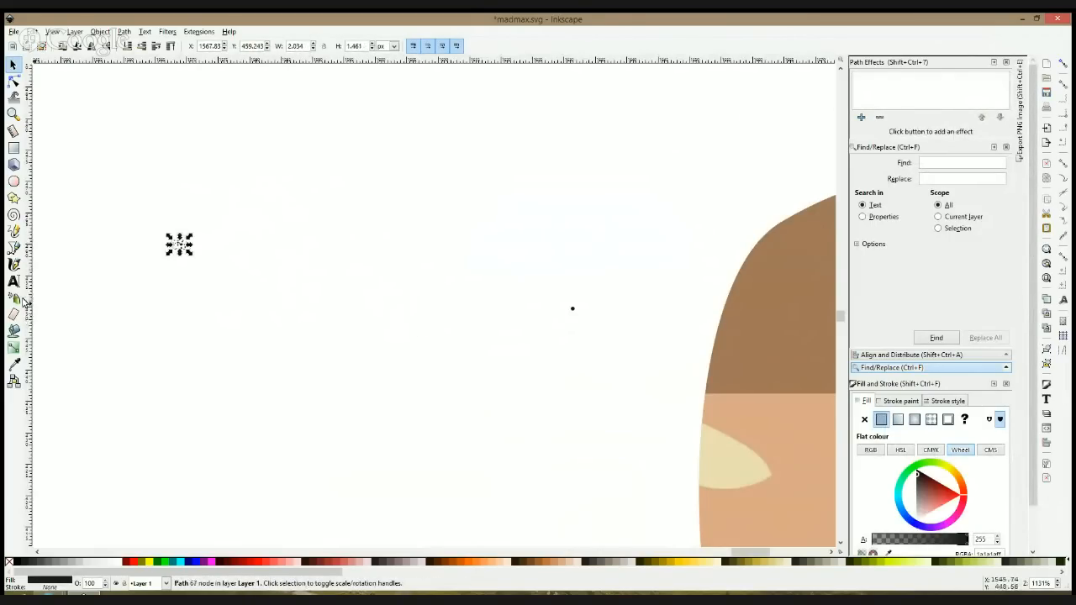
Step: Spray the combined dot cluster across the eyes and cheeks as a single path
{"action": "left_click", "coordinate": [15, 299]}
{"action": "left_click_drag", "start_coordinate": [391, 337], "coordinate": [214, 274]}
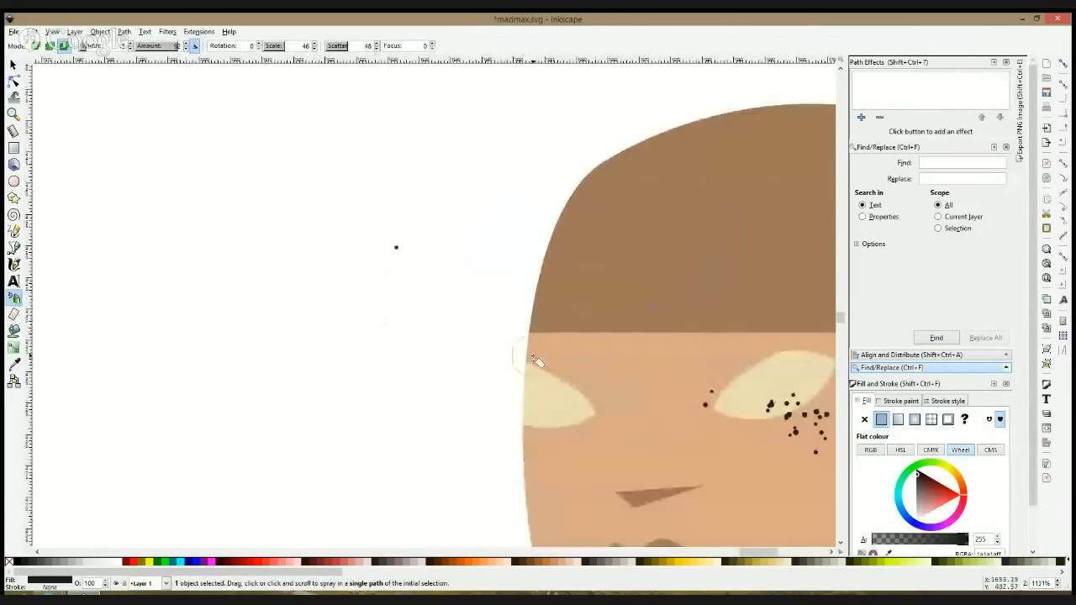
{"action": "left_click_drag", "start_coordinate": [533, 357], "coordinate": [331, 318]}
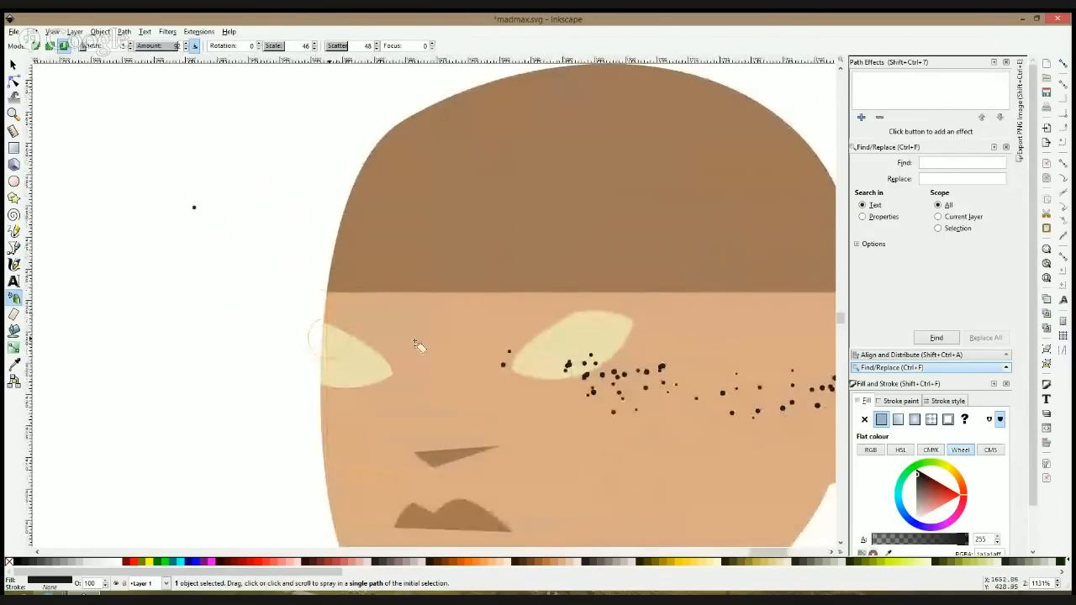
{"action": "left_click_drag", "start_coordinate": [590, 391], "coordinate": [641, 384]}
Step: Switch spraying to separate copies, try more clusters over the eye band, and undo back to the loose, uncombined circles
{"action": "left_click", "coordinate": [35, 47]}
{"action": "left_click_drag", "start_coordinate": [495, 308], "coordinate": [372, 270]}
{"action": "mouse_move", "coordinate": [270, 331]}
{"action": "left_mouse_down"}
{"action": "mouse_move", "coordinate": [384, 338]}
{"action": "mouse_move", "coordinate": [317, 324]}
{"action": "mouse_move", "coordinate": [302, 316]}
{"action": "mouse_move", "coordinate": [312, 304]}
{"action": "mouse_move", "coordinate": [393, 314]}
{"action": "mouse_move", "coordinate": [361, 330]}
{"action": "mouse_move", "coordinate": [344, 327]}
{"action": "mouse_move", "coordinate": [548, 334]}
{"action": "mouse_move", "coordinate": [656, 323]}
{"action": "mouse_move", "coordinate": [622, 322]}
{"action": "mouse_move", "coordinate": [667, 310]}
{"action": "mouse_move", "coordinate": [500, 336]}
{"action": "mouse_move", "coordinate": [367, 324]}
{"action": "mouse_move", "coordinate": [391, 312]}
{"action": "mouse_move", "coordinate": [411, 315]}
{"action": "mouse_move", "coordinate": [323, 317]}
{"action": "mouse_move", "coordinate": [310, 325]}
{"action": "mouse_move", "coordinate": [337, 330]}
{"action": "mouse_move", "coordinate": [331, 319]}
{"action": "mouse_move", "coordinate": [301, 337]}
{"action": "mouse_move", "coordinate": [261, 336]}
{"action": "left_mouse_up"}
{"action": "key", "text": "s"}
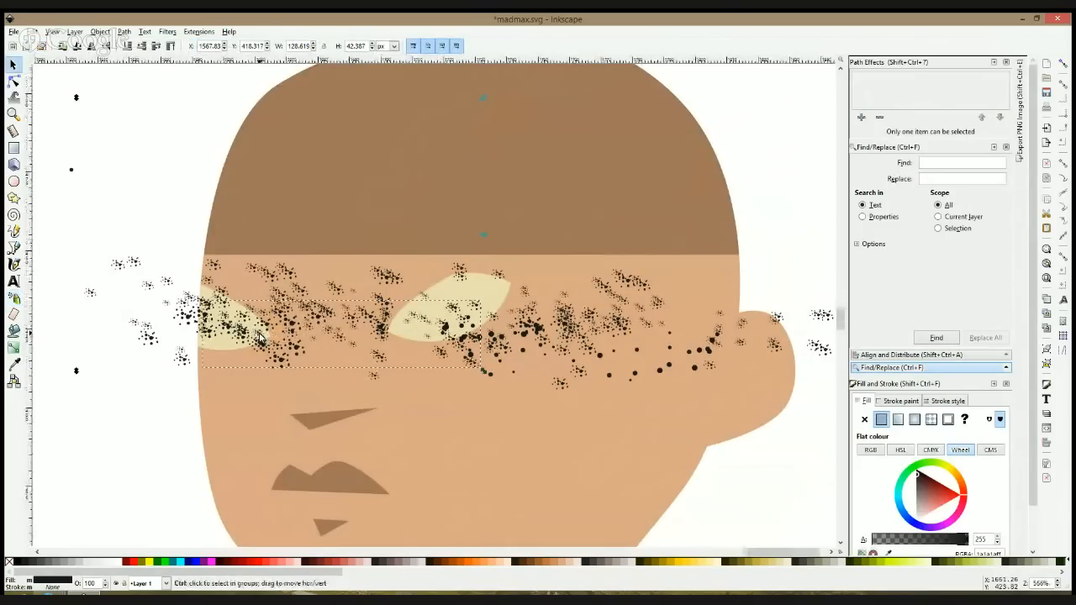
{"action": "scroll", "coordinate": [261, 336], "scroll_direction": "down", "scroll_amount": 2}
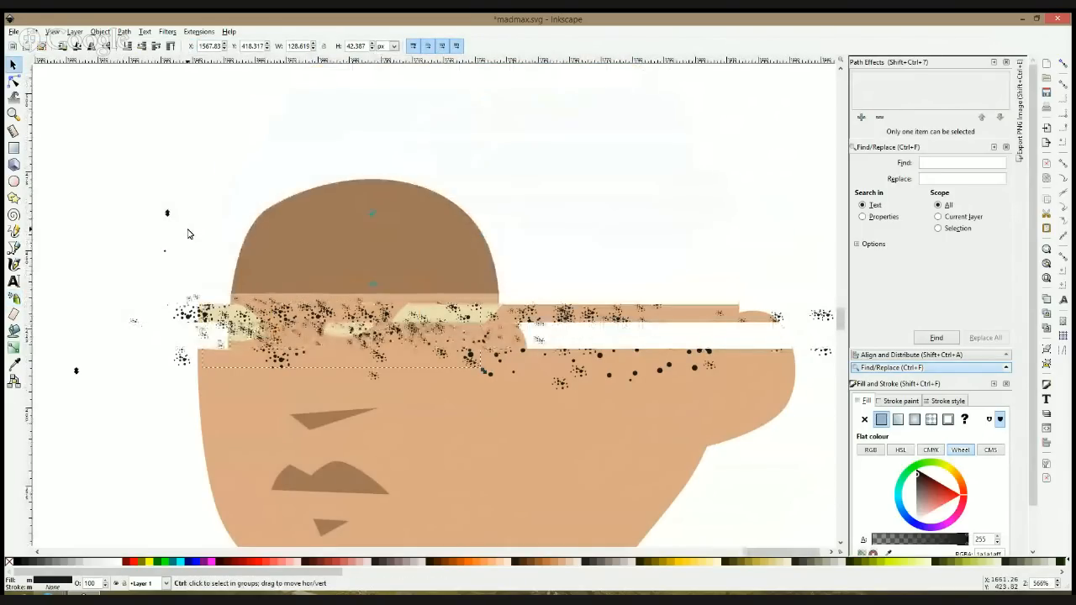
{"action": "left_click", "coordinate": [190, 232]}
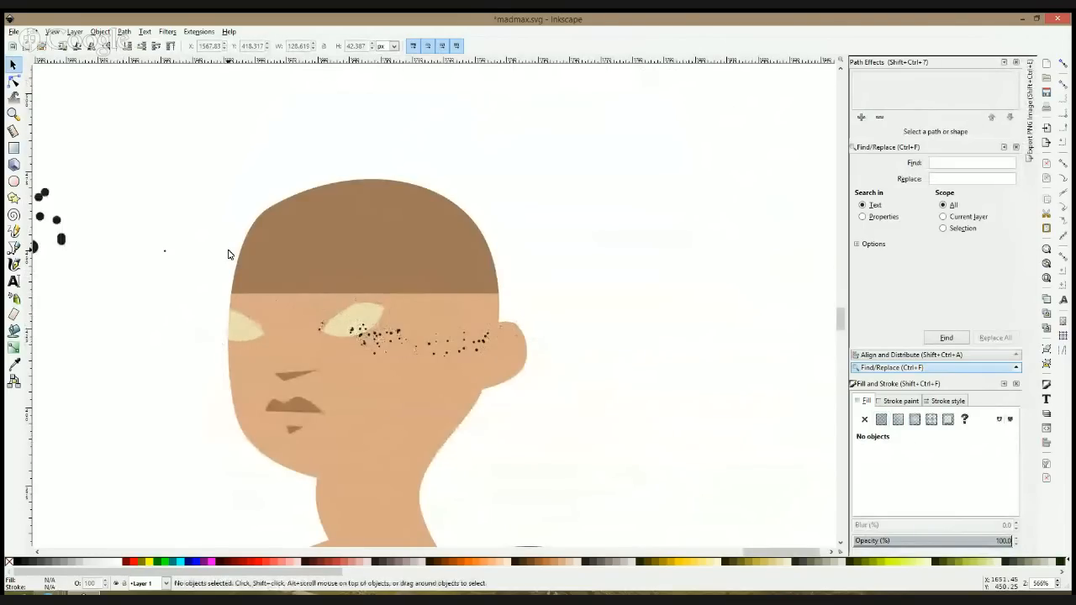
Step: Spray copies of the tiny circle across the face below the eyes, ending with amount 100 and scatter 19
{"action": "left_click", "coordinate": [62, 242]}
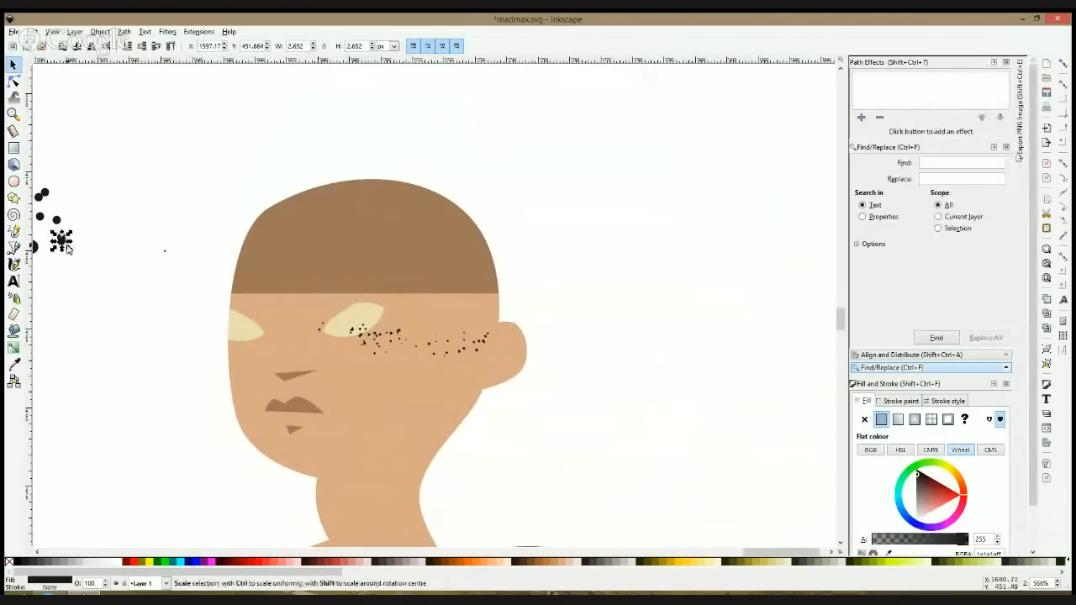
{"action": "left_click_drag", "start_coordinate": [149, 232], "coordinate": [192, 269]}
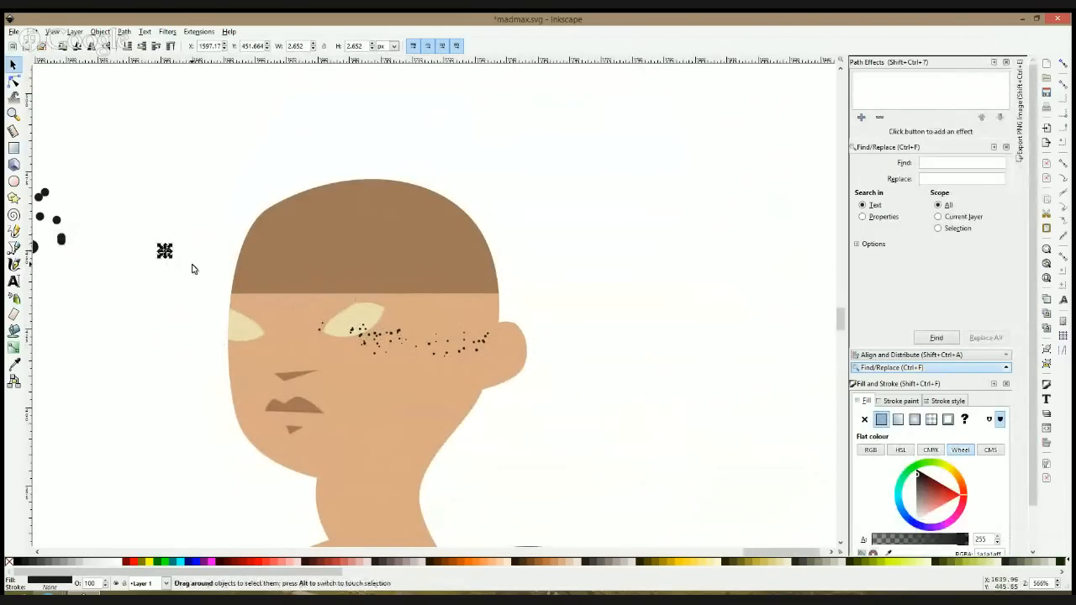
{"action": "left_click", "coordinate": [14, 297]}
{"action": "key", "text": "plus"}
{"action": "key", "text": "plus"}
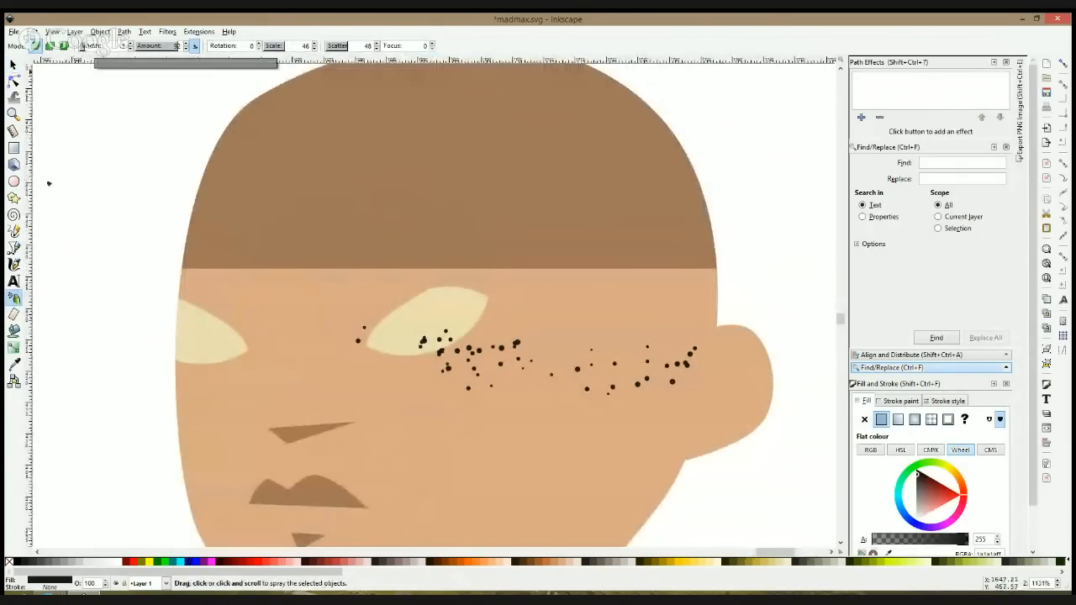
{"action": "left_click", "coordinate": [165, 47]}
{"action": "mouse_move", "coordinate": [195, 383]}
{"action": "left_mouse_down"}
{"action": "mouse_move", "coordinate": [286, 369]}
{"action": "mouse_move", "coordinate": [289, 344]}
{"action": "mouse_move", "coordinate": [310, 356]}
{"action": "mouse_move", "coordinate": [220, 372]}
{"action": "mouse_move", "coordinate": [353, 376]}
{"action": "mouse_move", "coordinate": [325, 358]}
{"action": "mouse_move", "coordinate": [374, 376]}
{"action": "mouse_move", "coordinate": [341, 364]}
{"action": "mouse_move", "coordinate": [436, 369]}
{"action": "mouse_move", "coordinate": [566, 334]}
{"action": "mouse_move", "coordinate": [563, 371]}
{"action": "mouse_move", "coordinate": [511, 351]}
{"action": "mouse_move", "coordinate": [573, 343]}
{"action": "mouse_move", "coordinate": [570, 328]}
{"action": "mouse_move", "coordinate": [606, 340]}
{"action": "mouse_move", "coordinate": [568, 334]}
{"action": "left_mouse_up"}
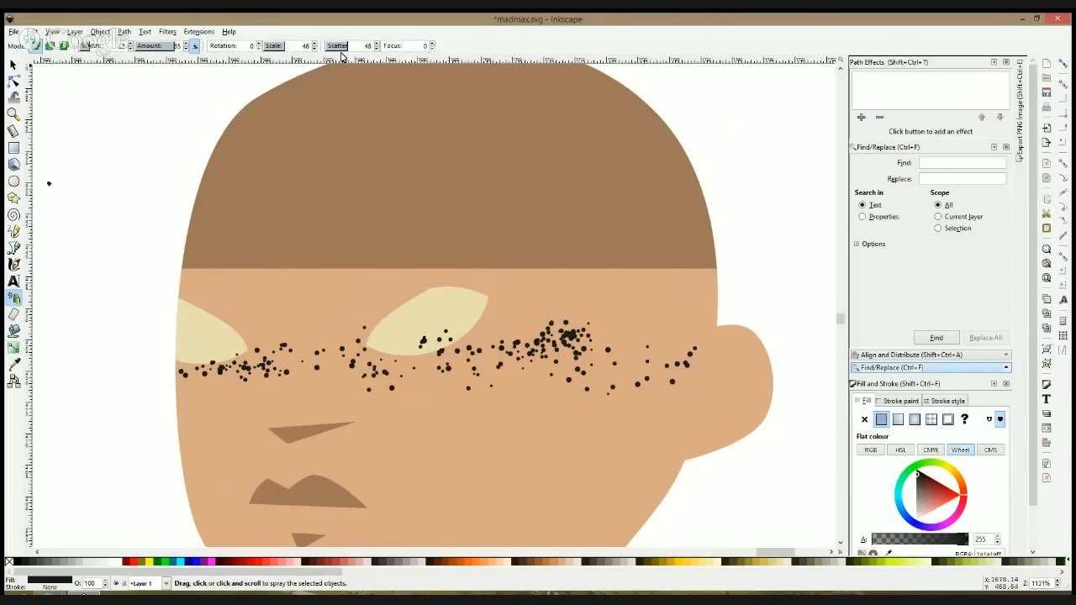
{"action": "mouse_move", "coordinate": [587, 330]}
{"action": "left_mouse_down"}
{"action": "mouse_move", "coordinate": [597, 347]}
{"action": "mouse_move", "coordinate": [635, 349]}
{"action": "left_mouse_up"}
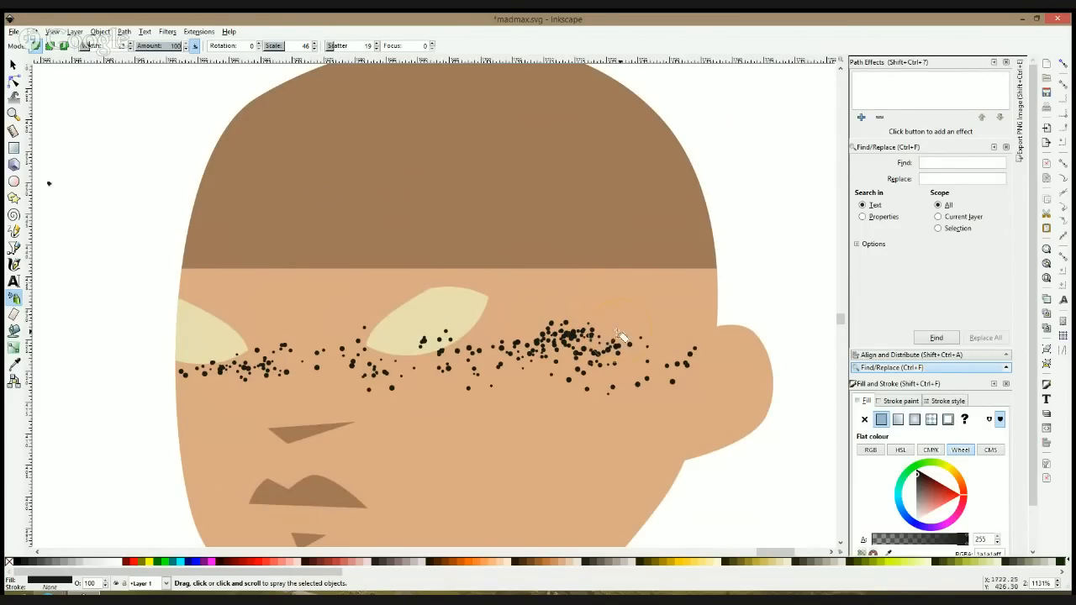
Step: Spray more copies of the tiny circle over both eyes and the upper cheeks, across the full width of the face
{"action": "mouse_move", "coordinate": [626, 337]}
{"action": "left_mouse_down"}
{"action": "mouse_move", "coordinate": [647, 350]}
{"action": "mouse_move", "coordinate": [678, 347]}
{"action": "mouse_move", "coordinate": [502, 335]}
{"action": "mouse_move", "coordinate": [482, 324]}
{"action": "mouse_move", "coordinate": [513, 319]}
{"action": "mouse_move", "coordinate": [396, 339]}
{"action": "mouse_move", "coordinate": [282, 335]}
{"action": "mouse_move", "coordinate": [279, 351]}
{"action": "mouse_move", "coordinate": [261, 348]}
{"action": "mouse_move", "coordinate": [256, 325]}
{"action": "mouse_move", "coordinate": [222, 320]}
{"action": "mouse_move", "coordinate": [232, 302]}
{"action": "mouse_move", "coordinate": [235, 317]}
{"action": "mouse_move", "coordinate": [239, 306]}
{"action": "mouse_move", "coordinate": [279, 308]}
{"action": "mouse_move", "coordinate": [284, 333]}
{"action": "mouse_move", "coordinate": [266, 326]}
{"action": "mouse_move", "coordinate": [364, 326]}
{"action": "mouse_move", "coordinate": [357, 346]}
{"action": "mouse_move", "coordinate": [258, 349]}
{"action": "mouse_move", "coordinate": [228, 365]}
{"action": "mouse_move", "coordinate": [275, 336]}
{"action": "mouse_move", "coordinate": [213, 302]}
{"action": "mouse_move", "coordinate": [210, 287]}
{"action": "mouse_move", "coordinate": [305, 260]}
{"action": "mouse_move", "coordinate": [287, 293]}
{"action": "mouse_move", "coordinate": [280, 287]}
{"action": "mouse_move", "coordinate": [291, 308]}
{"action": "mouse_move", "coordinate": [347, 299]}
{"action": "mouse_move", "coordinate": [320, 311]}
{"action": "left_mouse_up"}
{"action": "mouse_move", "coordinate": [510, 322]}
{"action": "left_mouse_down"}
{"action": "mouse_move", "coordinate": [626, 292]}
{"action": "mouse_move", "coordinate": [716, 289]}
{"action": "mouse_move", "coordinate": [684, 308]}
{"action": "mouse_move", "coordinate": [722, 296]}
{"action": "mouse_move", "coordinate": [647, 323]}
{"action": "mouse_move", "coordinate": [532, 301]}
{"action": "left_mouse_up"}
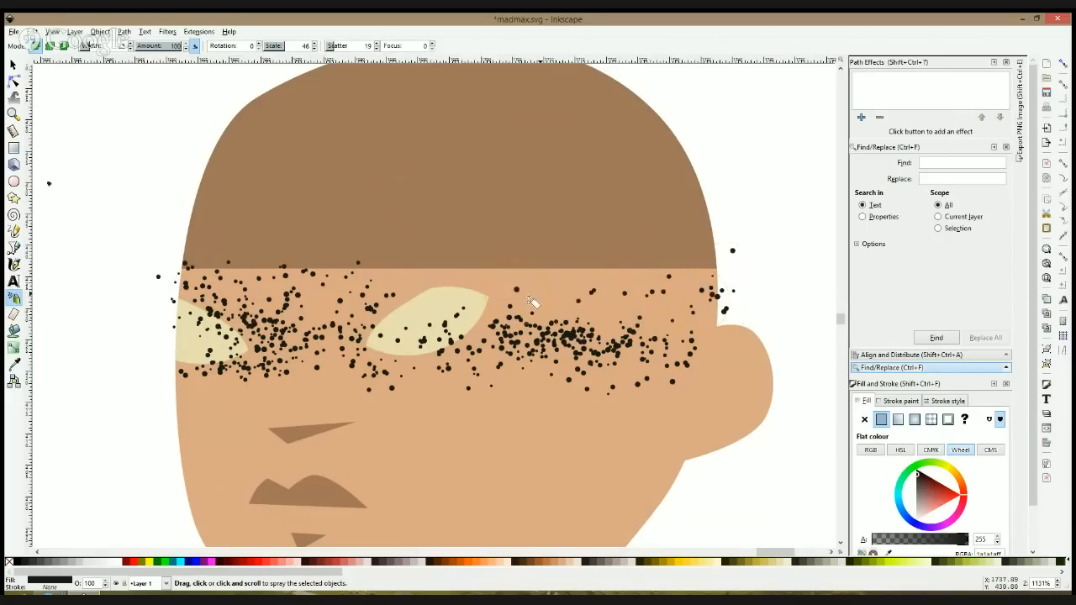
{"action": "left_click", "coordinate": [597, 348]}
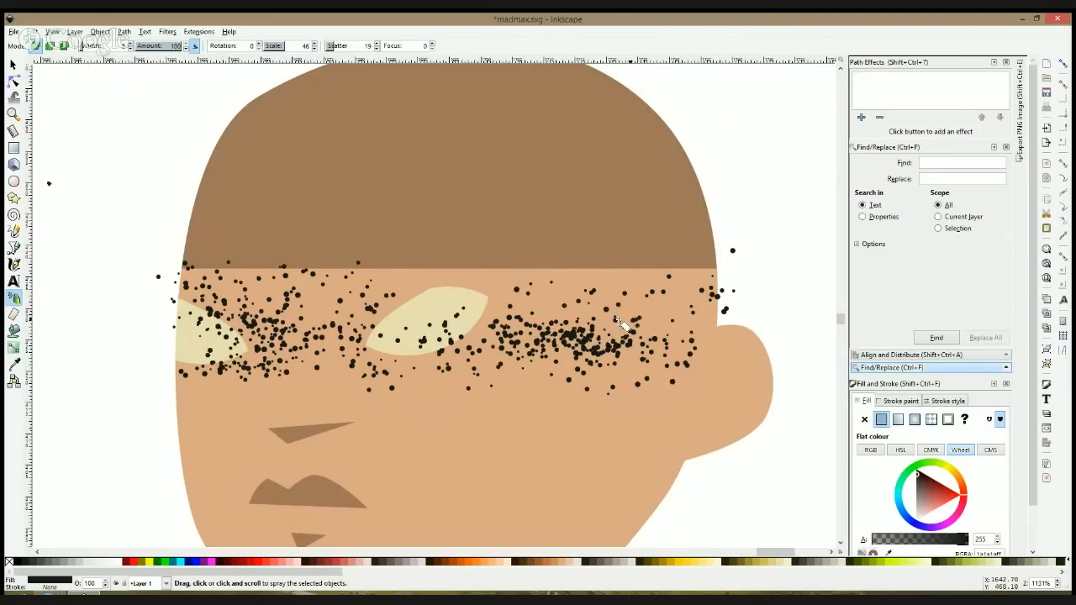
{"action": "mouse_move", "coordinate": [630, 326]}
{"action": "left_mouse_down"}
{"action": "mouse_move", "coordinate": [684, 322]}
{"action": "mouse_move", "coordinate": [665, 342]}
{"action": "mouse_move", "coordinate": [717, 341]}
{"action": "left_mouse_up"}
{"action": "mouse_move", "coordinate": [588, 335]}
{"action": "left_mouse_down"}
{"action": "mouse_move", "coordinate": [477, 315]}
{"action": "mouse_move", "coordinate": [504, 335]}
{"action": "mouse_move", "coordinate": [338, 335]}
{"action": "mouse_move", "coordinate": [296, 314]}
{"action": "mouse_move", "coordinate": [335, 326]}
{"action": "mouse_move", "coordinate": [331, 299]}
{"action": "mouse_move", "coordinate": [361, 316]}
{"action": "mouse_move", "coordinate": [328, 345]}
{"action": "mouse_move", "coordinate": [299, 333]}
{"action": "mouse_move", "coordinate": [433, 321]}
{"action": "mouse_move", "coordinate": [449, 334]}
{"action": "mouse_move", "coordinate": [421, 351]}
{"action": "mouse_move", "coordinate": [519, 403]}
{"action": "mouse_move", "coordinate": [413, 394]}
{"action": "mouse_move", "coordinate": [527, 395]}
{"action": "mouse_move", "coordinate": [602, 411]}
{"action": "mouse_move", "coordinate": [546, 420]}
{"action": "mouse_move", "coordinate": [543, 391]}
{"action": "left_mouse_up"}
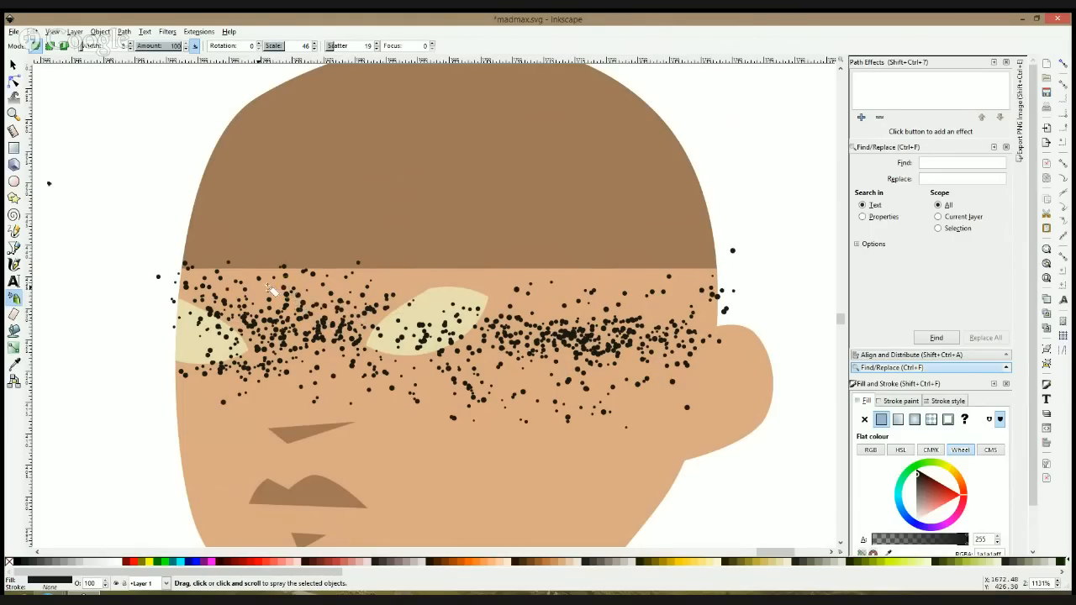
Step: Adjust the spray width and add more specks along the hairline above the eyes
{"action": "mouse_move", "coordinate": [242, 279]}
{"action": "left_mouse_down"}
{"action": "mouse_move", "coordinate": [278, 310]}
{"action": "mouse_move", "coordinate": [268, 313]}
{"action": "mouse_move", "coordinate": [430, 296]}
{"action": "left_mouse_up"}
{"action": "left_click", "coordinate": [105, 47]}
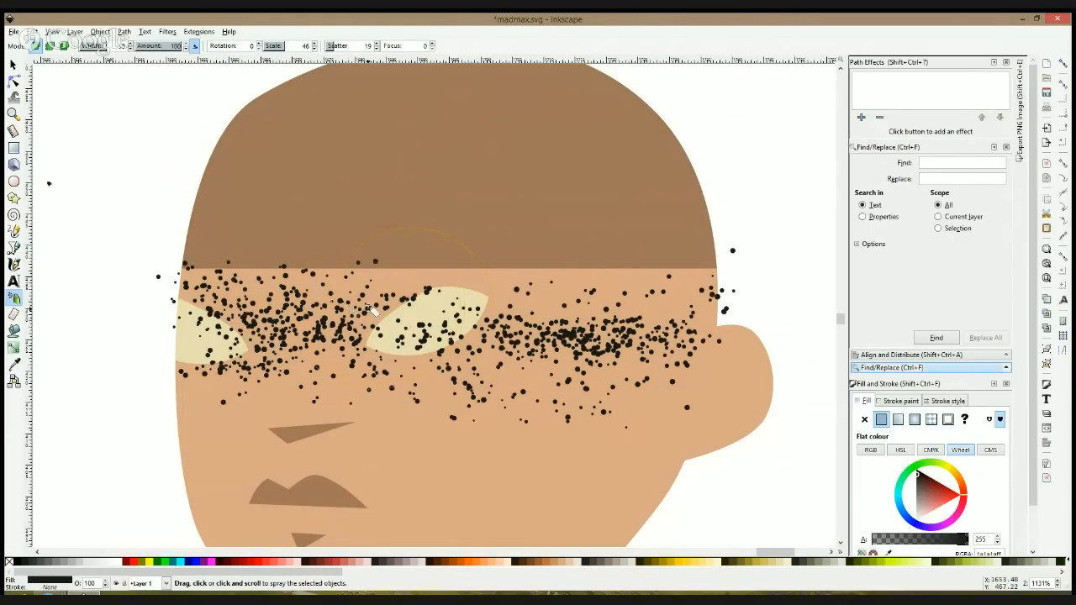
{"action": "left_click_drag", "start_coordinate": [387, 284], "coordinate": [457, 289]}
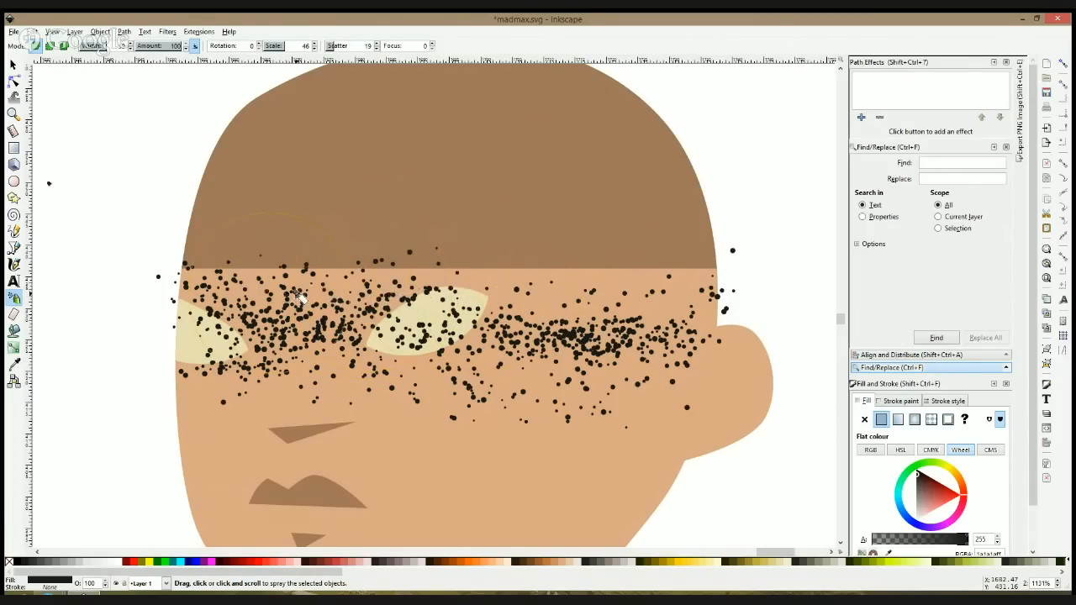
Step: Select the dots around the eye farther from the ear and spray copies of that cluster over both sides of the eye band
{"action": "key", "text": "s"}
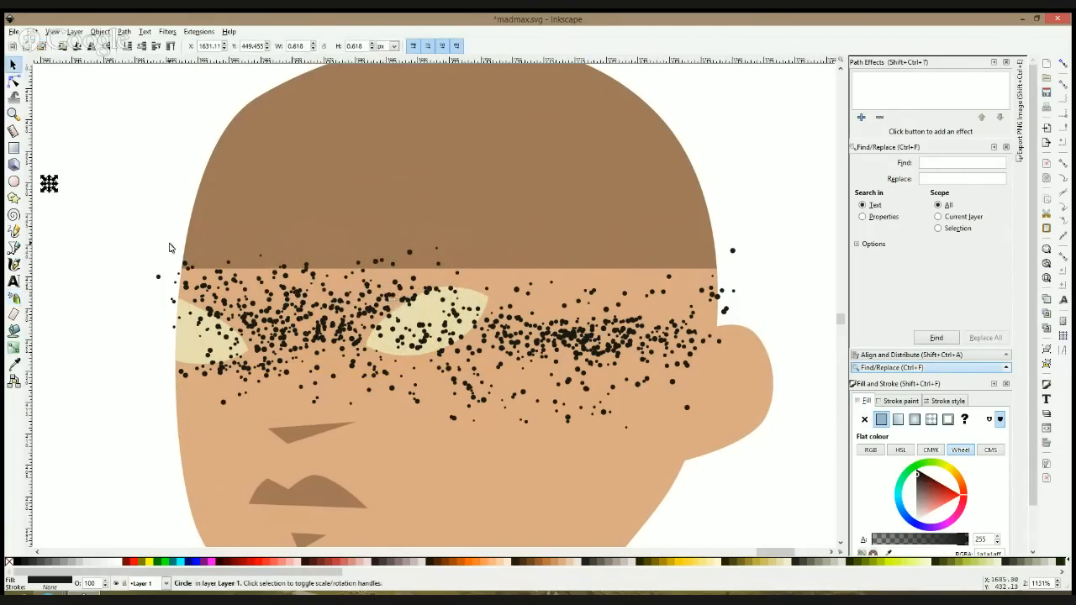
{"action": "mouse_move", "coordinate": [151, 230]}
{"action": "left_mouse_down"}
{"action": "mouse_move", "coordinate": [360, 386]}
{"action": "mouse_move", "coordinate": [373, 409]}
{"action": "left_mouse_up"}
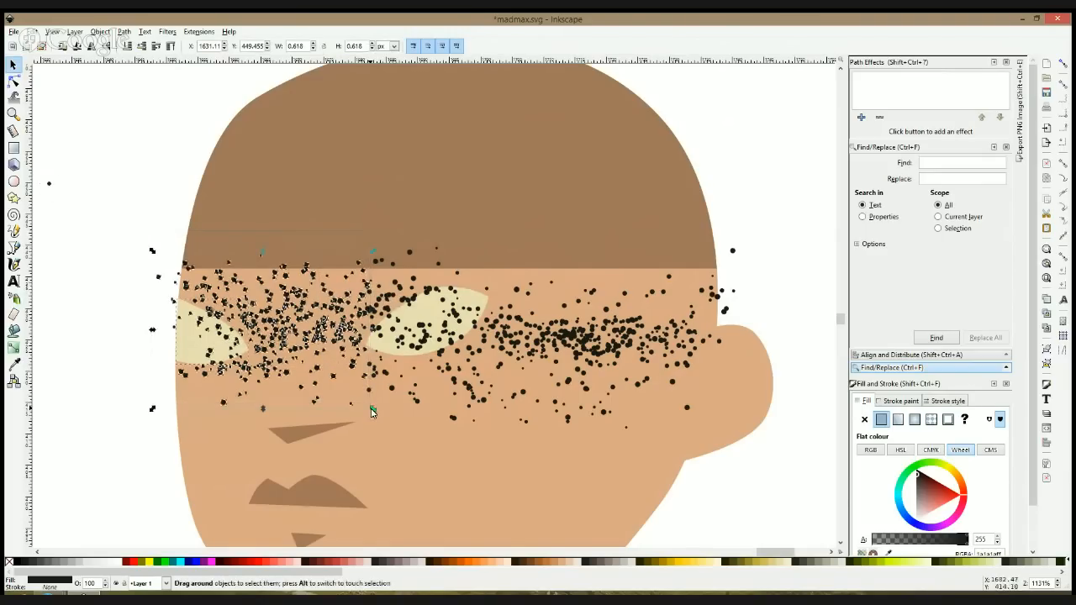
{"action": "left_click", "coordinate": [14, 297]}
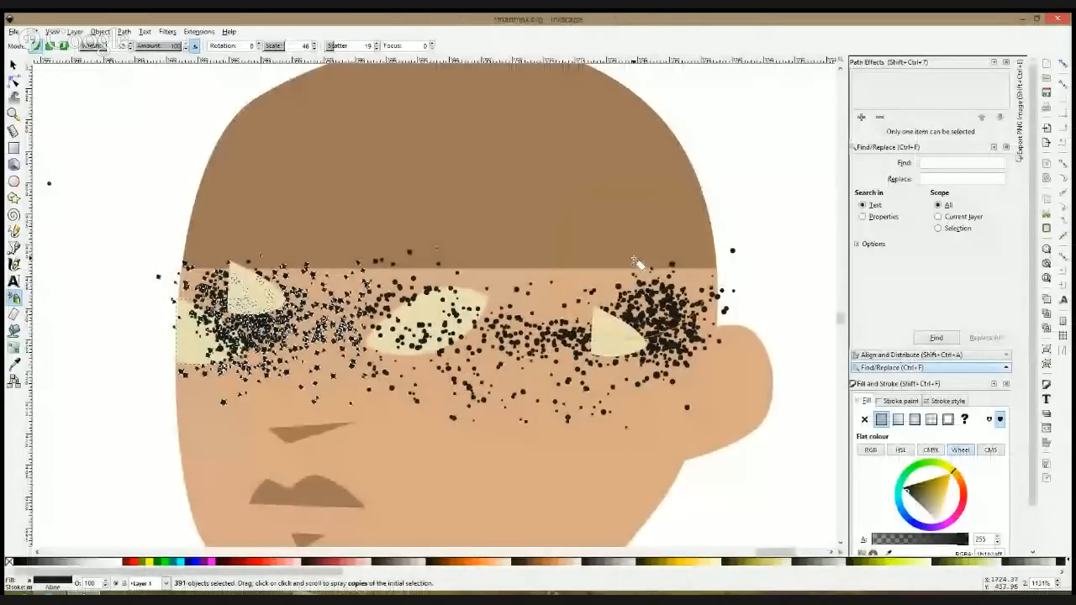
Step: Delete the two stray eye-shape copies that were sprayed along with the dots, and clear the selection
{"action": "key", "text": "s"}
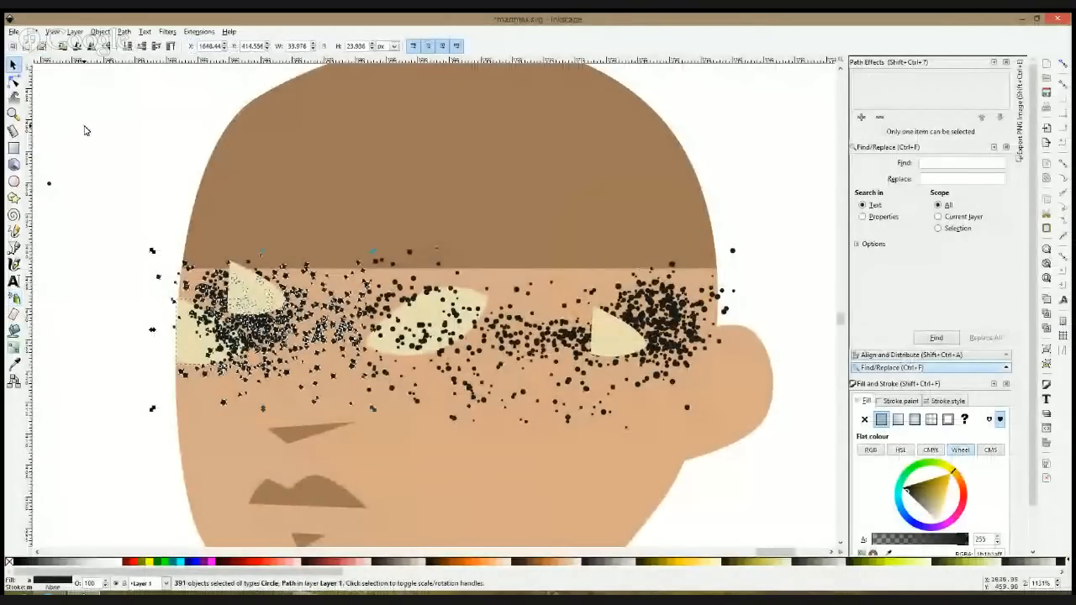
{"action": "key", "text": "Escape"}
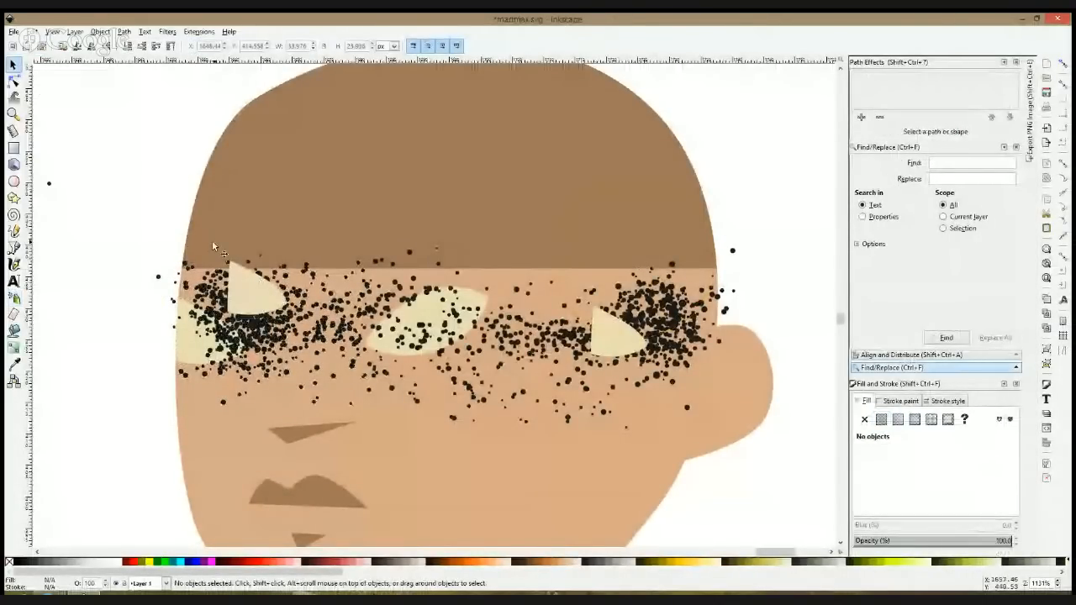
{"action": "left_click", "coordinate": [235, 280]}
{"action": "key", "text": "Delete"}
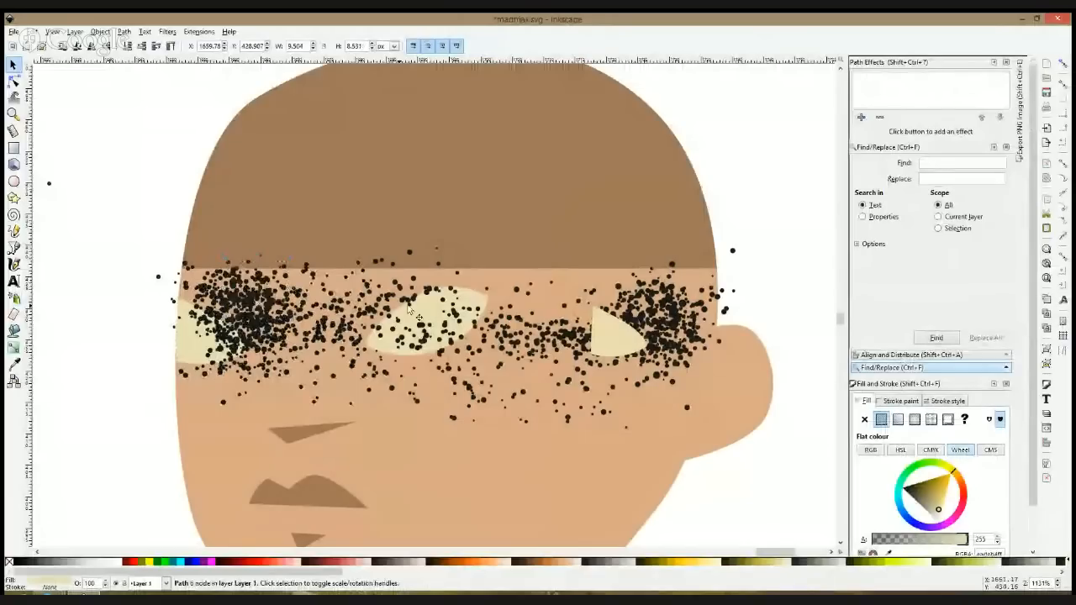
{"action": "left_click", "coordinate": [608, 317]}
{"action": "key", "text": "Delete"}
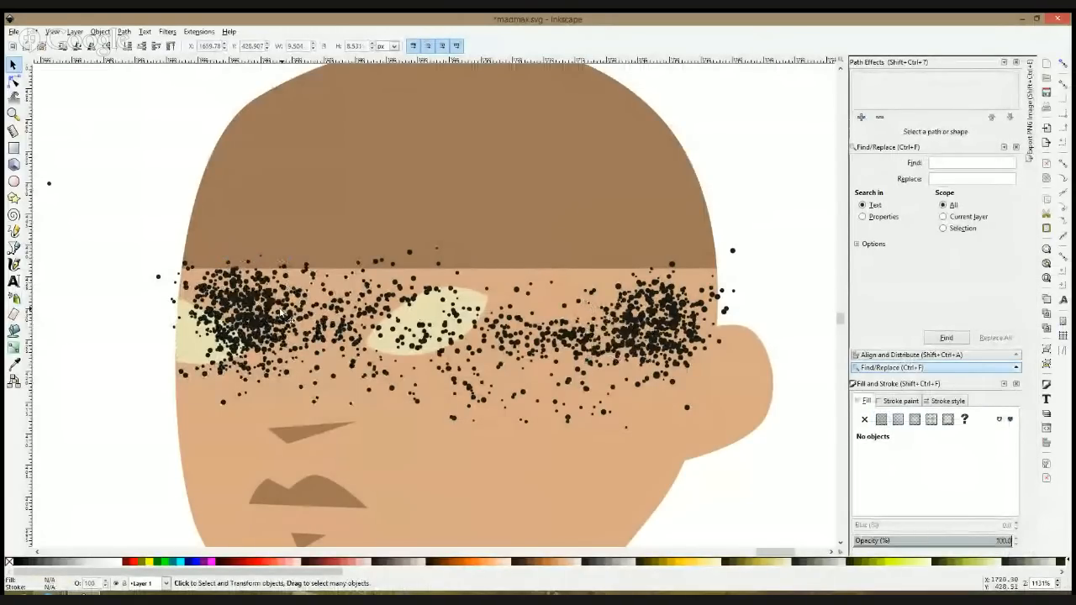
{"action": "left_click", "coordinate": [540, 291]}
{"action": "left_click", "coordinate": [755, 213]}
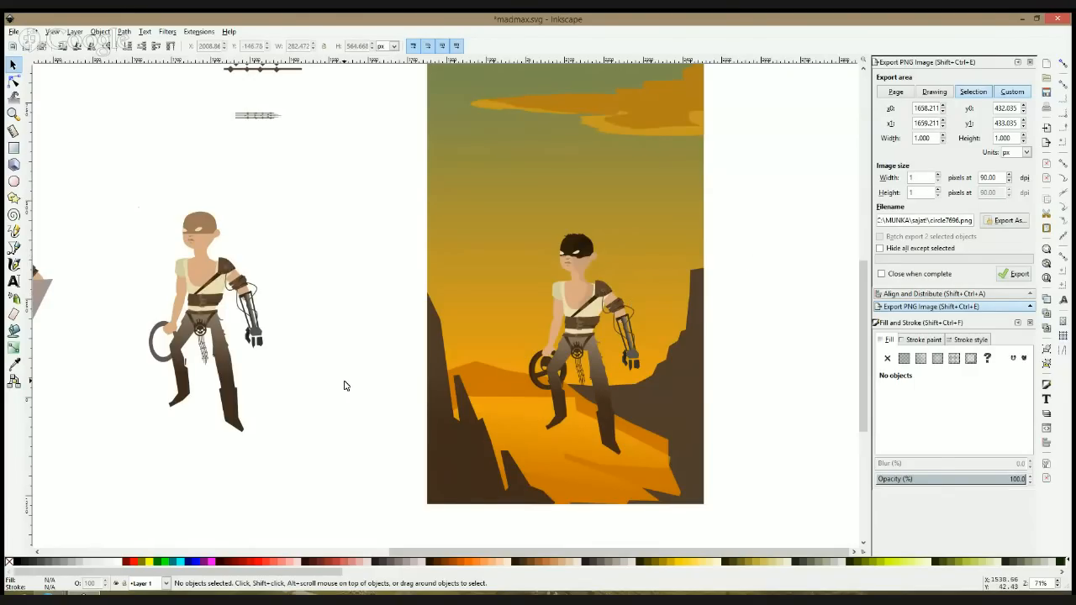
Step: Switch to another open program window
{"action": "left_click", "coordinate": [84, 595]}
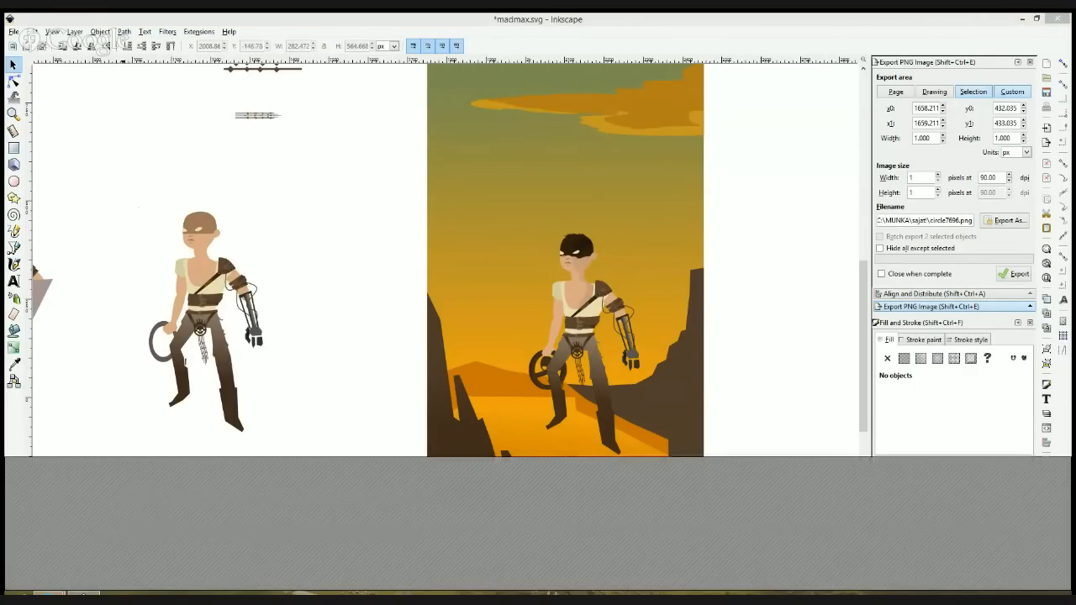